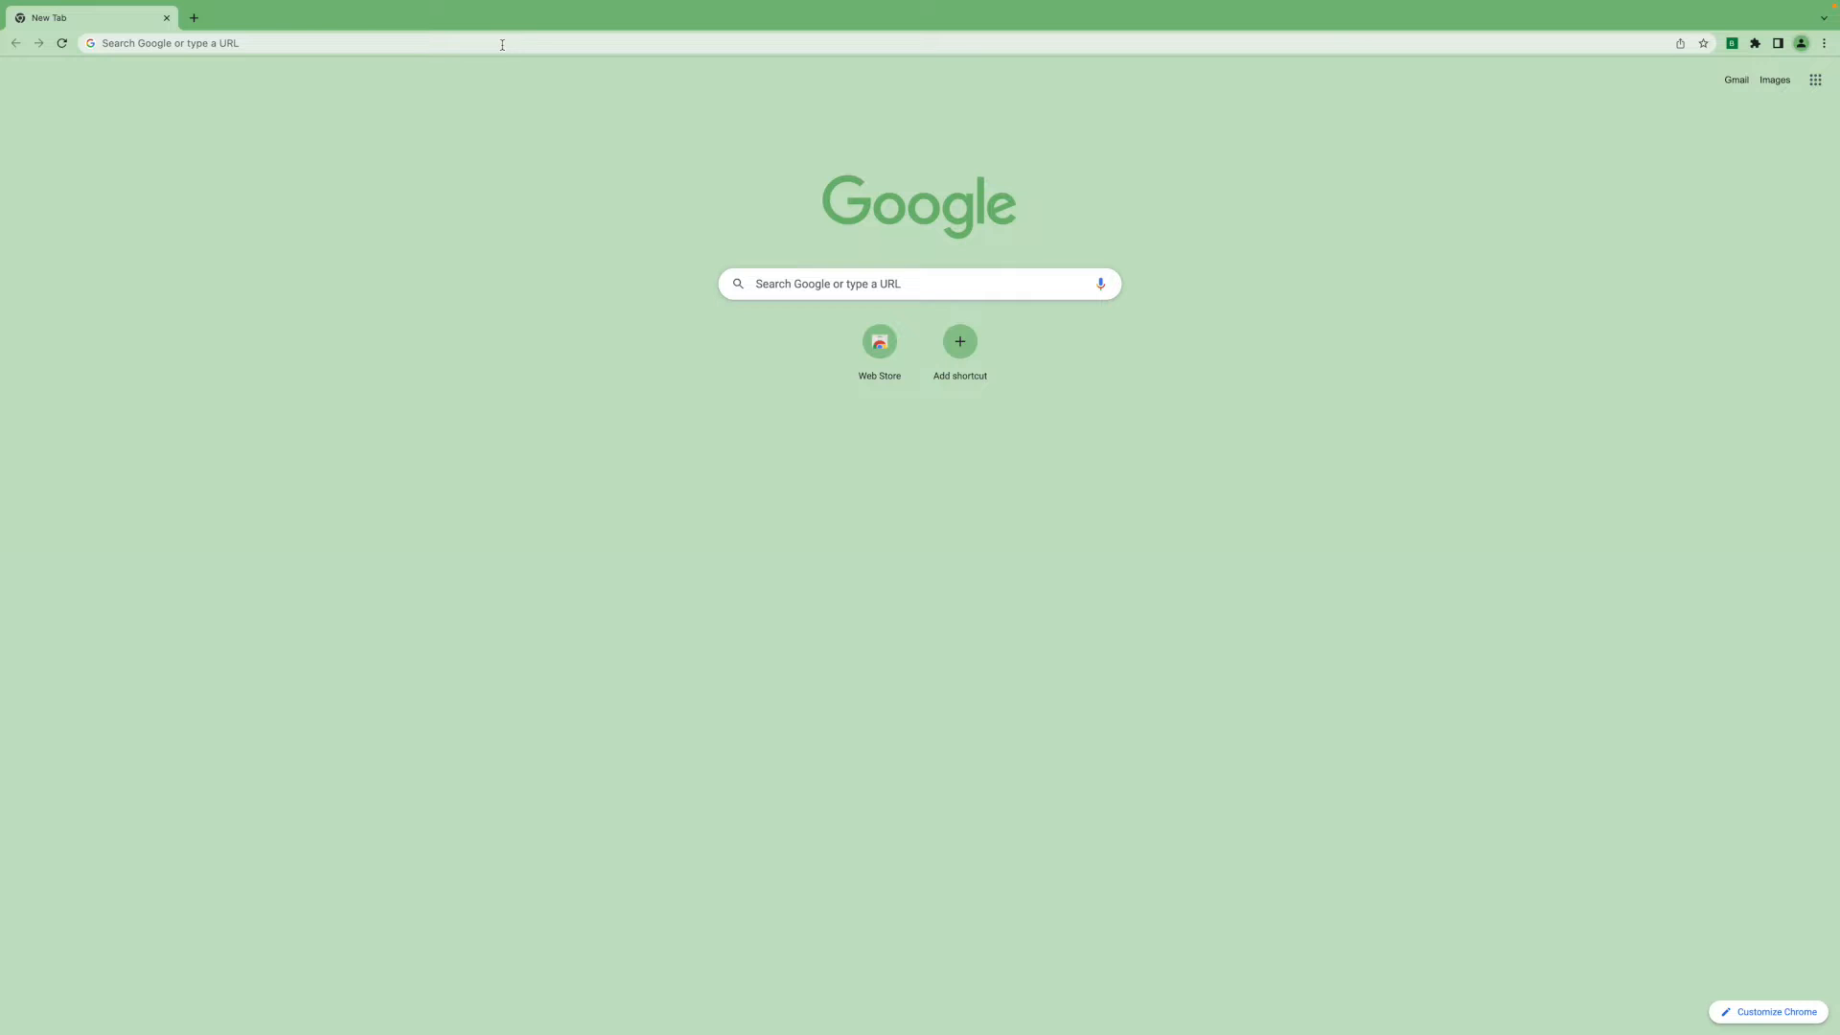
Search Google for 'Employer Portal IRCC'
text(Employer P{)
key(BackSpace)
text(ortal)
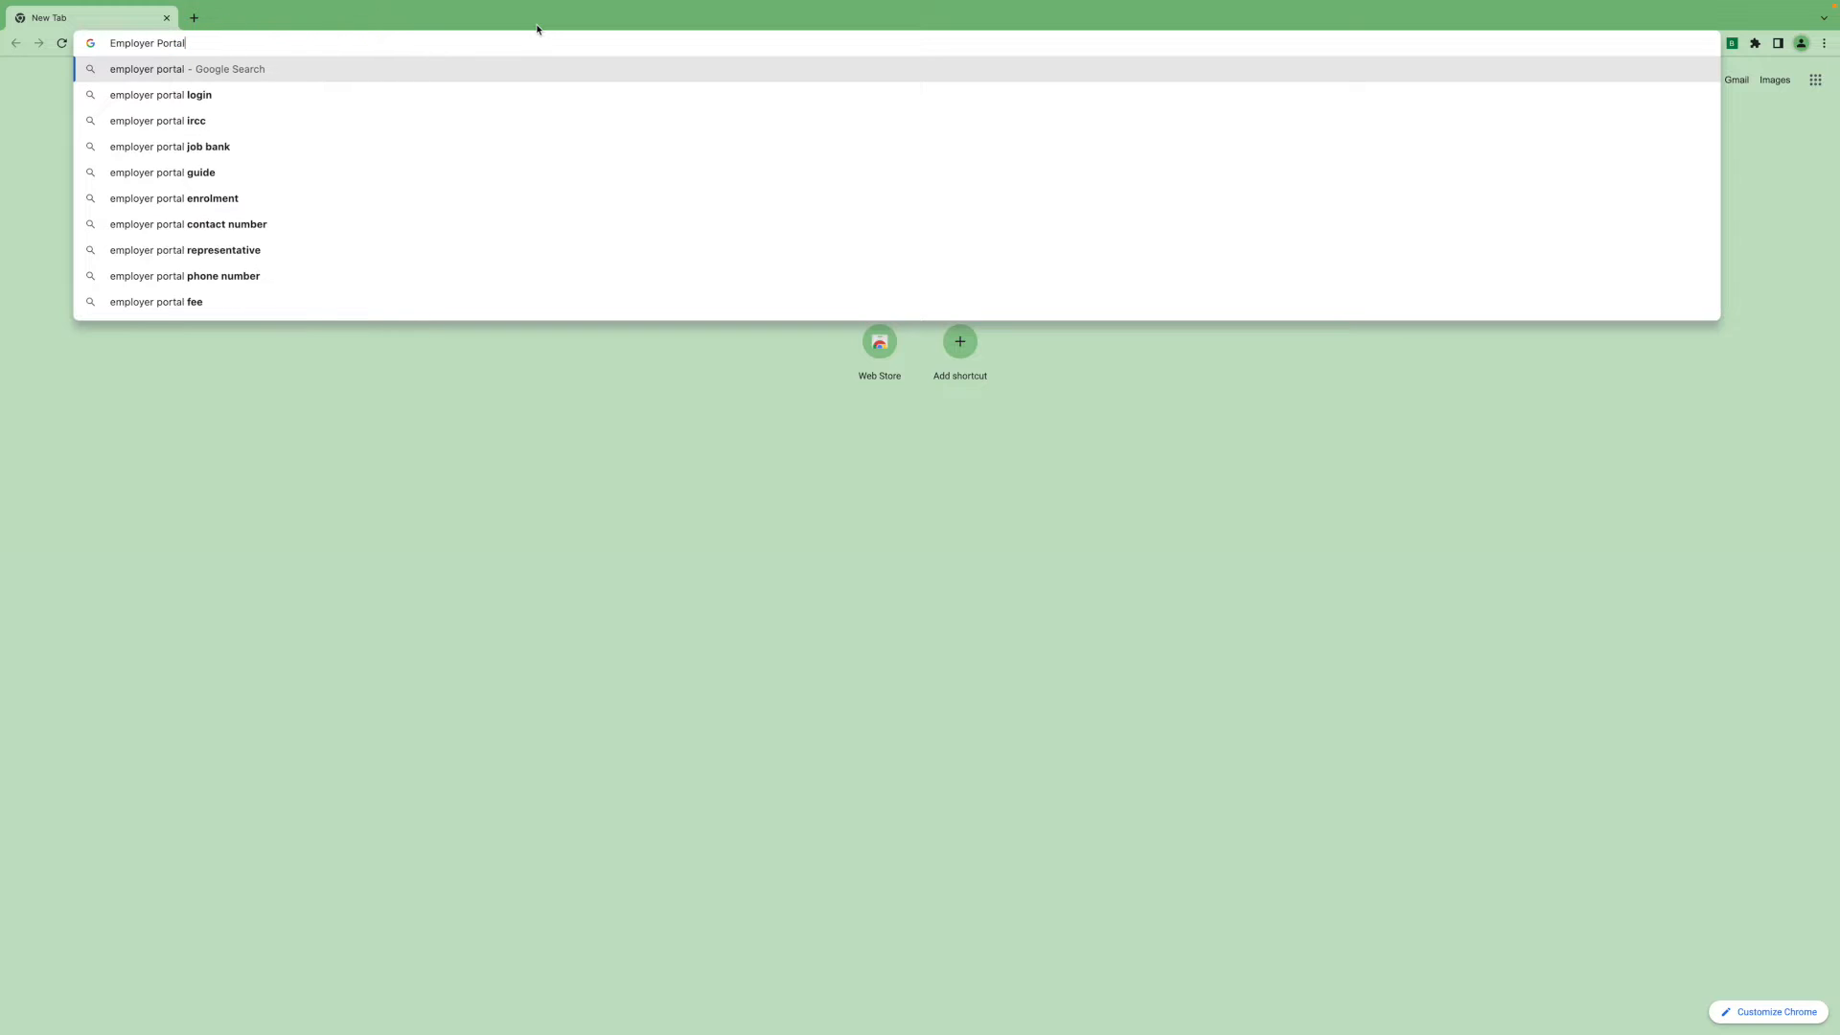
text( IR CC)
key(Return)
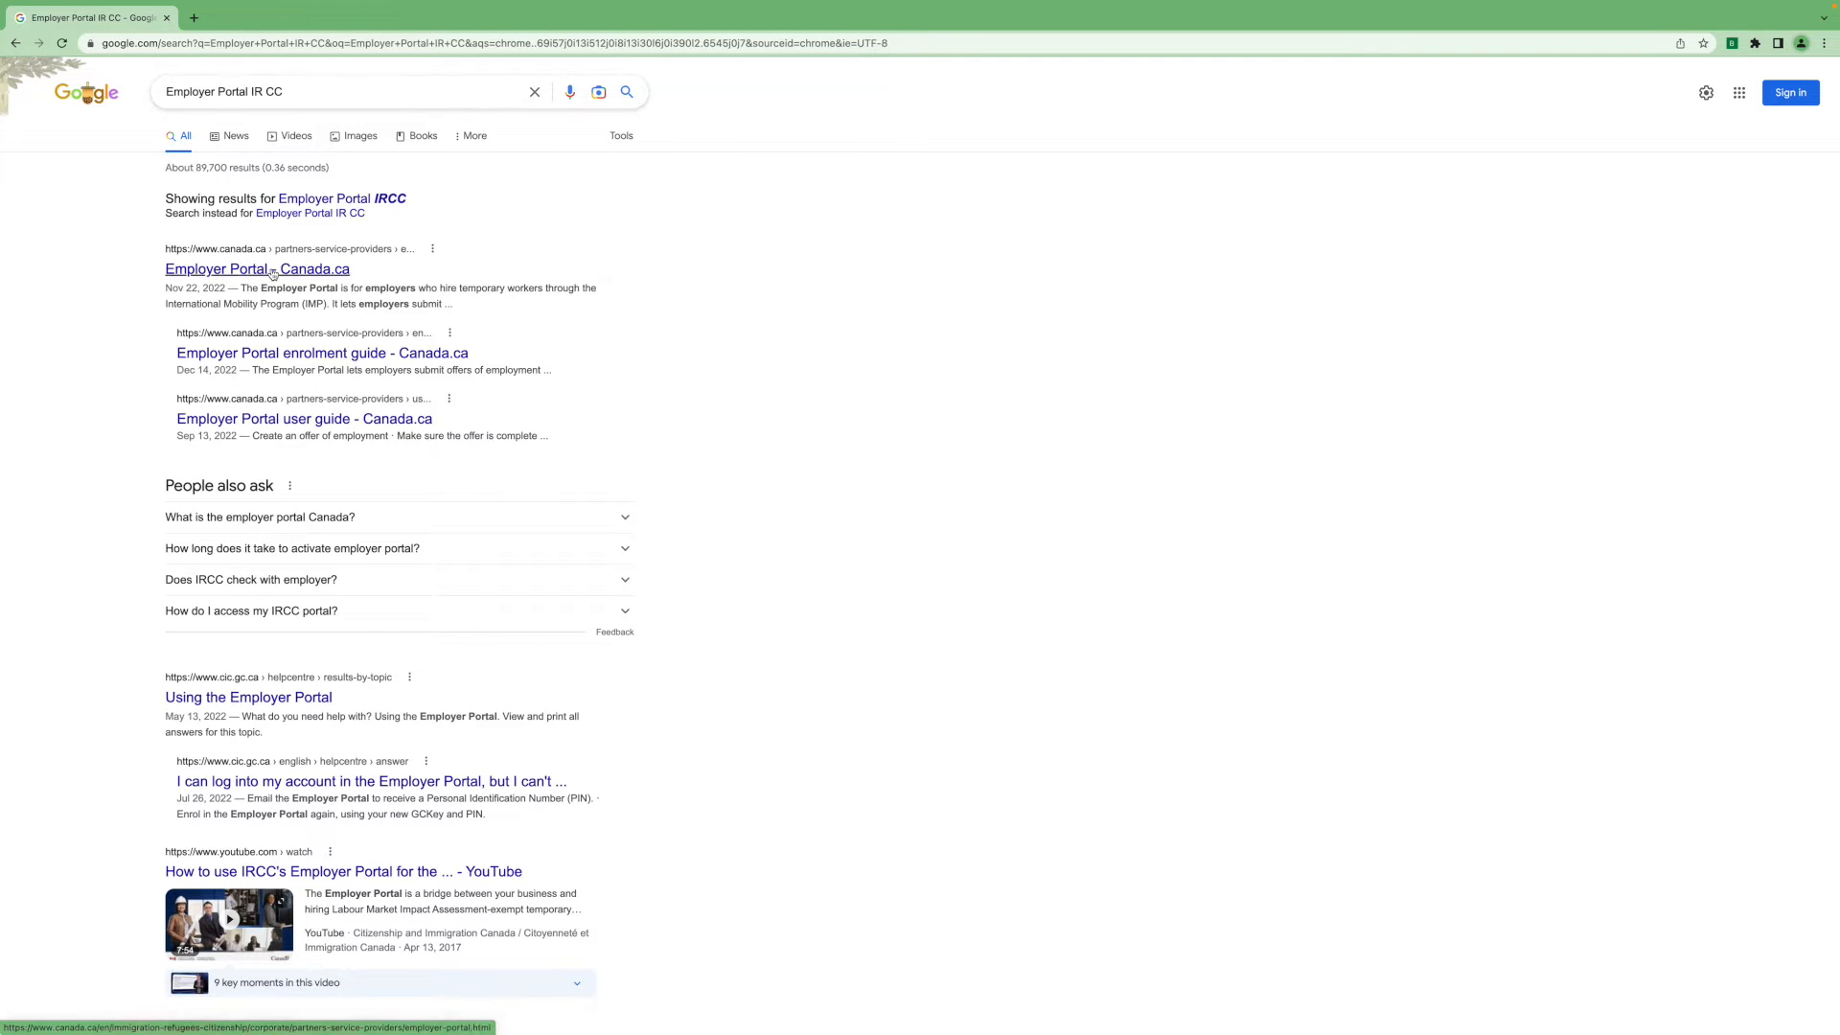
Open the Canada.ca Employer Portal result and continue to the GCKey sign-in
click(273, 271)
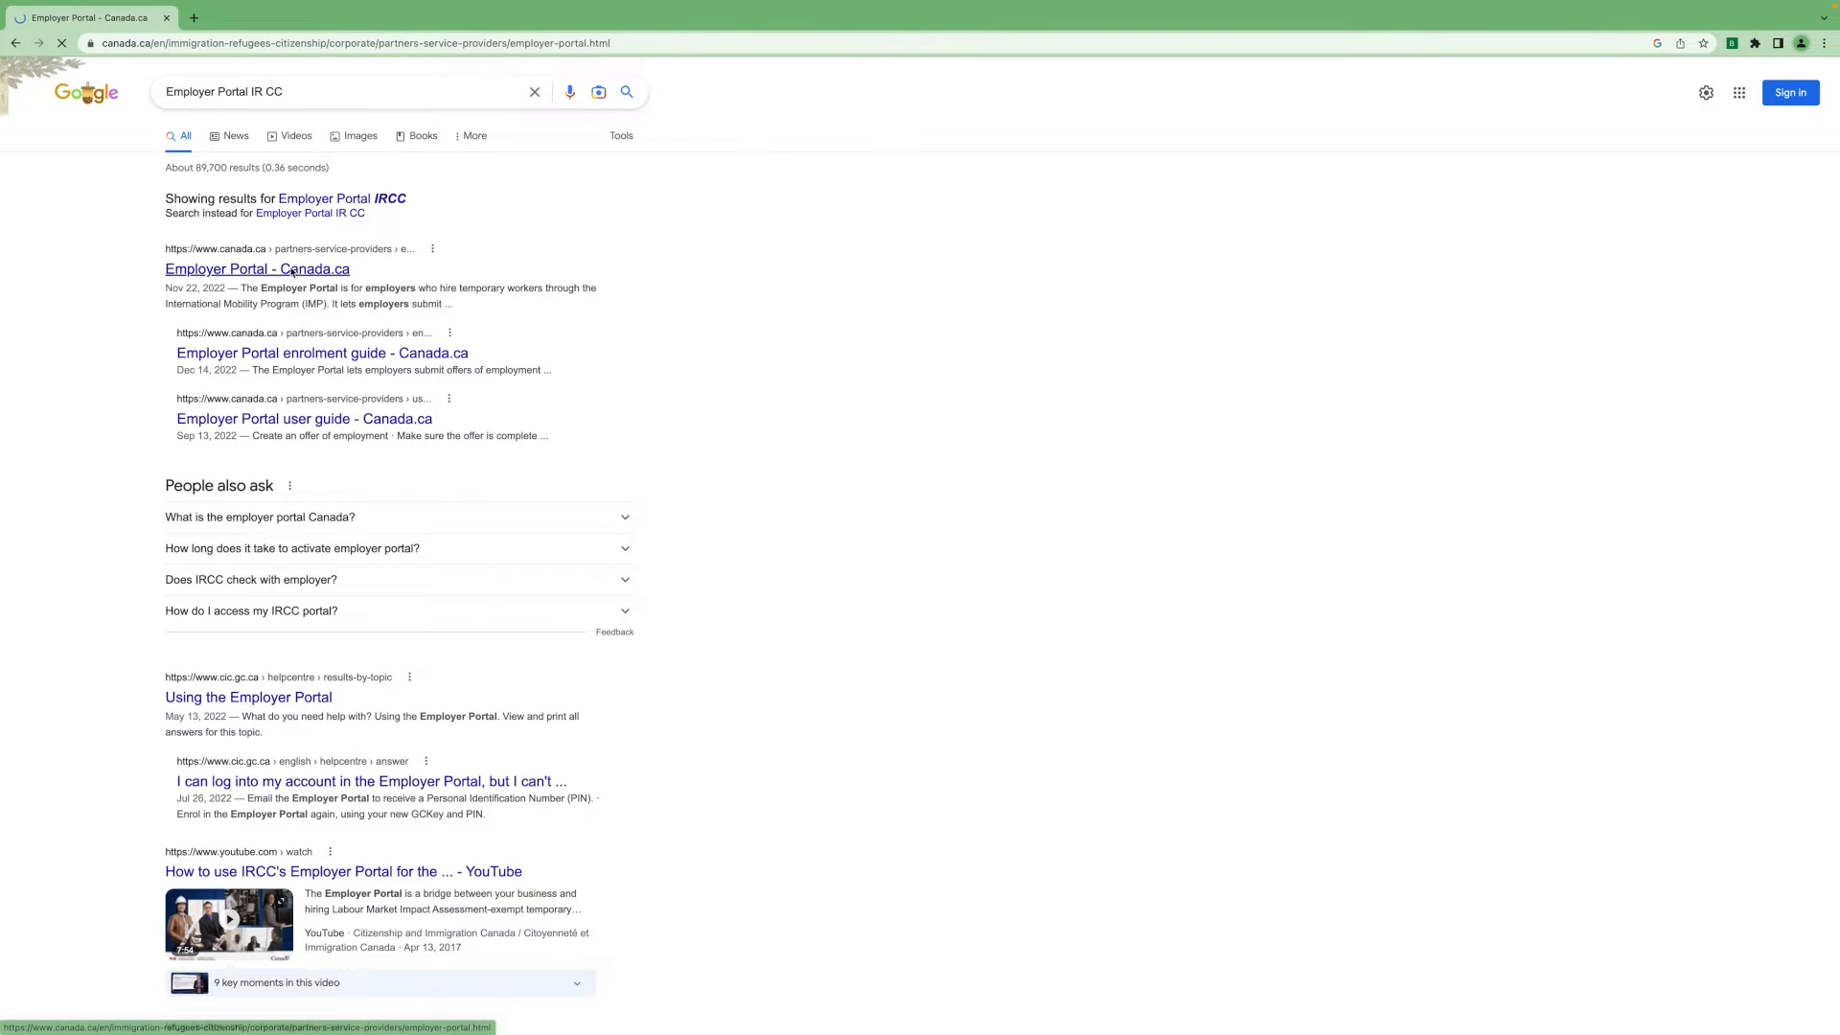
scroll(984, 289, down, 4)
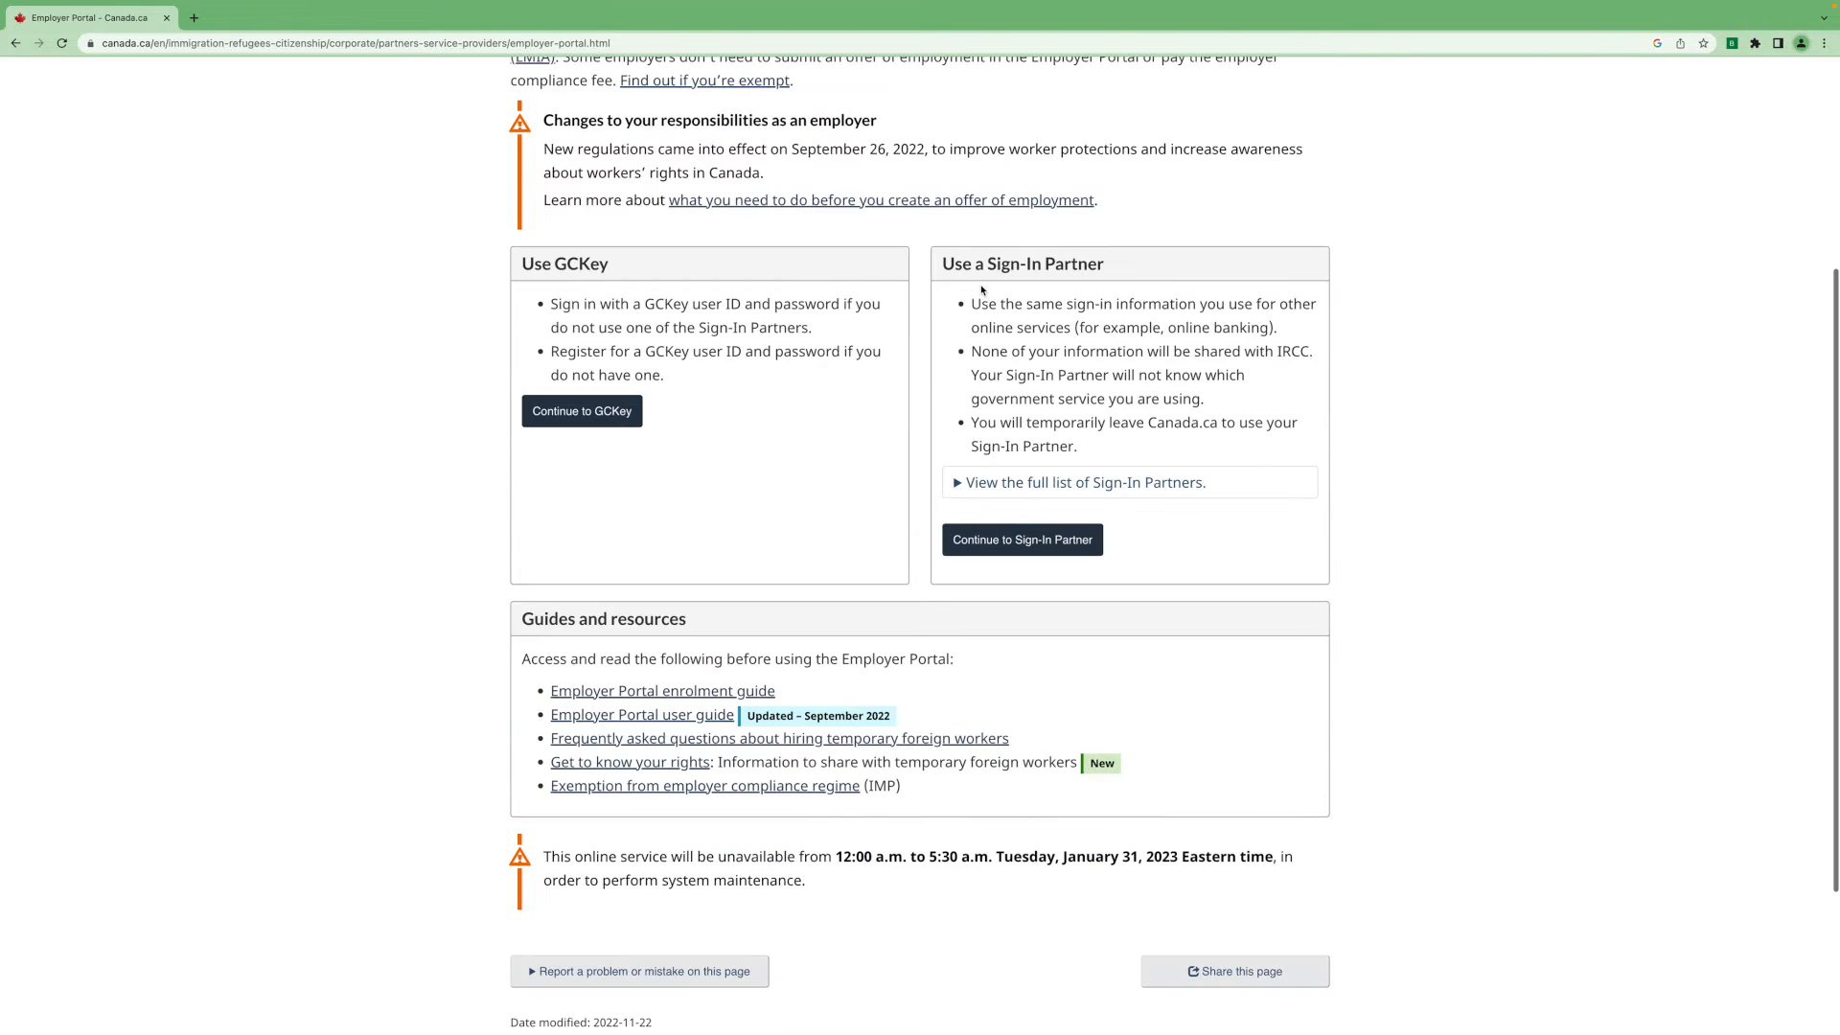
click(588, 421)
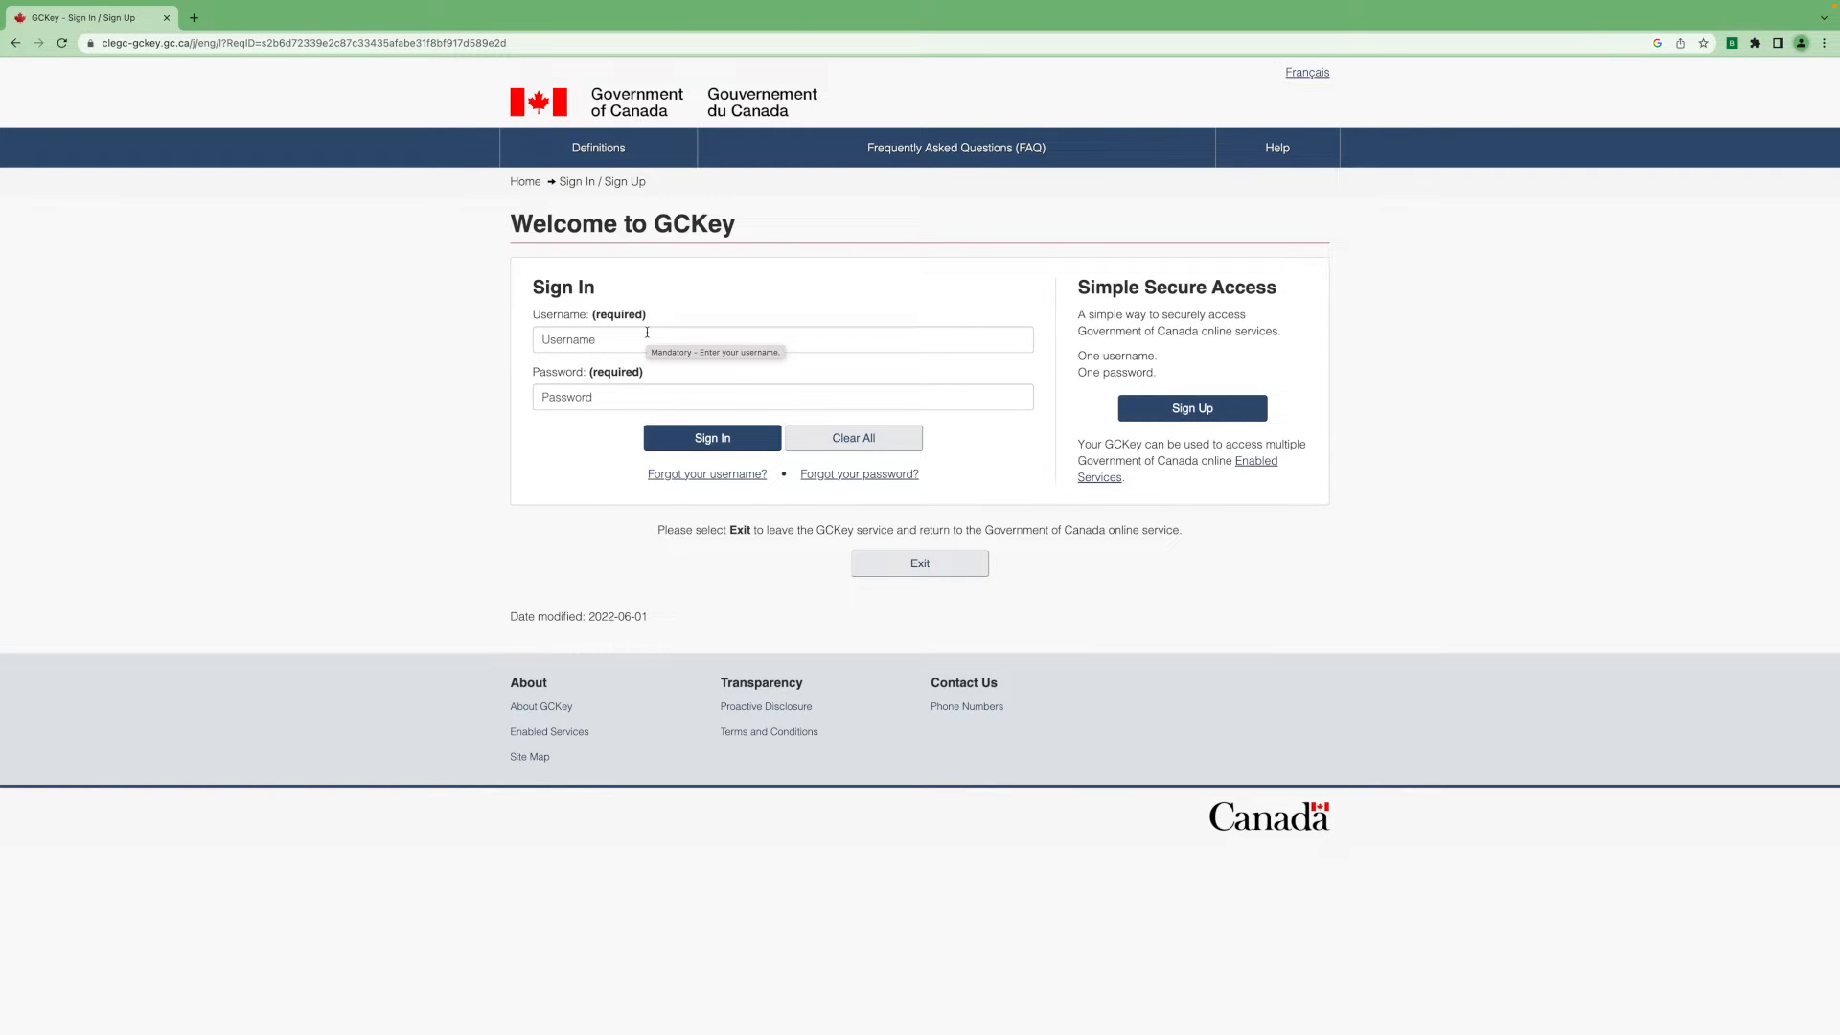
Enter the company username in the sign-in field, then clear it again
click(644, 336)
text(sjpimmi)
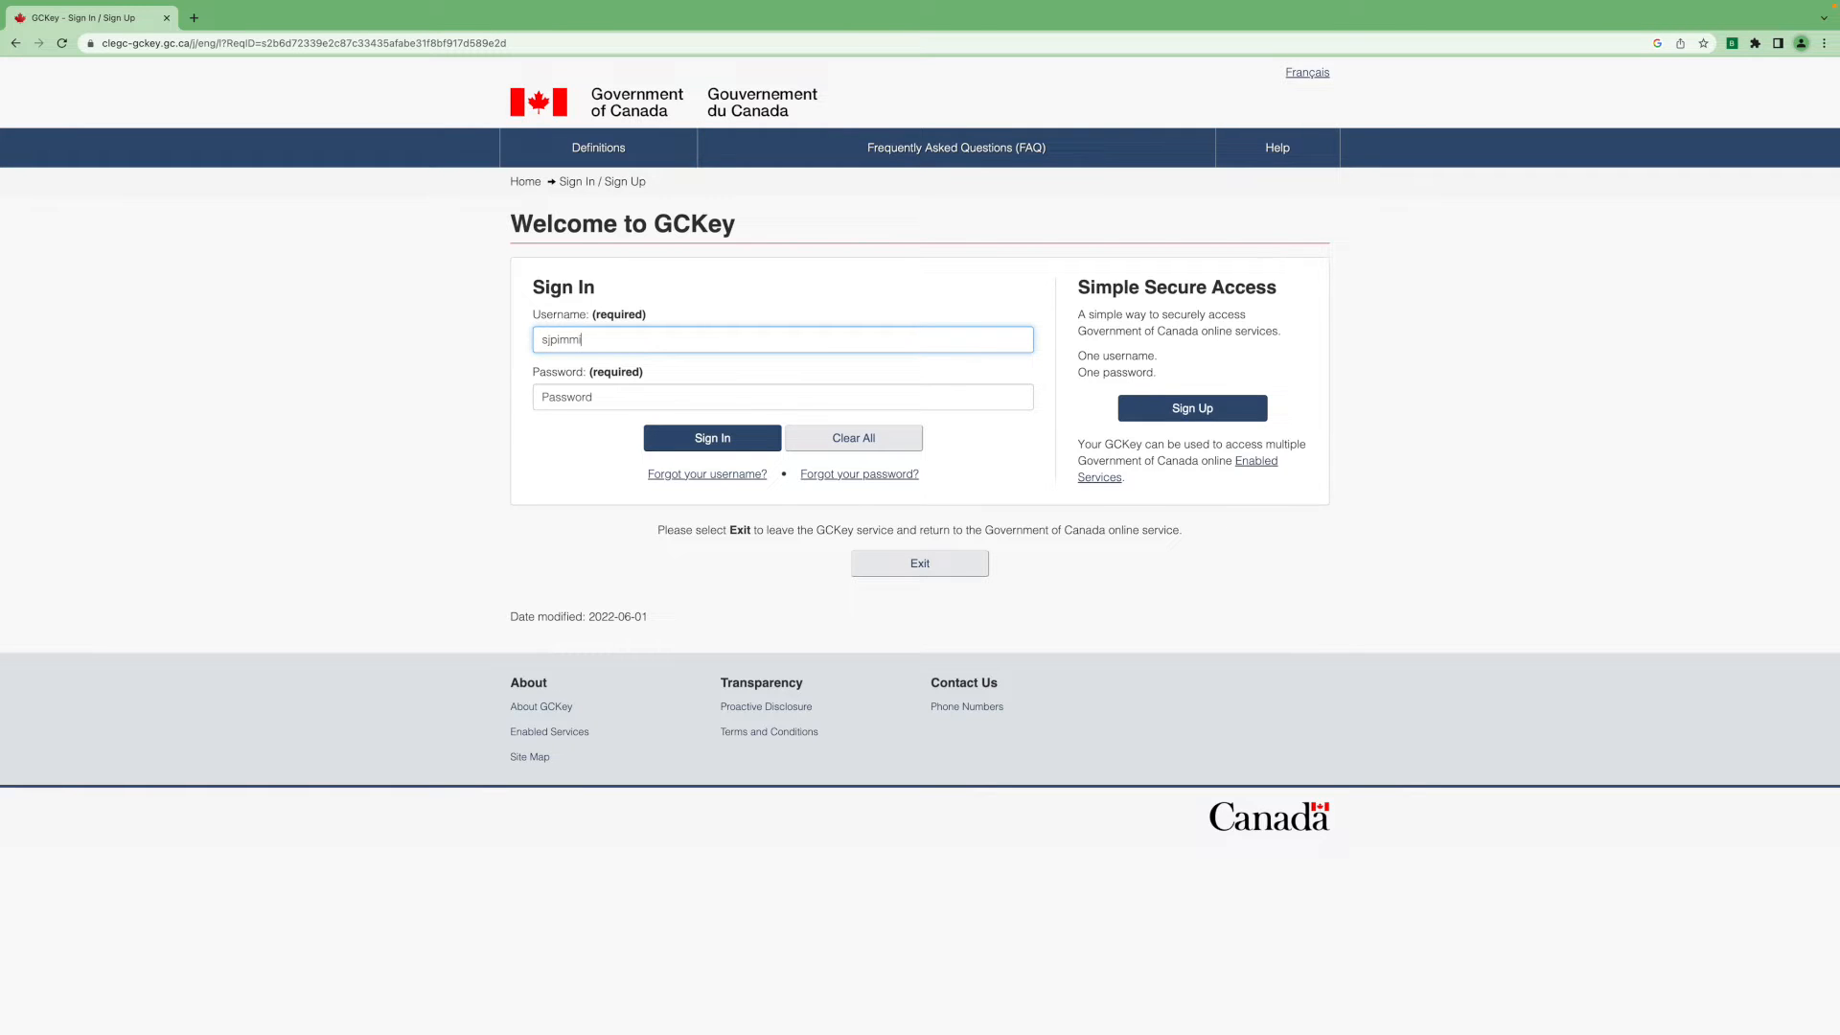
text(grationinc)
double_click(650, 339)
key(BackSpace)
Start a new GCKey account, accept the terms and submit the new company username
click(1211, 412)
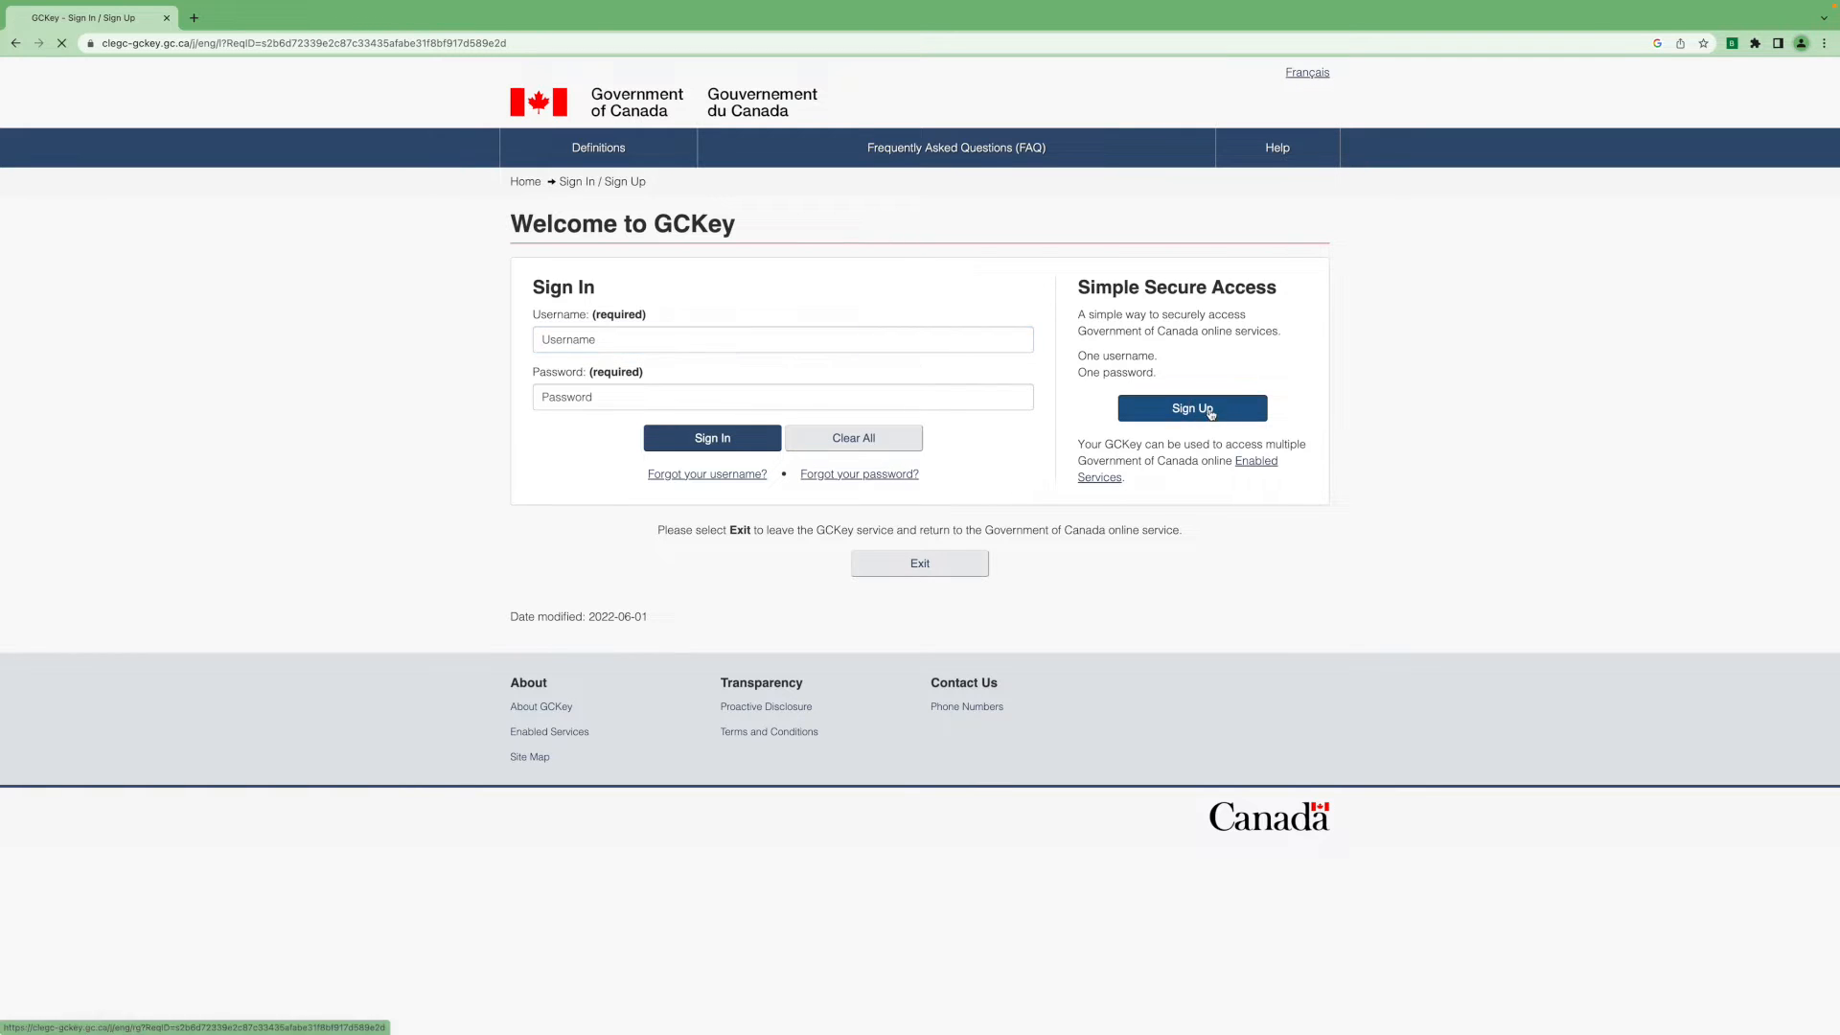
click(714, 425)
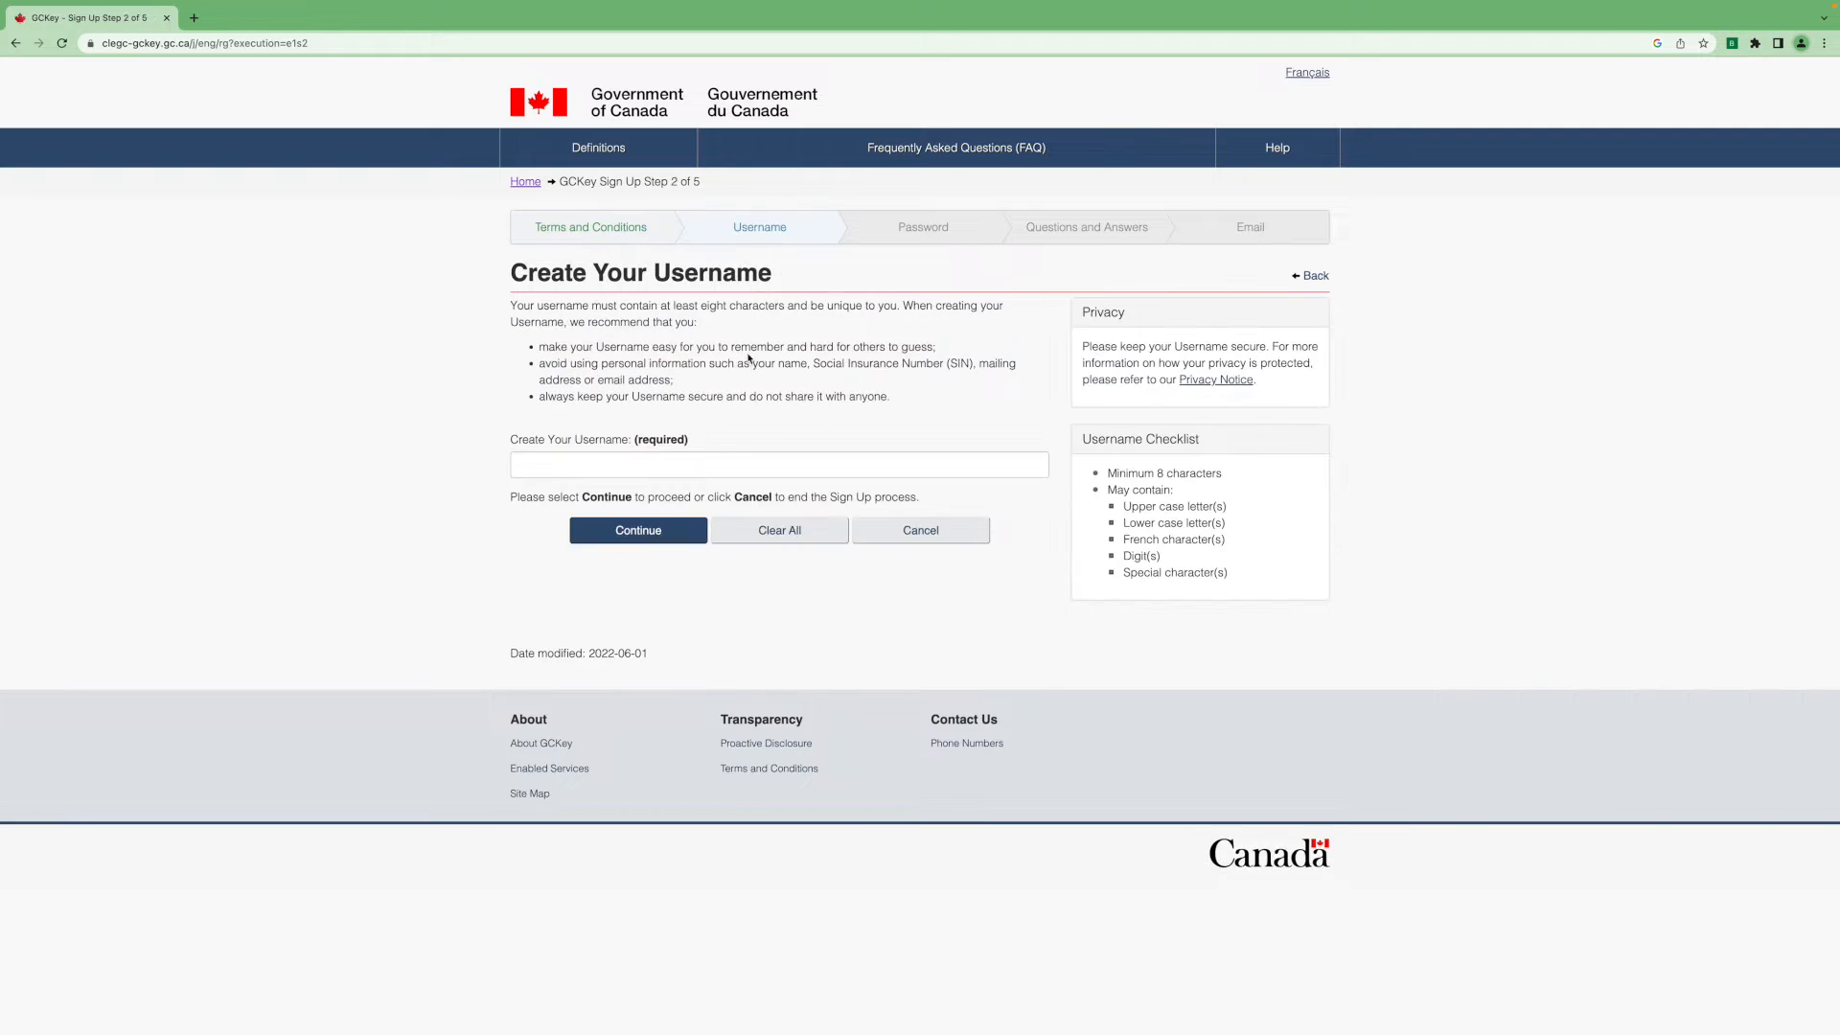
click(682, 461)
text(sjpimmigrationinc)
key(Return)
Enter and confirm the new account password, then continue to recovery questions
click(643, 392)
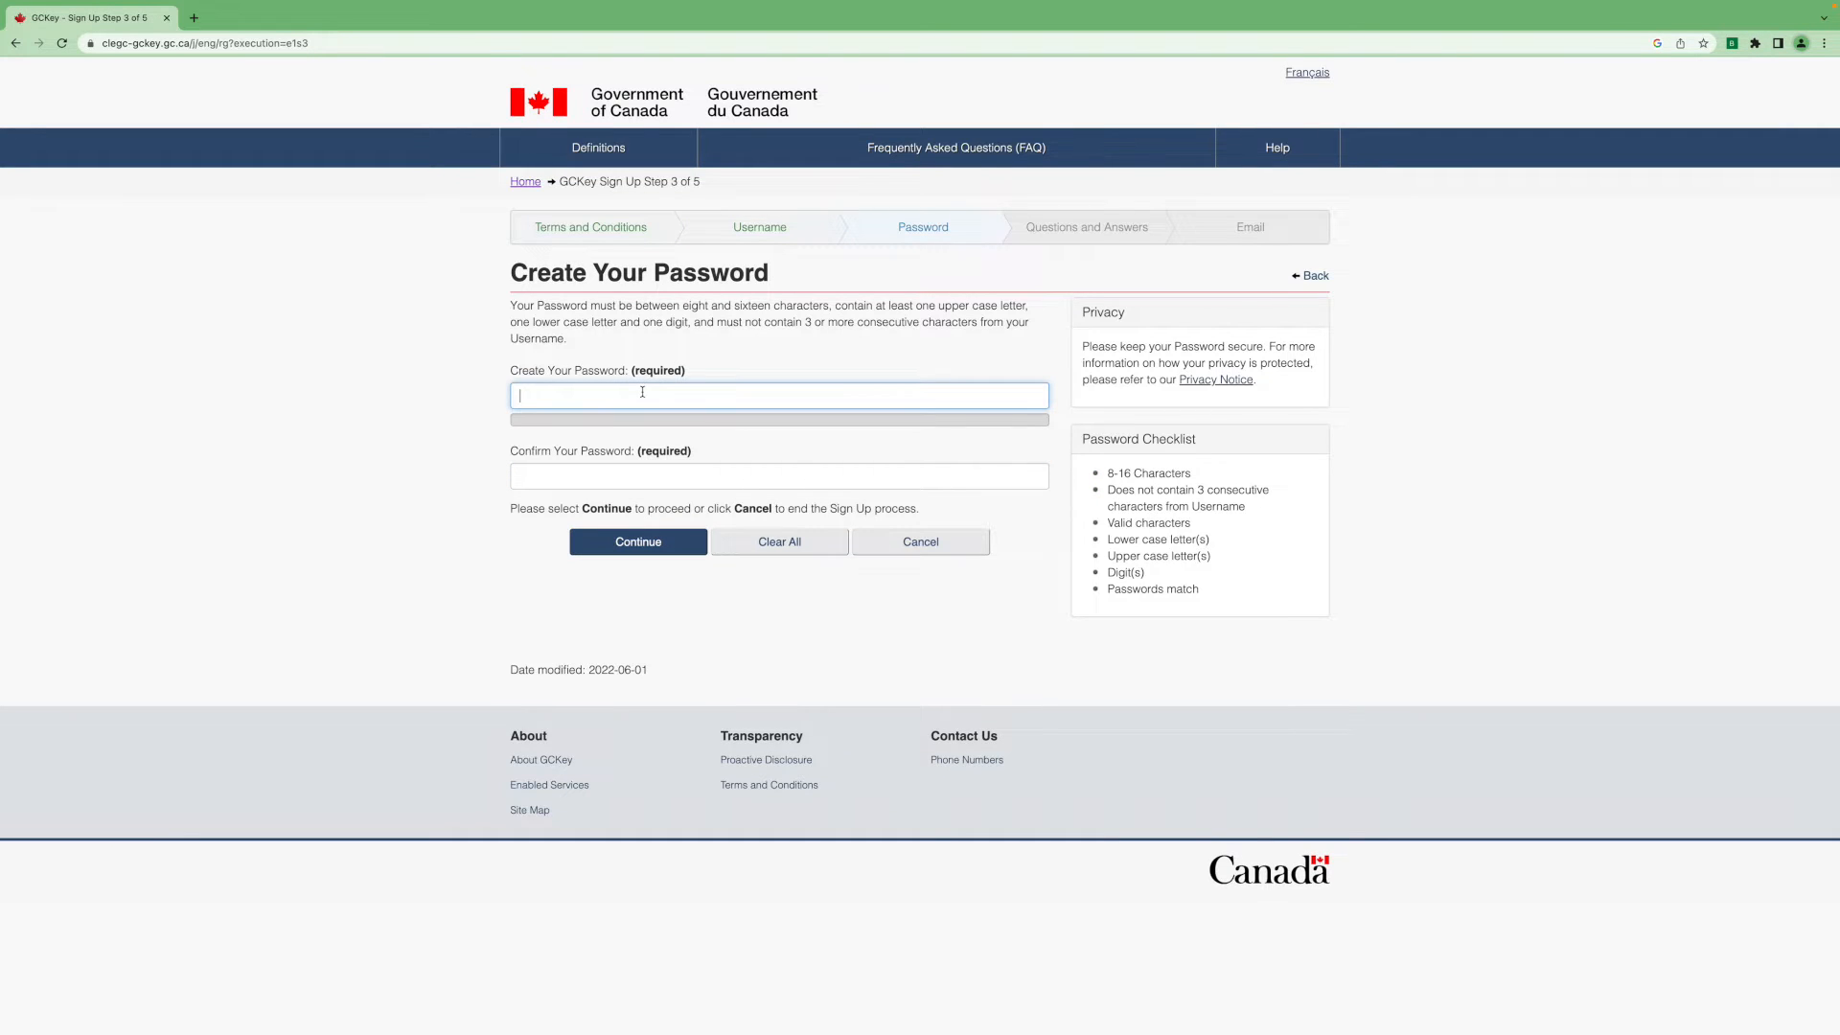
text(••••••••••••)
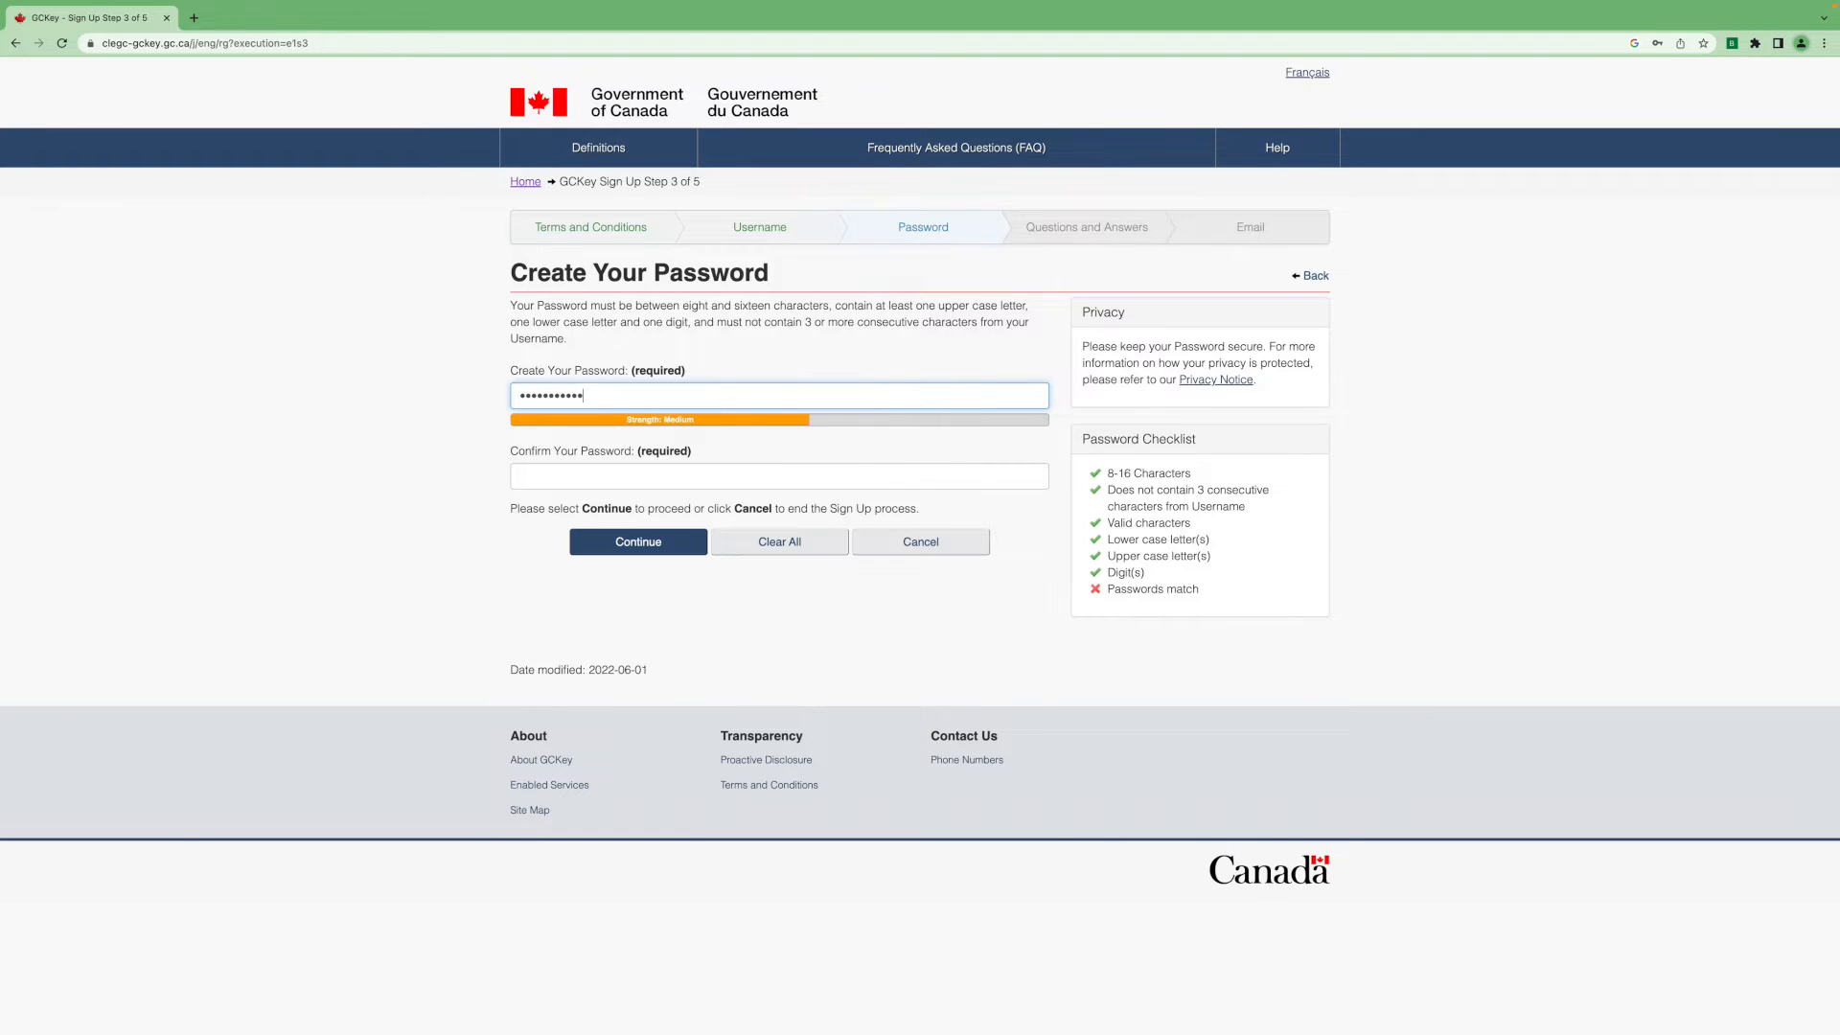
text(•)
key(Tab)
text(••••••)
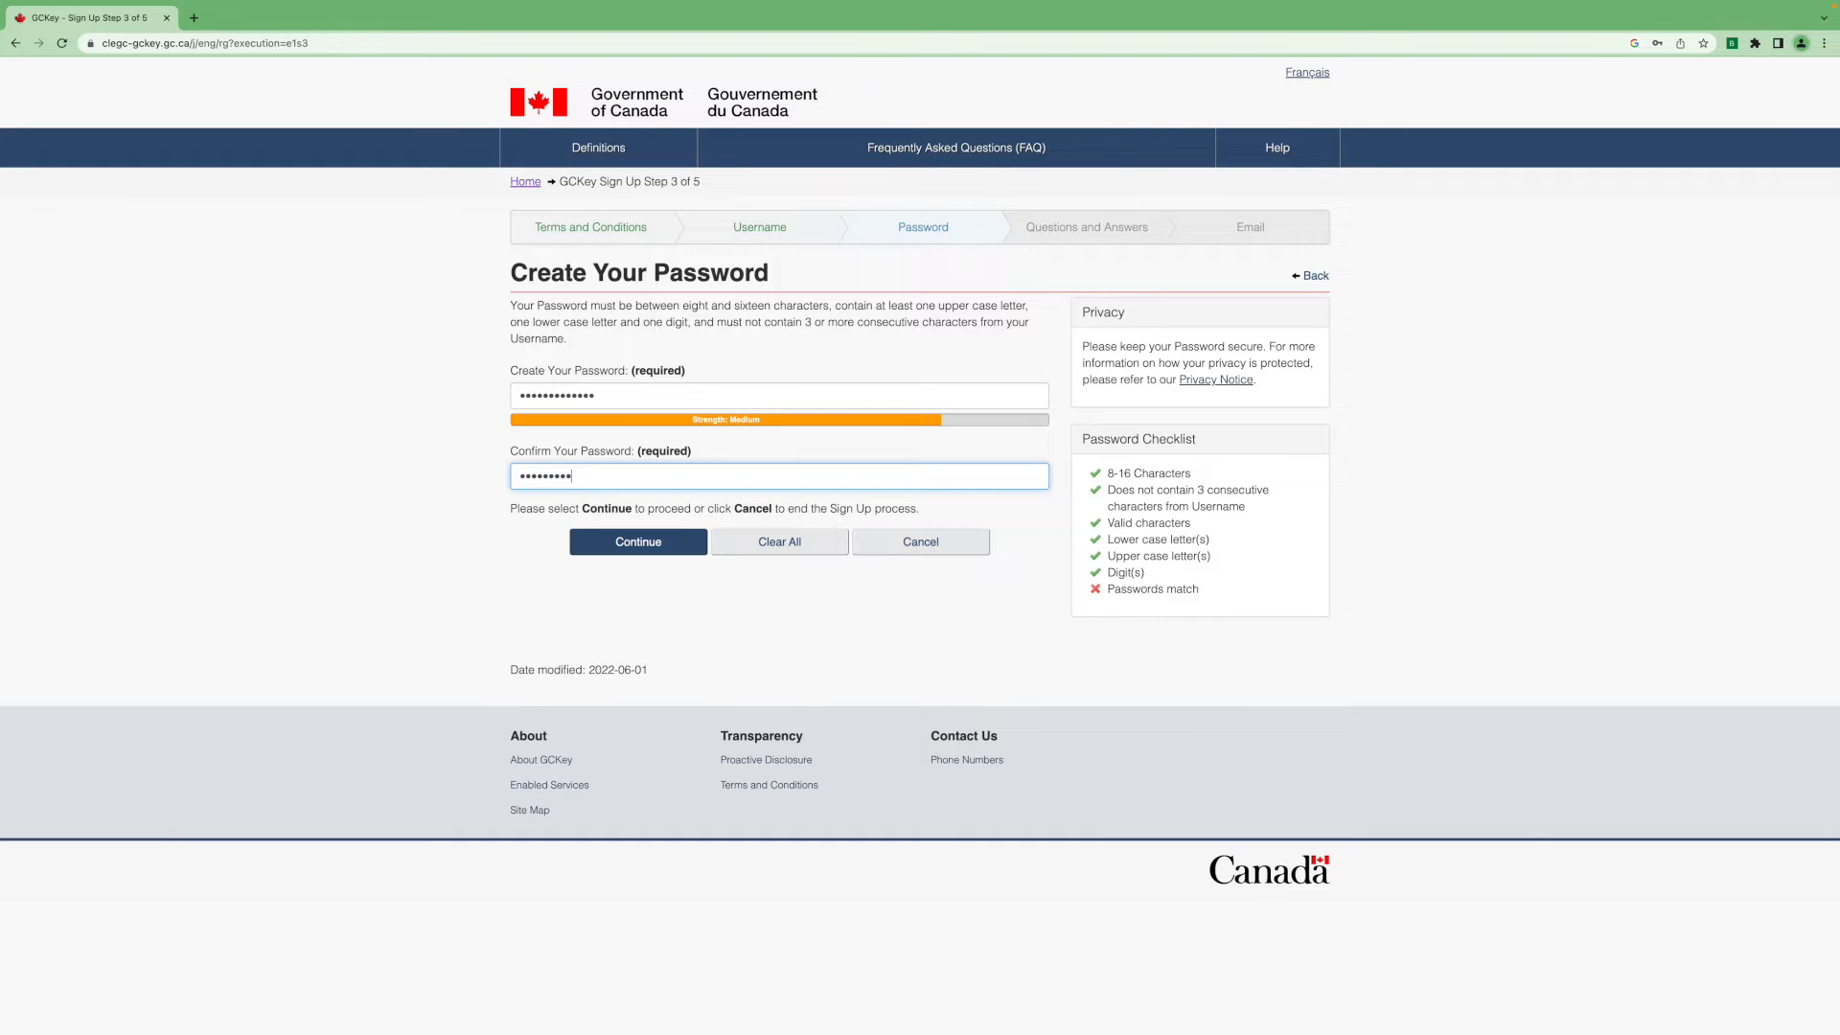
text(•••••••)
click(606, 553)
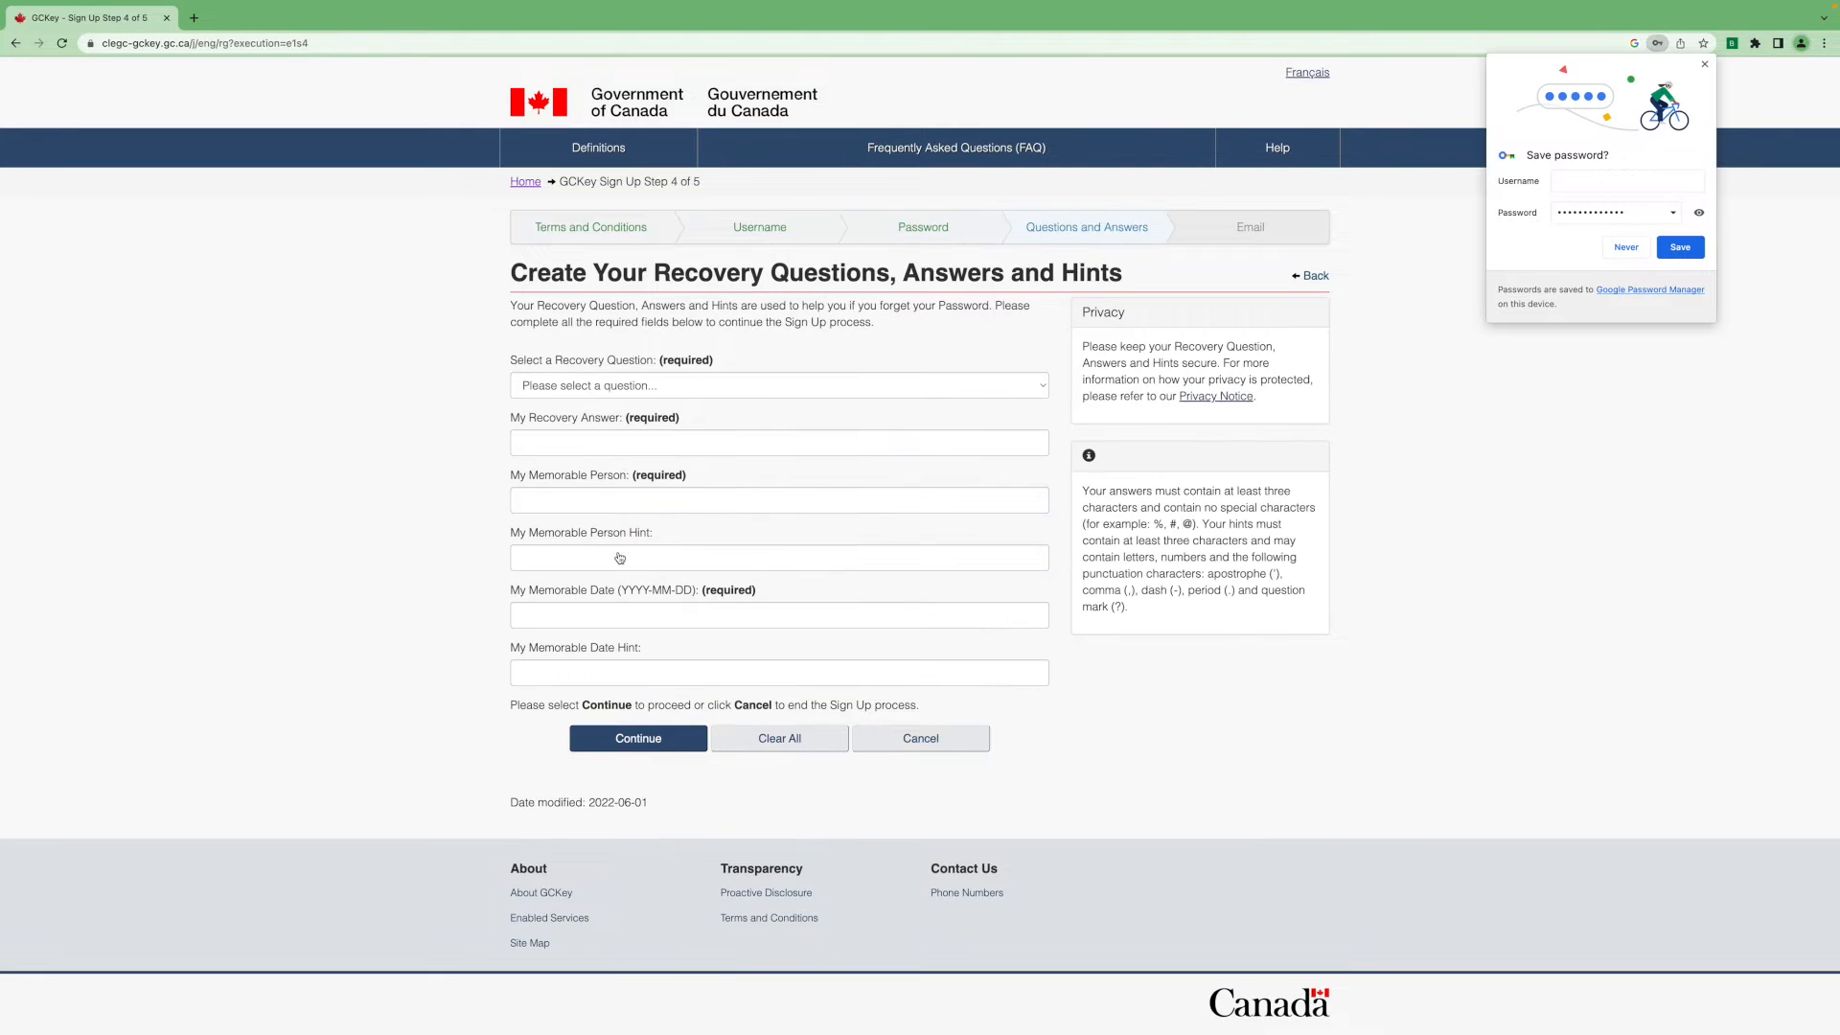
Save the new GCKey password in Chrome with the username filled in
click(1638, 188)
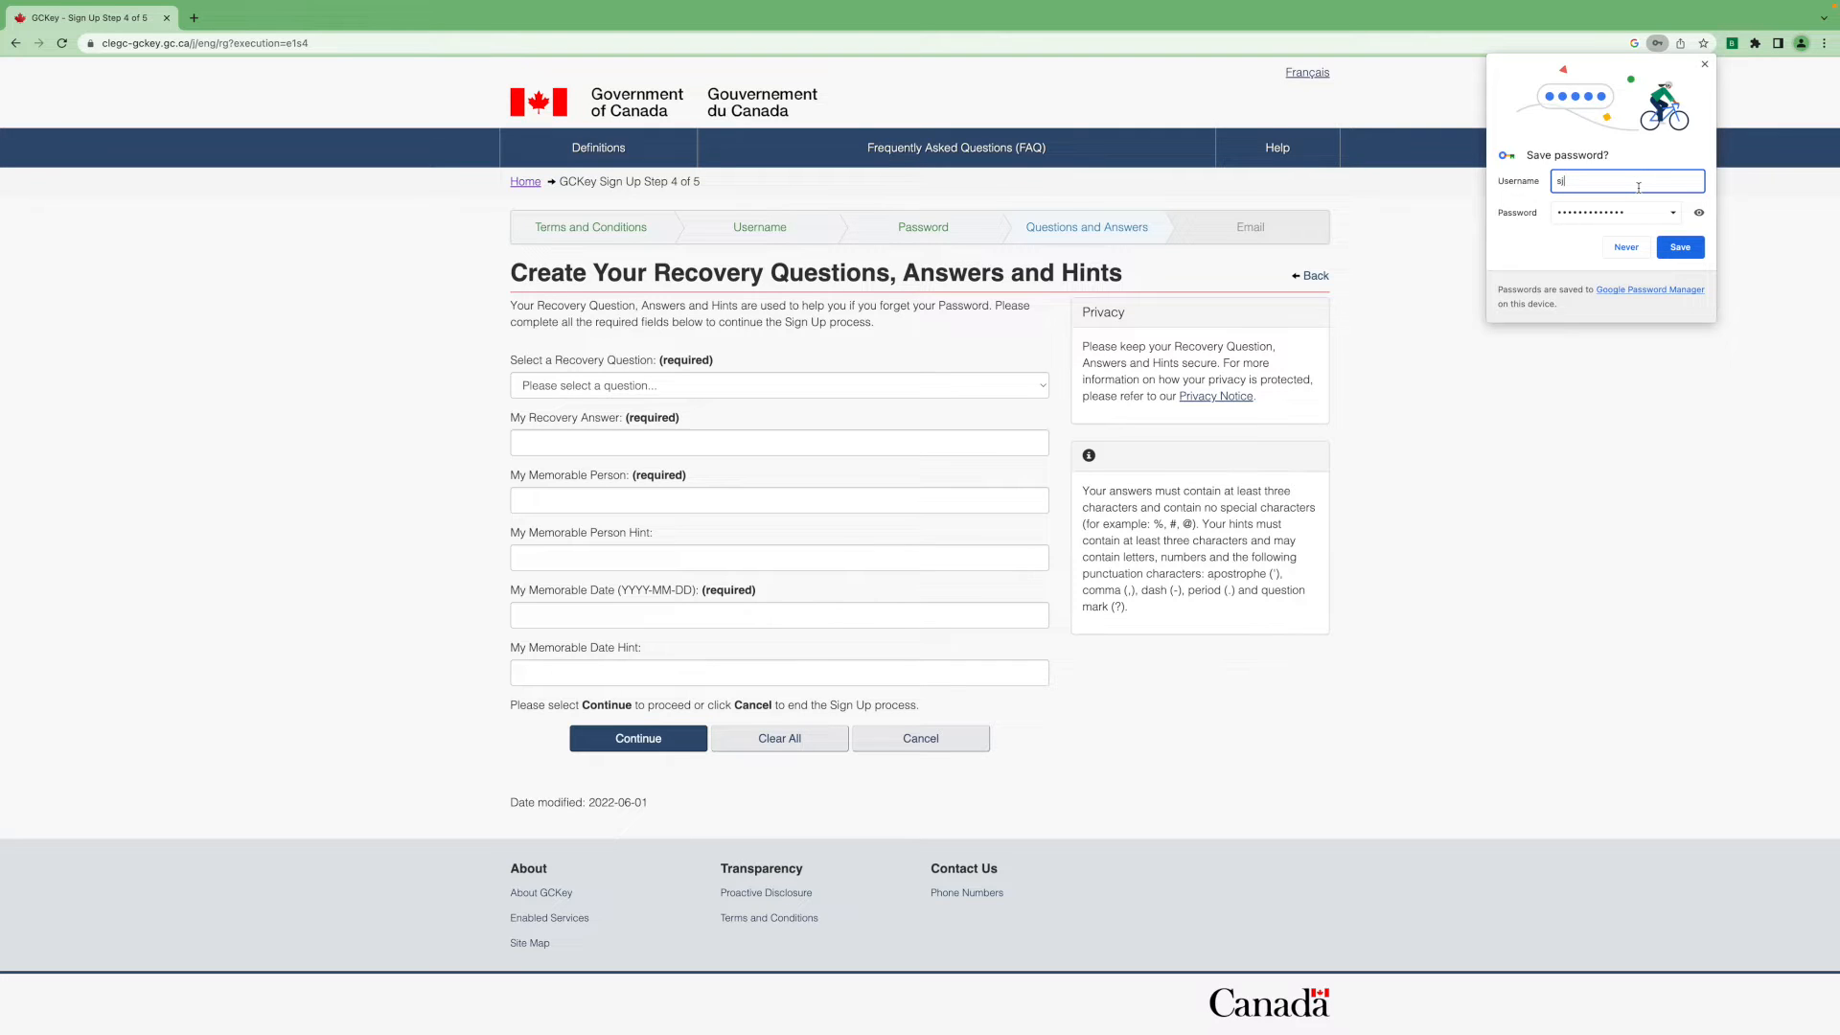
text(sjpimmigrati)
click(1680, 247)
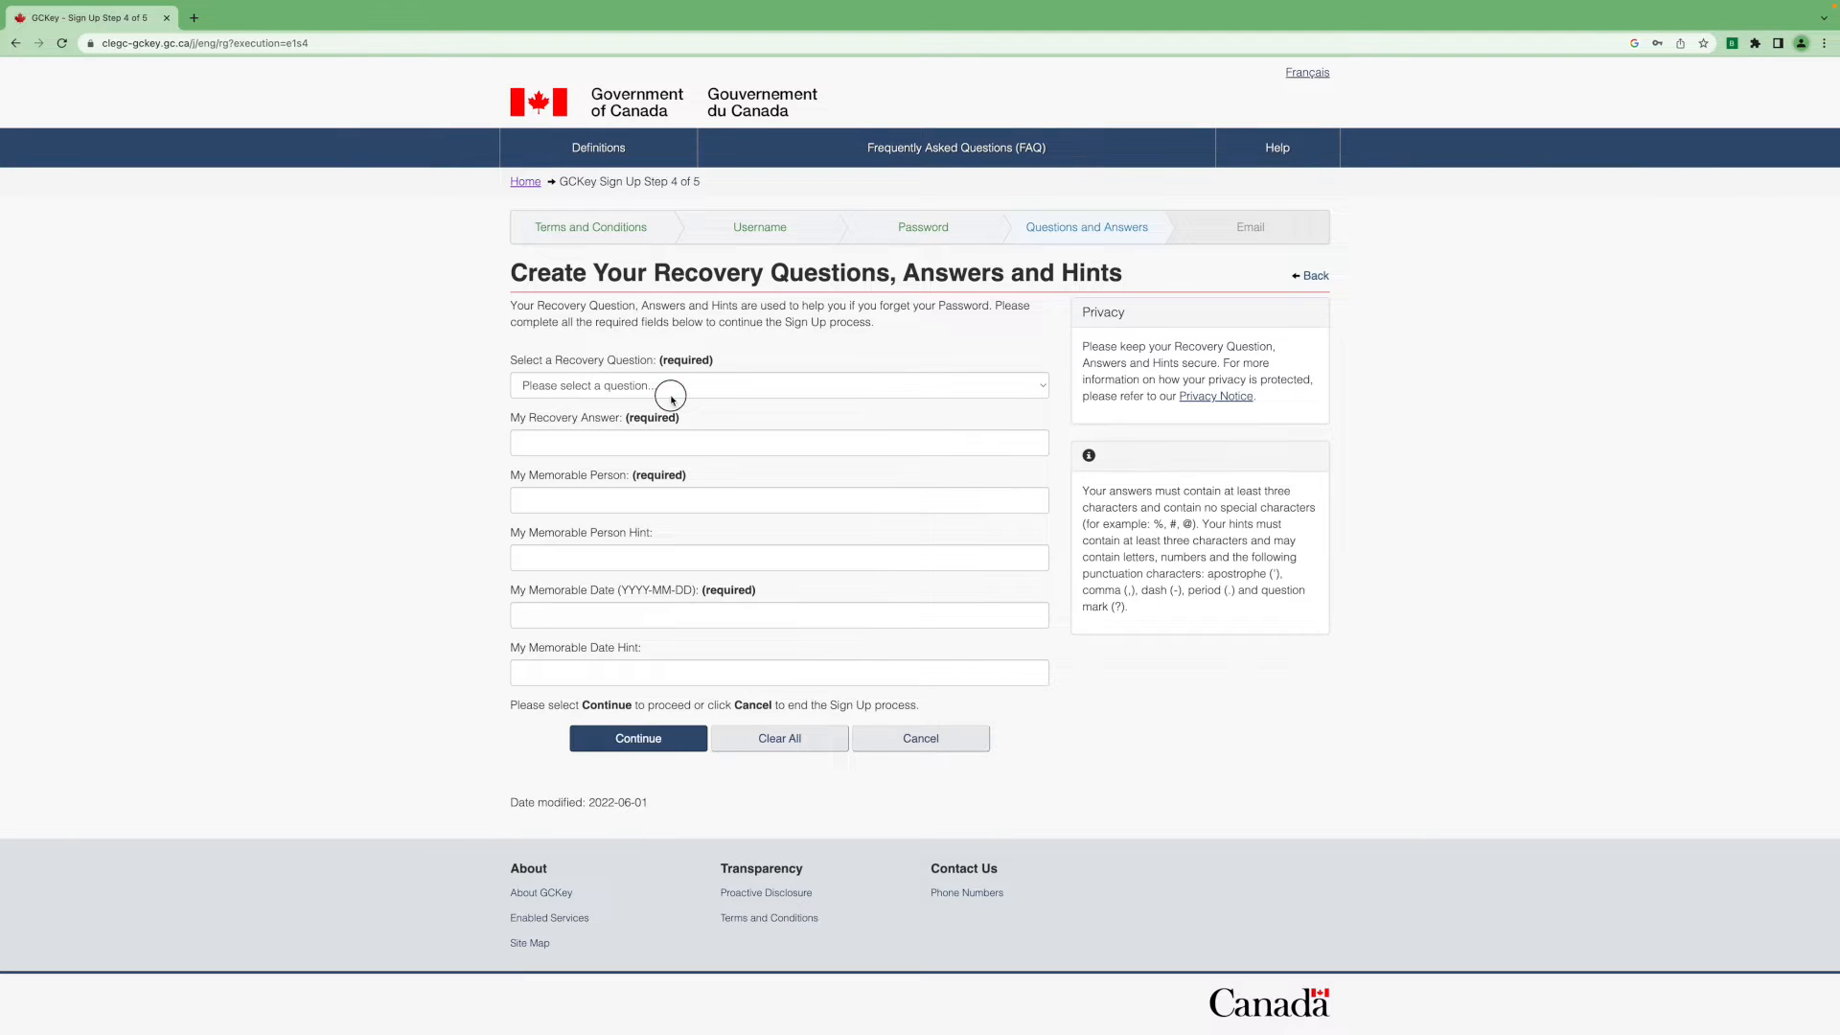
Choose the first pet's name recovery question and enter and confirm the recovery e-mail
click(674, 391)
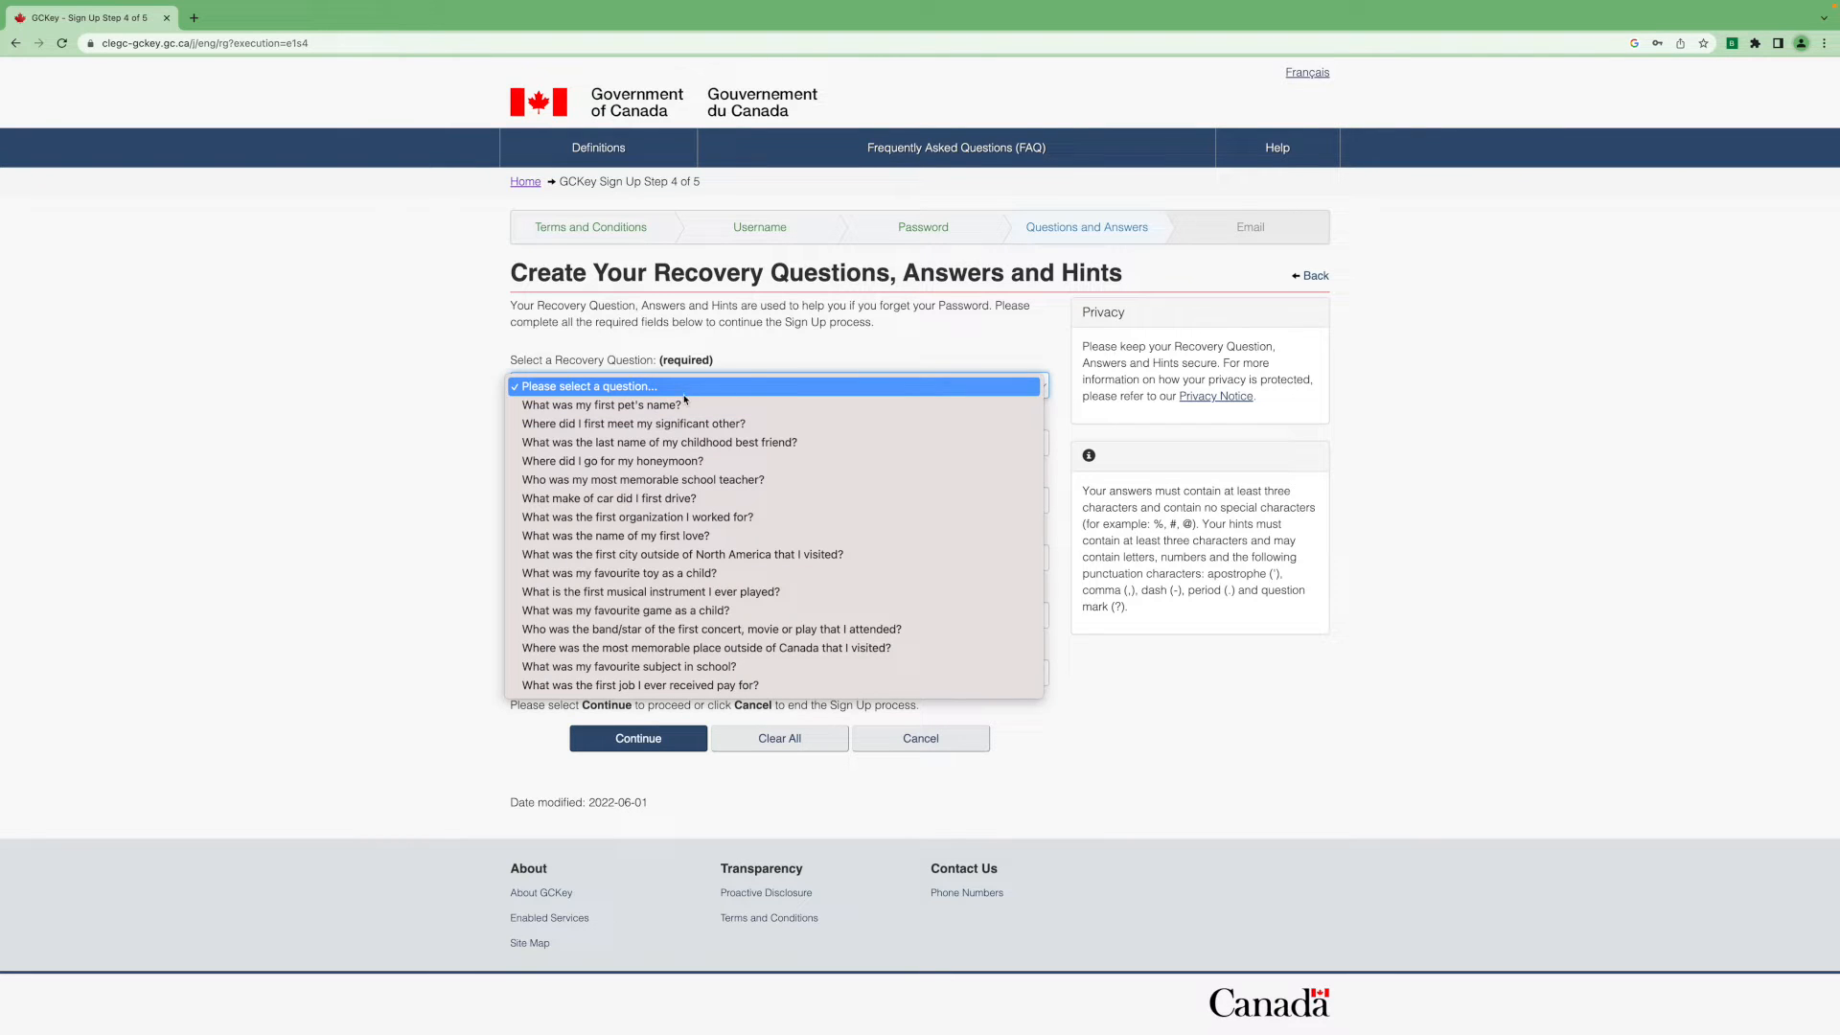
click(682, 406)
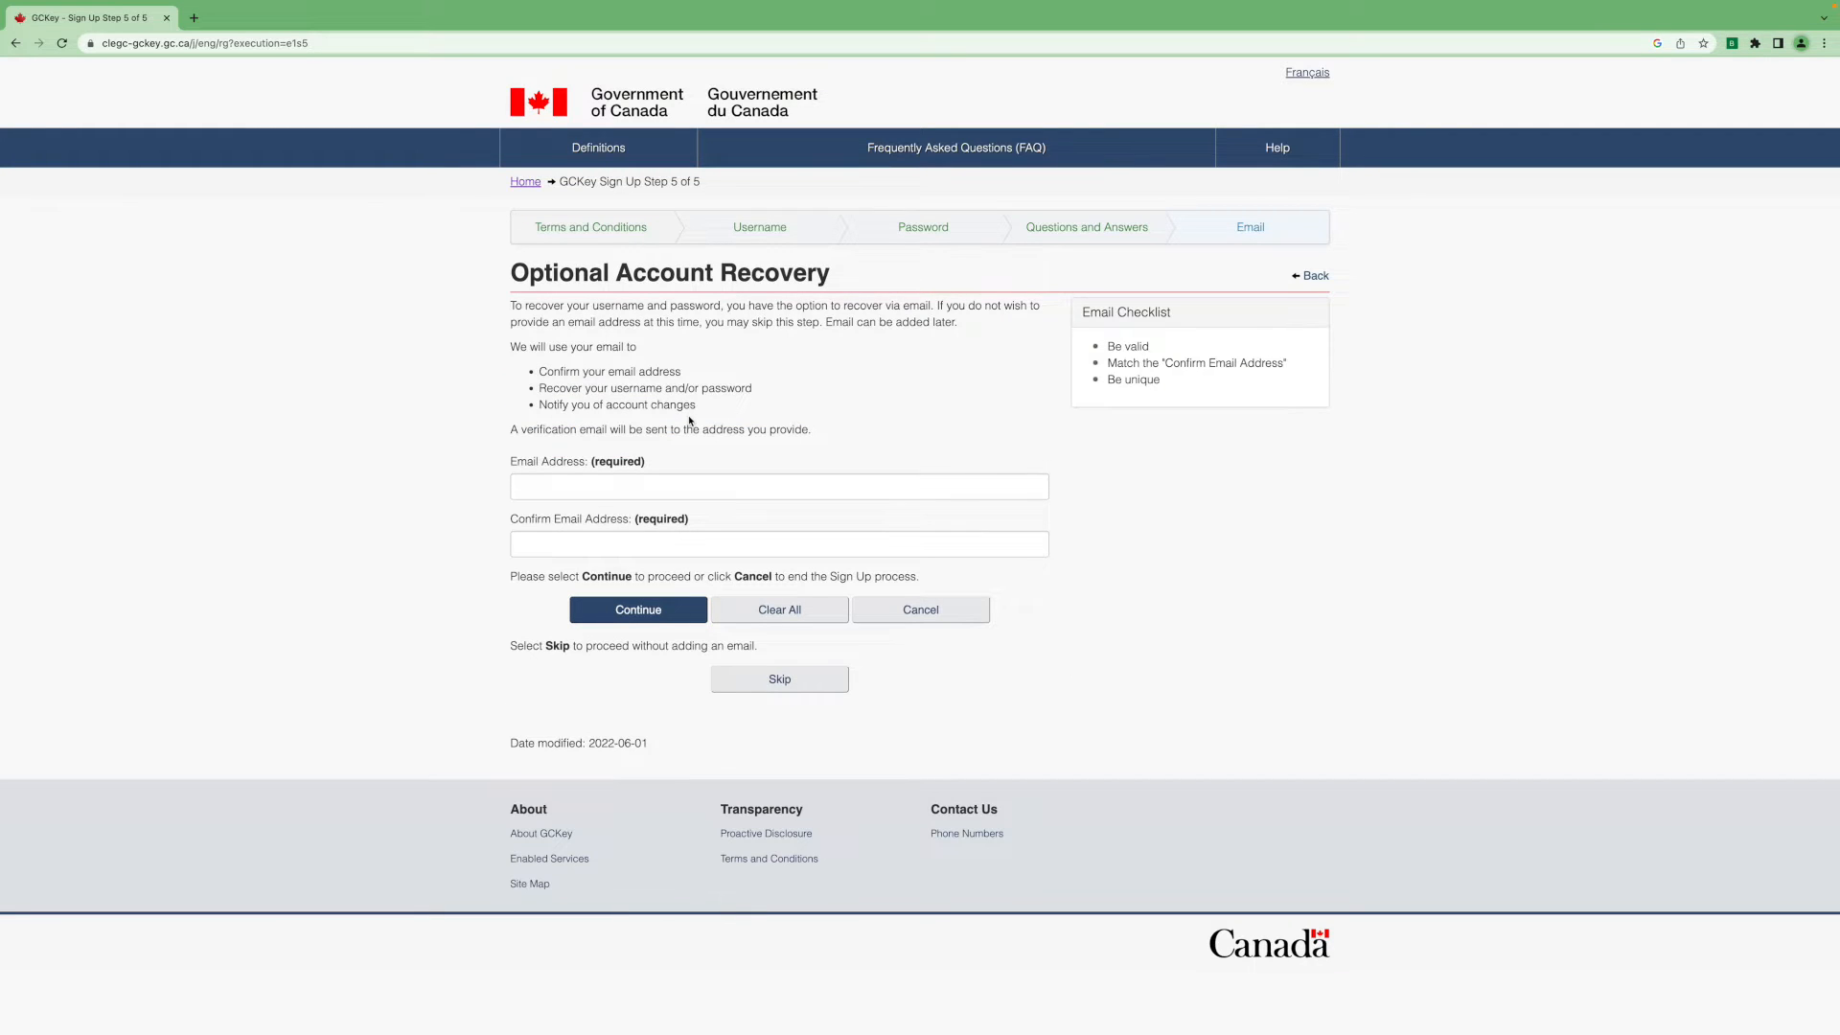
click(651, 486)
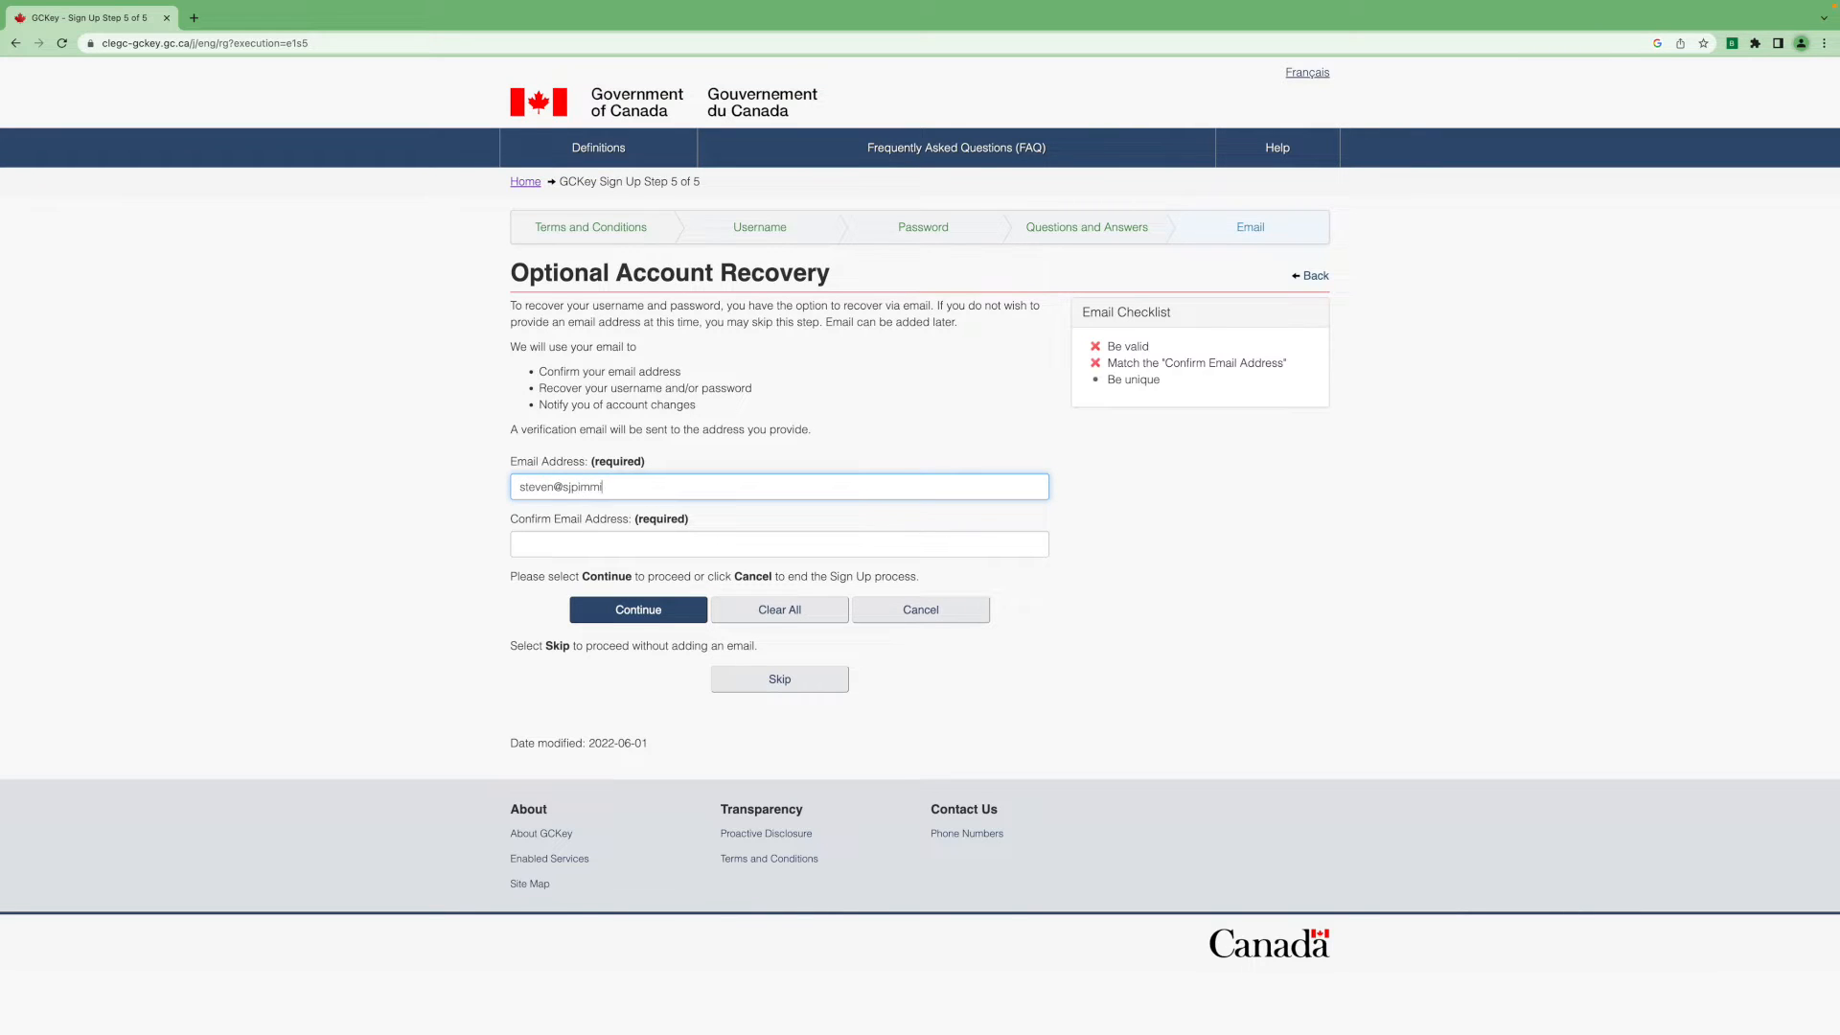
key(Tab)
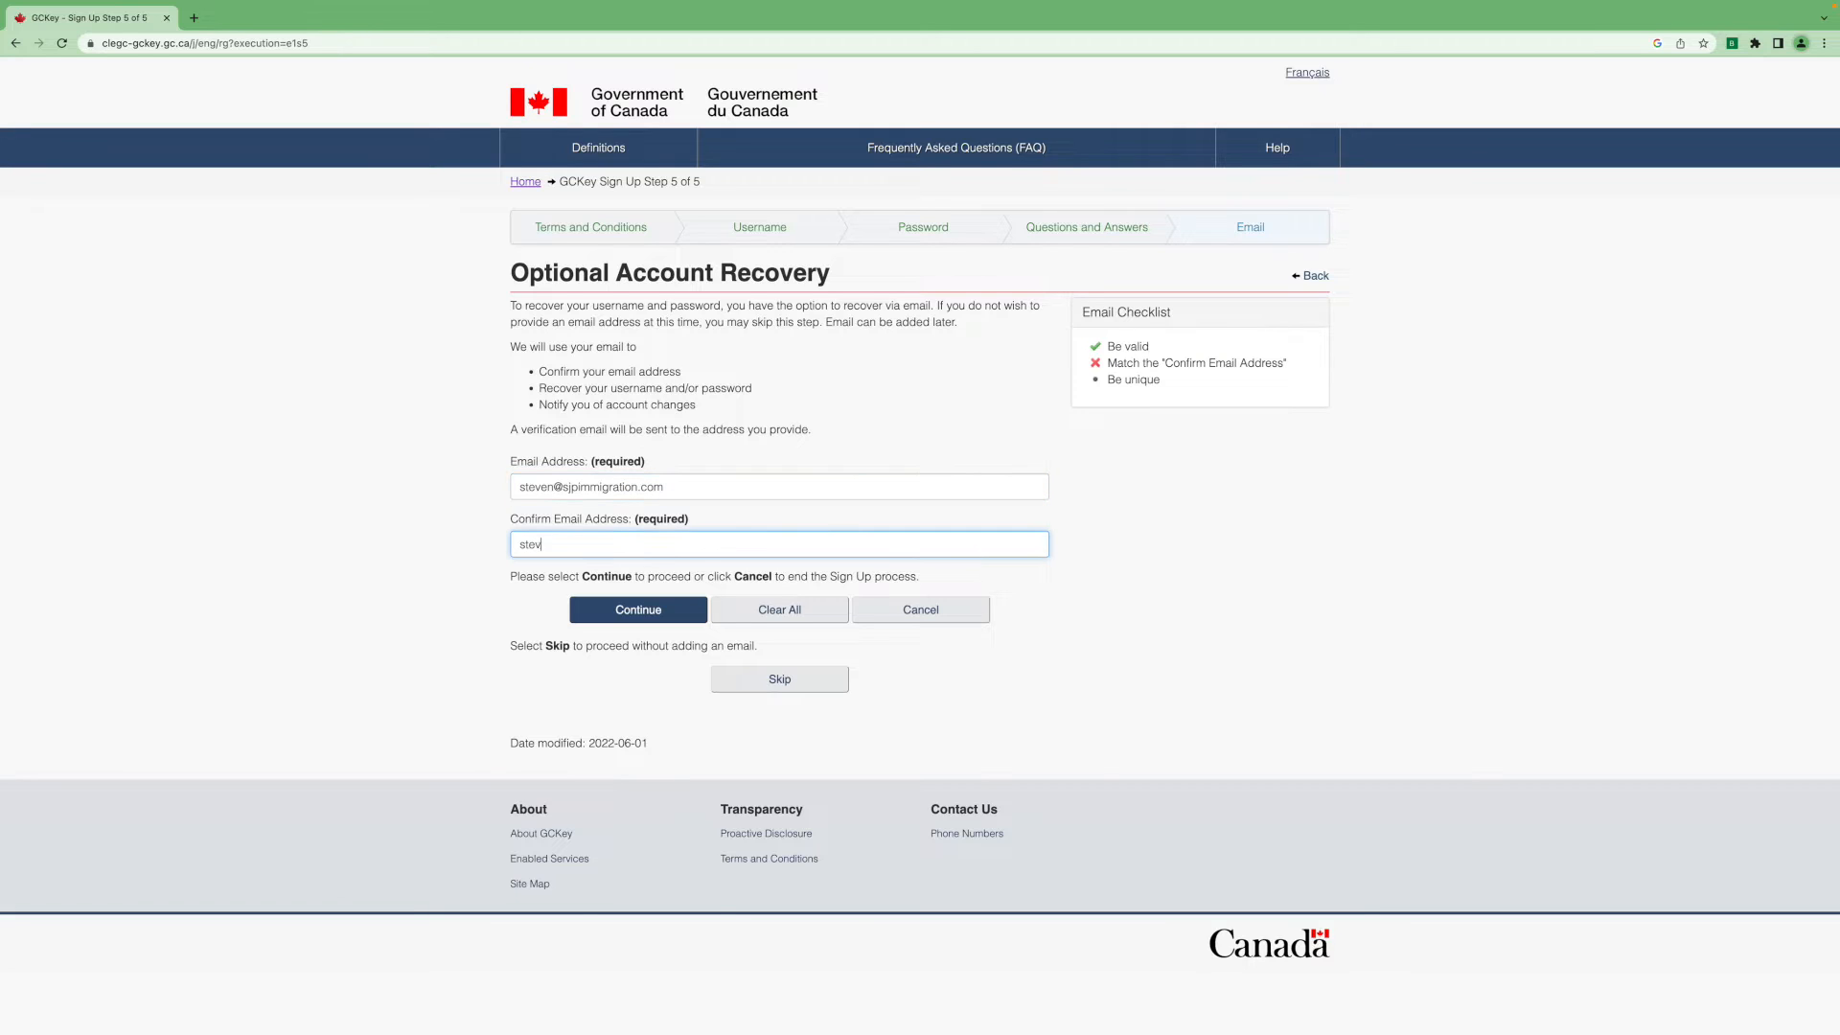
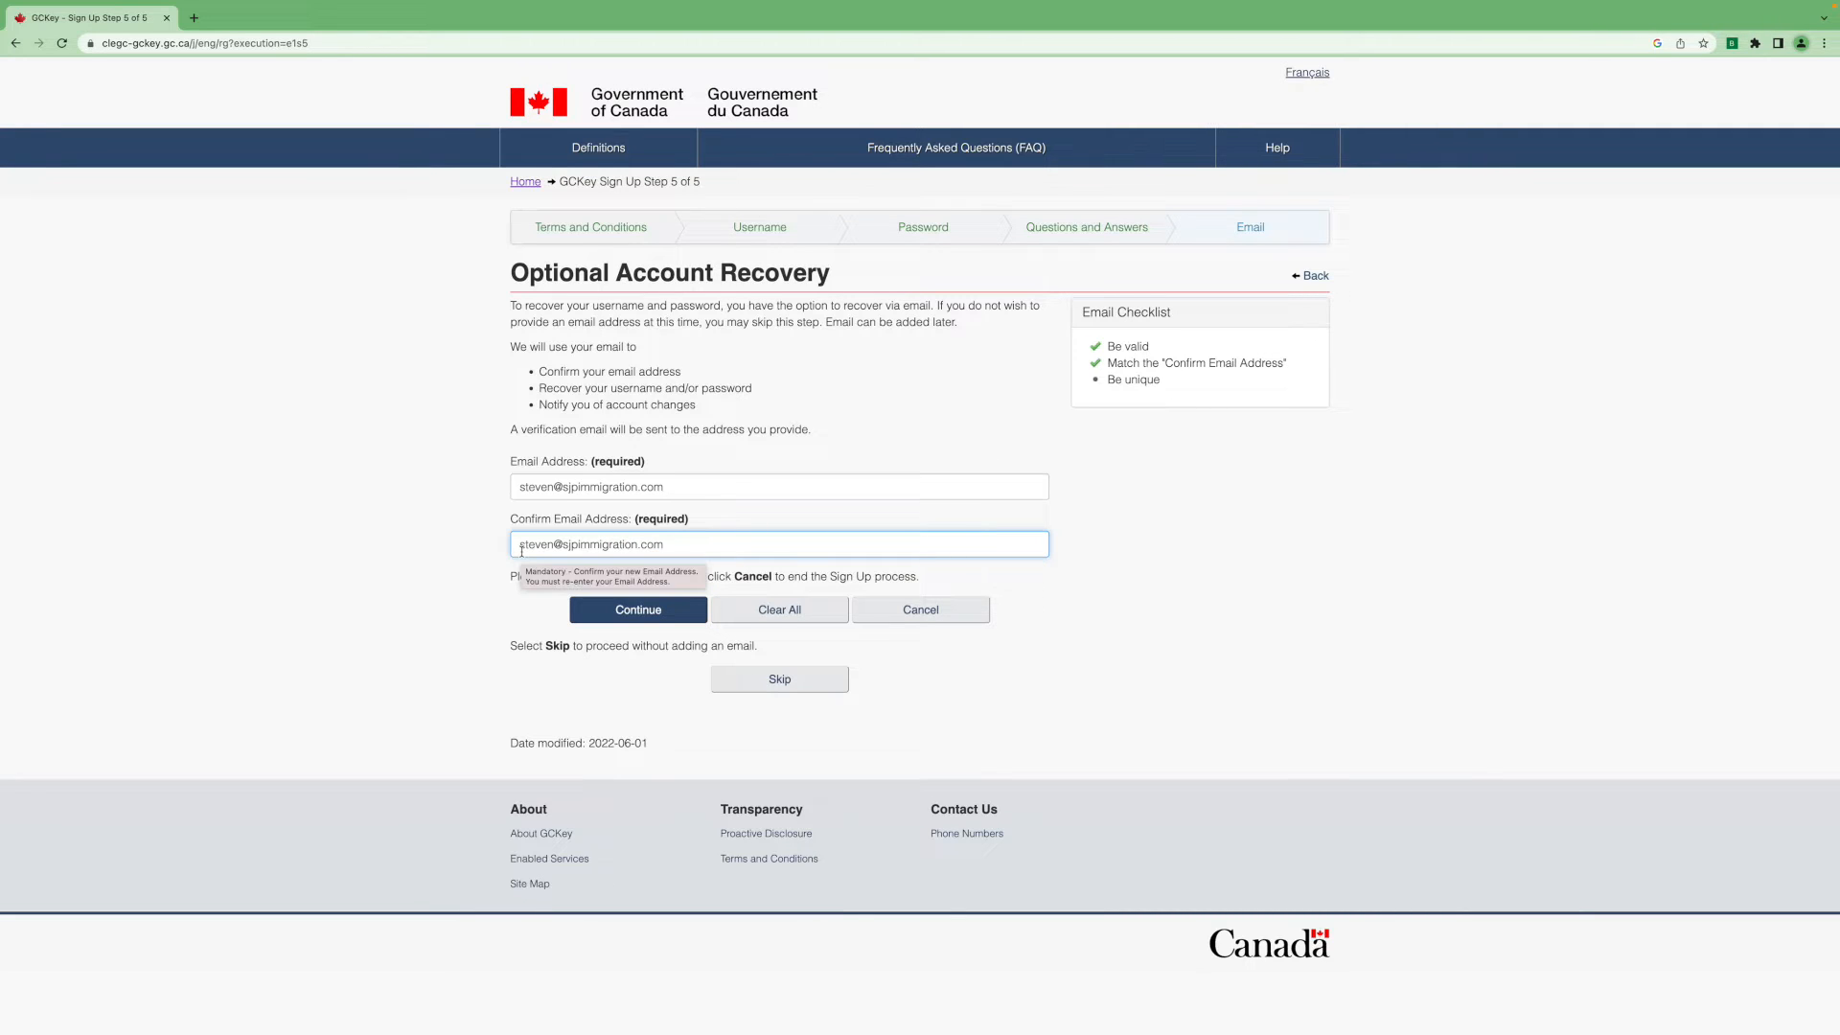
click(638, 611)
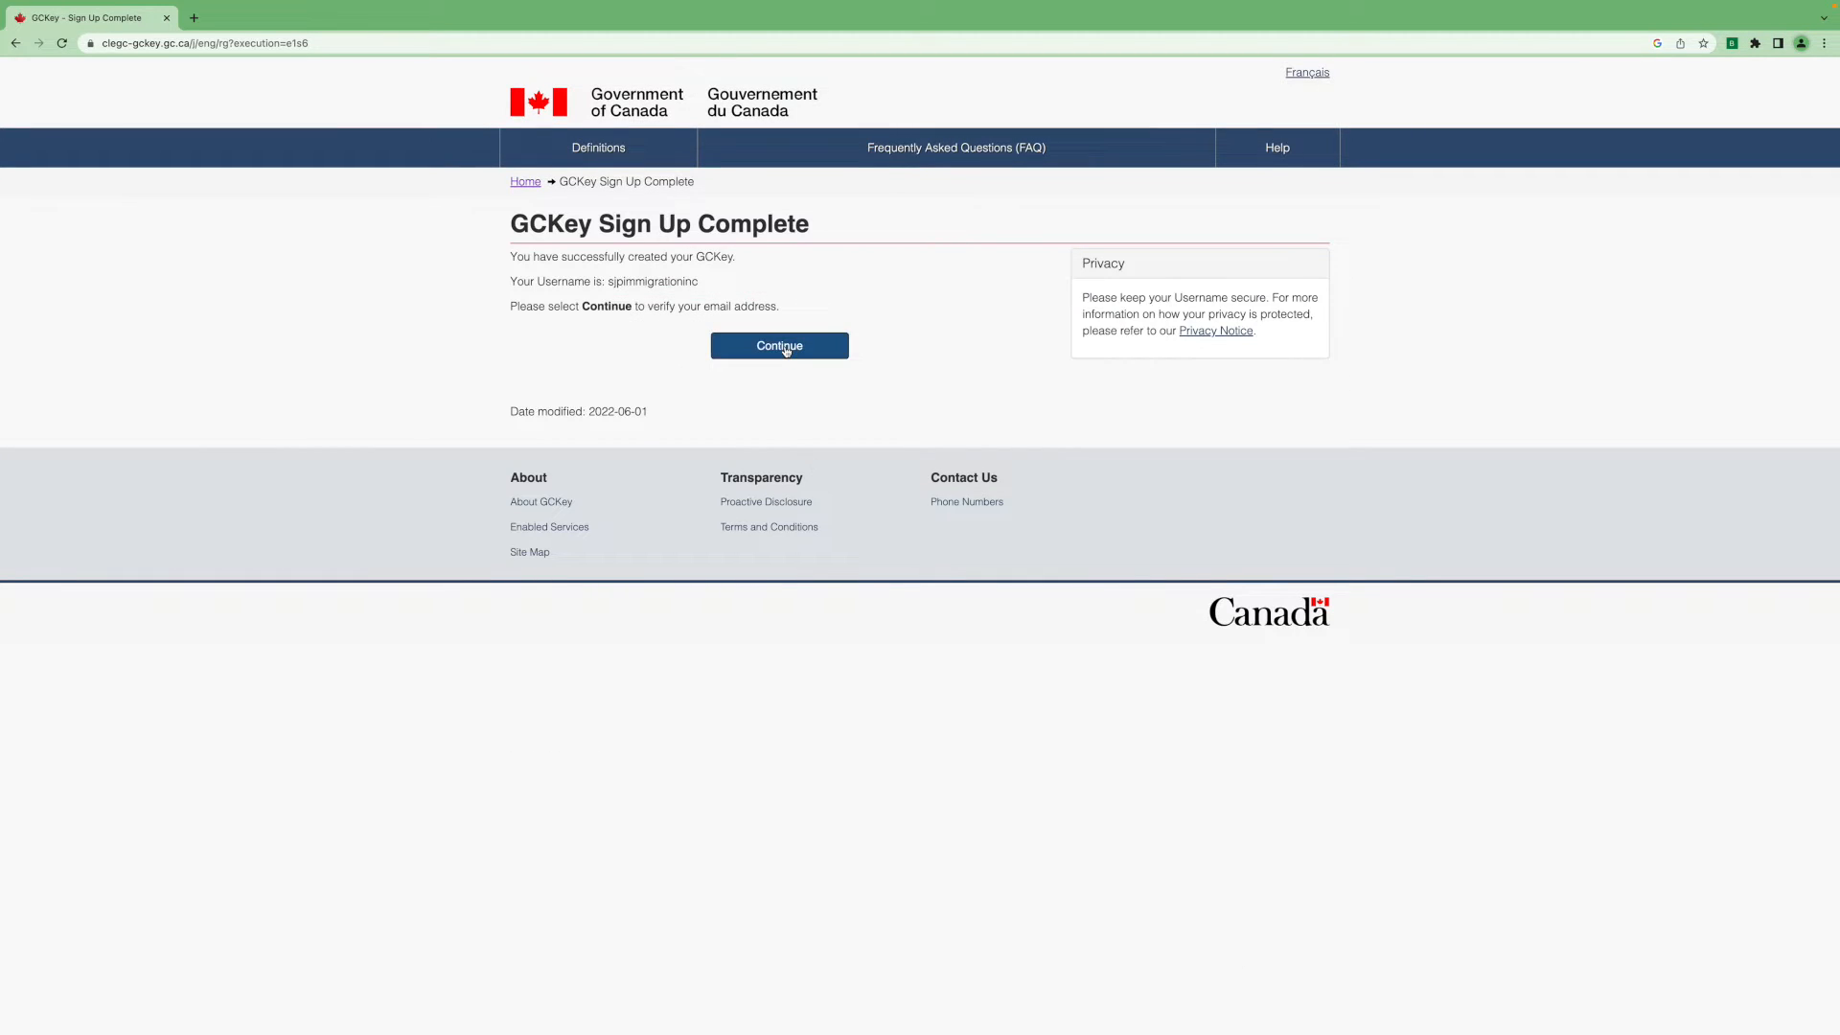
Verify the recovery e-mail with the emailed confirmation code and return to the Government of Canada service
click(786, 350)
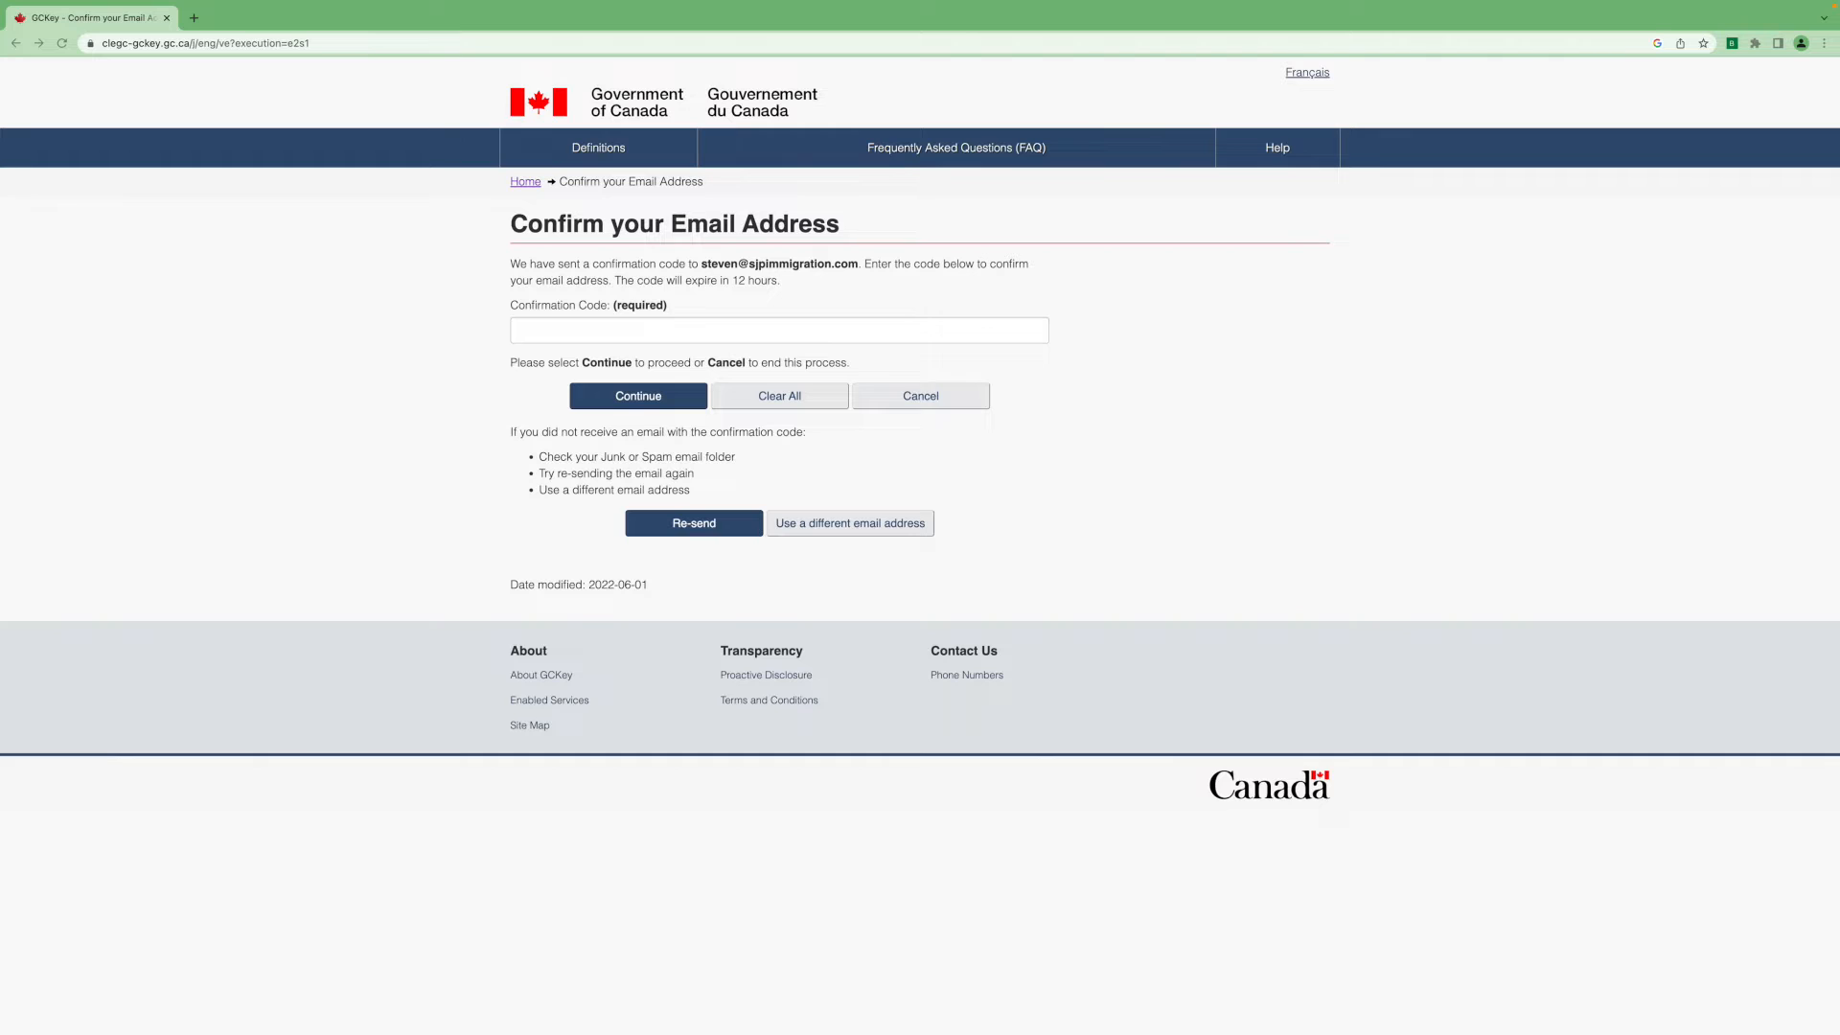
click(655, 331)
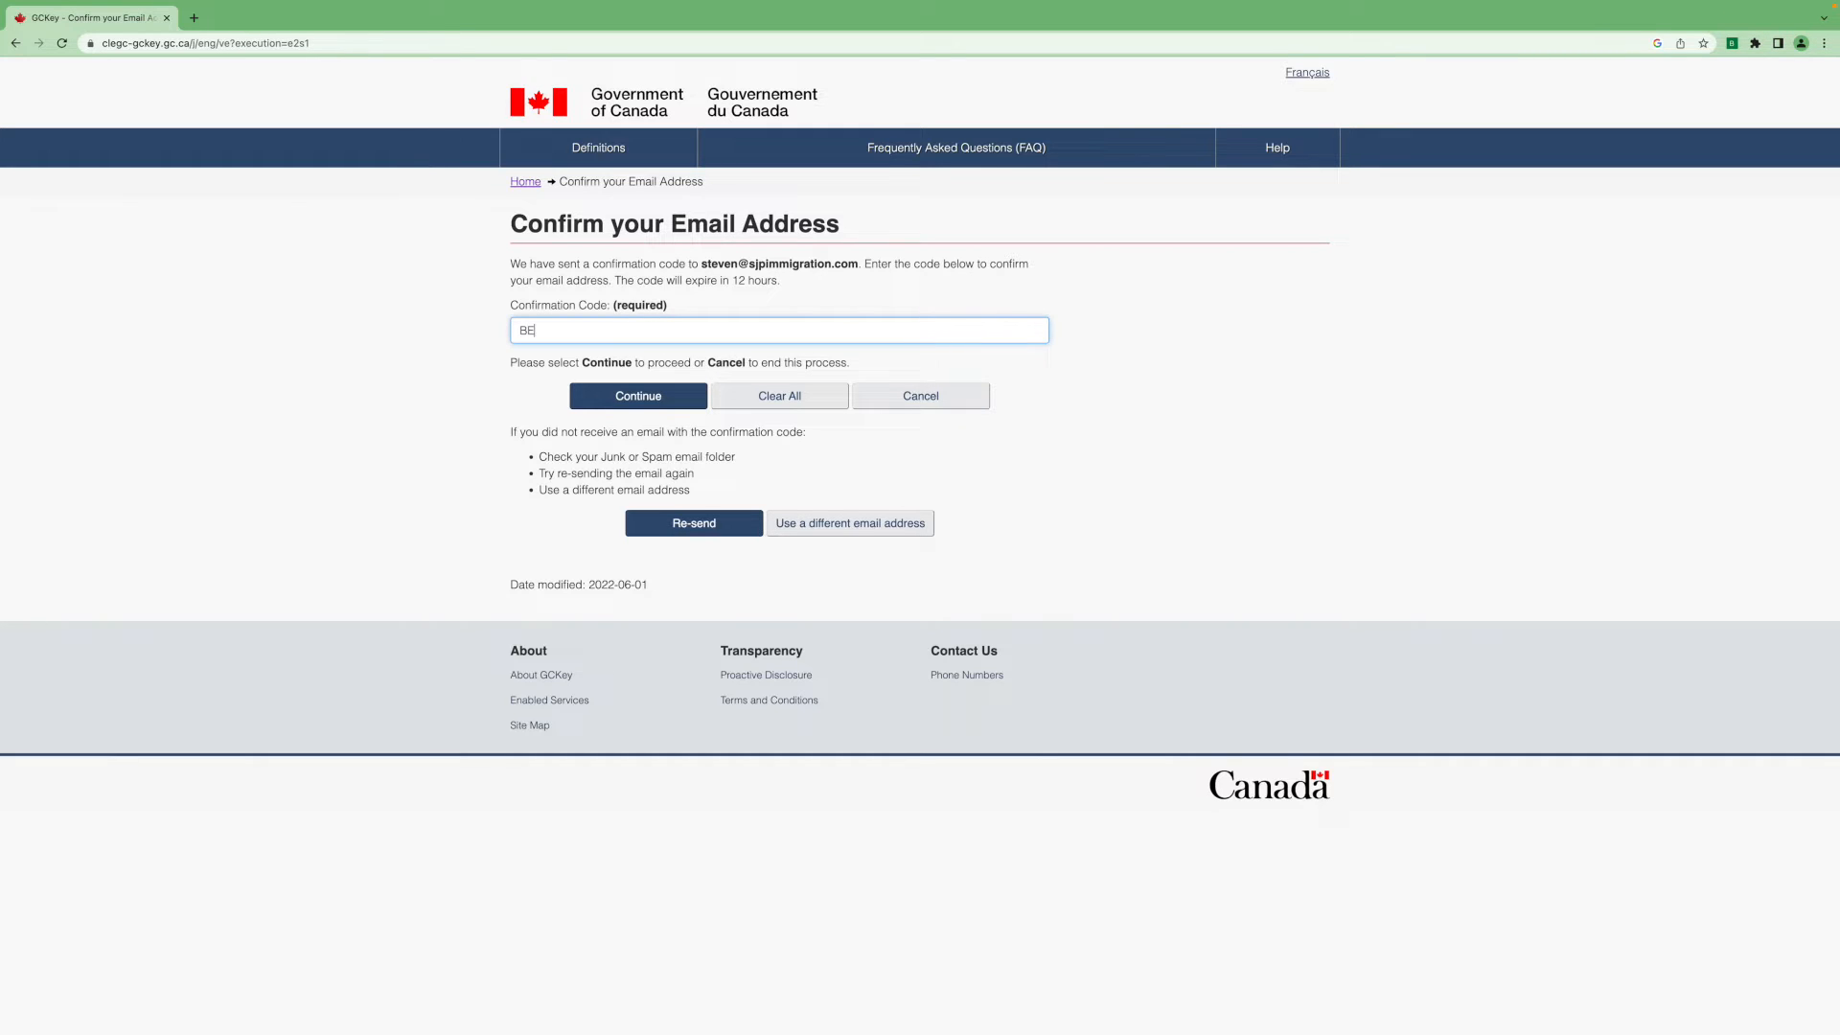
click(650, 396)
click(778, 326)
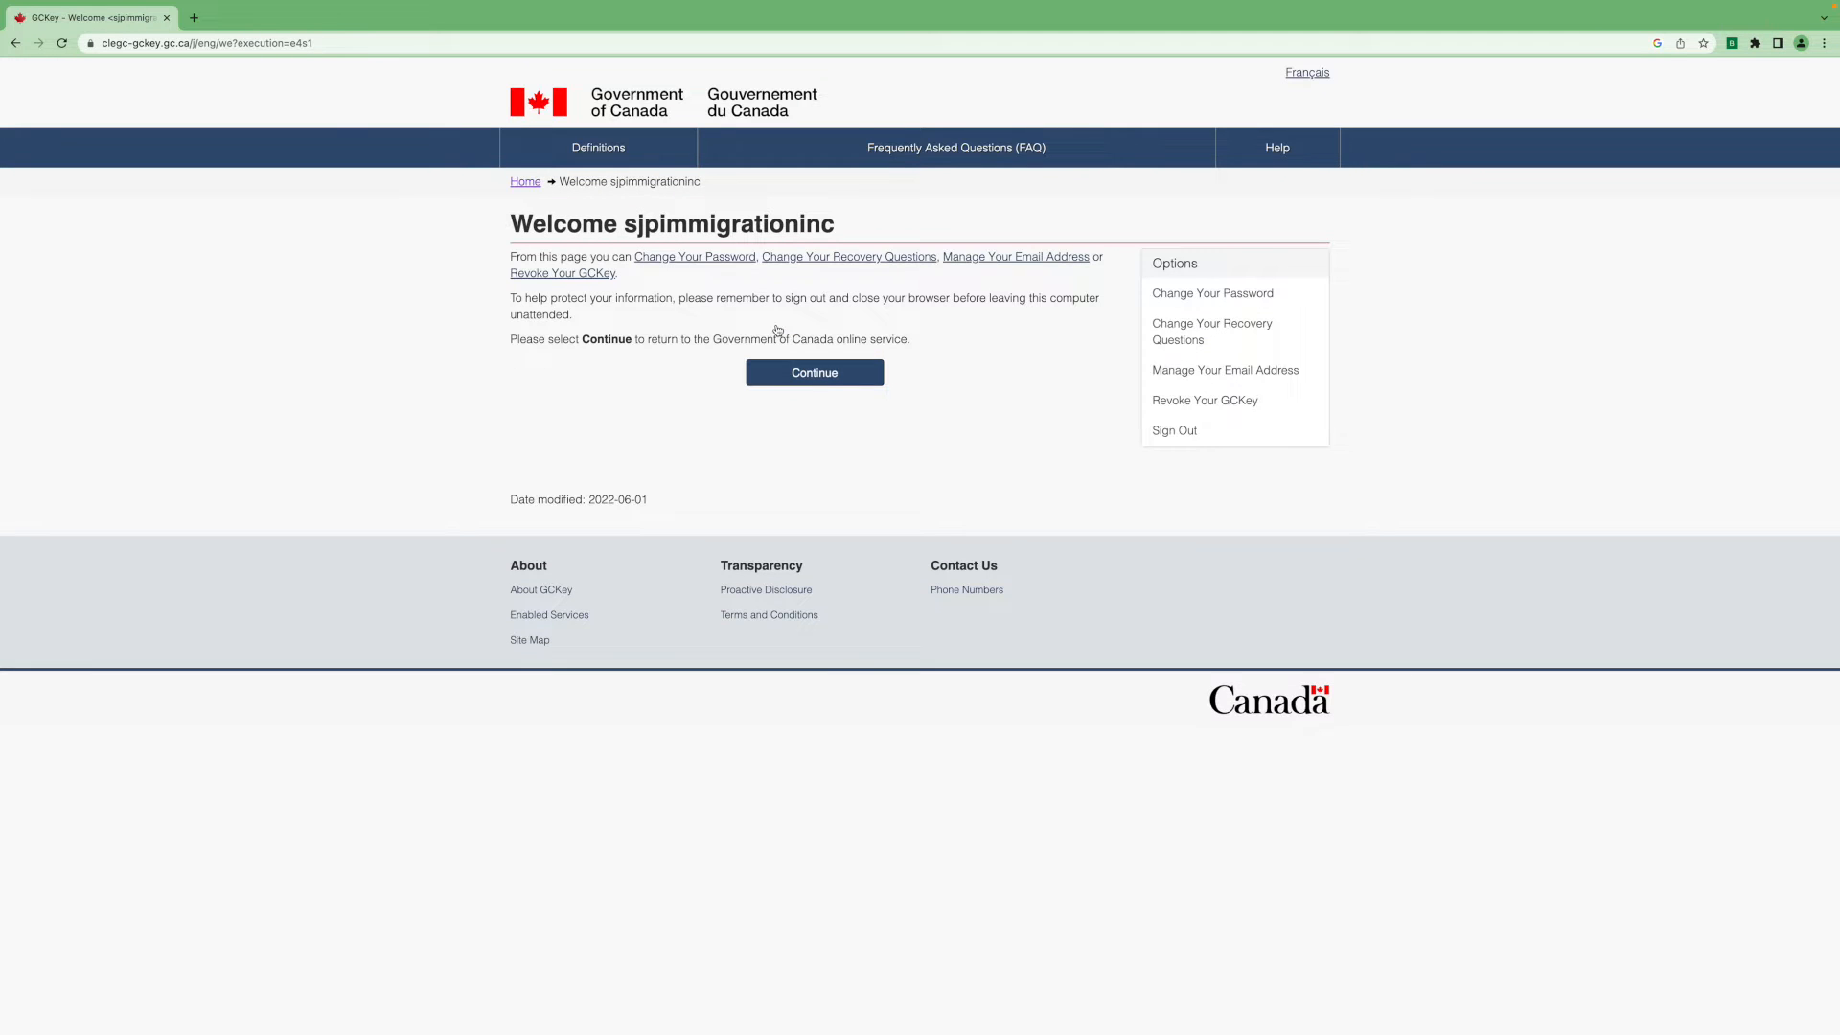
click(817, 376)
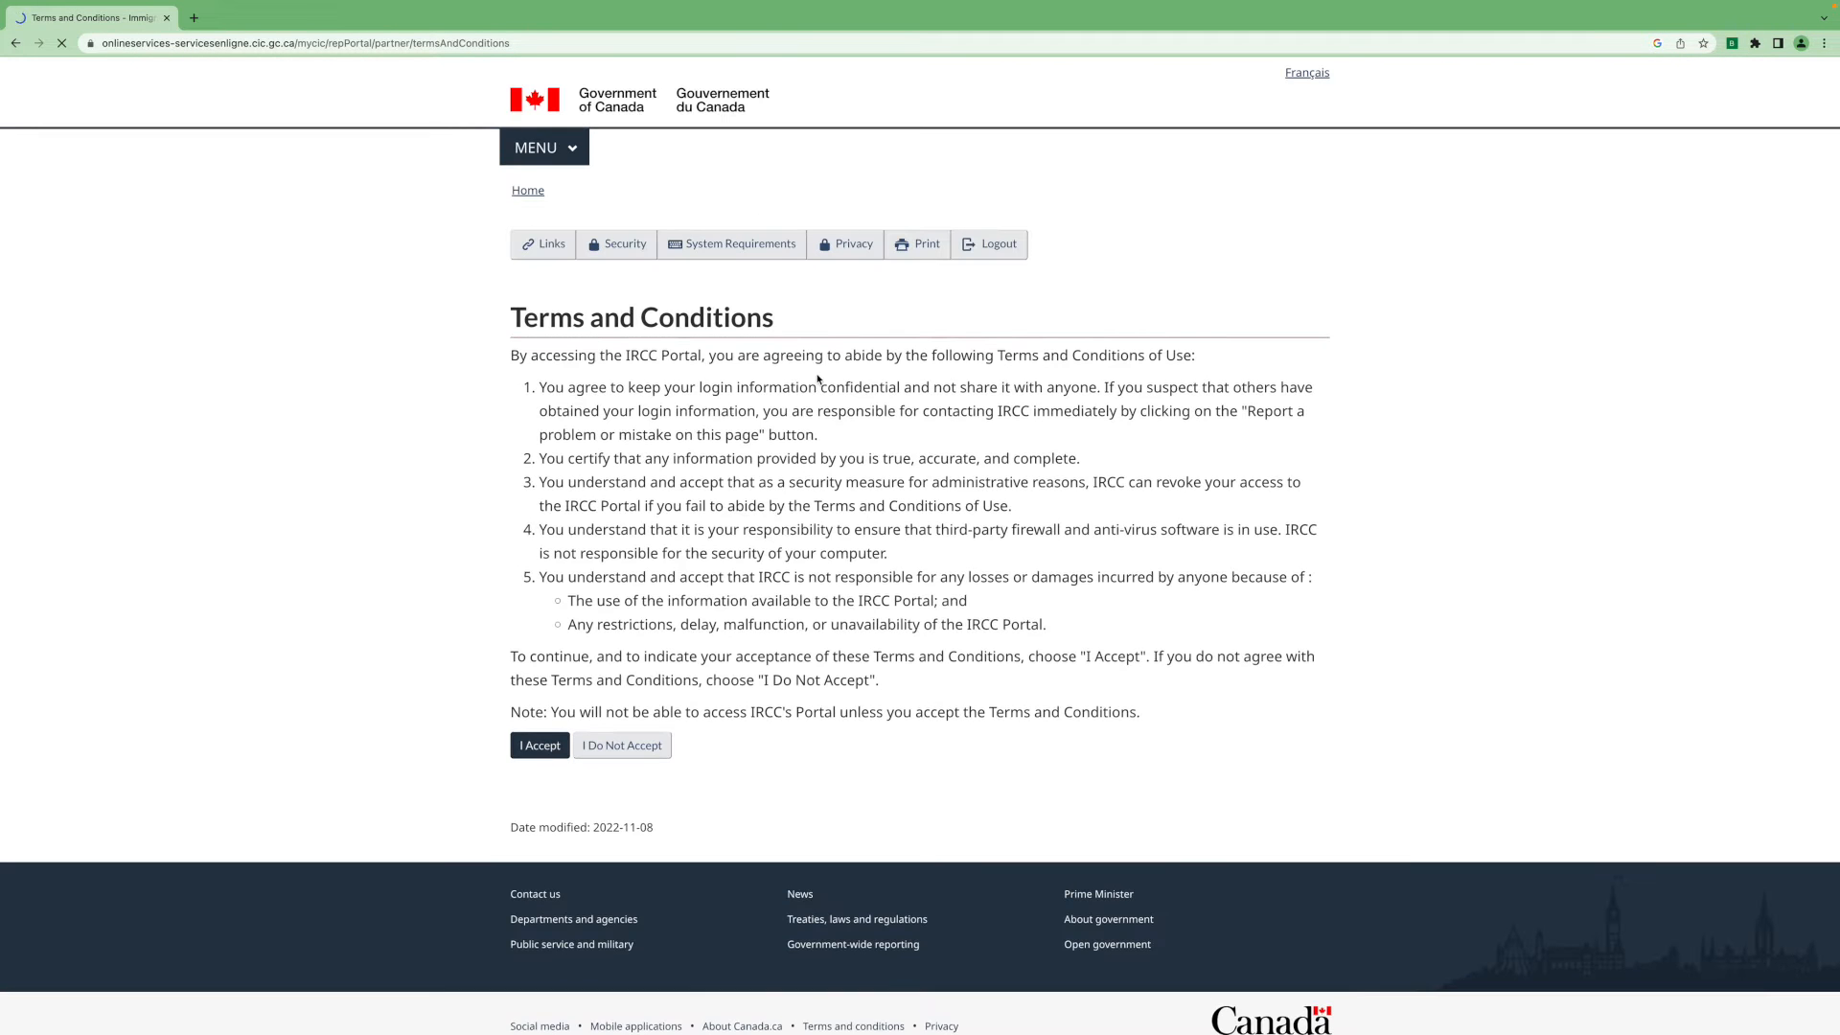
Accept the IRCC Portal terms, answer that no PIN was received, and choose the Employer Portal
click(536, 750)
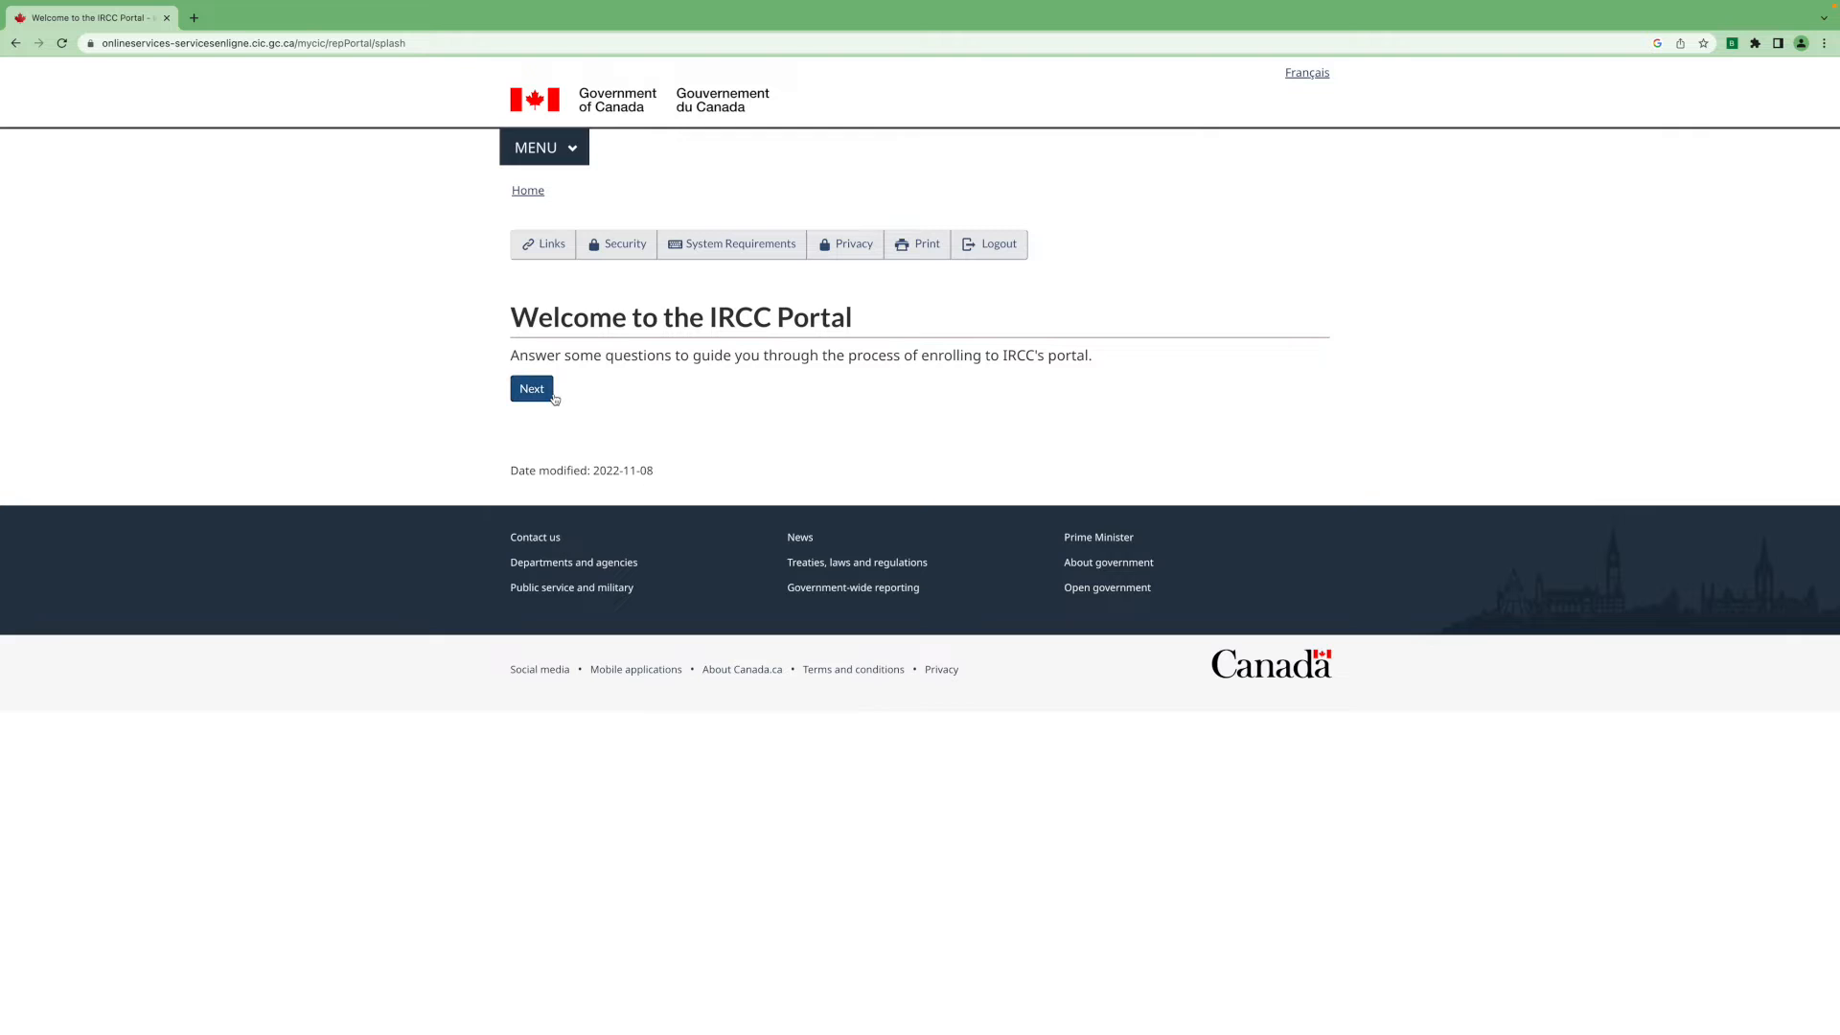
click(538, 389)
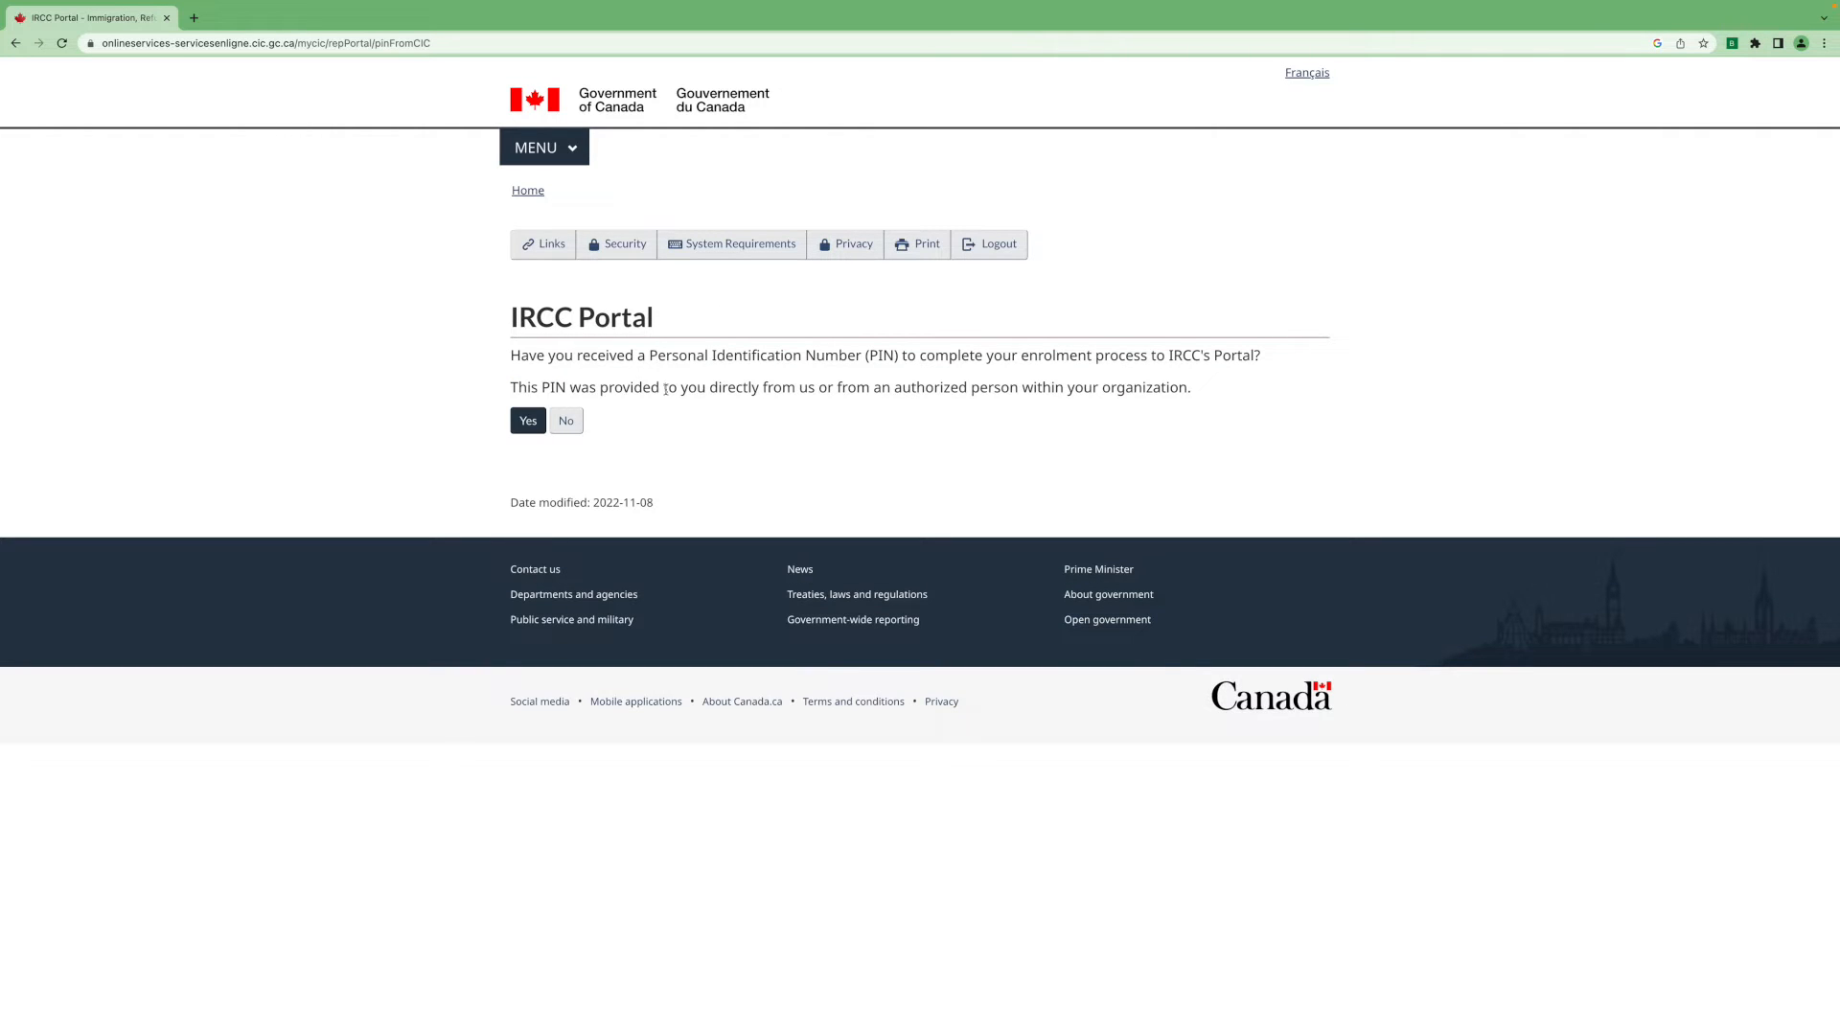
click(578, 425)
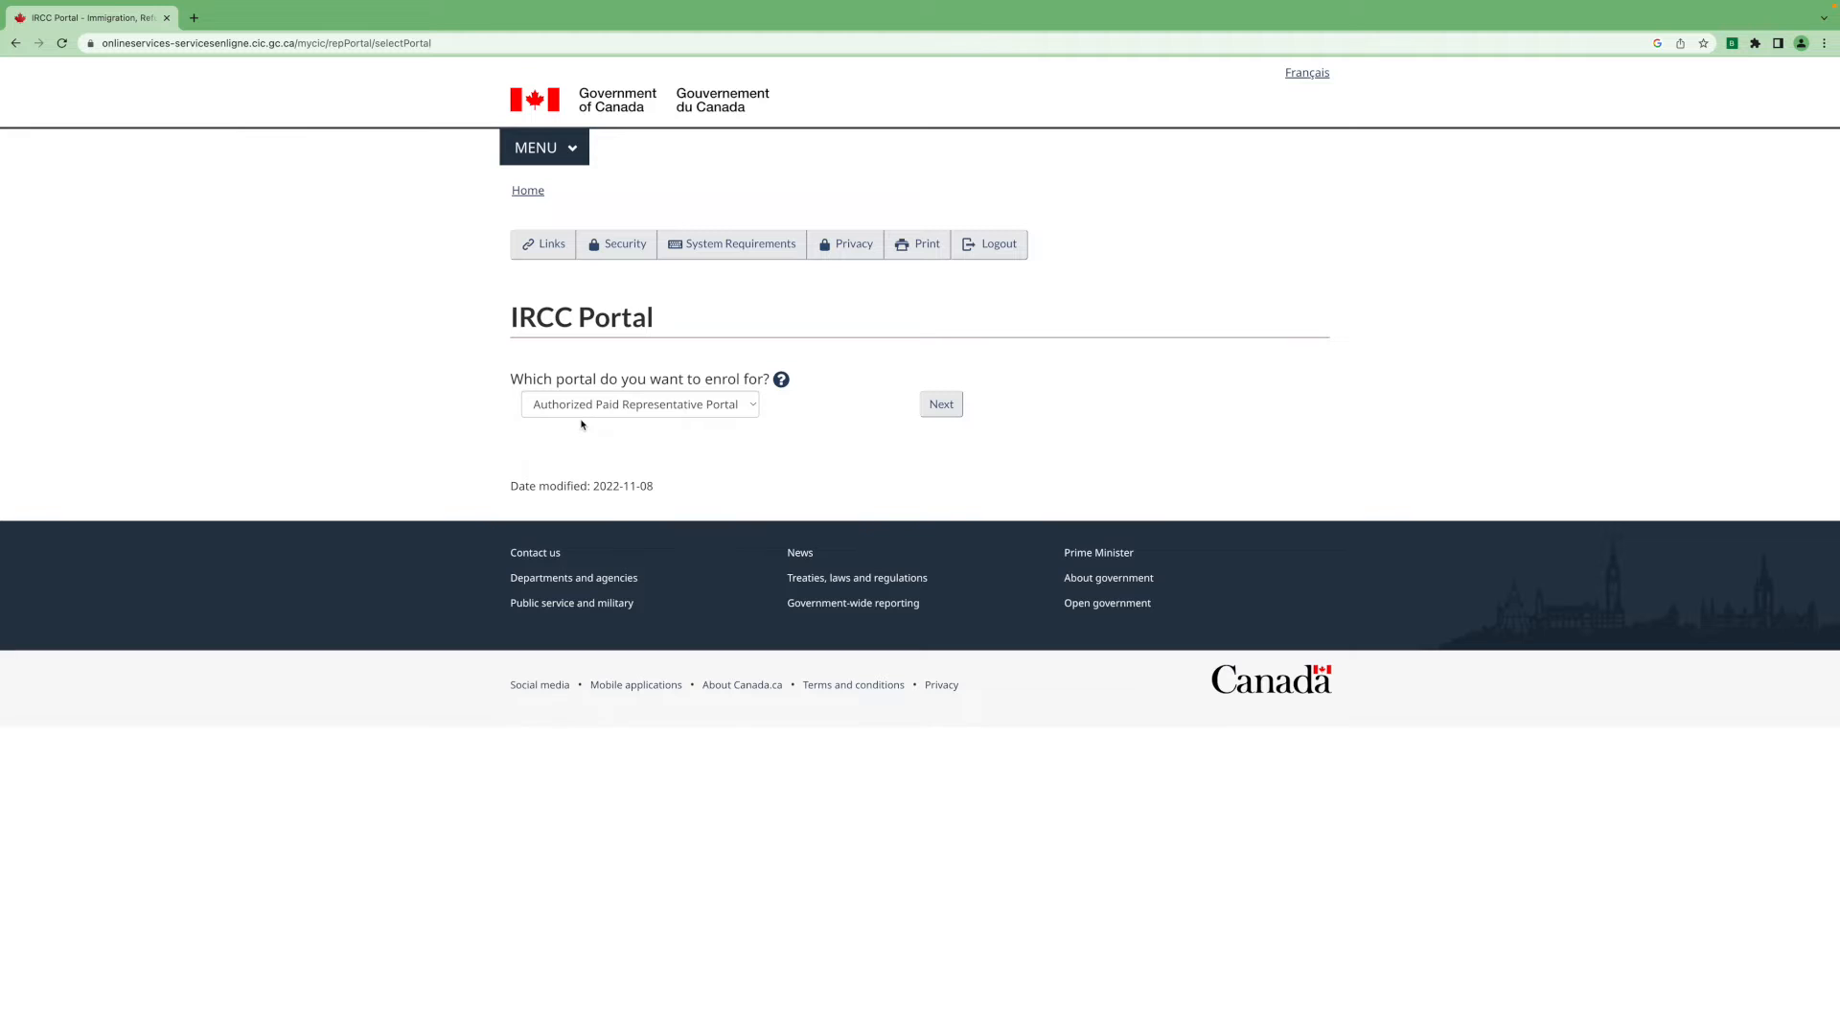
click(674, 416)
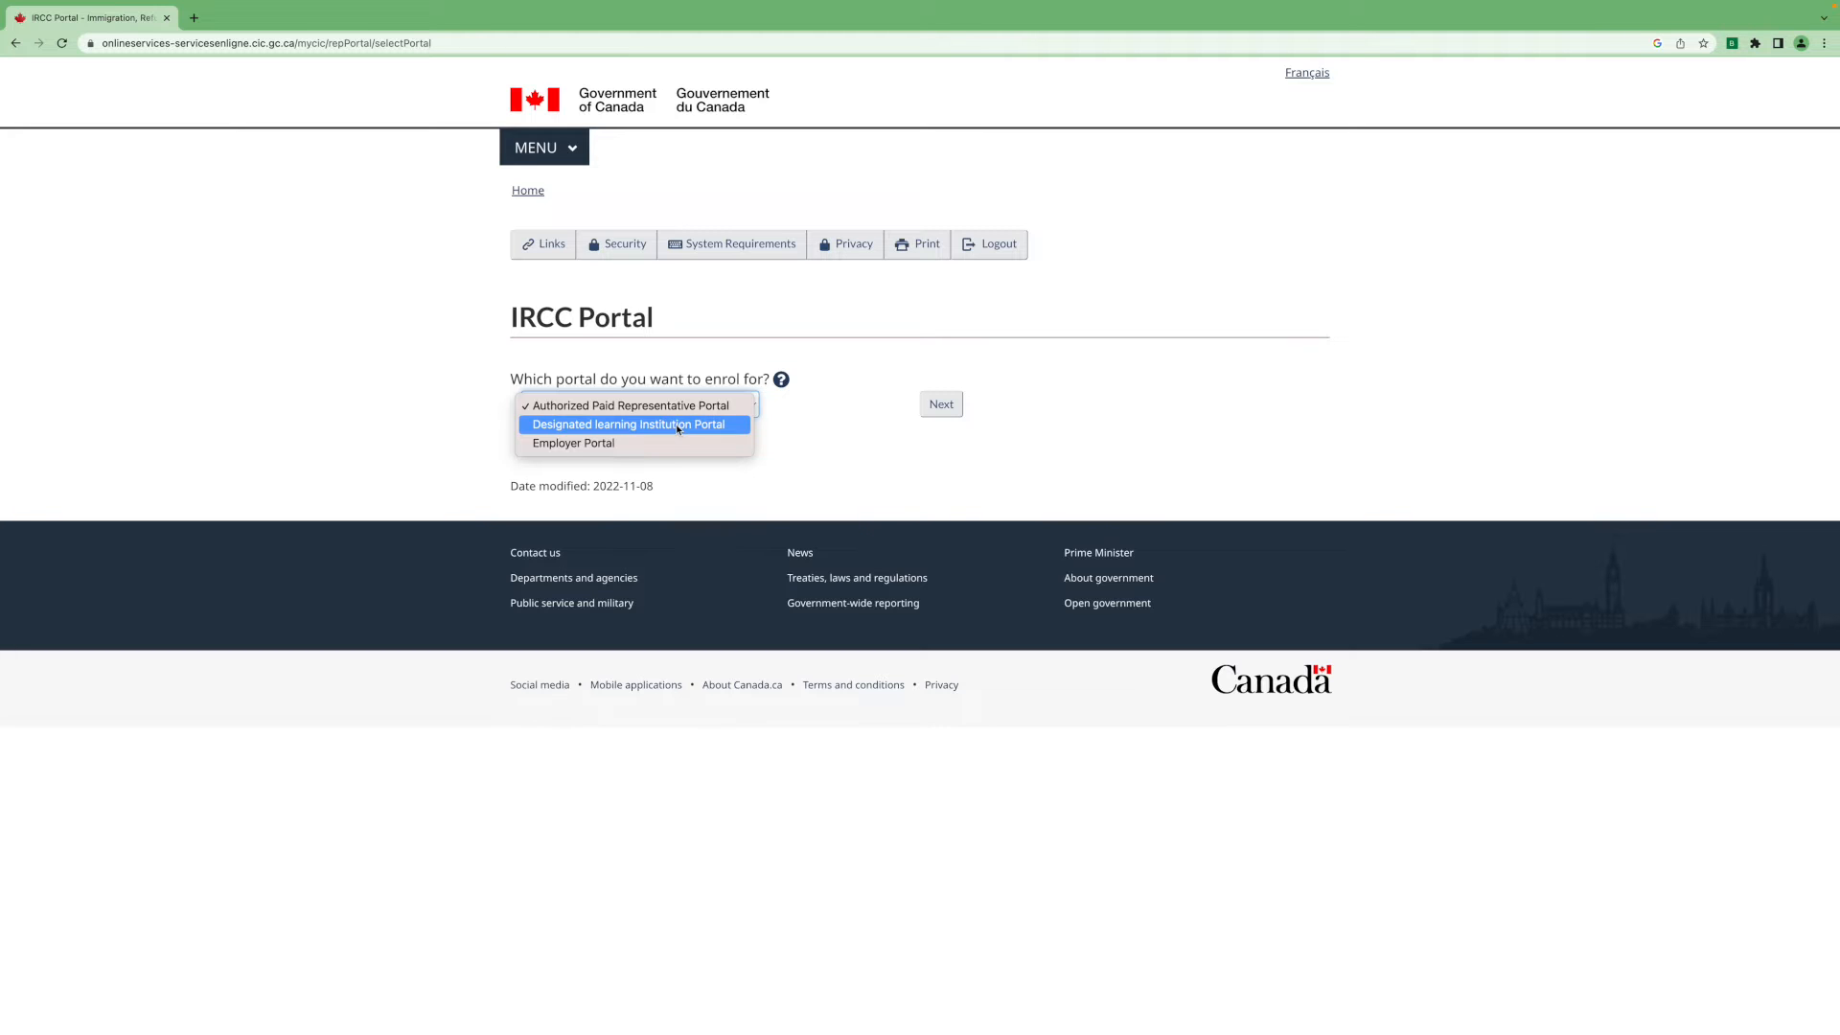
click(675, 442)
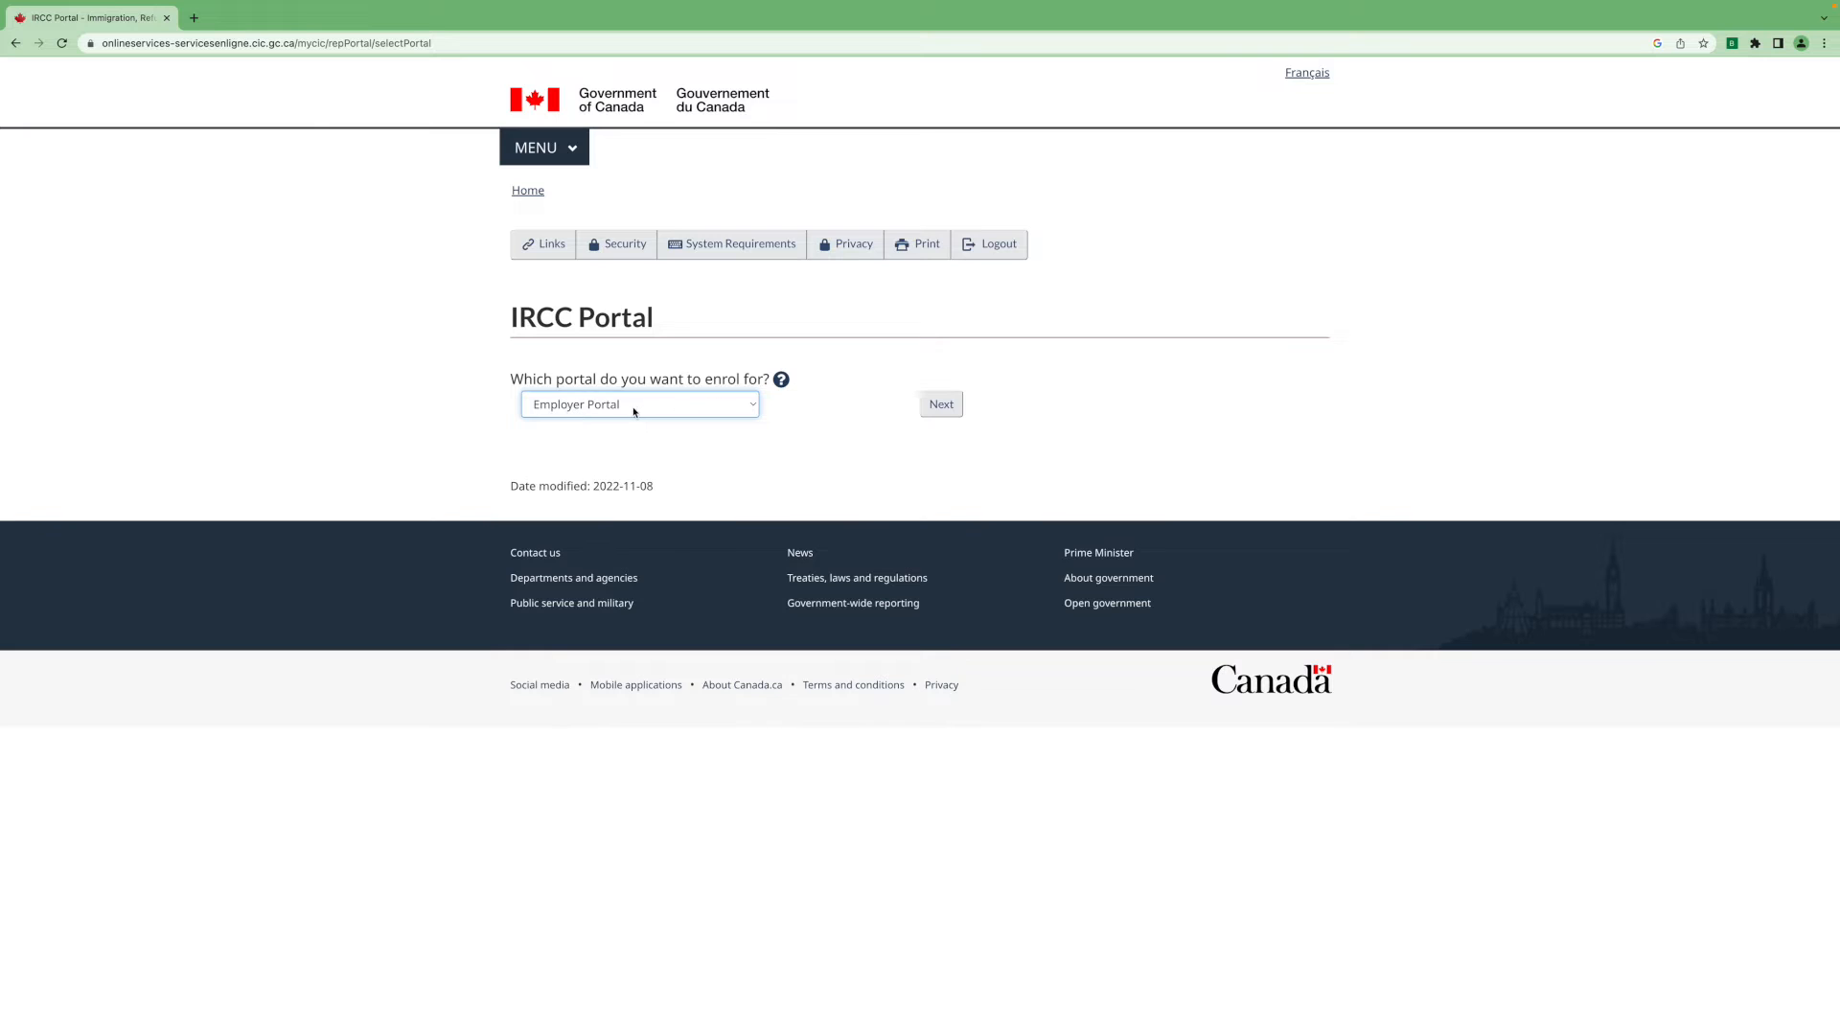
click(926, 405)
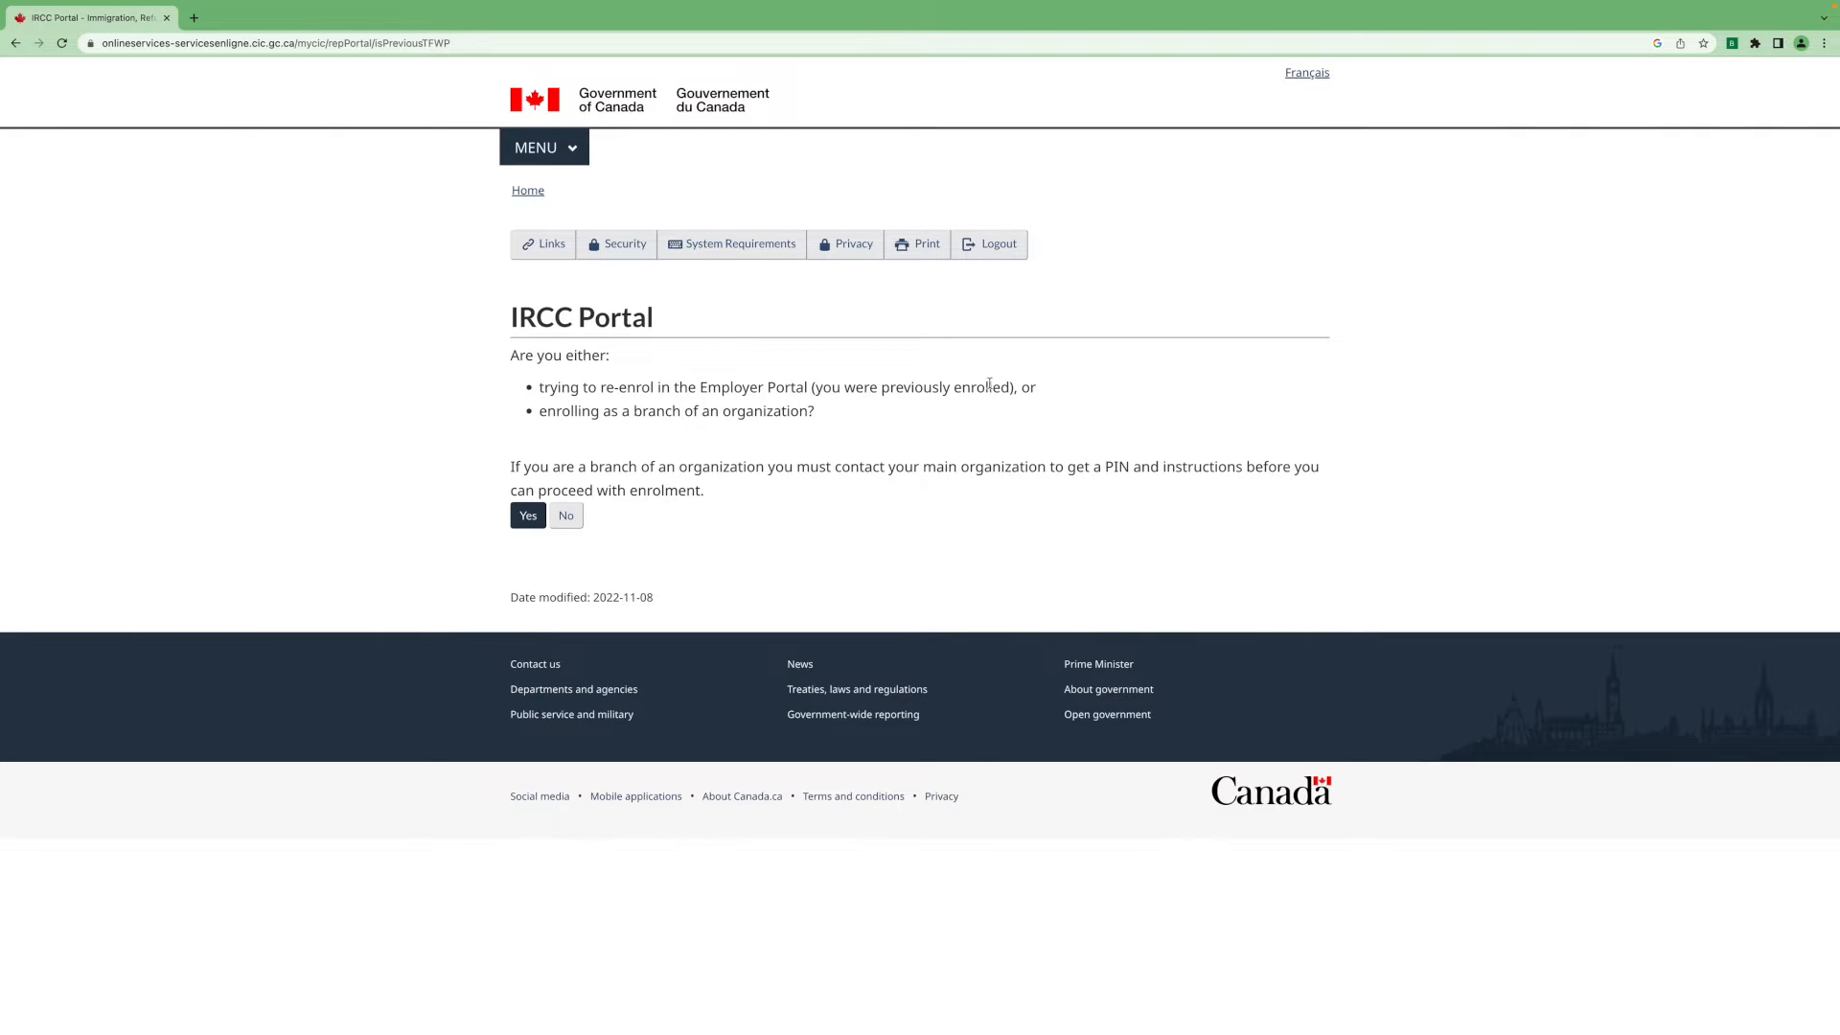
Answer no to re-enrolment and begin the first security question, 'My favourite city in'
click(569, 518)
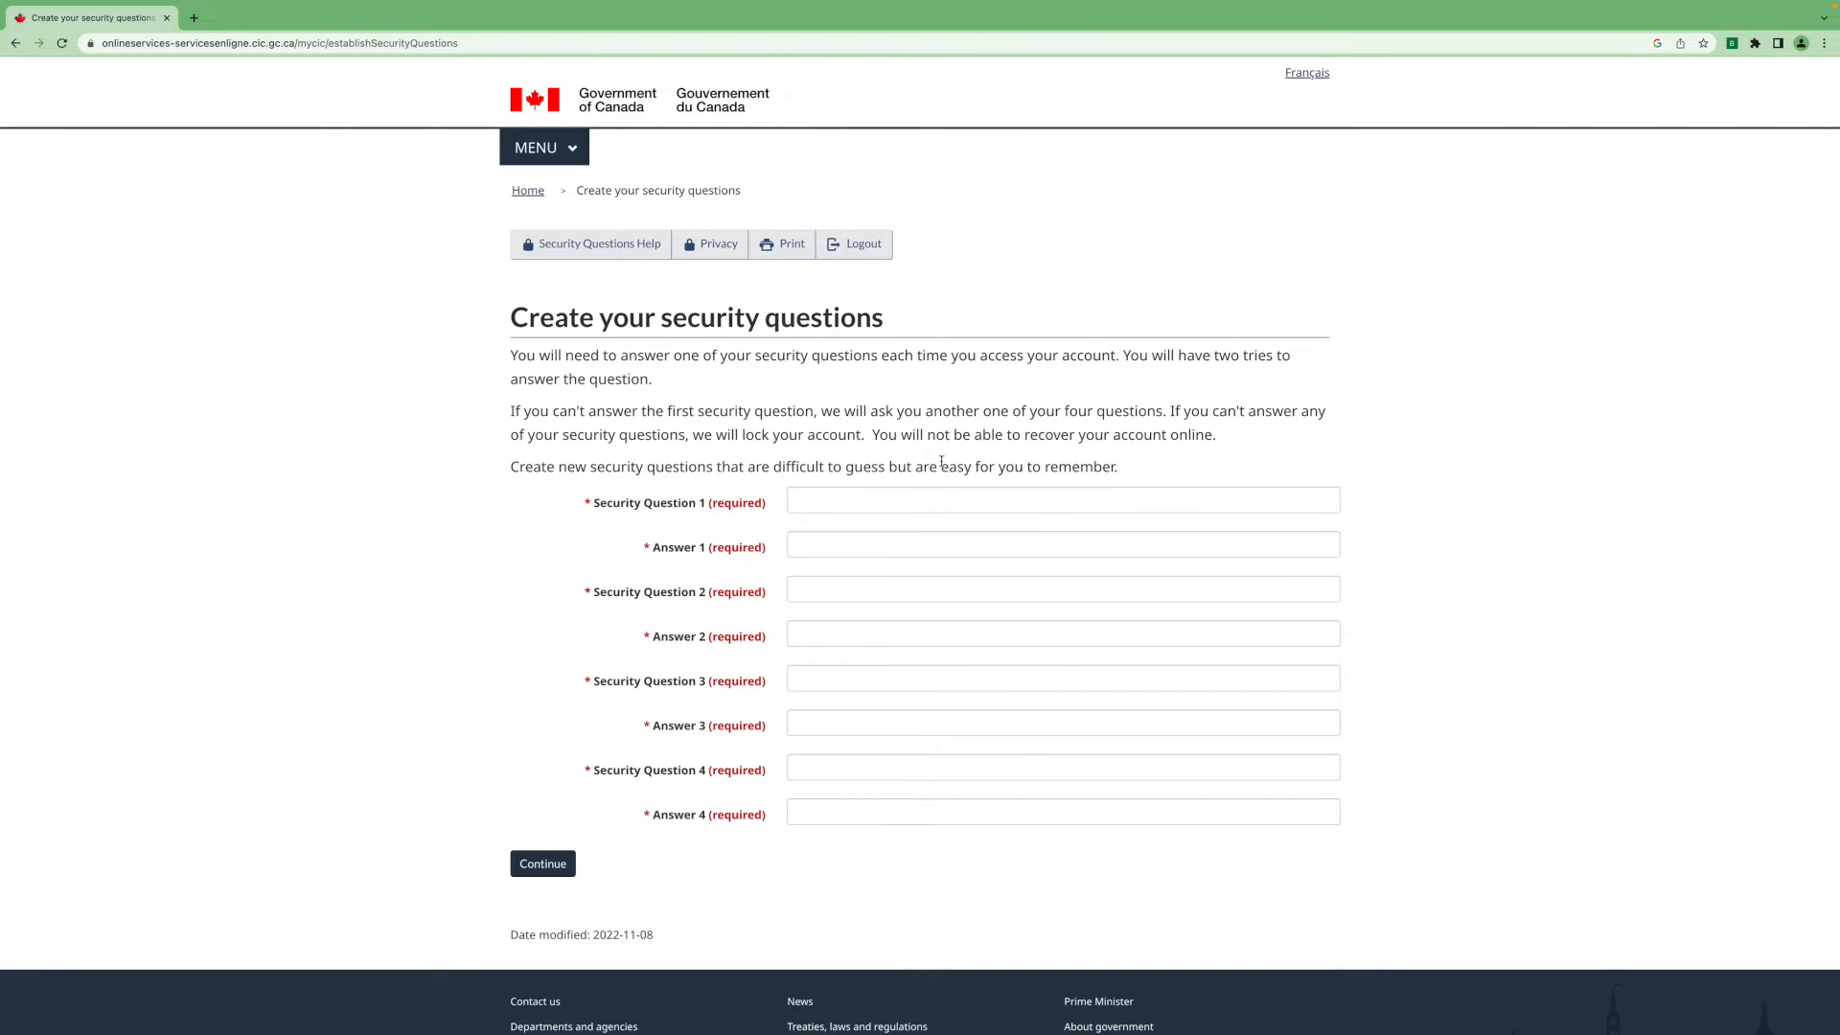
click(870, 498)
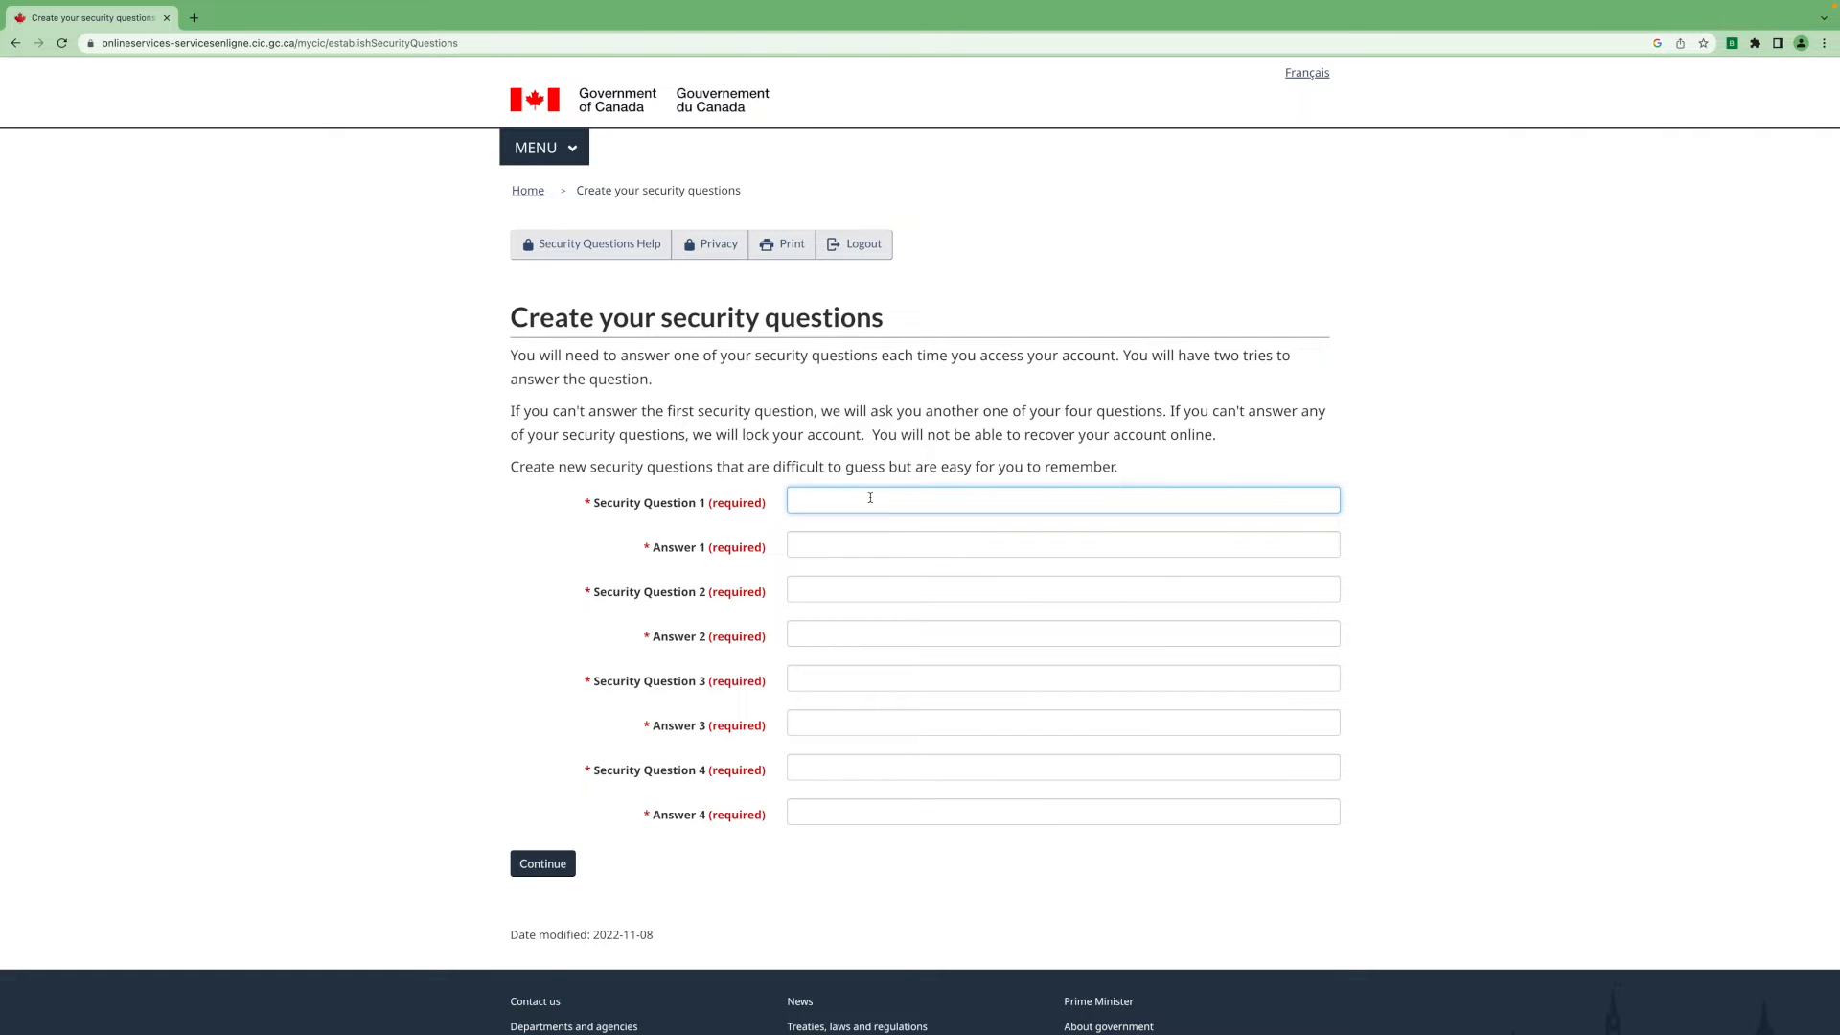
text(My favourite city in)
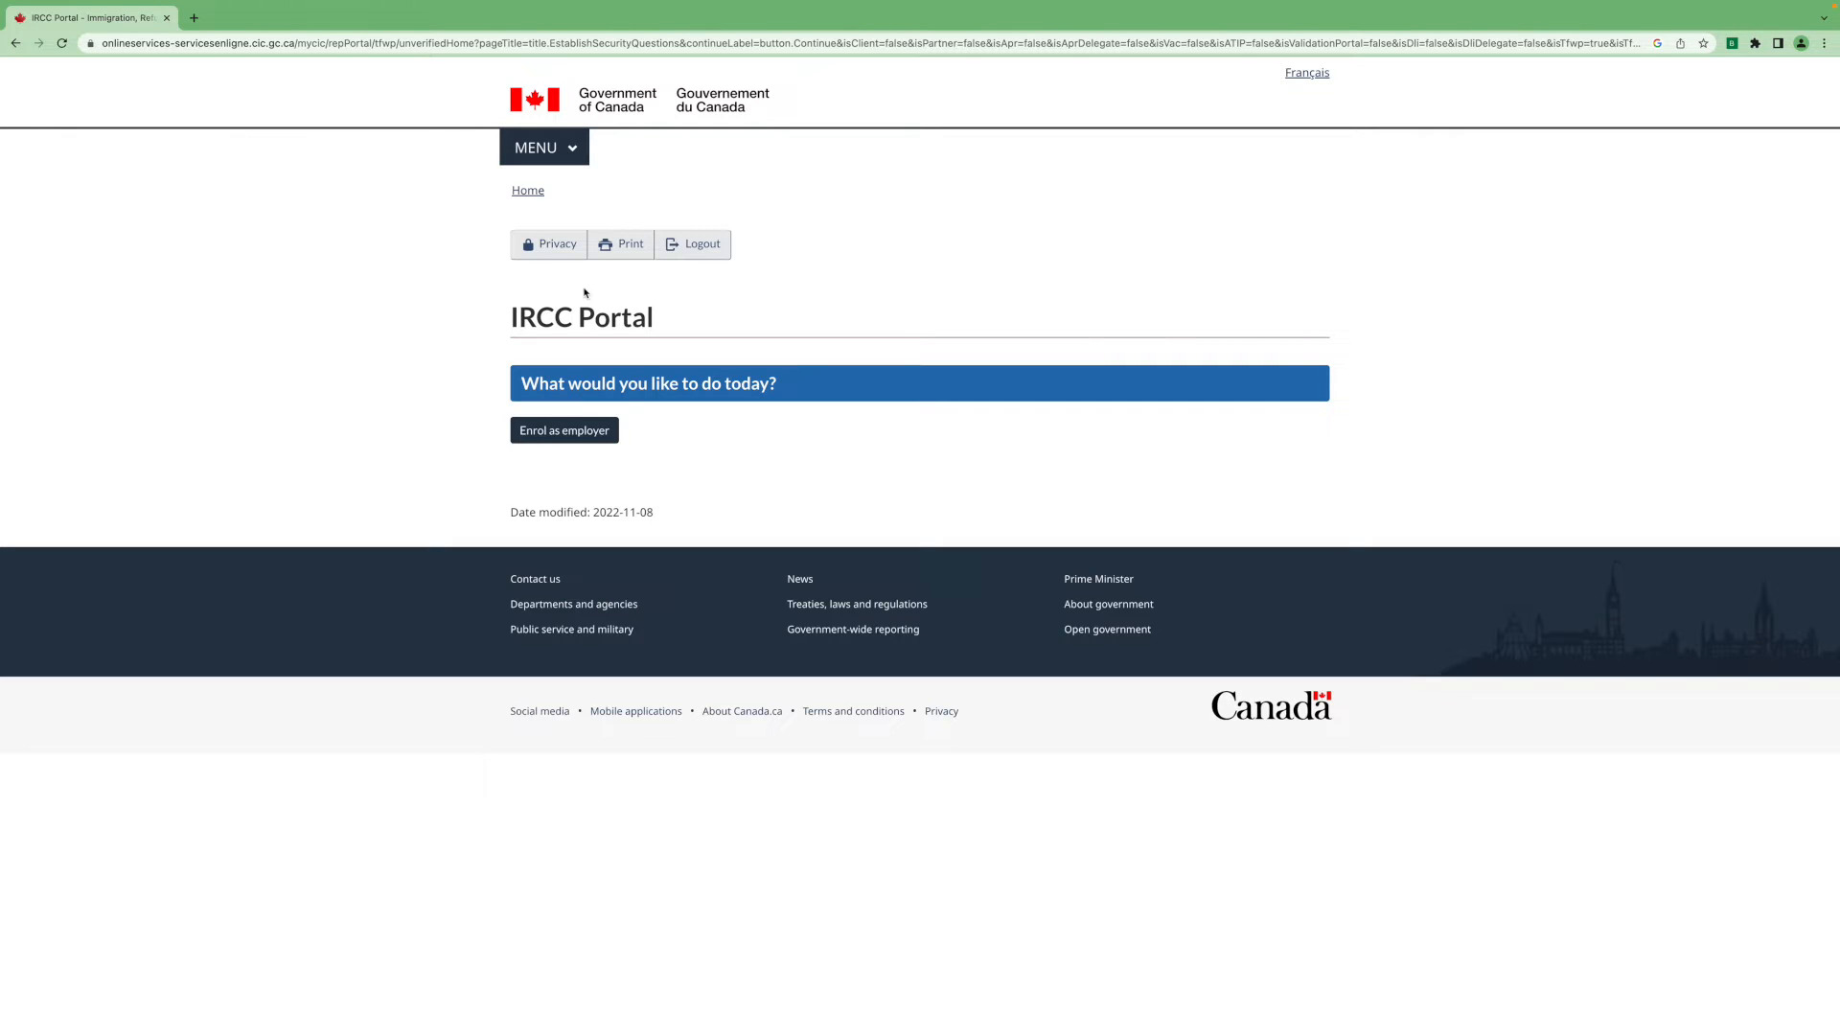
Enrol as employer and enter the user's last name, first names and job title CEO & Founder
click(614, 436)
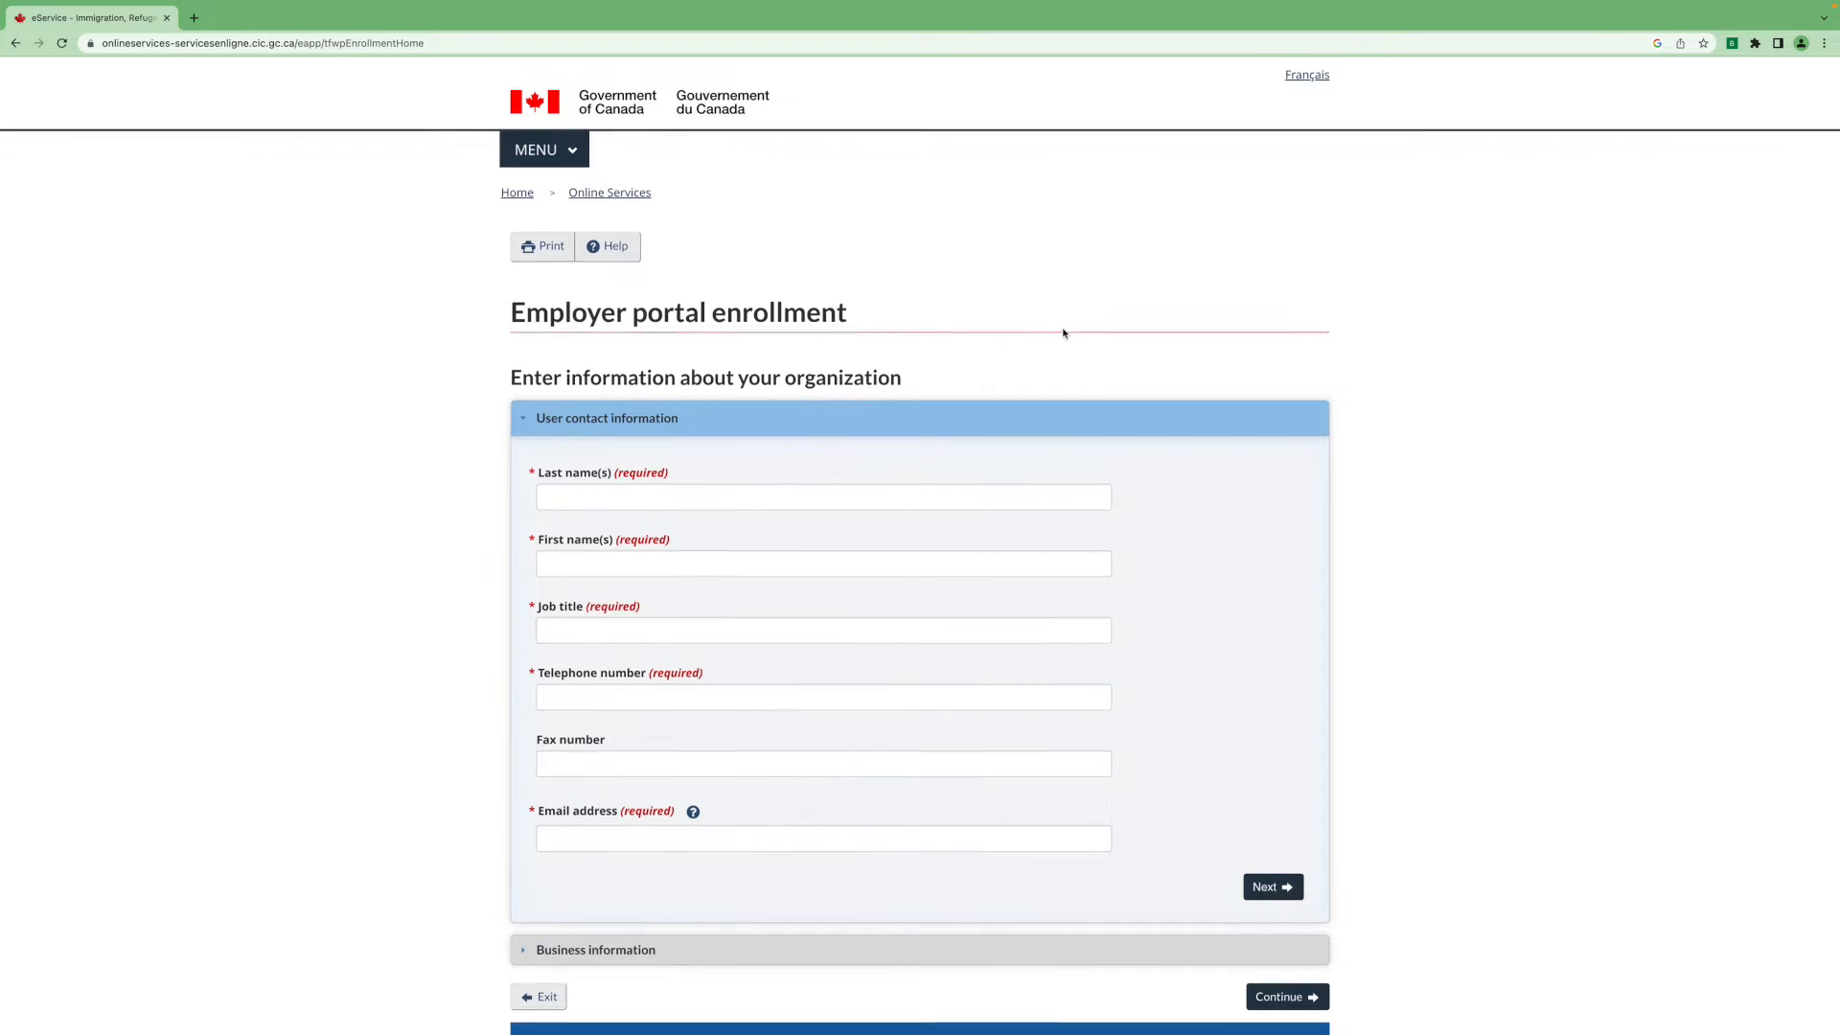
scroll(1064, 329, down, 2)
scroll(1064, 329, down, 1)
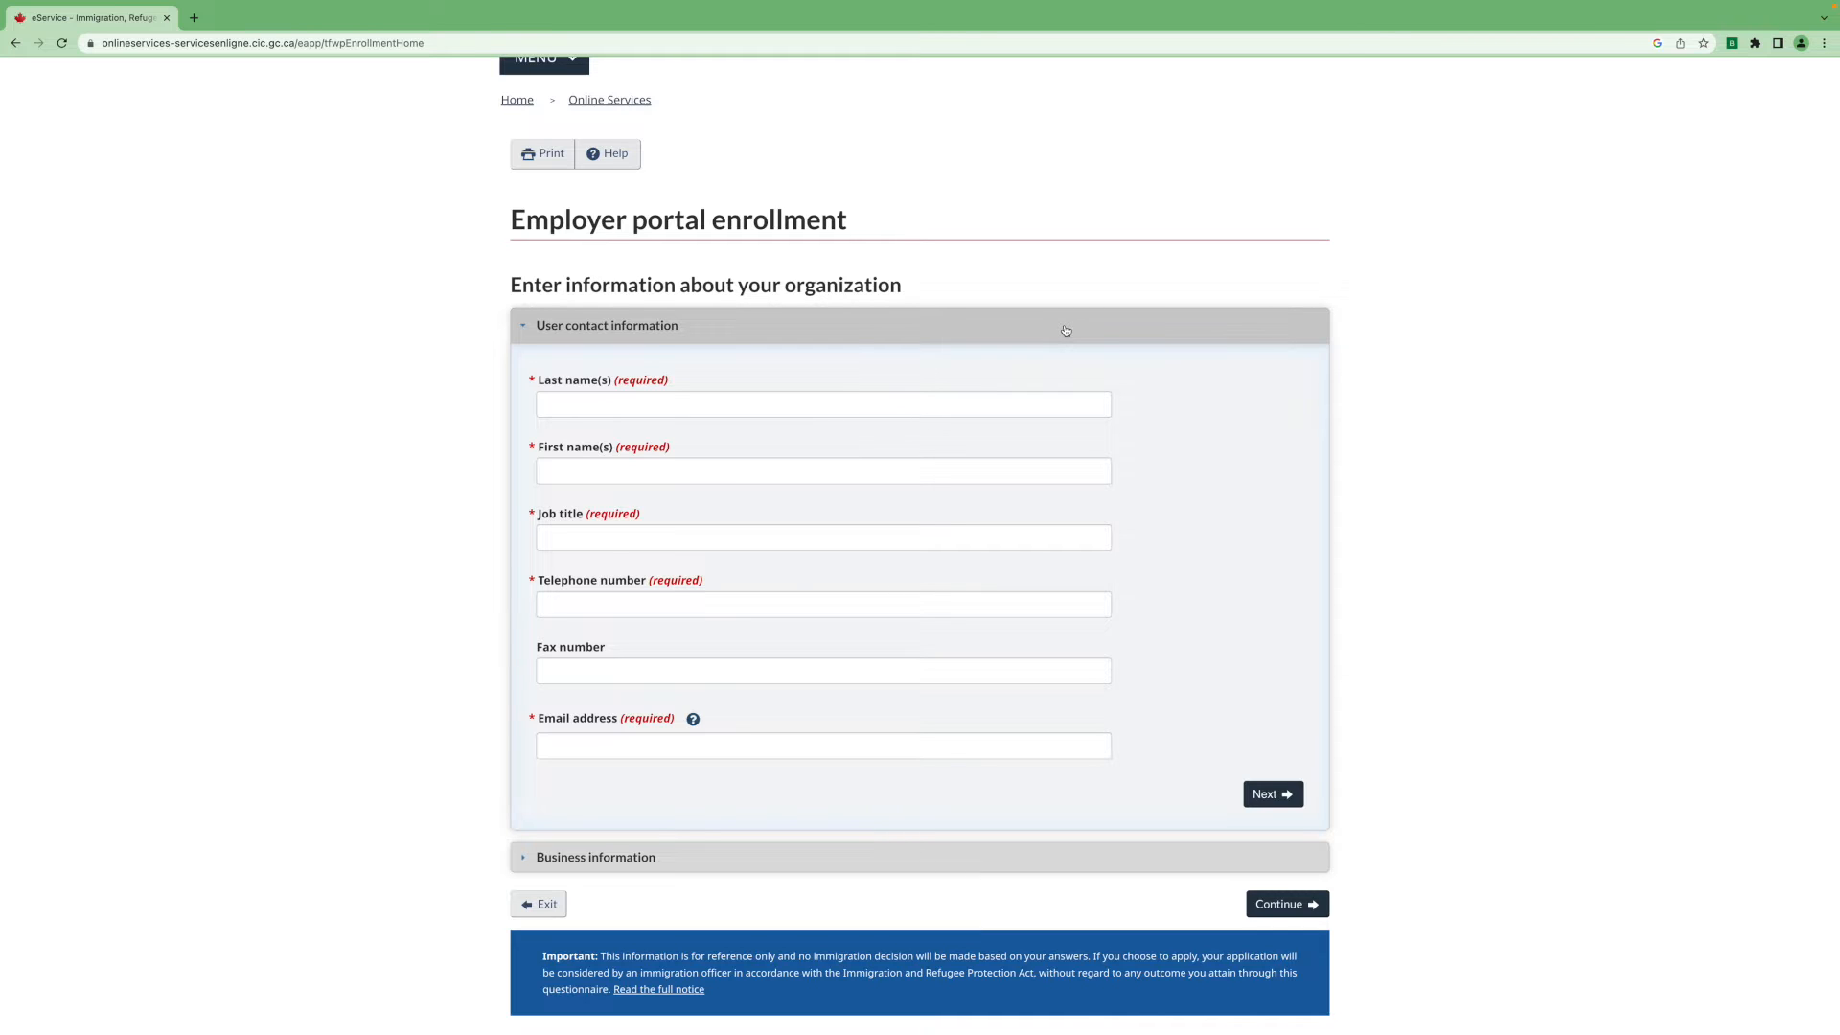
click(655, 403)
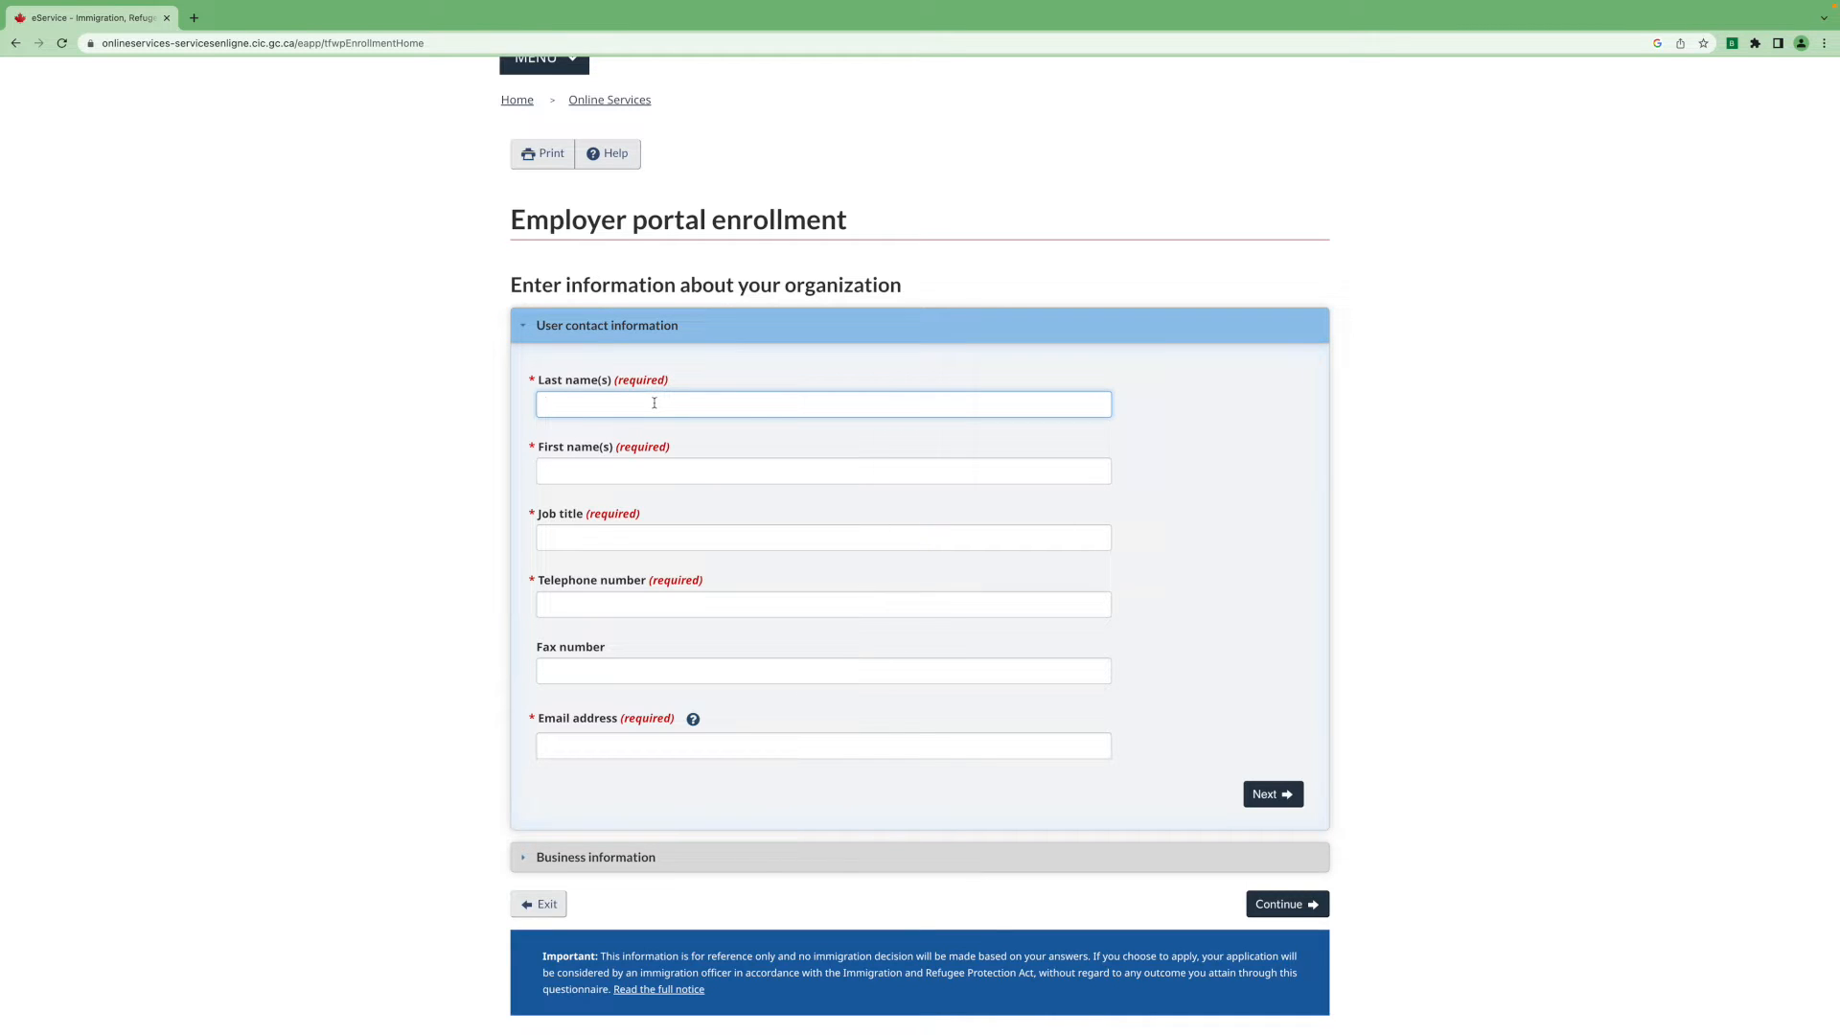
key(Tab)
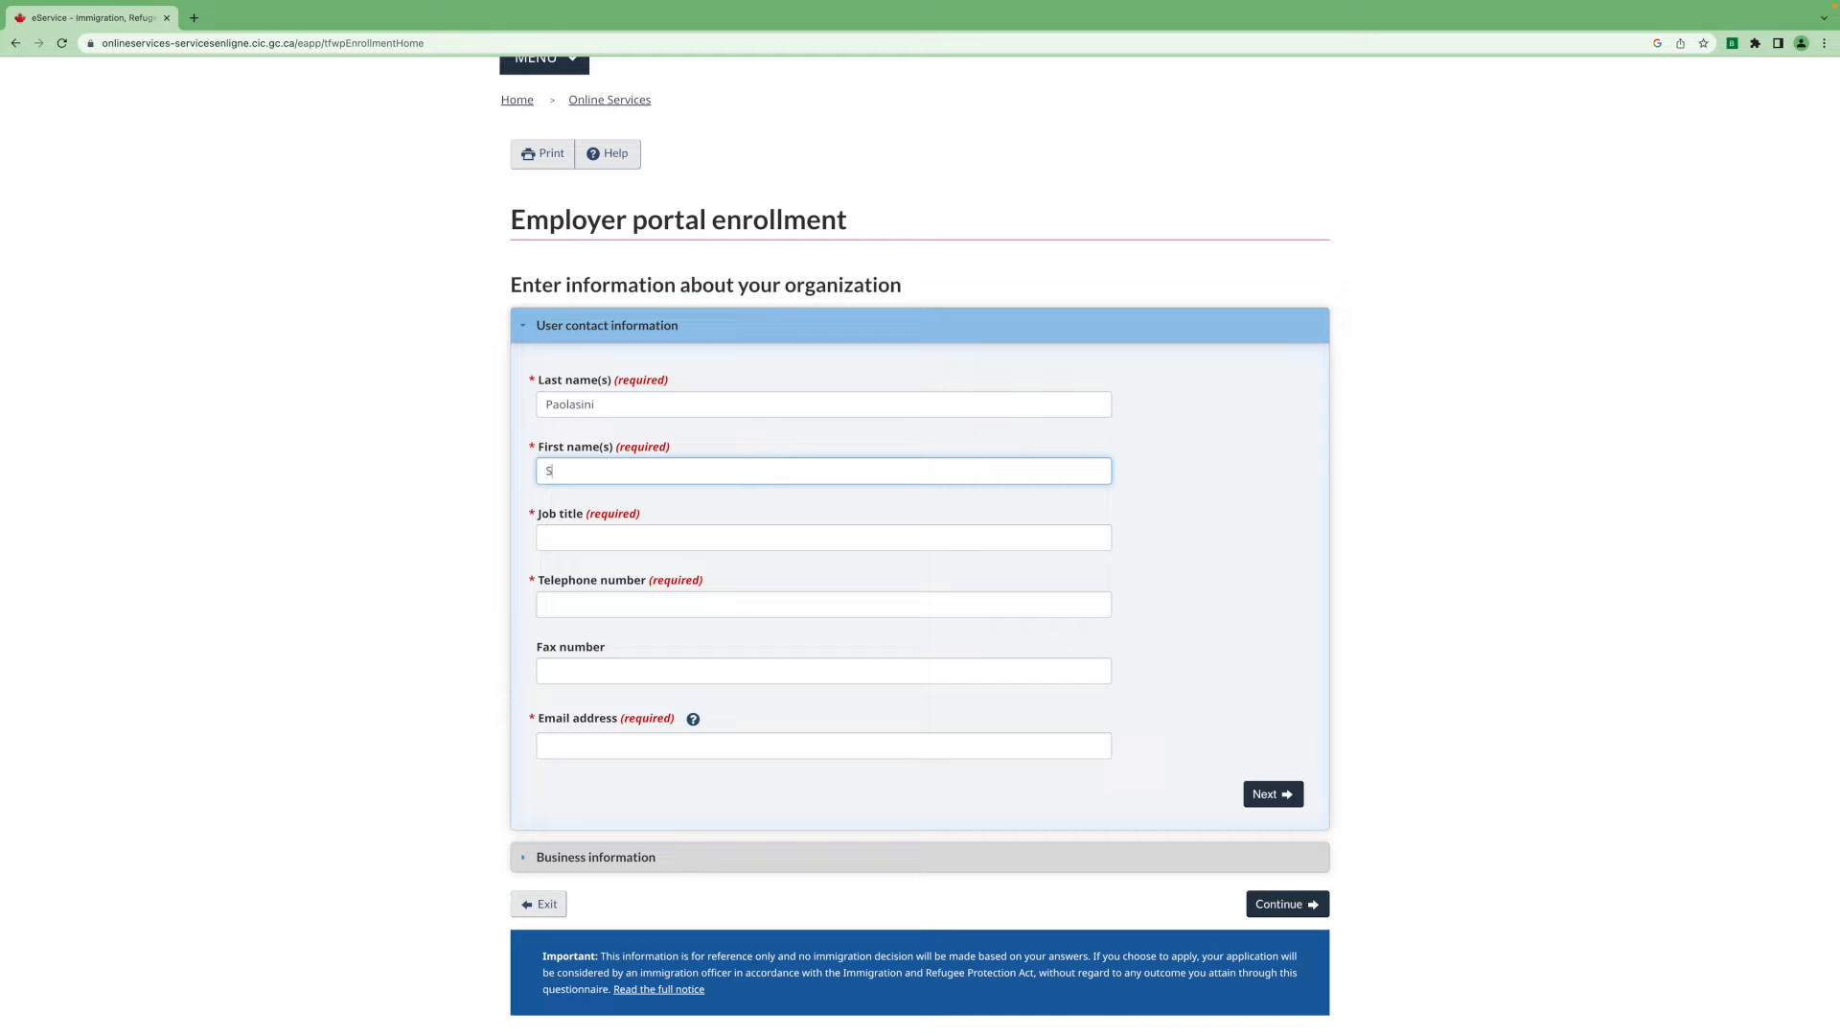
key(Tab)
text(CEO)
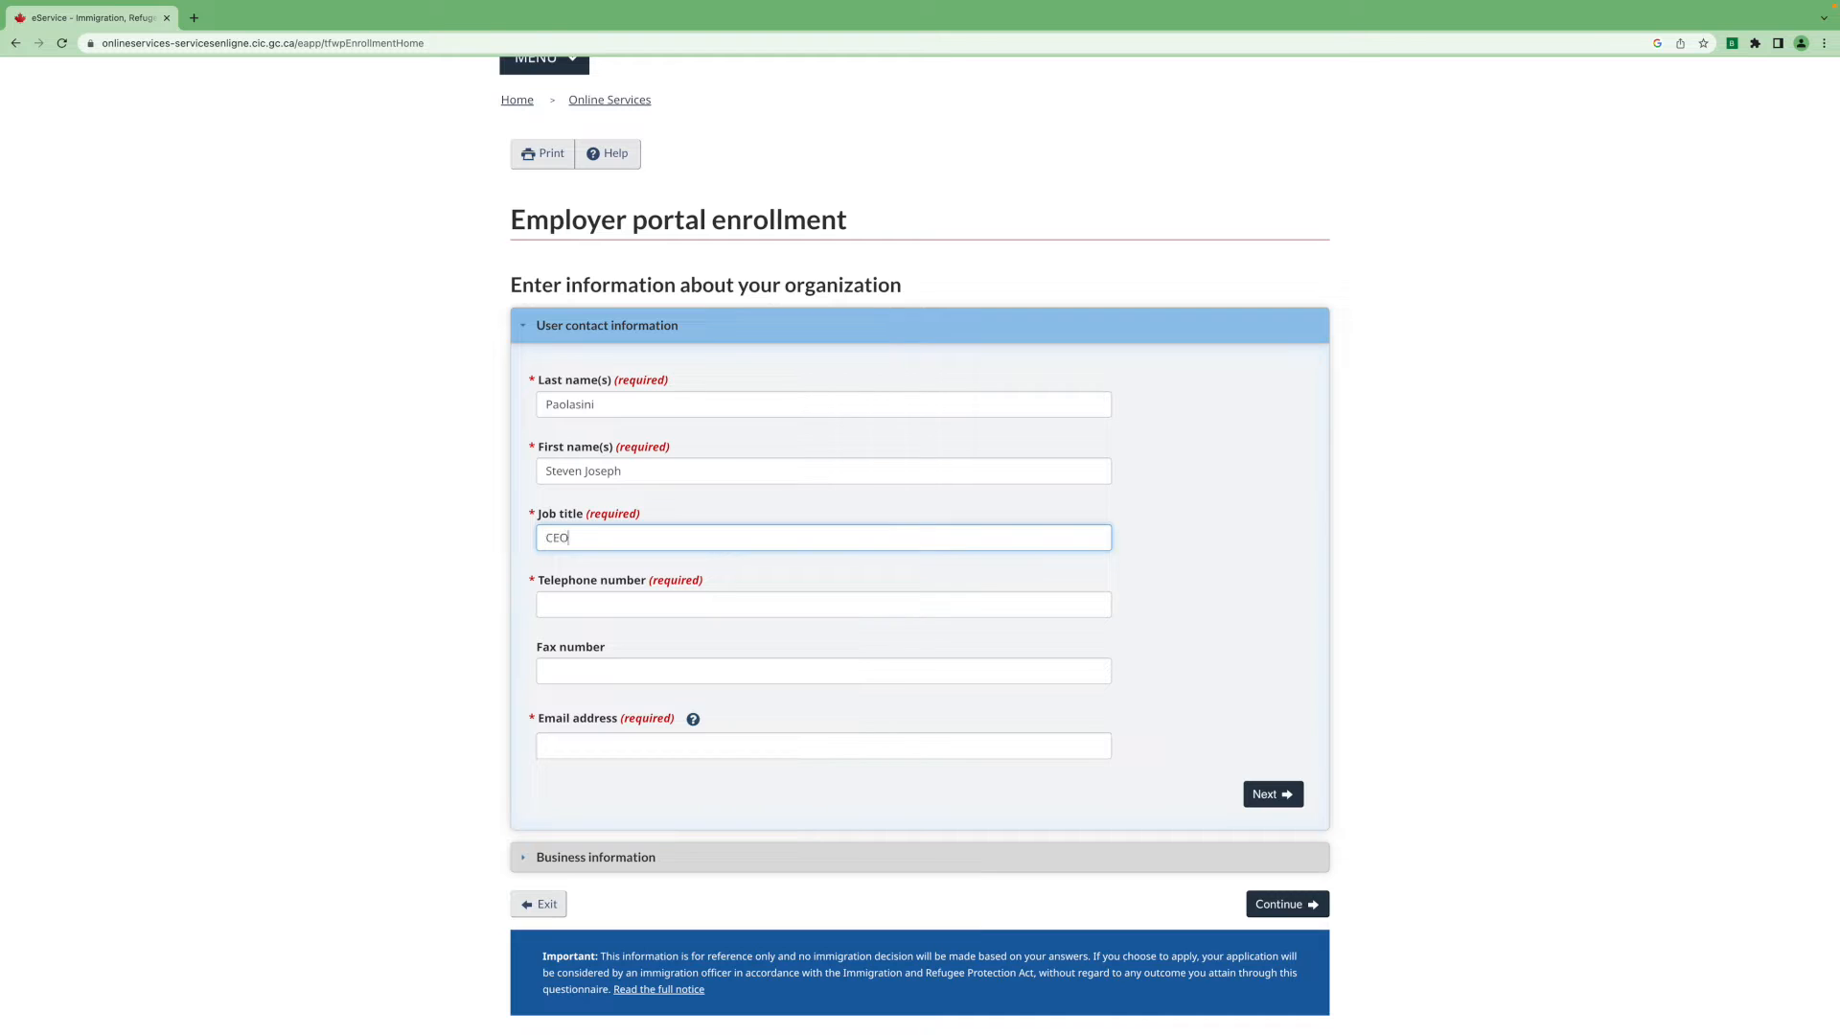
text( & Founder)
Enter the telephone number with a leading 1 and the e-mail address, then go to business information
click(608, 598)
scroll(606, 594, up, 2)
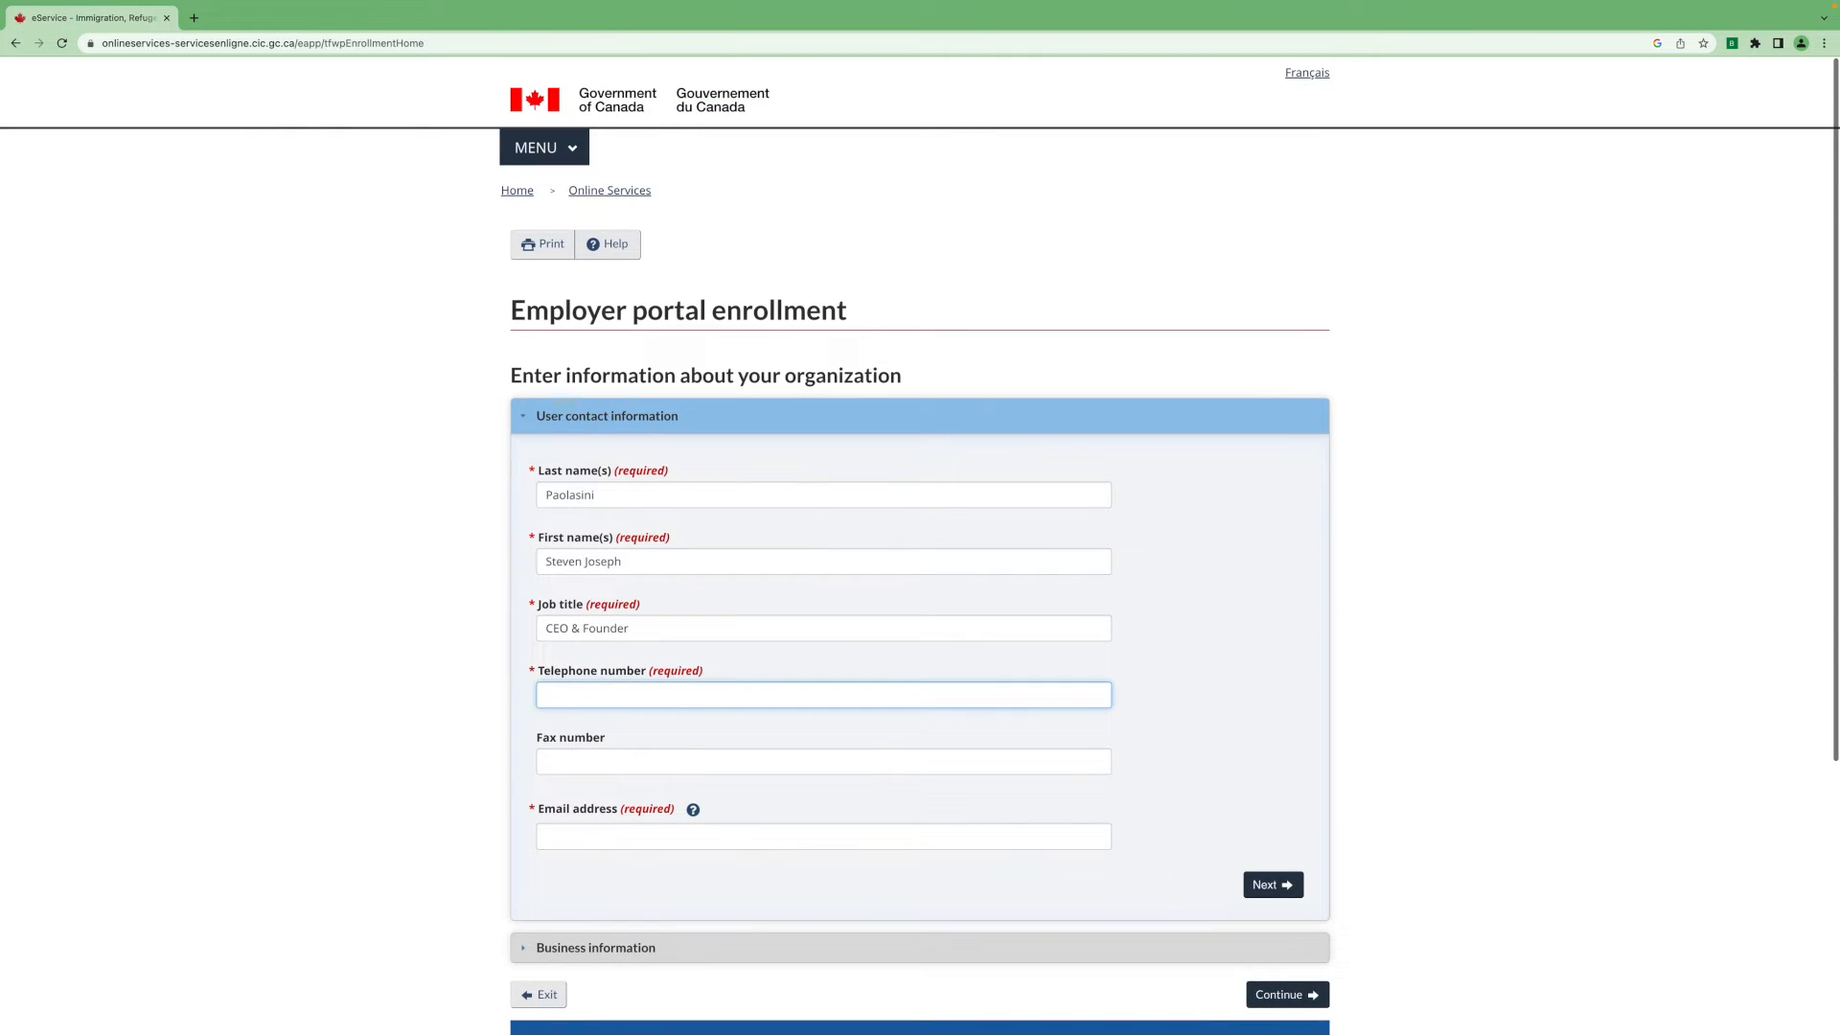
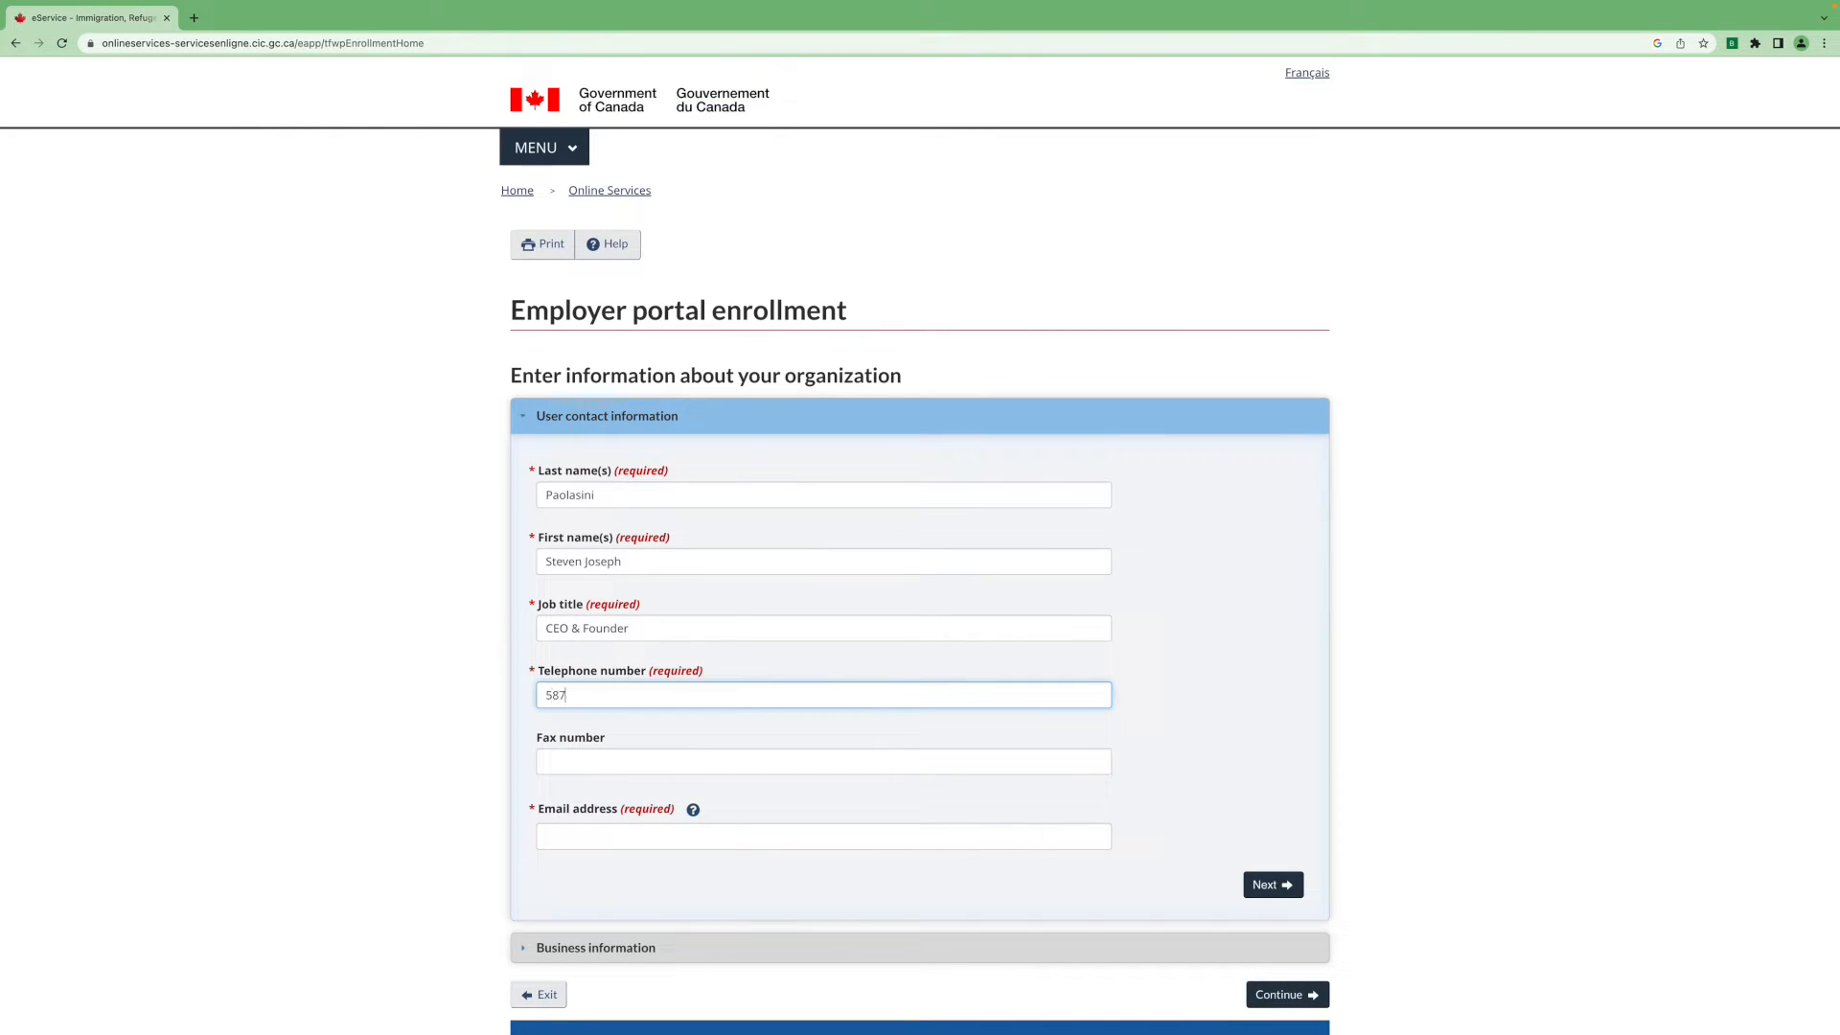
click(540, 693)
text(1)
click(636, 840)
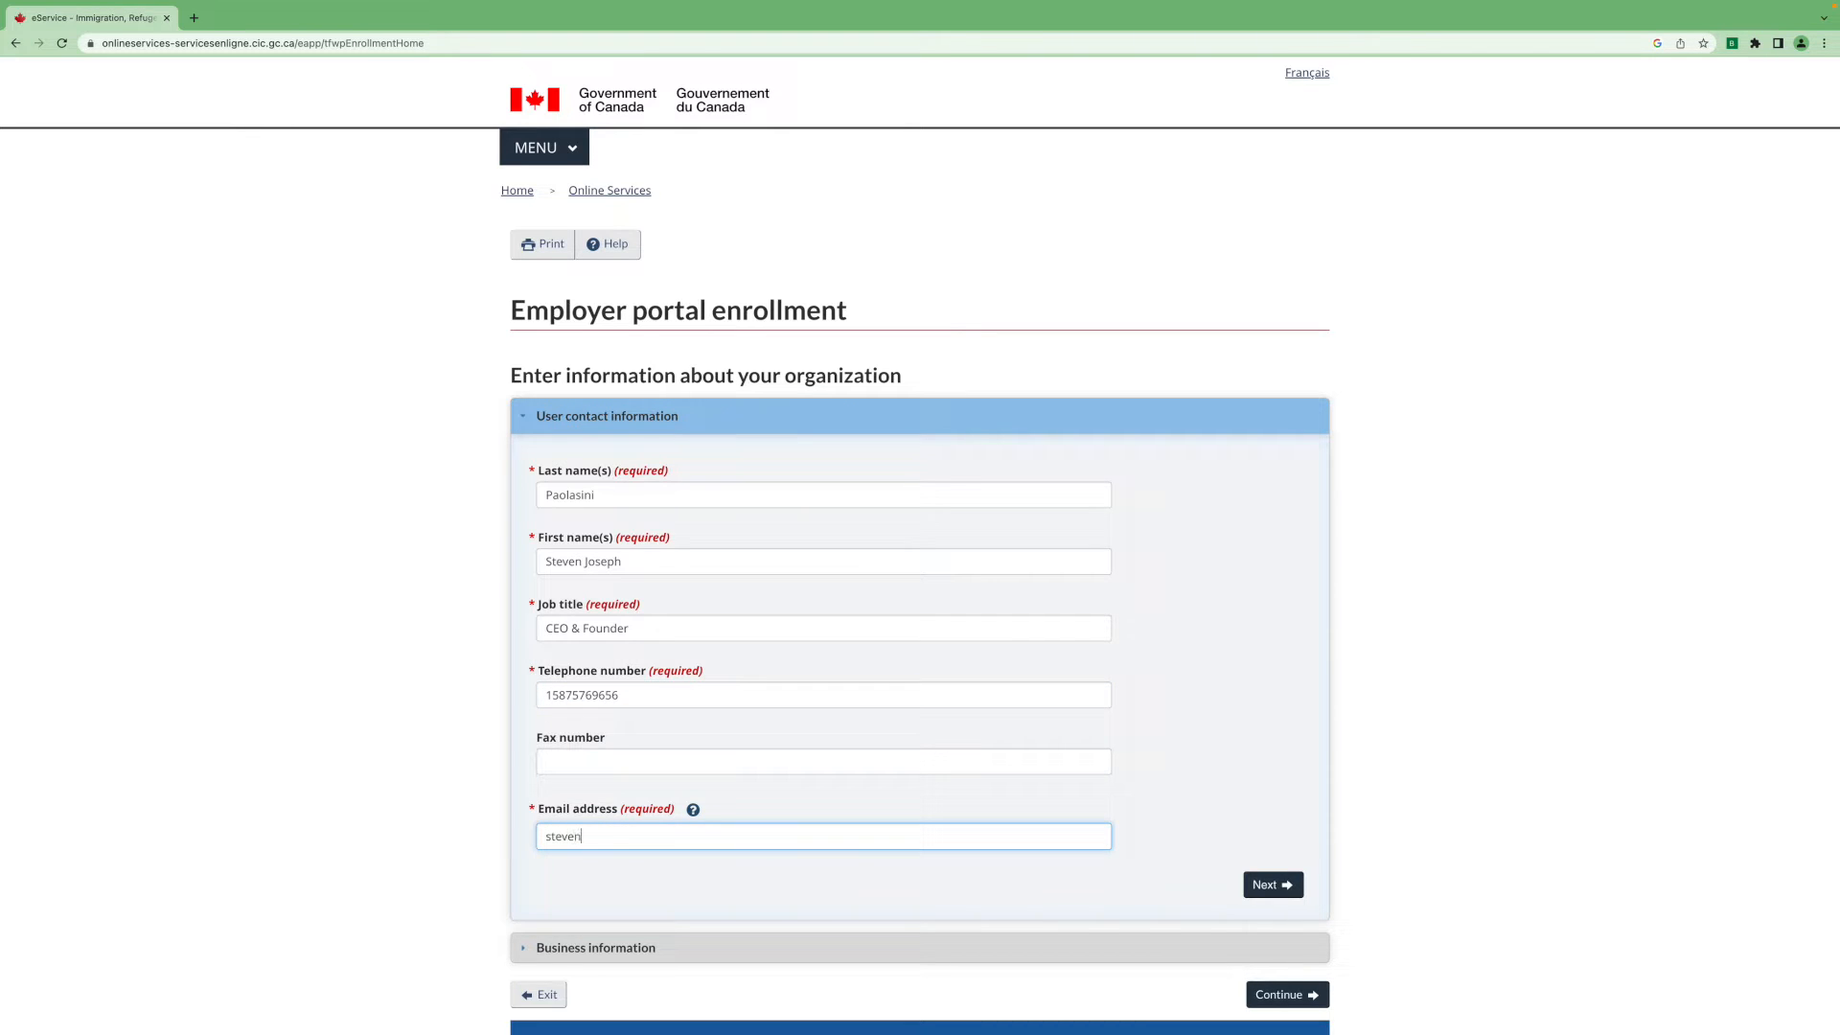
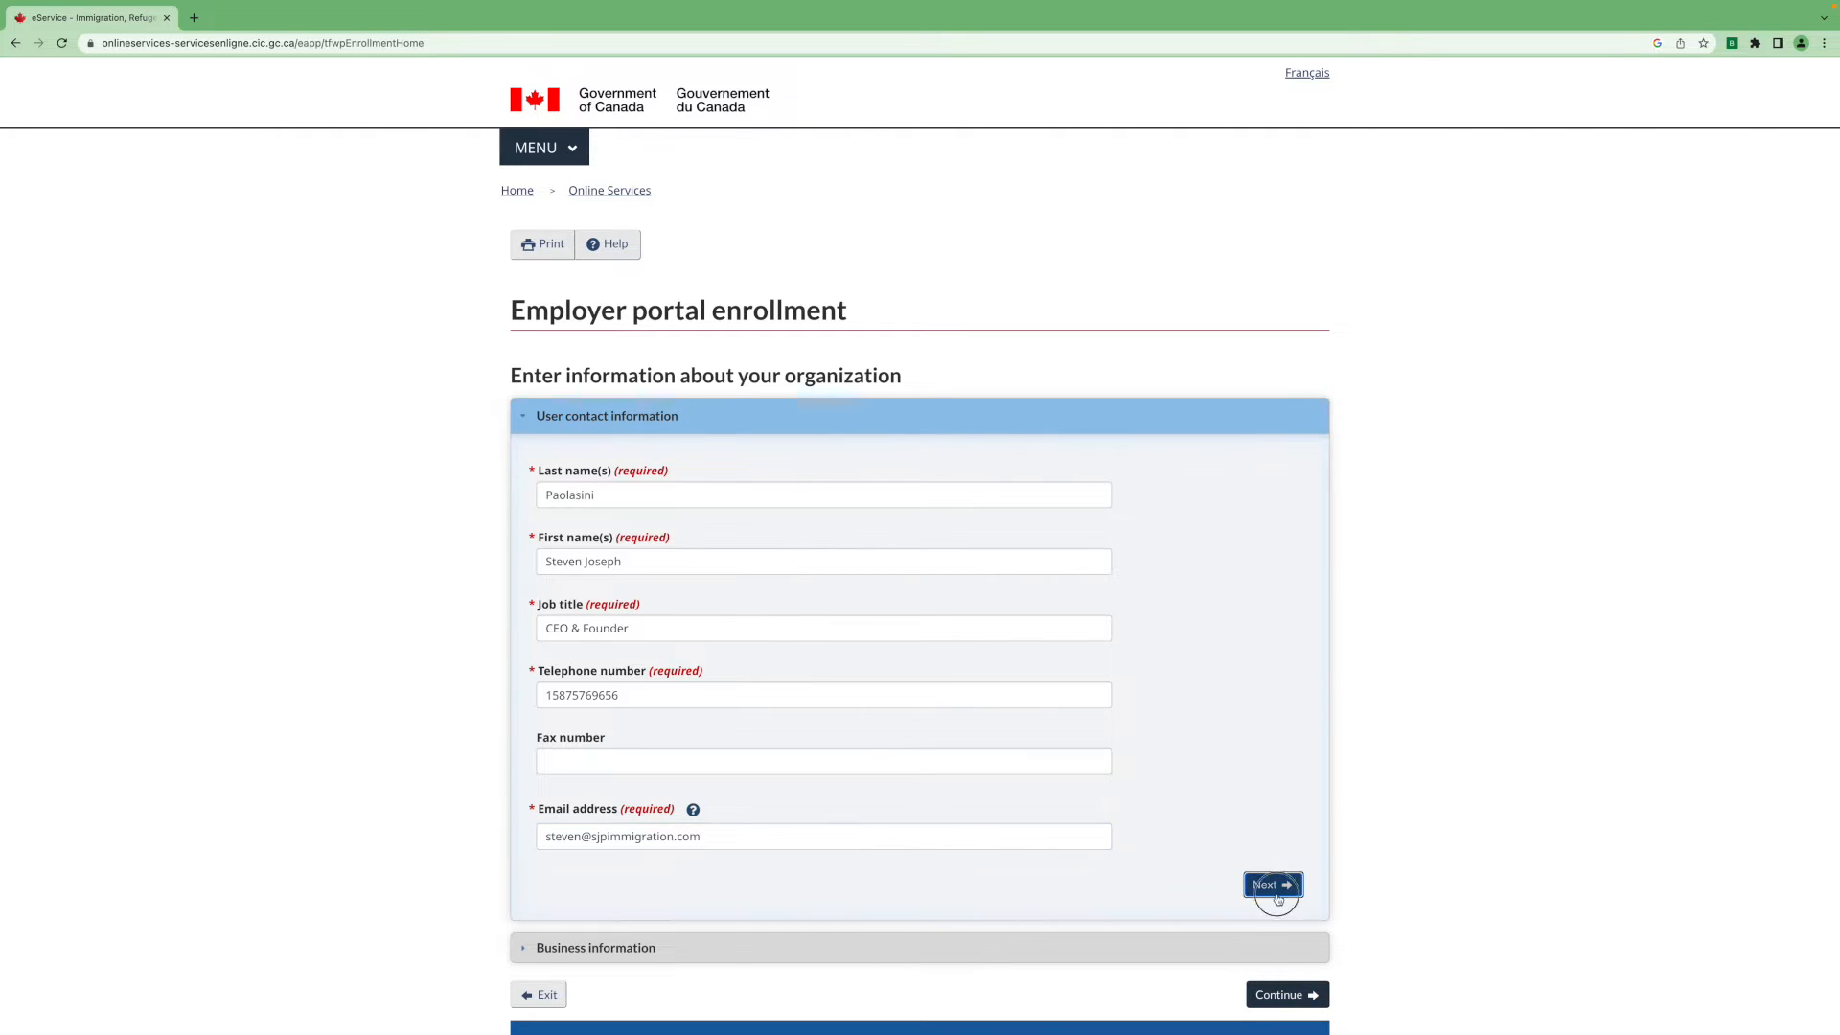
click(1275, 886)
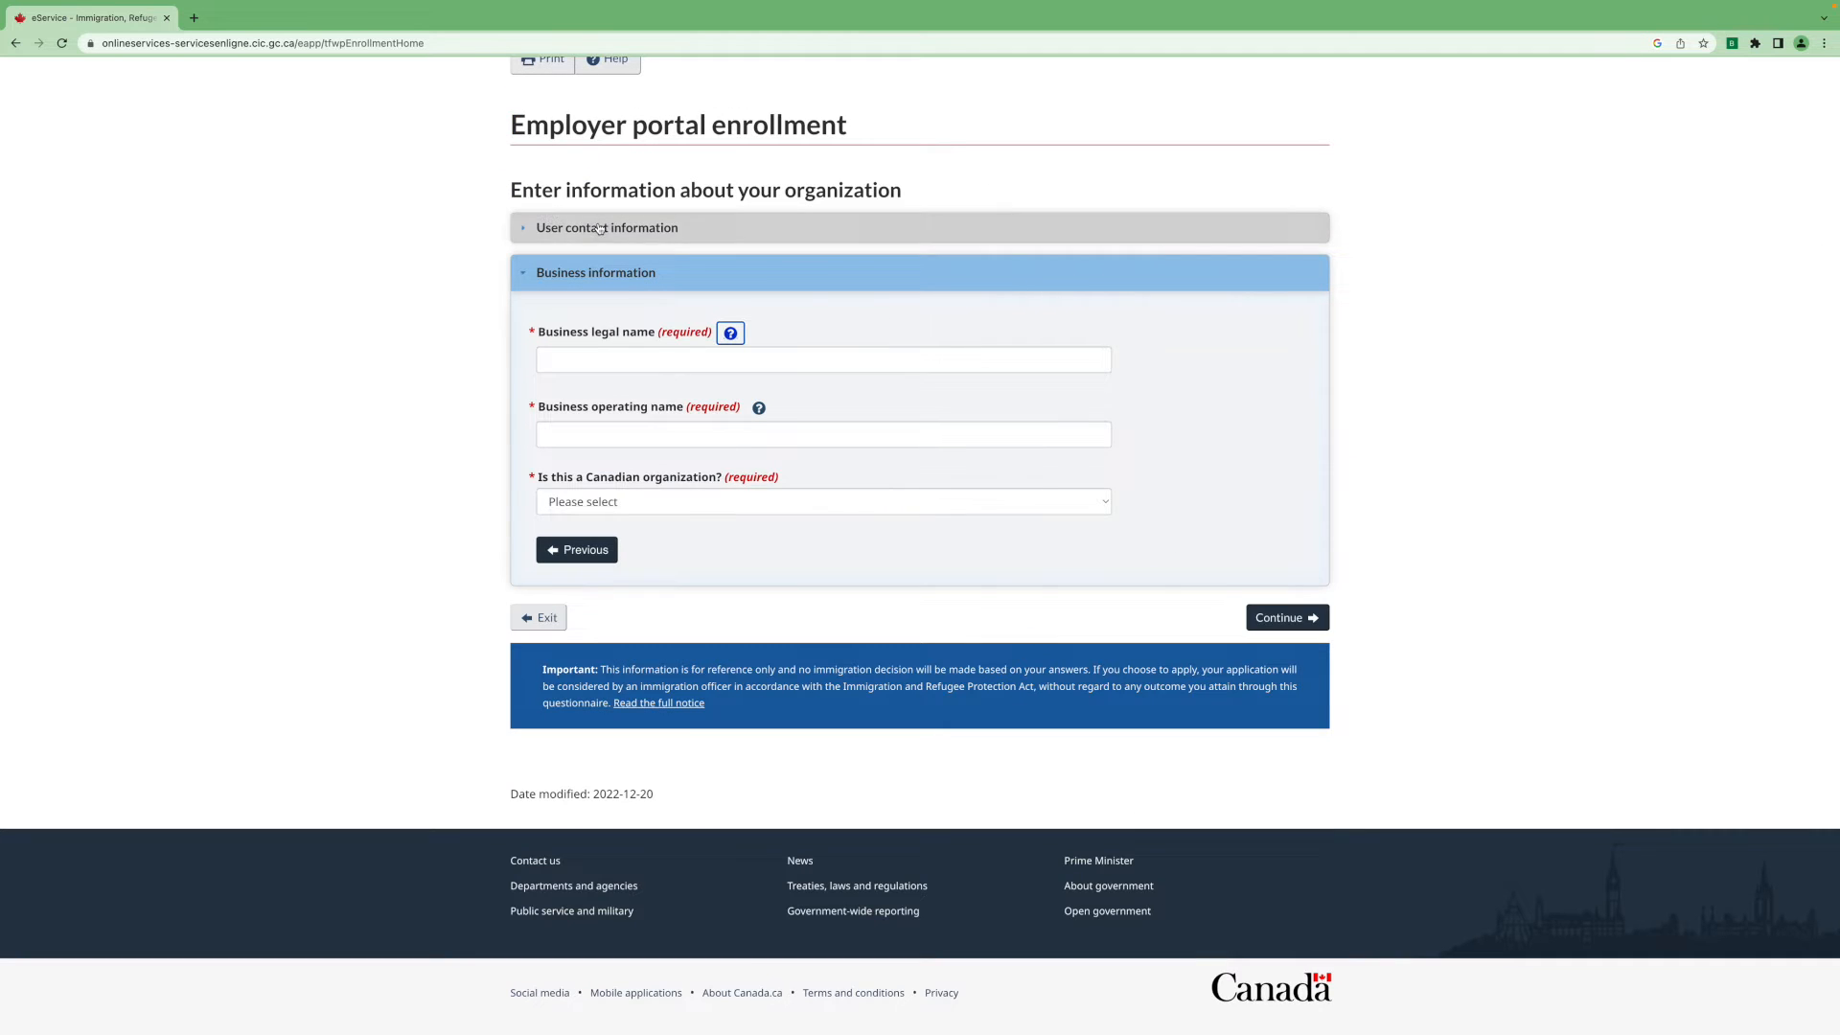
Enter legal name 'SJP Immigration Inc', operating name 'SJP Immigration Inc.', and Canadian organization Yes
click(634, 356)
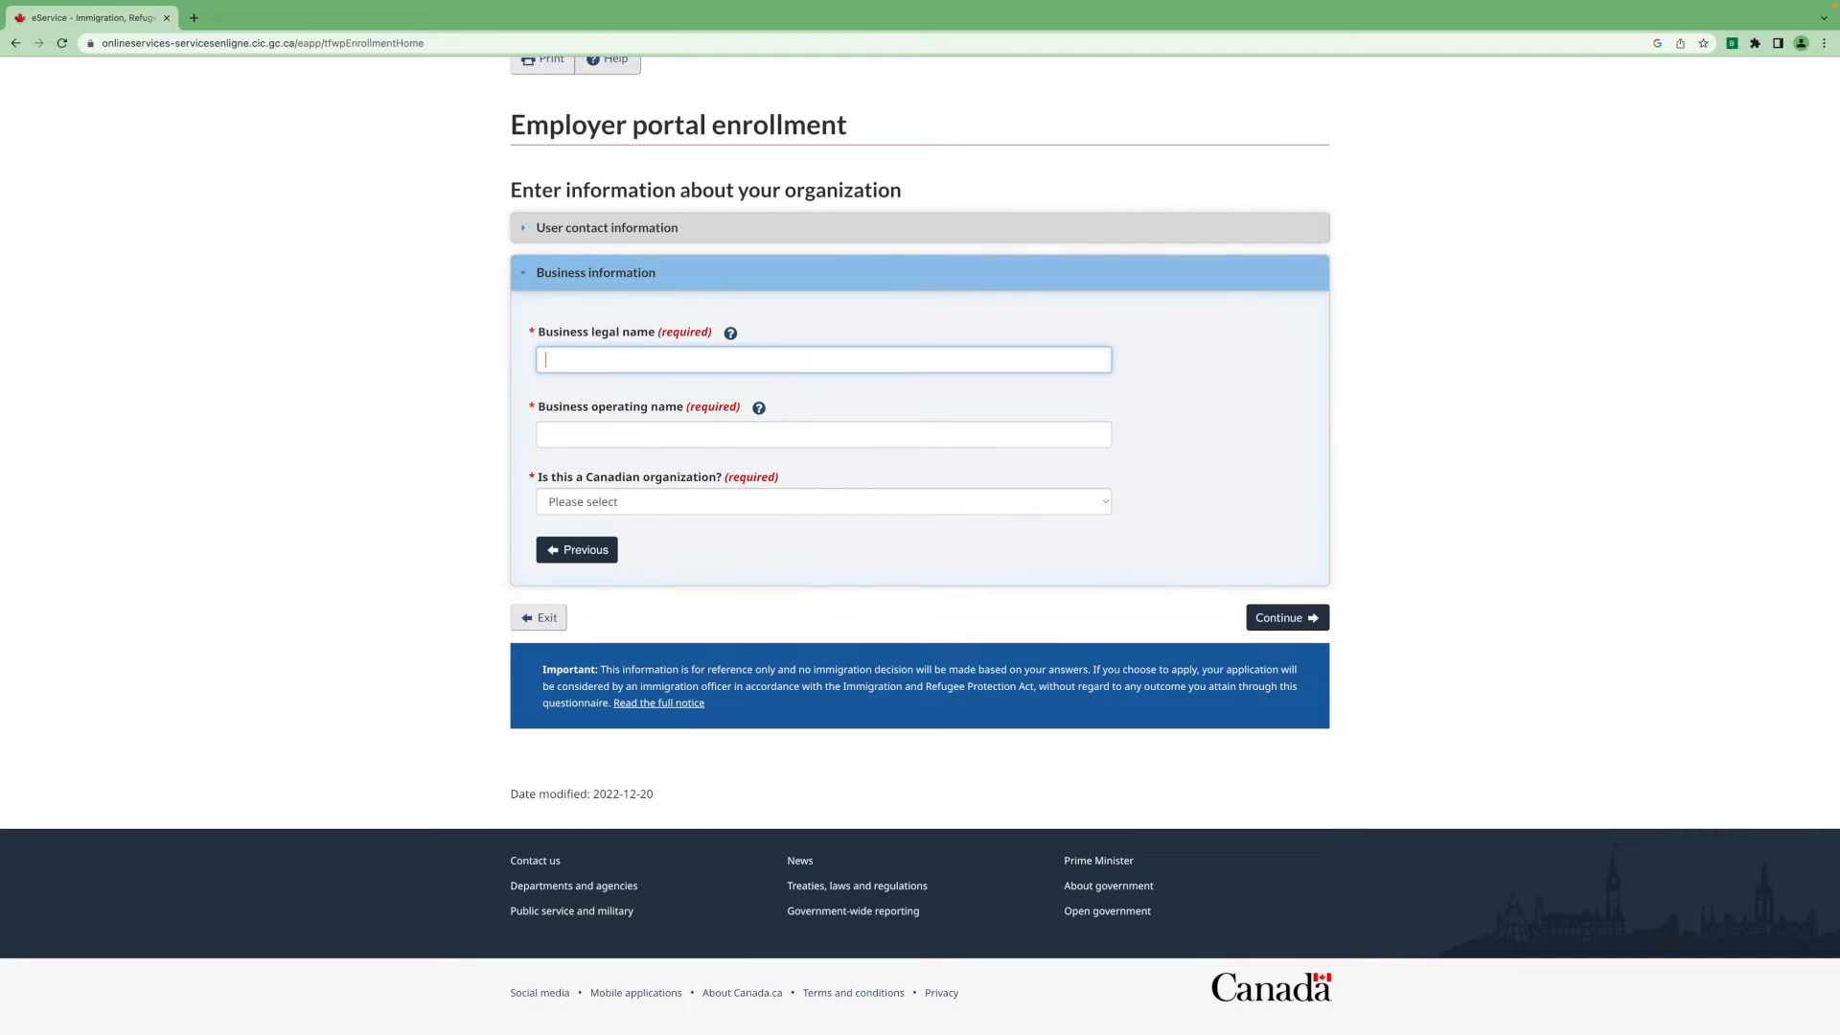
text(SJP Immigration Inc.)
click(624, 445)
text(S)
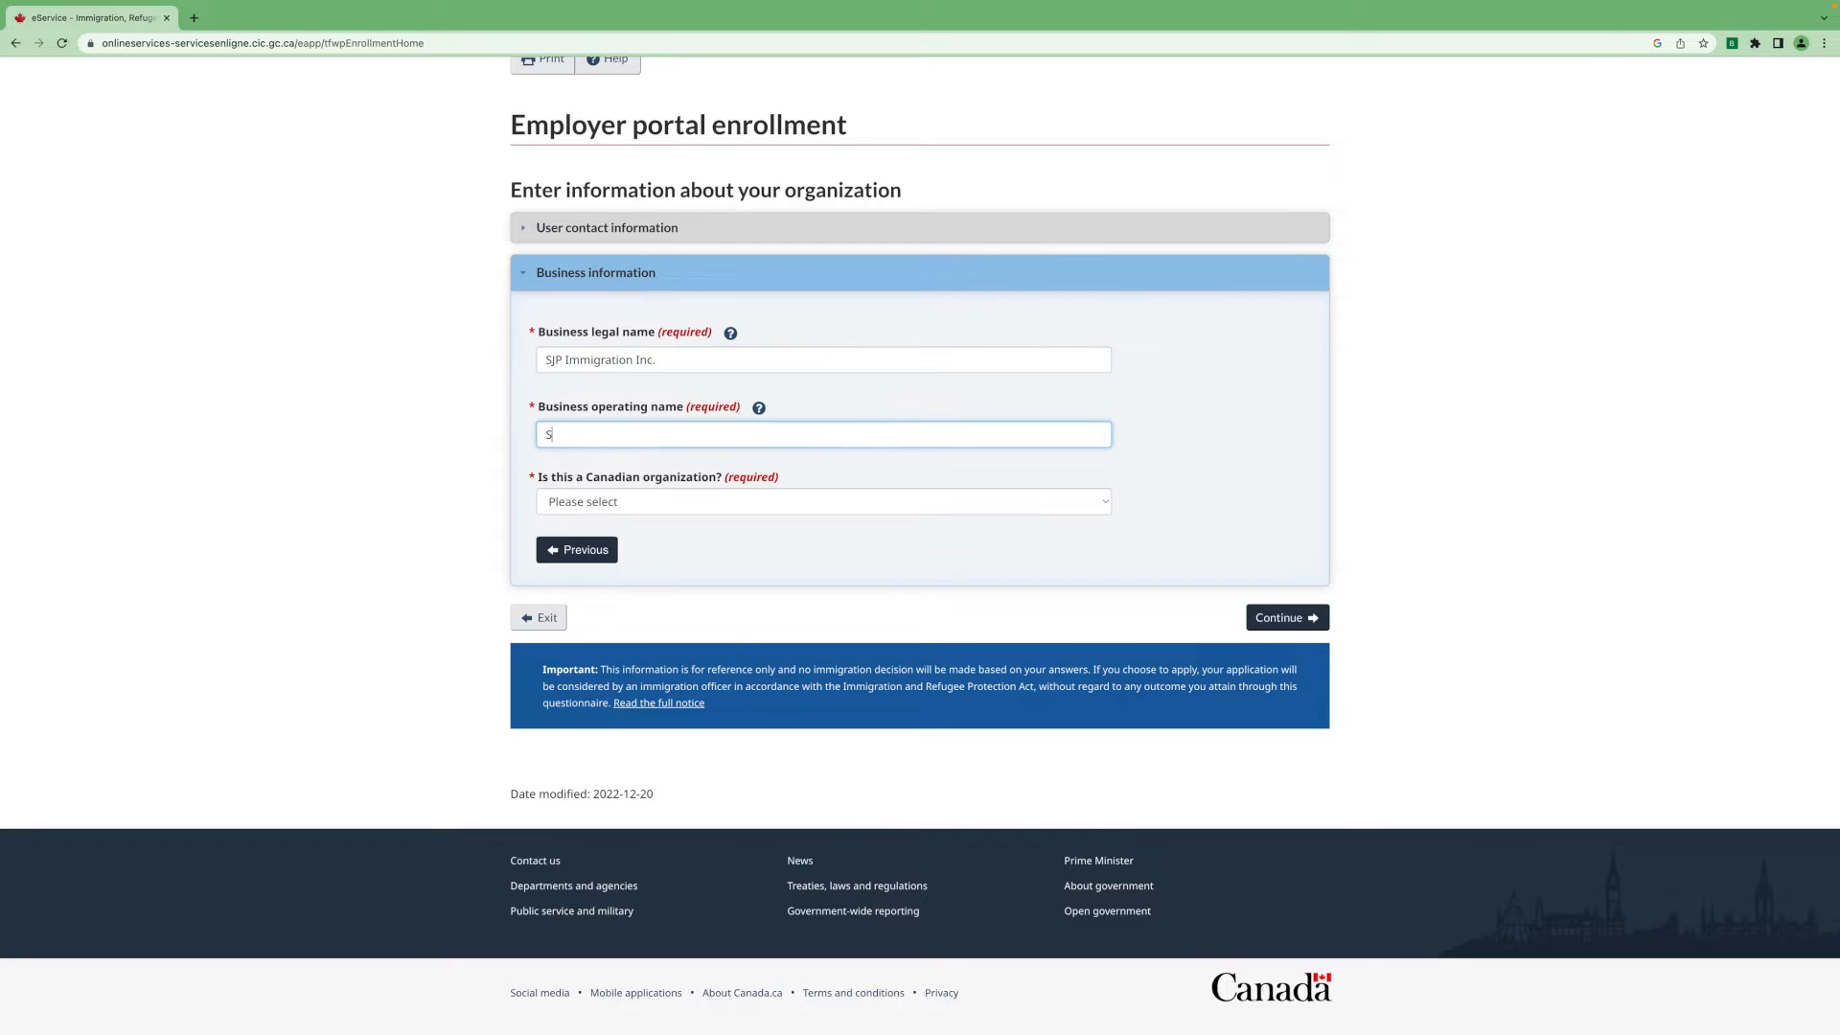
text(JP Immigration Inc.)
click(674, 505)
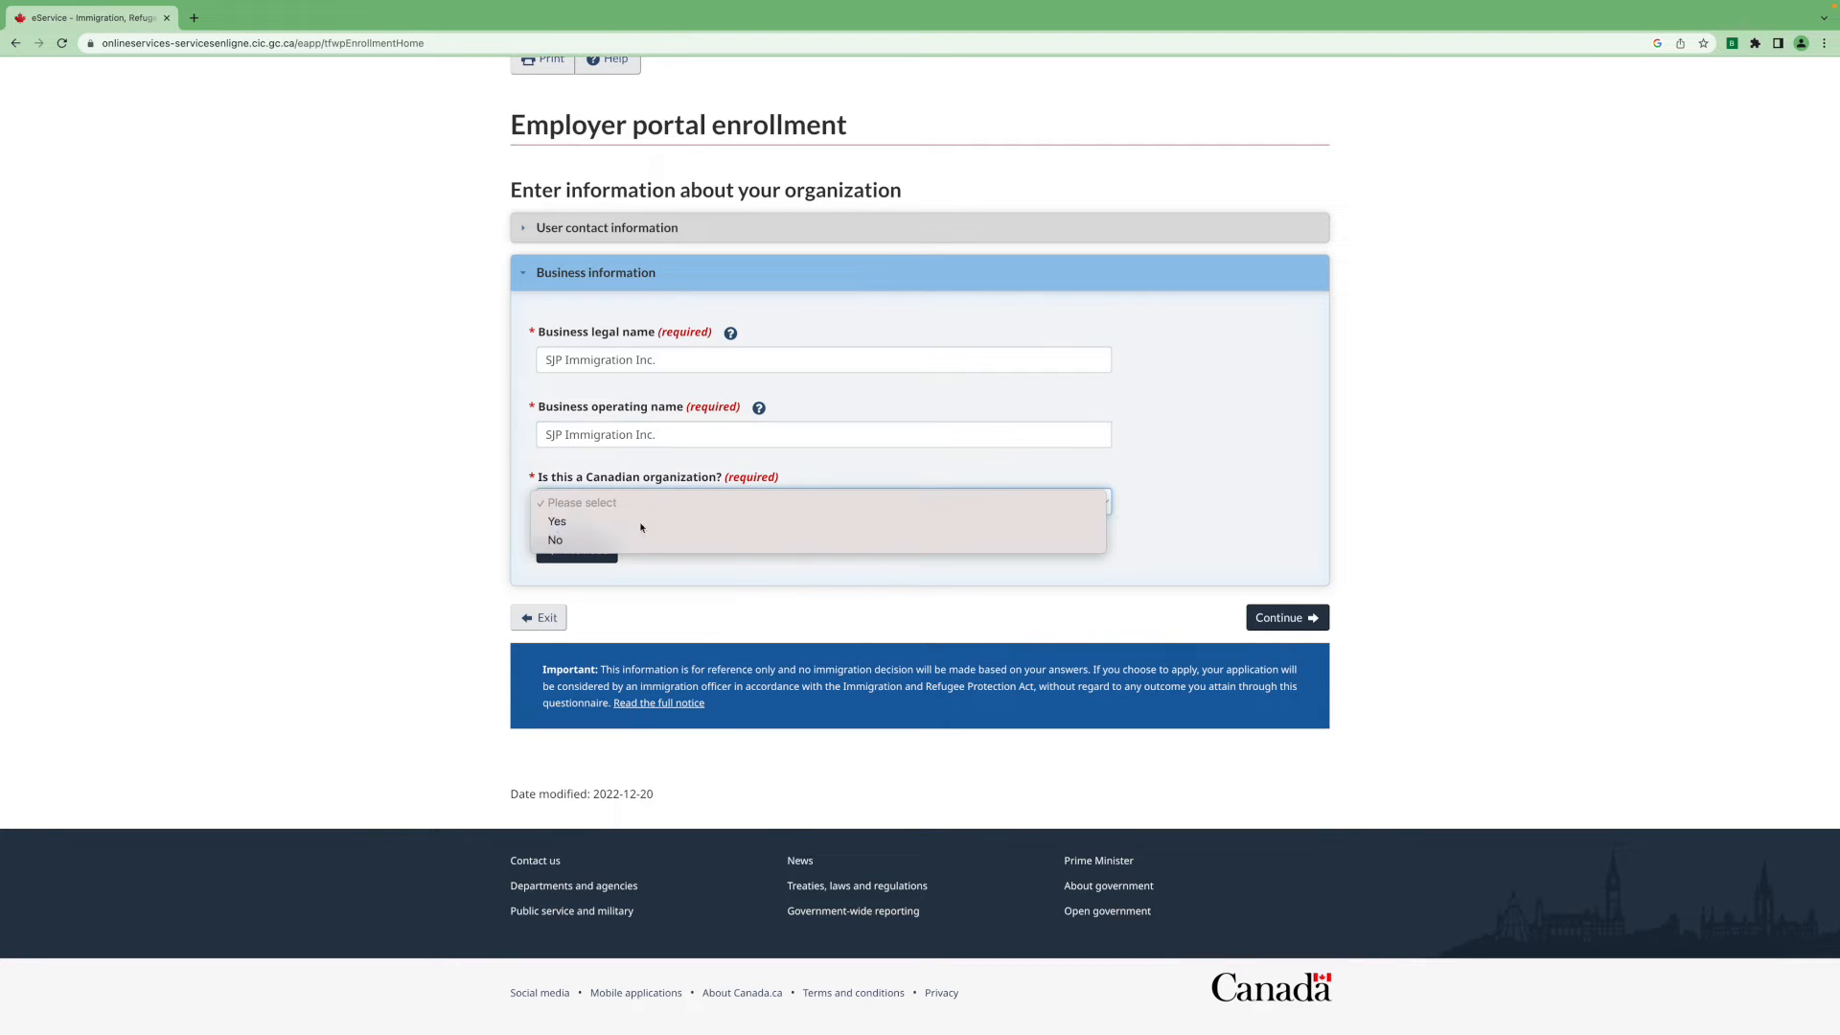
click(641, 526)
Enter the CRA business number in both business number fields
click(806, 579)
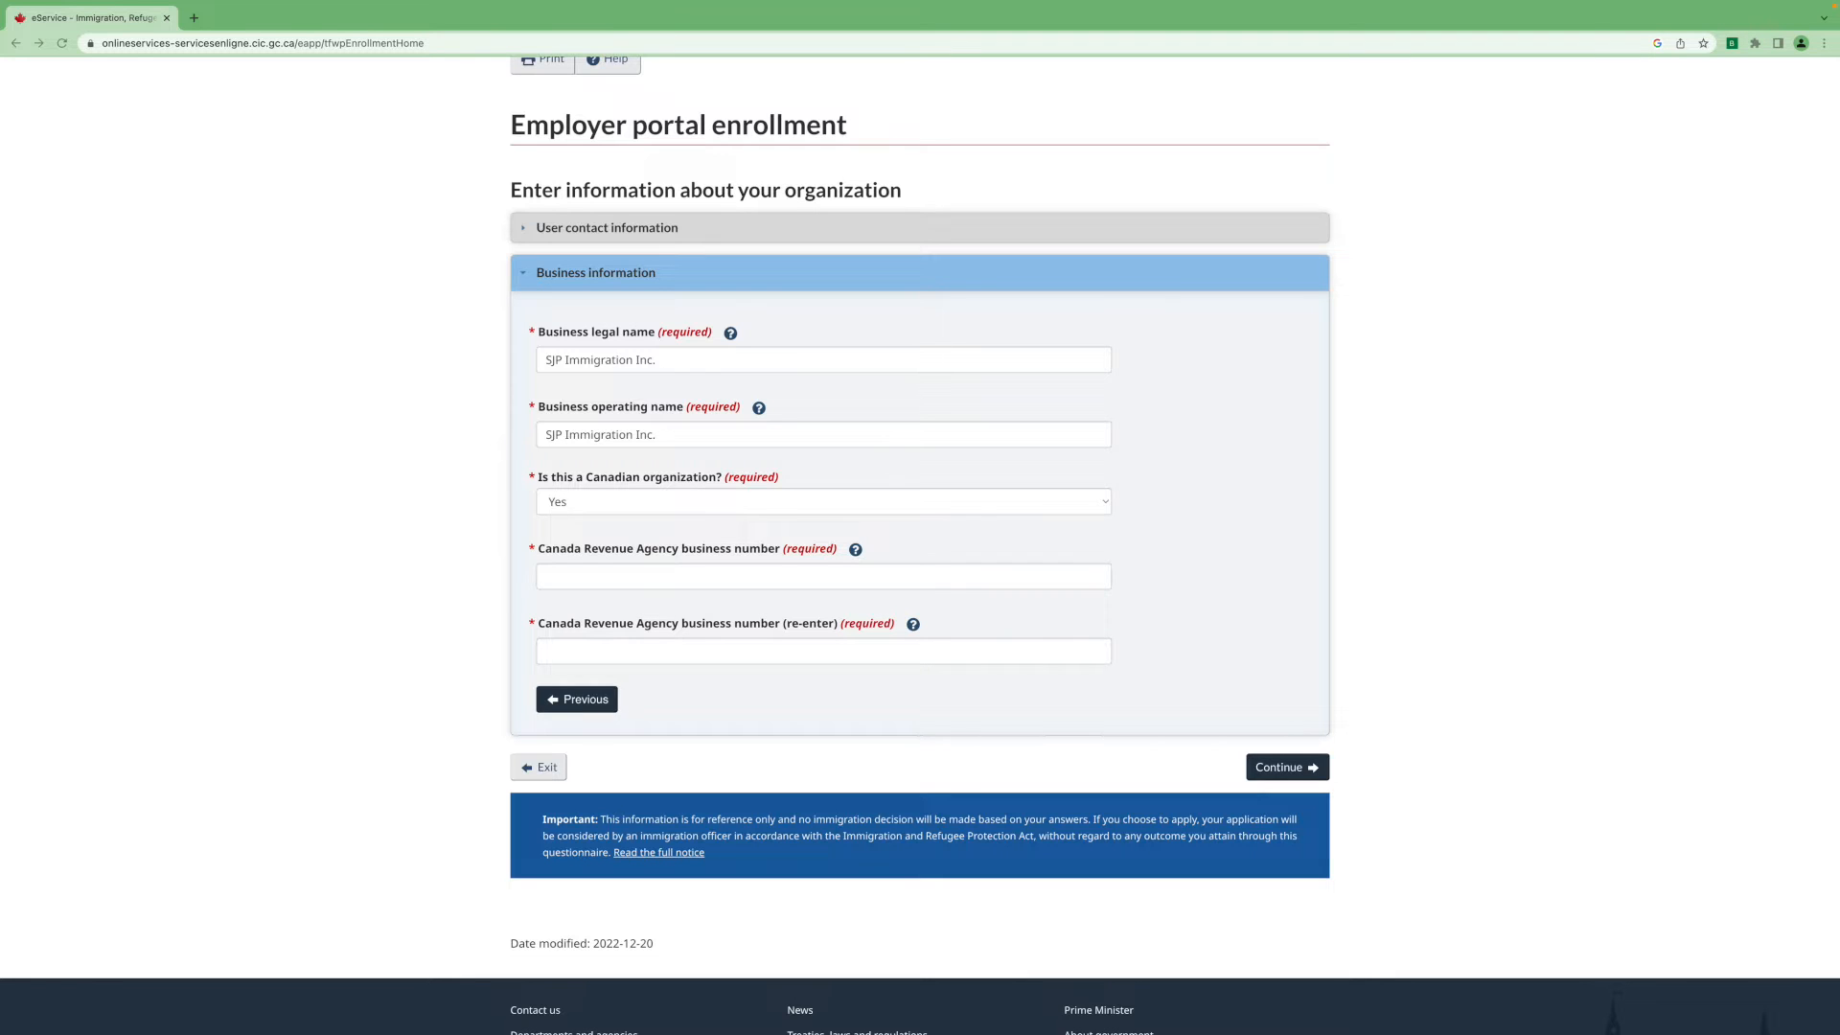
click(581, 579)
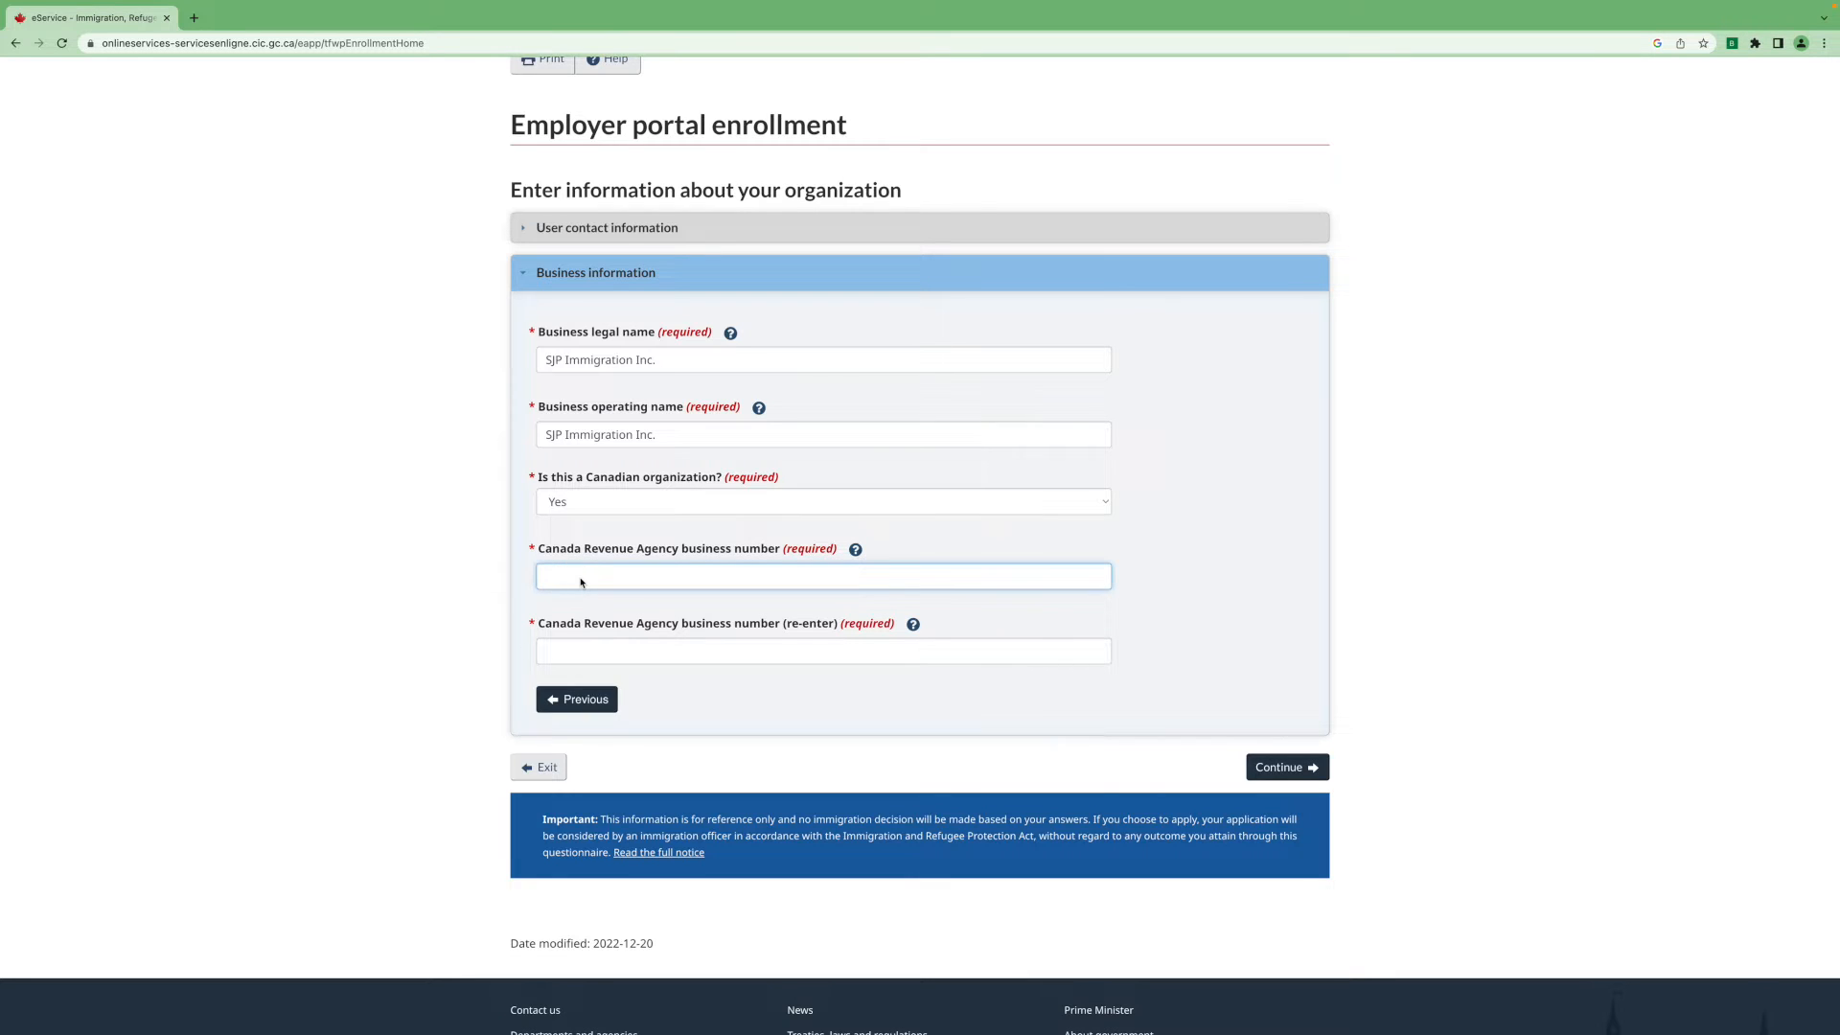
click(723, 651)
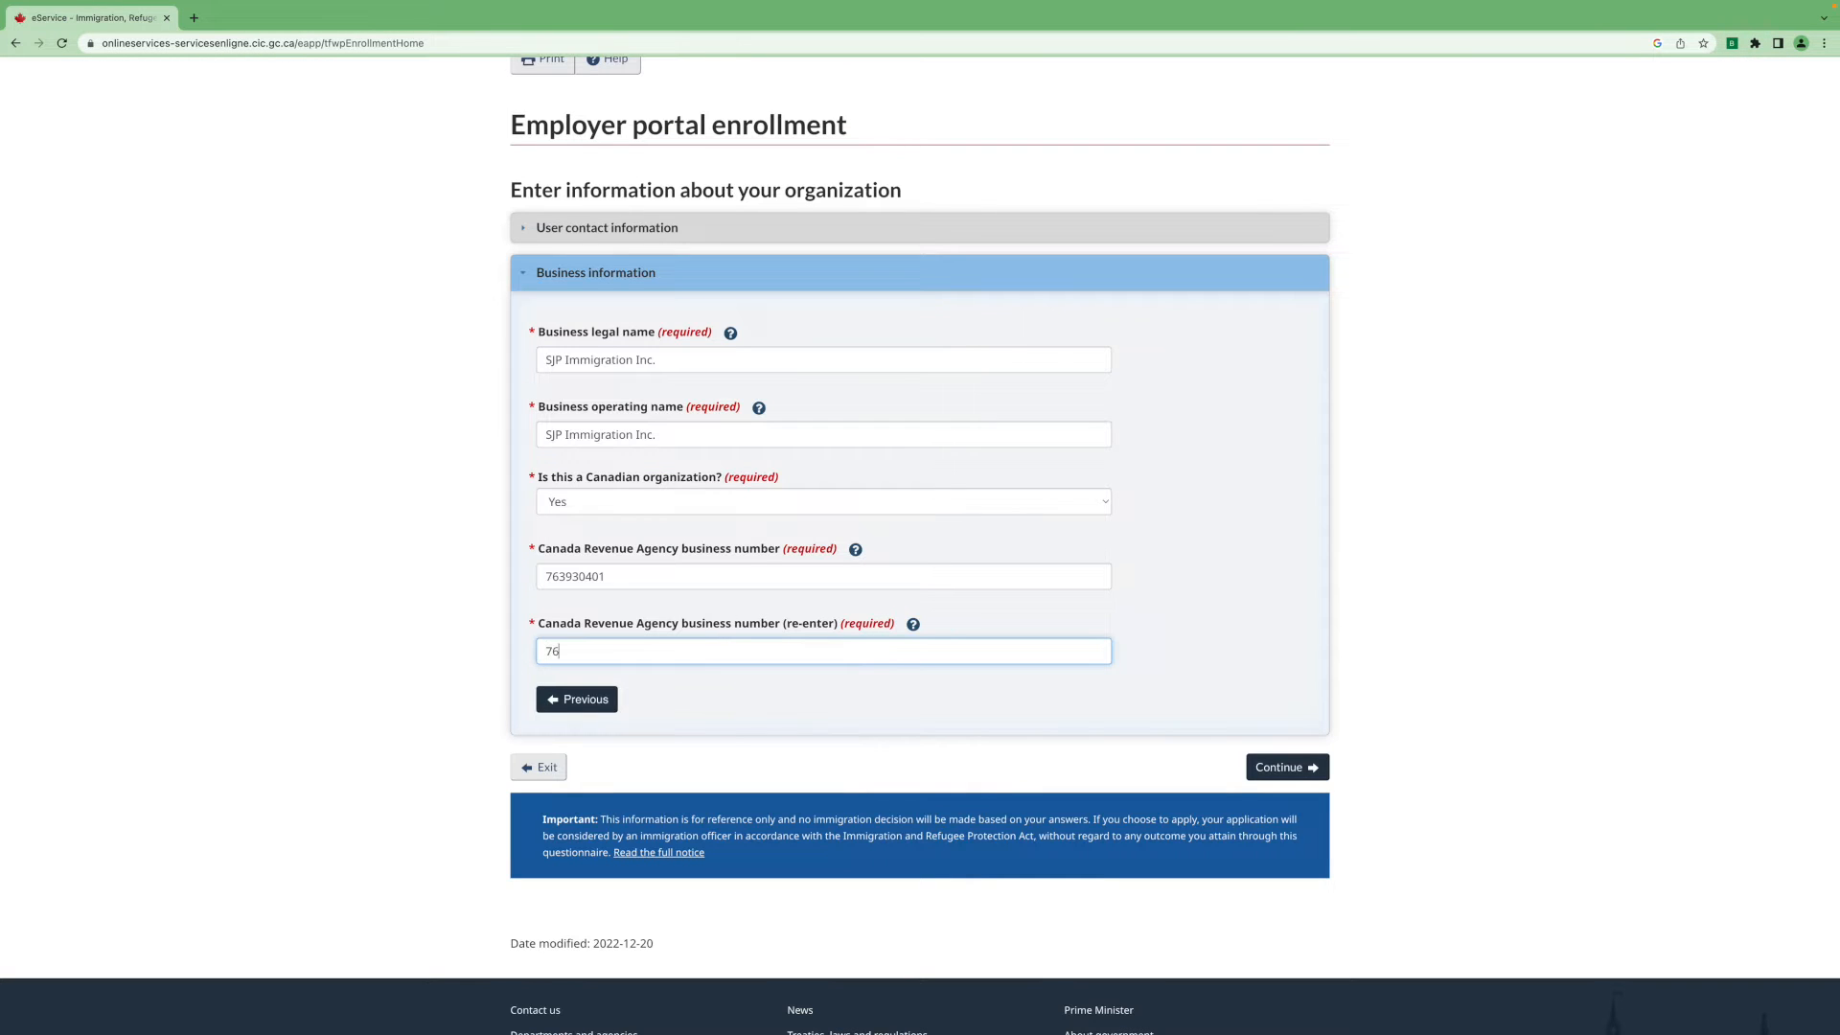
click(1186, 580)
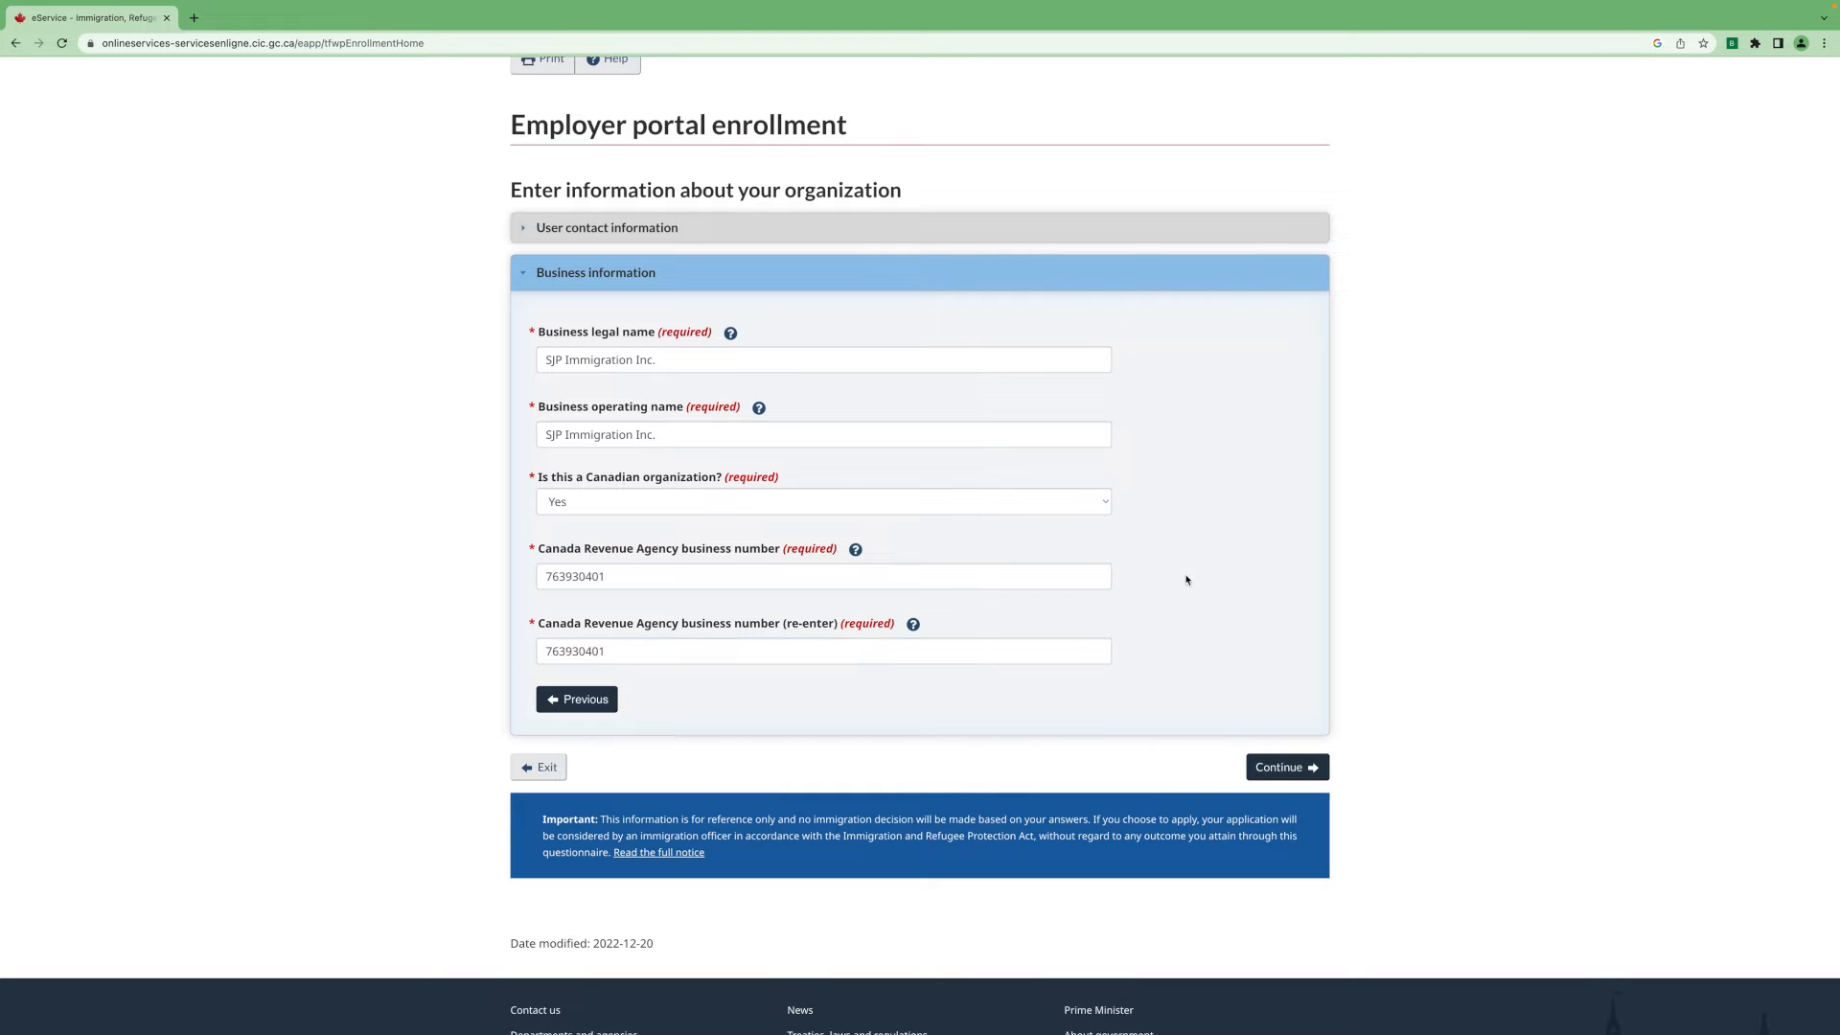
Remove the trailing periods from the flagged business names and resubmit the enrolment details
click(1284, 767)
scroll(1102, 413, down, 5)
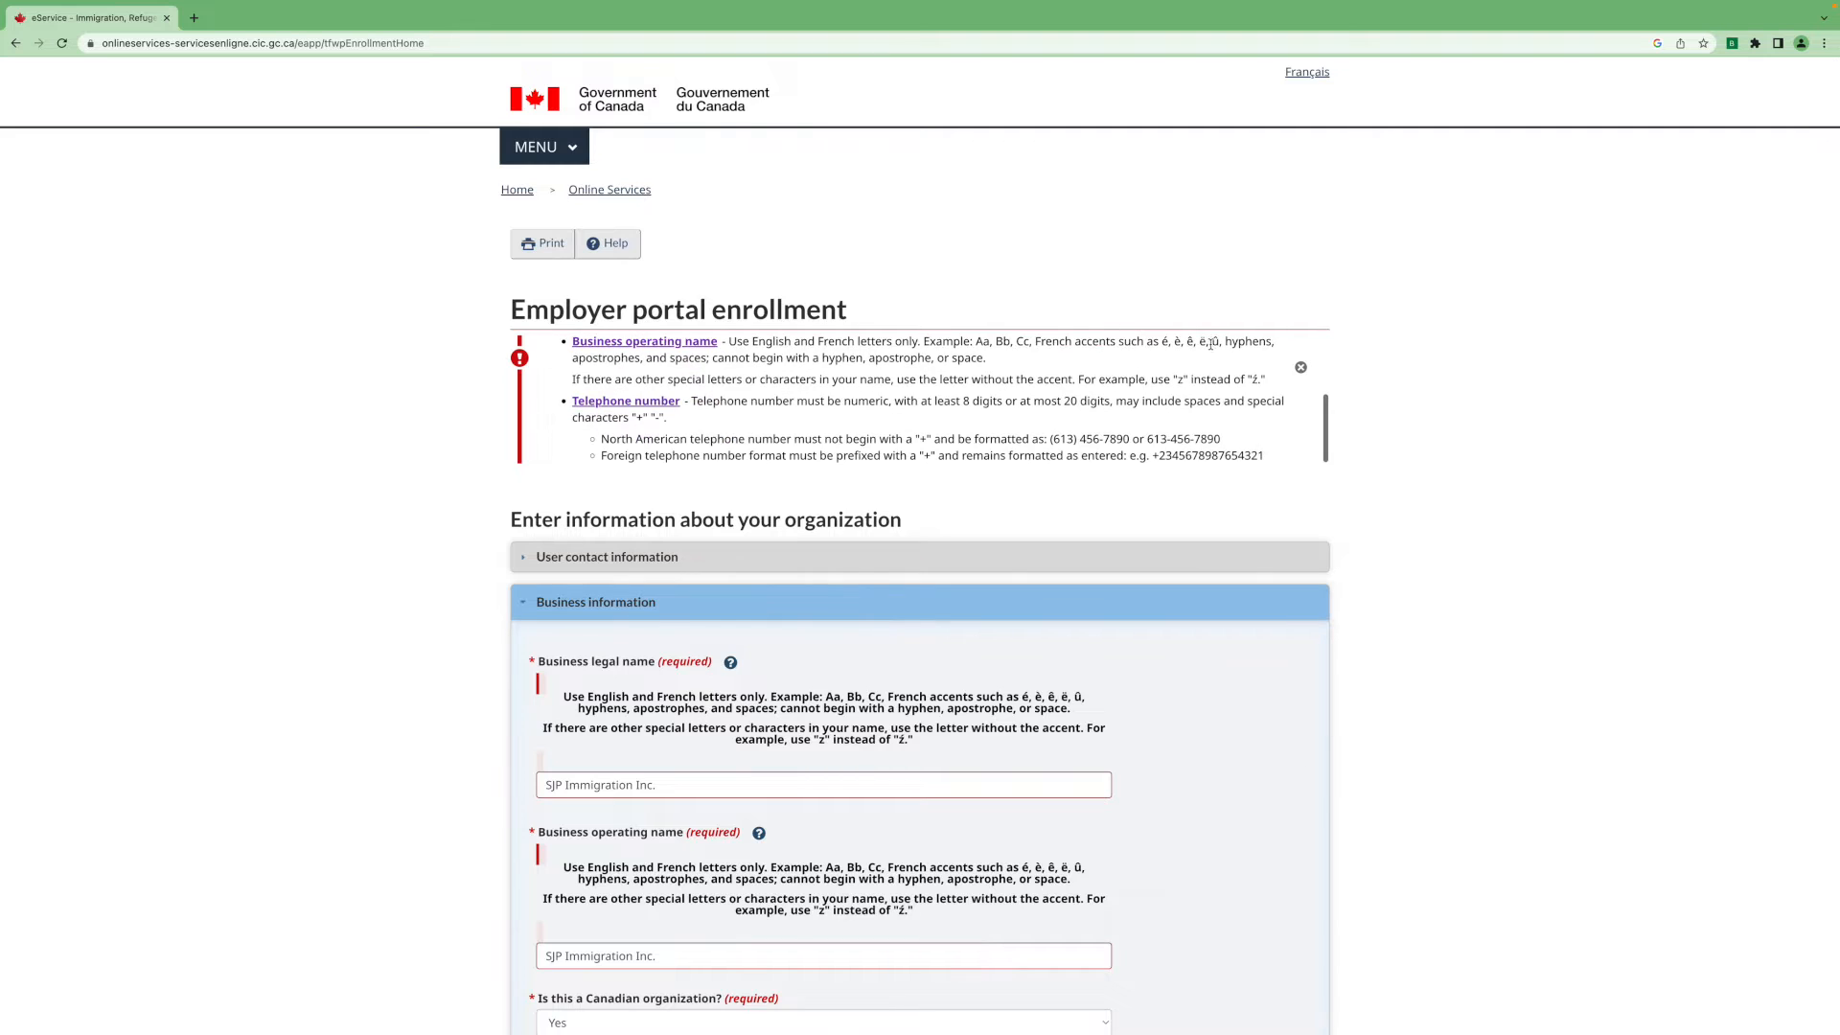
click(733, 625)
click(681, 803)
key(BackSpace)
scroll(1198, 613, down, 5)
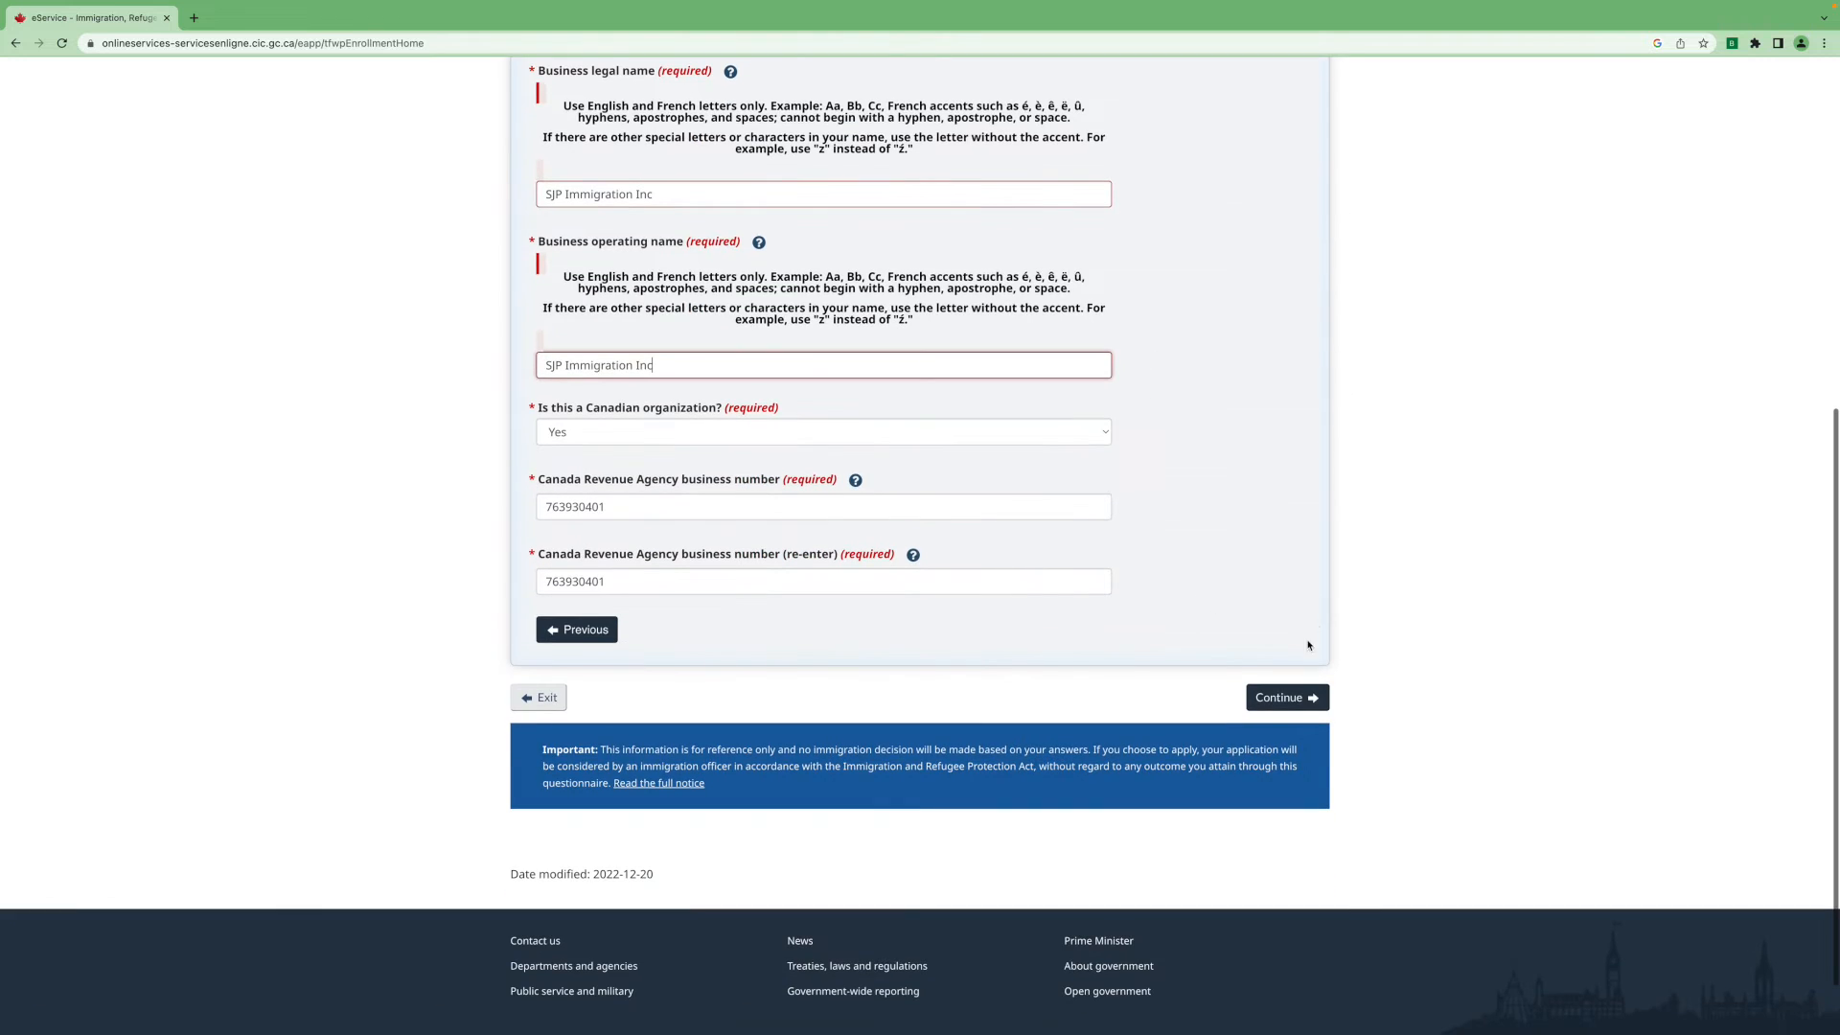
click(1288, 696)
Reformat the telephone number with a hyphen in the user contact information section
scroll(1246, 661, down, 5)
scroll(1243, 642, up, 3)
scroll(948, 591, down, 3)
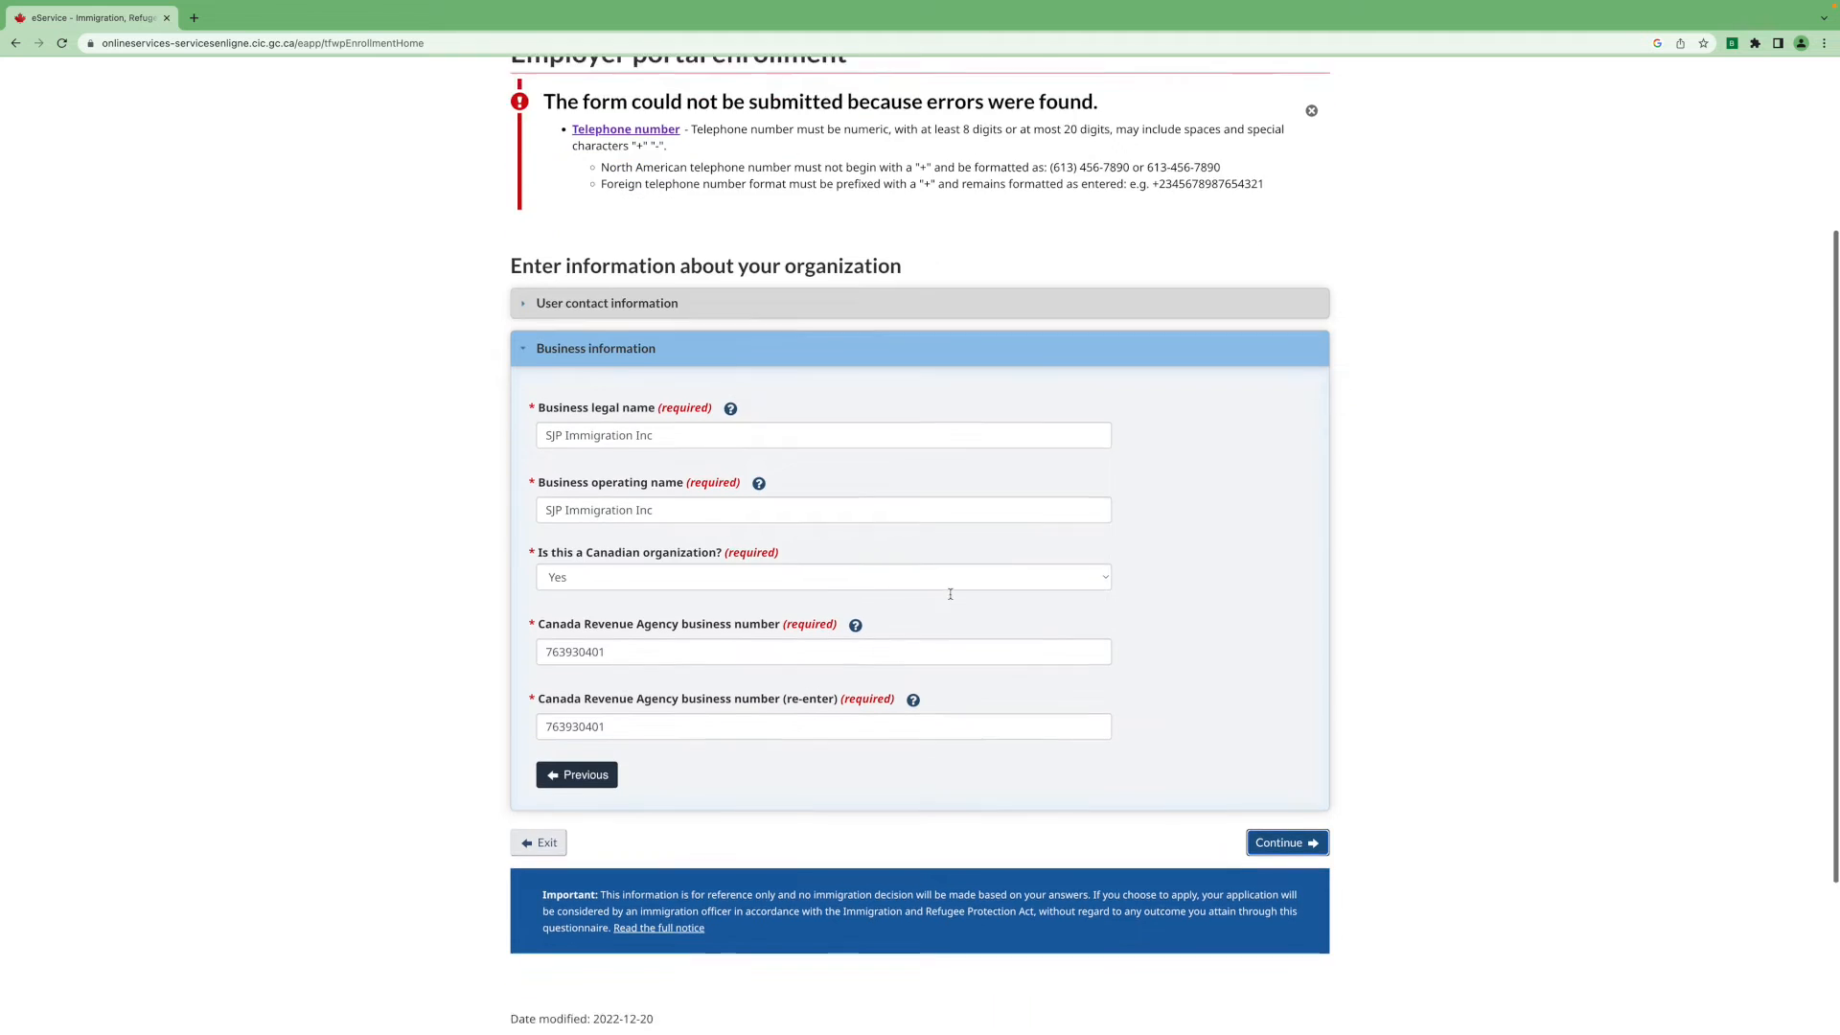
click(630, 255)
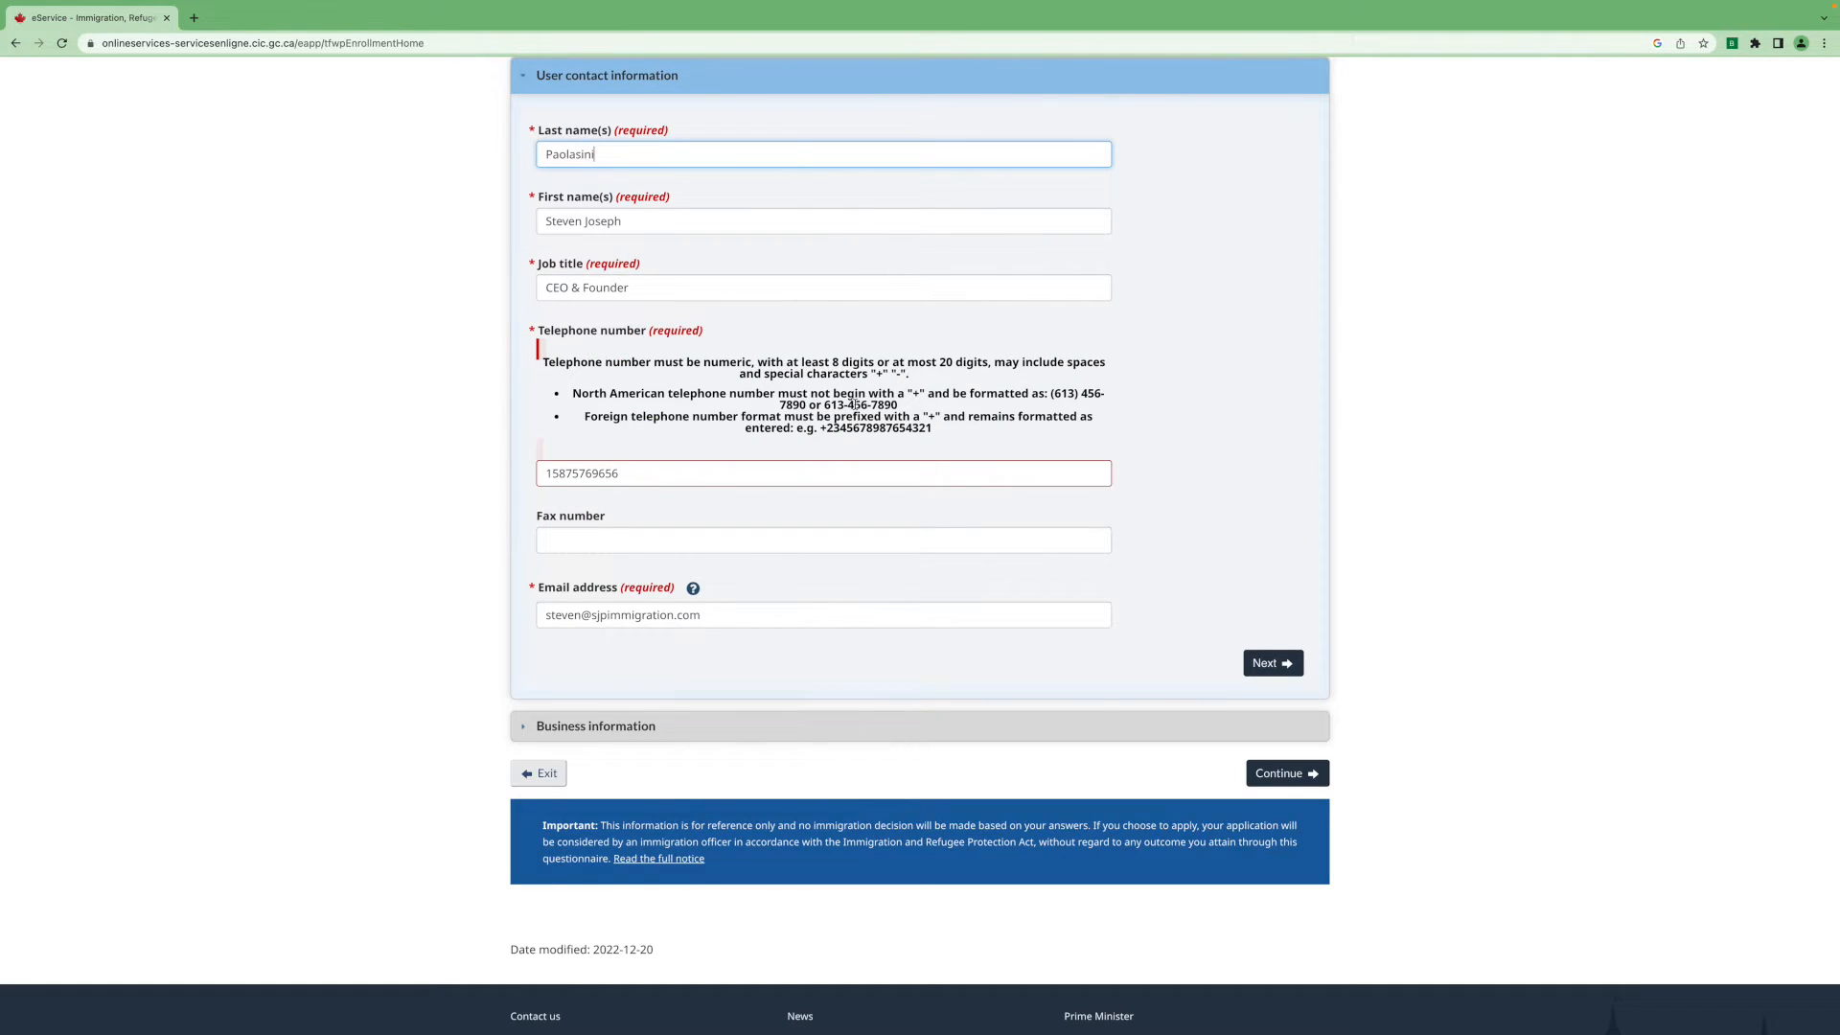
scroll(796, 410, up, 2)
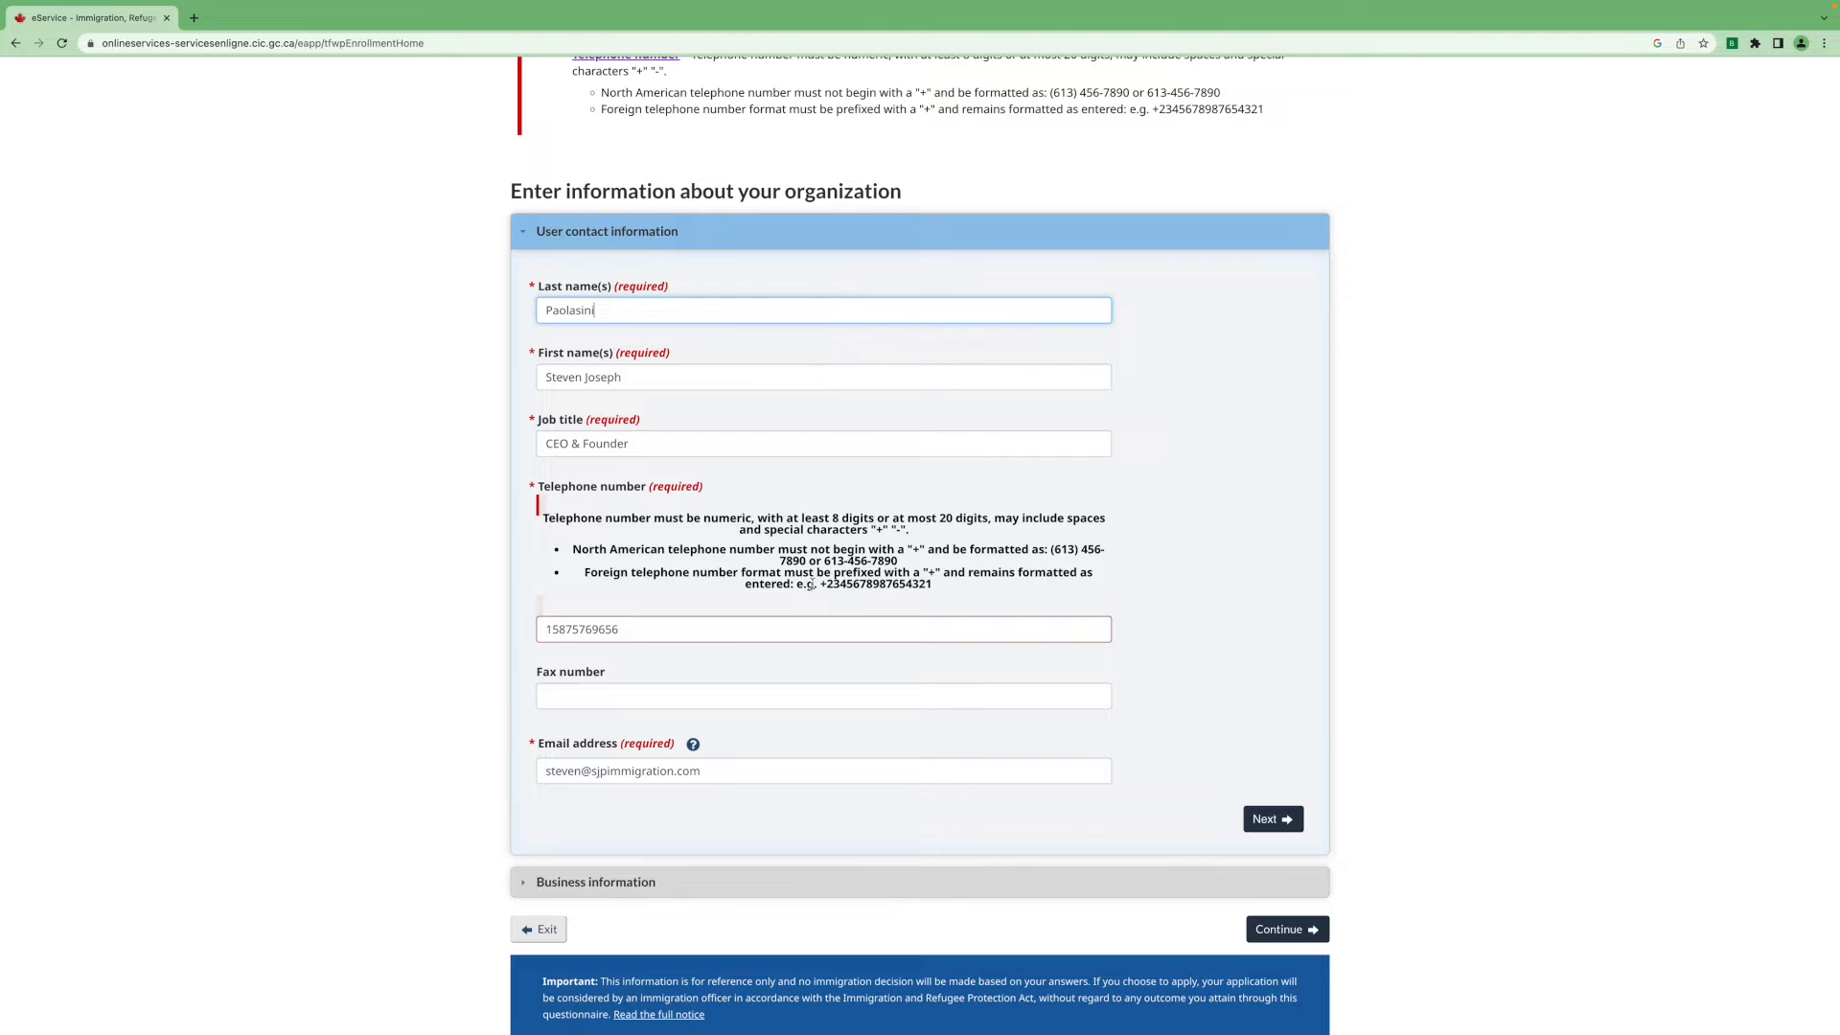
key(BackSpace)
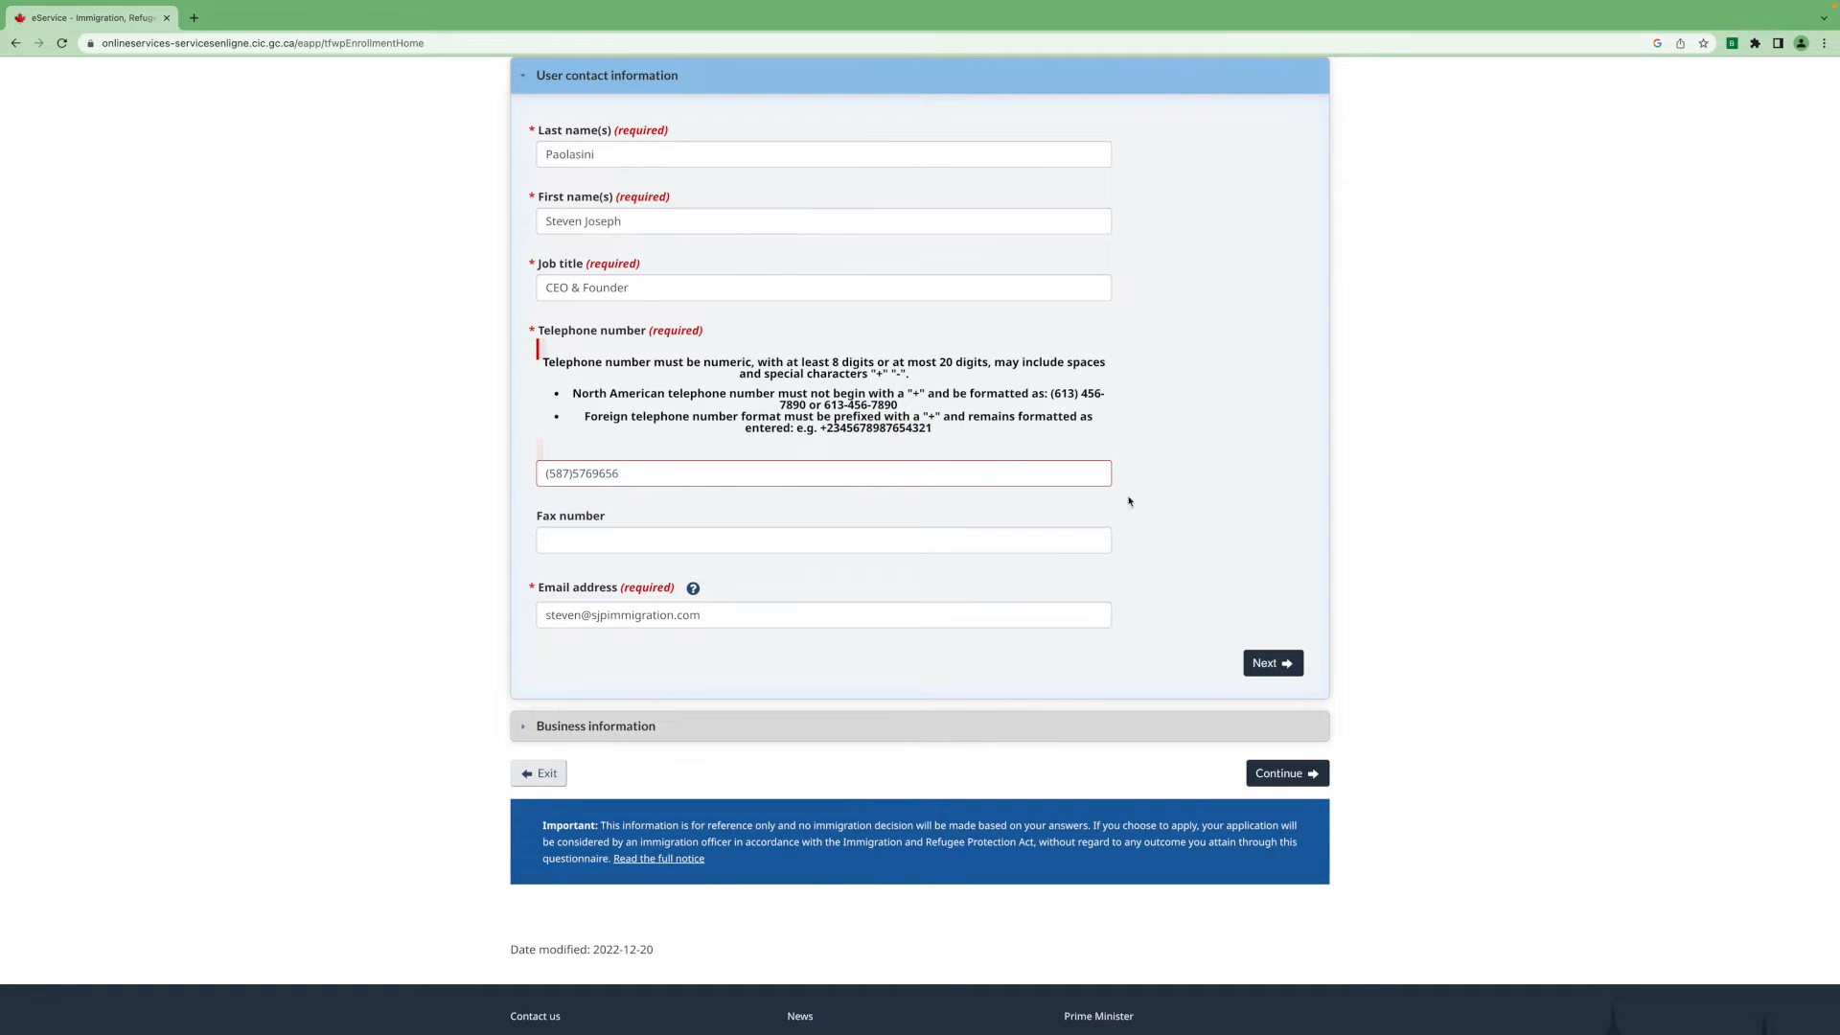
drag(697, 474, 461, 476)
click(623, 474)
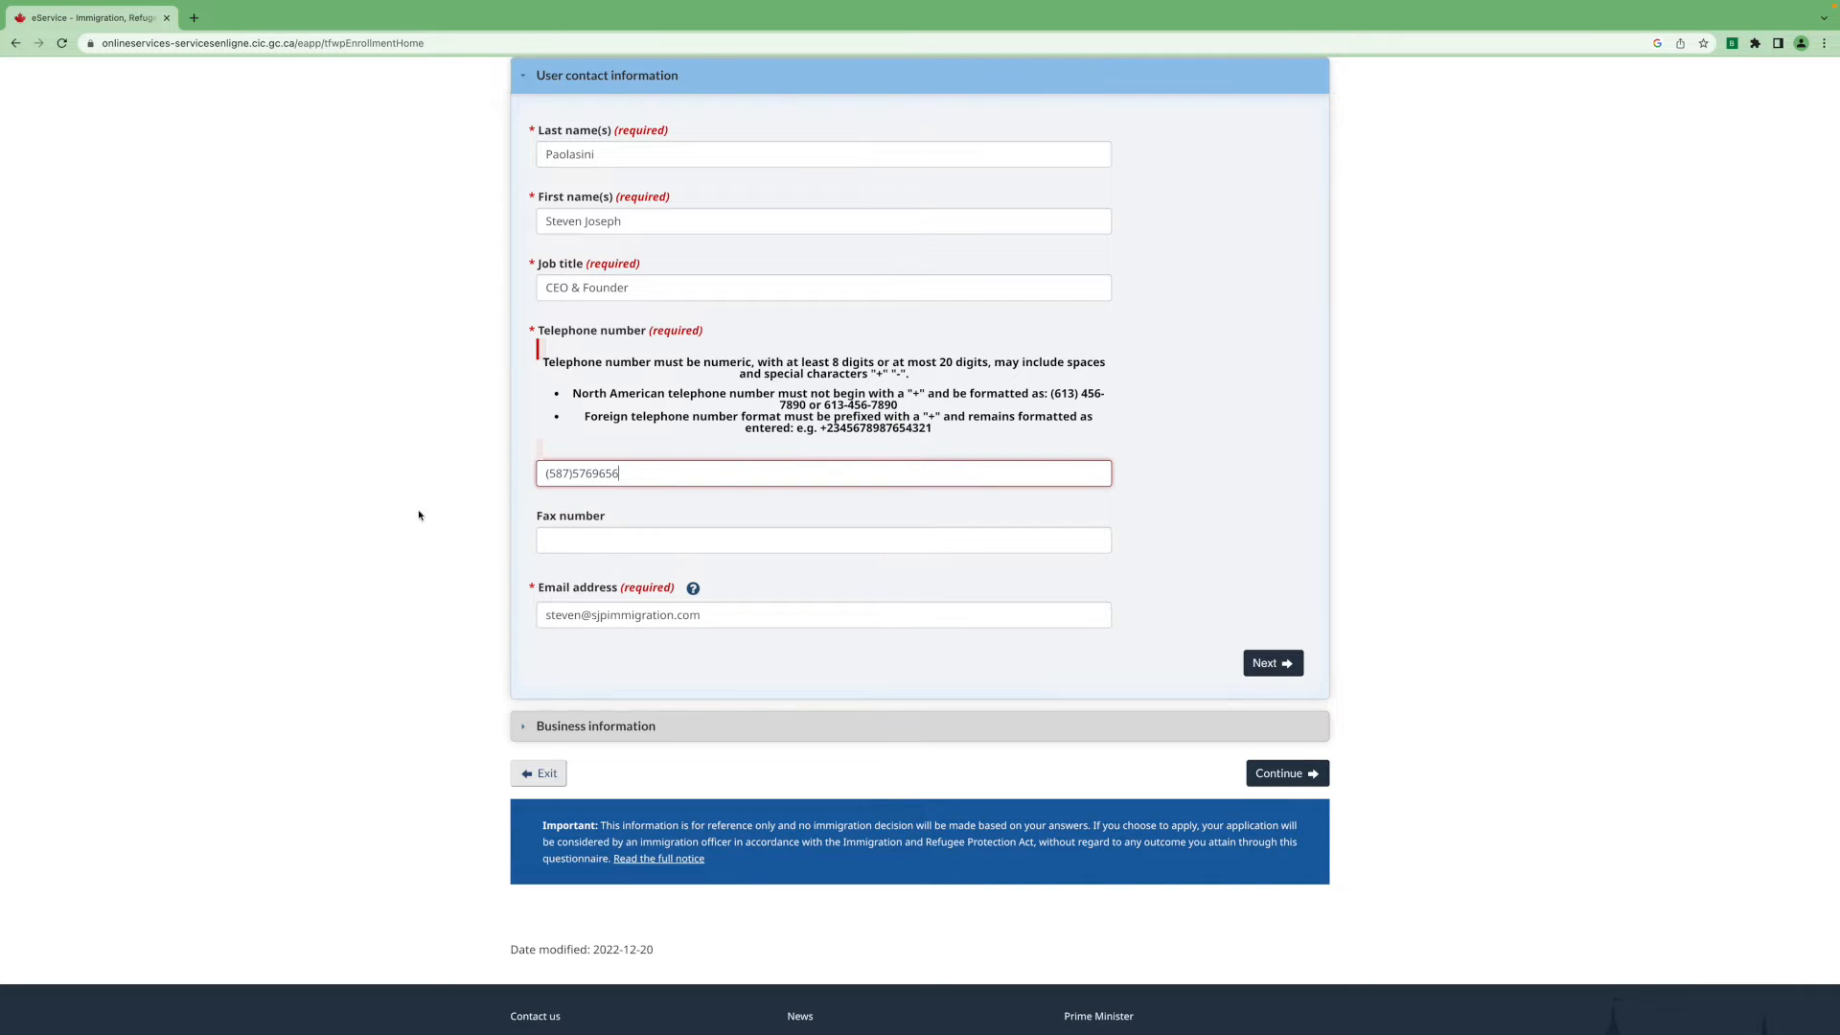
text(-)
click(572, 473)
click(1270, 661)
Submit the corrected enrolment details and choose I agree to the terms and conditions
click(1279, 617)
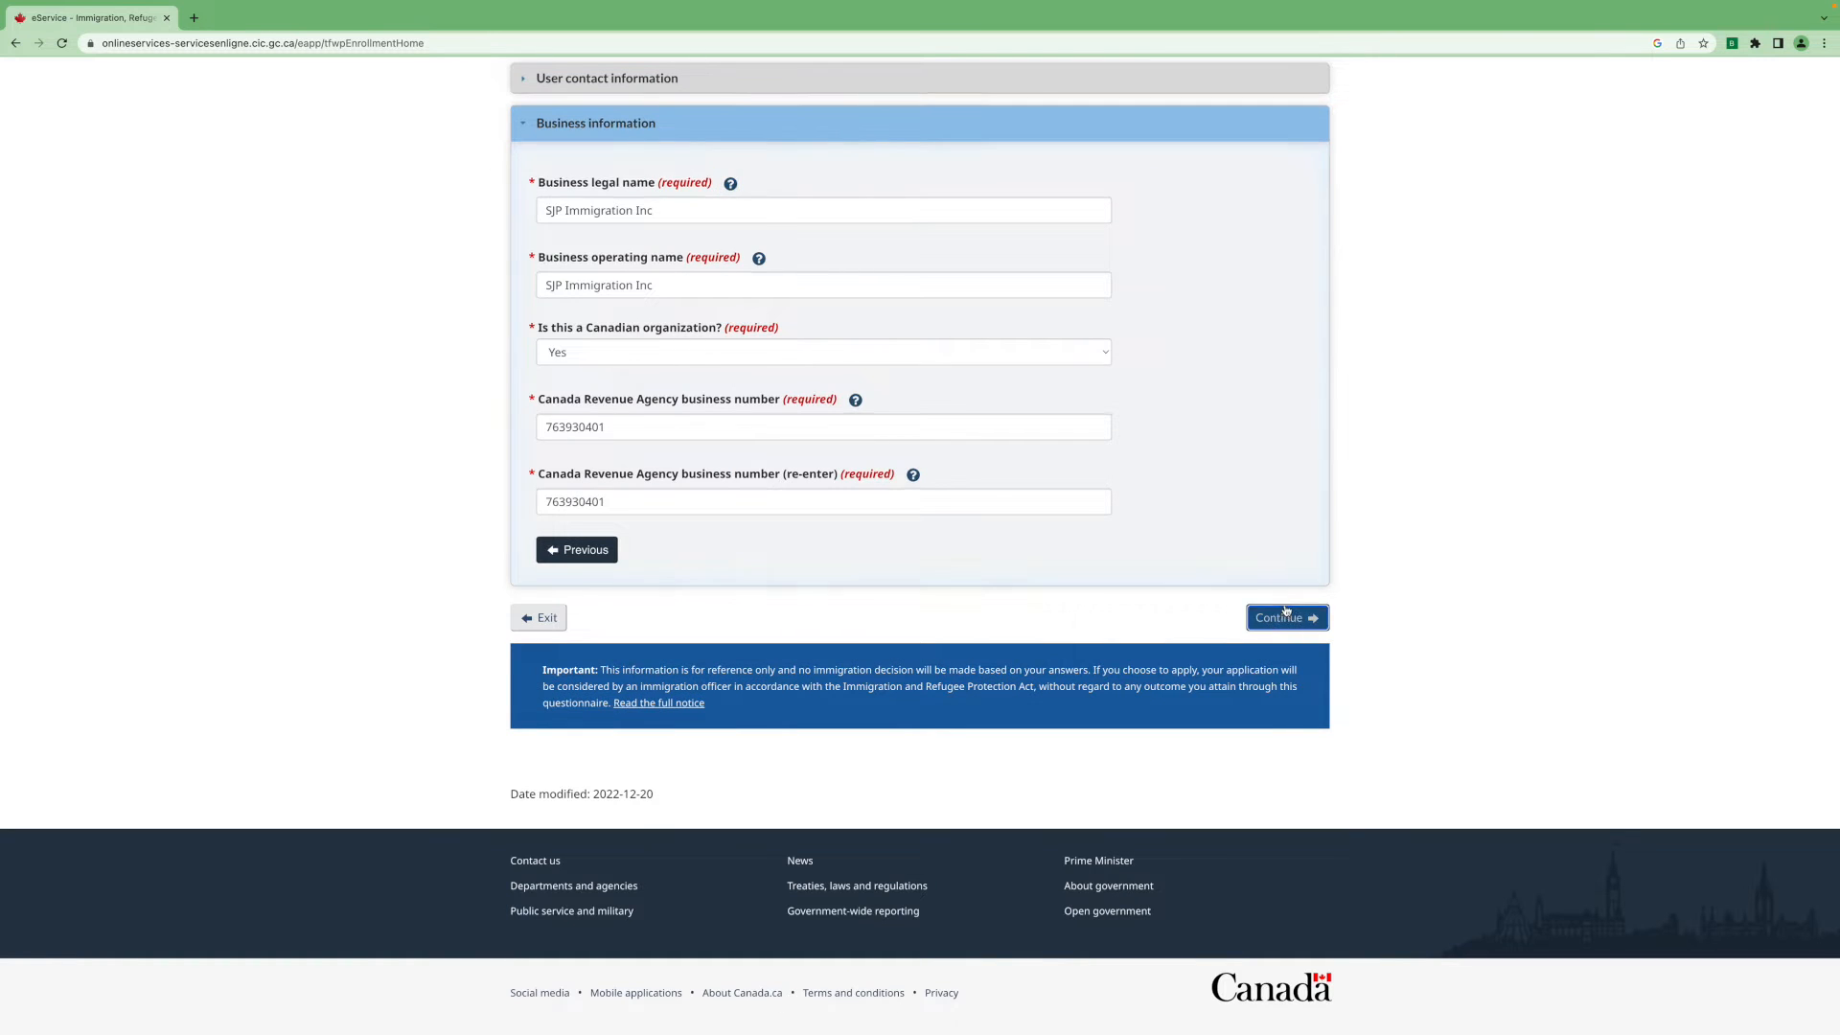
scroll(1265, 280, down, 1)
click(566, 419)
Sign the declaration with the user's given and last names and transmit the enrolment request
click(598, 545)
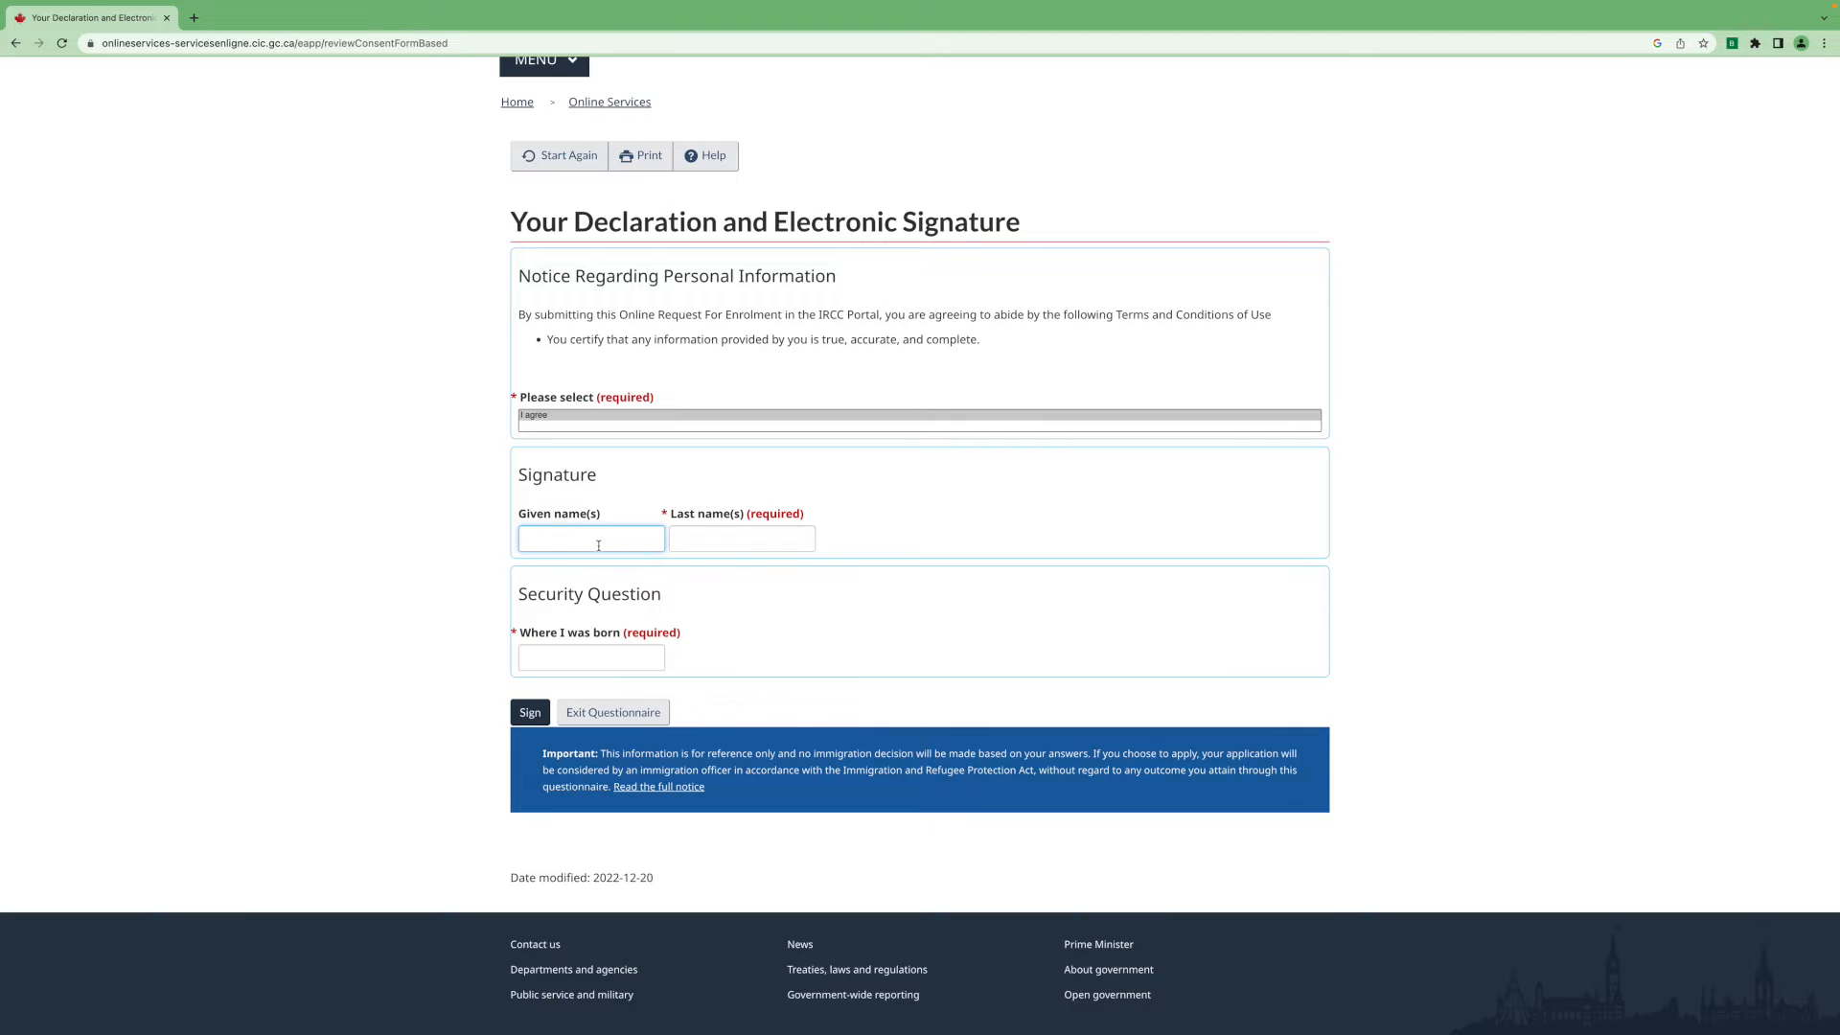
key(Tab)
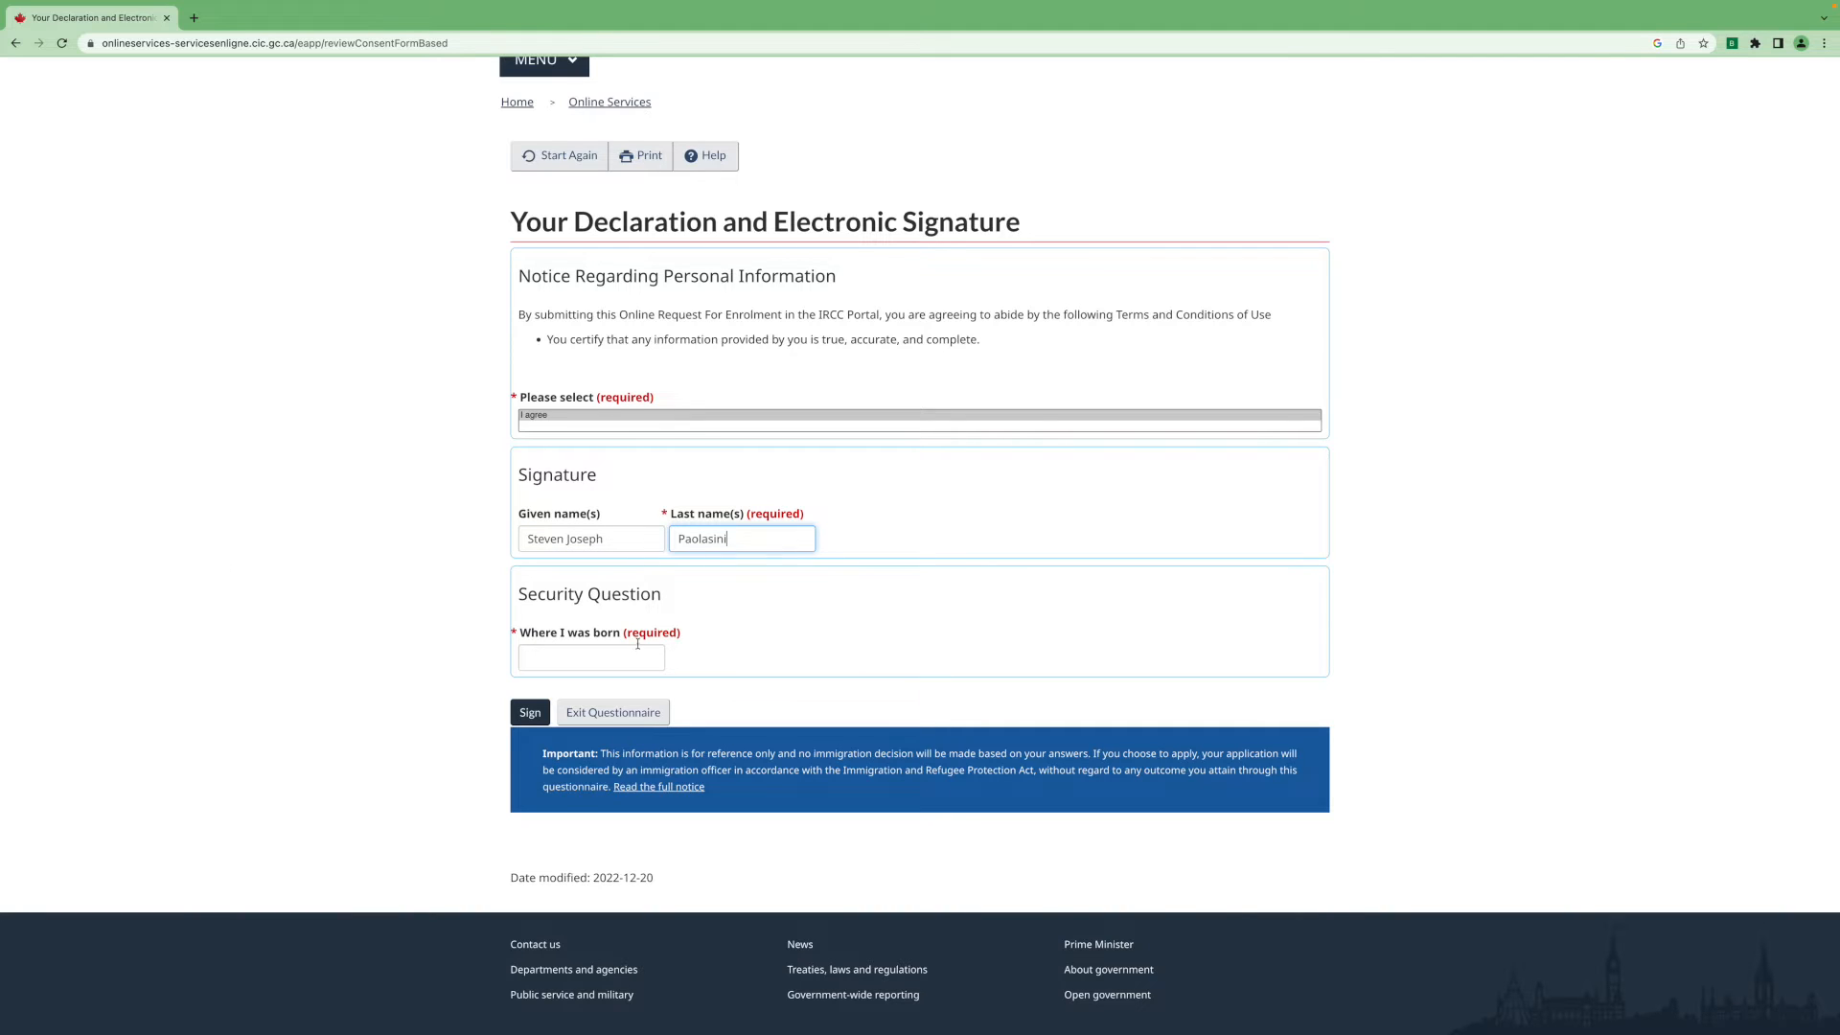
click(646, 652)
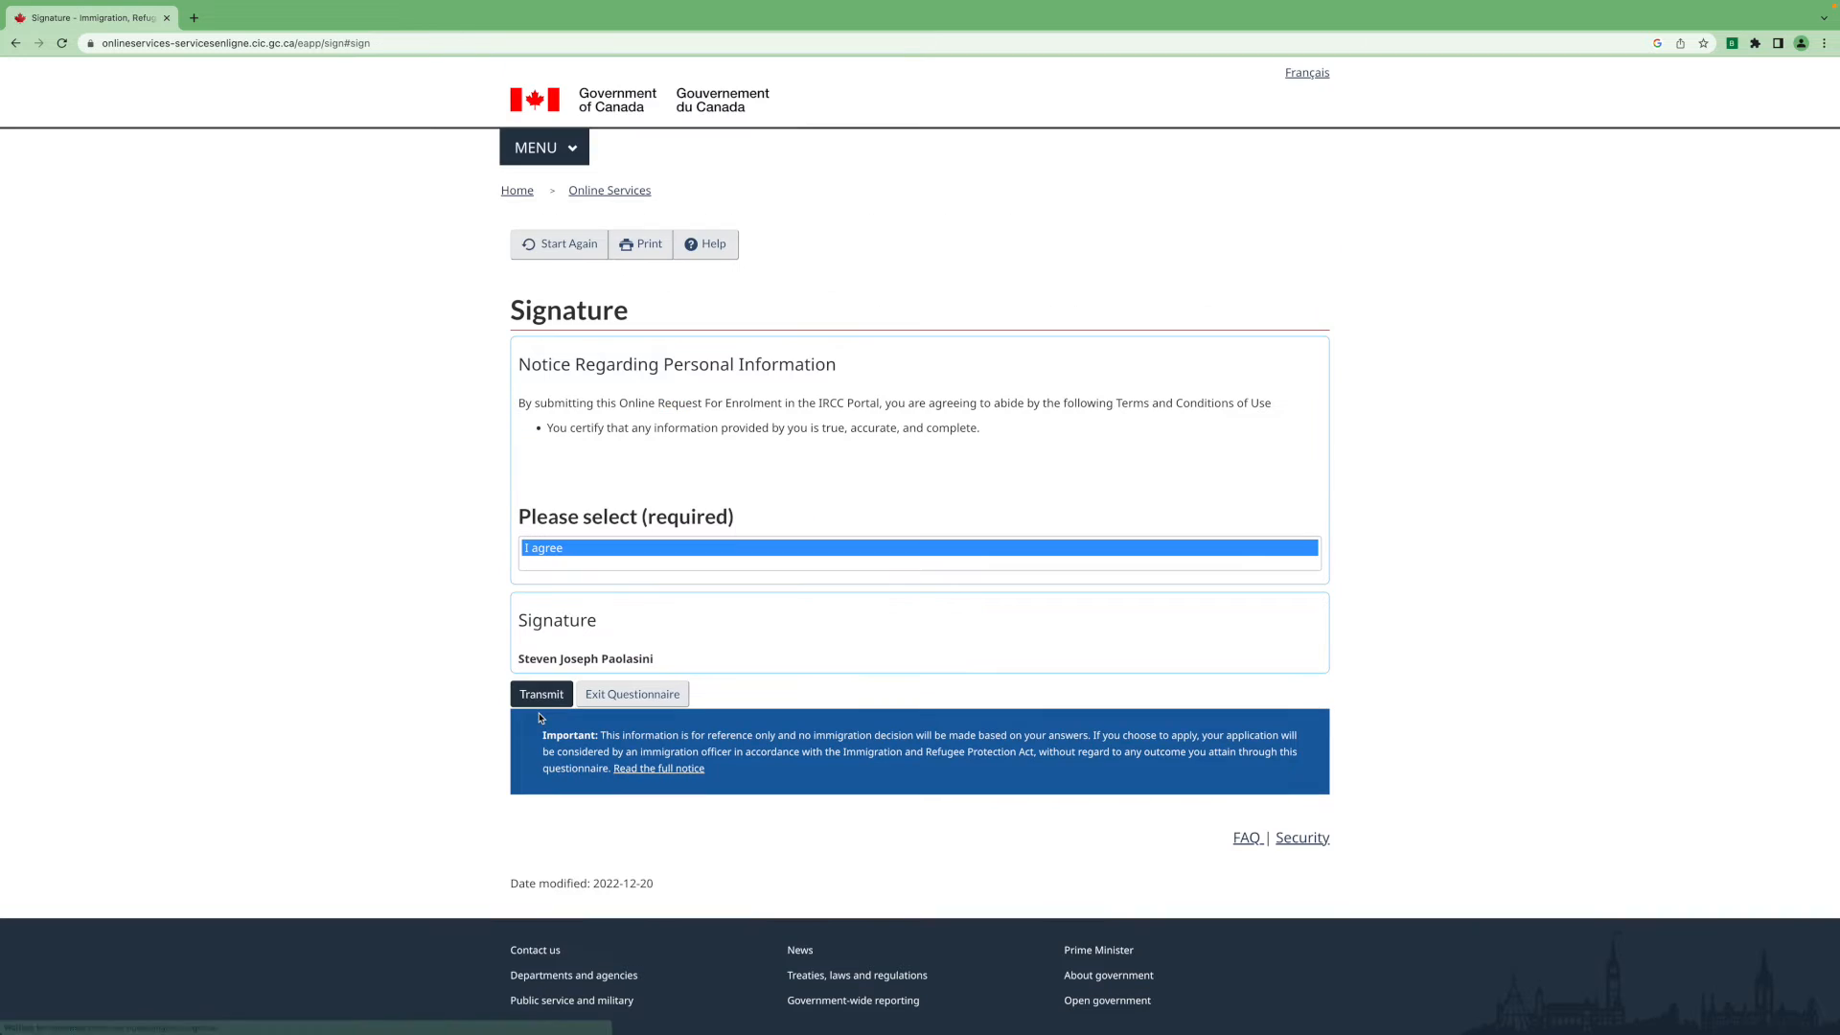
click(561, 695)
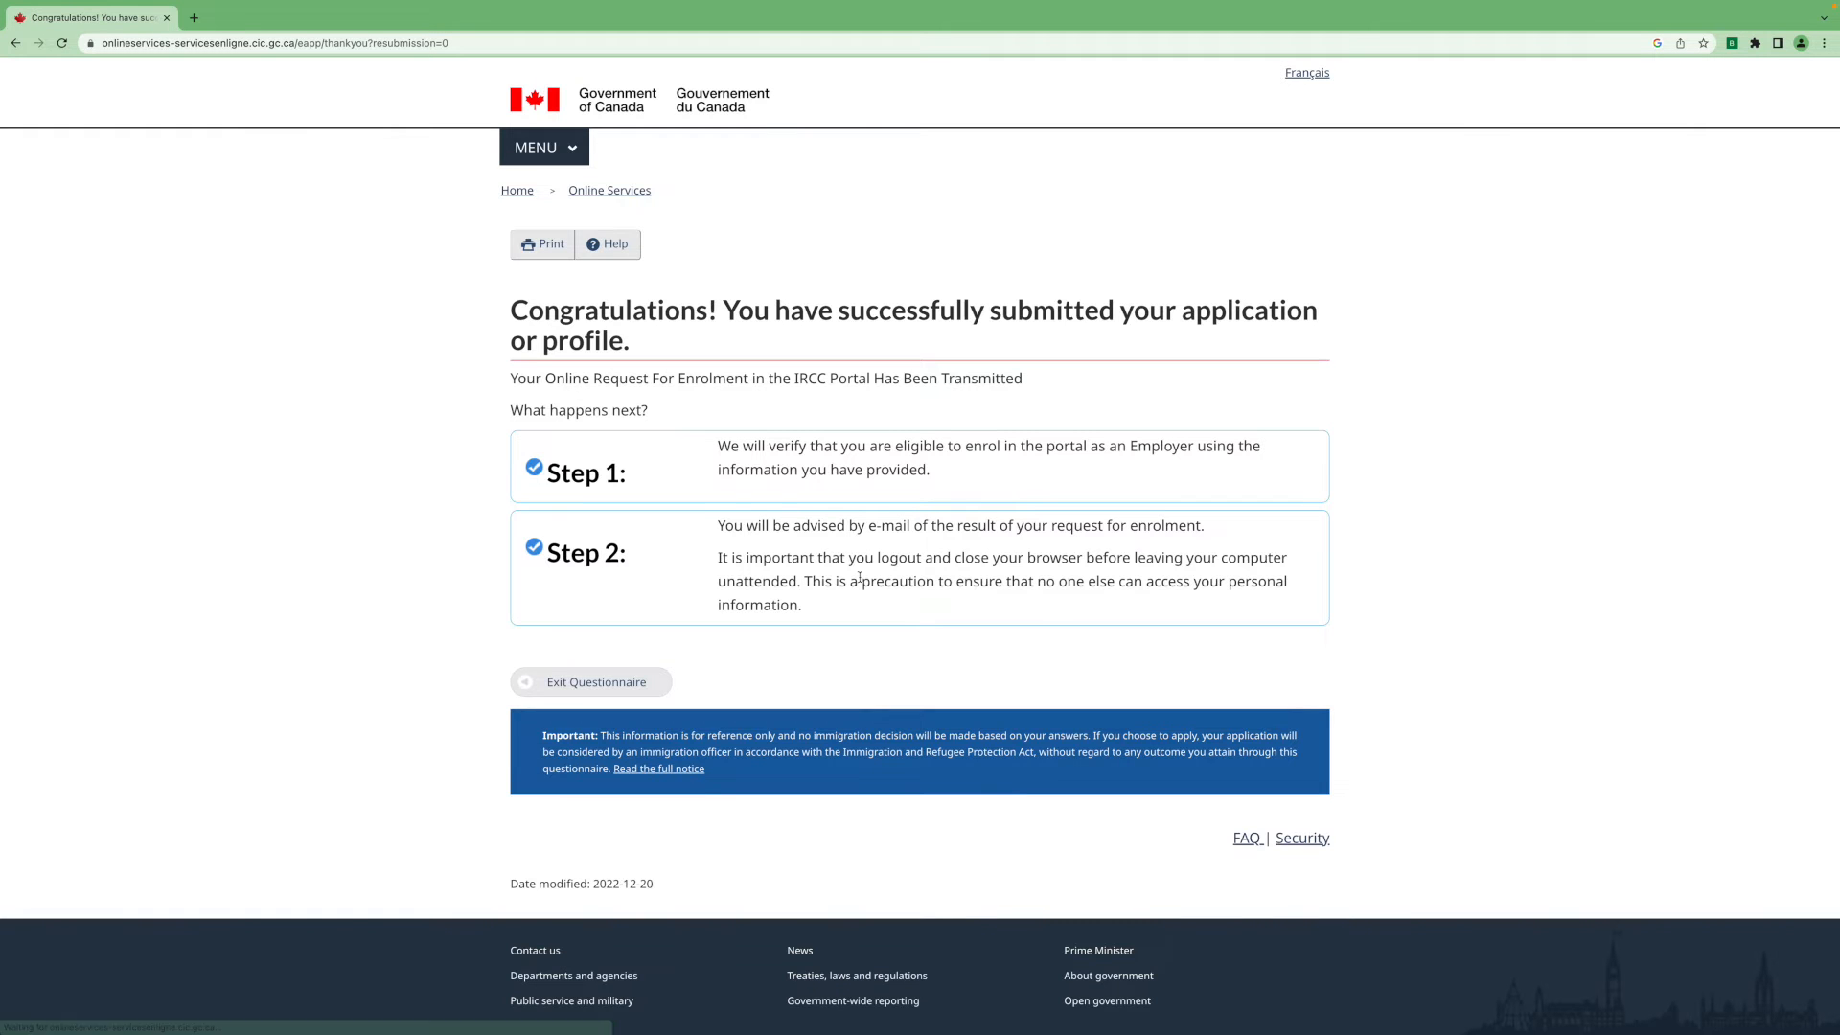
Review the enrolment confirmation page and open a new browser tab
scroll(878, 348, down, 2)
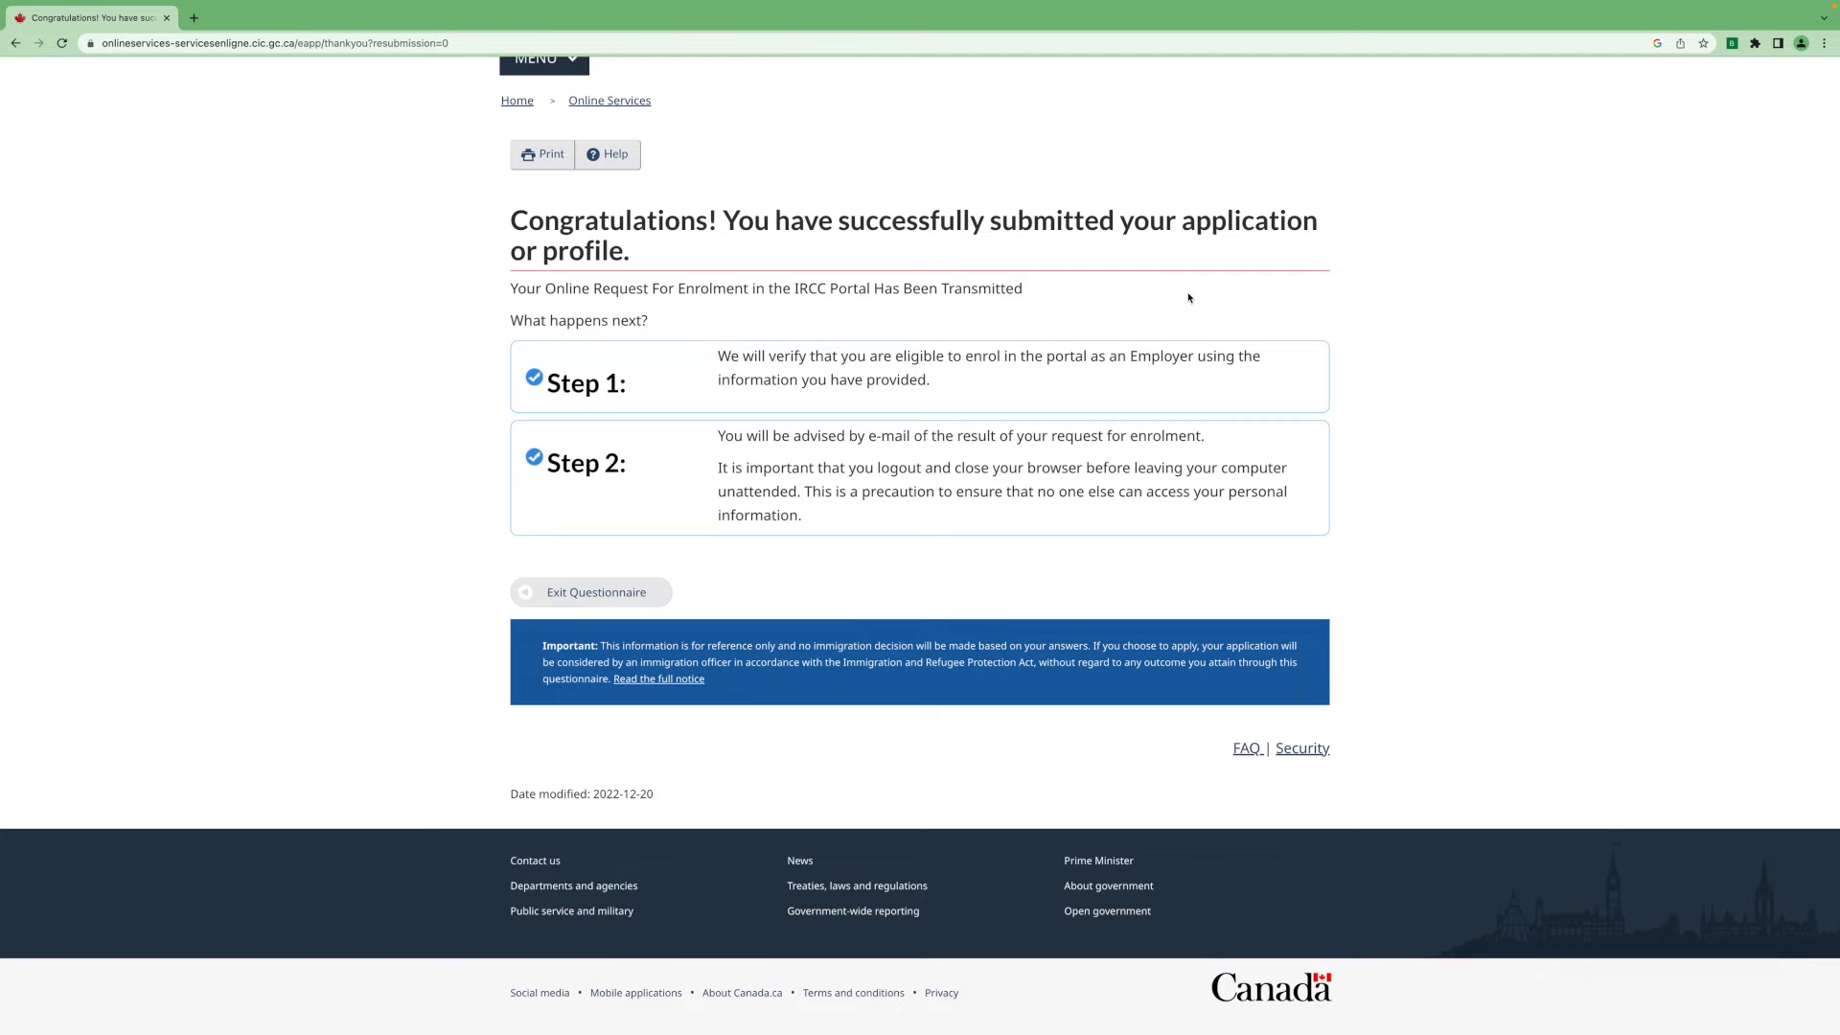
scroll(1188, 295, up, 2)
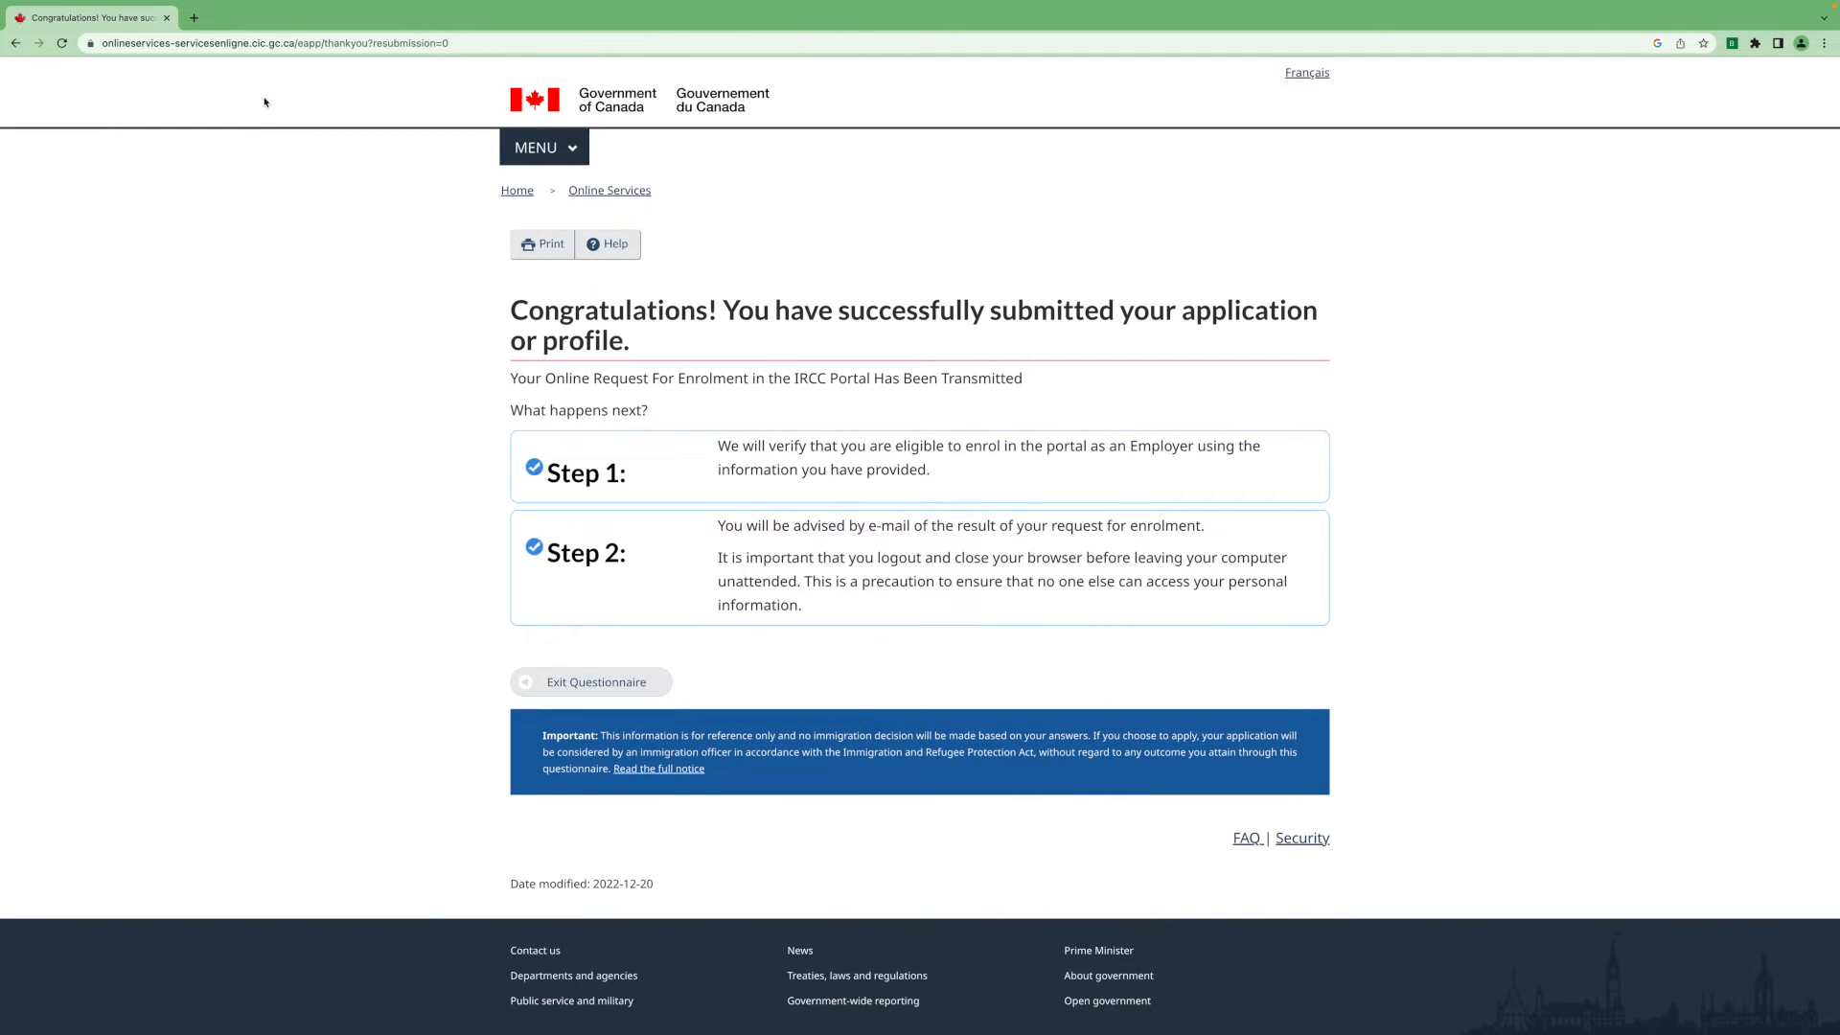
click(194, 17)
Google 'business number lookup beta' and search Canada's Business Registries for 'SJP Immigratioin Inc'
text(bus)
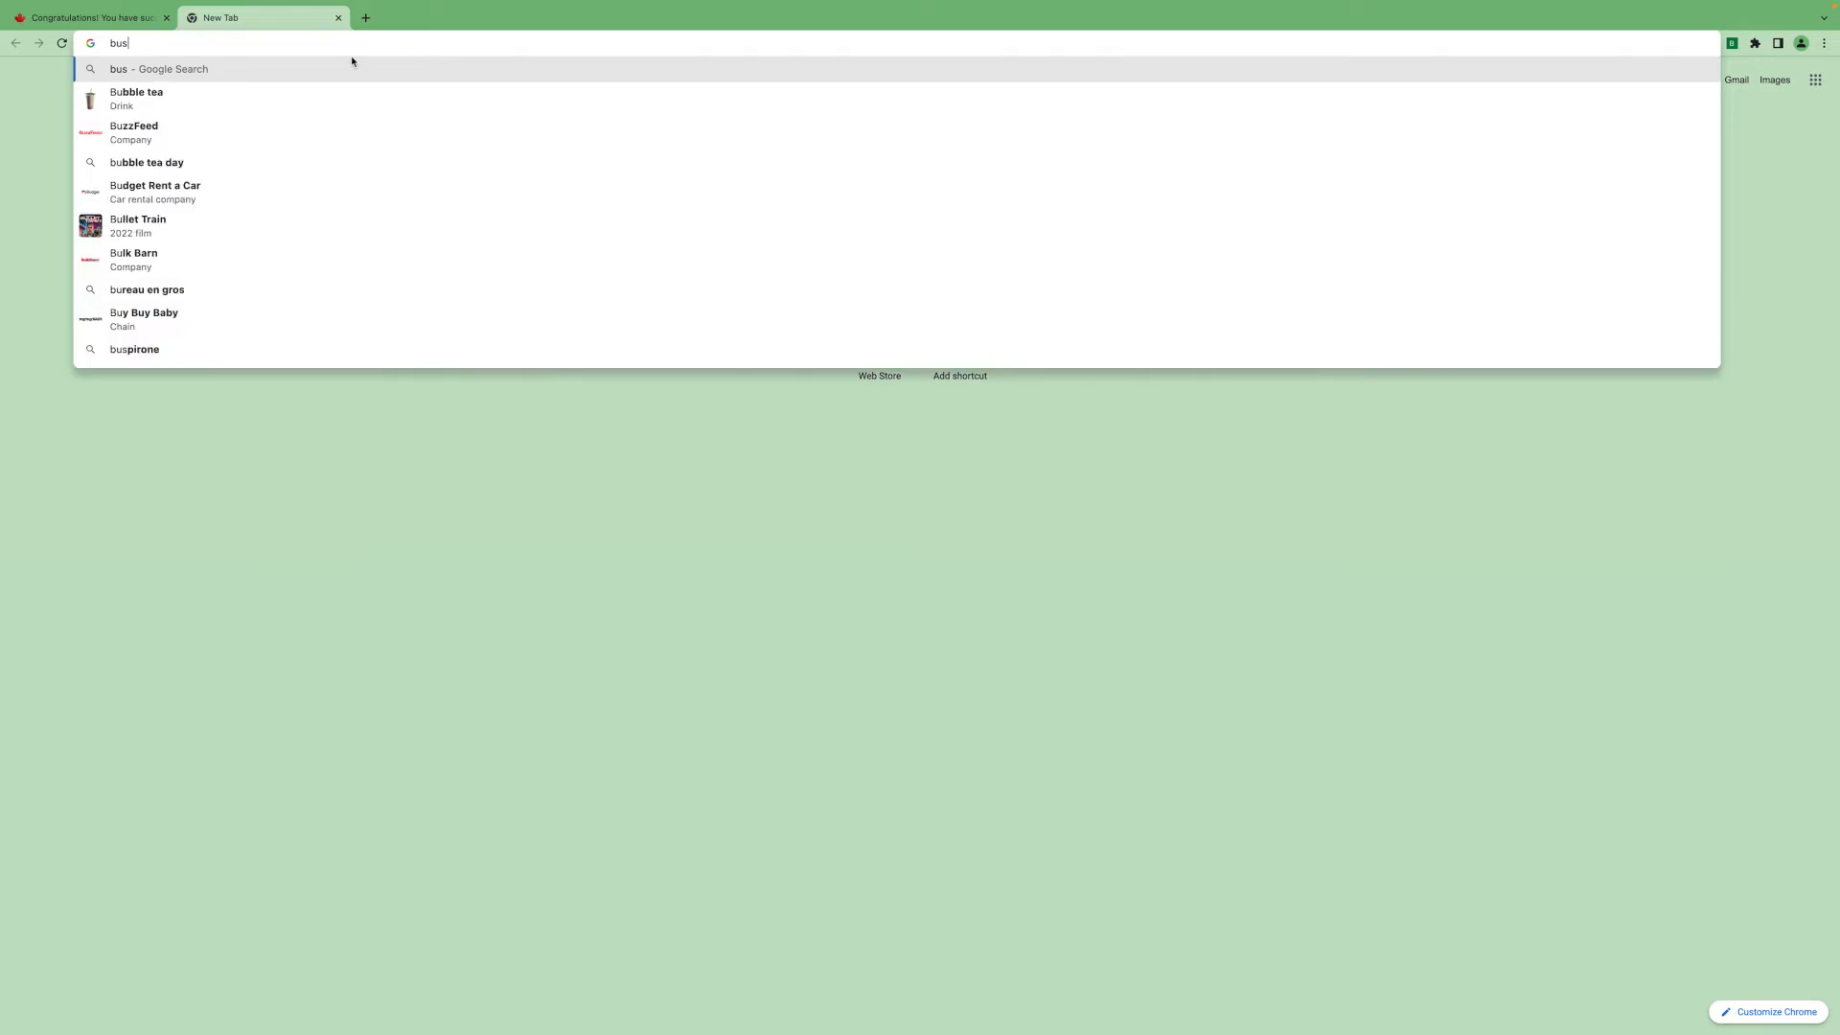
text(iness number lookup)
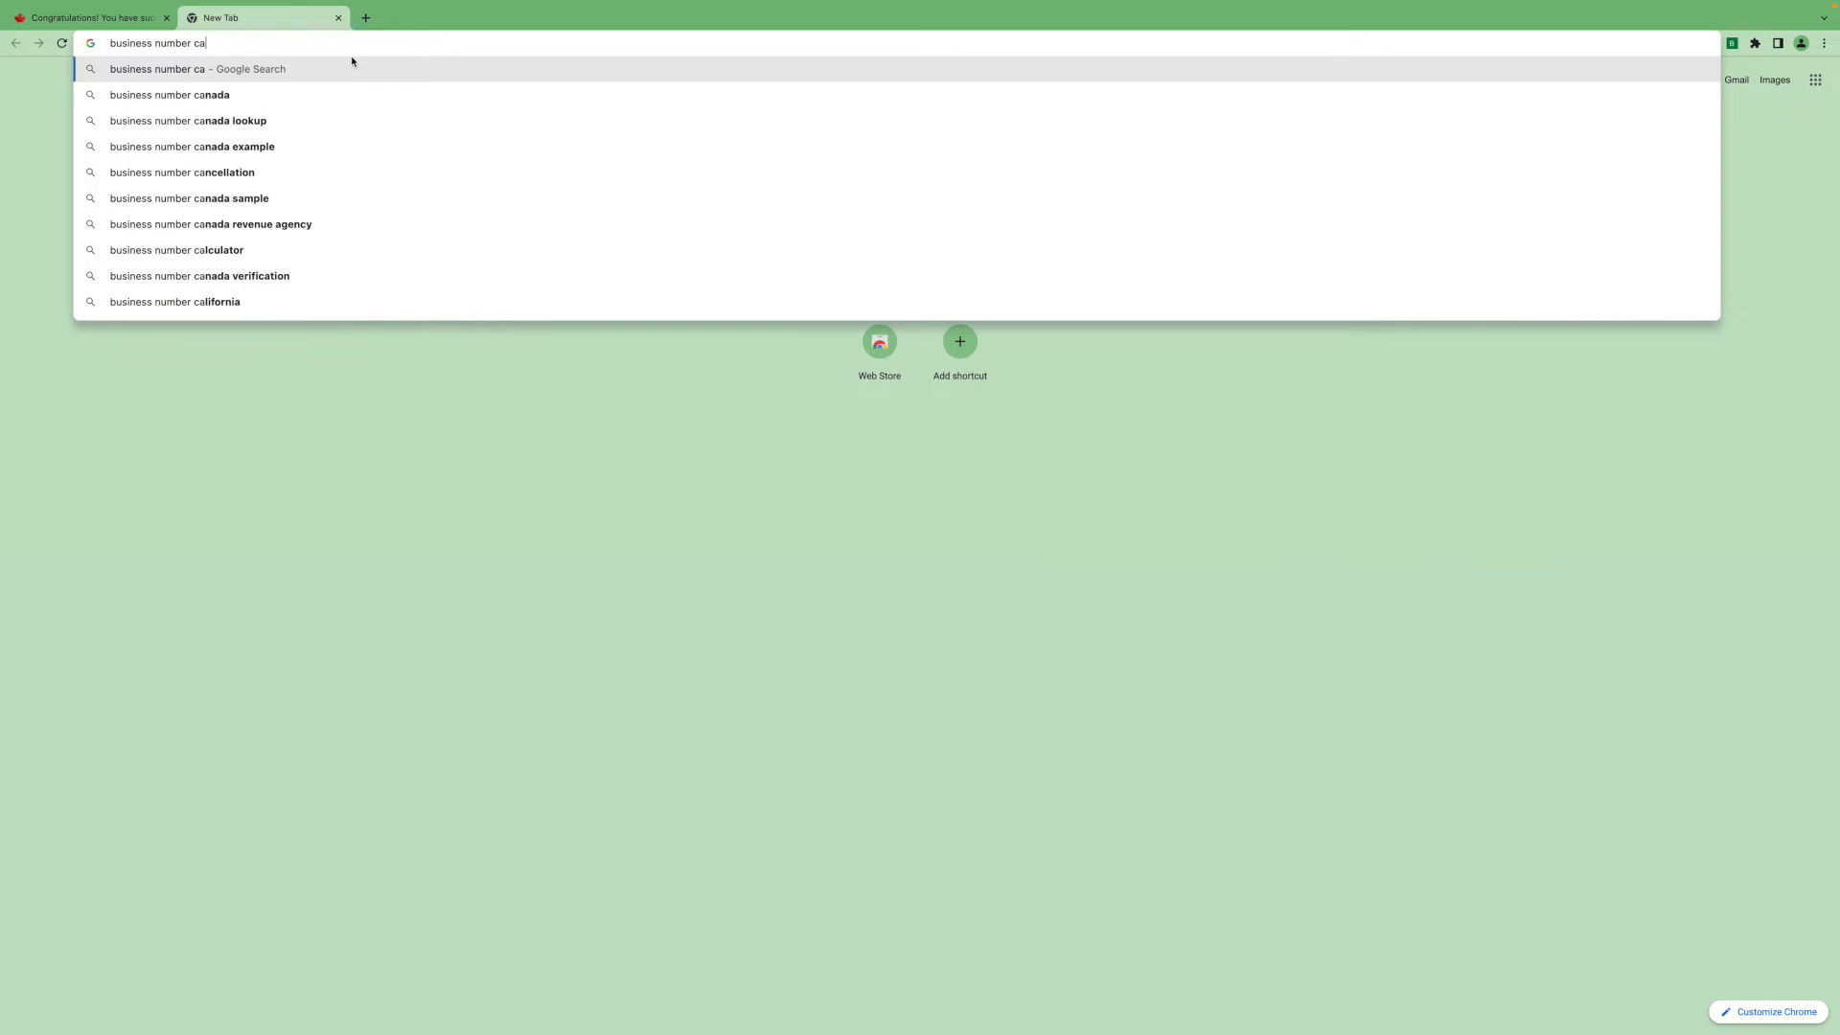
text( beta)
key(Return)
click(306, 221)
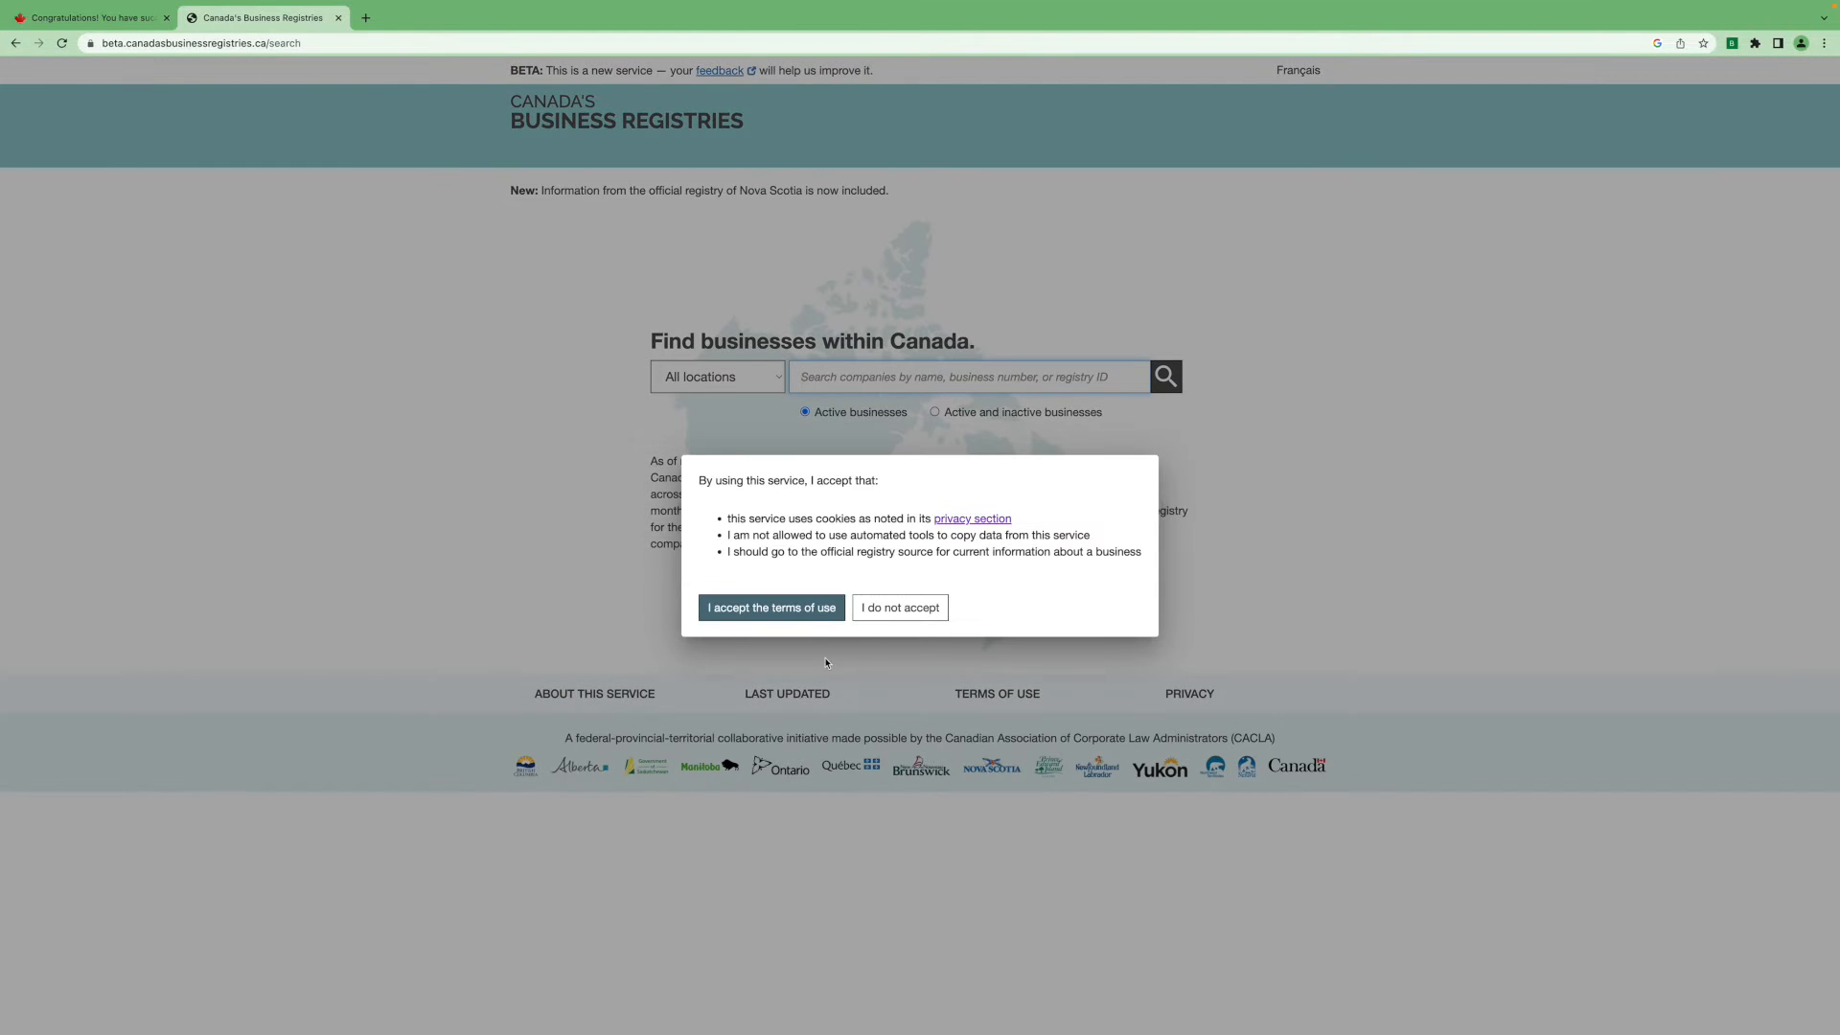
click(748, 618)
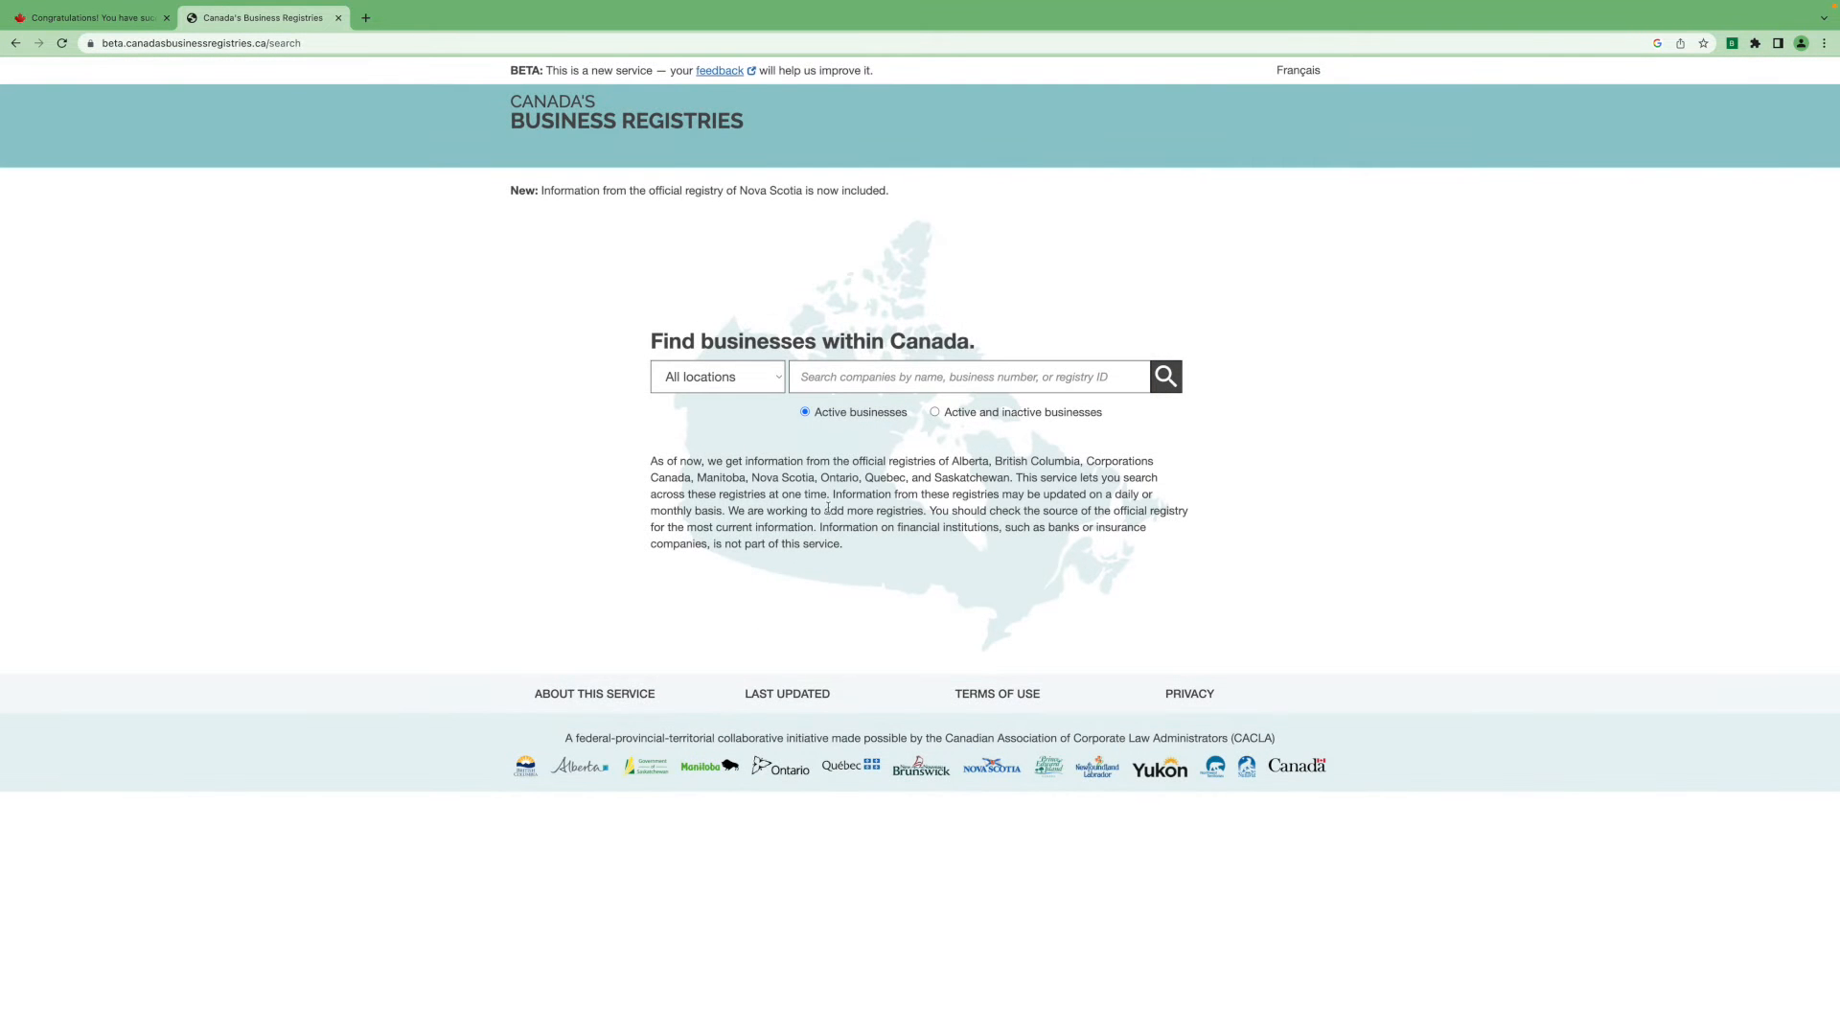
click(855, 370)
text(SJP I)
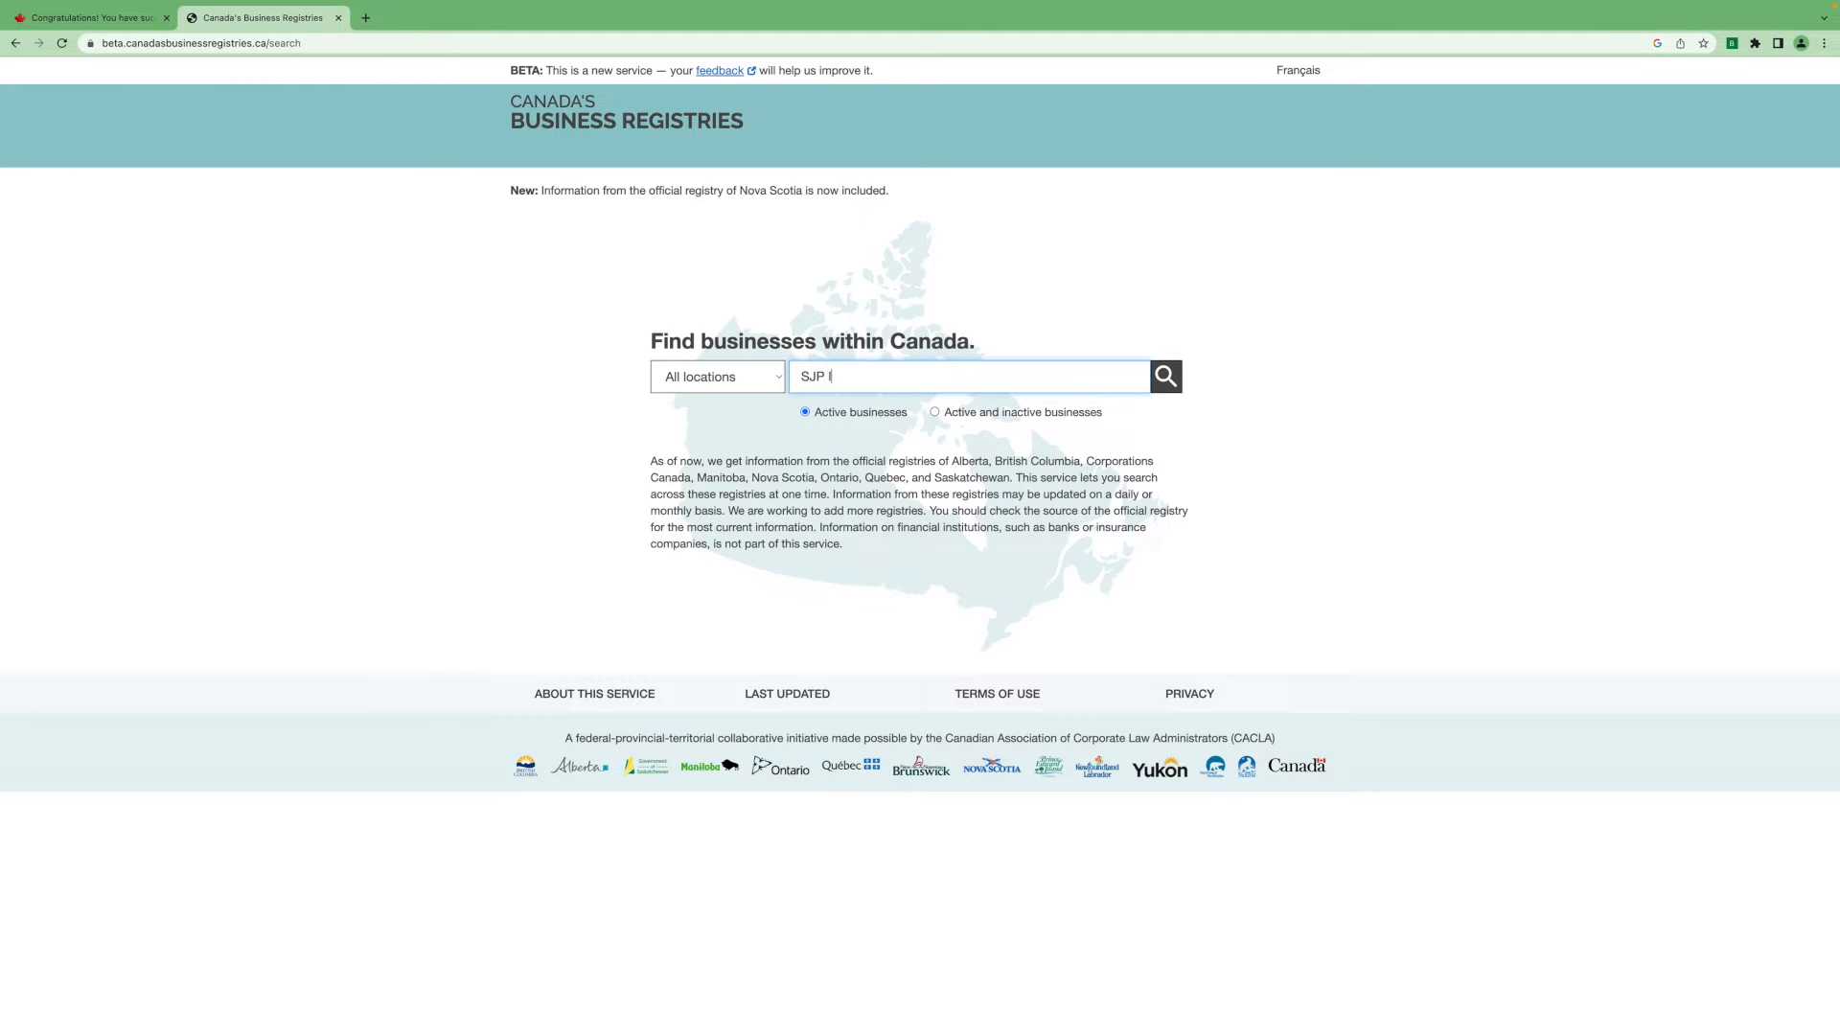
text(mmigratioin Inc.)
click(1167, 388)
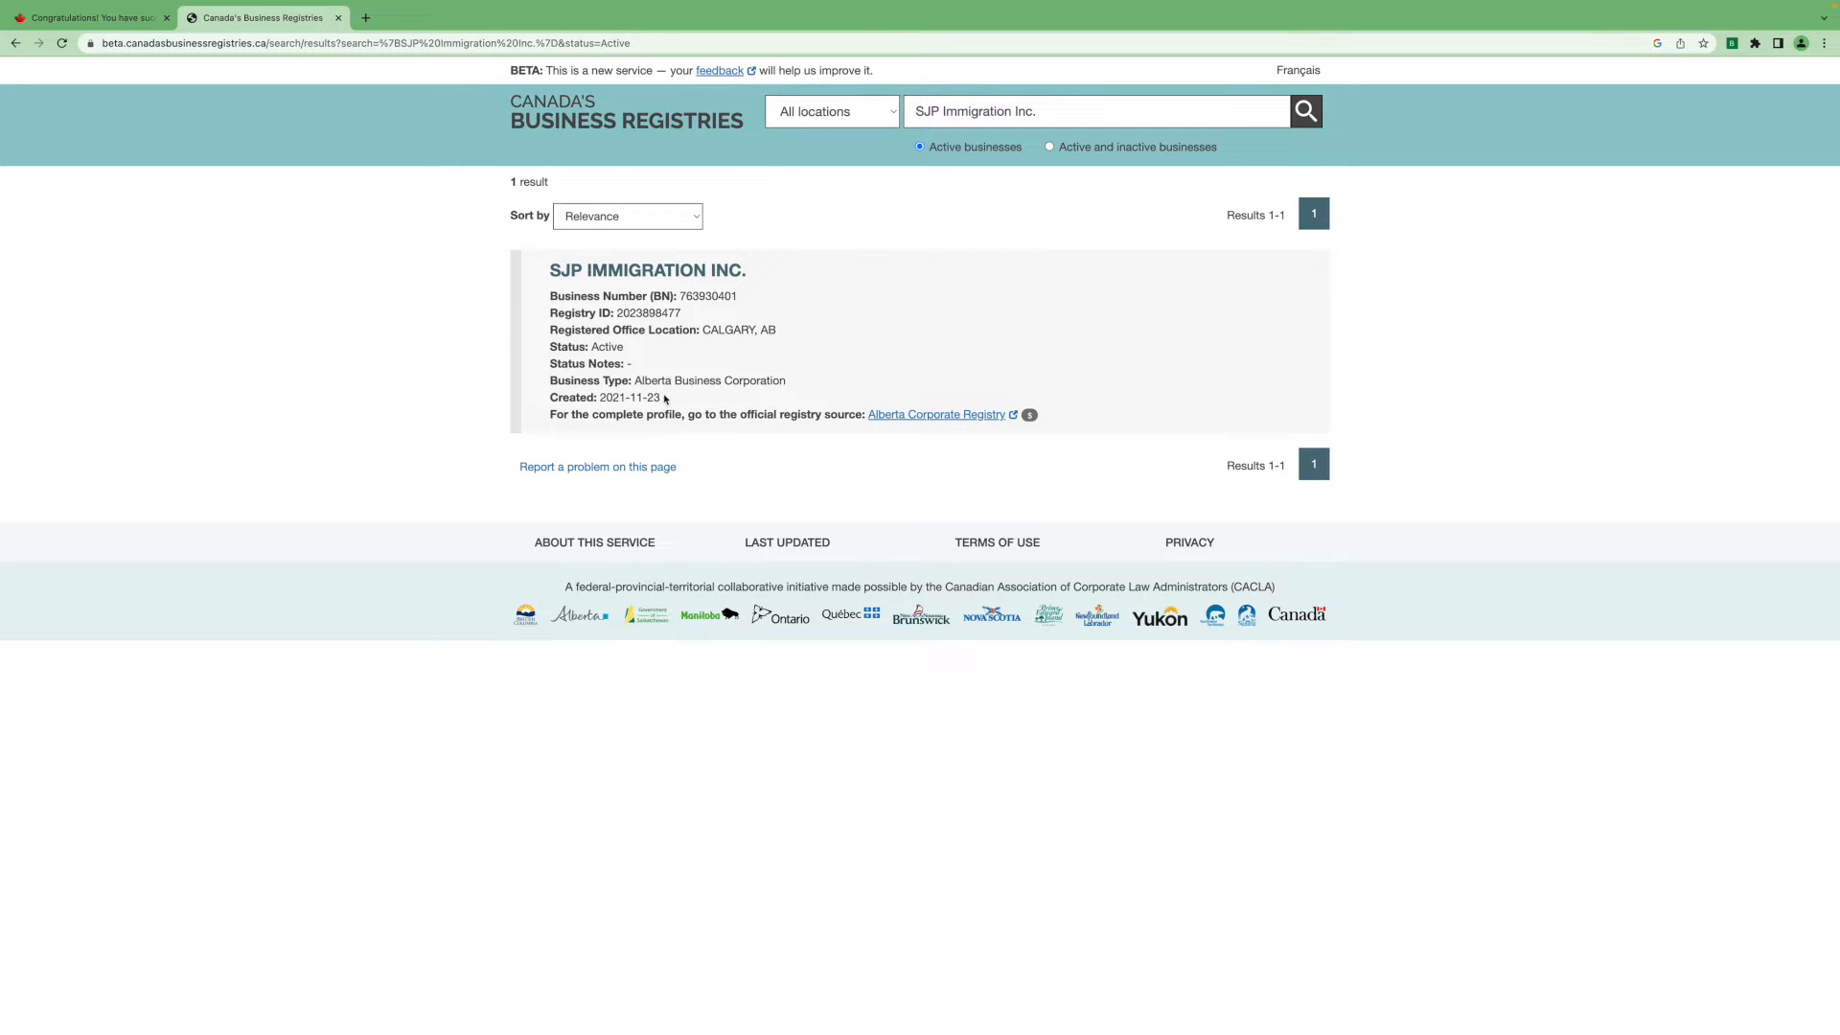
Highlight the result's business number, business type and registered office location
click(747, 301)
drag(682, 295, 855, 299)
click(856, 300)
drag(673, 381, 798, 383)
click(867, 380)
drag(613, 347, 819, 328)
click(821, 328)
drag(679, 295, 877, 300)
click(884, 300)
Exit the enrolment questionnaire and return to the portal account home listing Employer Portal Enrolment
click(91, 48)
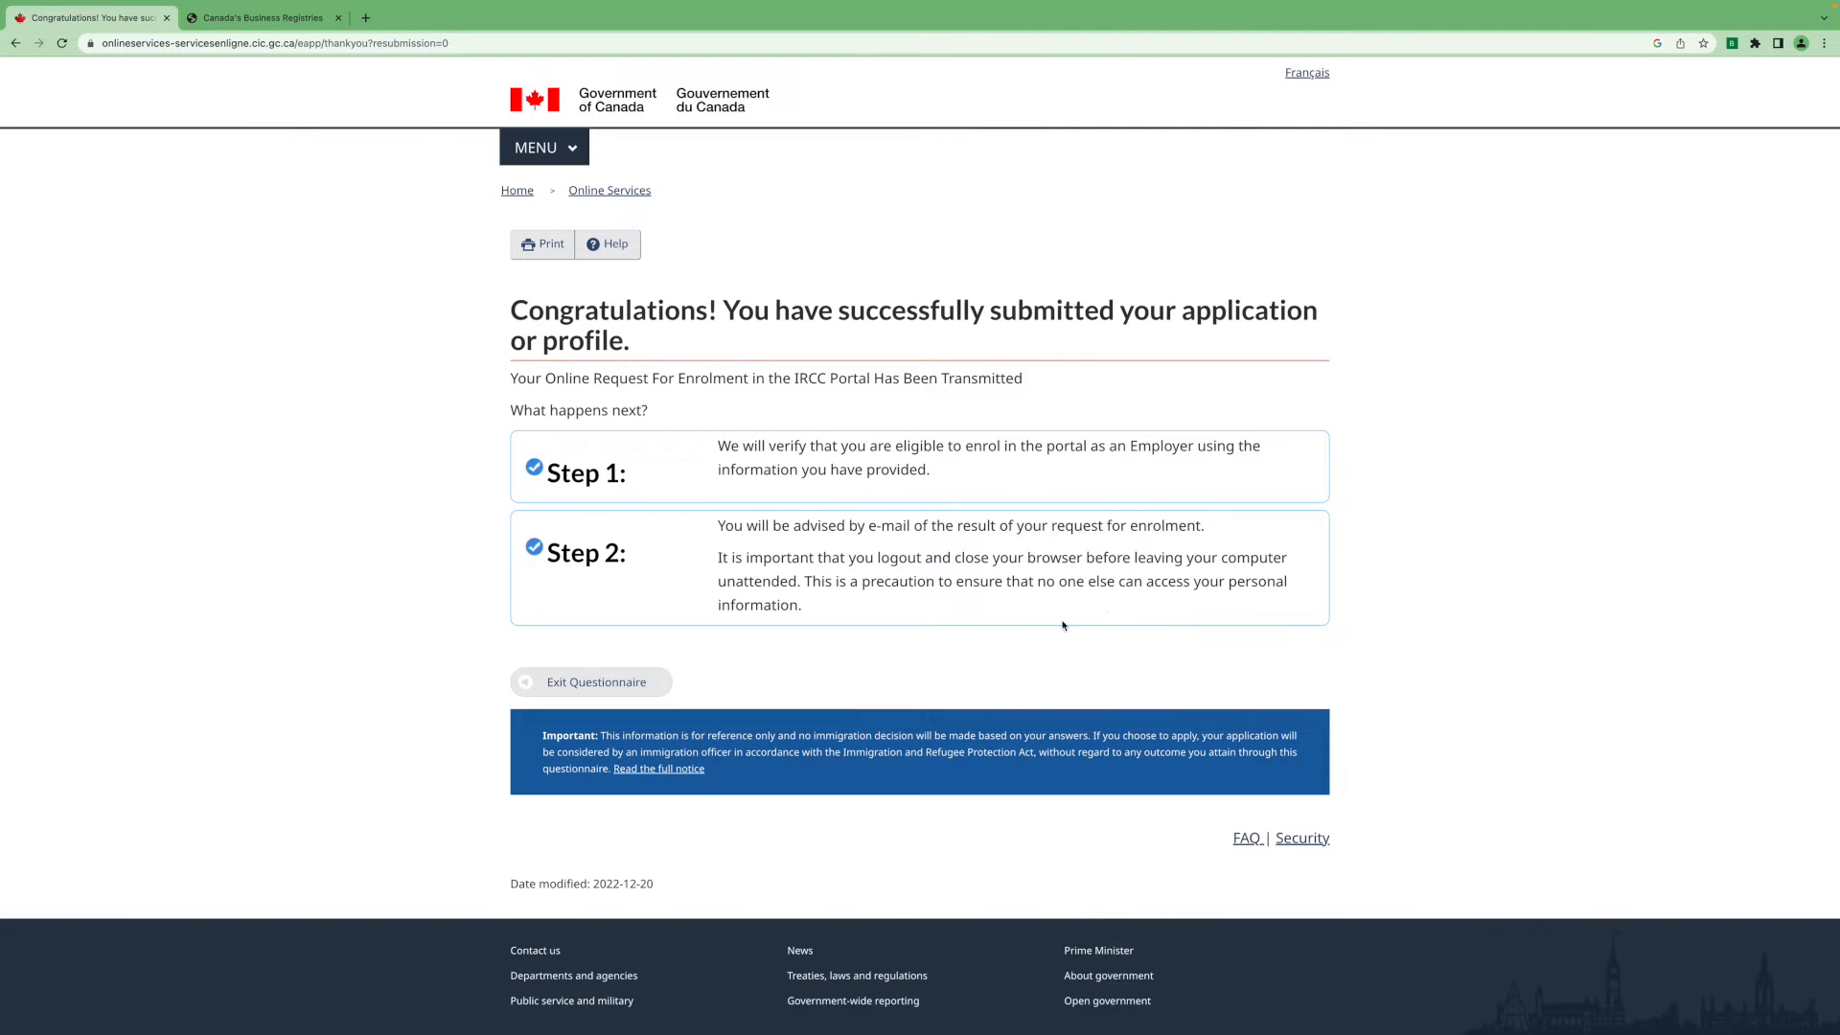
click(595, 673)
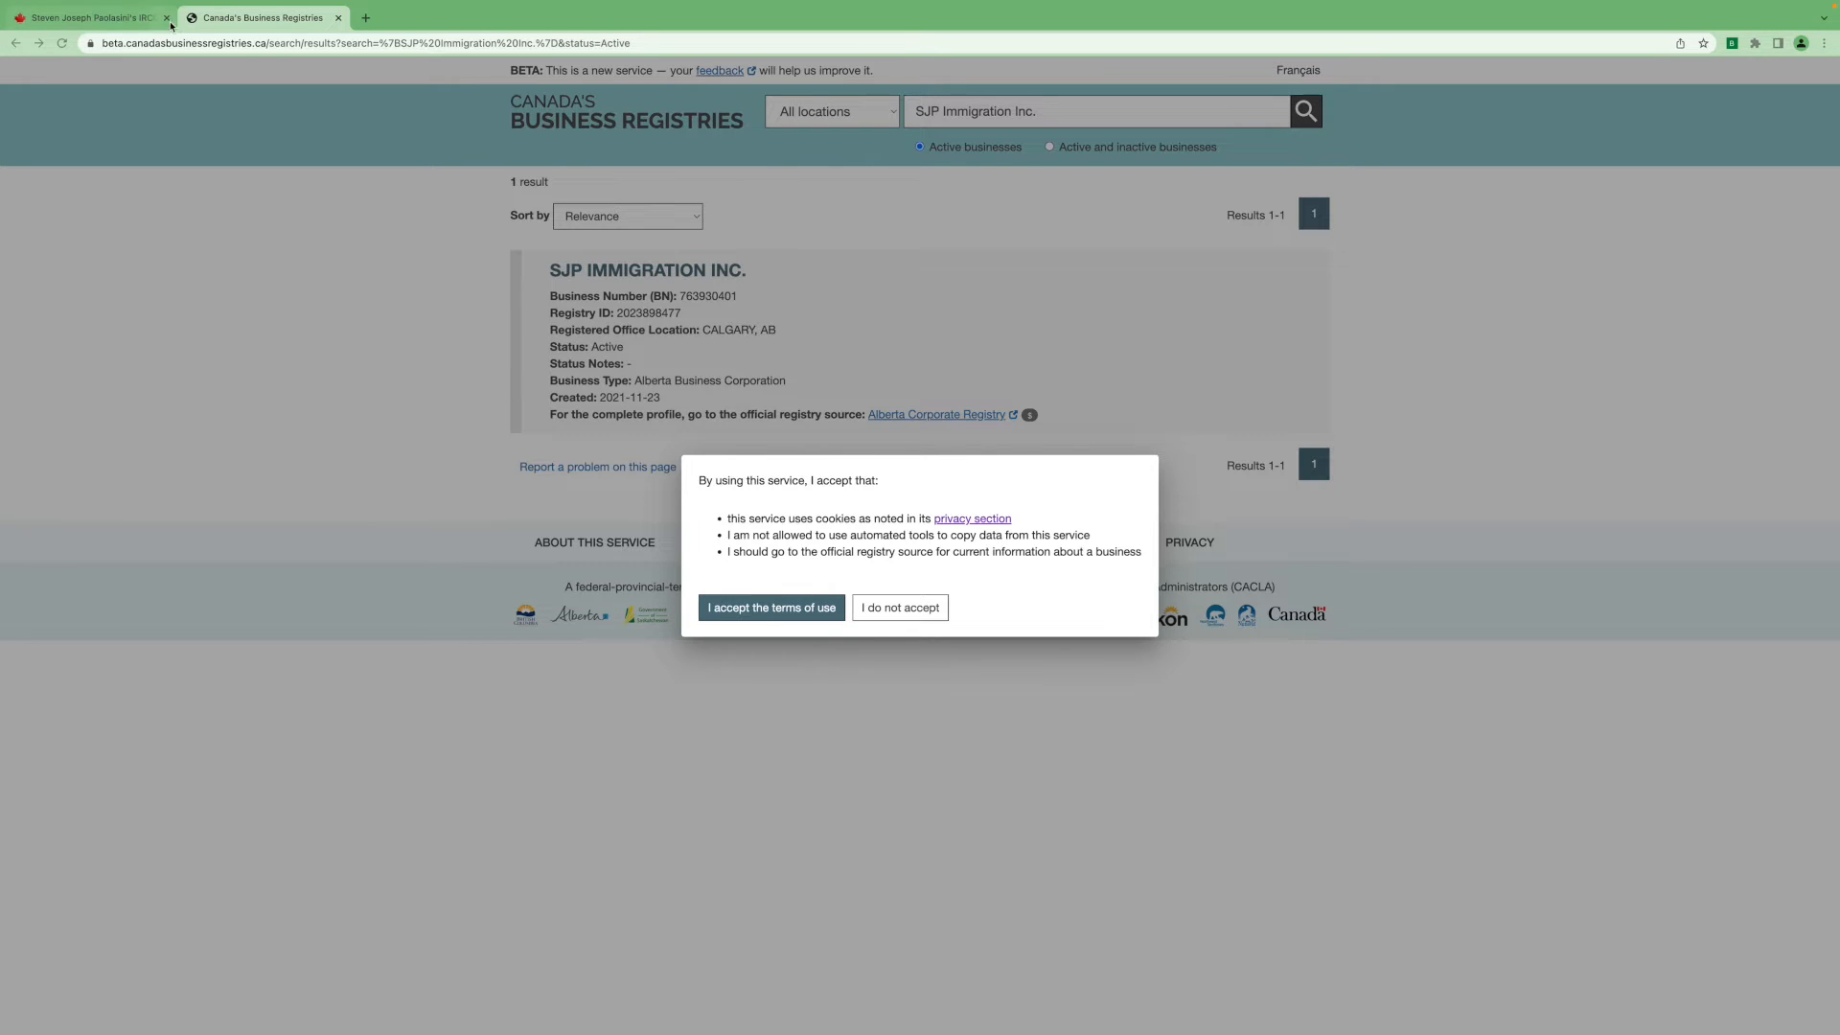
click(125, 21)
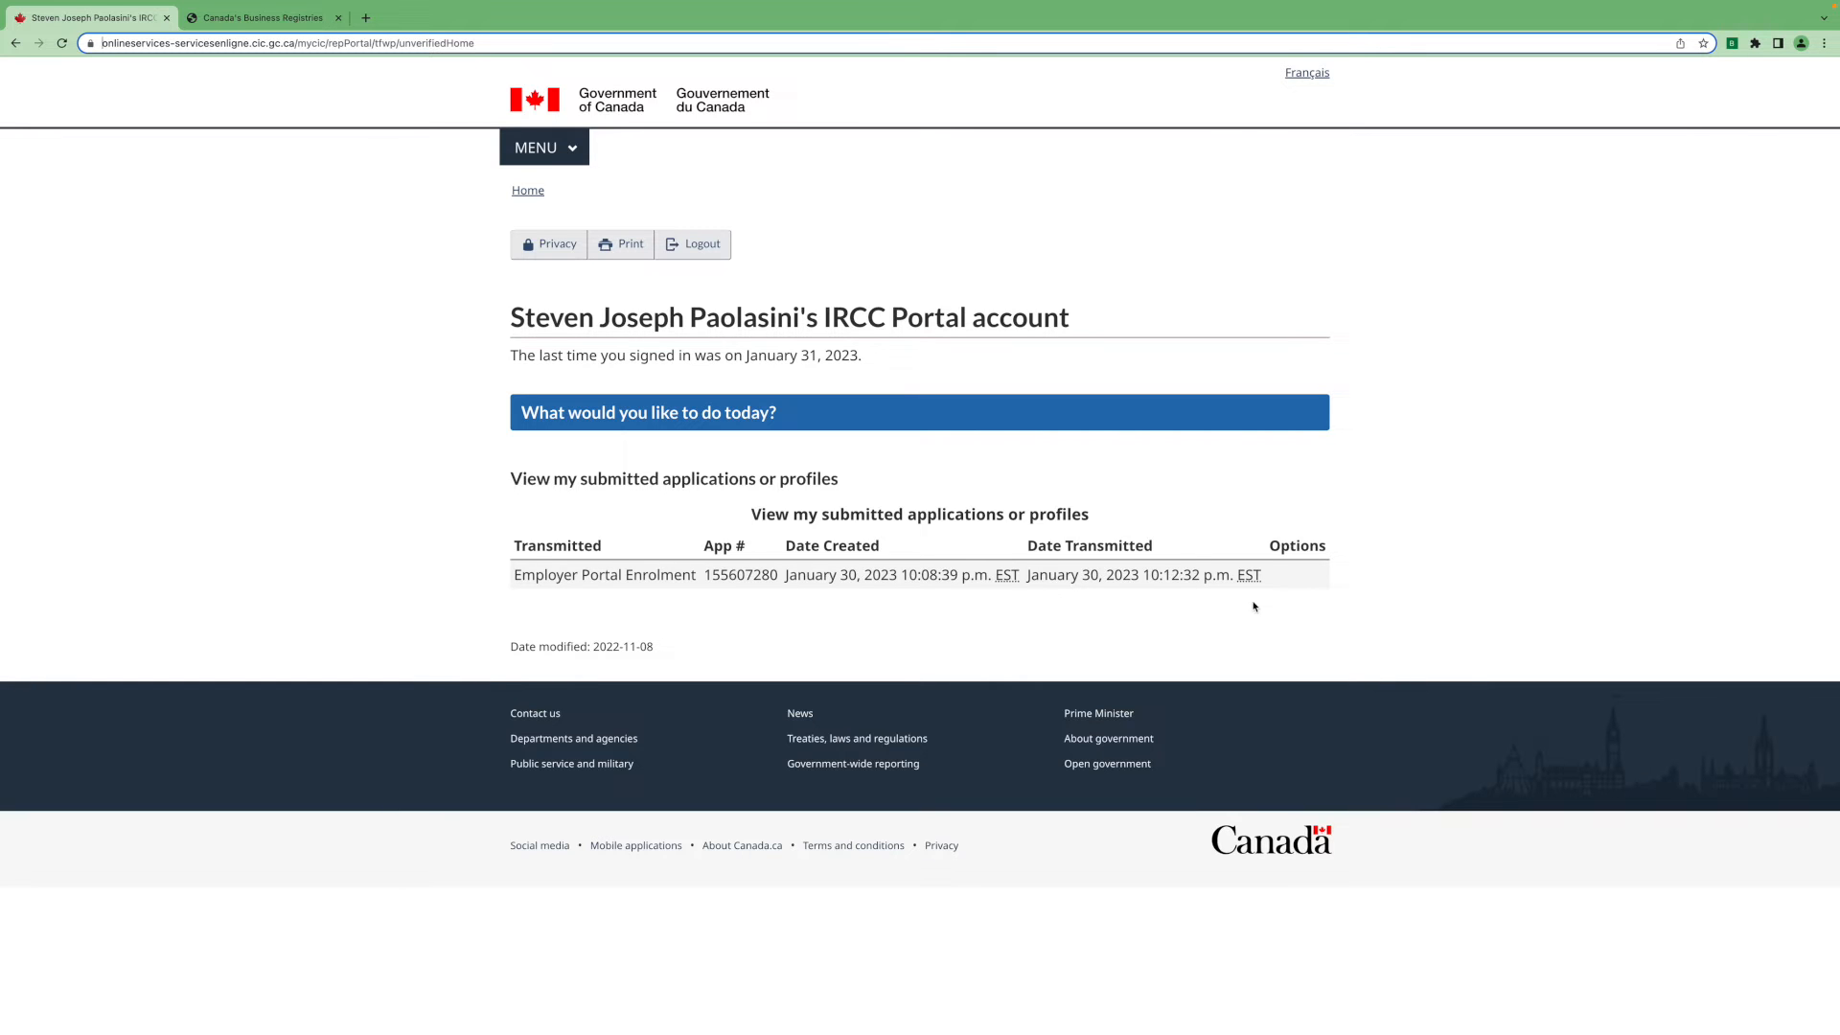
Search for the Employer Portal and open its Canada.ca page after the session expired
click(51, 44)
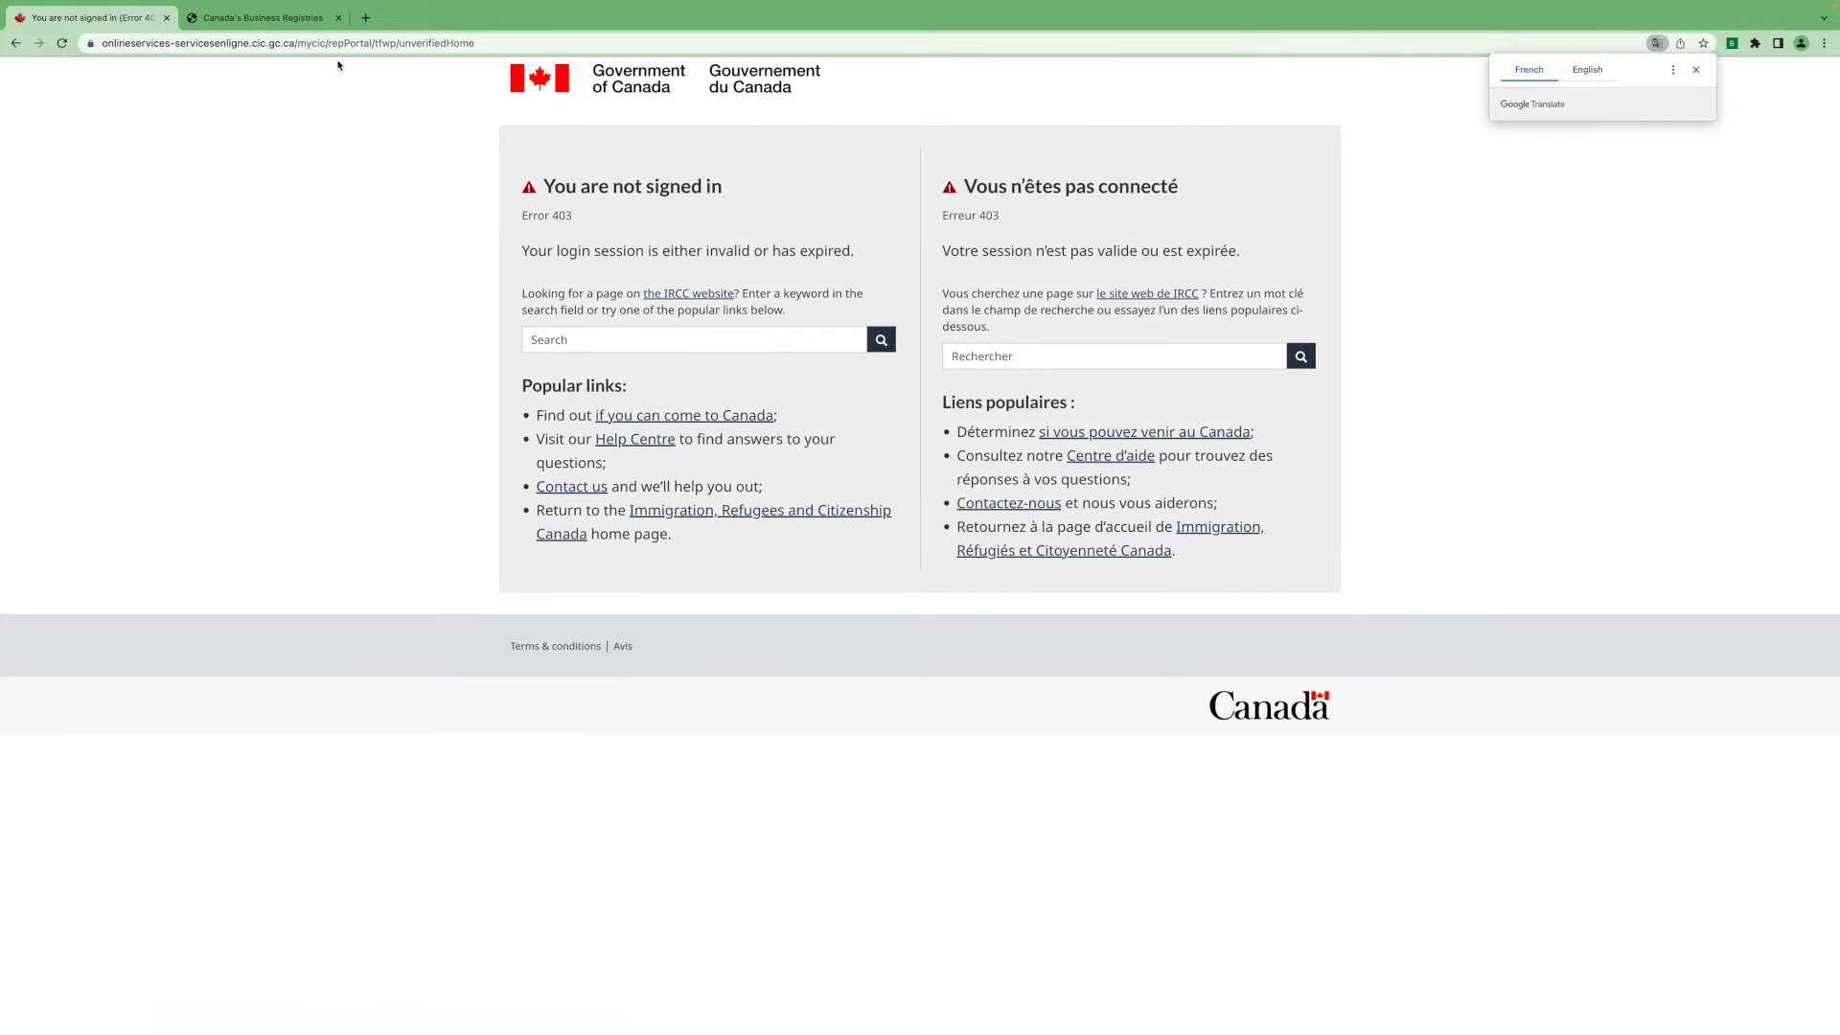
click(14, 43)
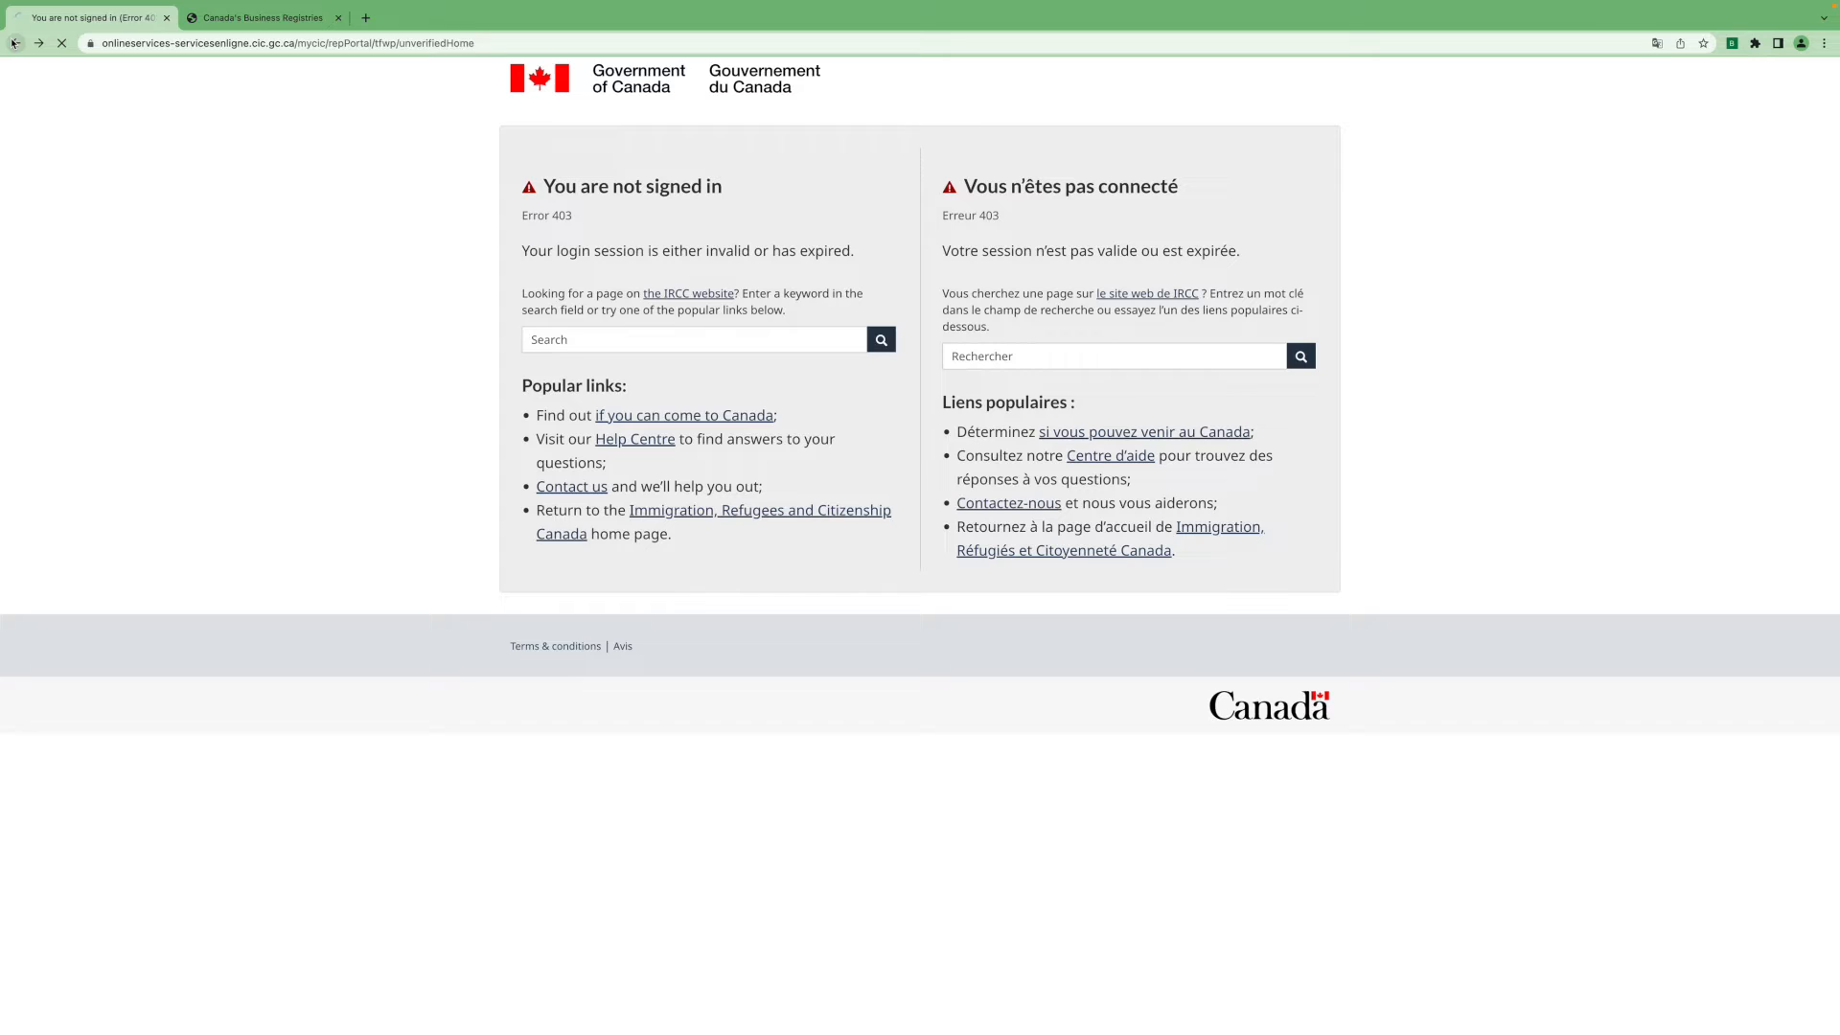
click(197, 43)
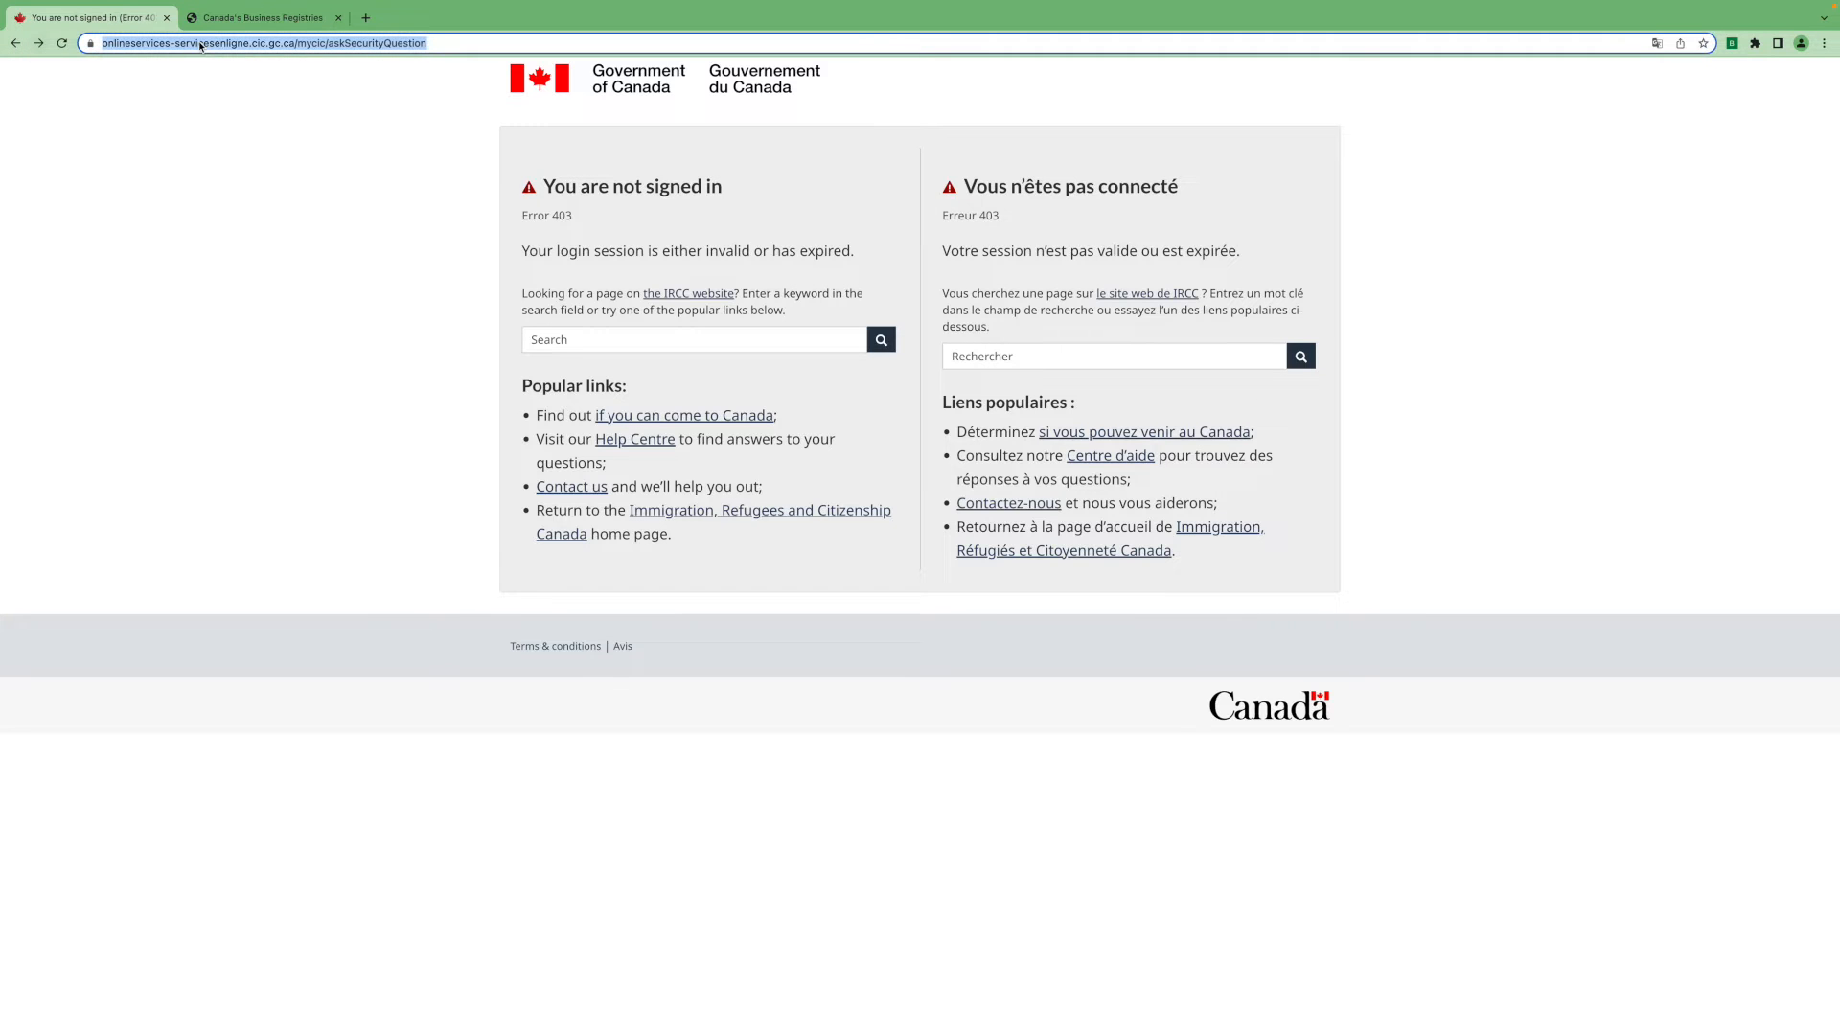
text(emplo)
key(Return)
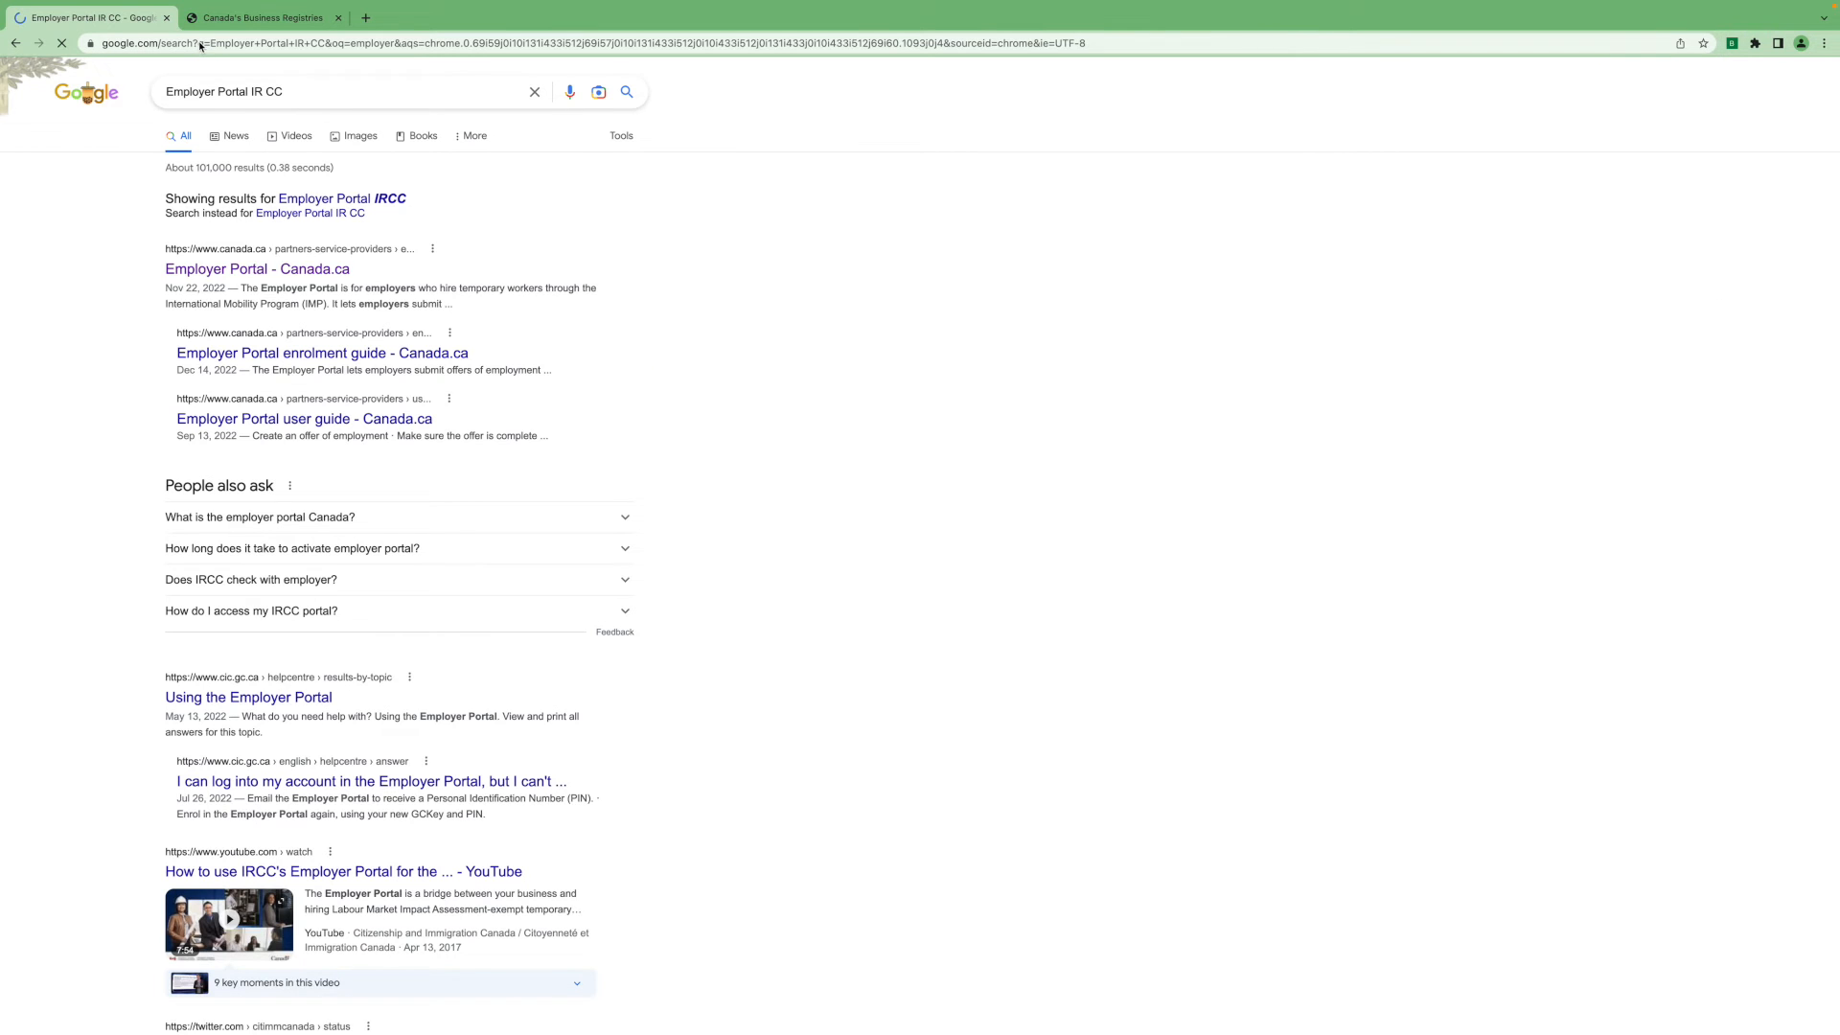
click(268, 272)
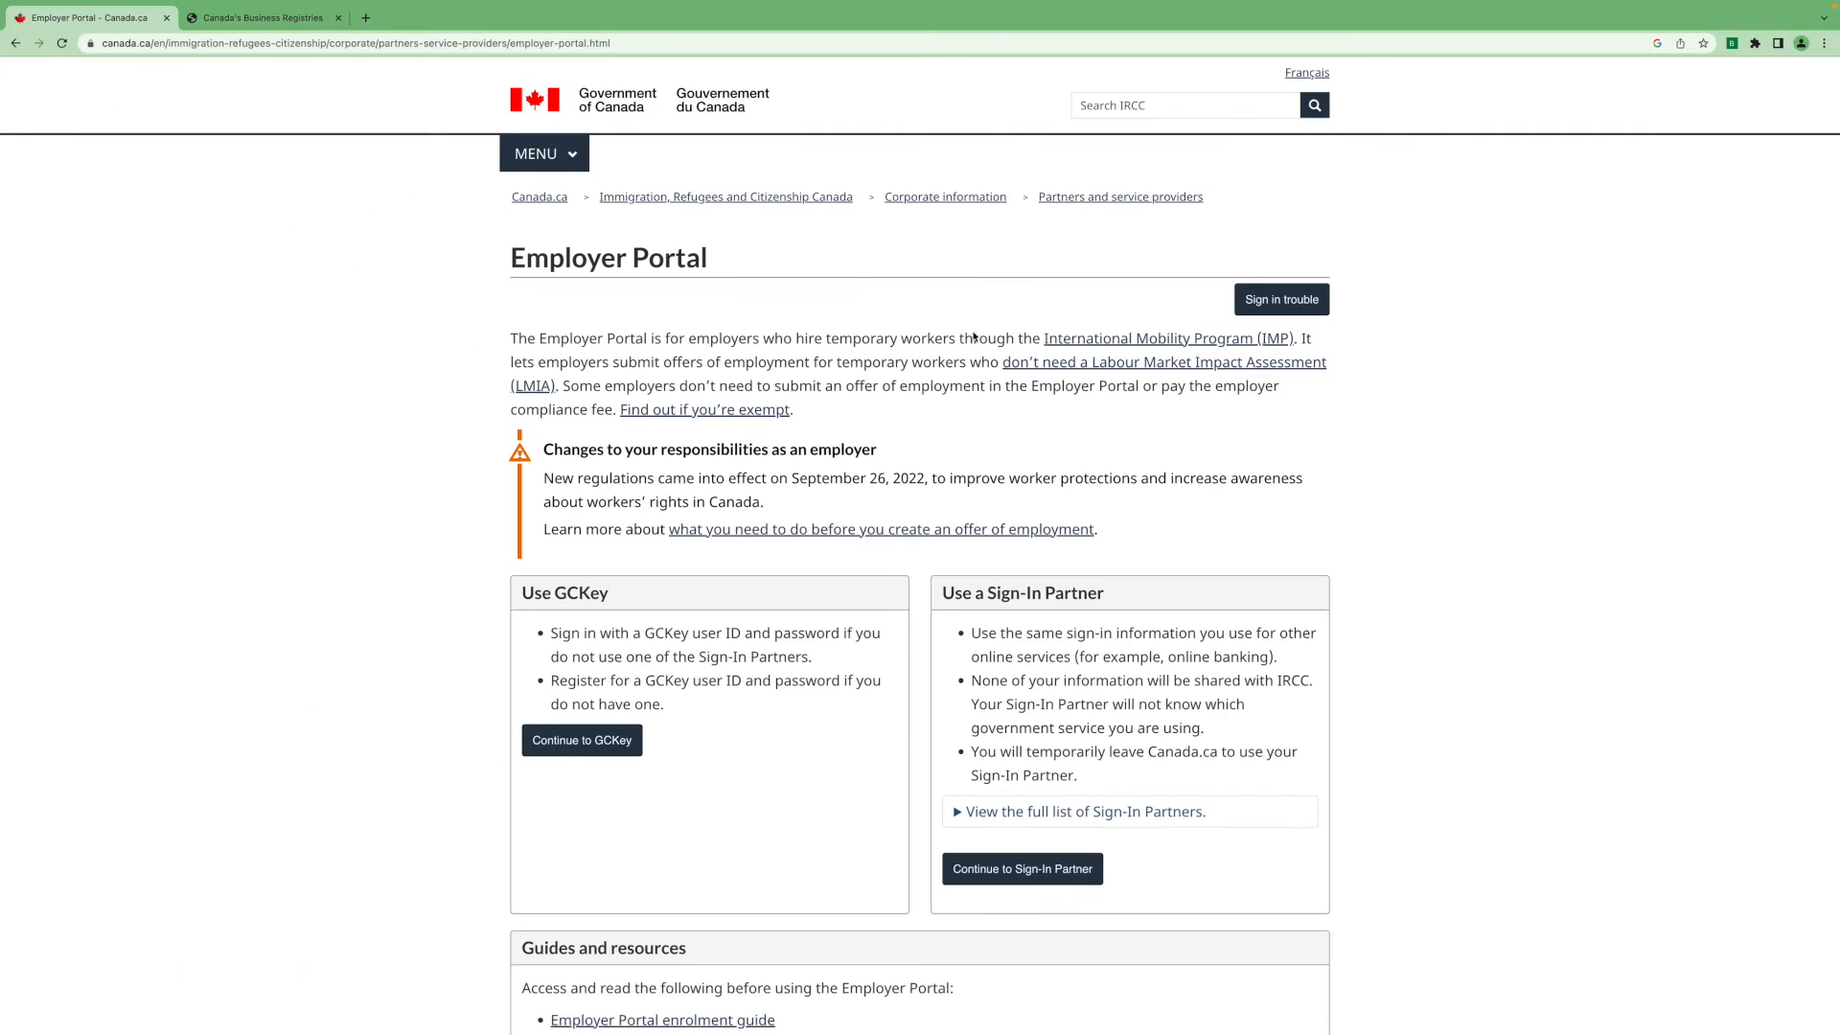
Sign back in through GCKey and accept the portal terms and conditions
click(604, 744)
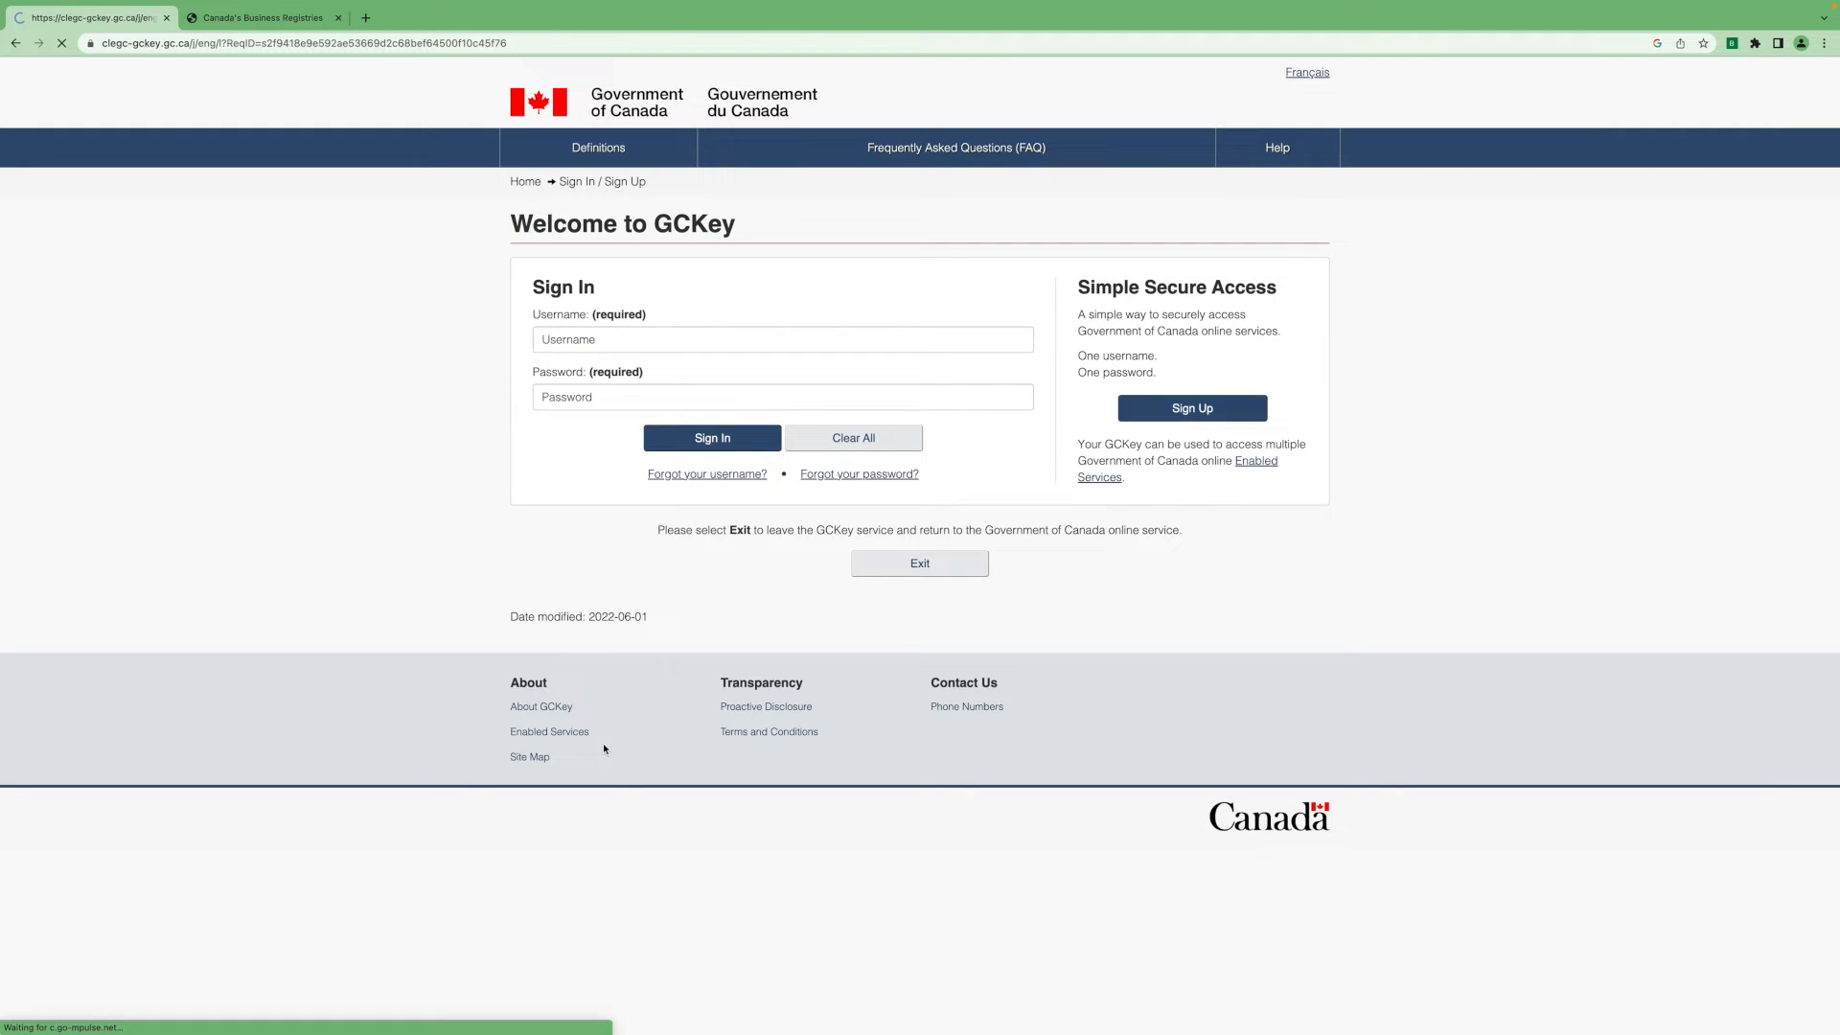
click(712, 439)
click(771, 401)
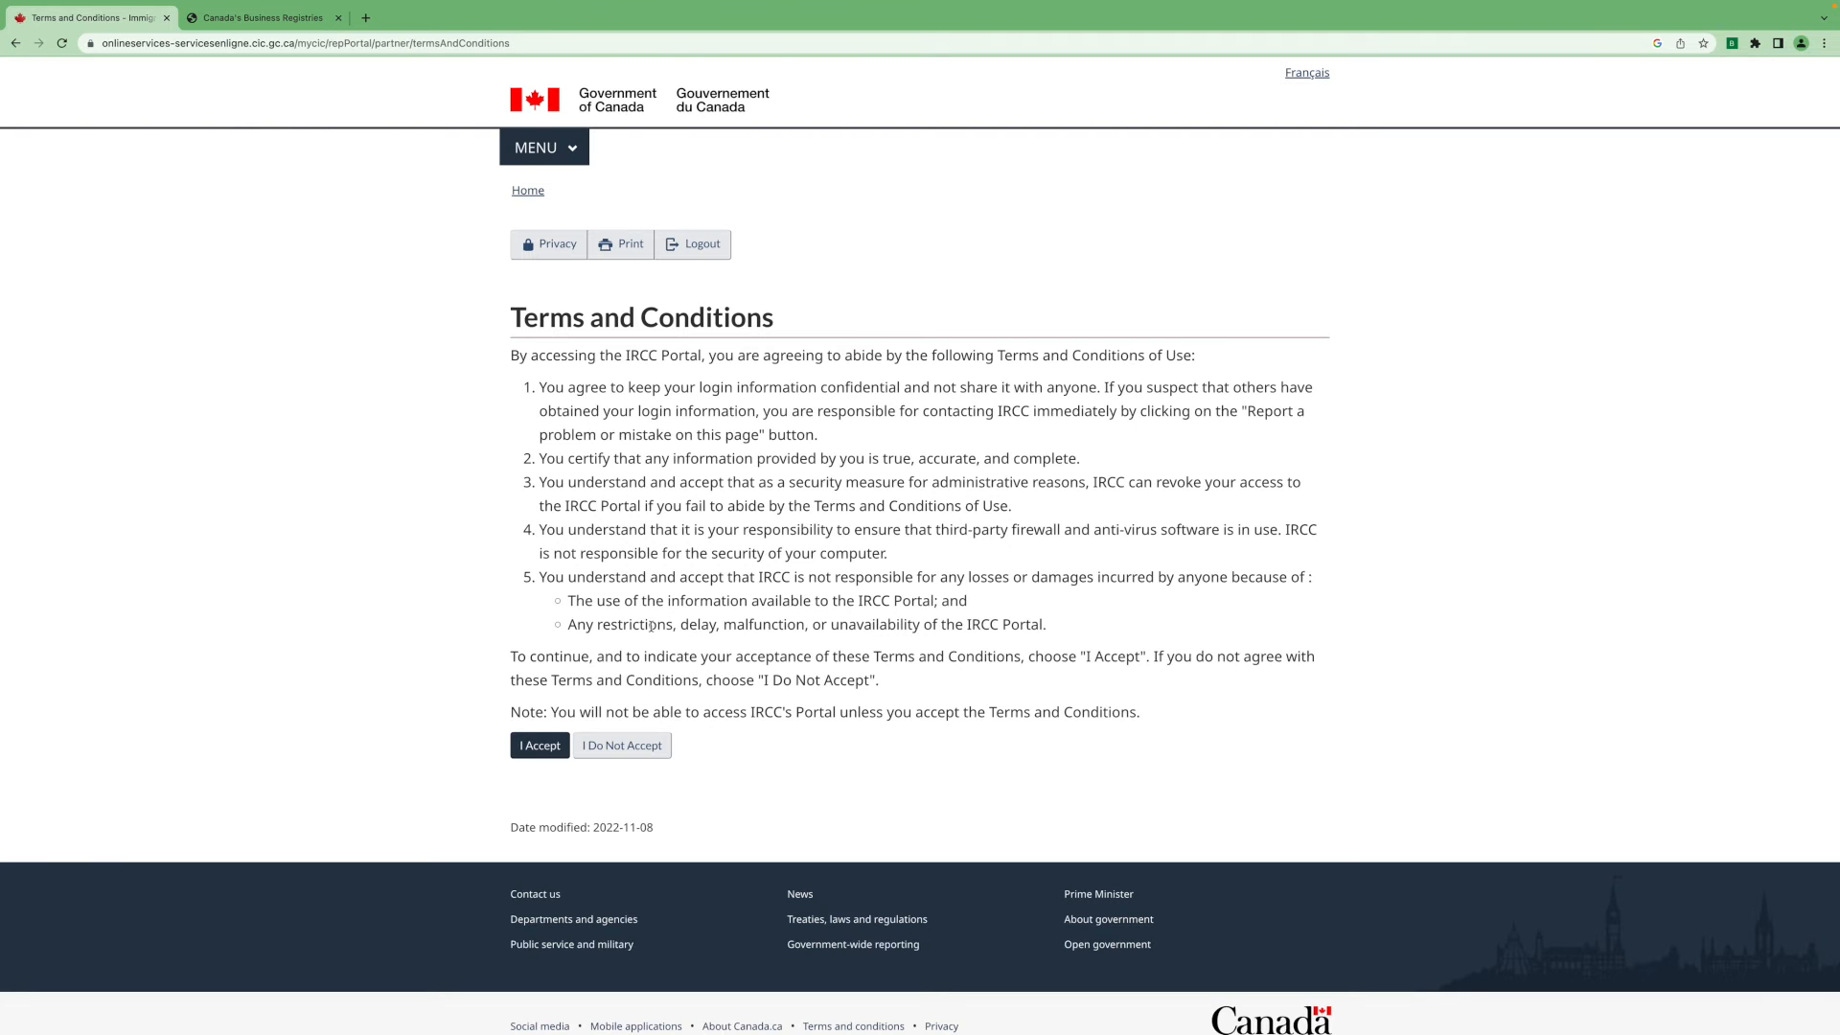
click(540, 746)
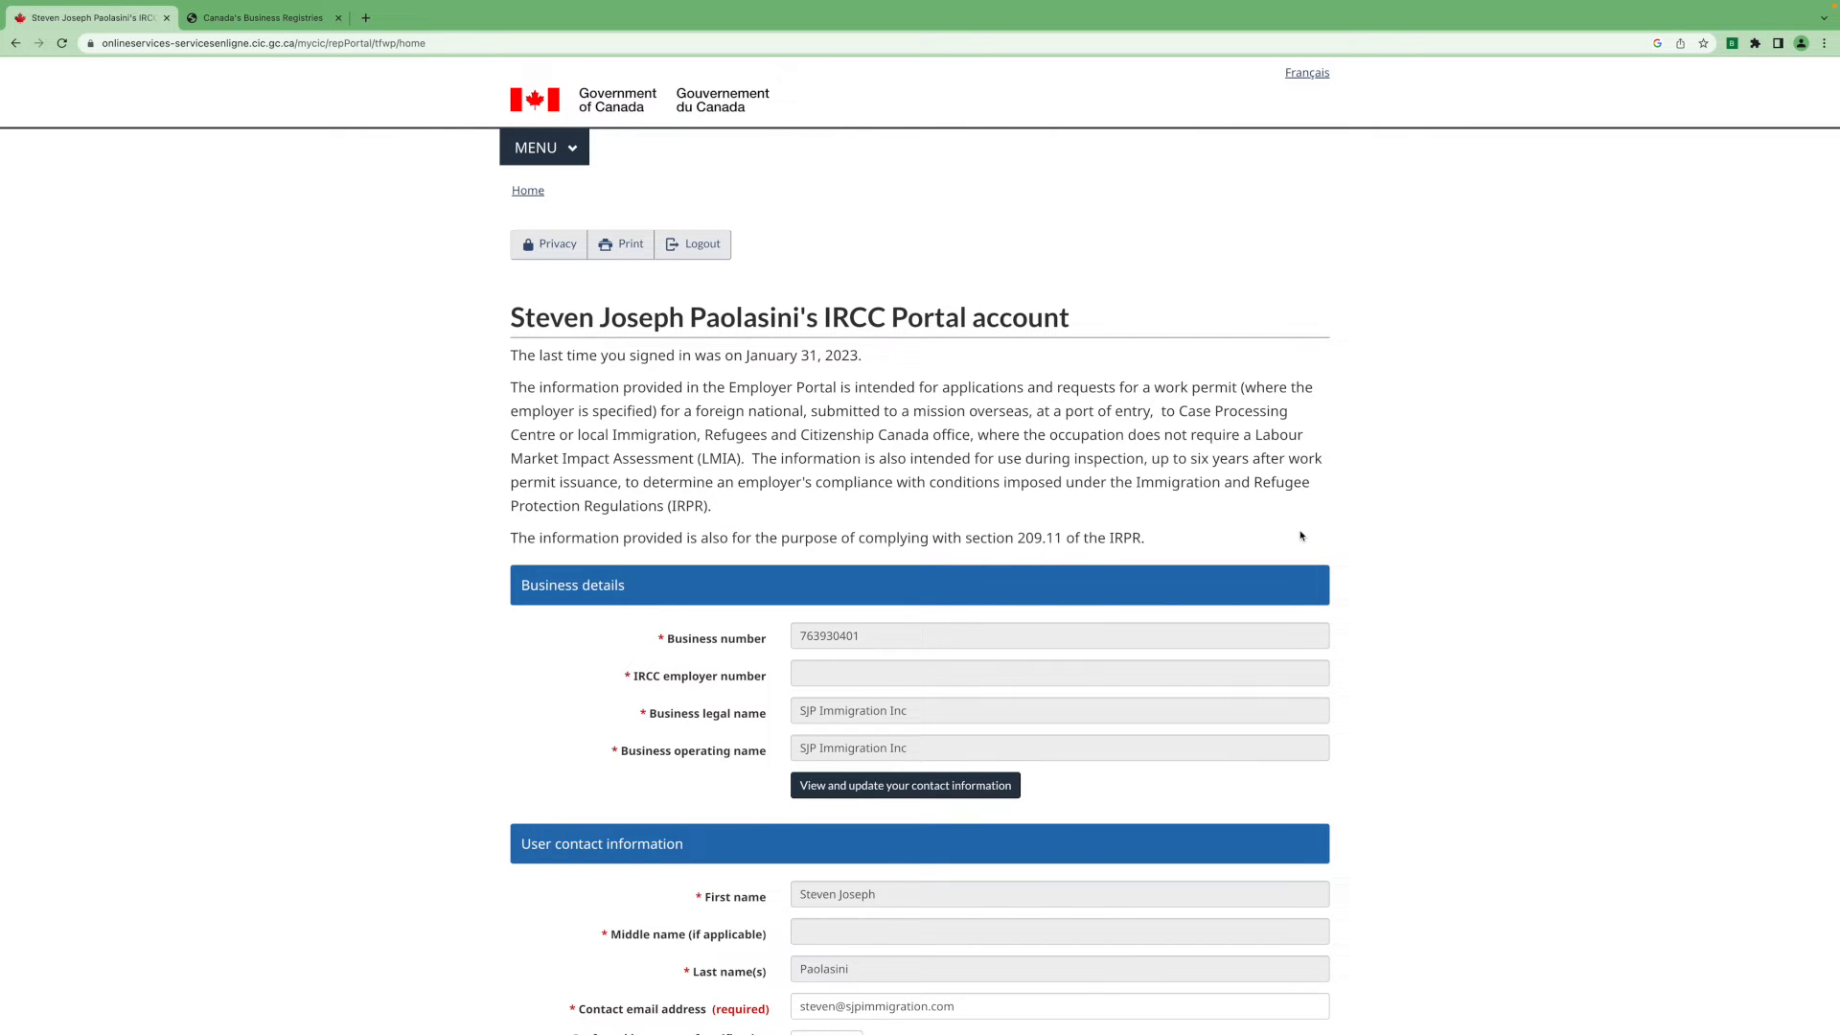
scroll(1269, 517, down, 1)
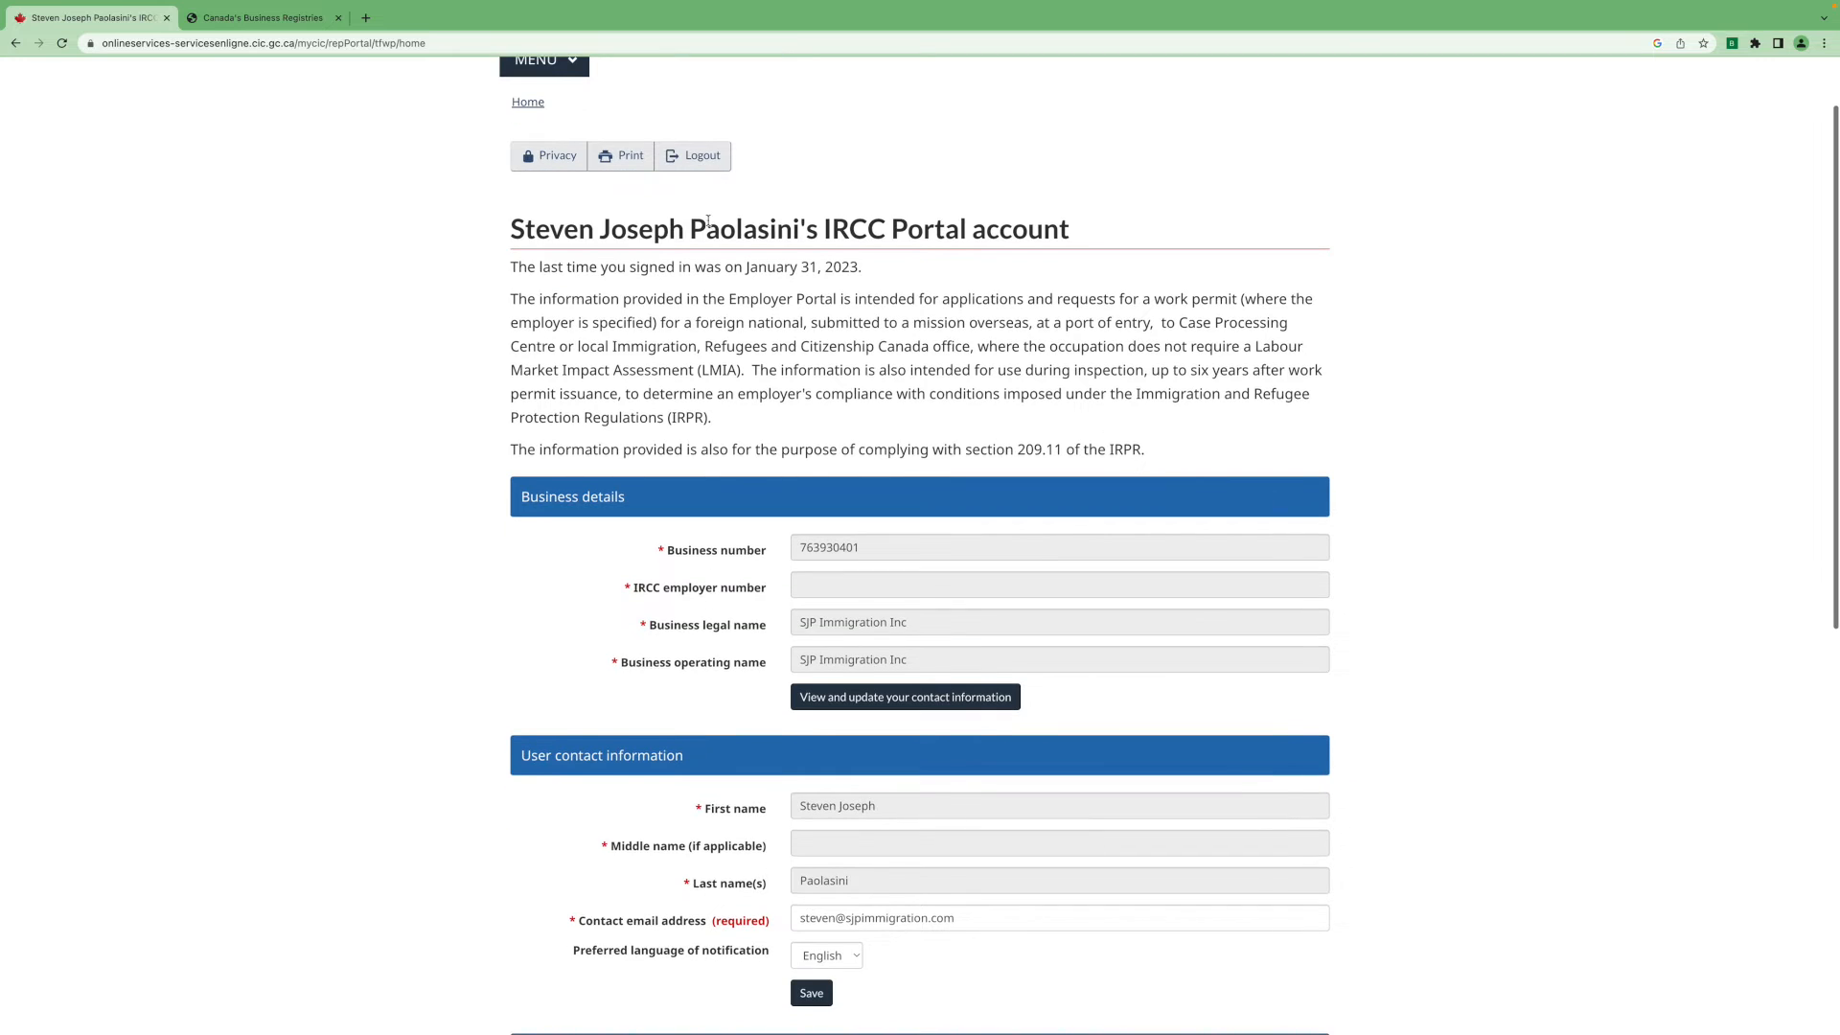
drag(823, 228, 1275, 228)
click(1300, 227)
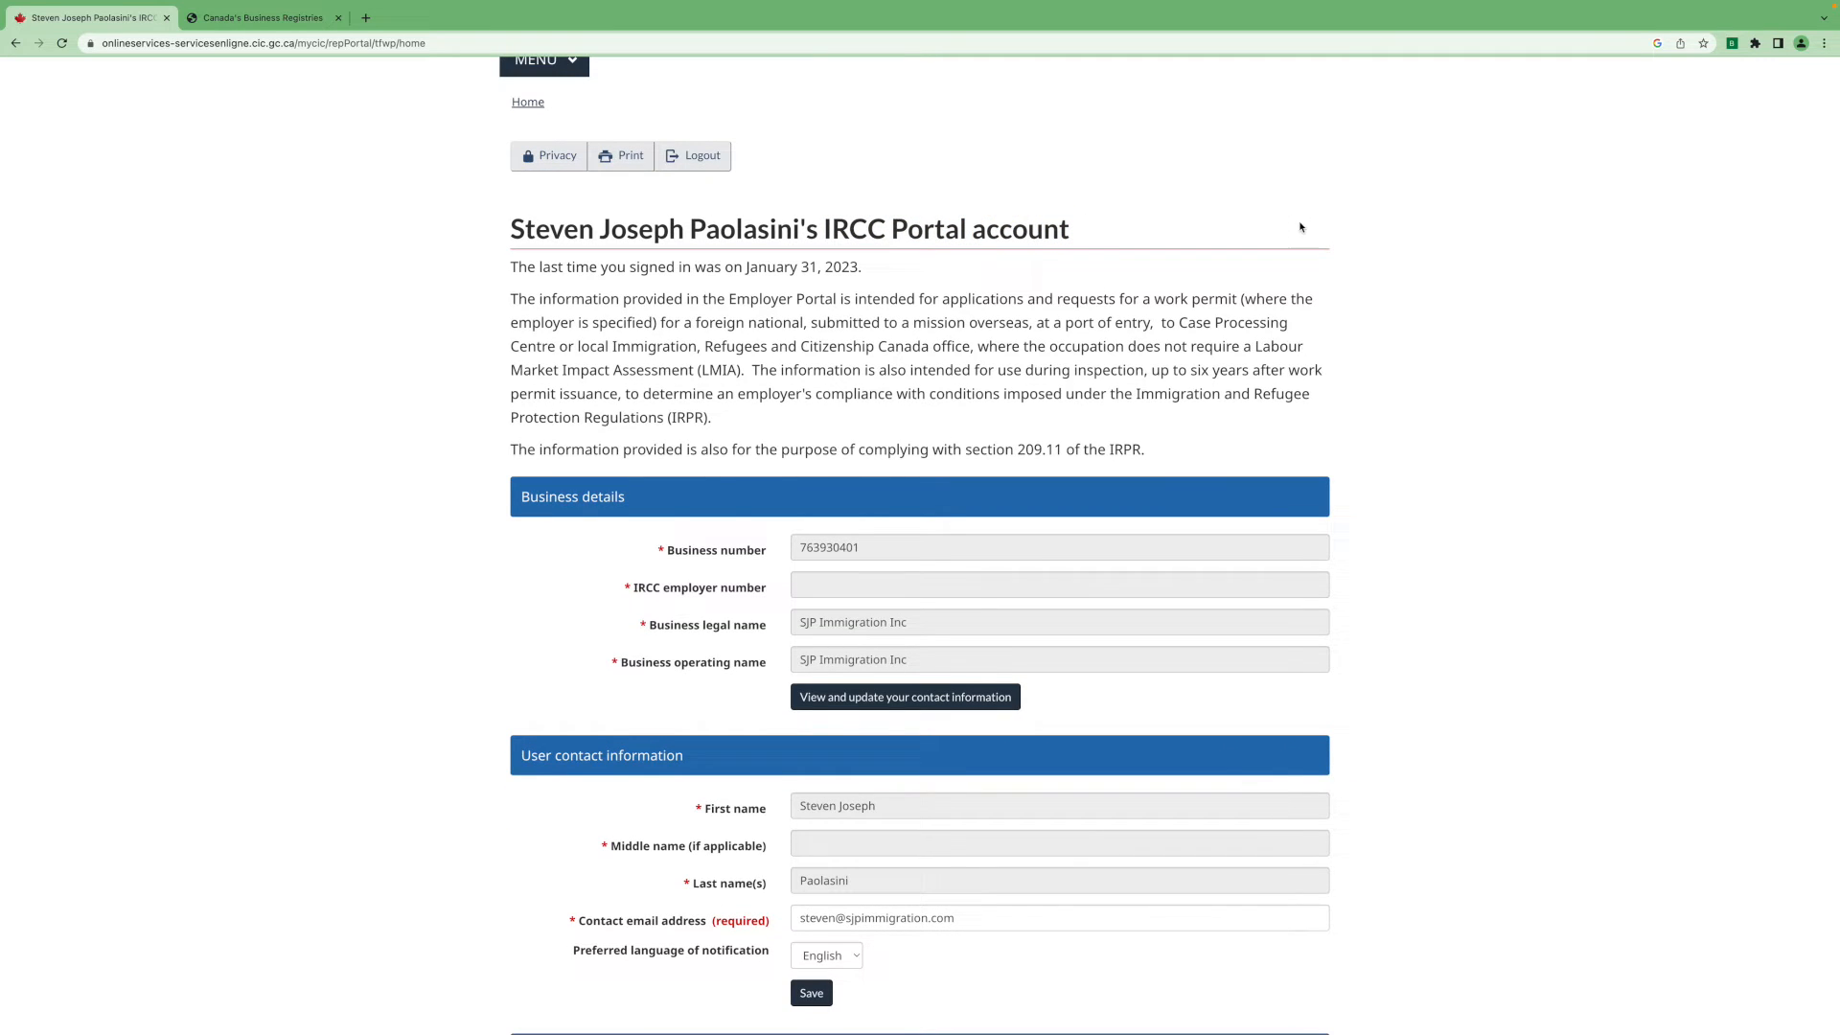
scroll(1119, 315, down, 5)
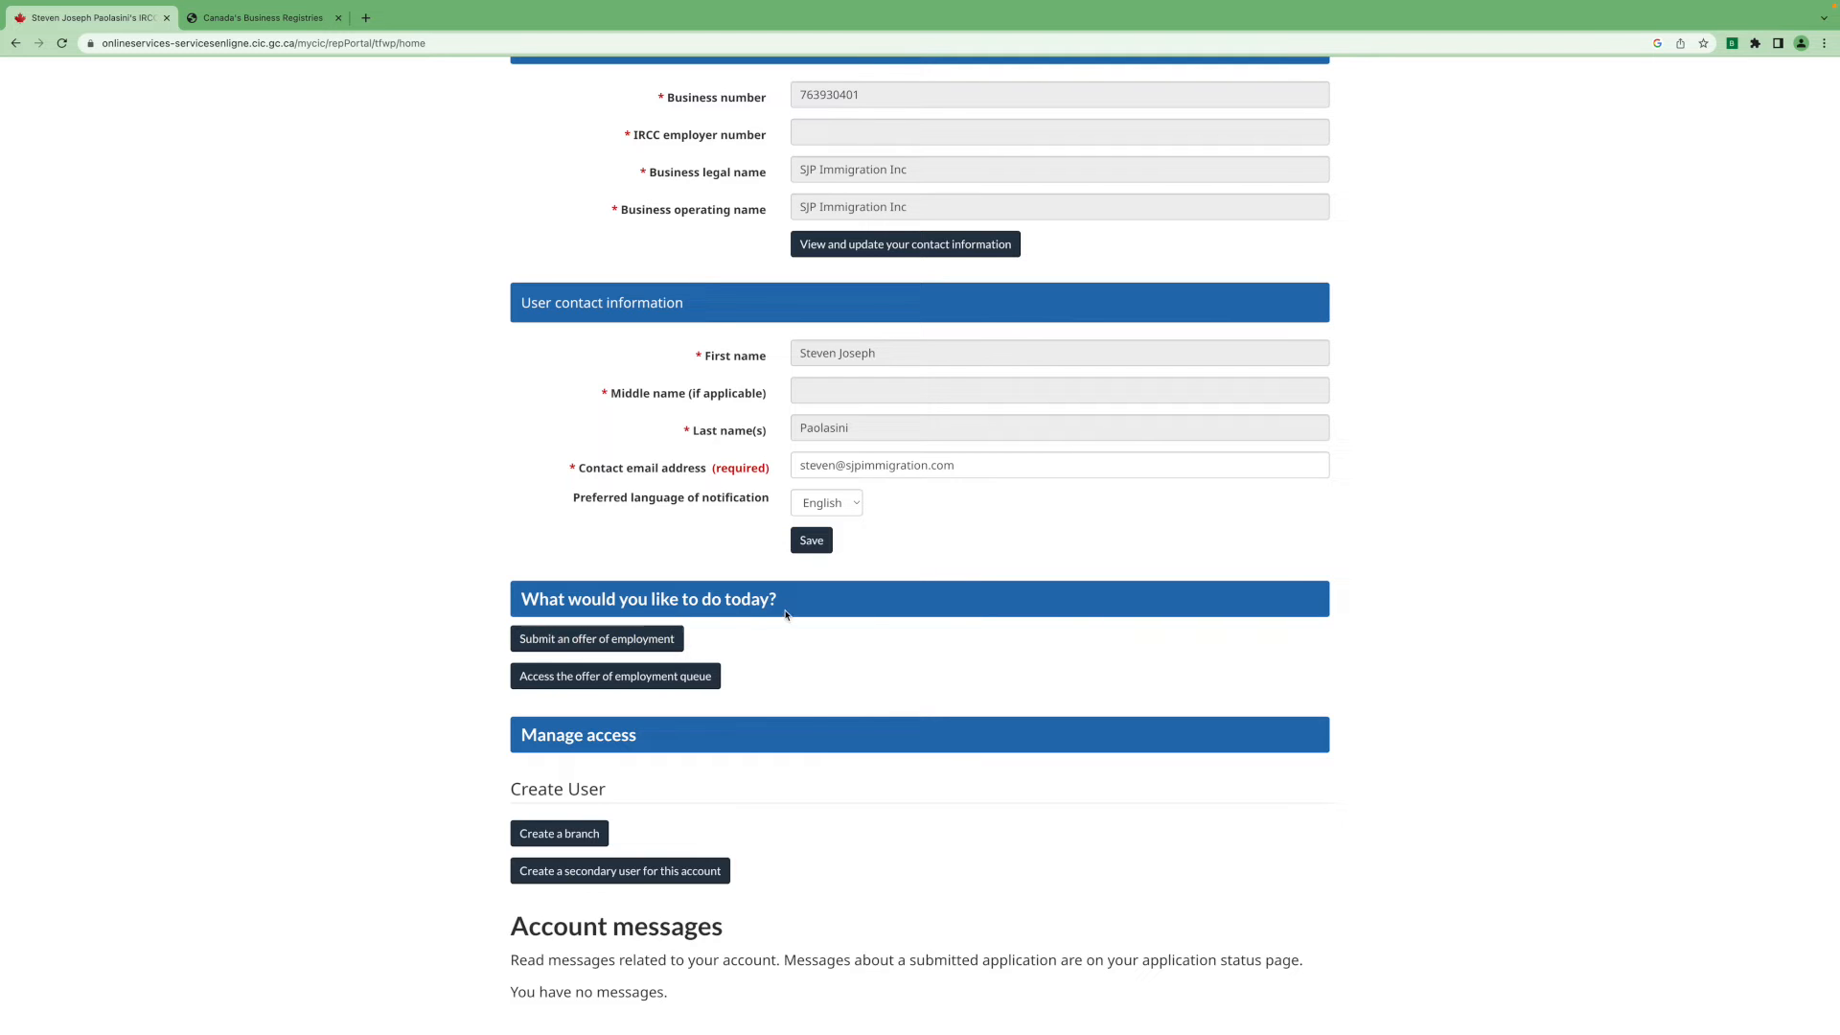
scroll(924, 624, down, 3)
scroll(1429, 525, up, 4)
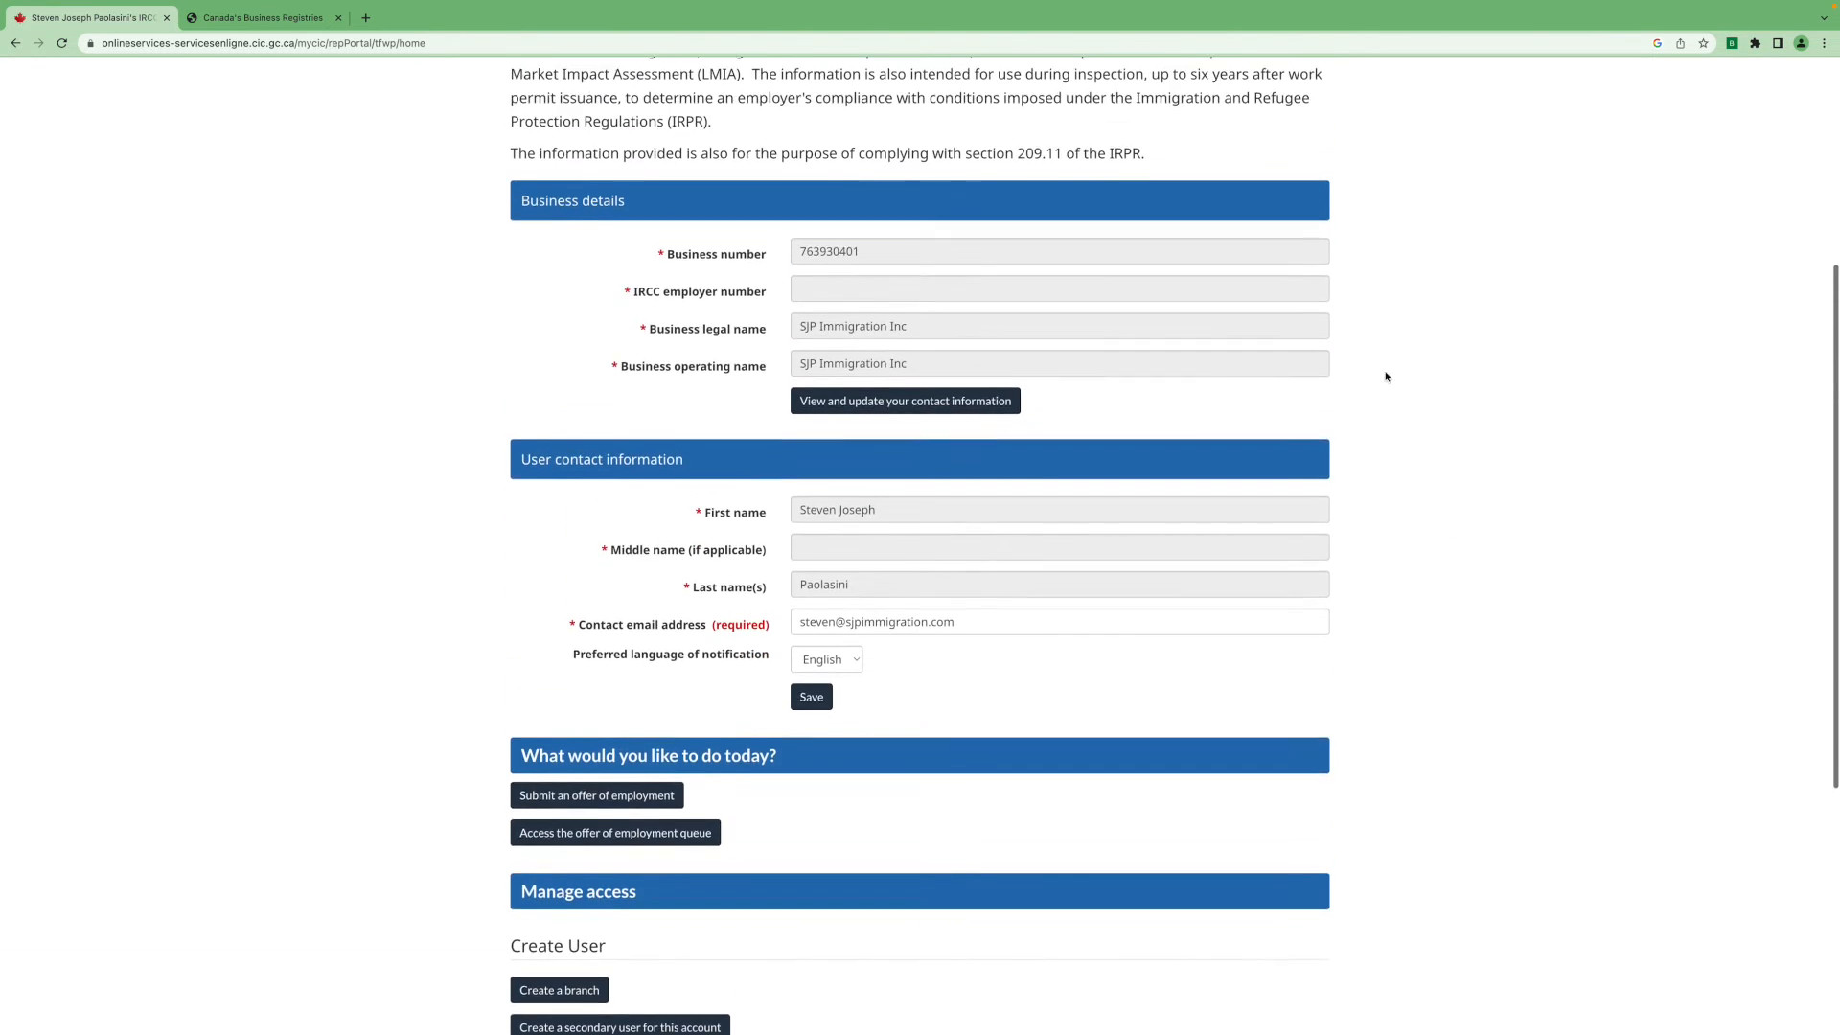
scroll(1433, 433, up, 3)
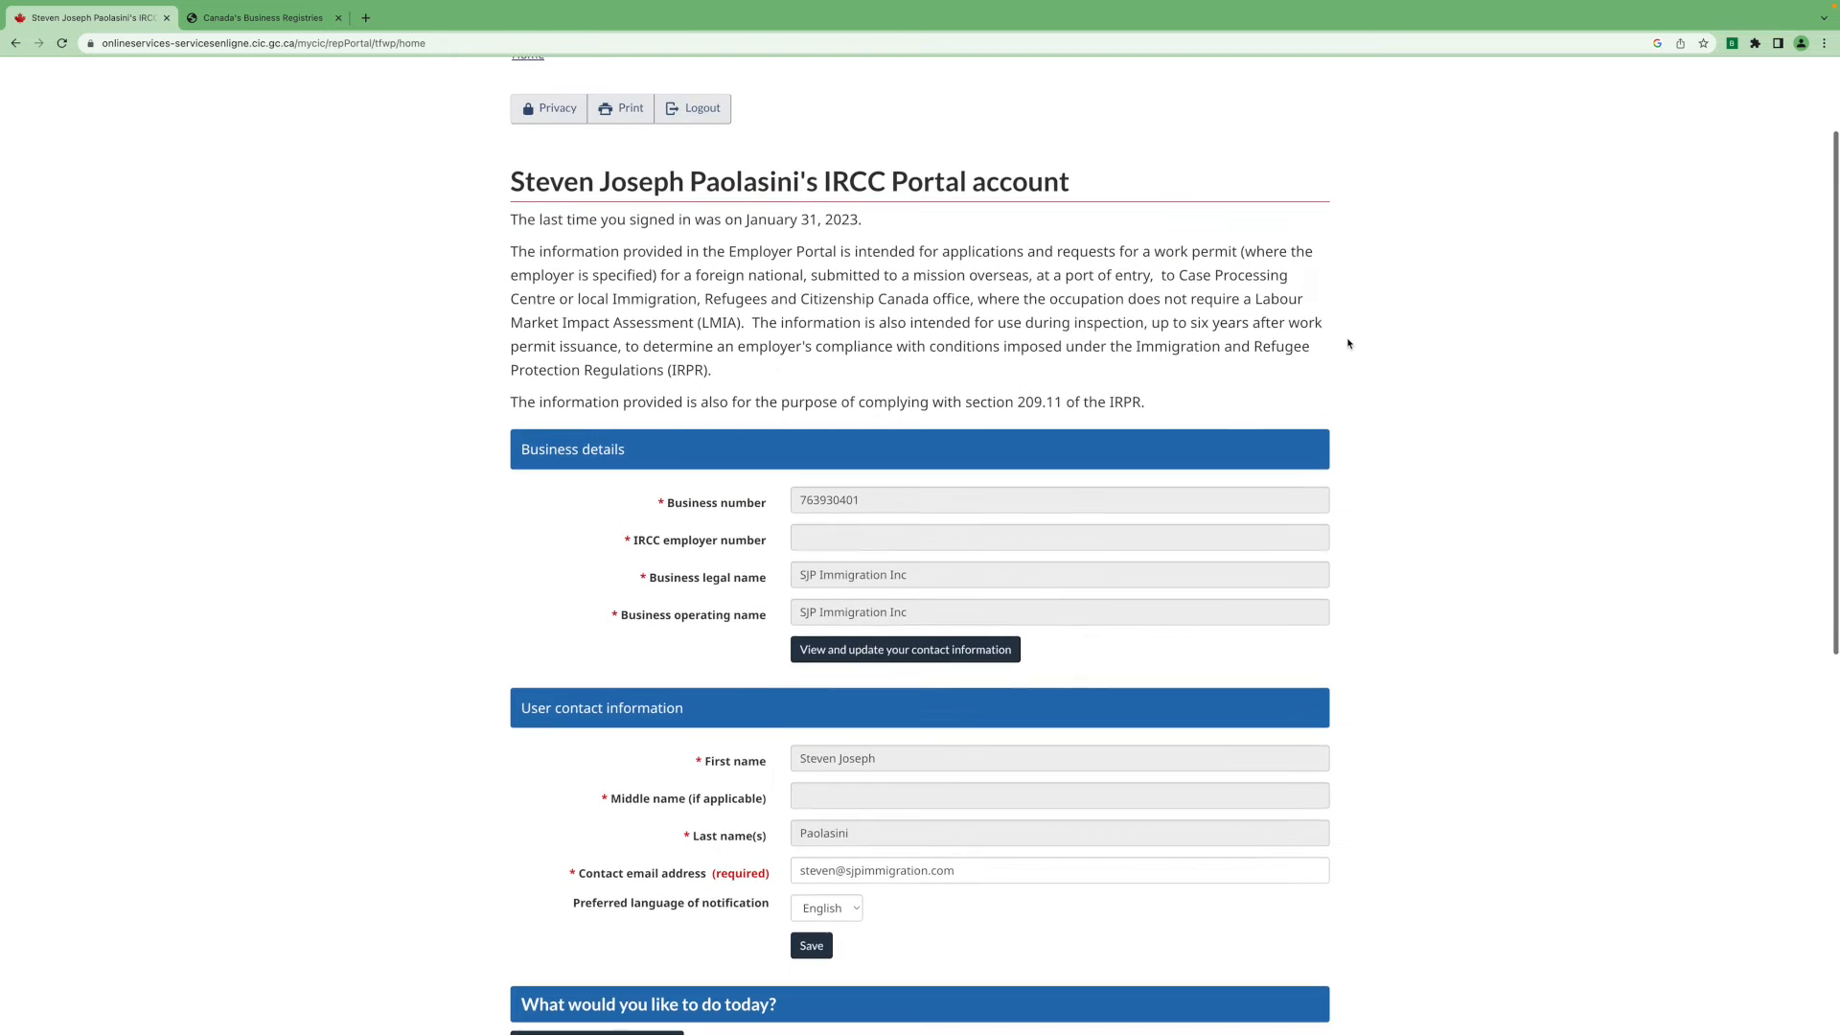
scroll(1154, 296, down, 4)
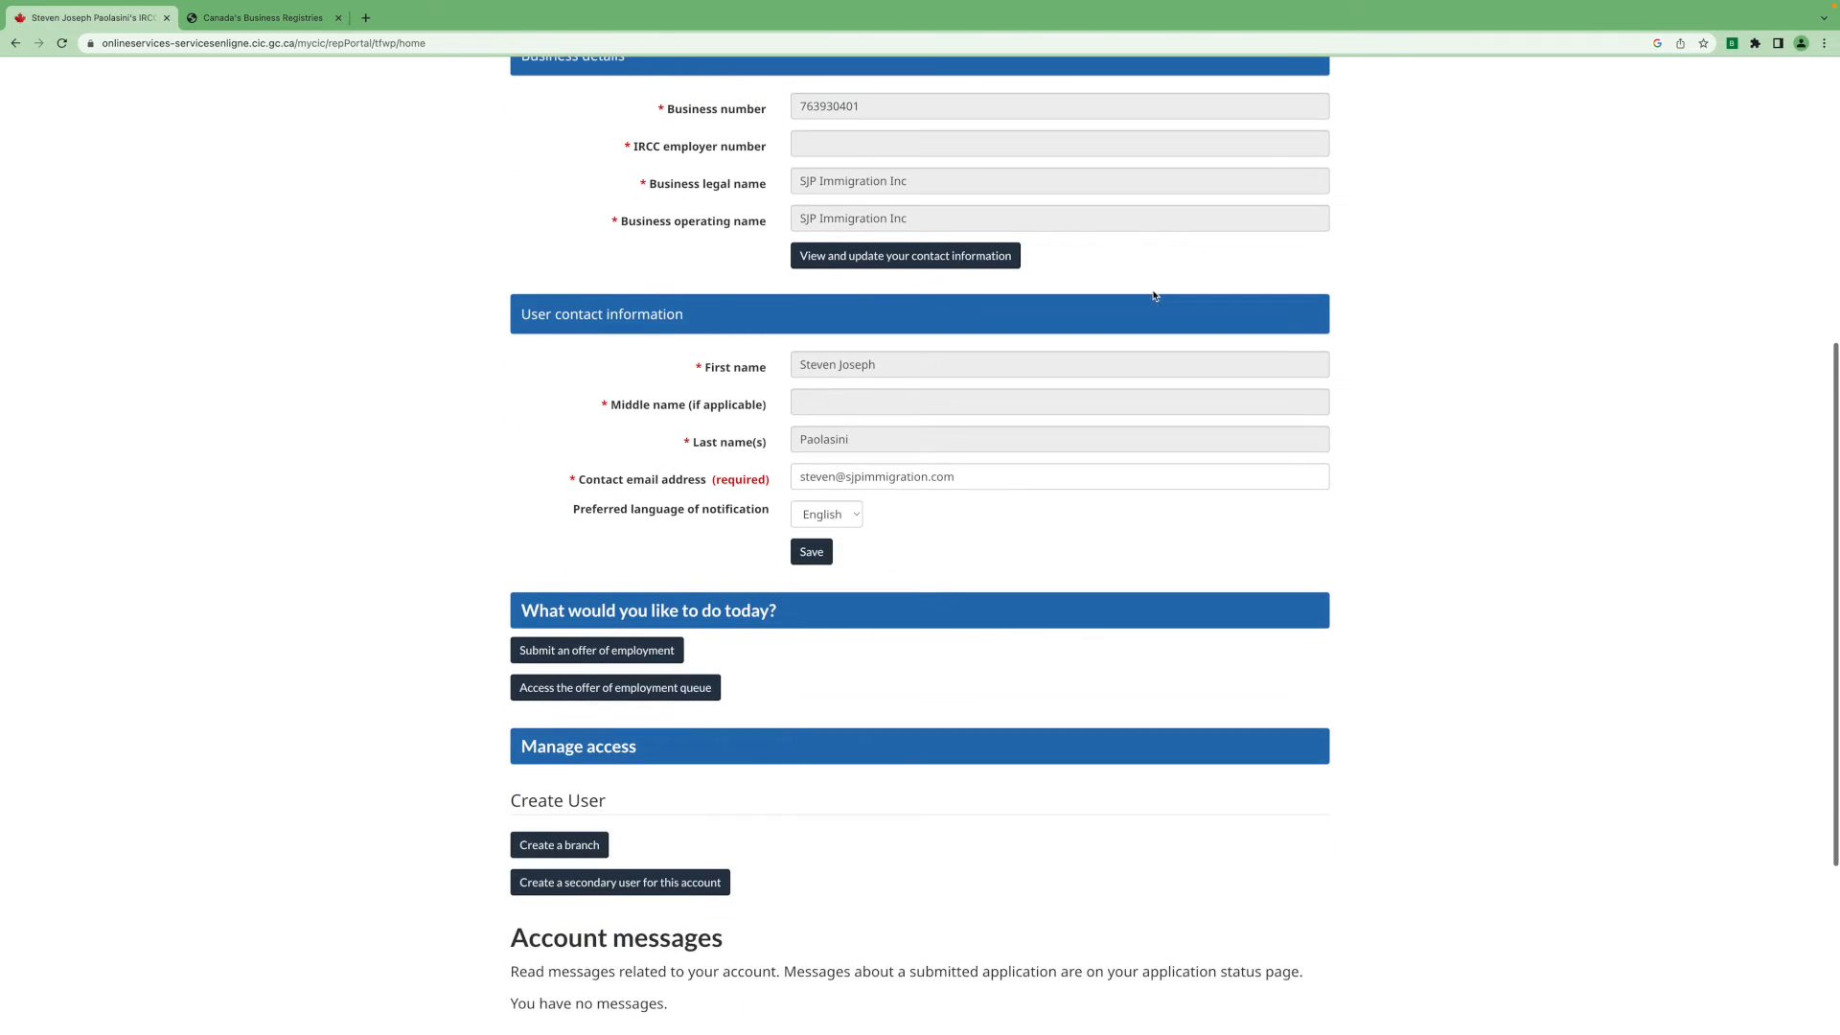
scroll(1154, 296, down, 3)
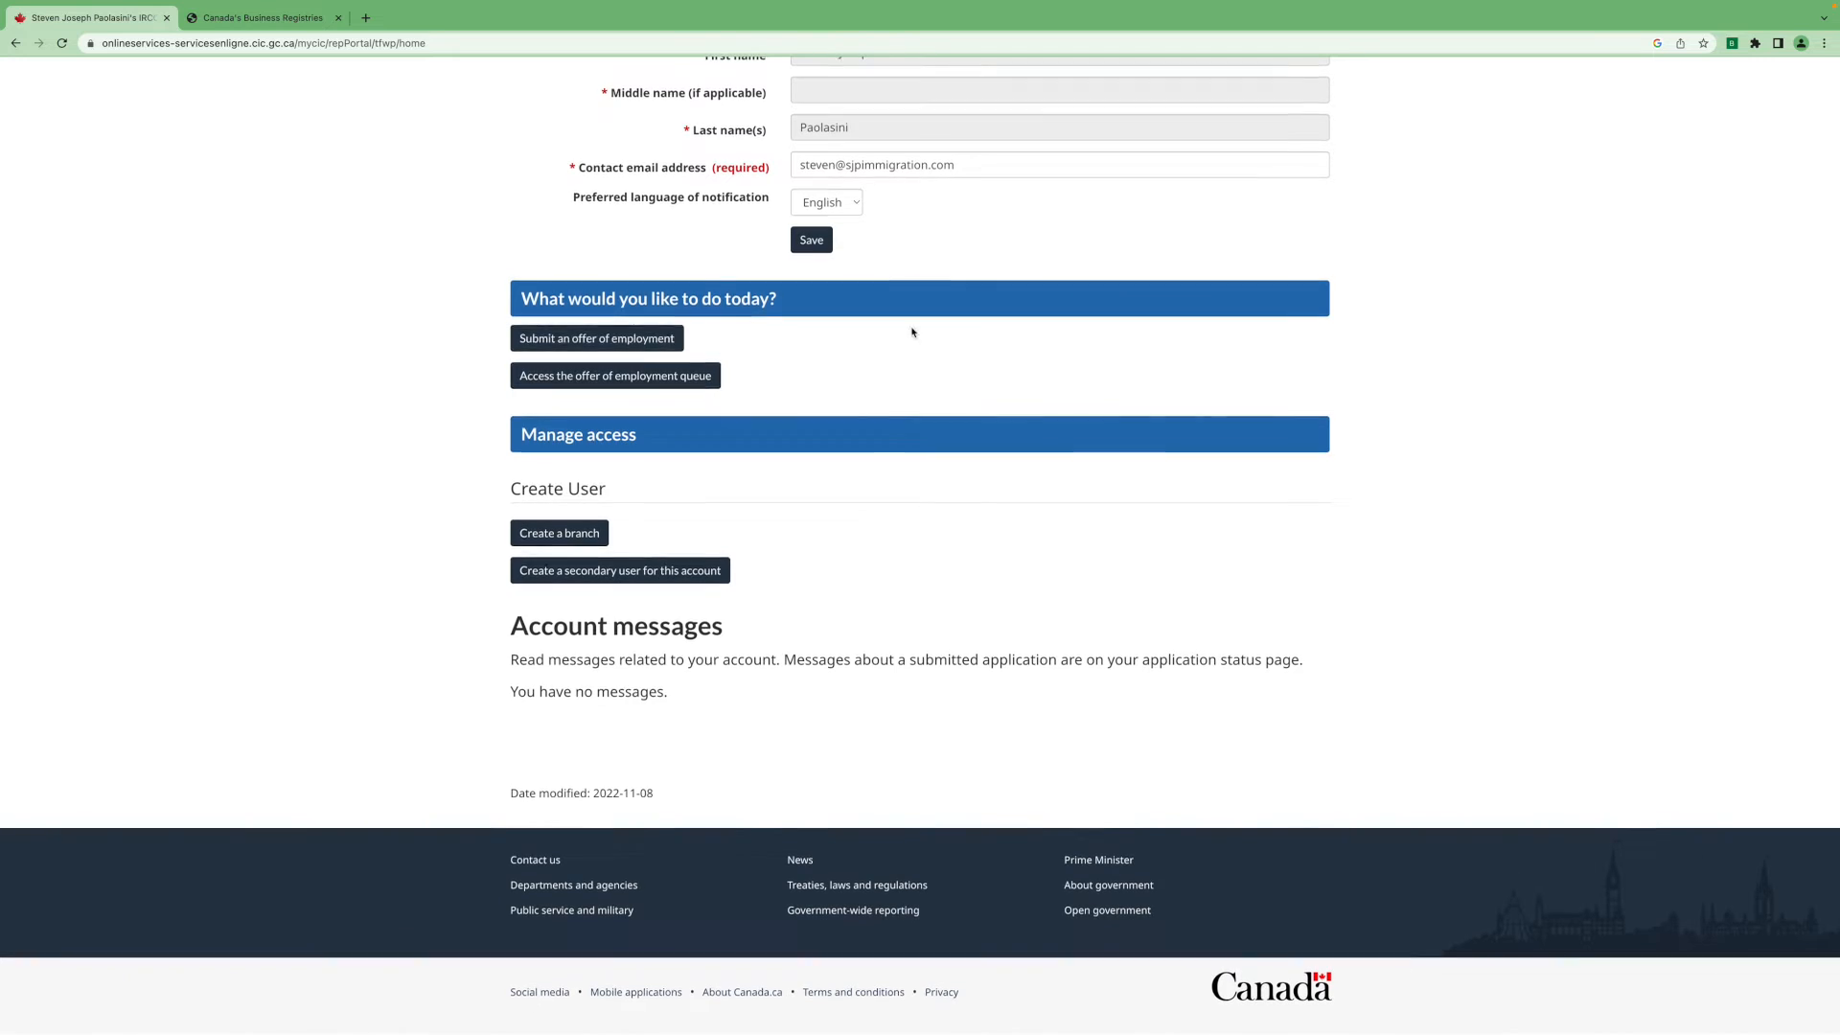
Start a new LMIA-exempt offer of employment and review its four form sections
click(641, 342)
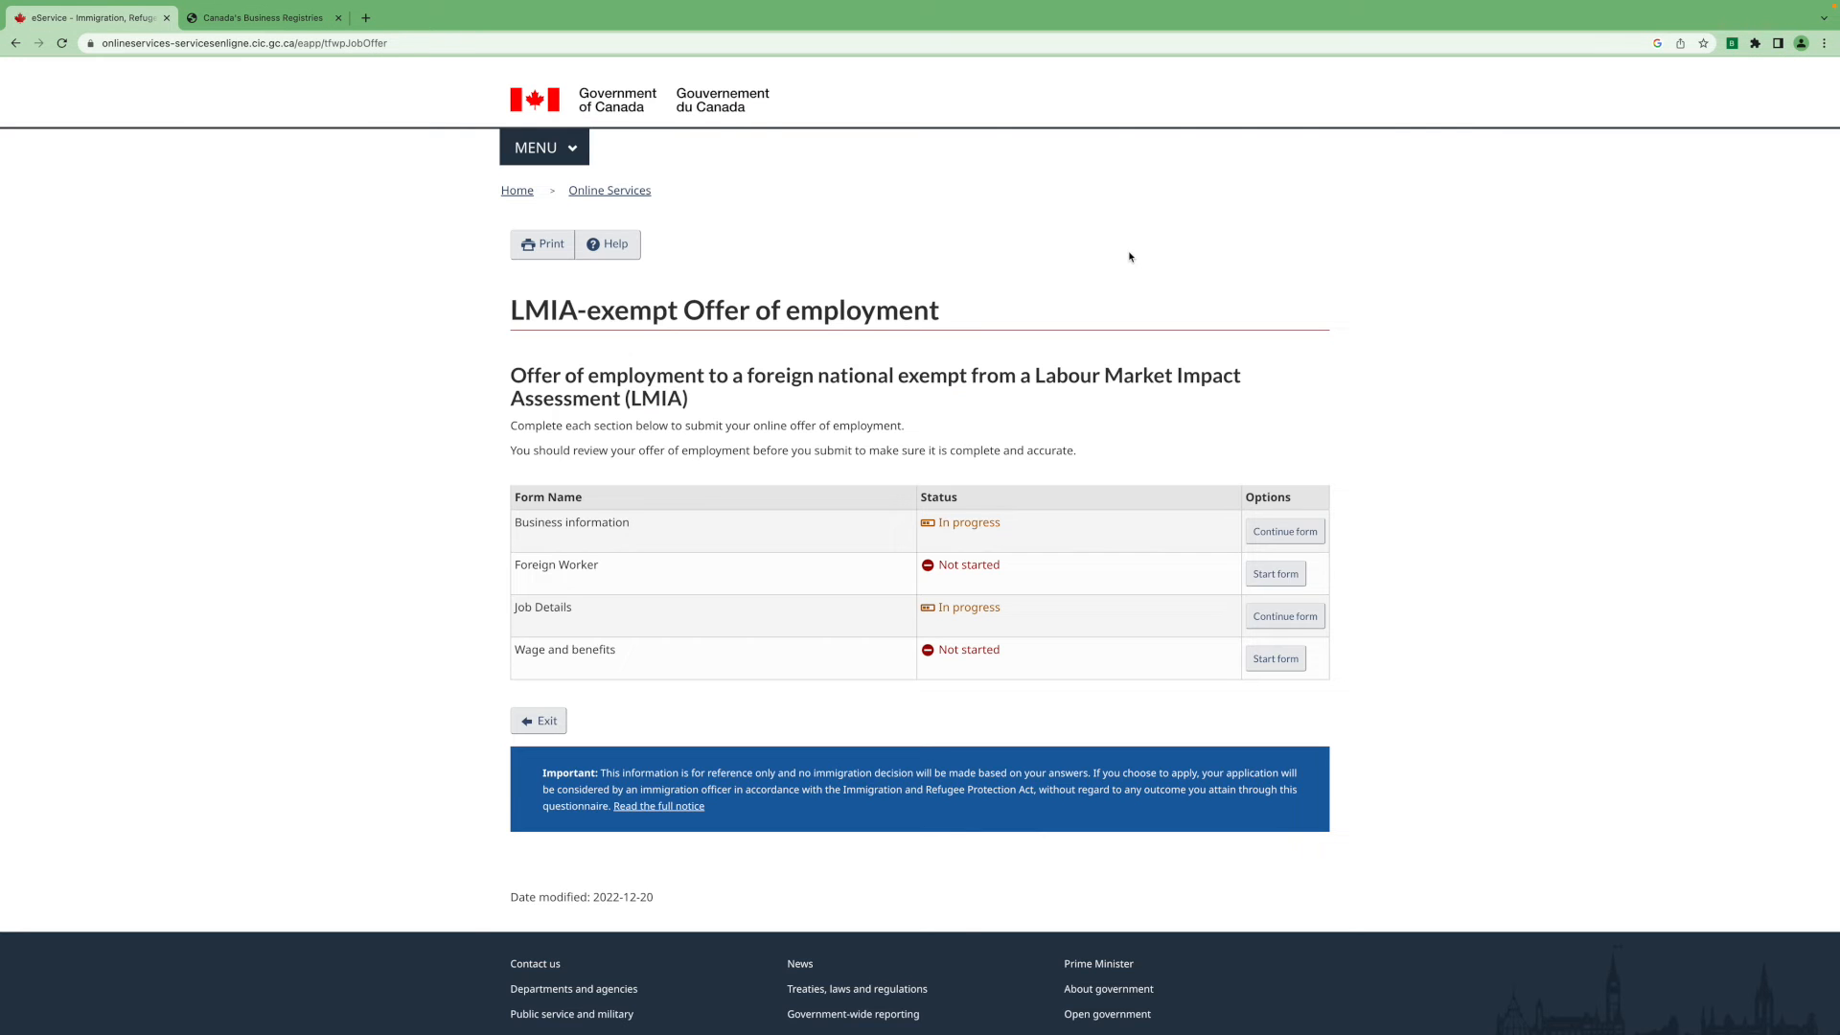
scroll(1157, 396, down, 2)
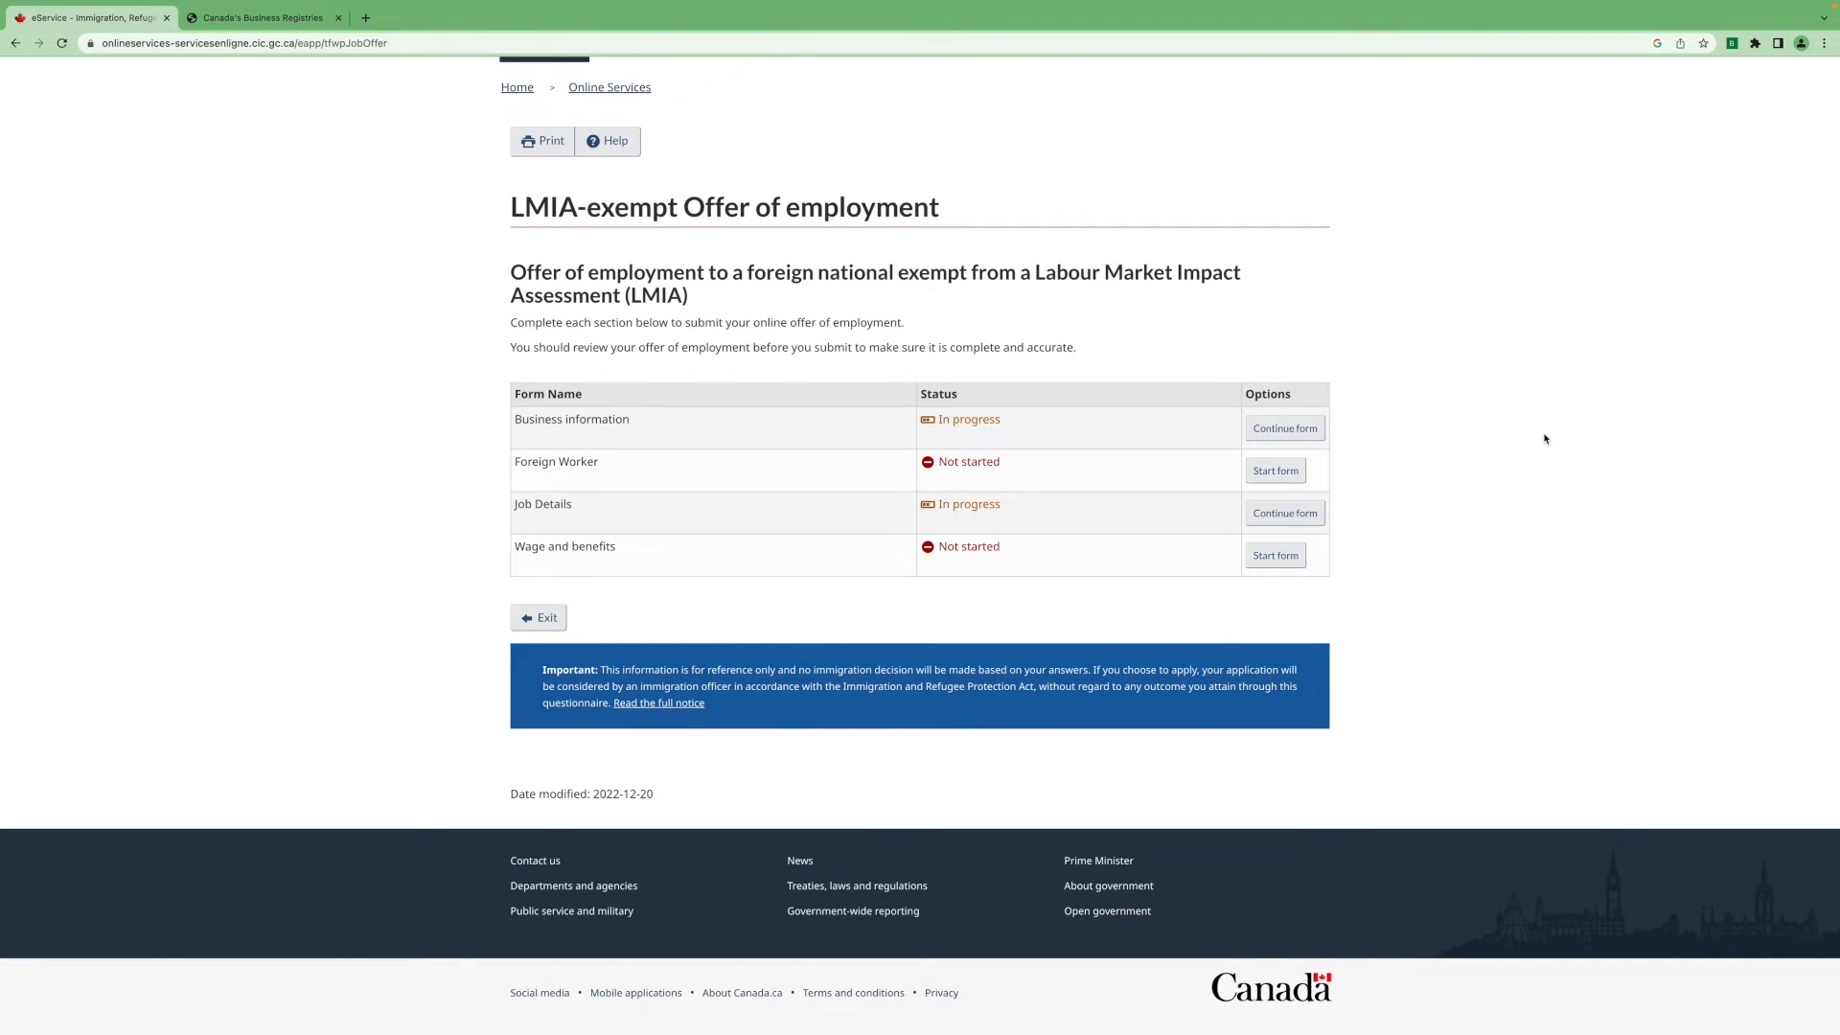
Continue the Business information form and enter the business telephone number
click(1305, 428)
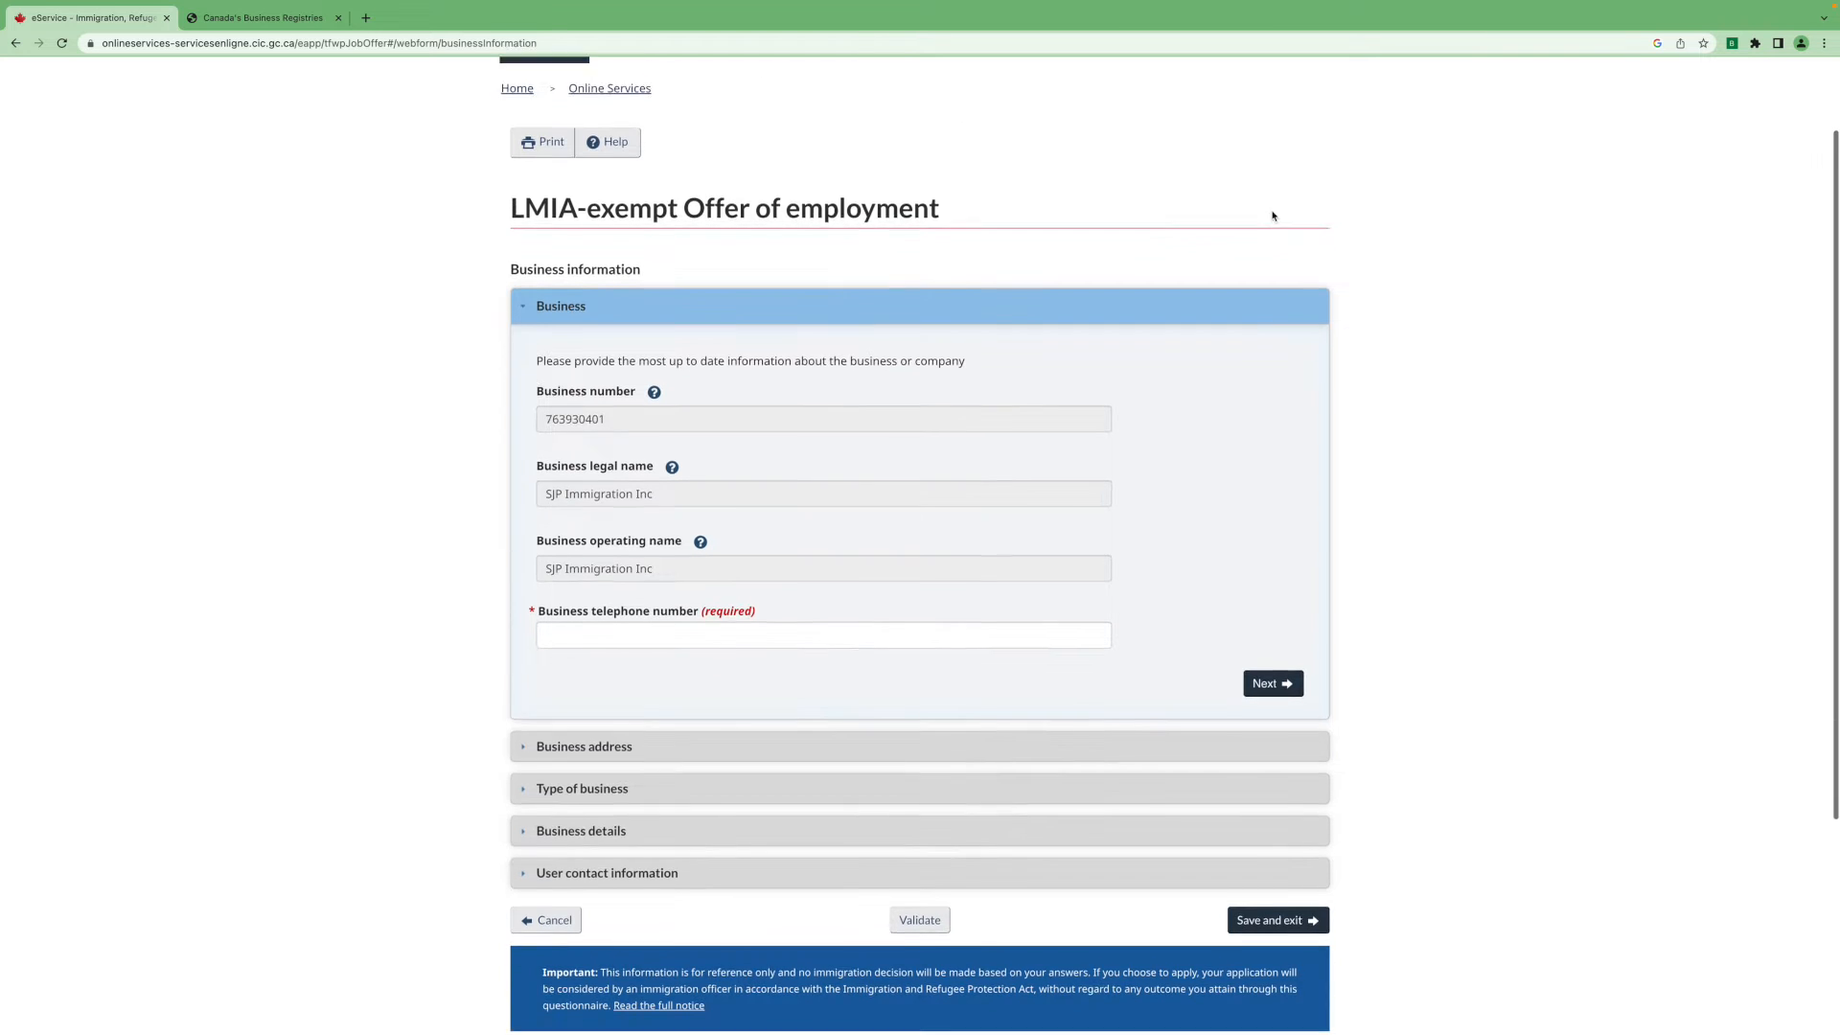
click(637, 594)
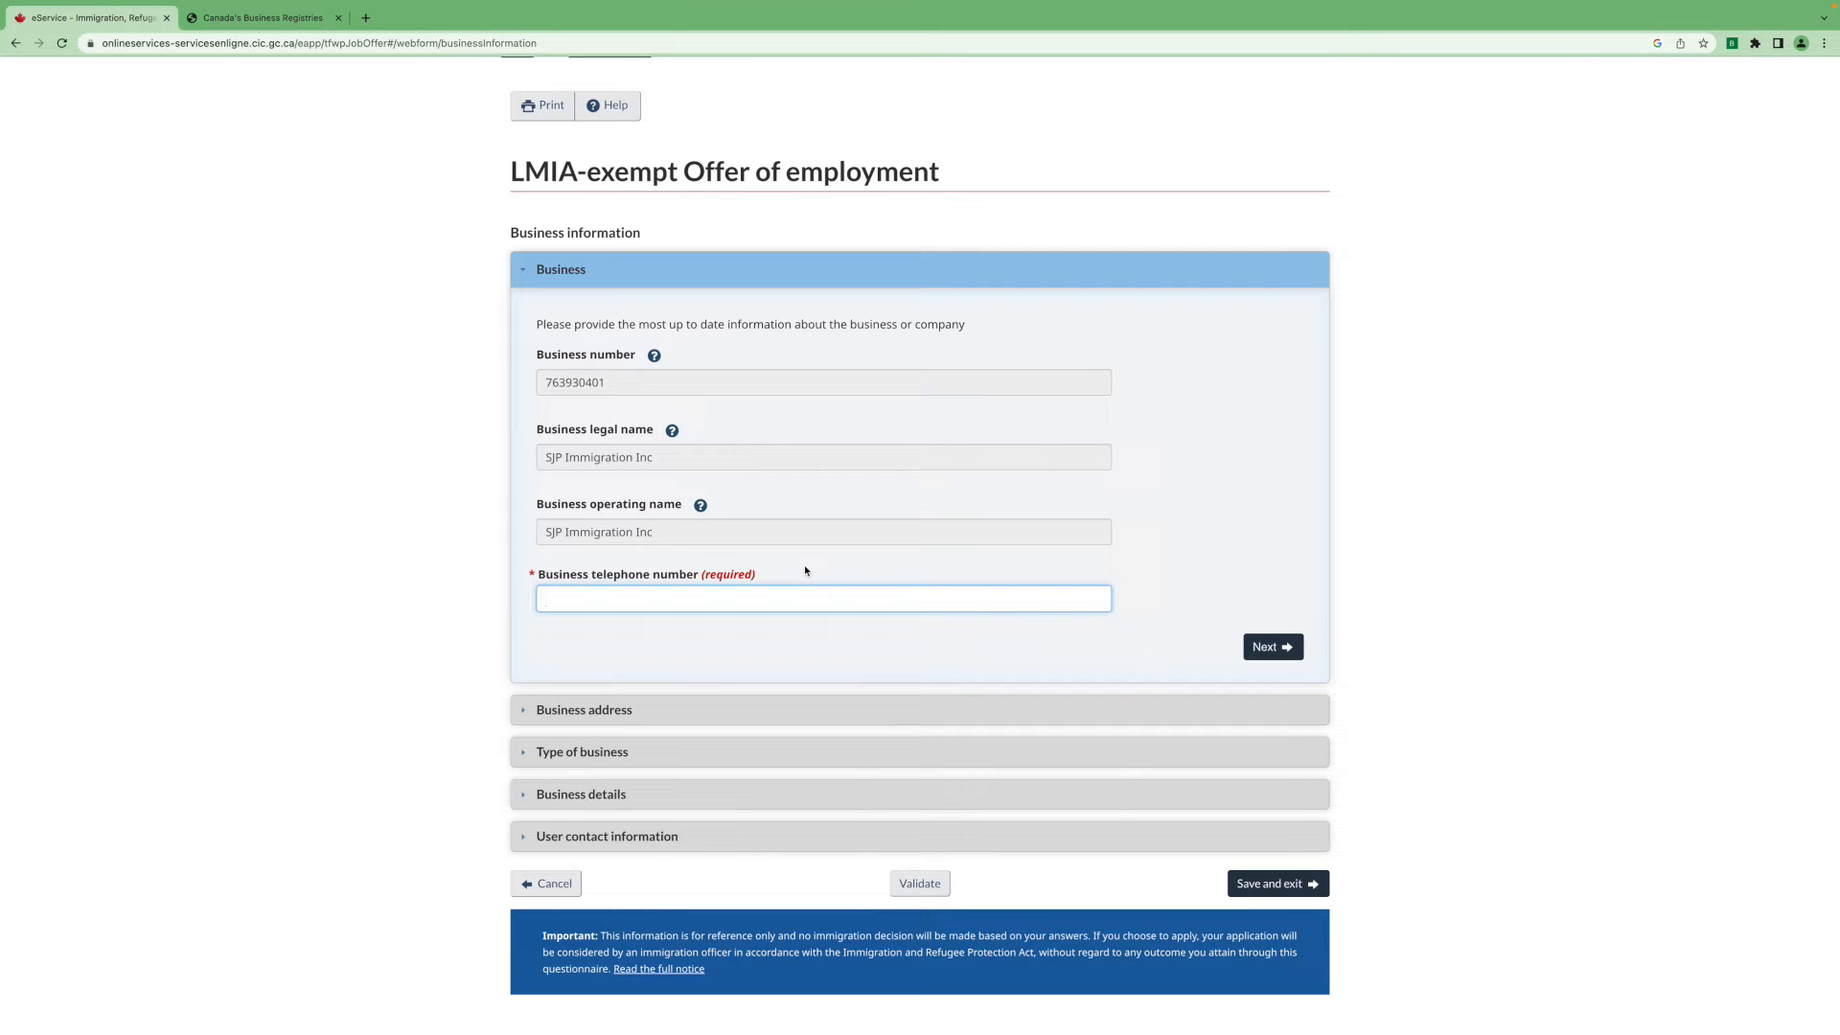
Move to the business address section and validate, flagging missing address and business type fields
click(1283, 649)
scroll(1148, 456, down, 2)
click(920, 879)
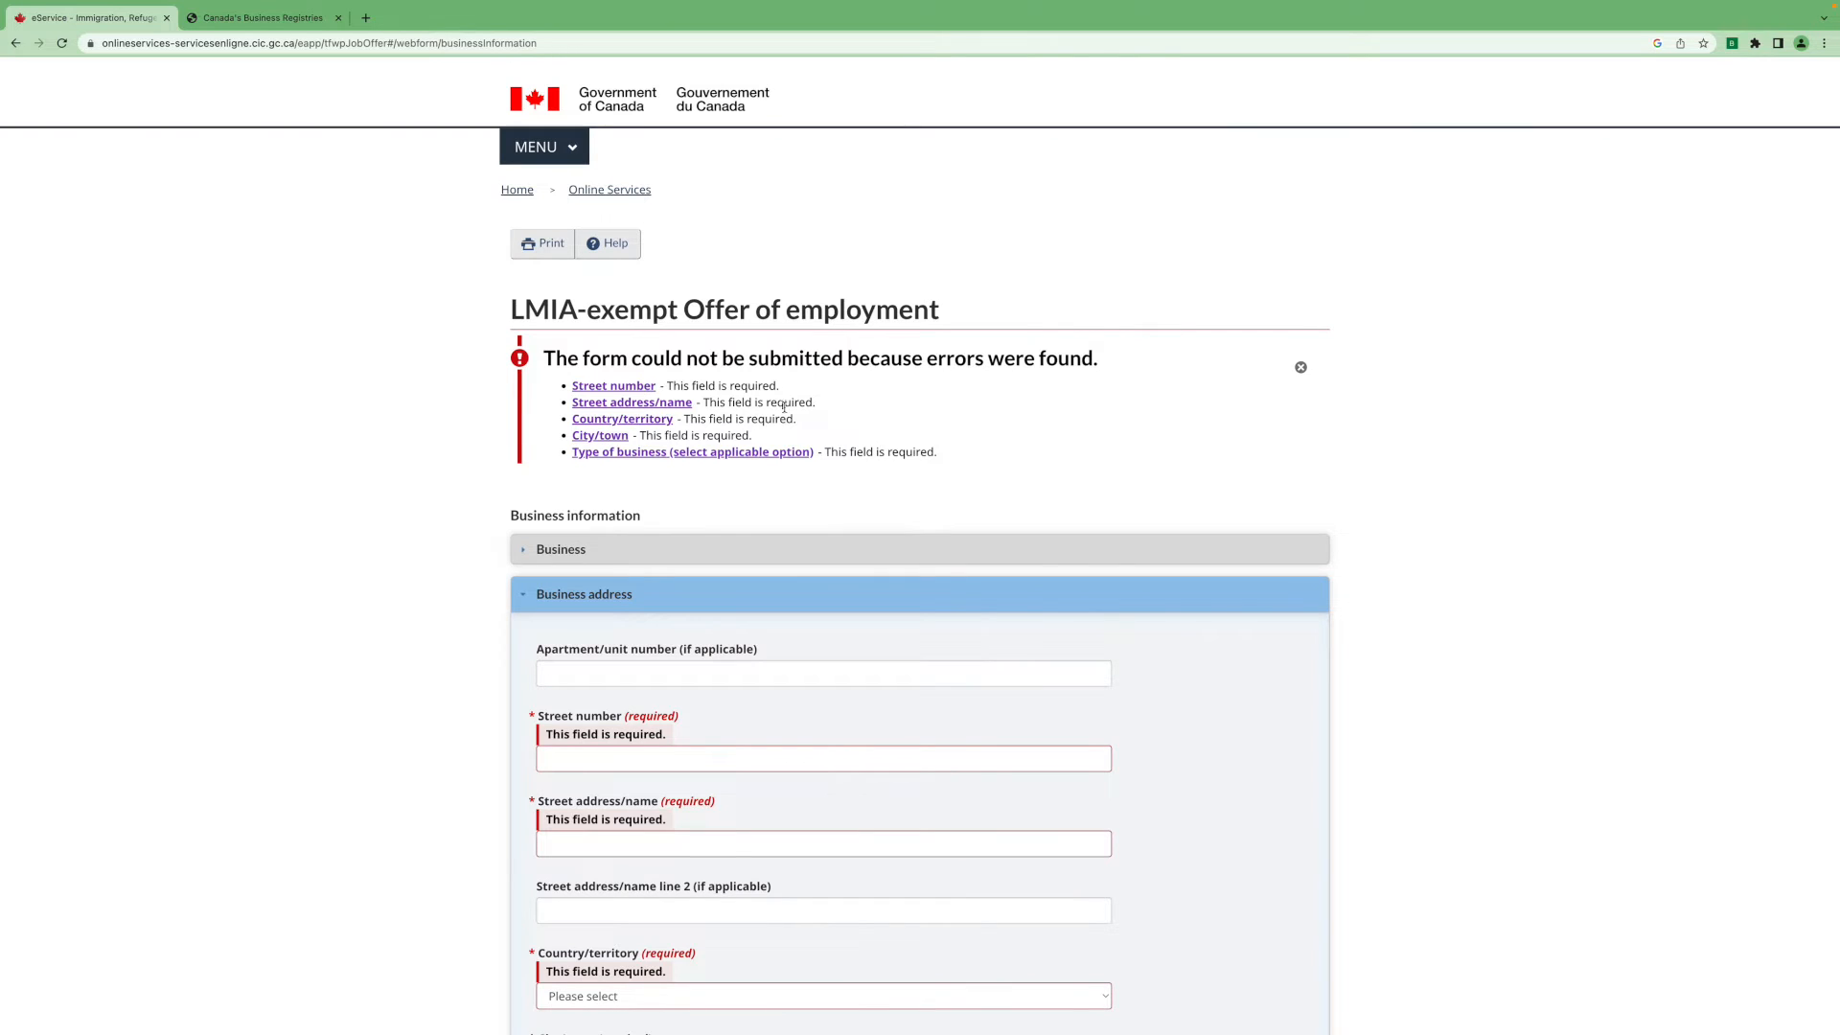
Reopen the Business section, clear the entered telephone number, and go to business address
click(784, 544)
scroll(1037, 459, down, 5)
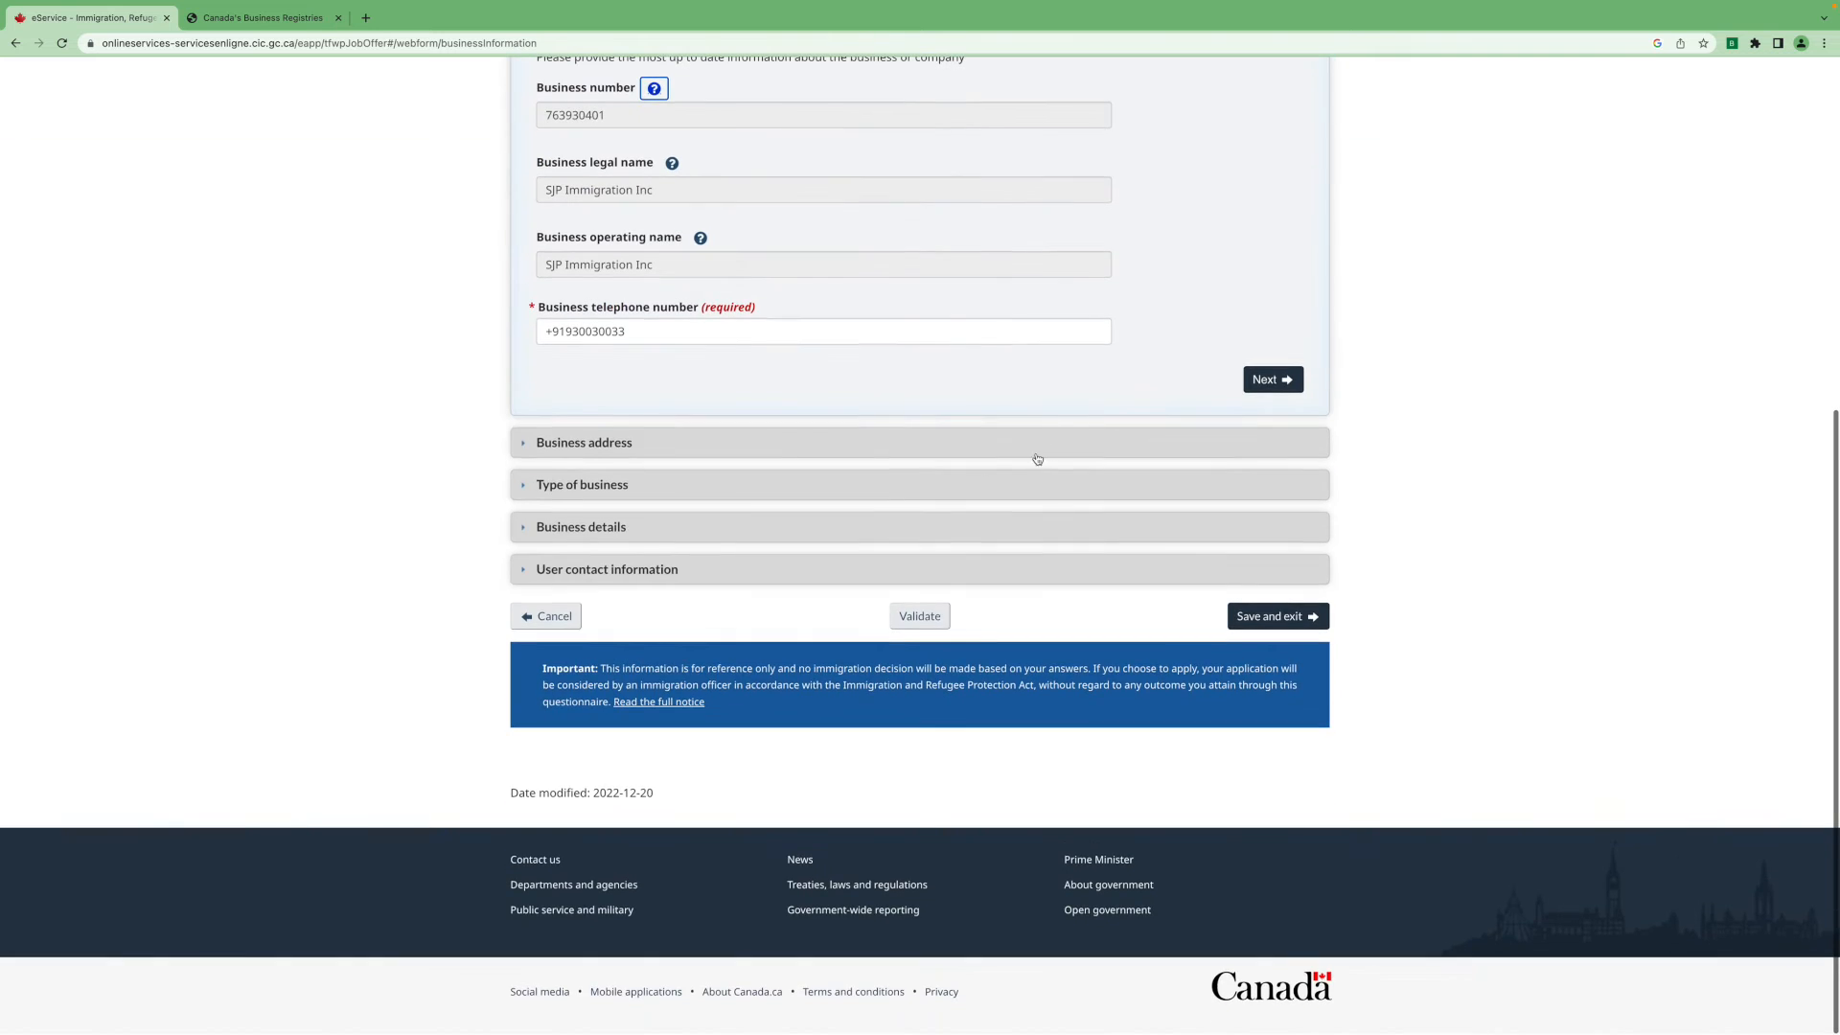
triple_click(674, 332)
key(BackSpace)
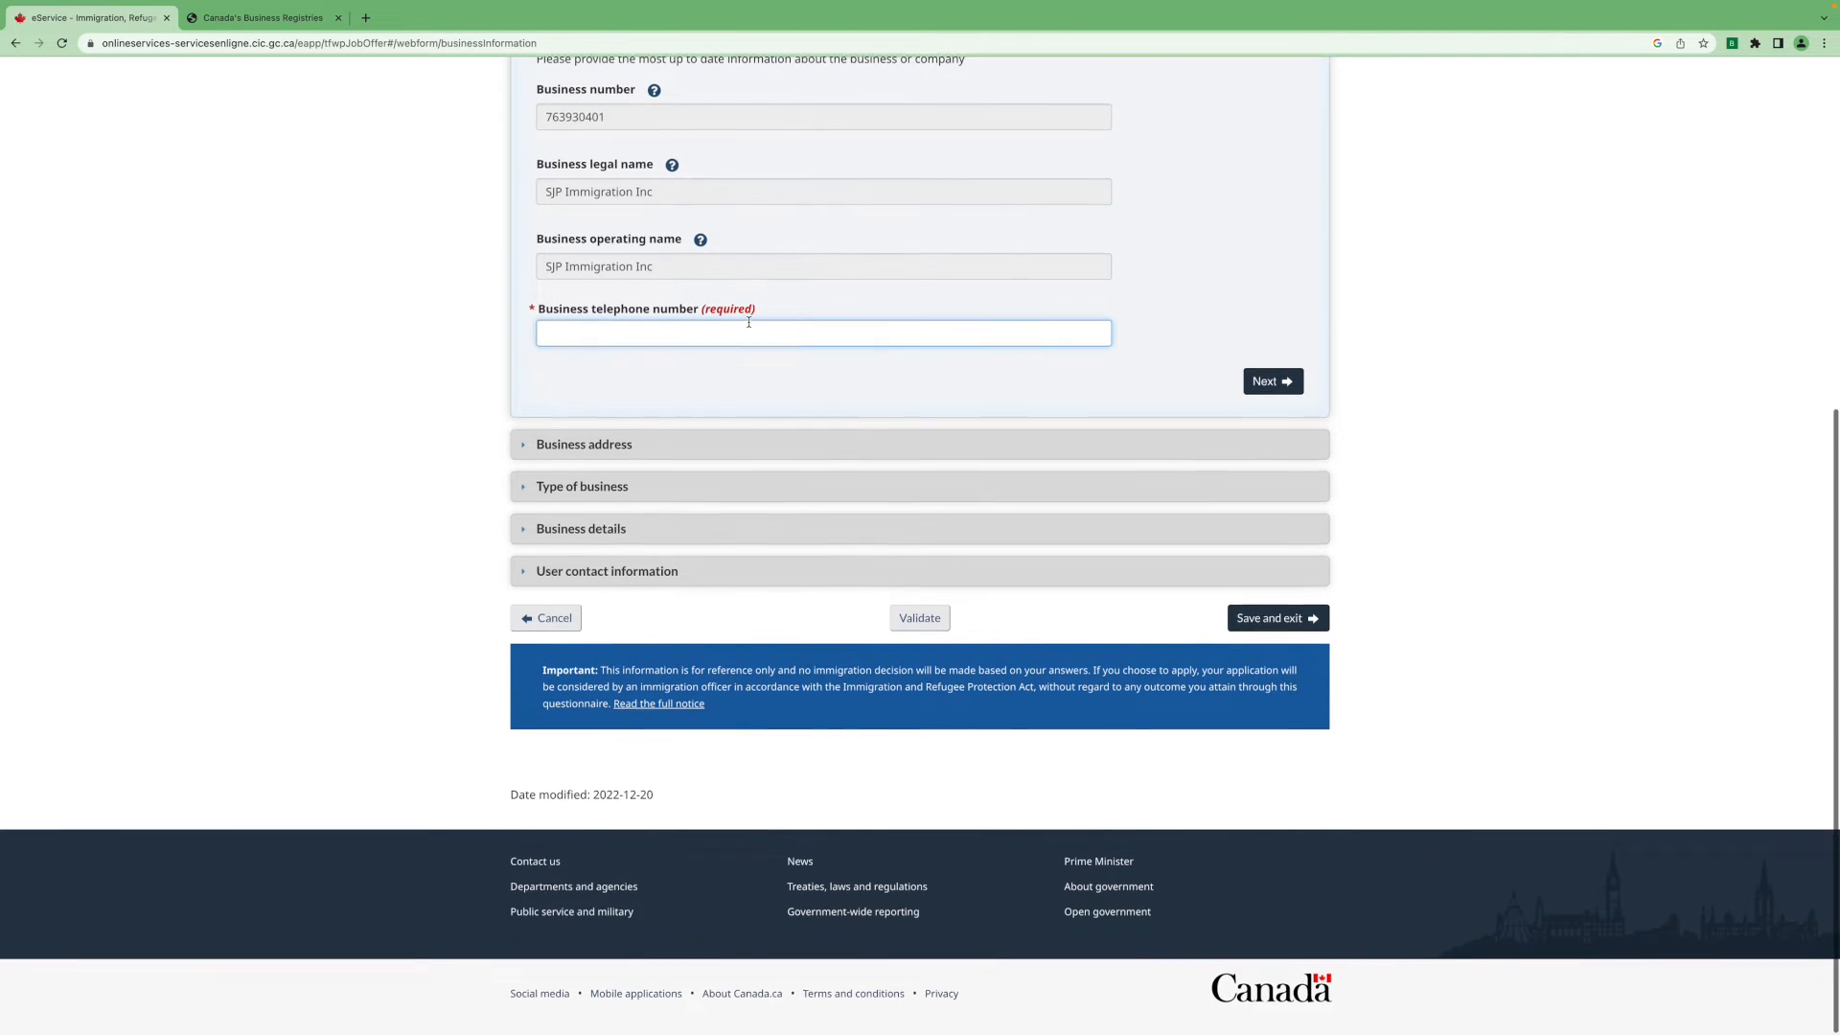
scroll(945, 336, up, 2)
click(658, 596)
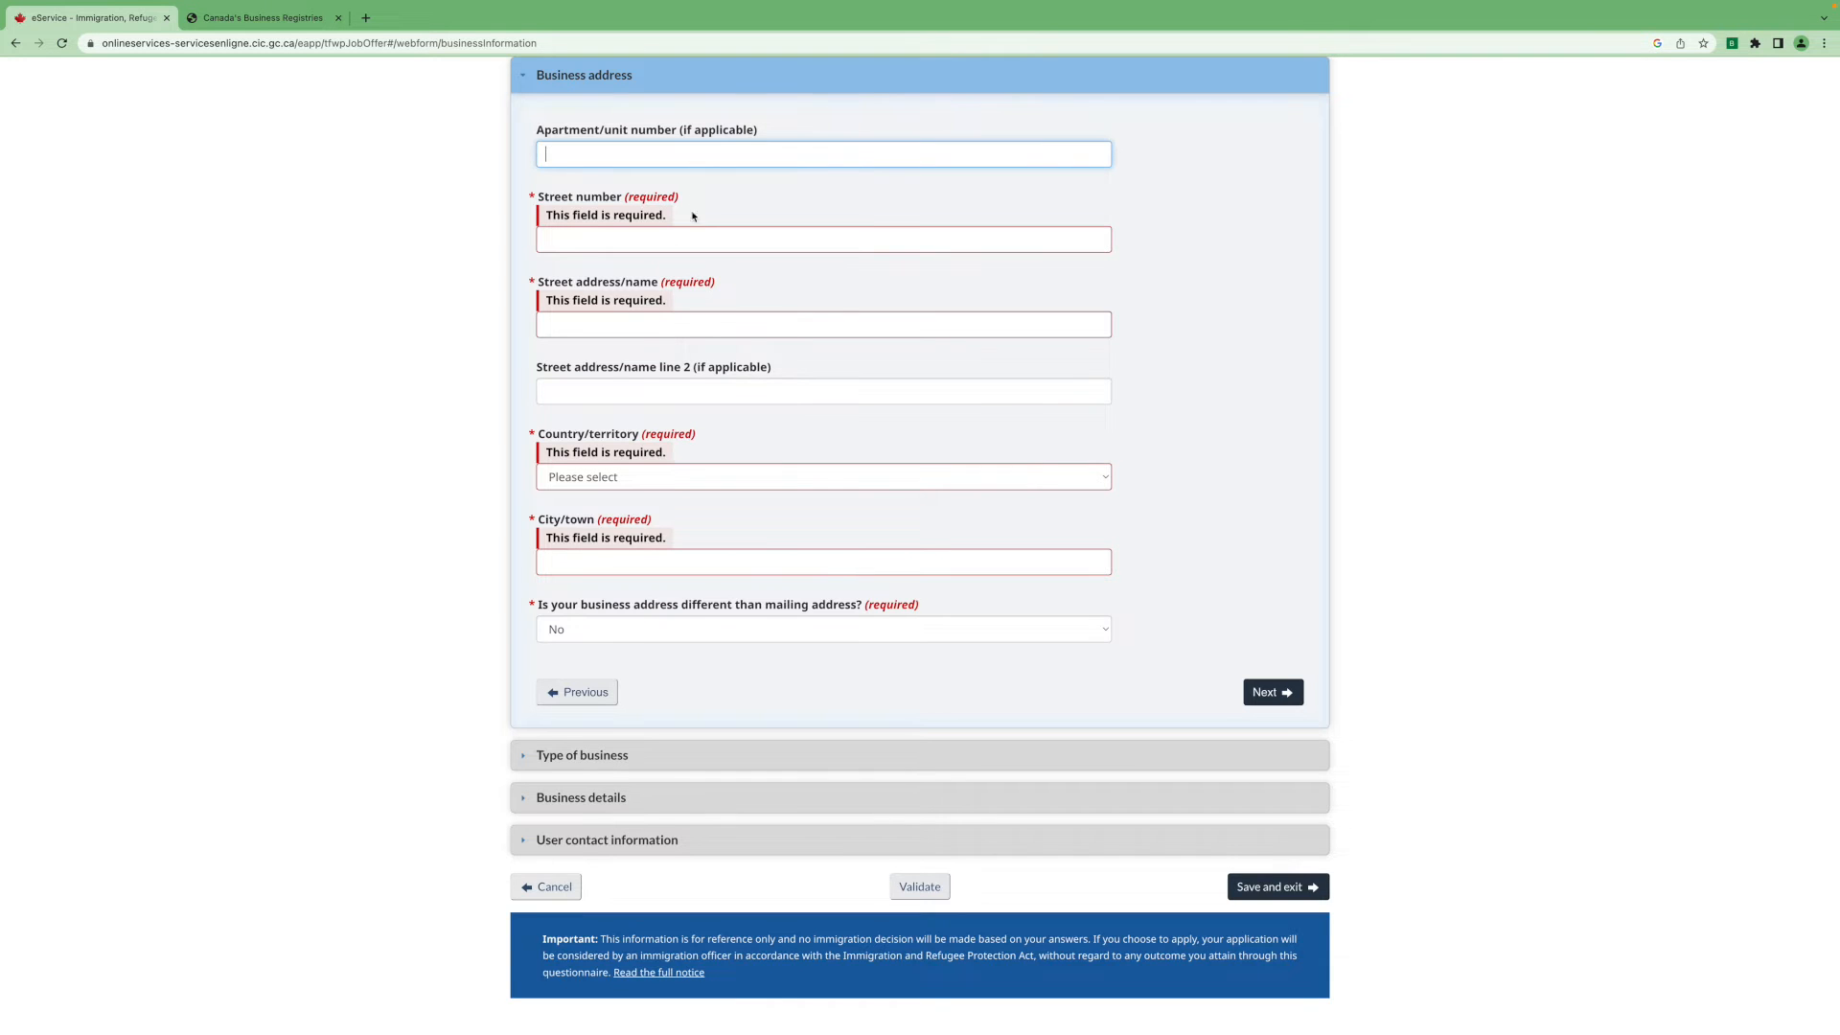
Keep 'No' for a different business address and continue to Type of business
scroll(699, 230, up, 1)
scroll(719, 226, down, 2)
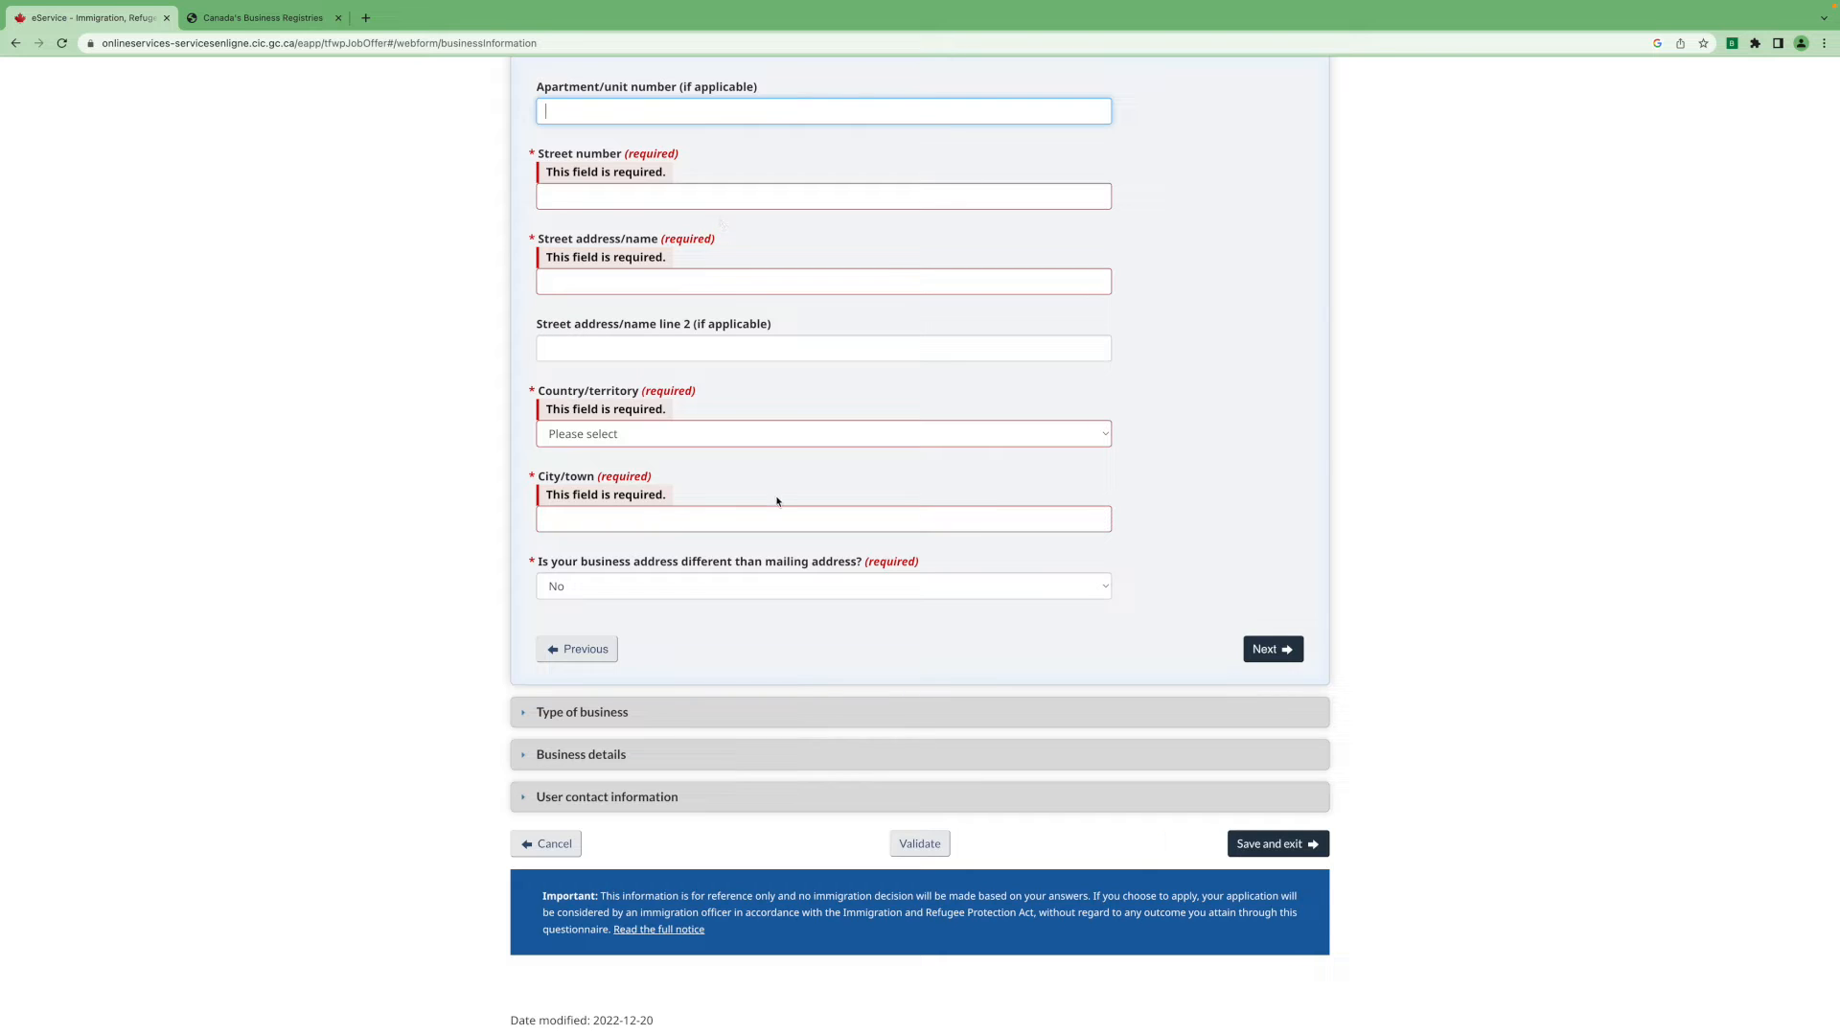
click(758, 585)
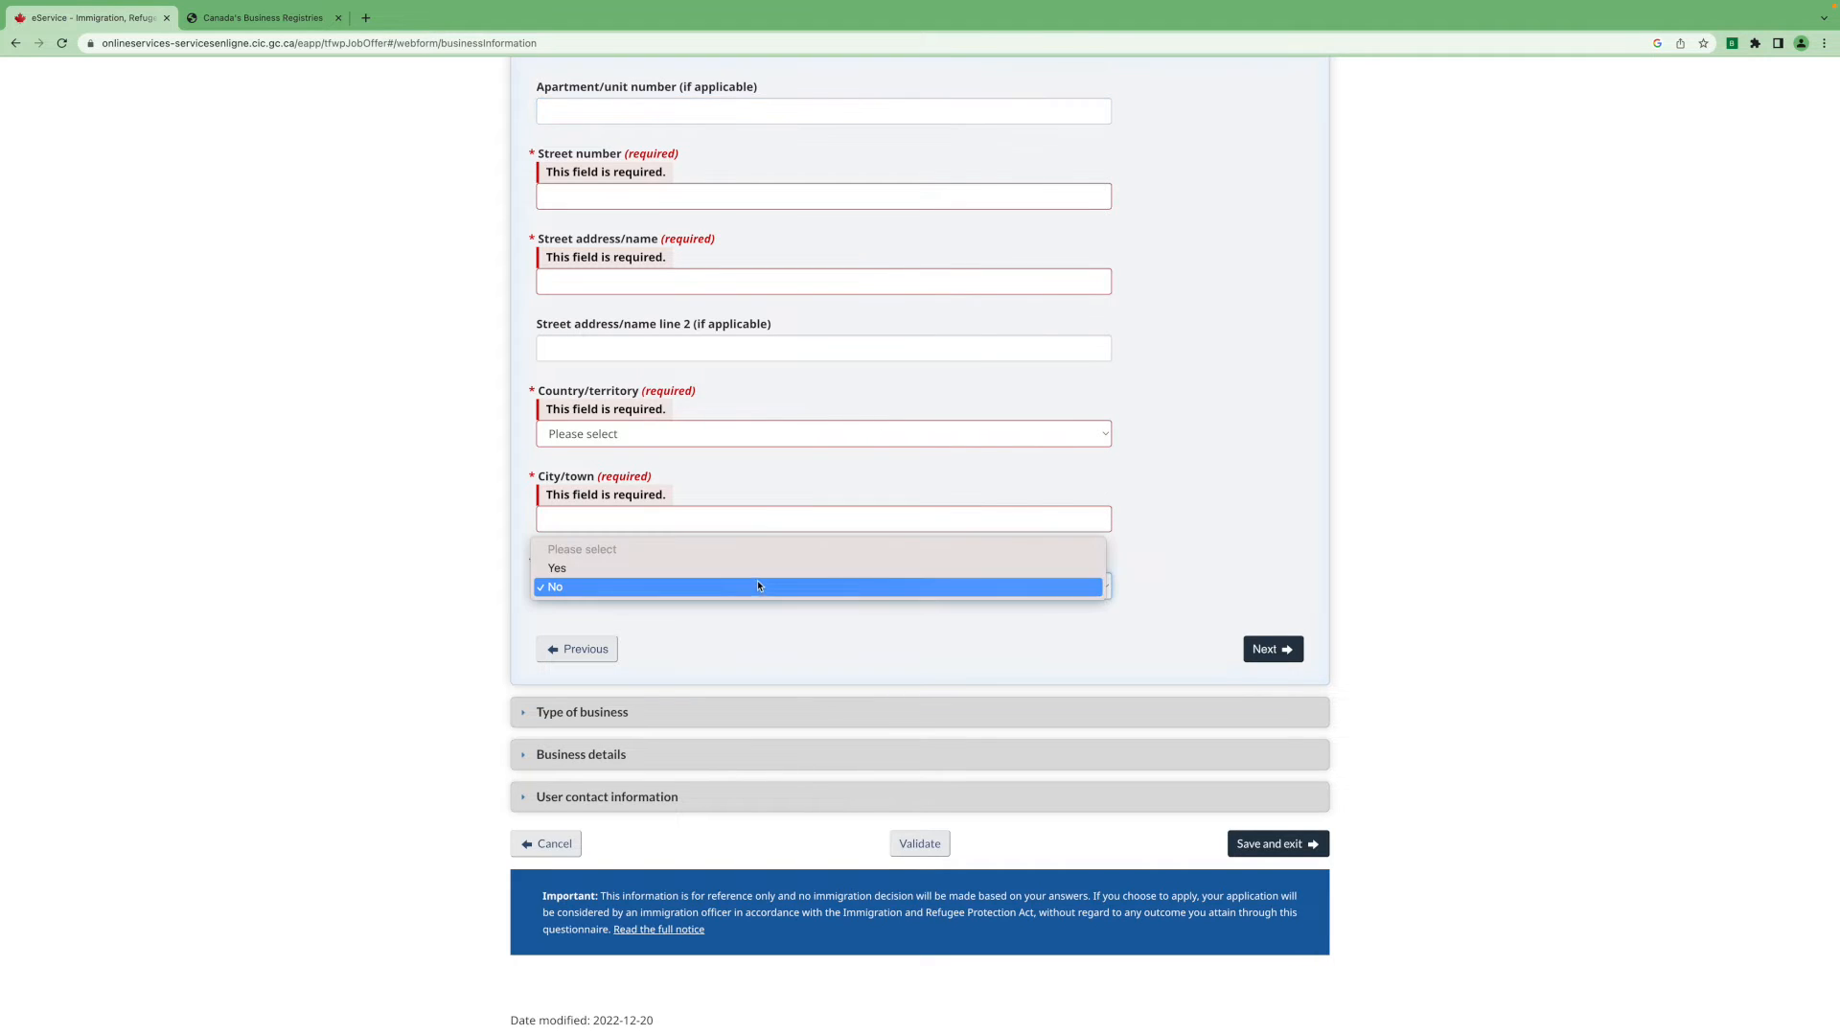
click(1197, 547)
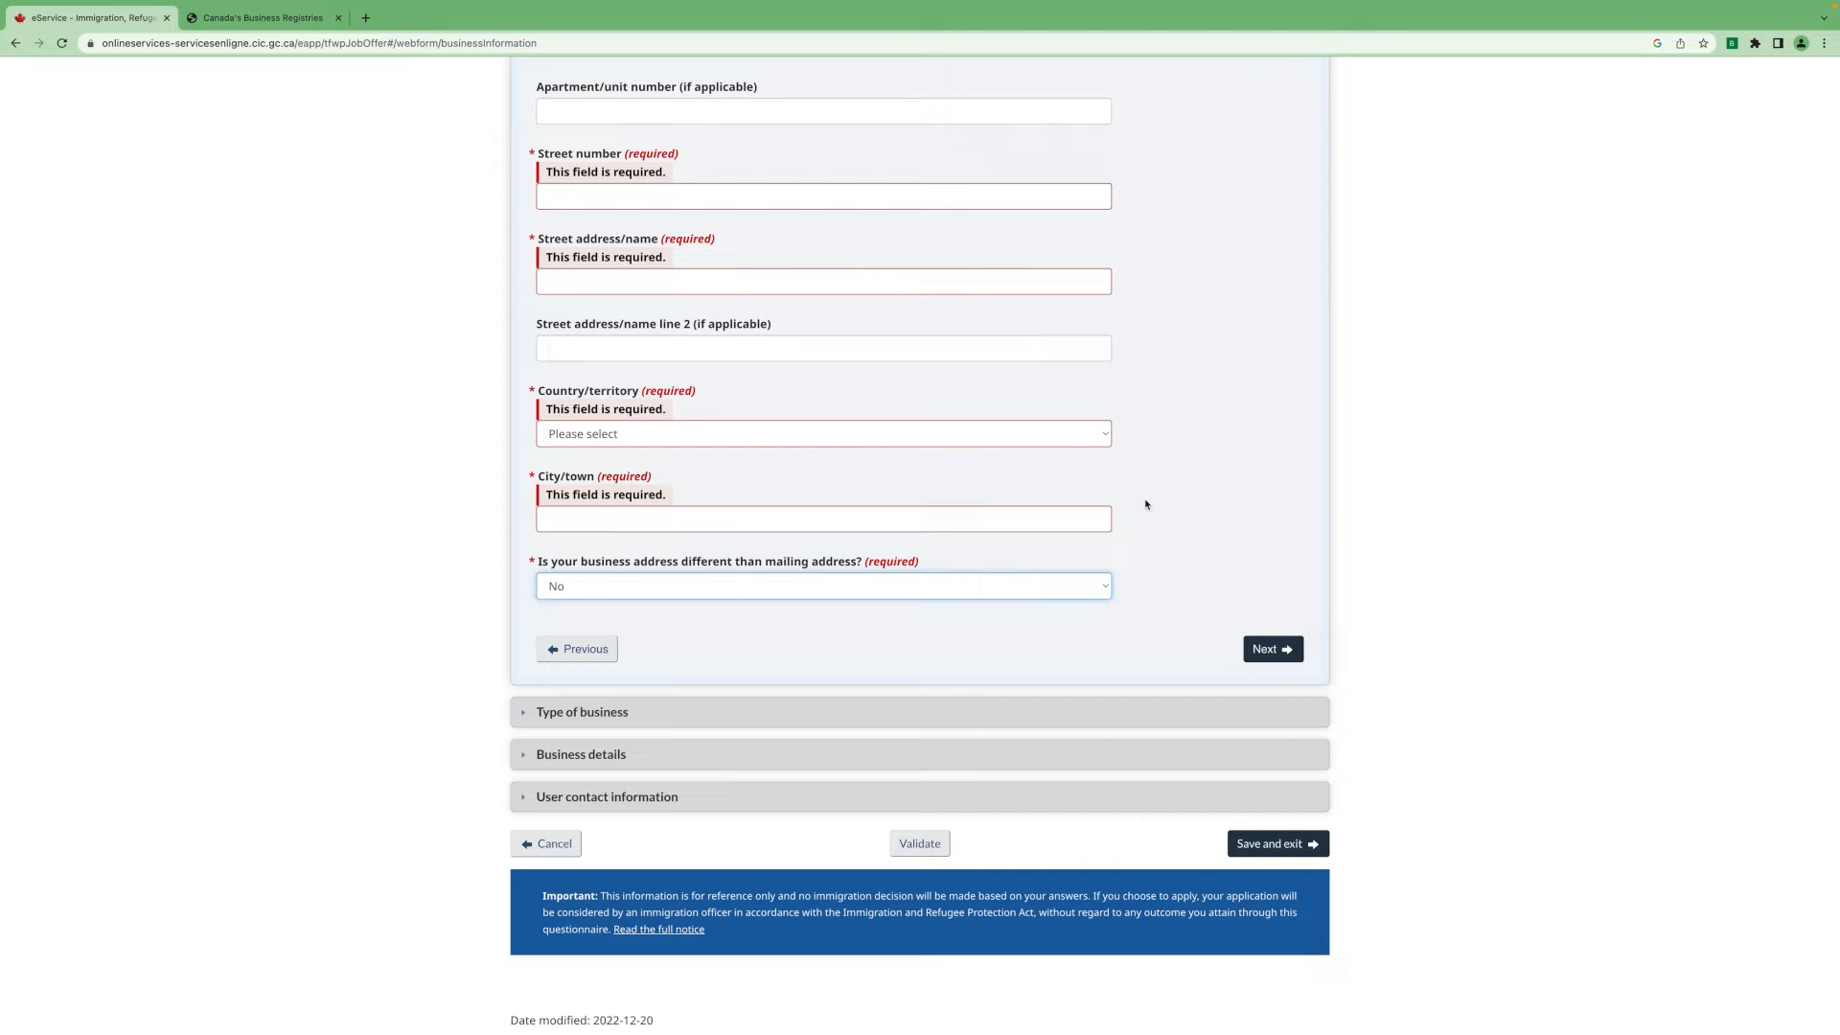
click(942, 579)
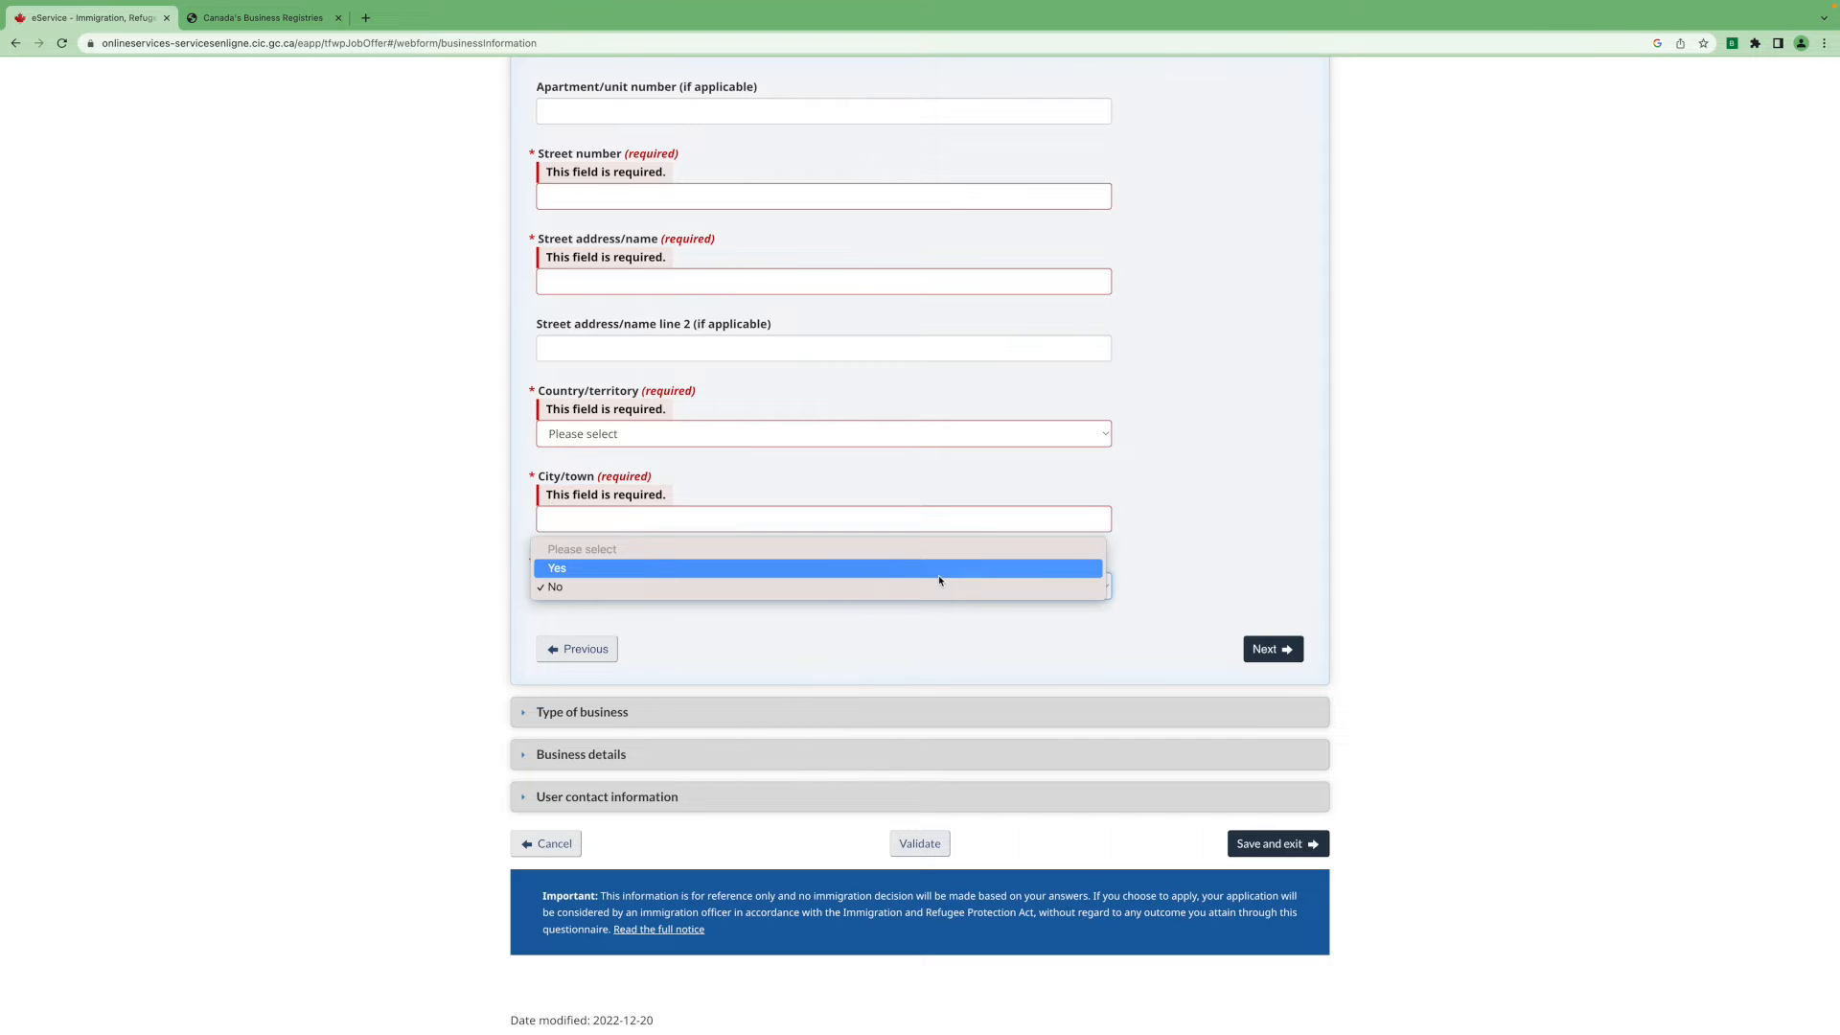
click(919, 588)
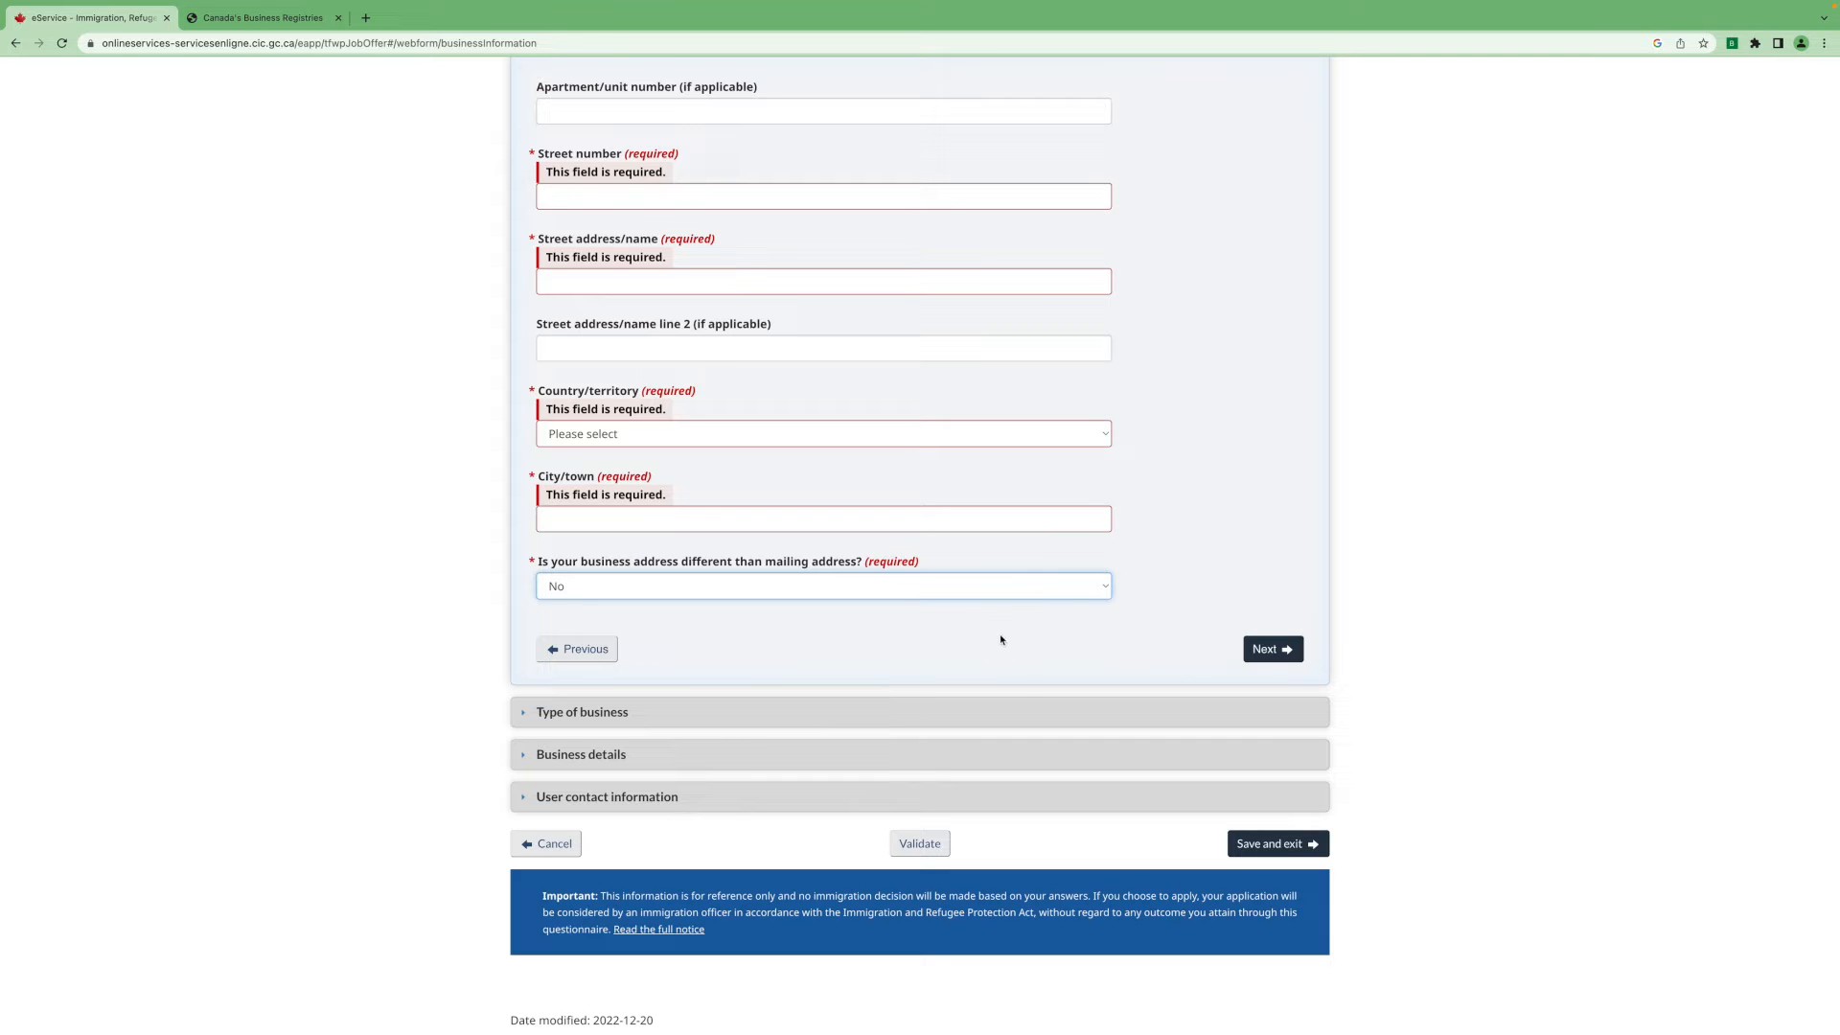
click(808, 717)
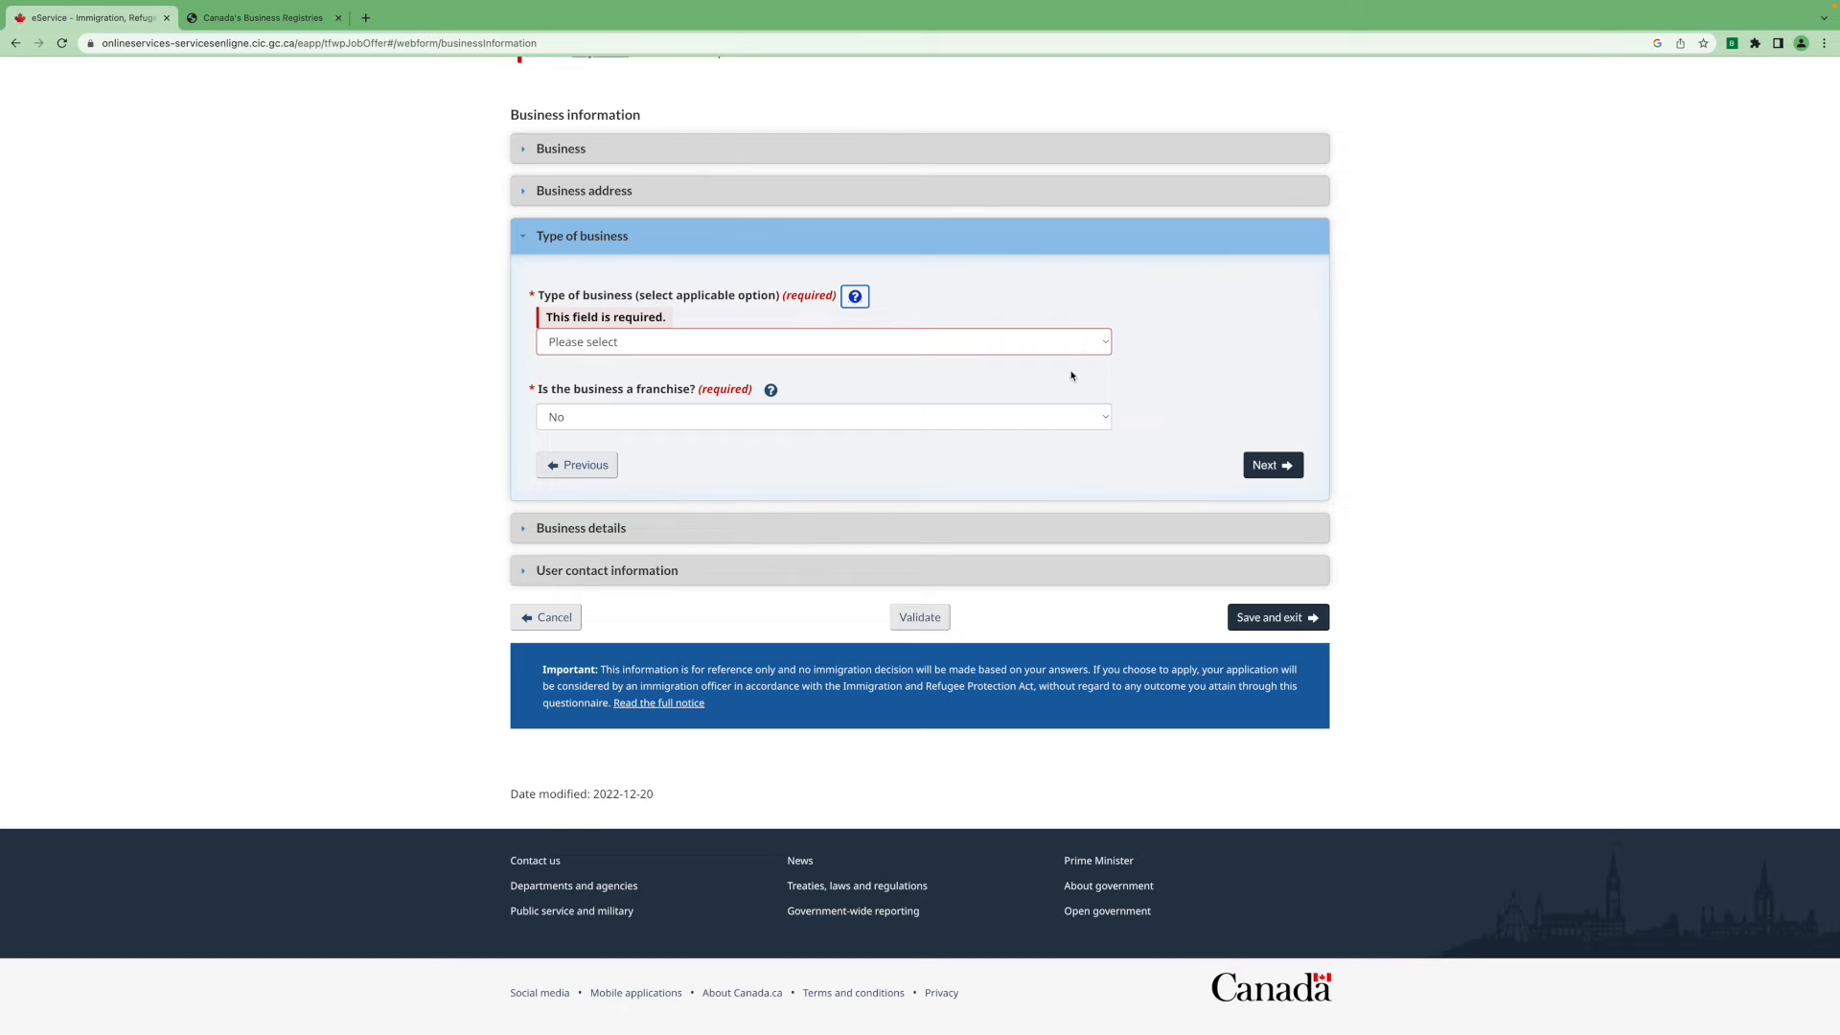
Set business type to Incorporated/limited, franchise to No, and continue to Business details
click(1065, 344)
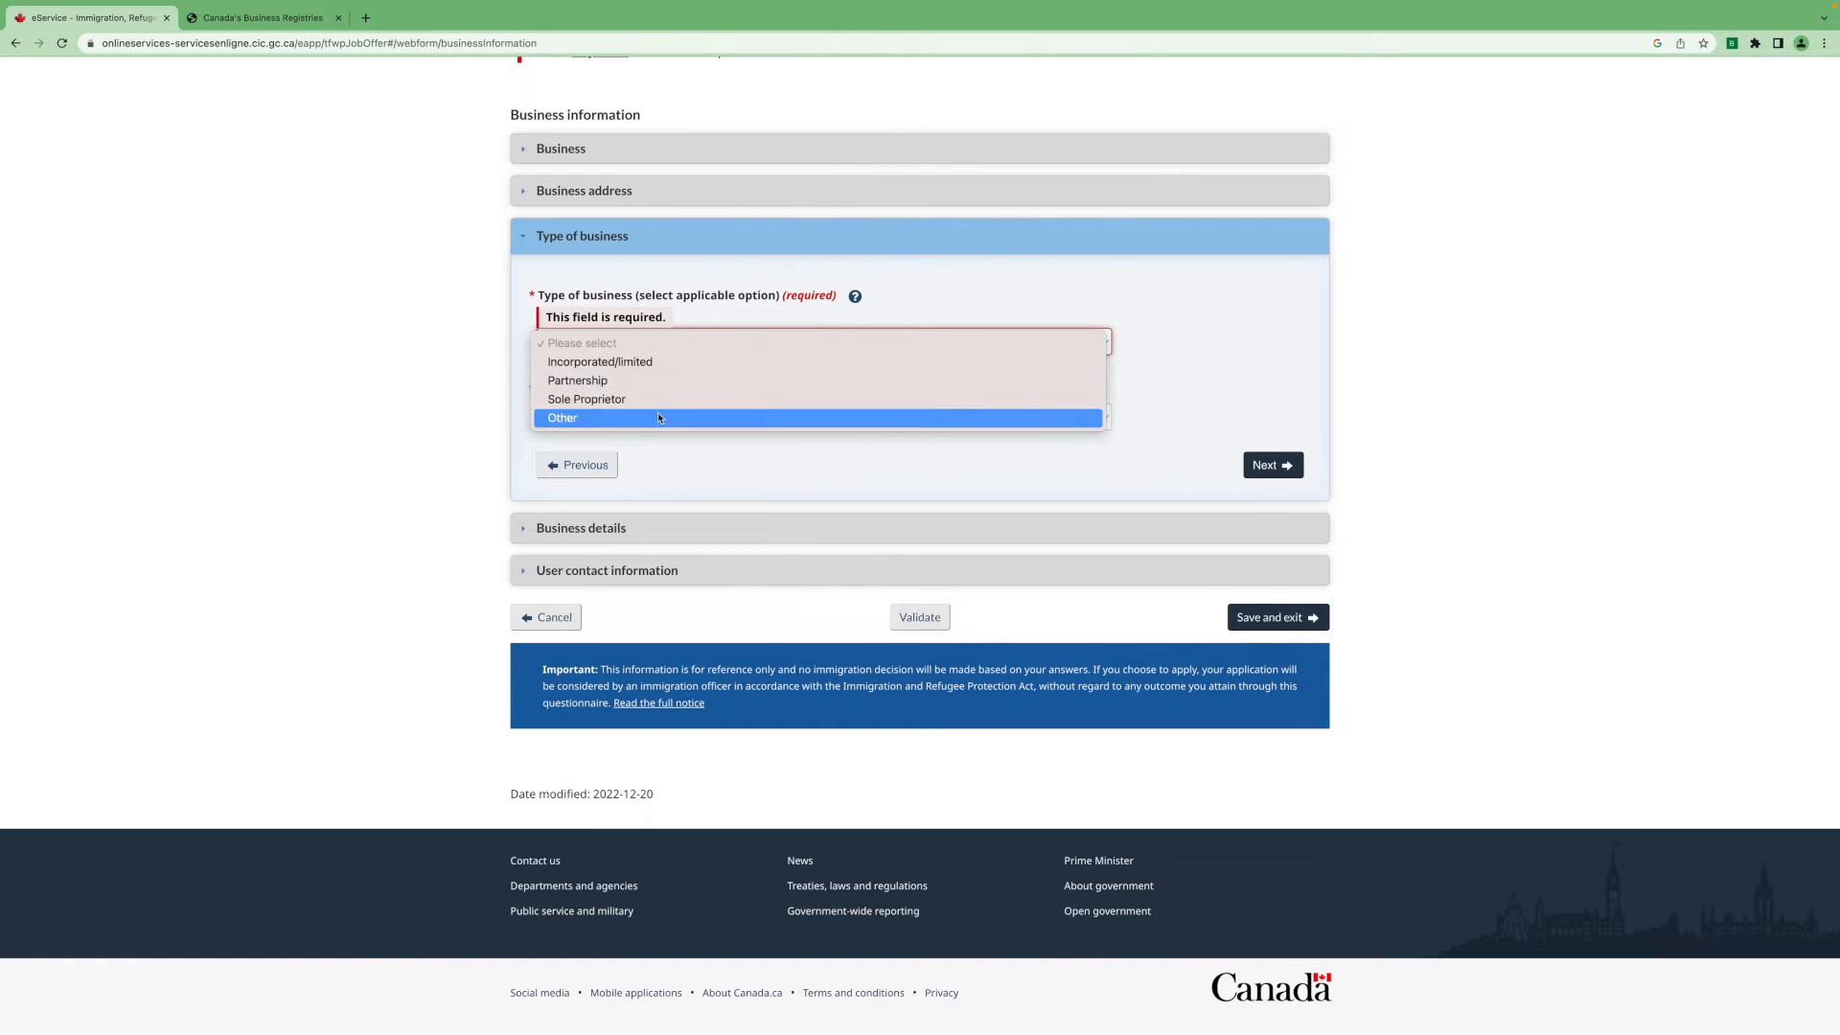
click(644, 366)
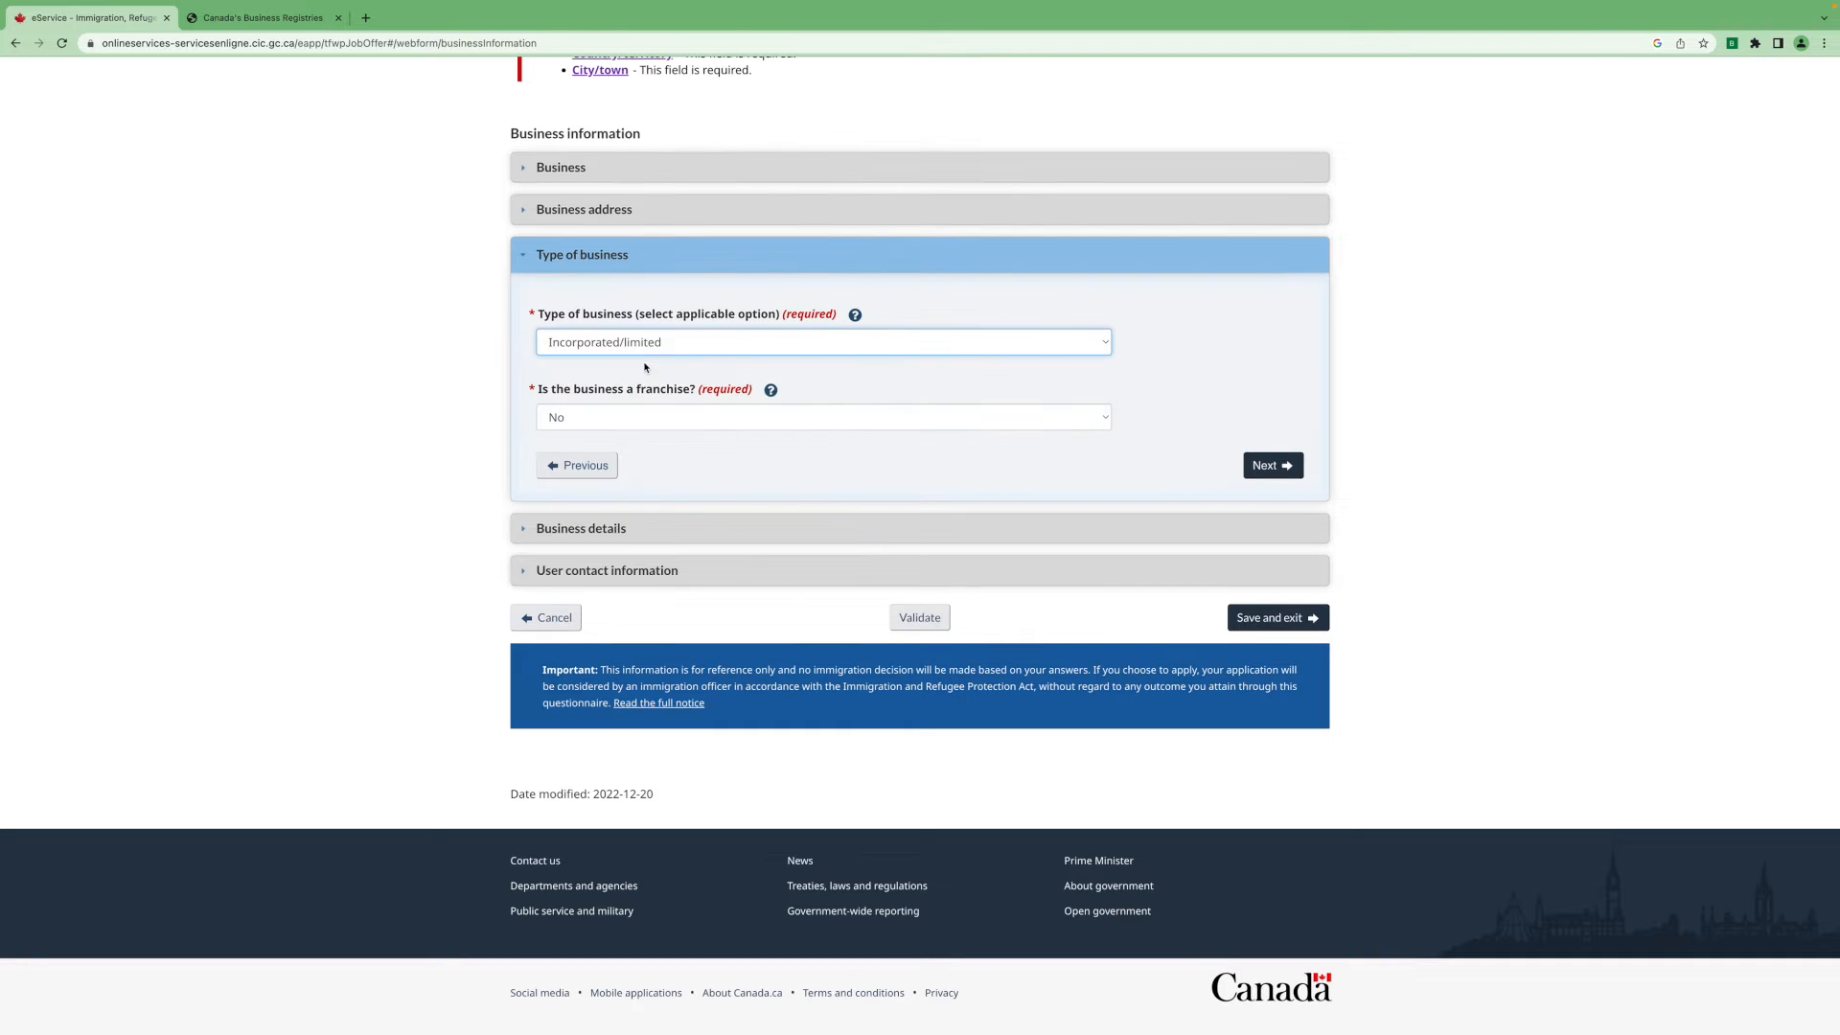
click(709, 415)
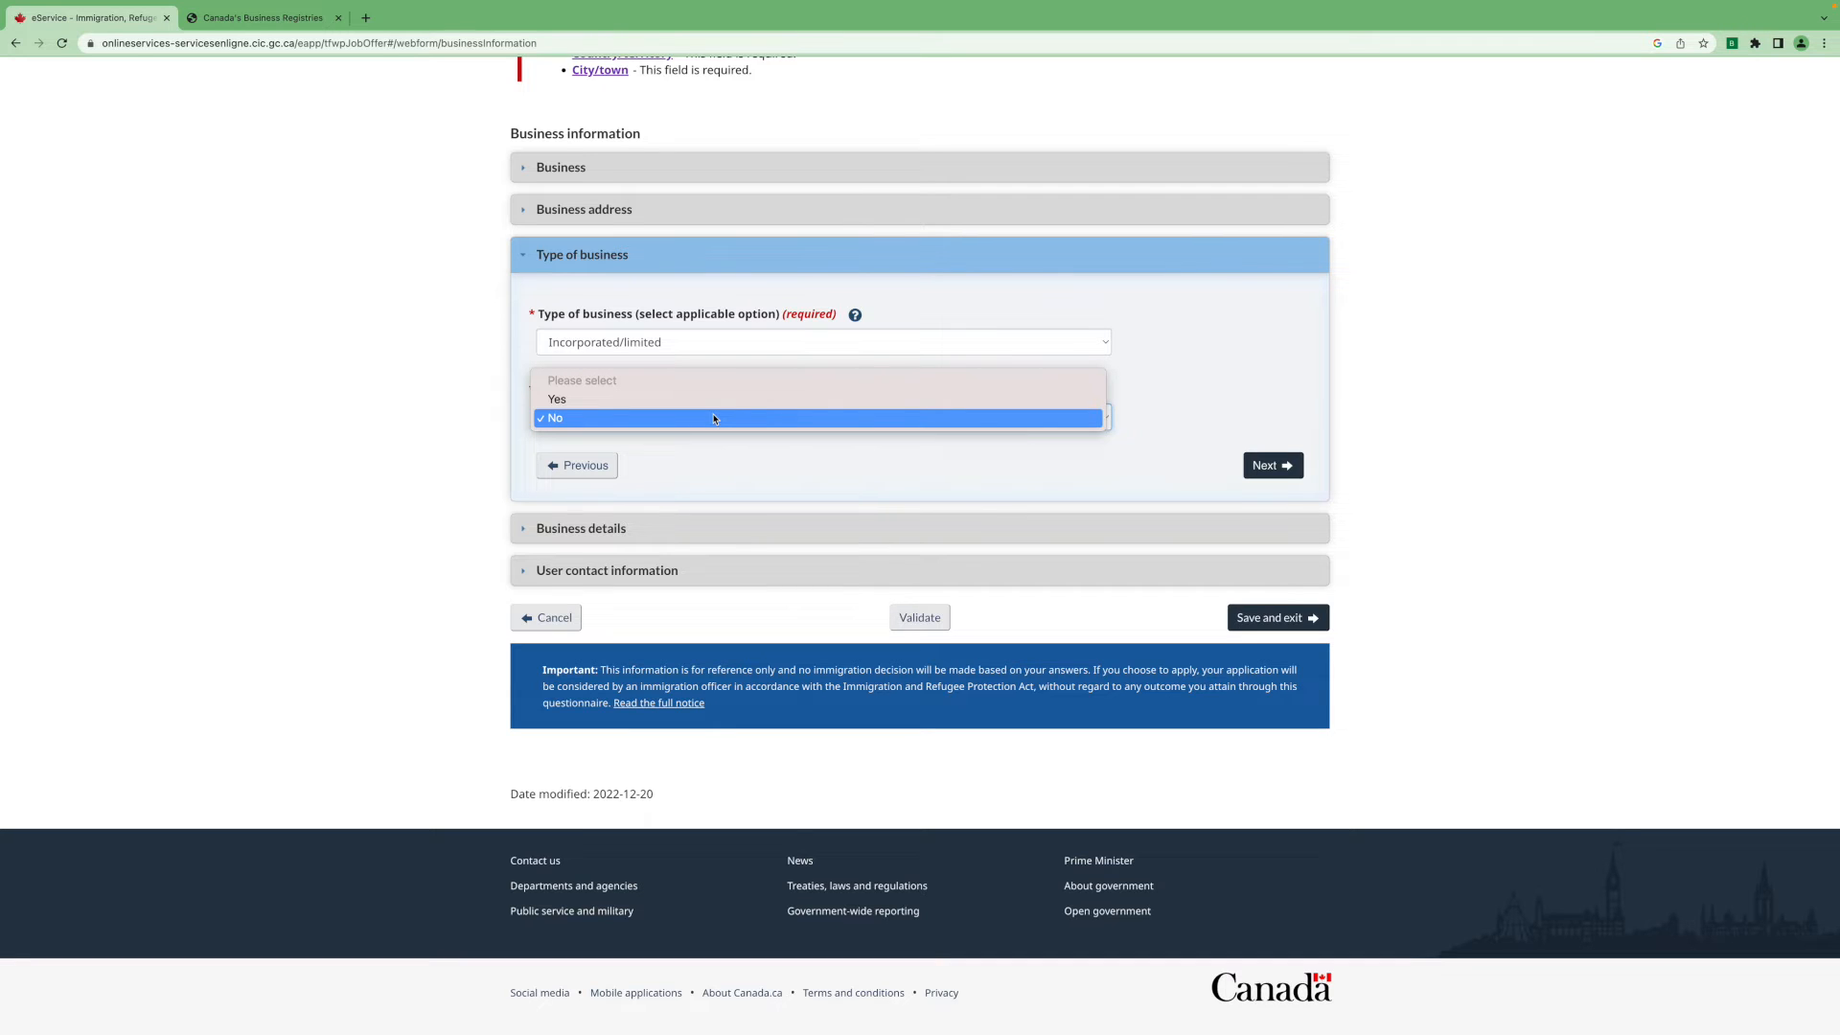
click(710, 399)
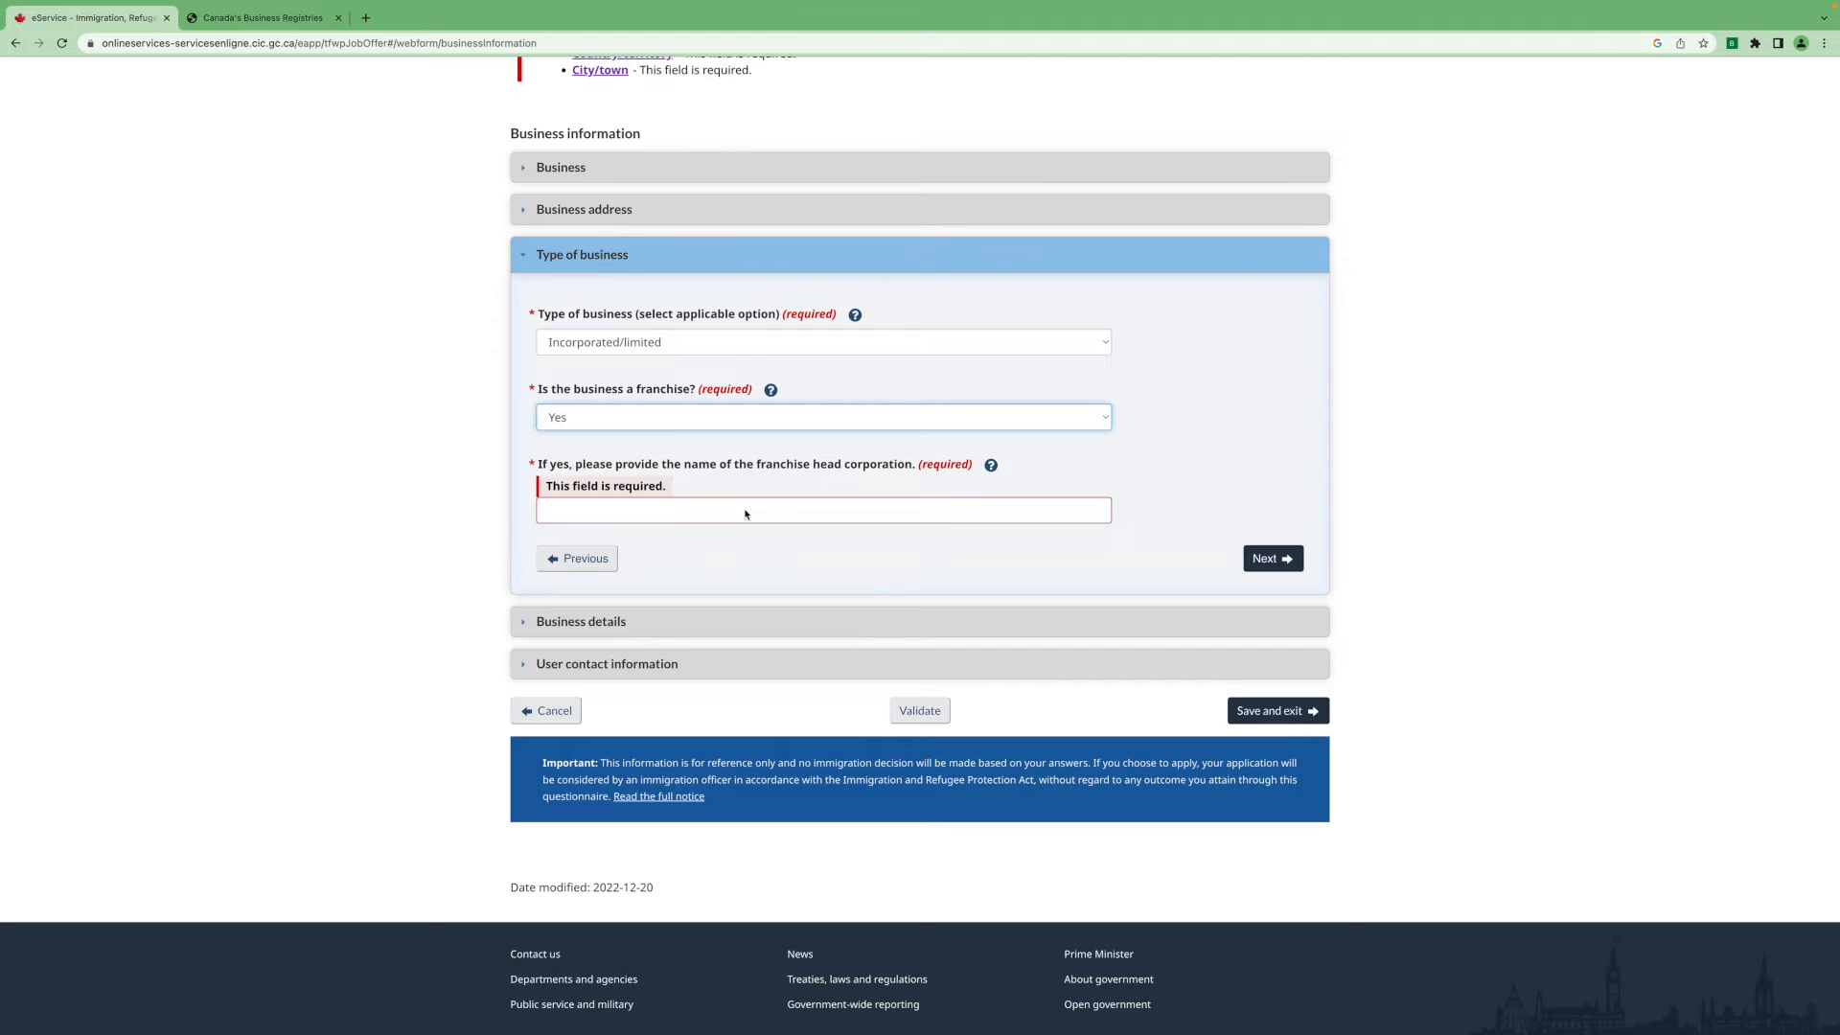
click(768, 407)
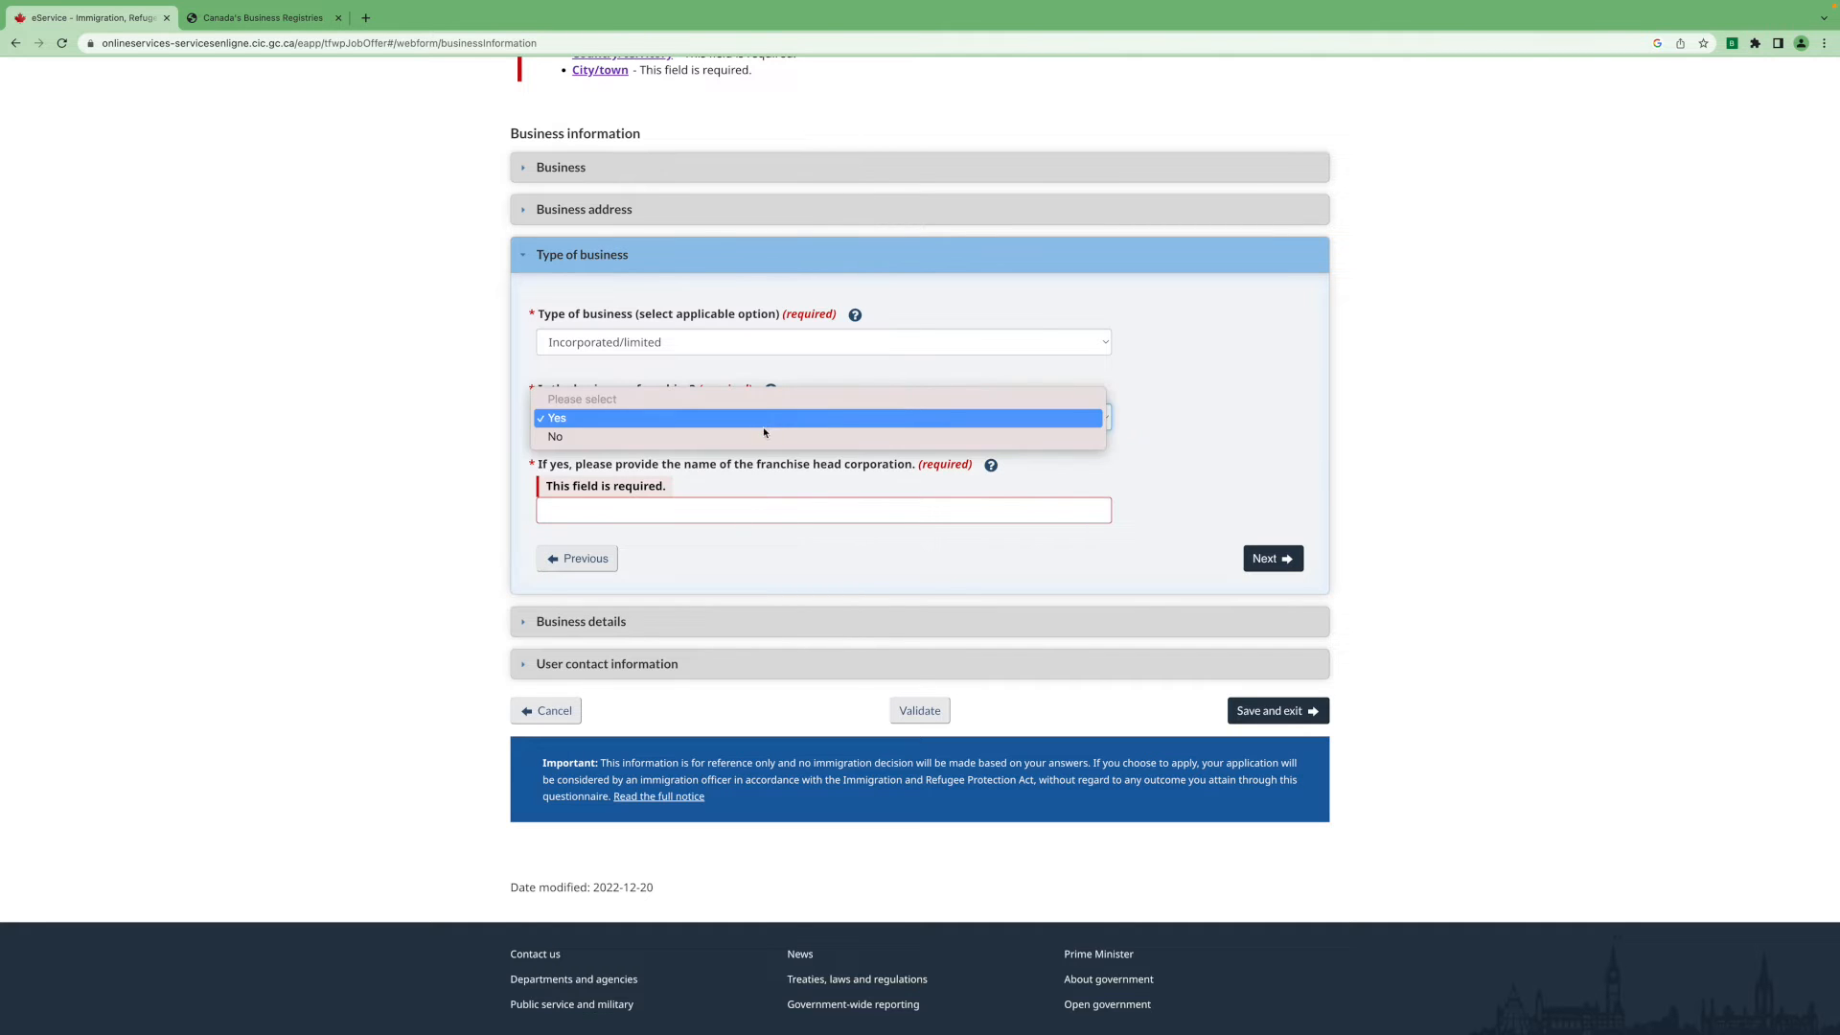
click(763, 434)
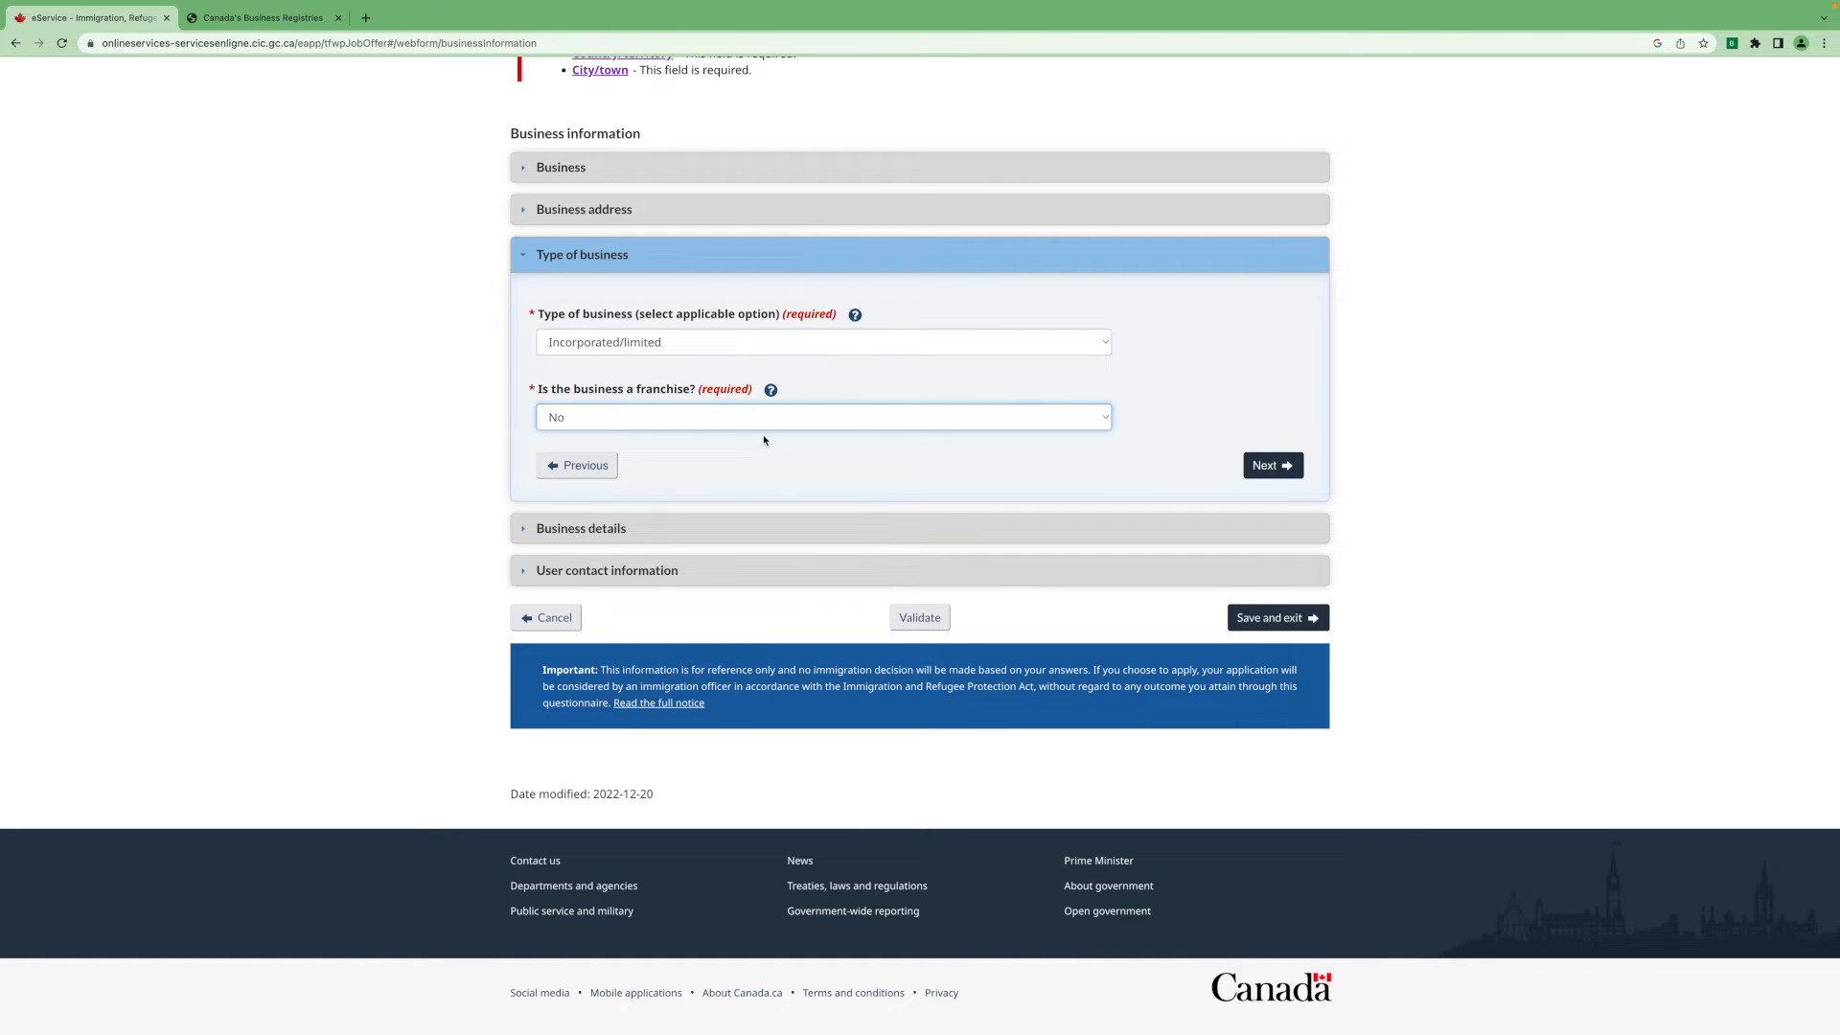
click(882, 528)
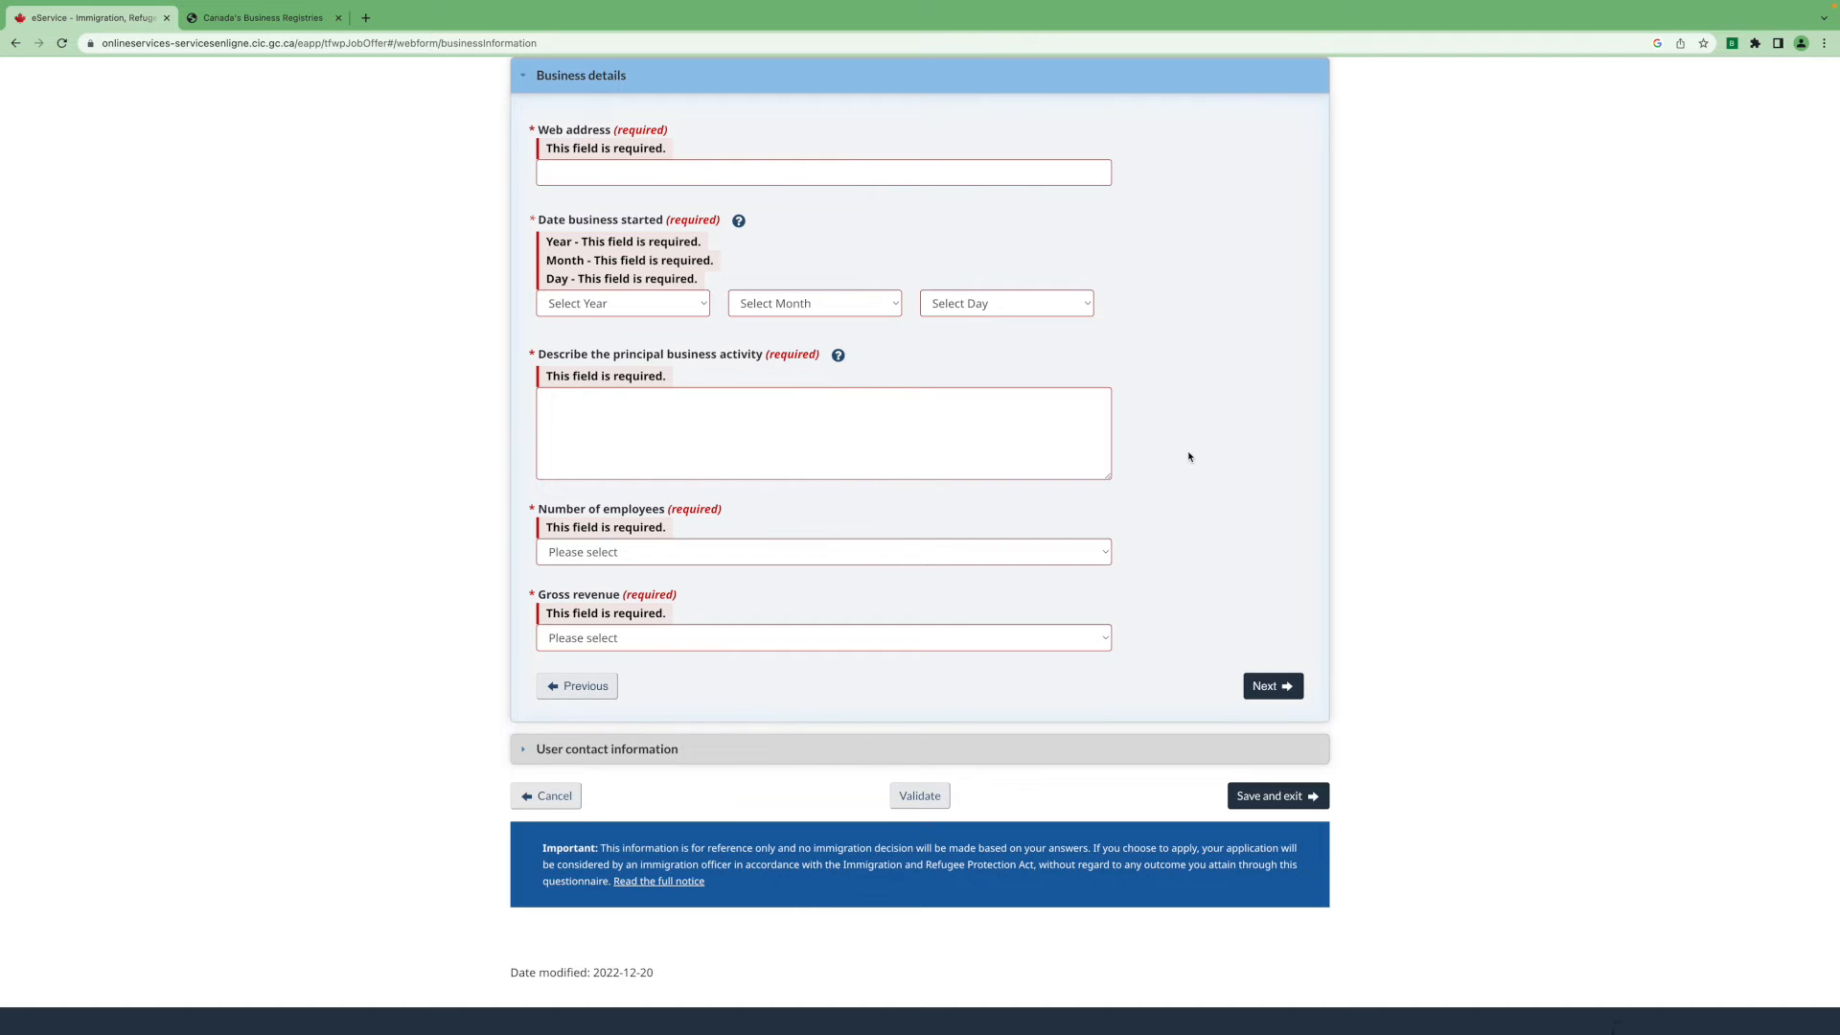
Leave the web address empty and show the principal business activity help note
click(737, 164)
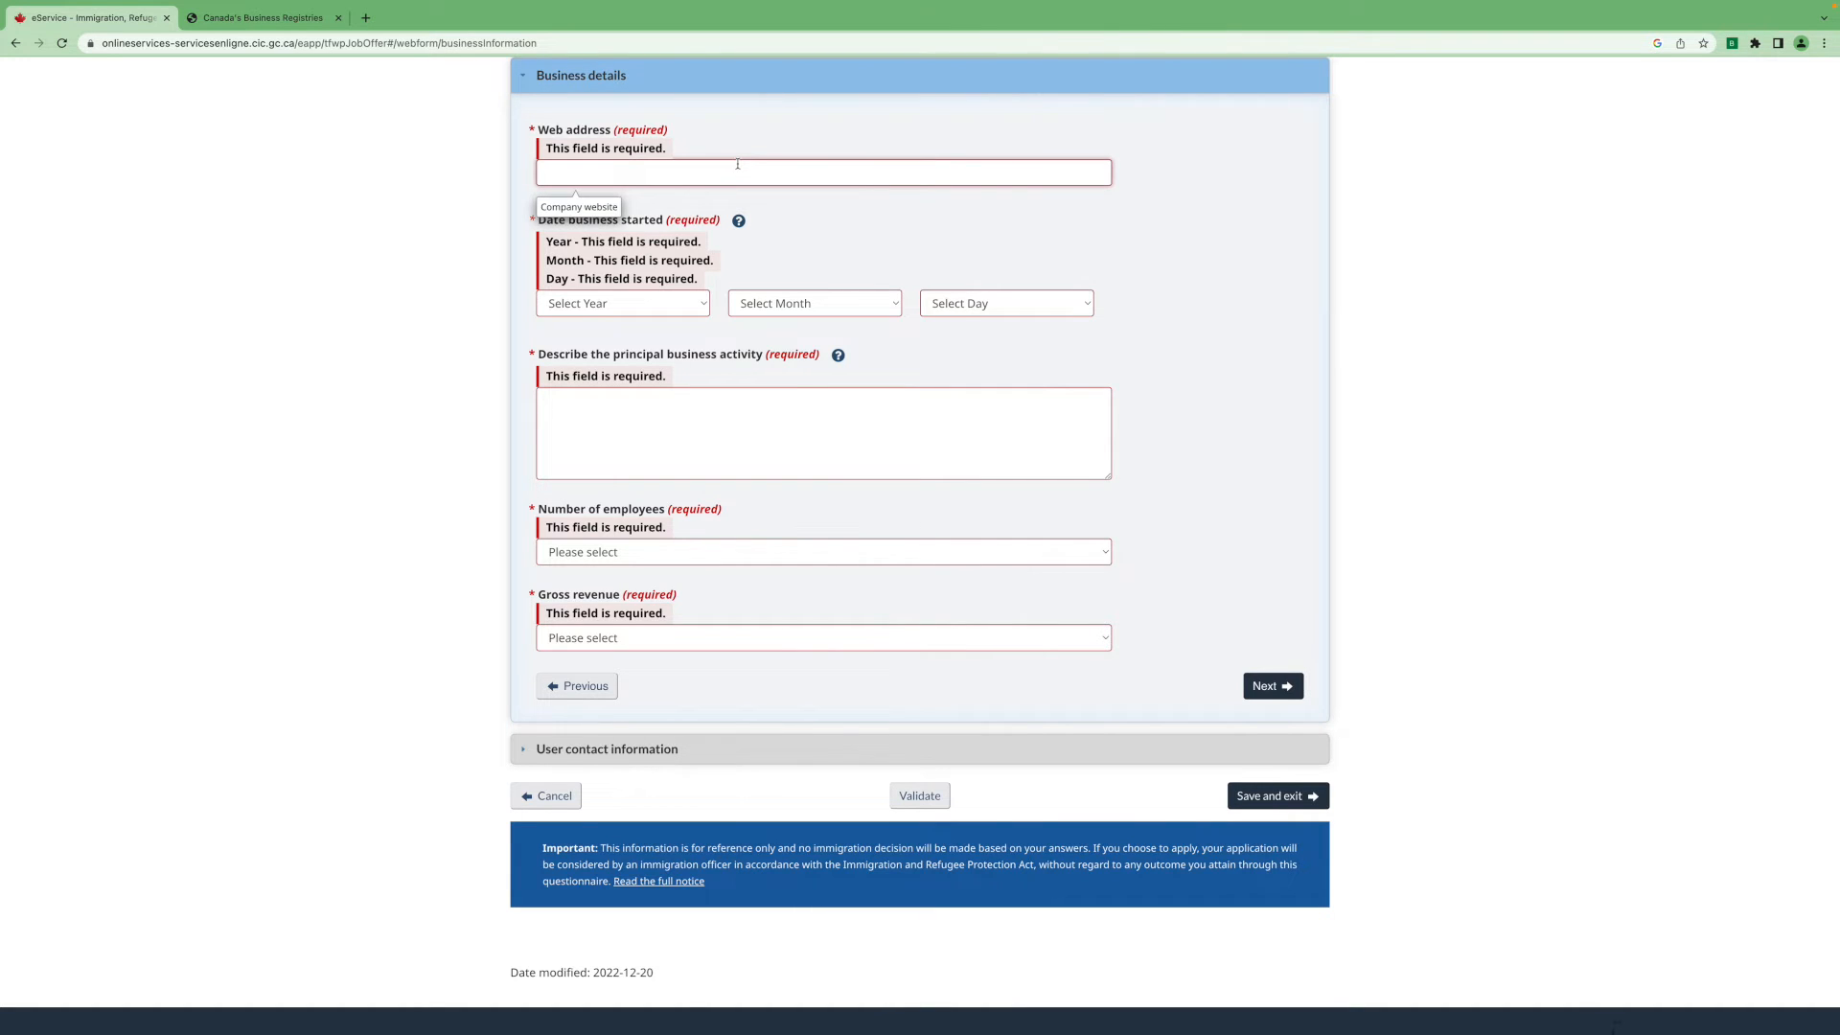
scroll(737, 164, down, 1)
click(1085, 282)
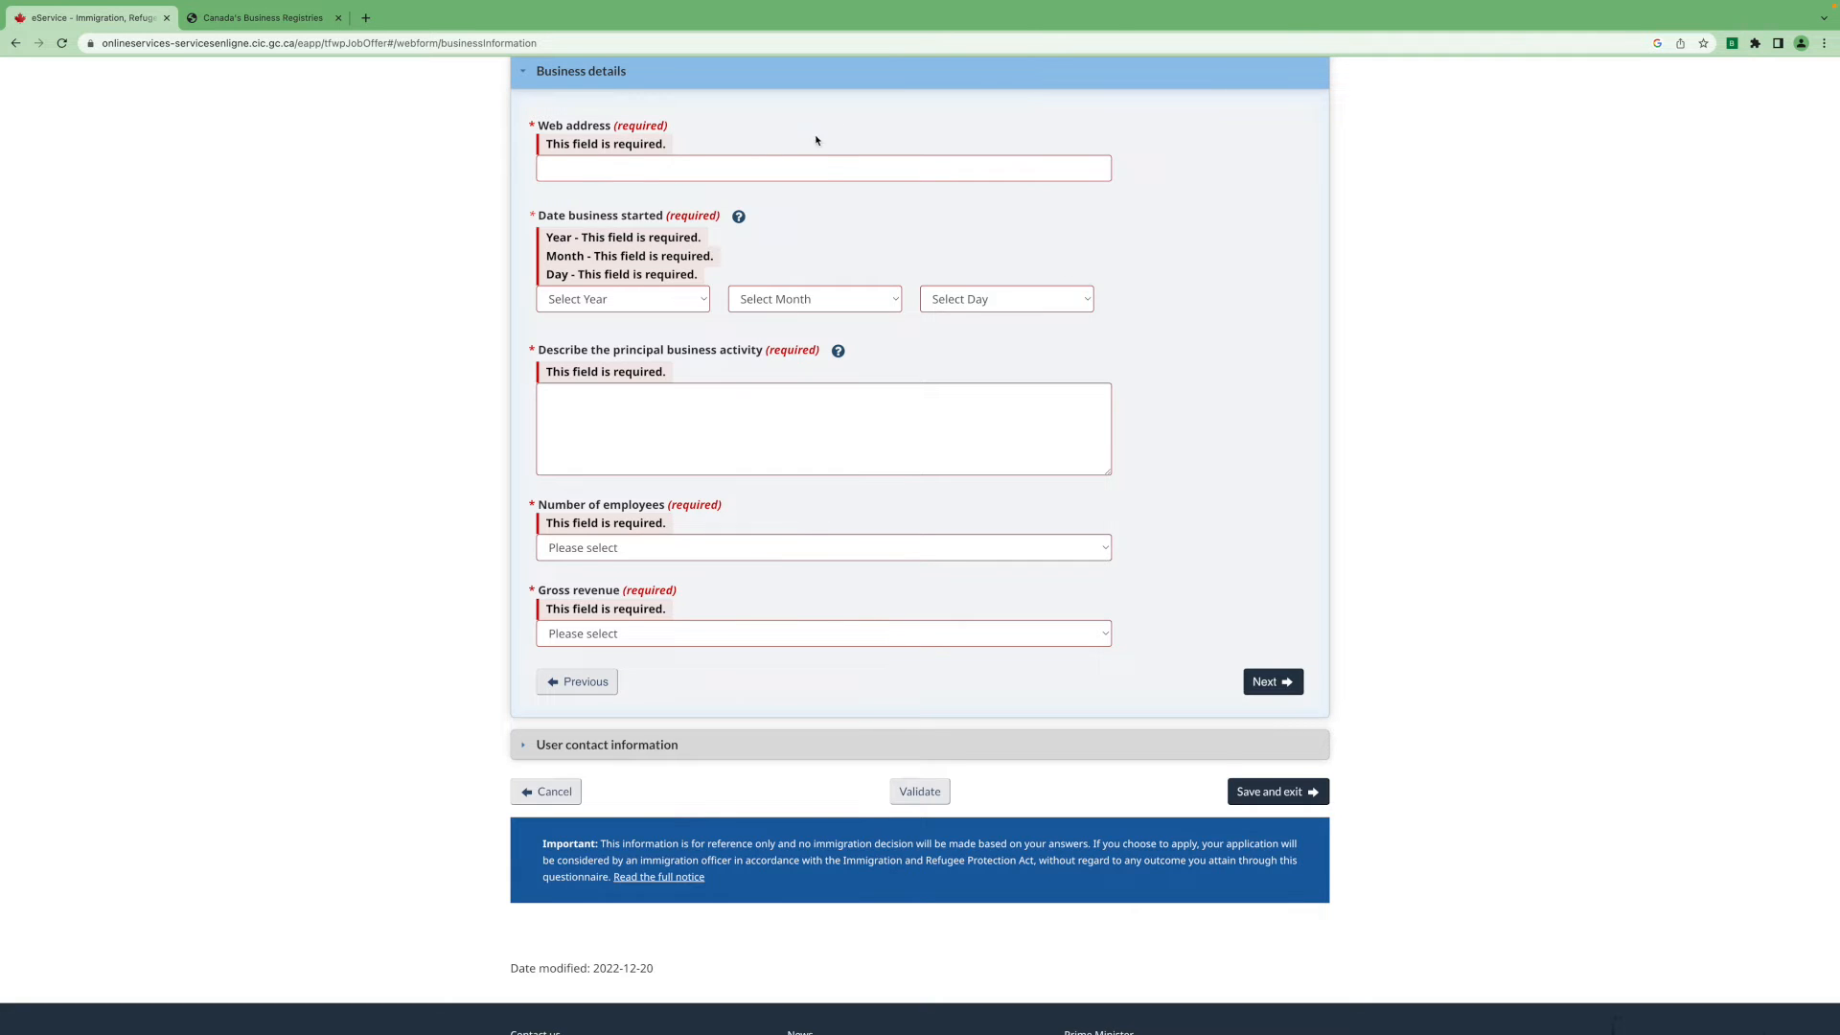
scroll(820, 149, up, 1)
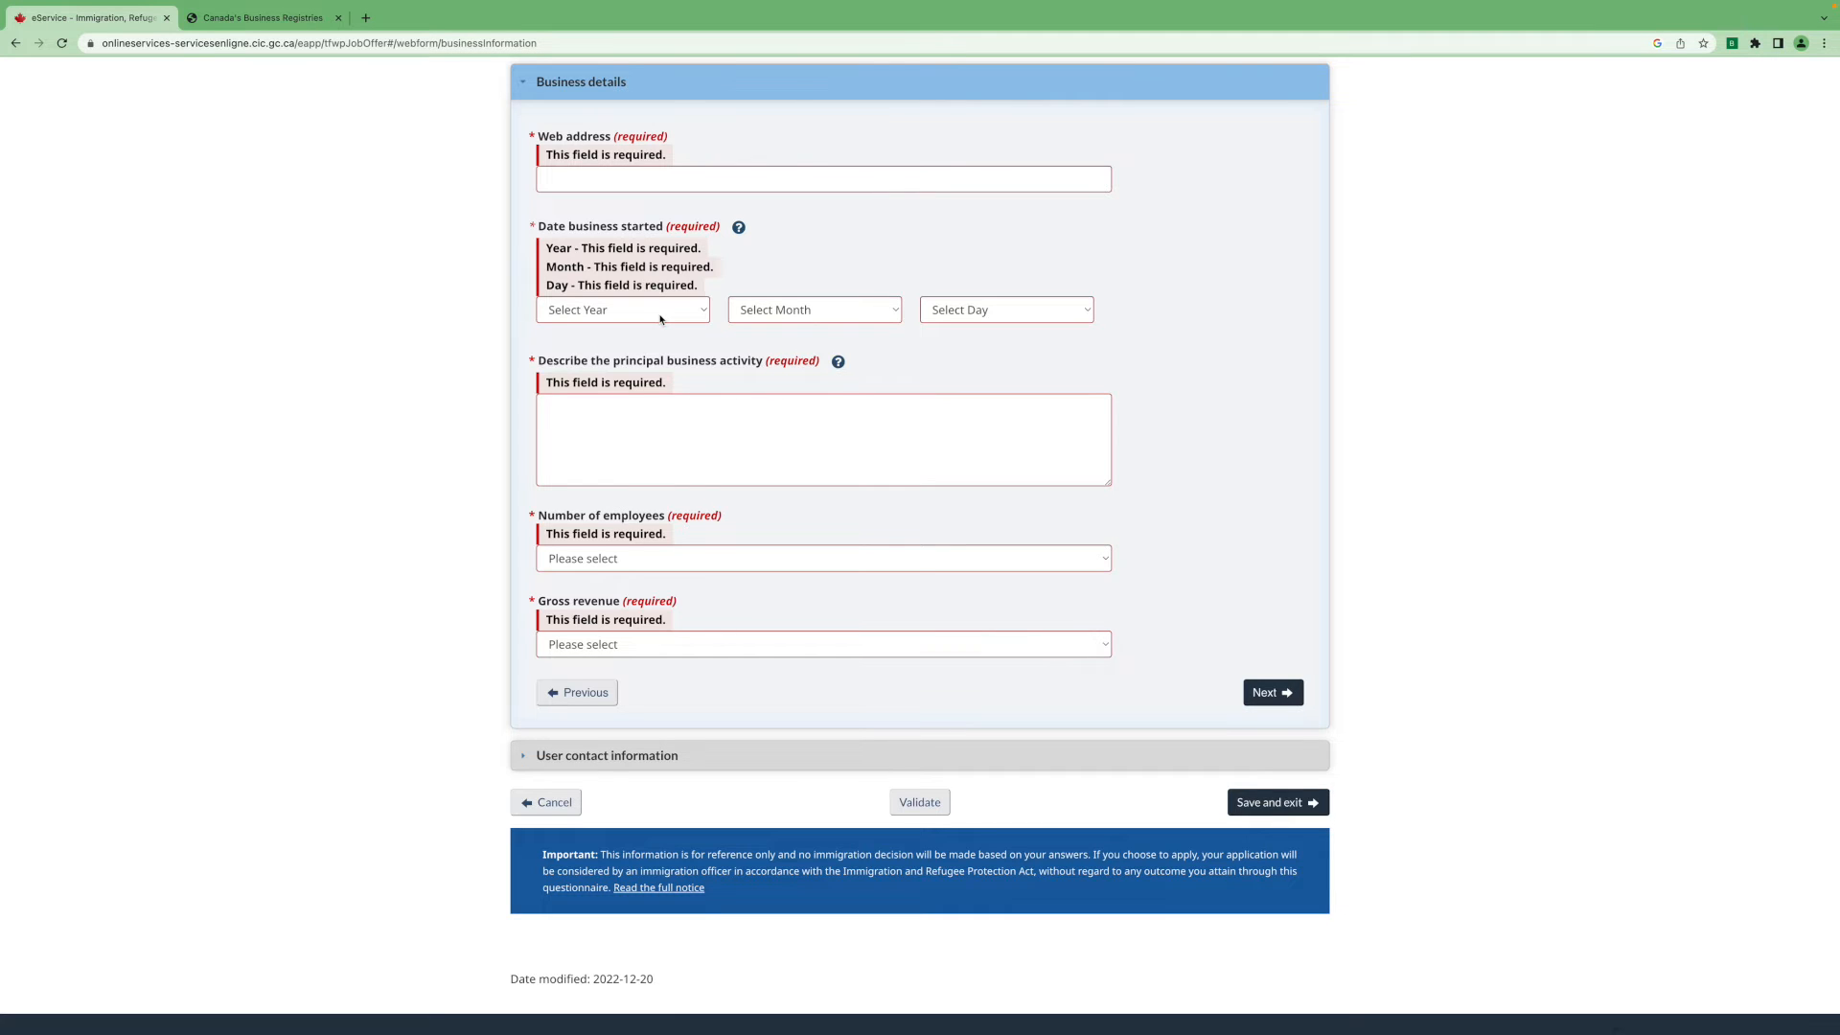
click(839, 363)
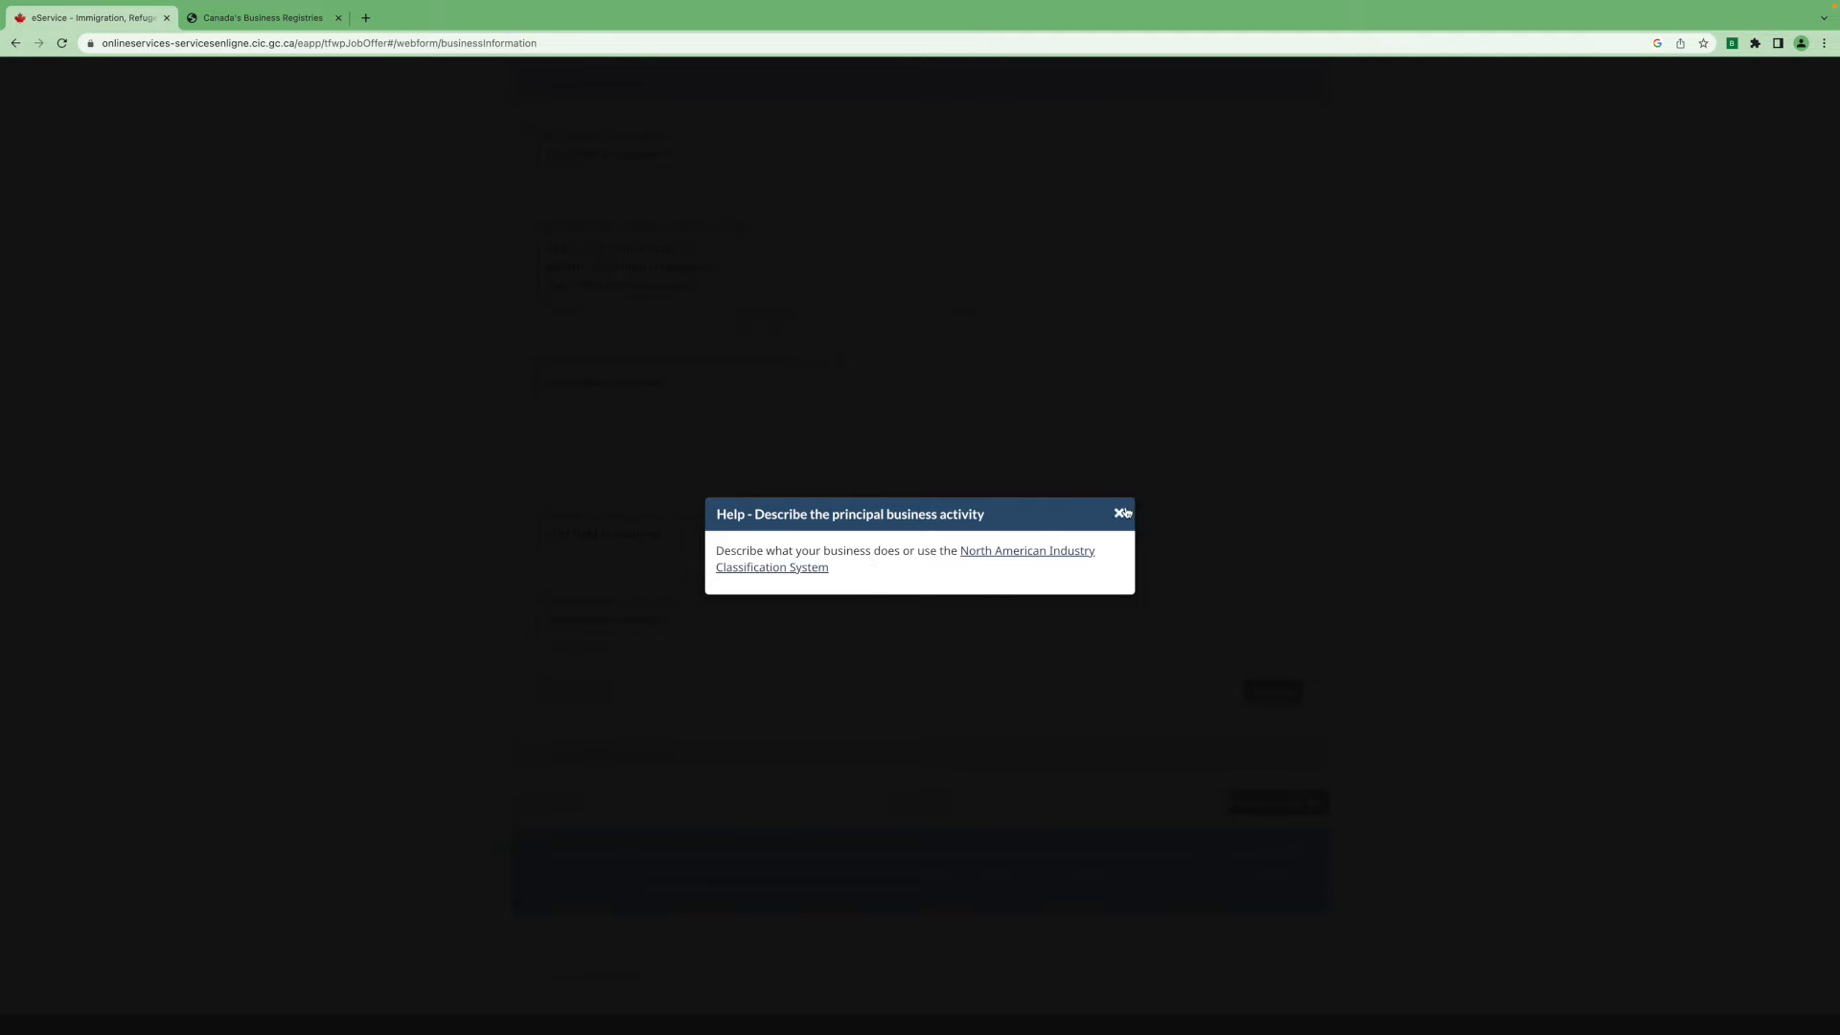
Follow the help note's North American Industry Classification System link to NAICS Canada 2012
click(1119, 513)
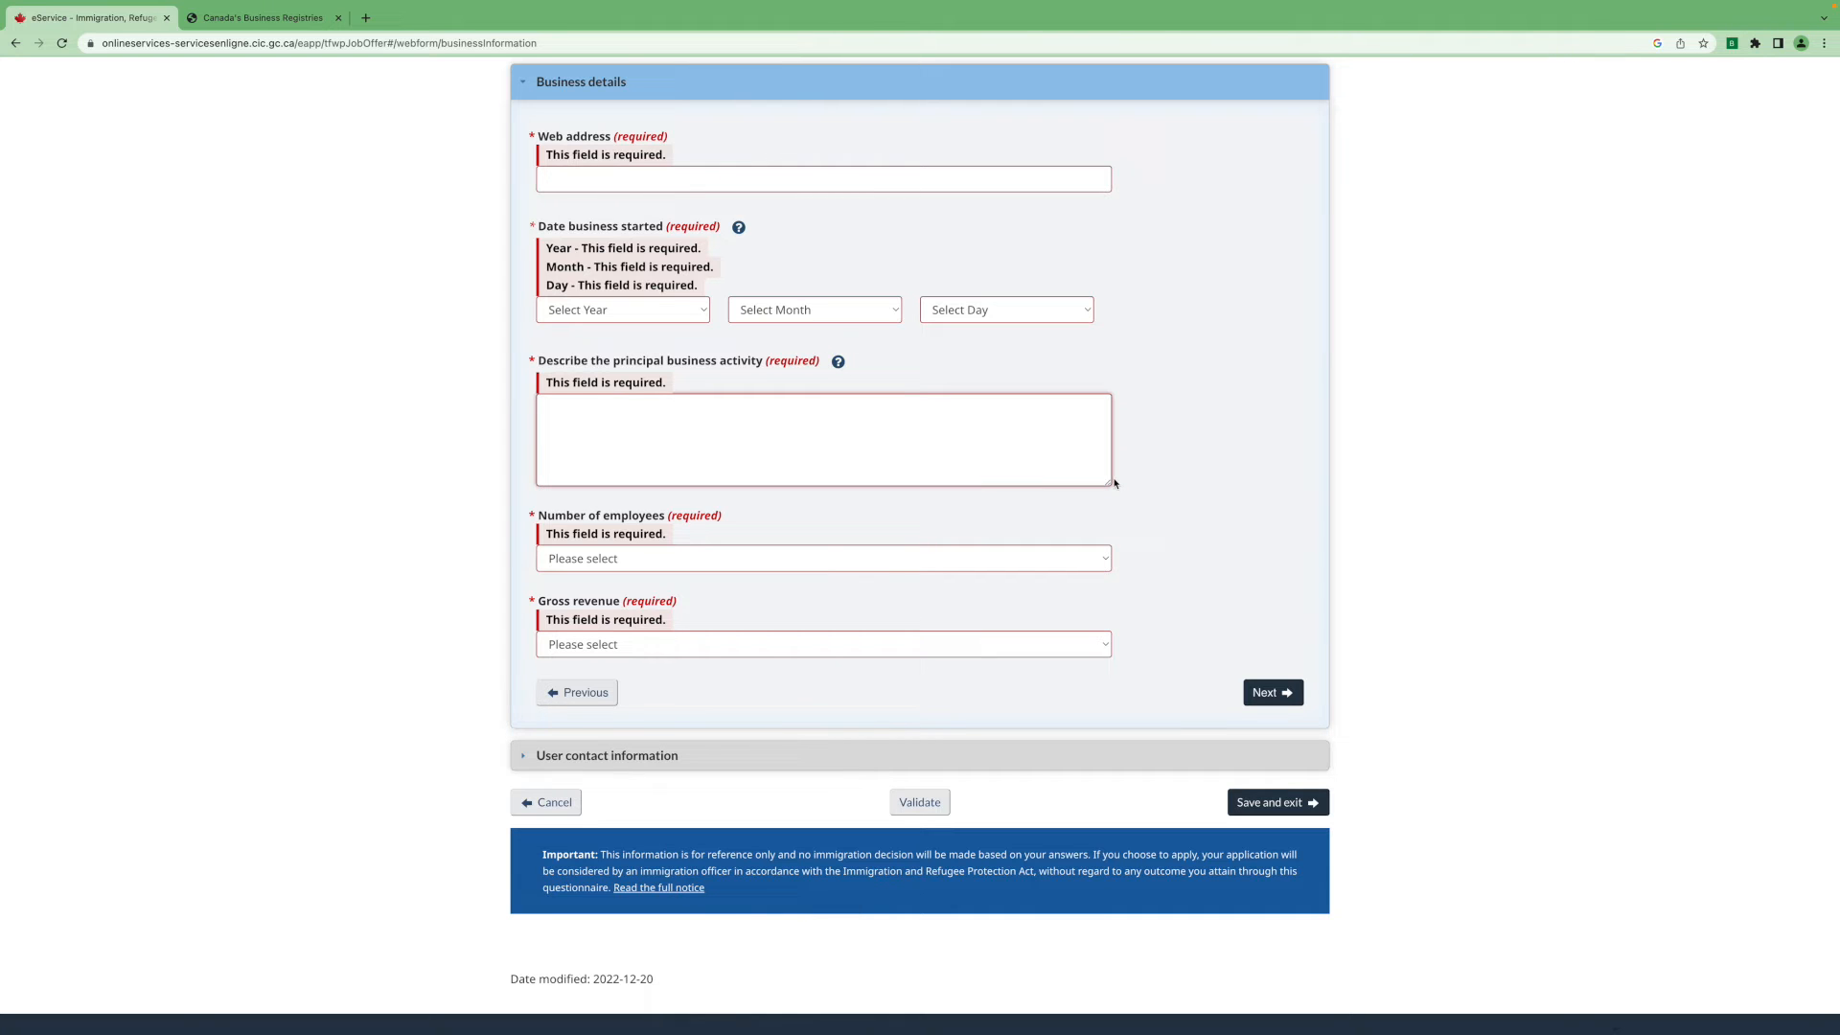
click(1022, 449)
click(838, 361)
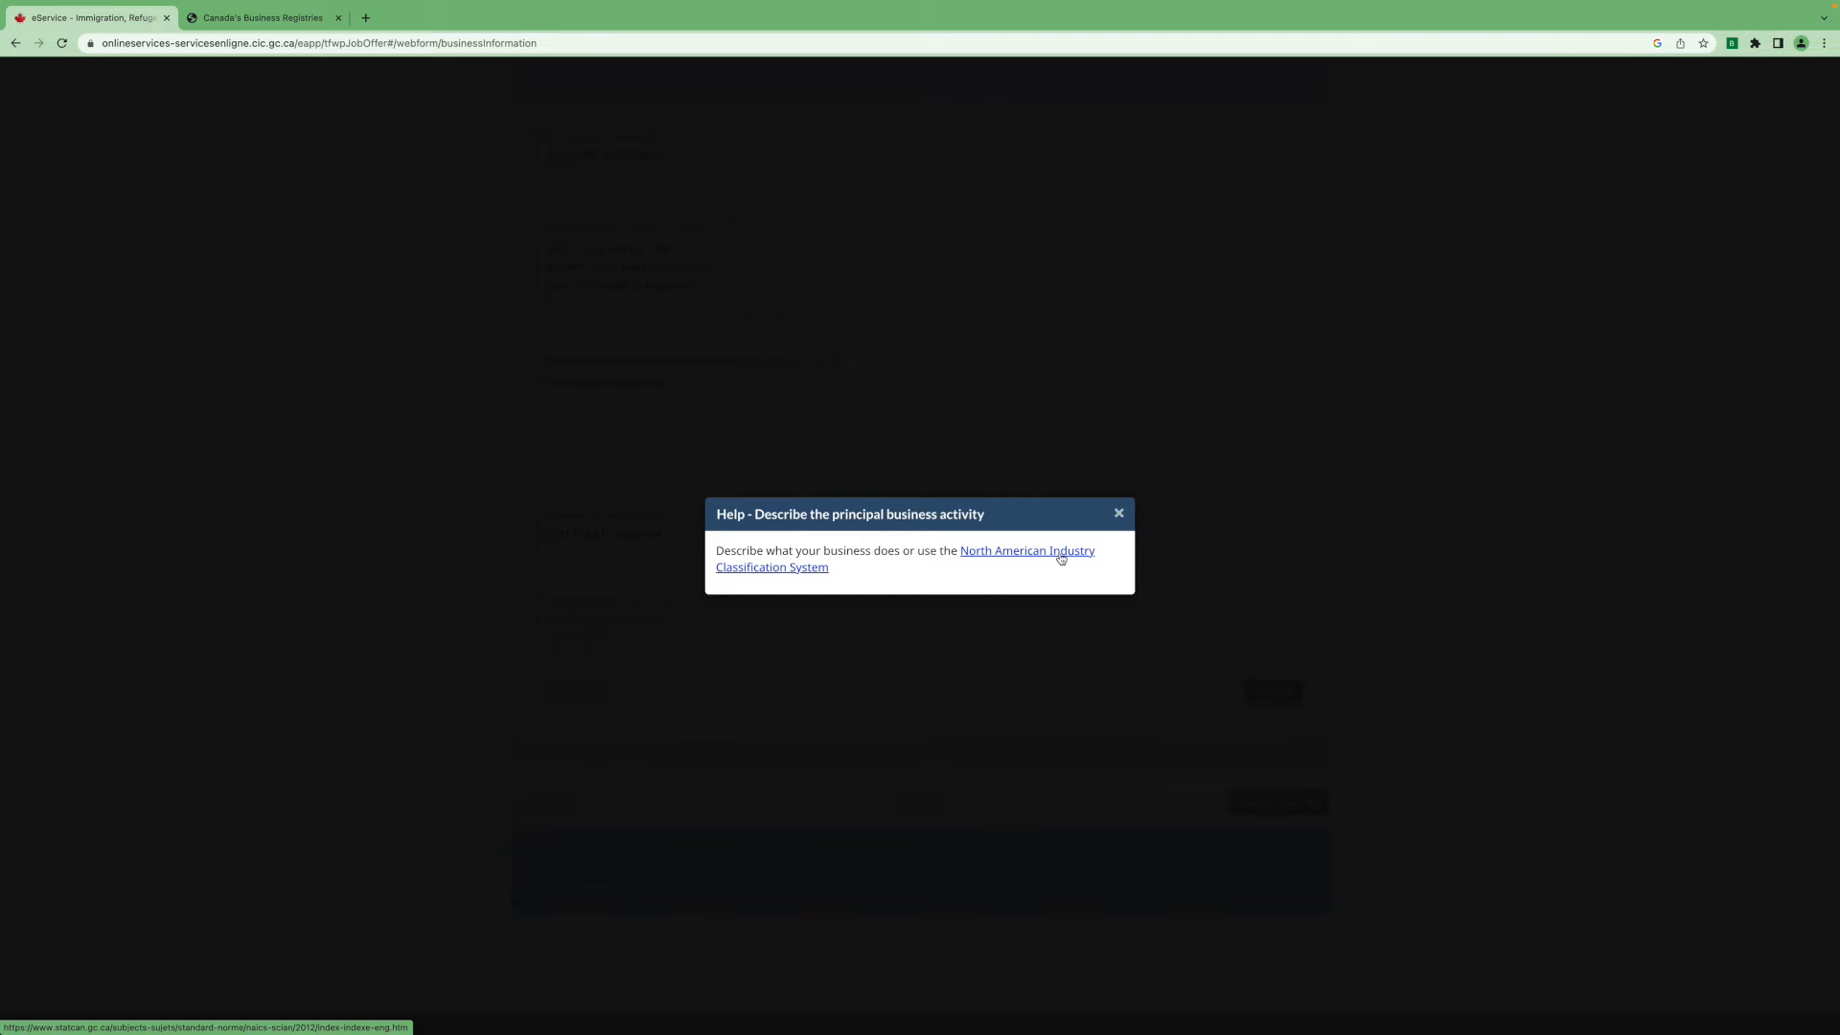
click(1060, 558)
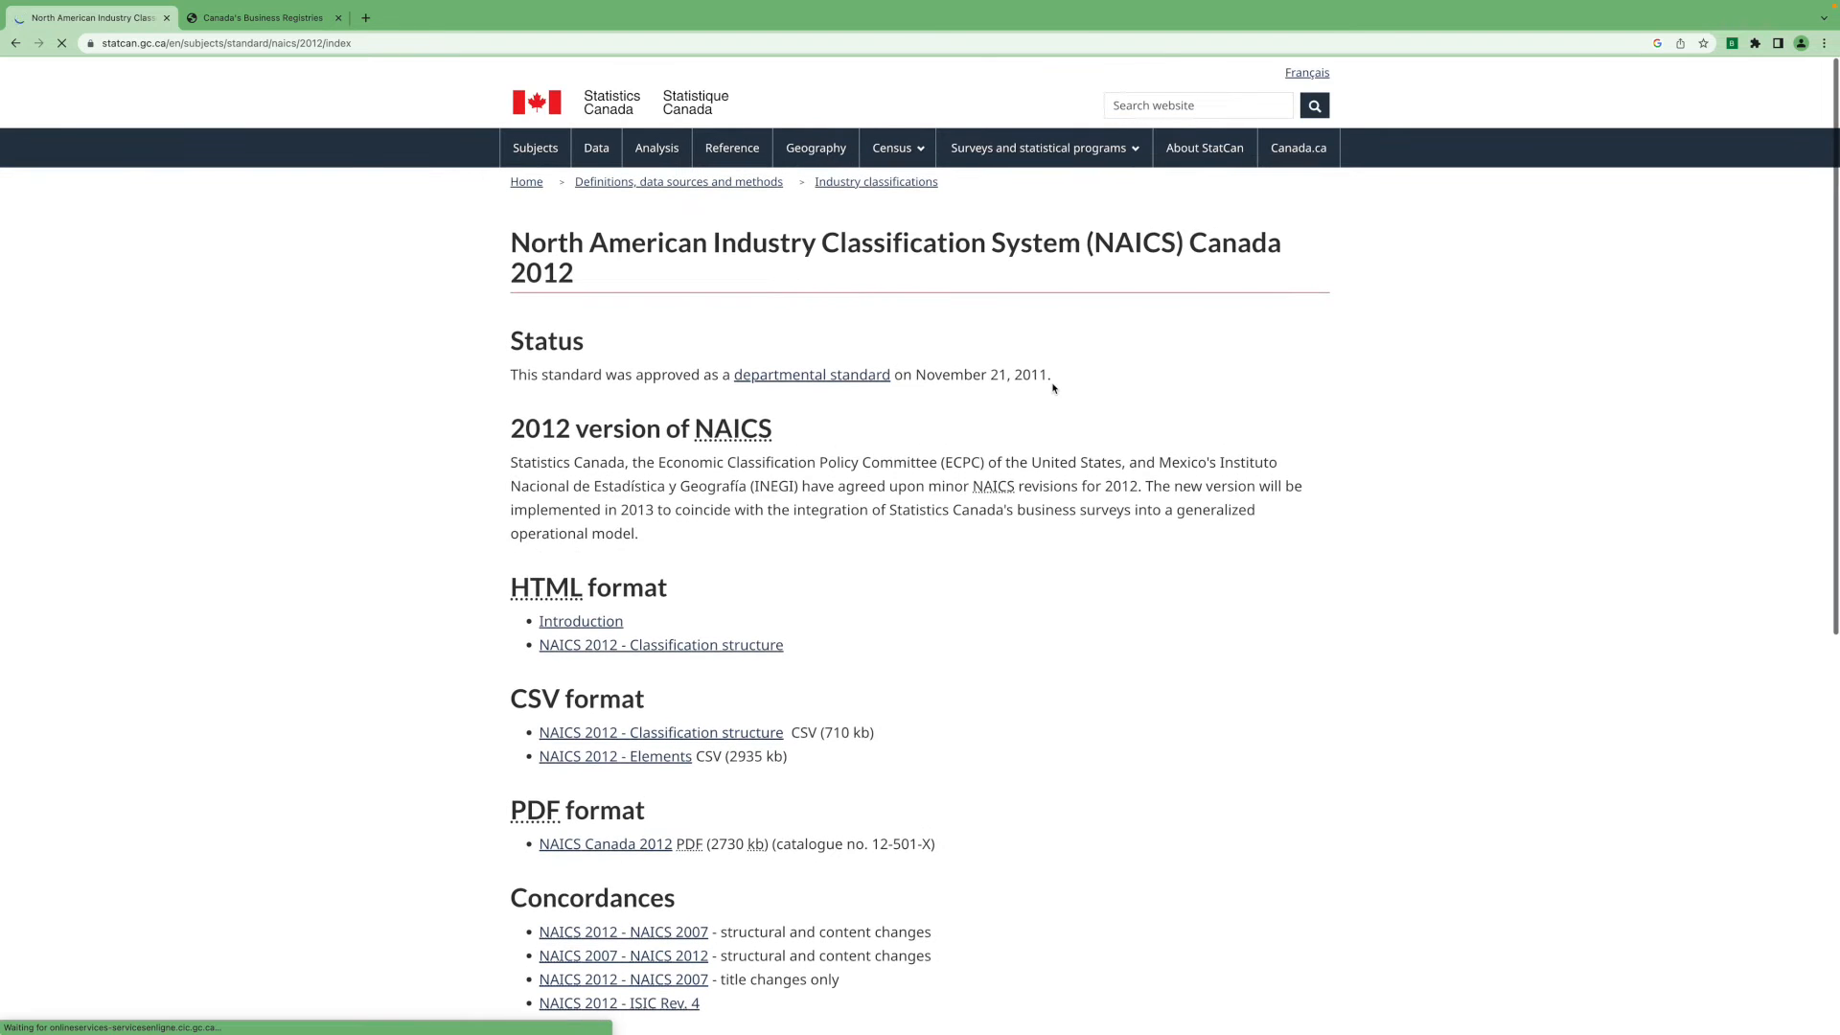
Open the full NAICS Canada 2012 PDF, page through it, and return to its landing page
scroll(1048, 378, down, 7)
scroll(1047, 381, up, 4)
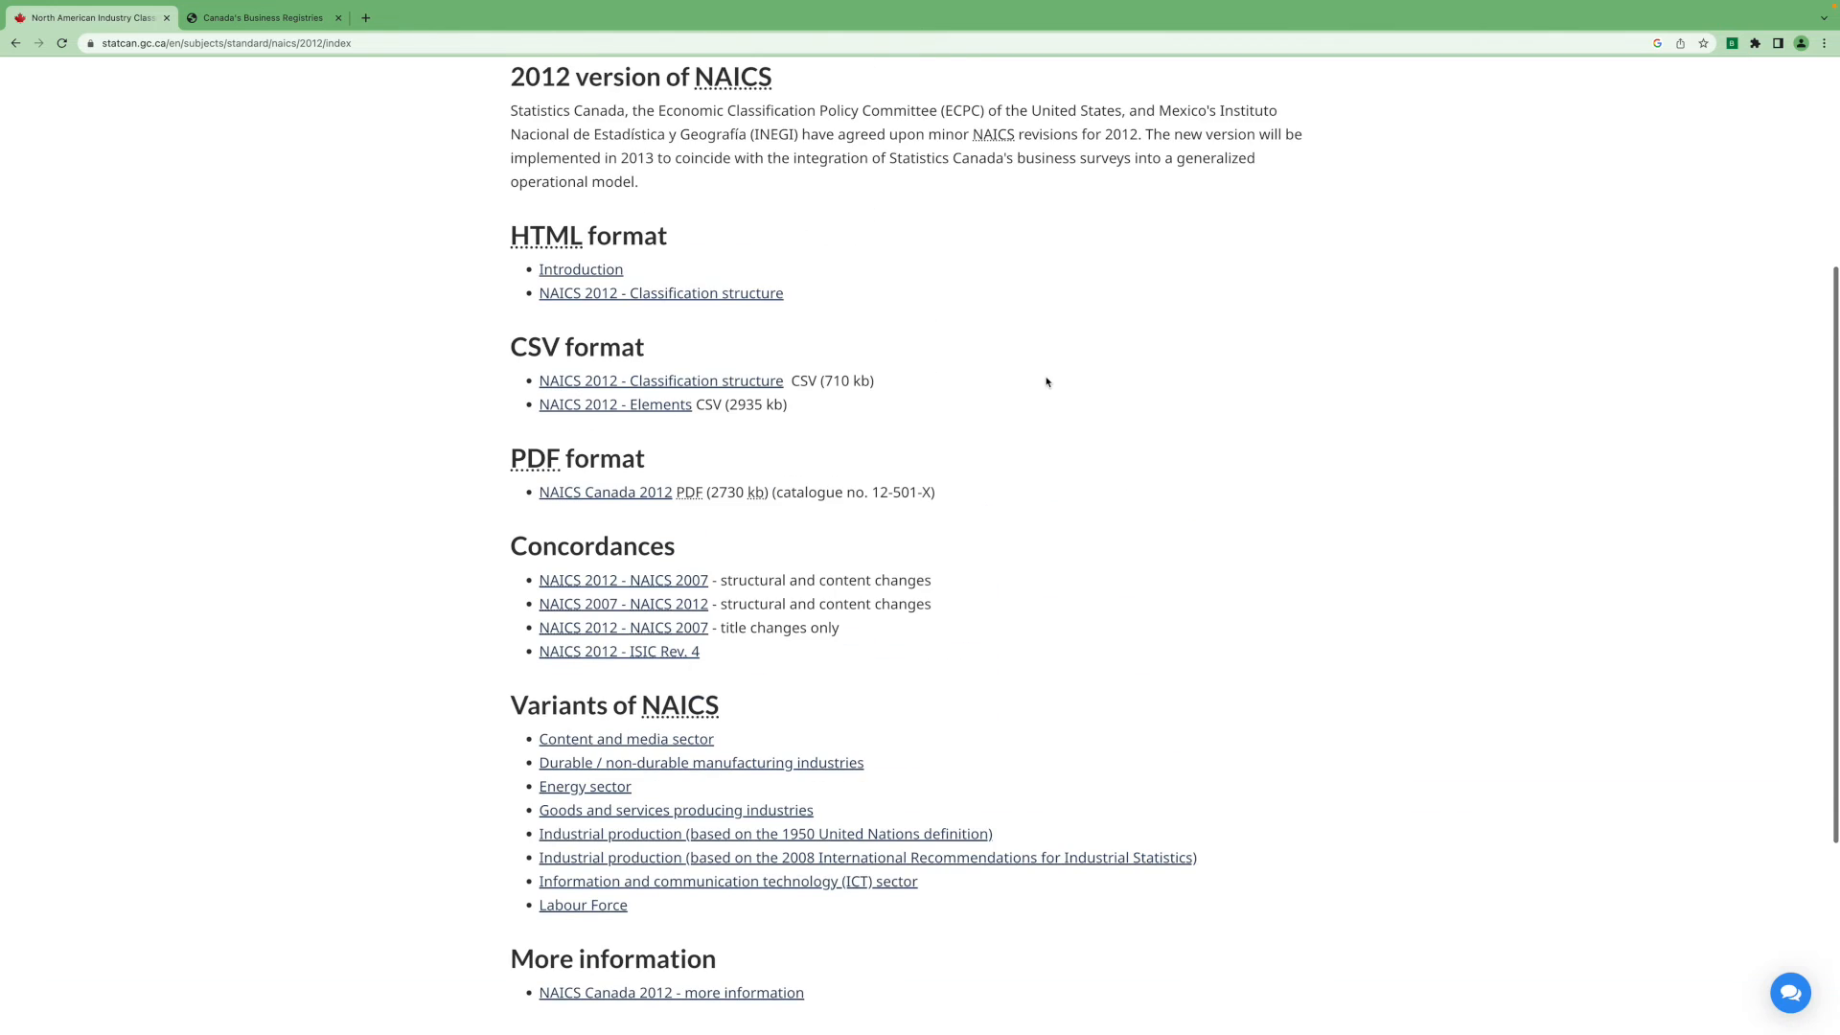
scroll(1045, 382, up, 3)
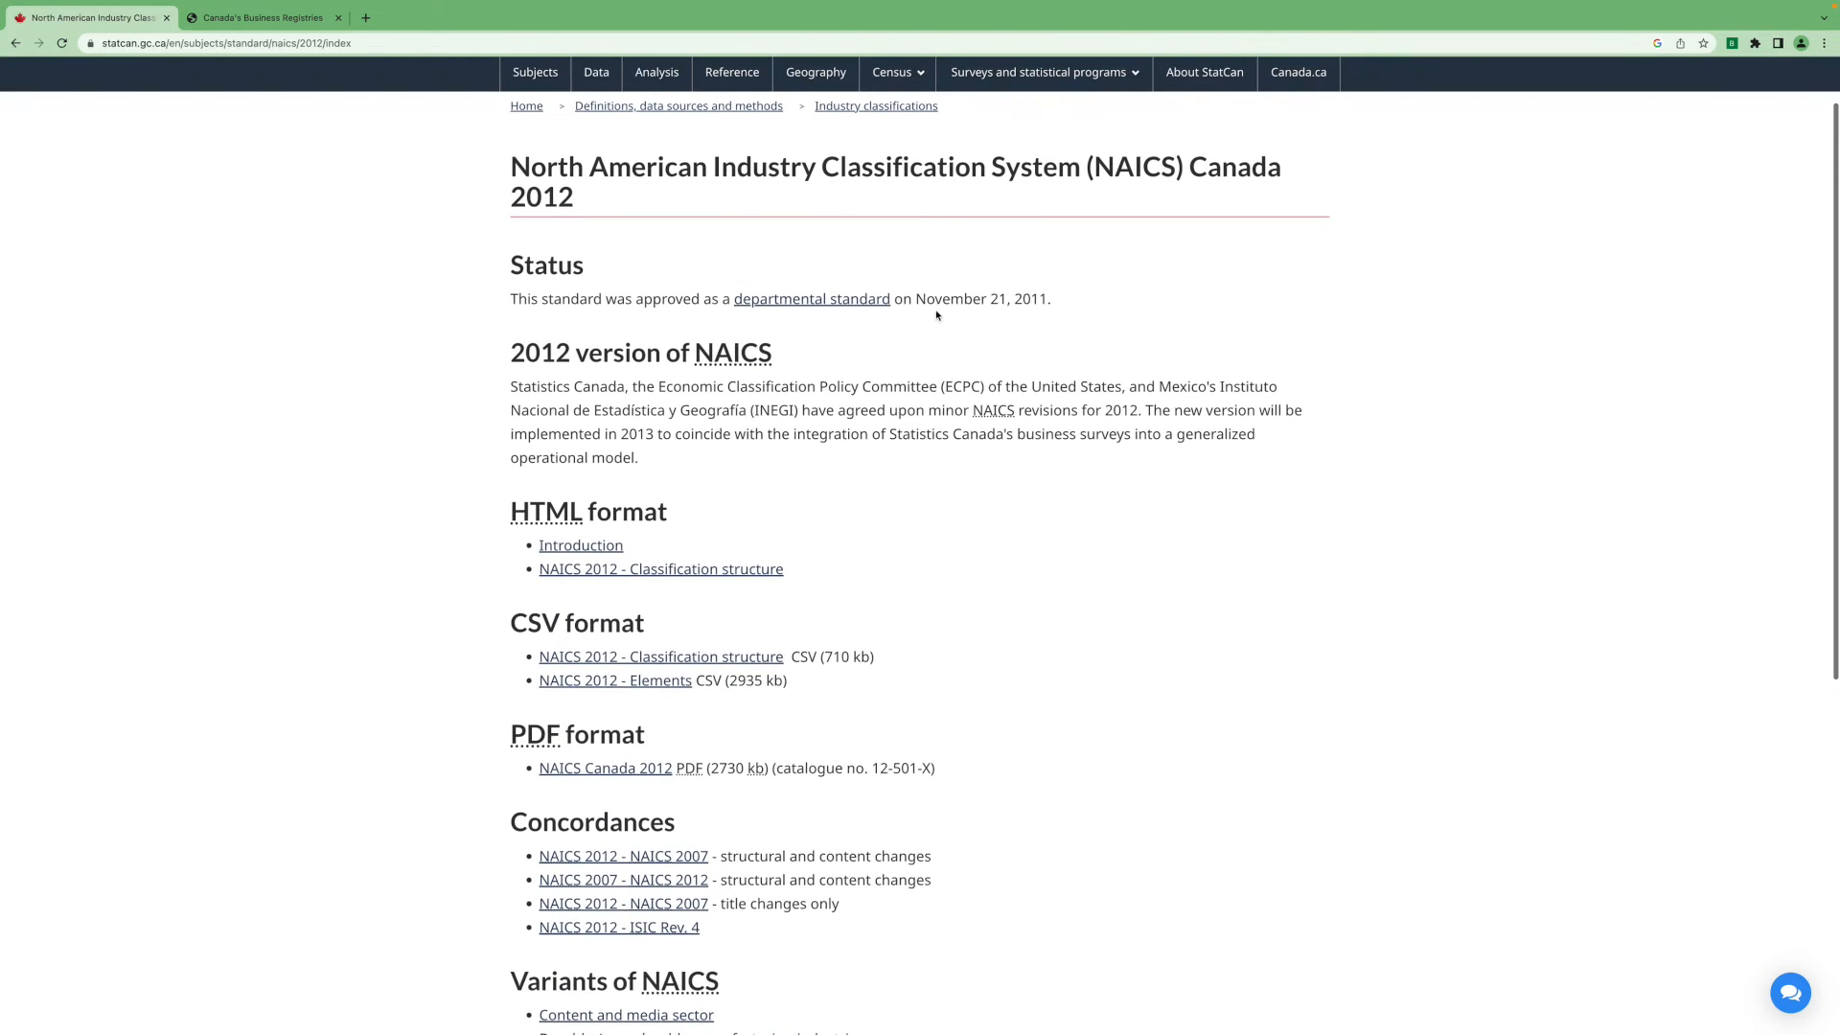
scroll(938, 313, down, 6)
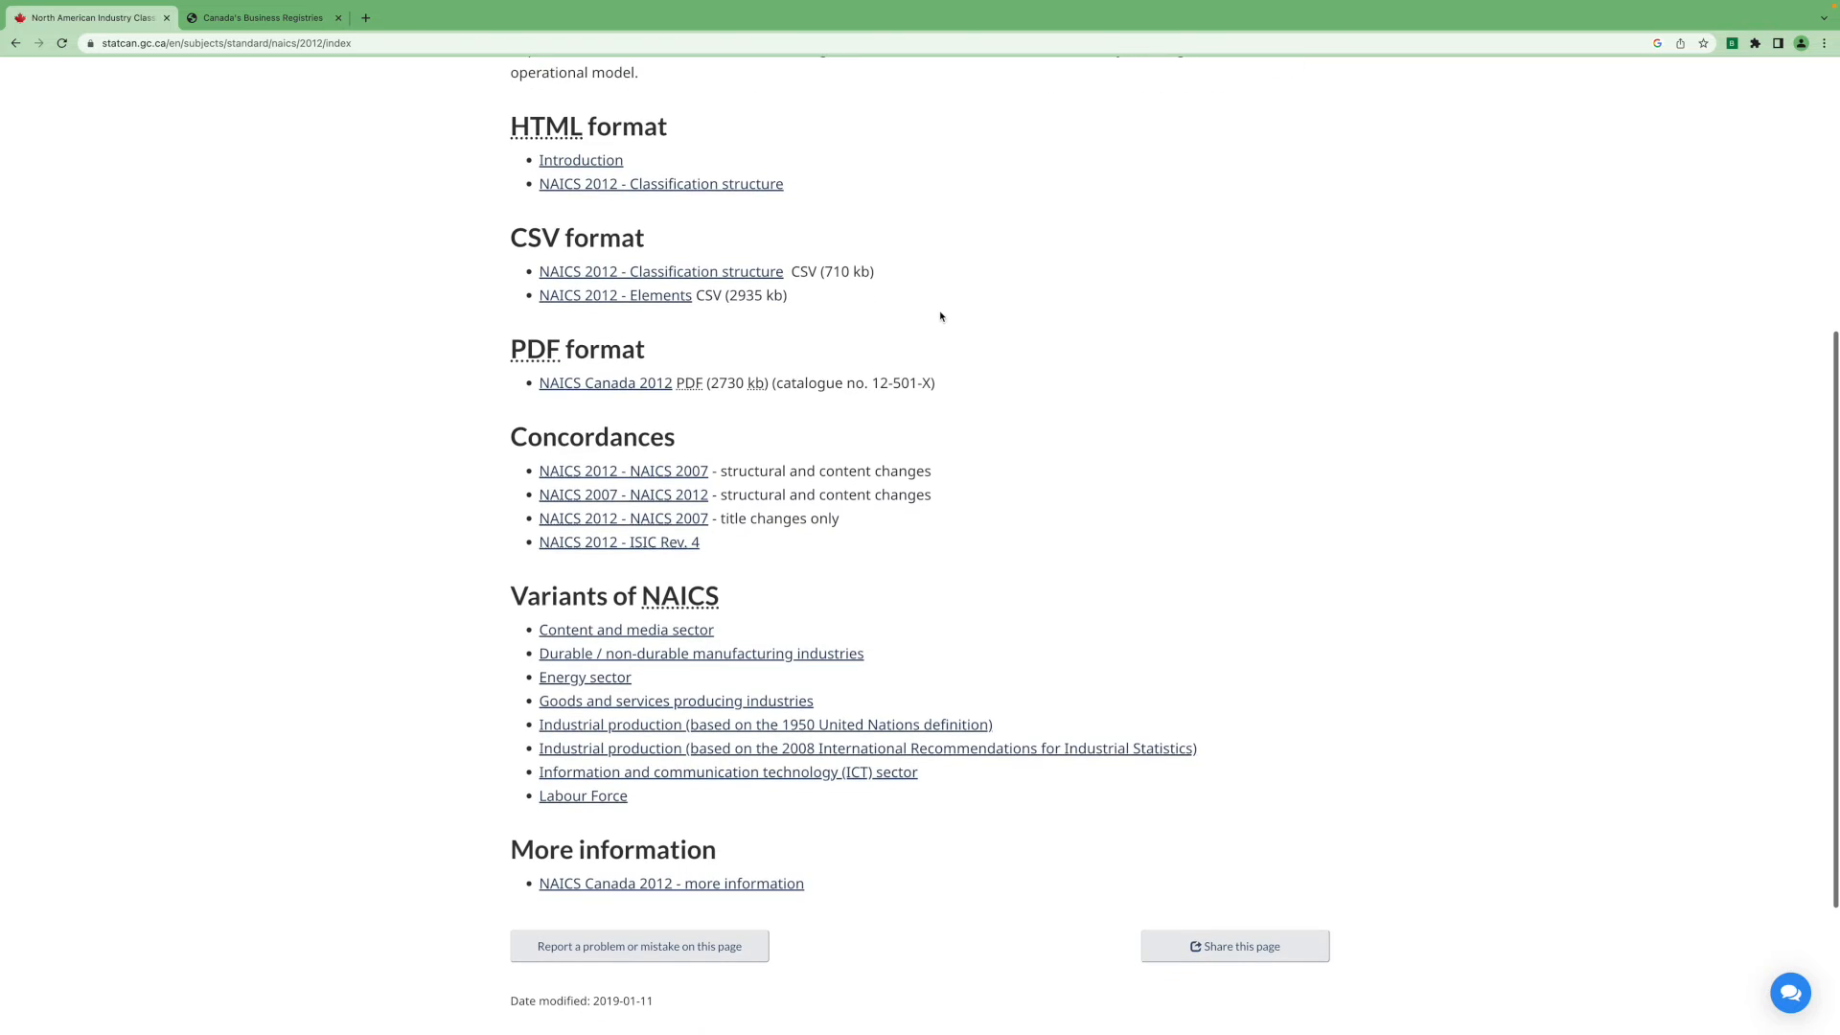
scroll(940, 314, up, 3)
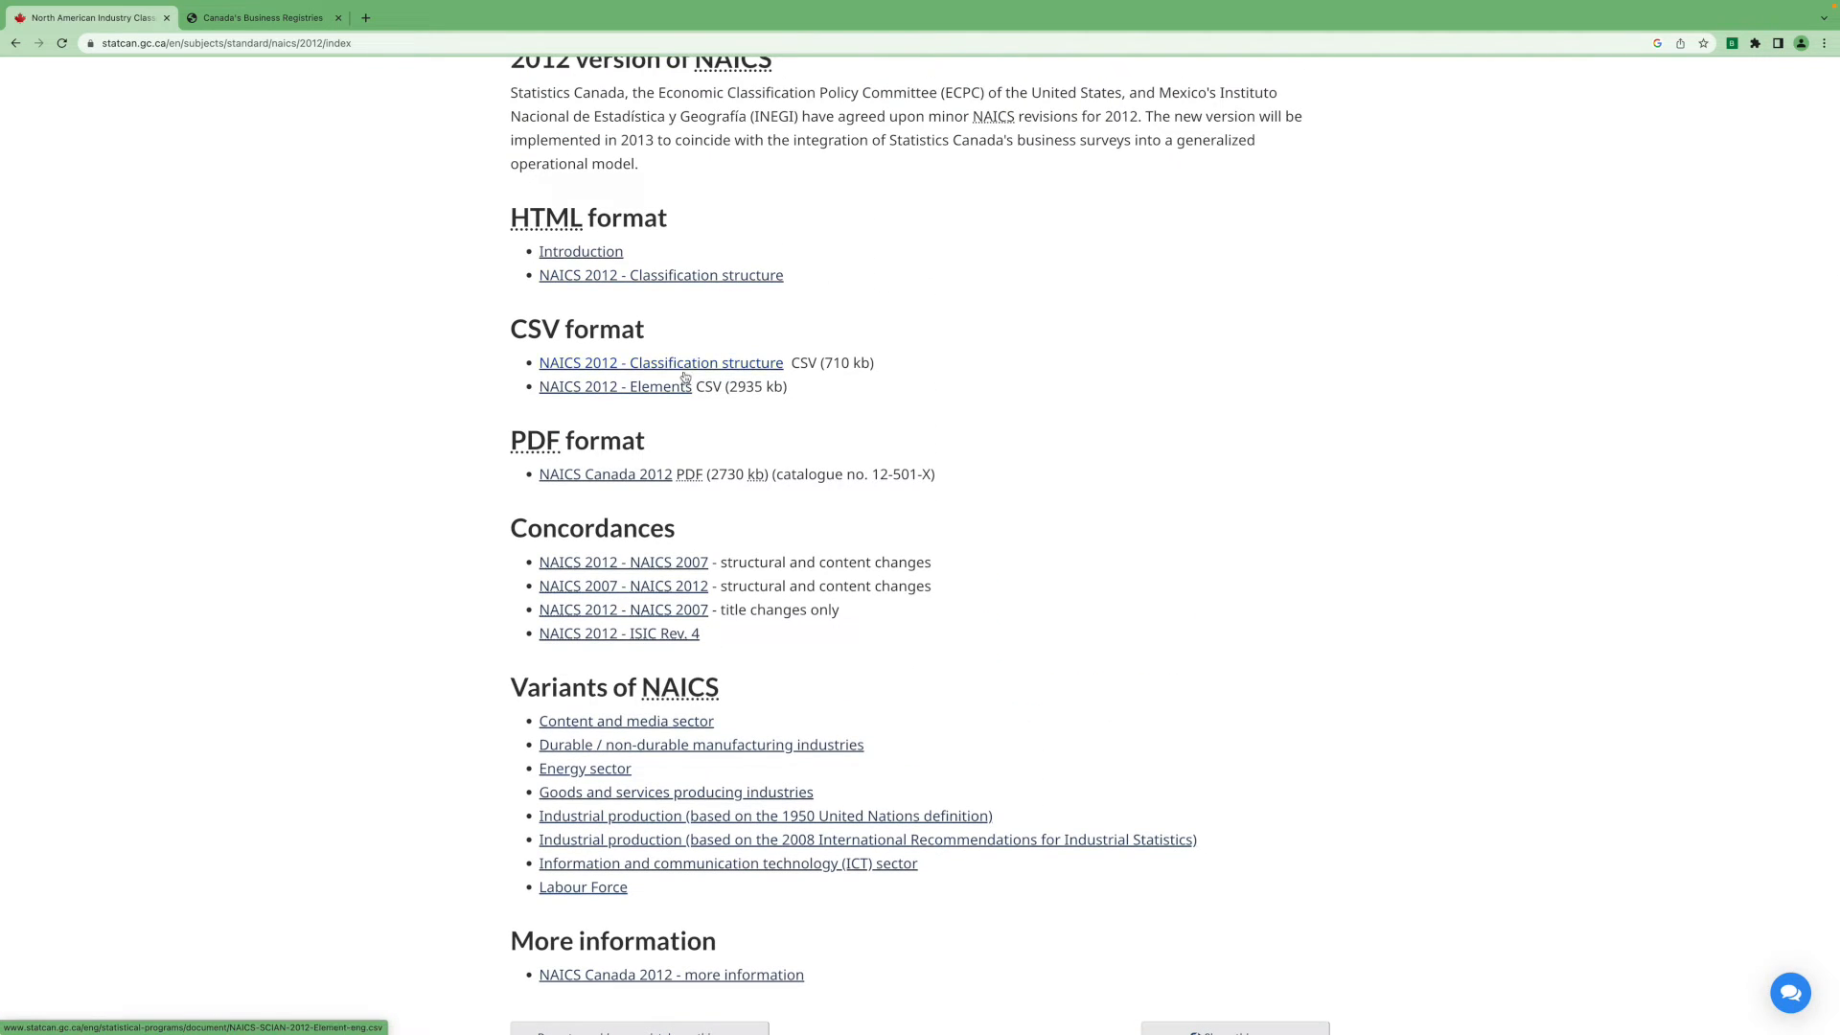
click(646, 475)
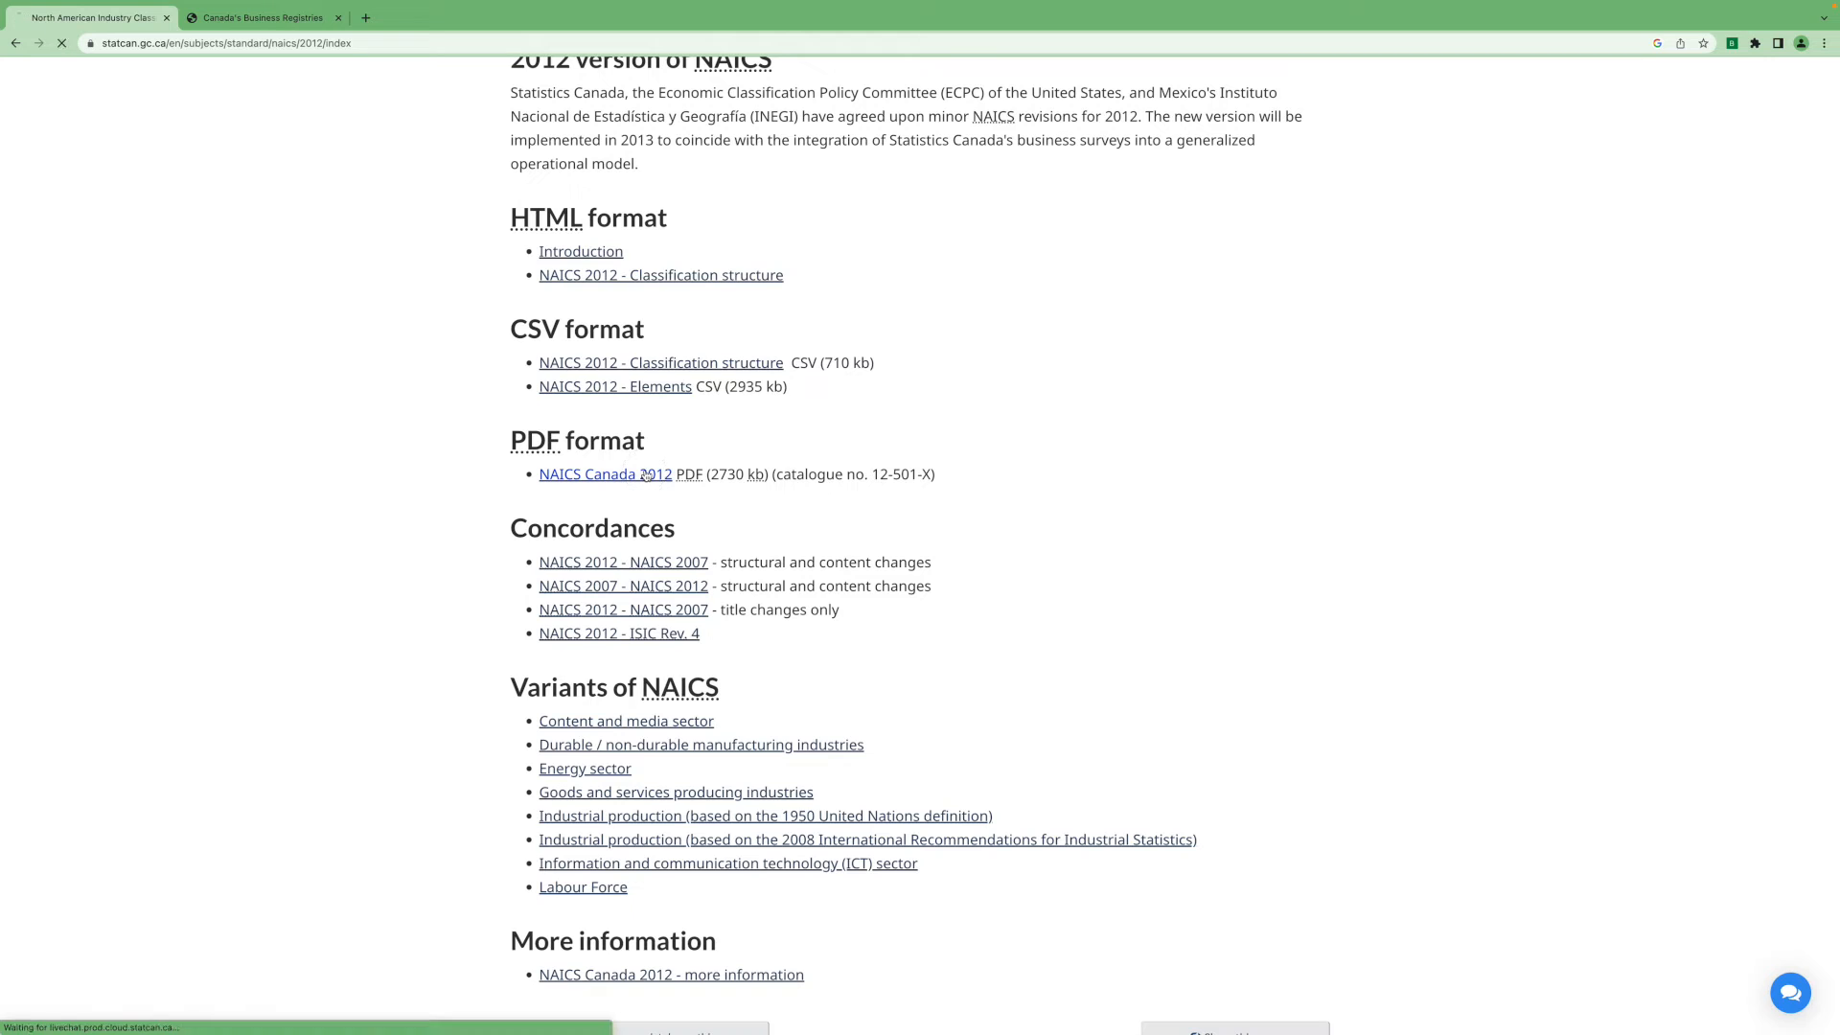
click(769, 344)
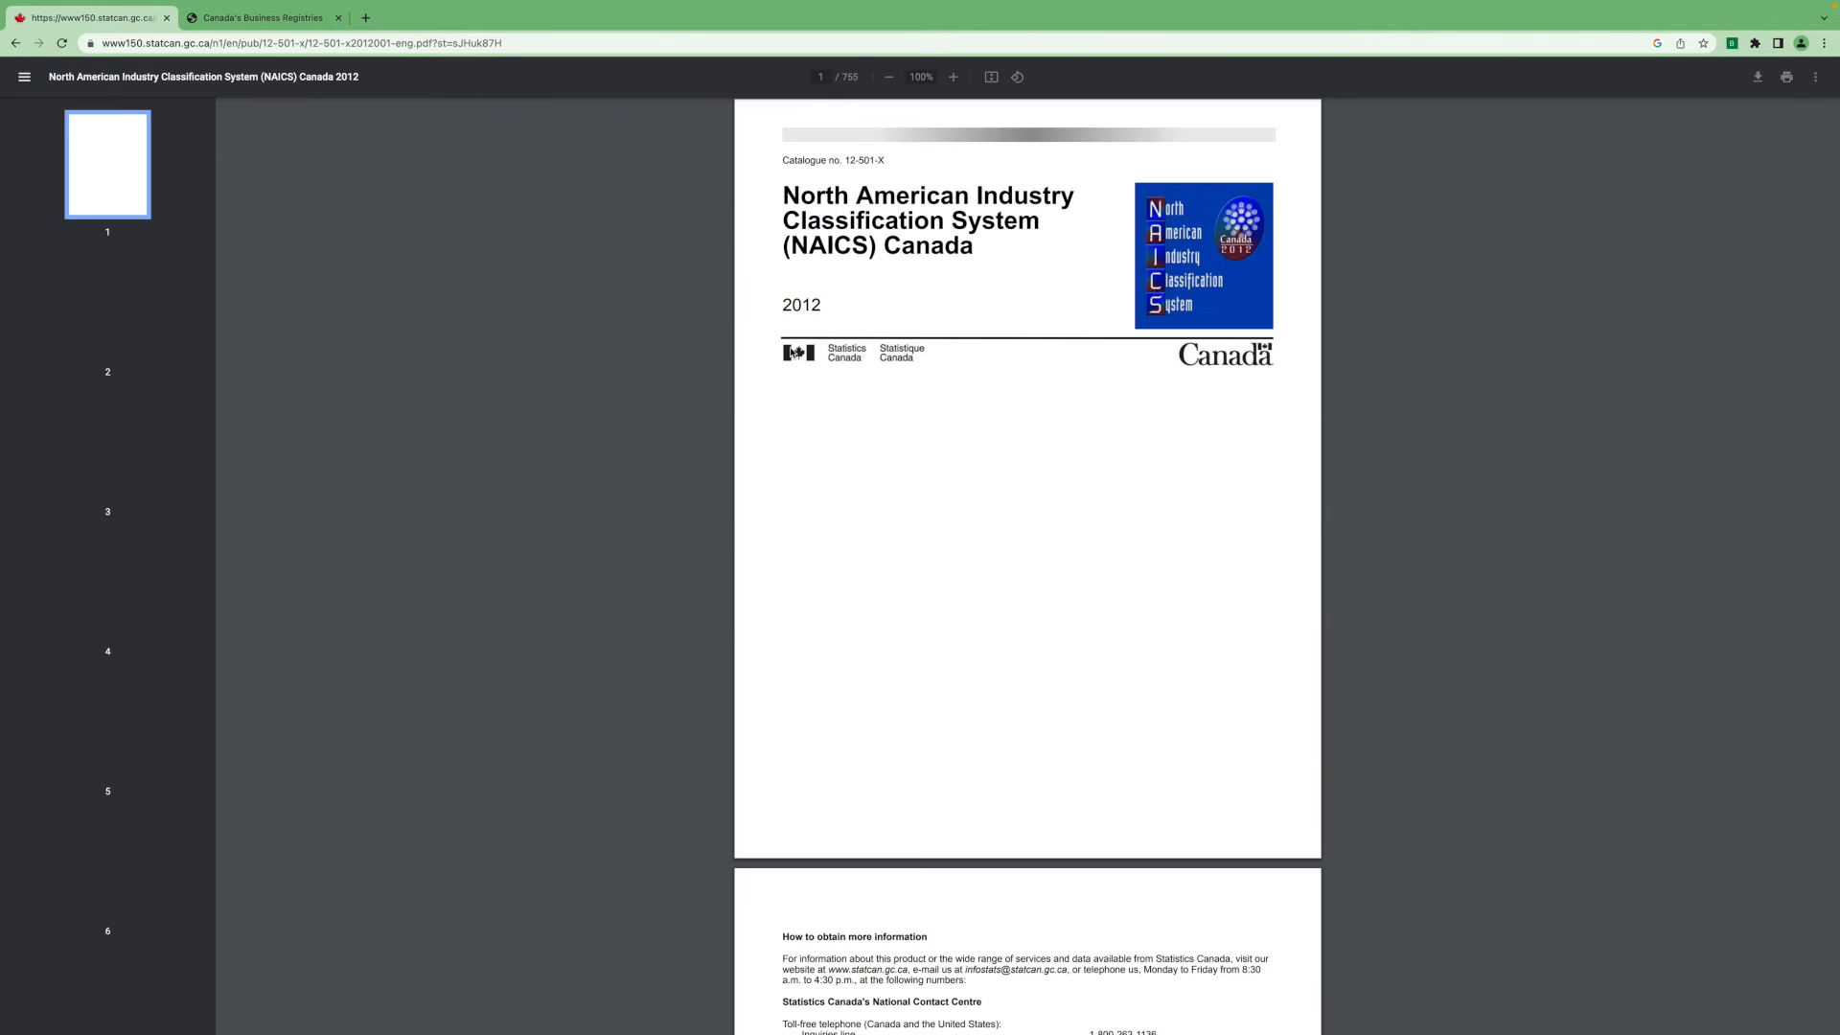
scroll(928, 338, down, 20)
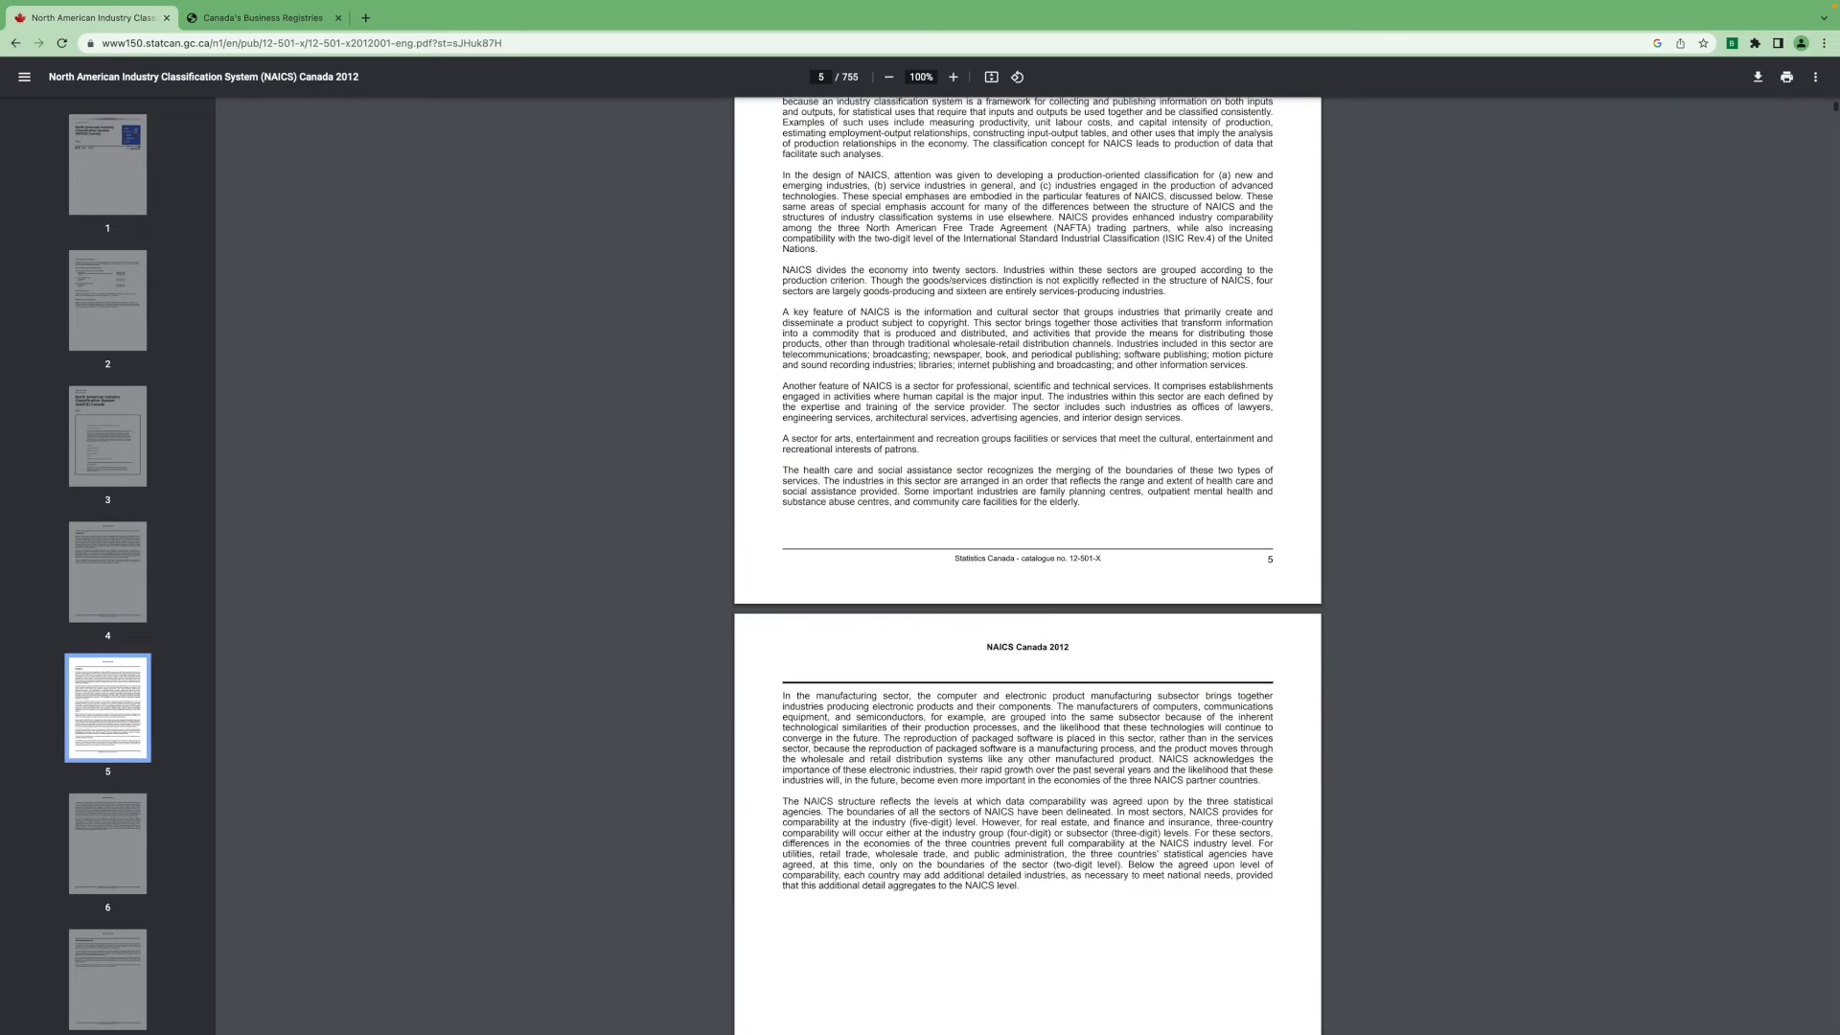
drag(1832, 108, 1832, 236)
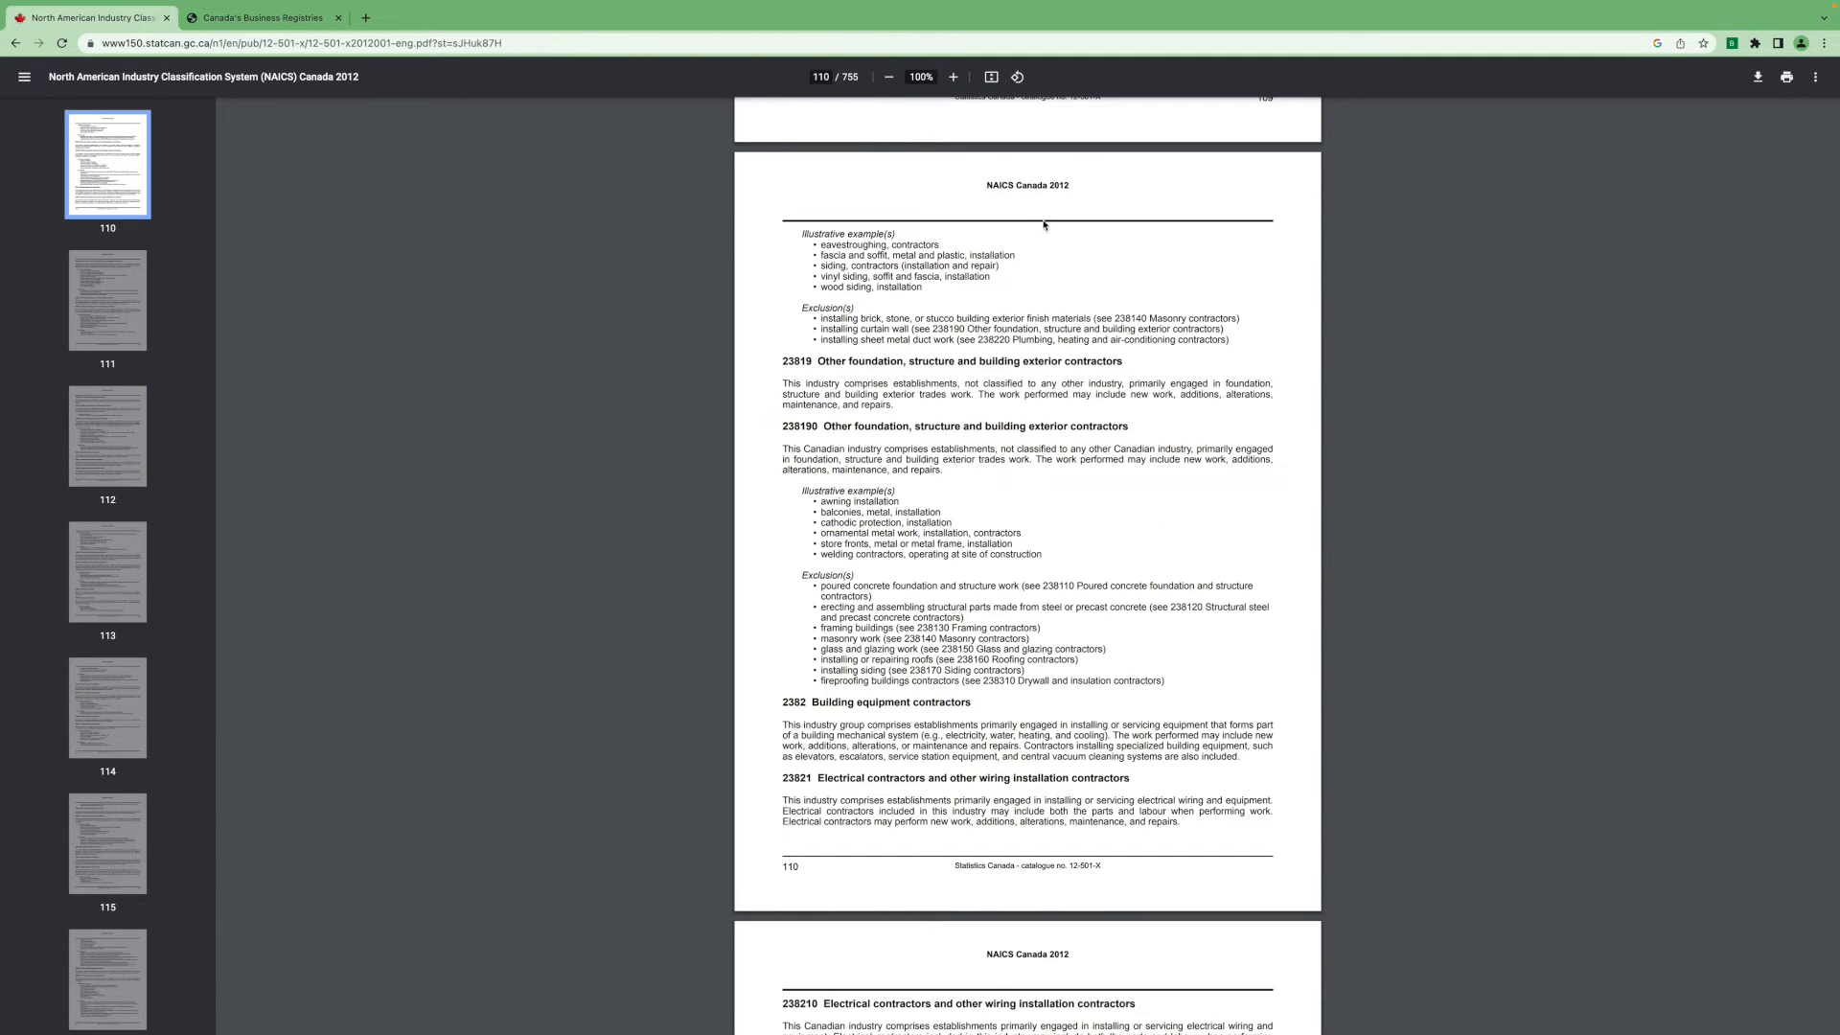
click(16, 45)
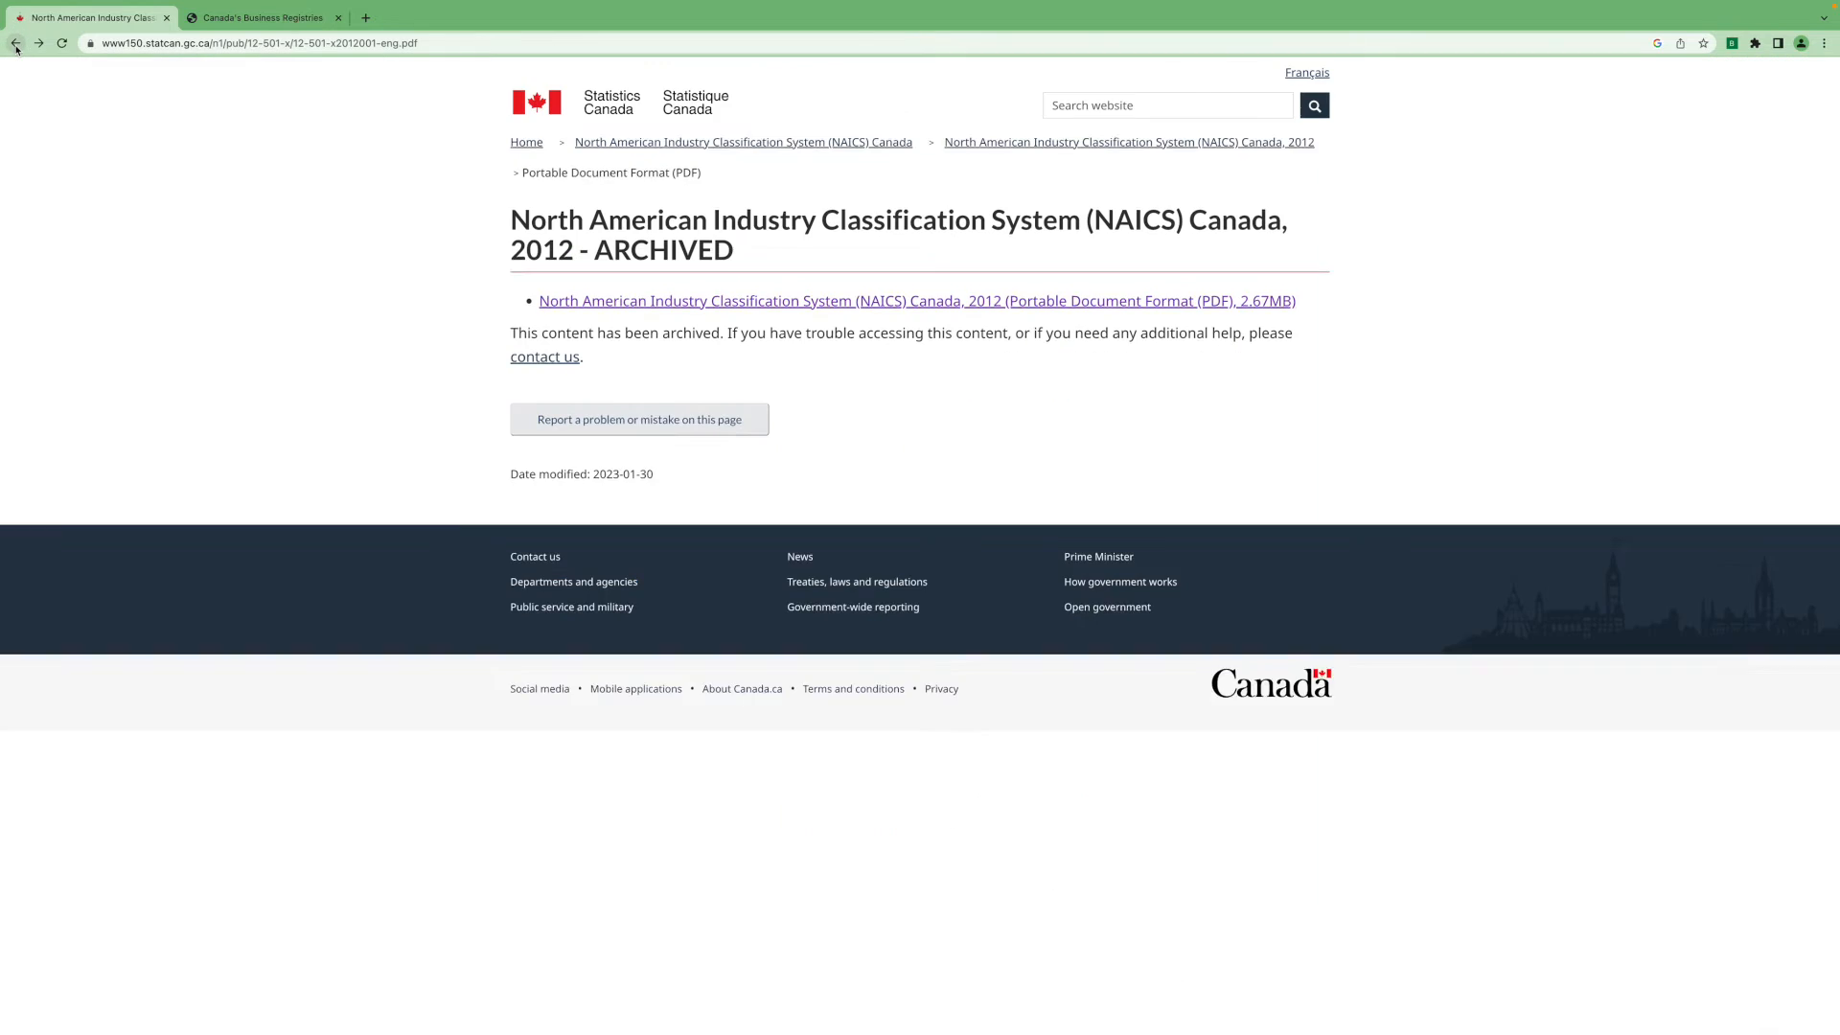
Return to the Business details form, close the help, and list the Number of employees choices
click(17, 45)
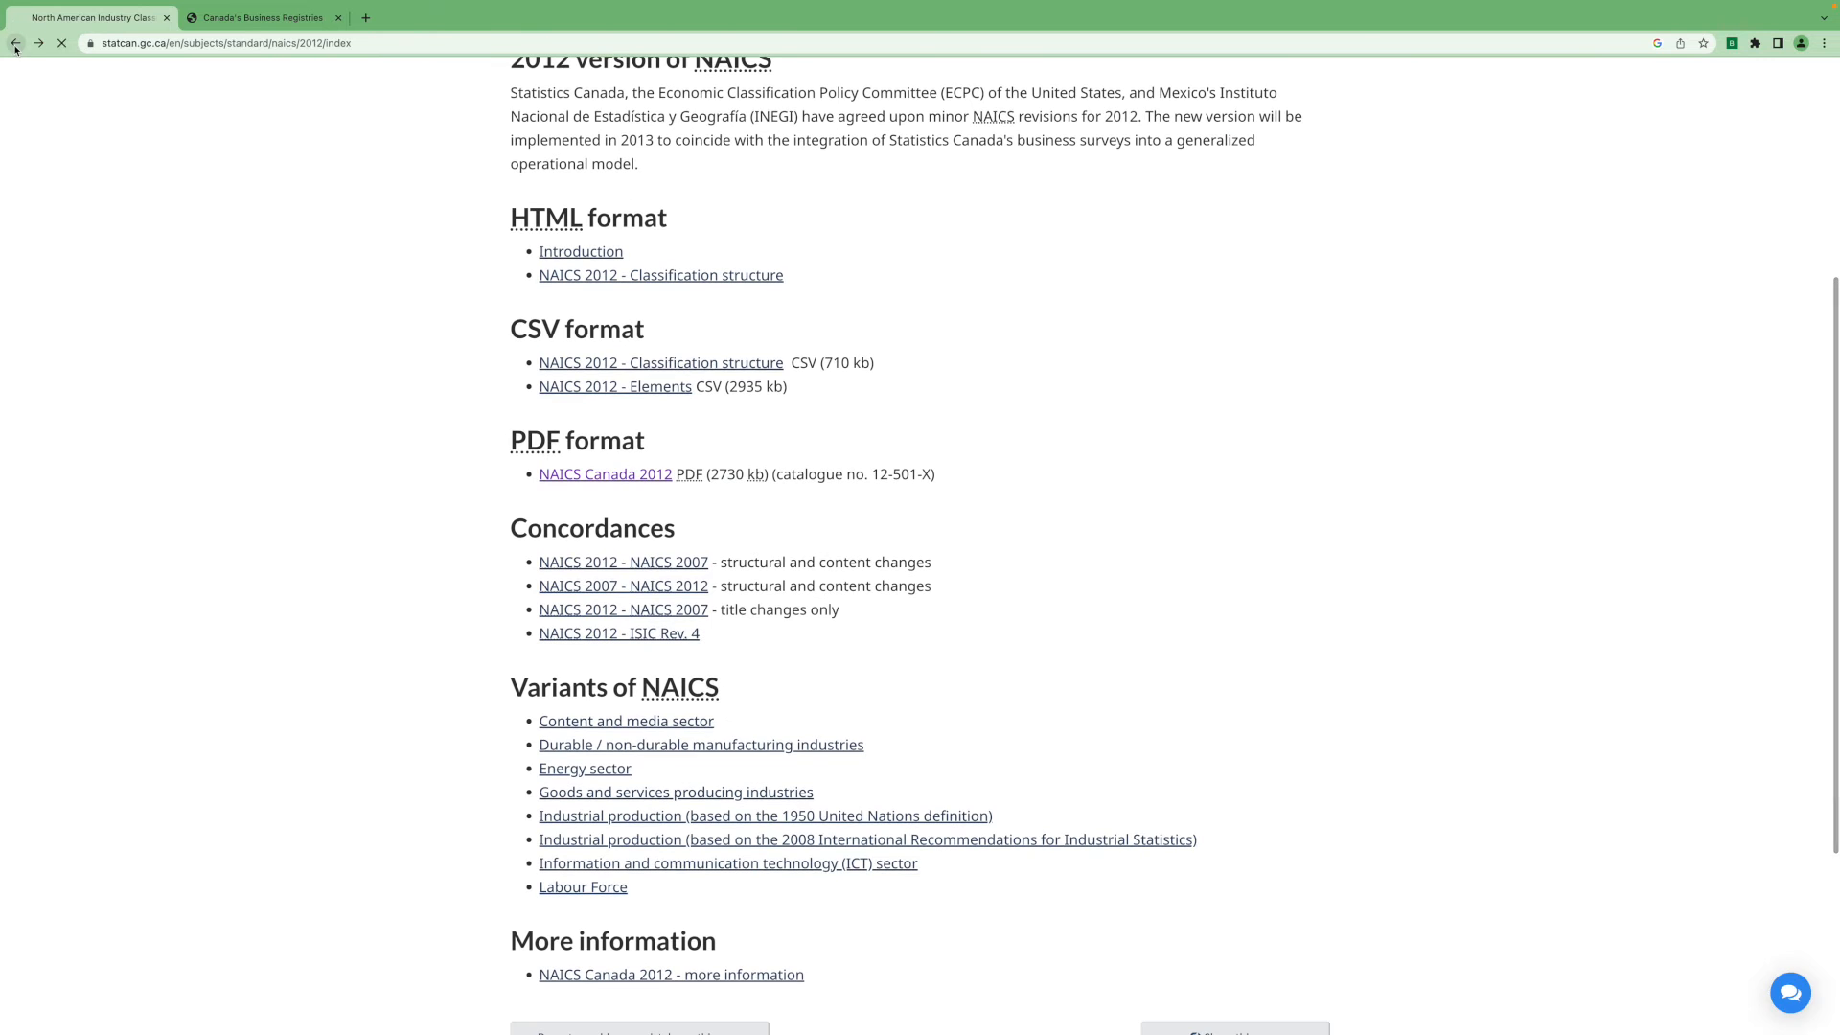
click(16, 45)
click(1117, 515)
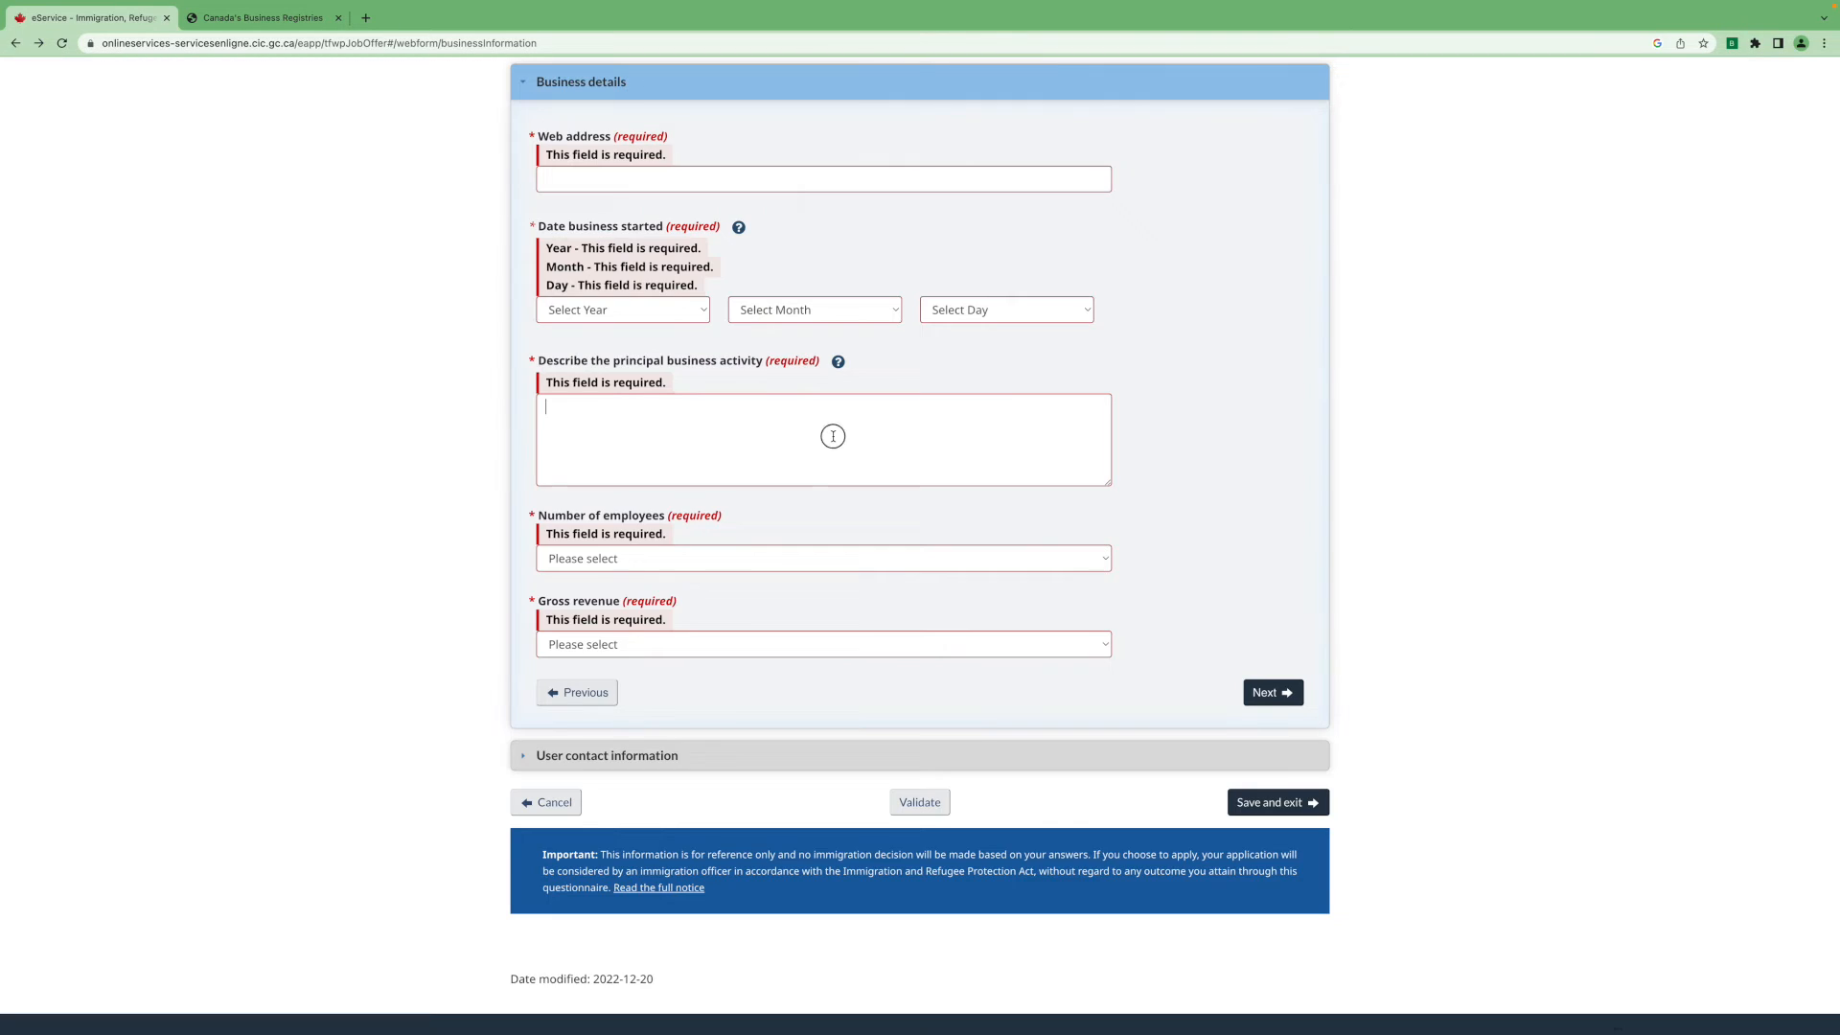
click(832, 436)
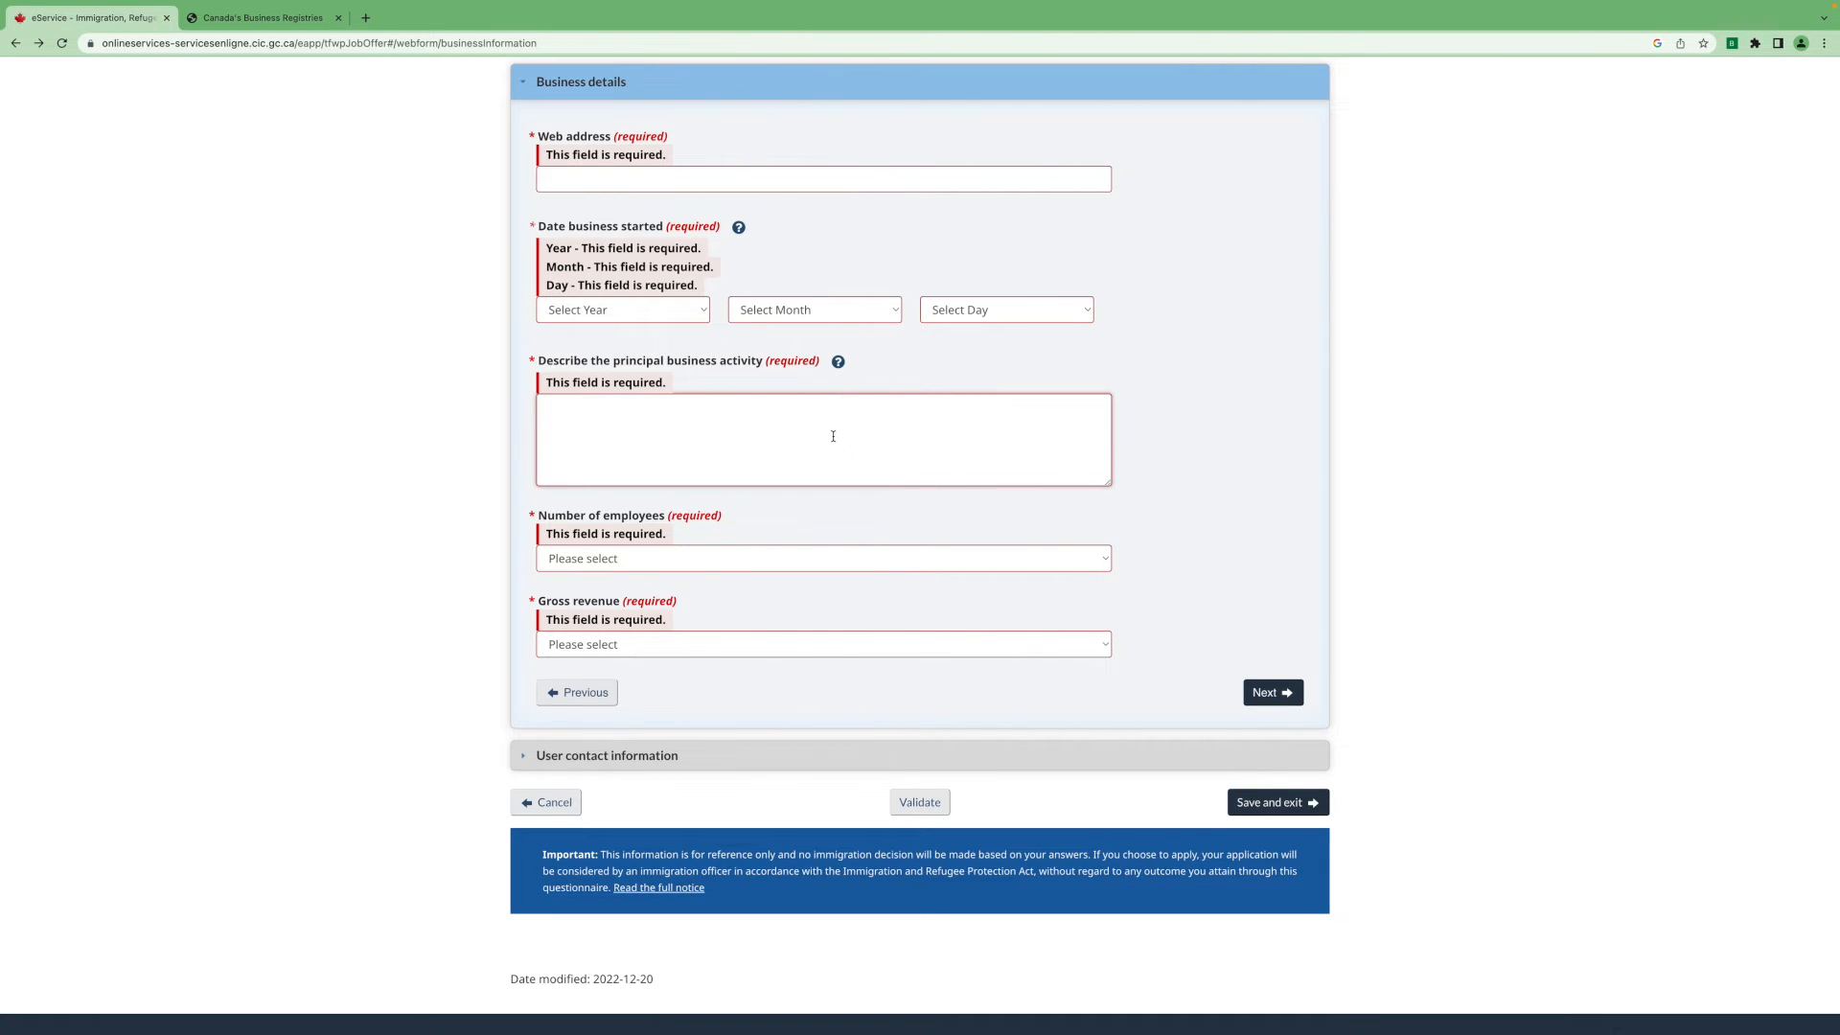
click(862, 573)
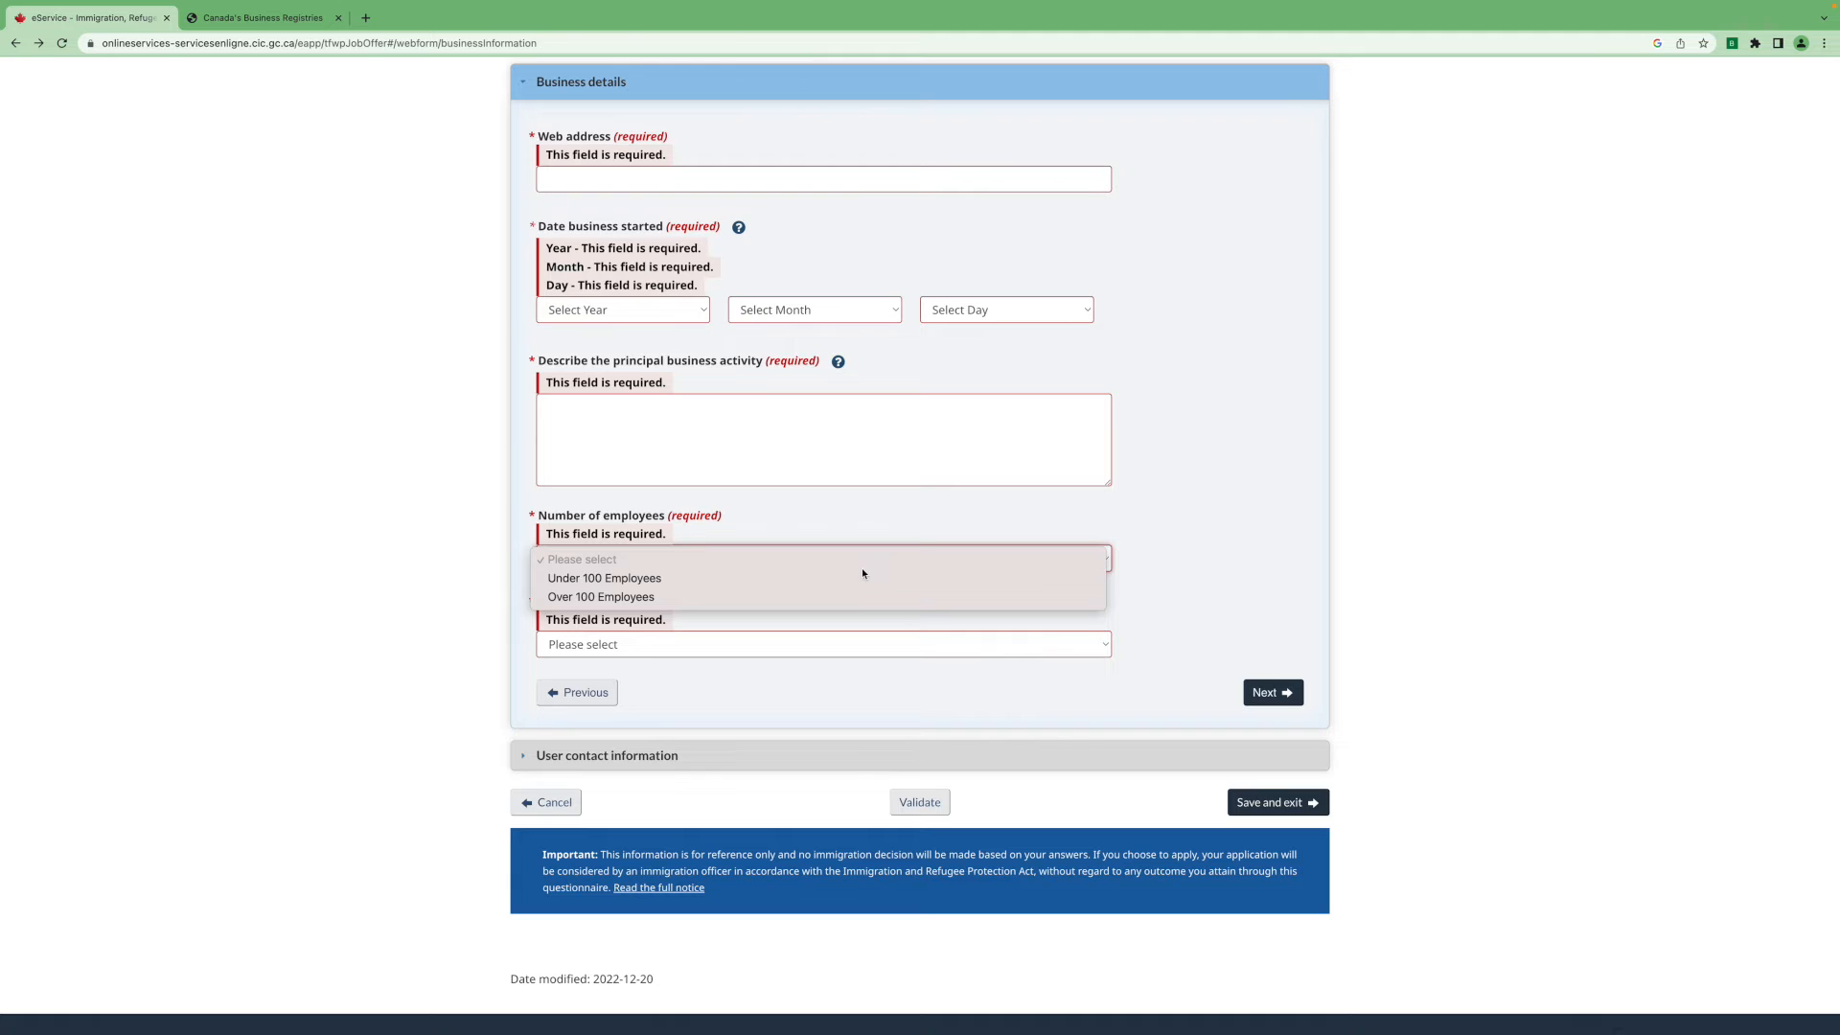
Choose Under 100 Employees, settle gross revenue on Less than $30,000, then continue to contact information
click(861, 577)
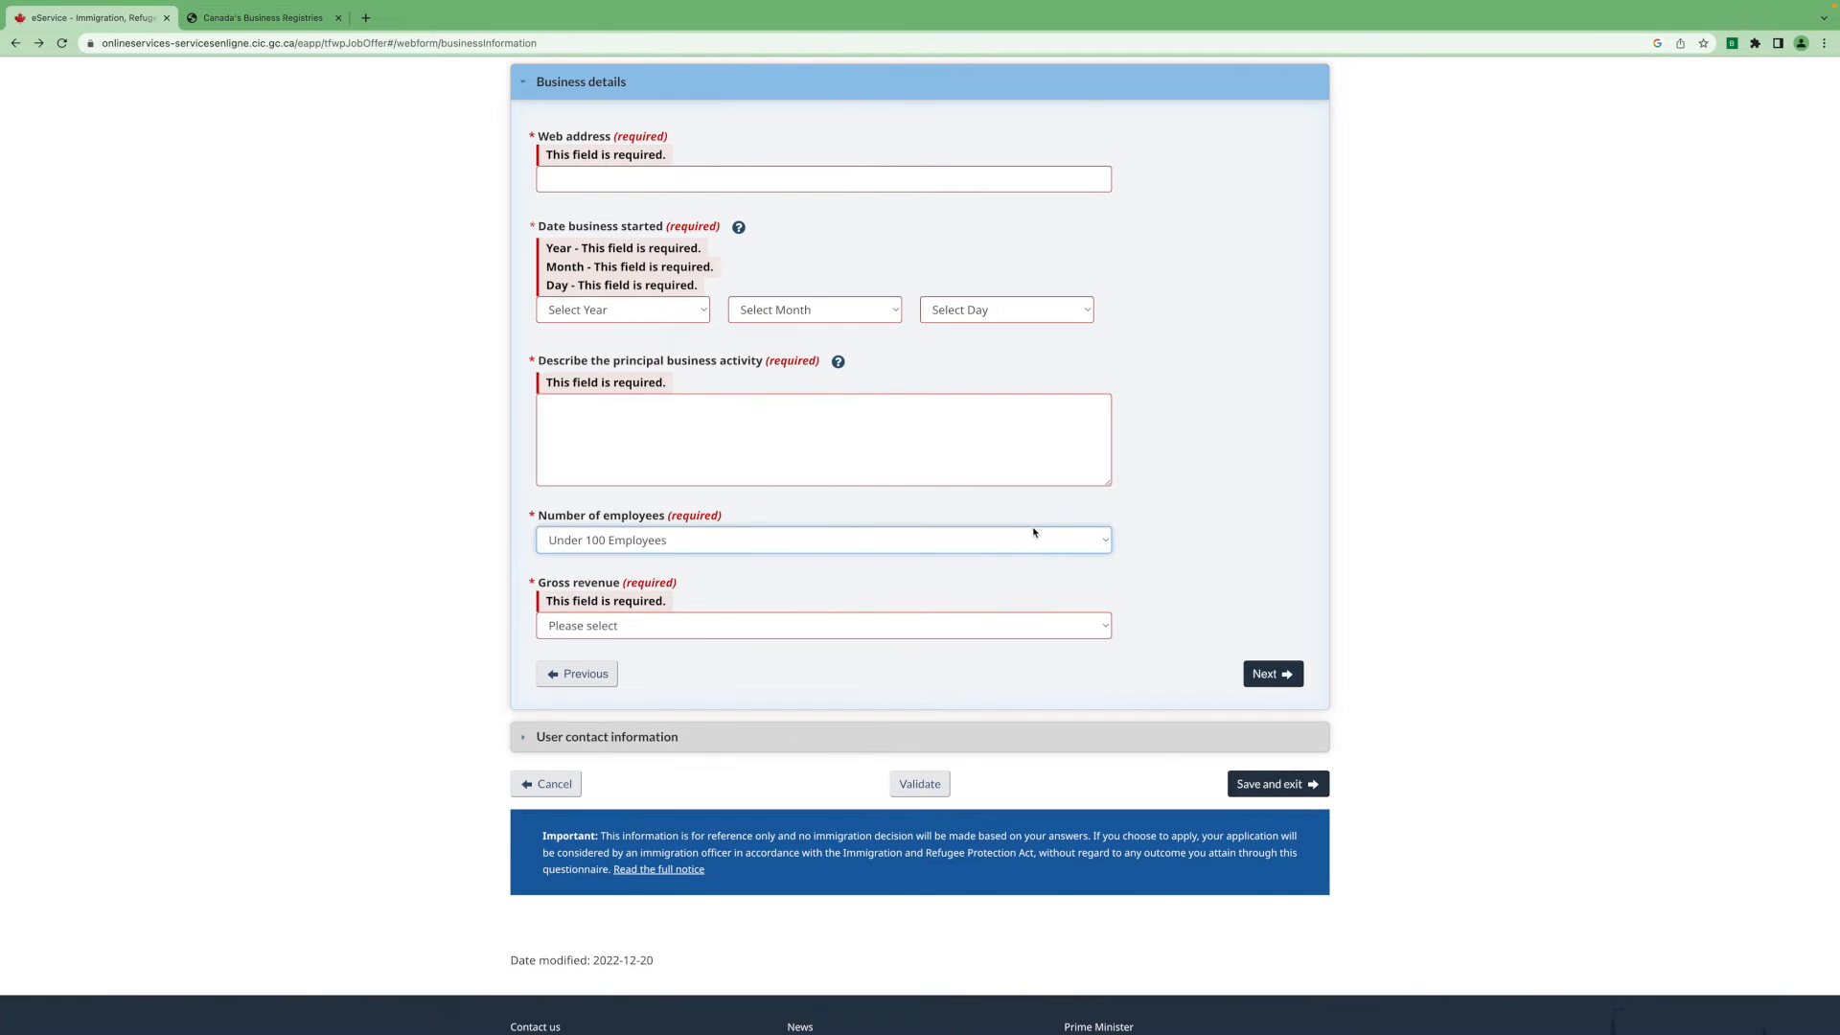
click(974, 629)
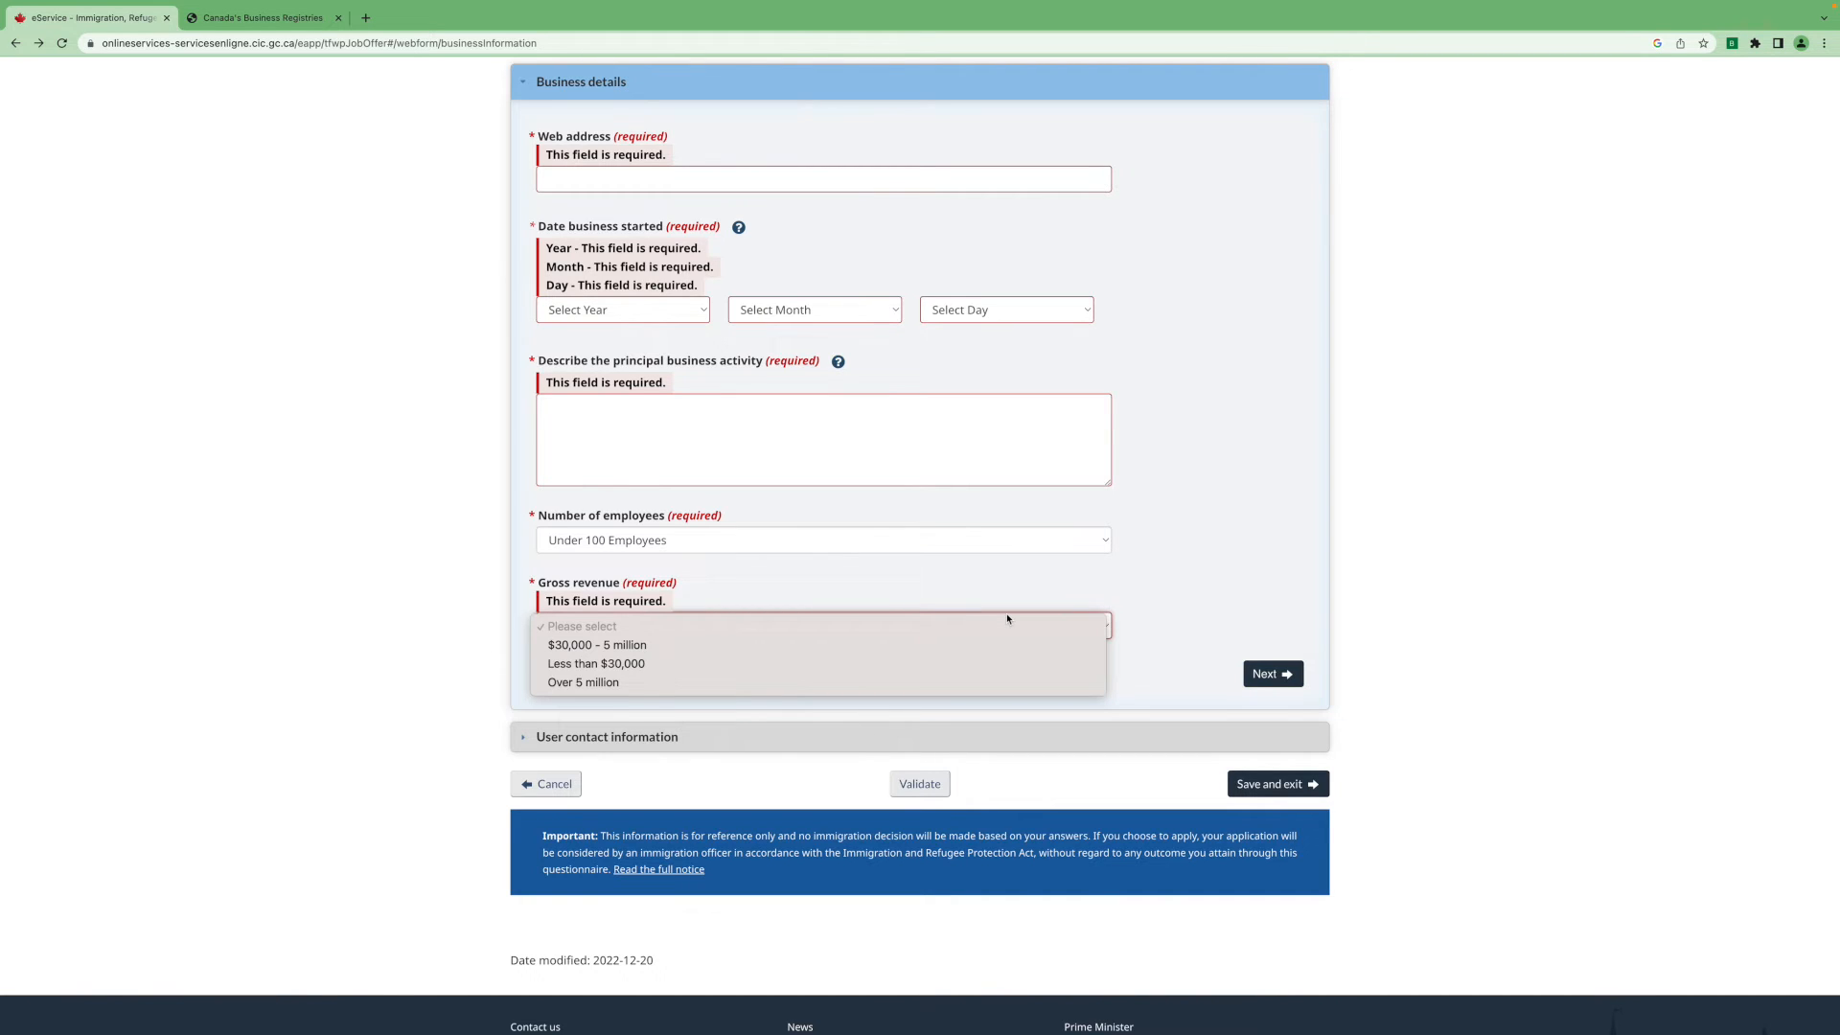
click(960, 663)
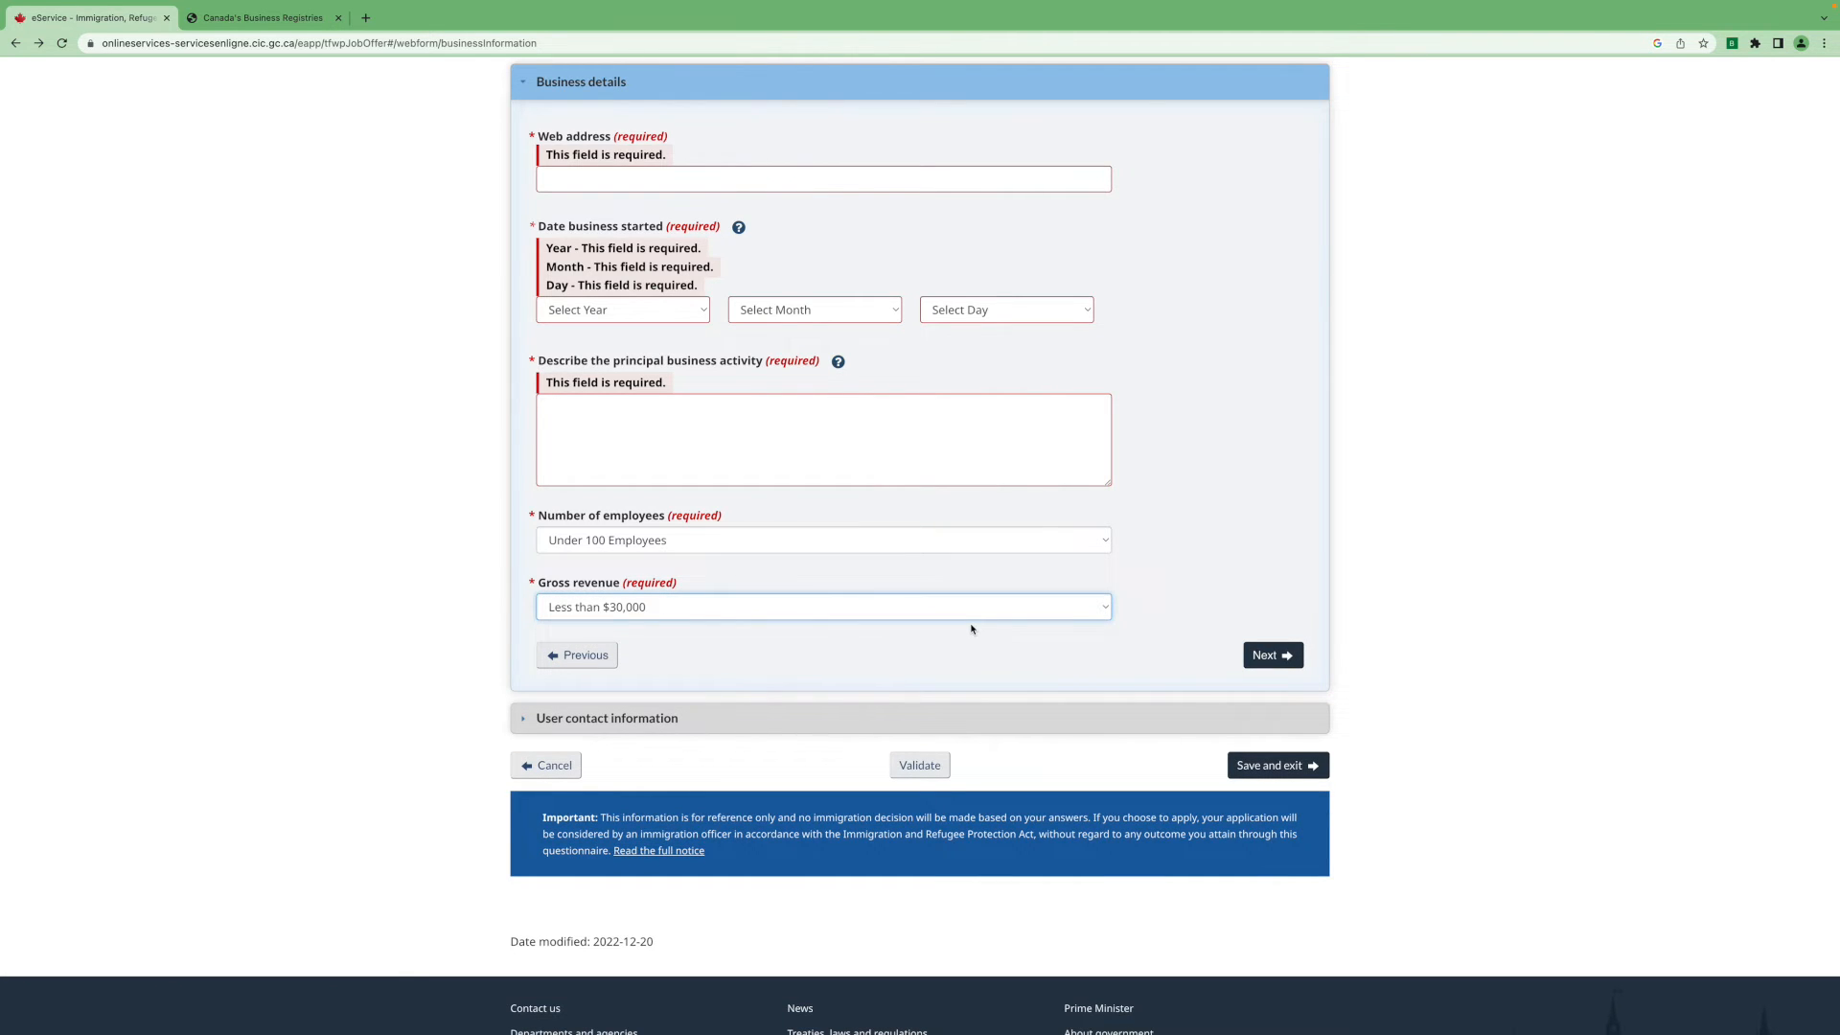
click(898, 608)
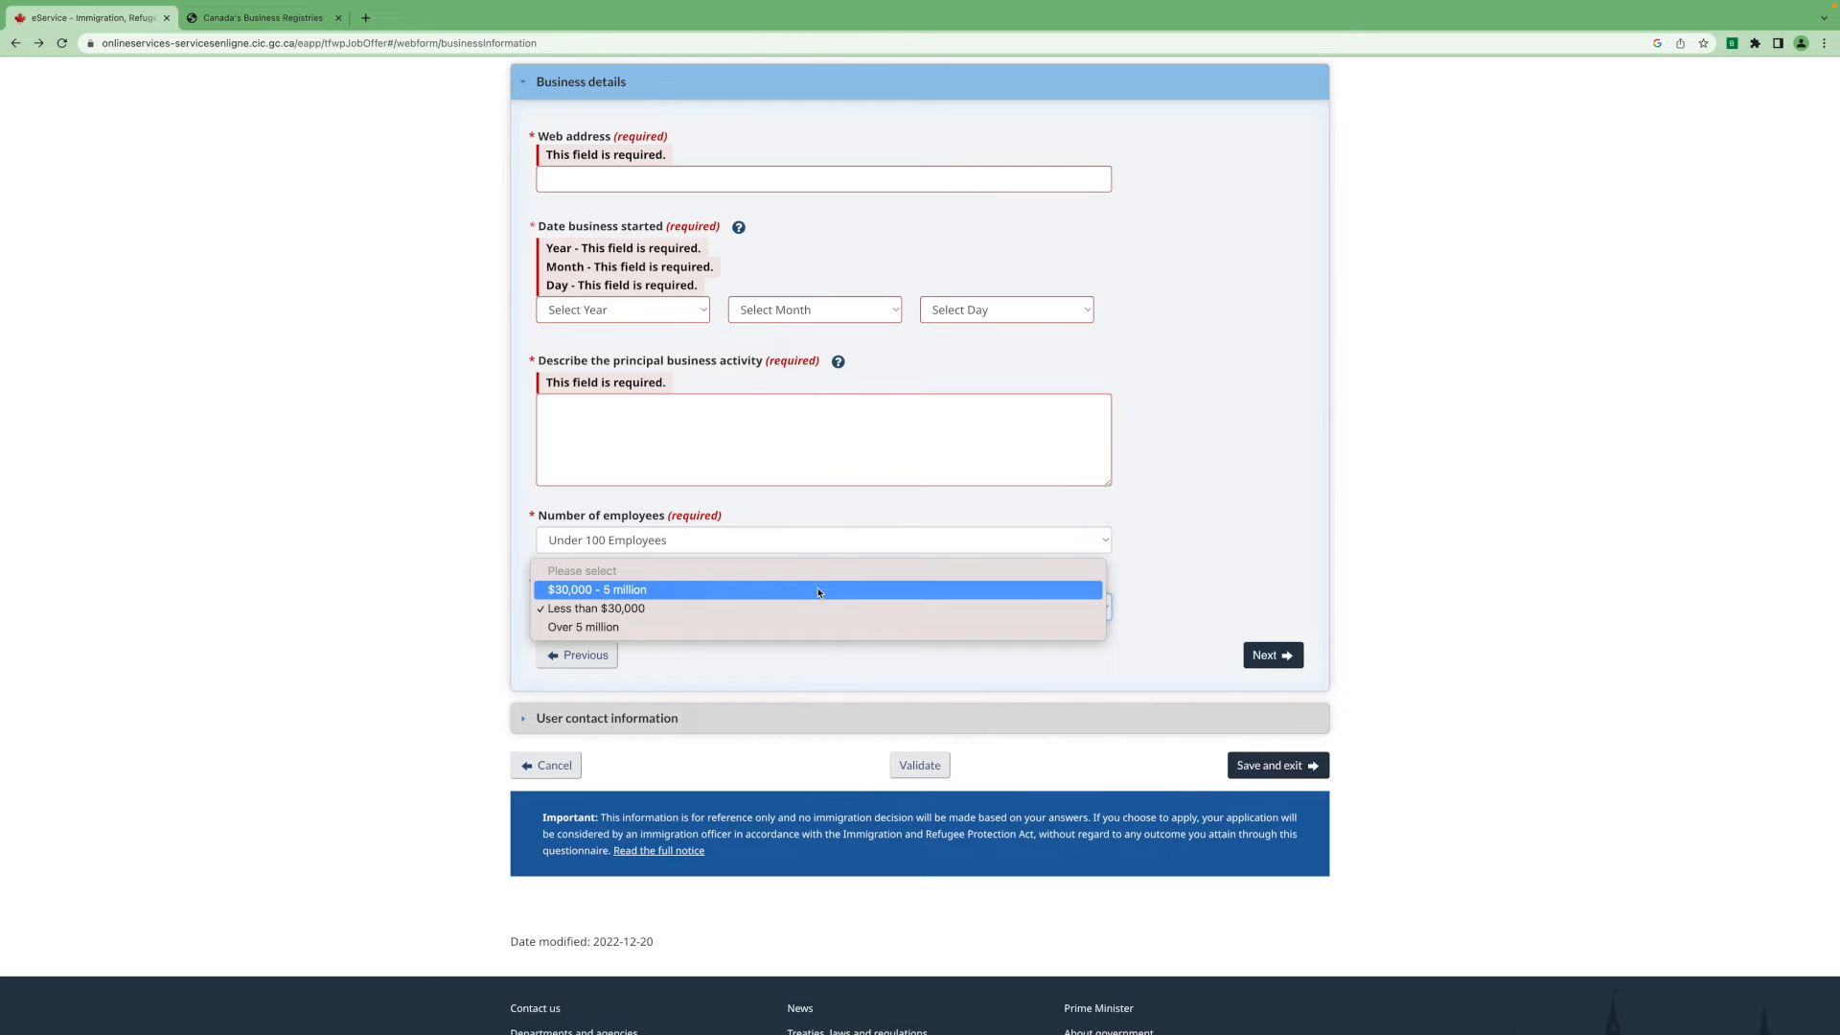
click(1200, 571)
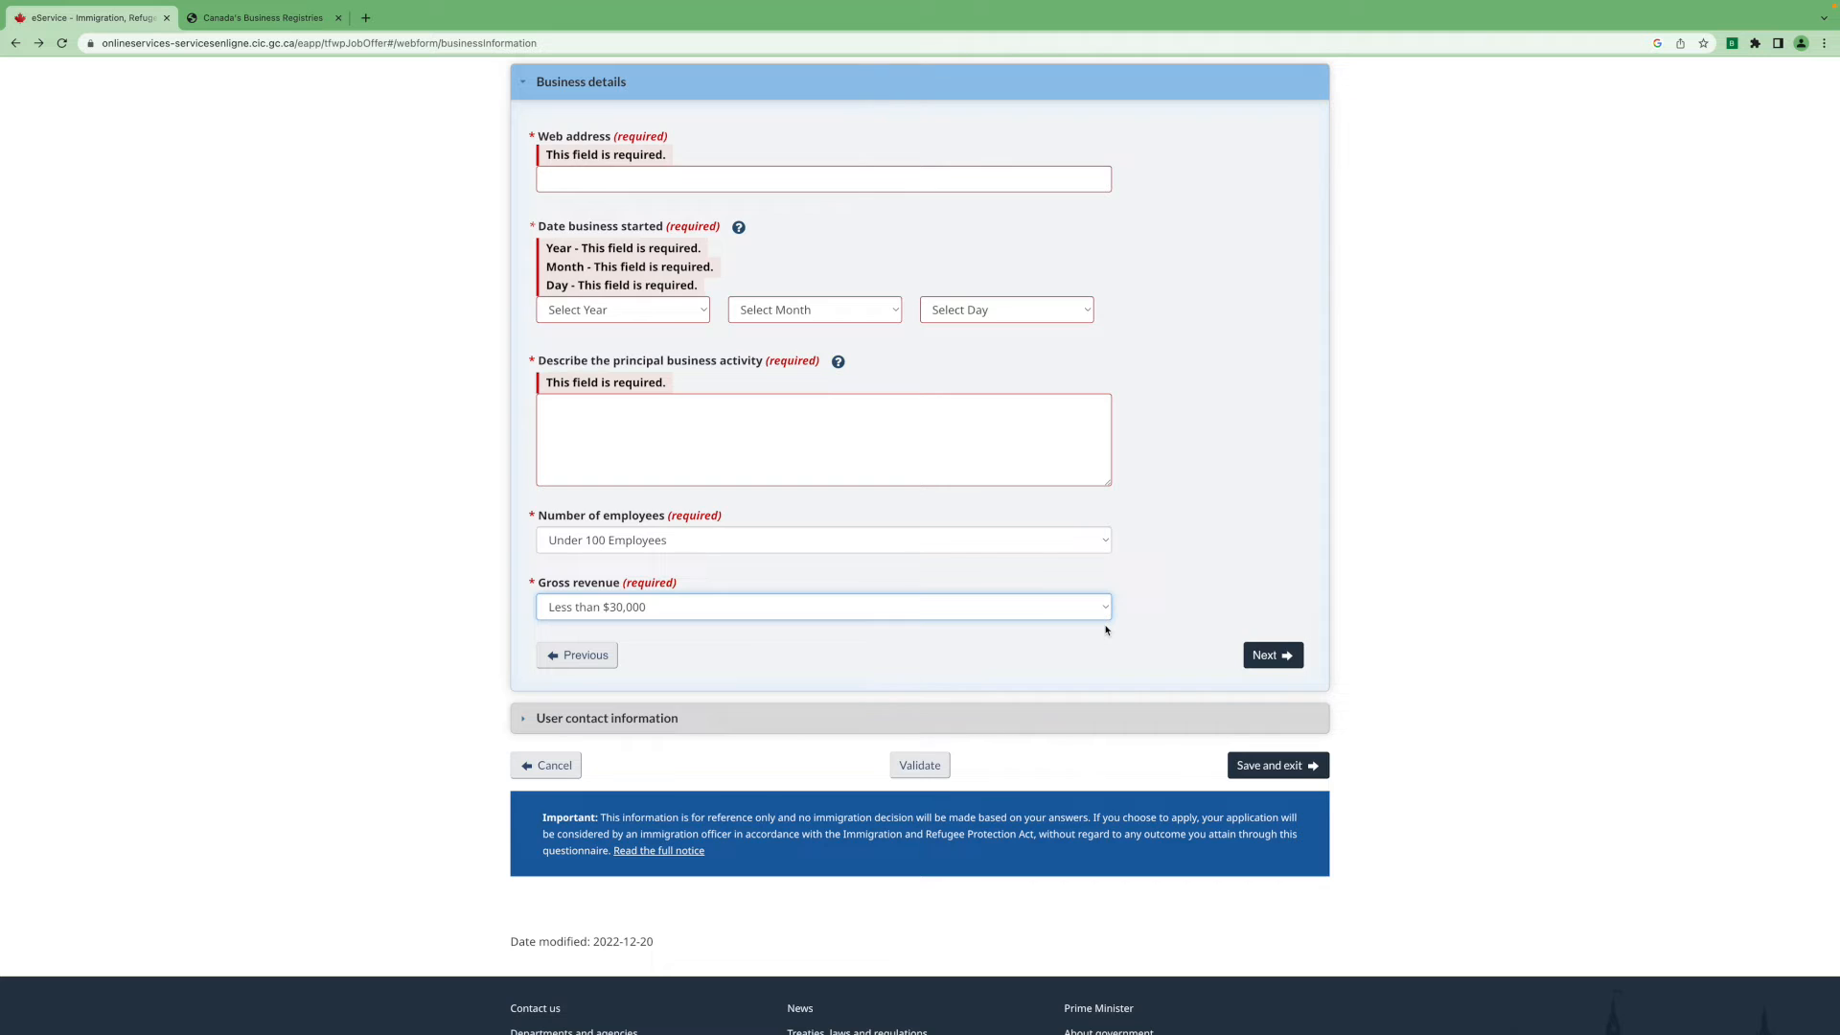
click(996, 609)
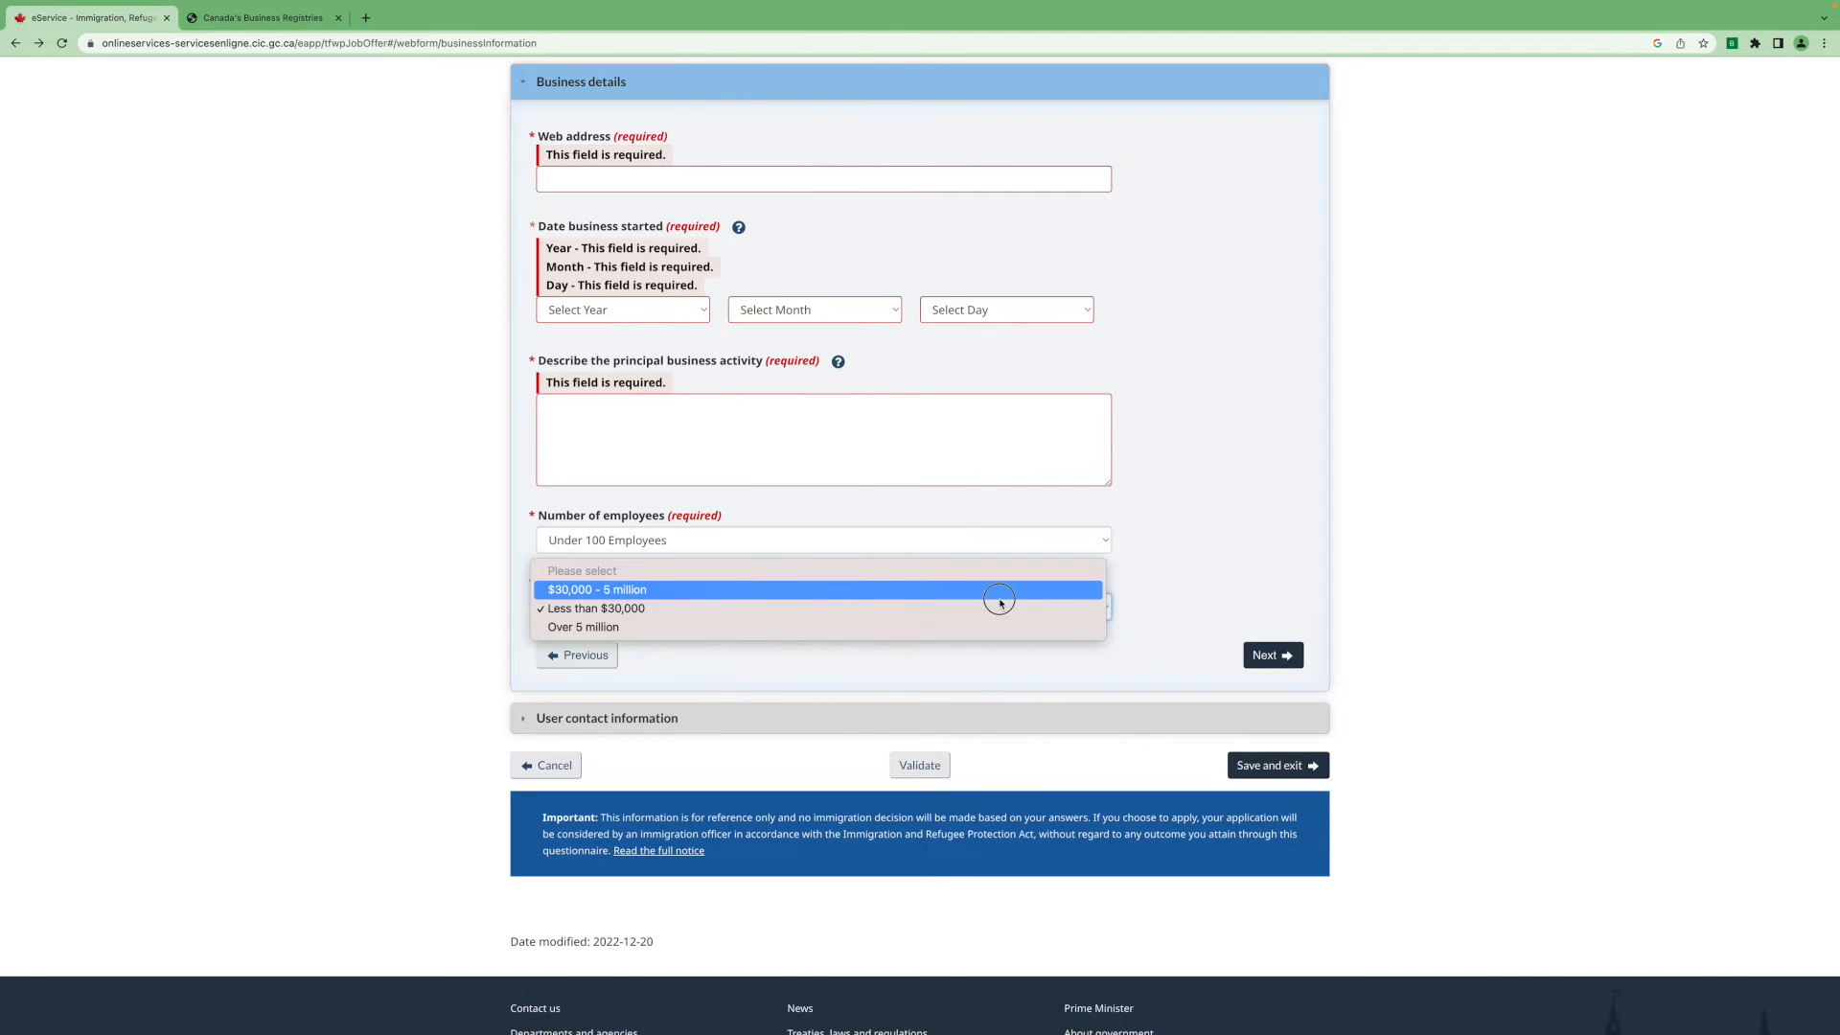
click(996, 592)
click(883, 616)
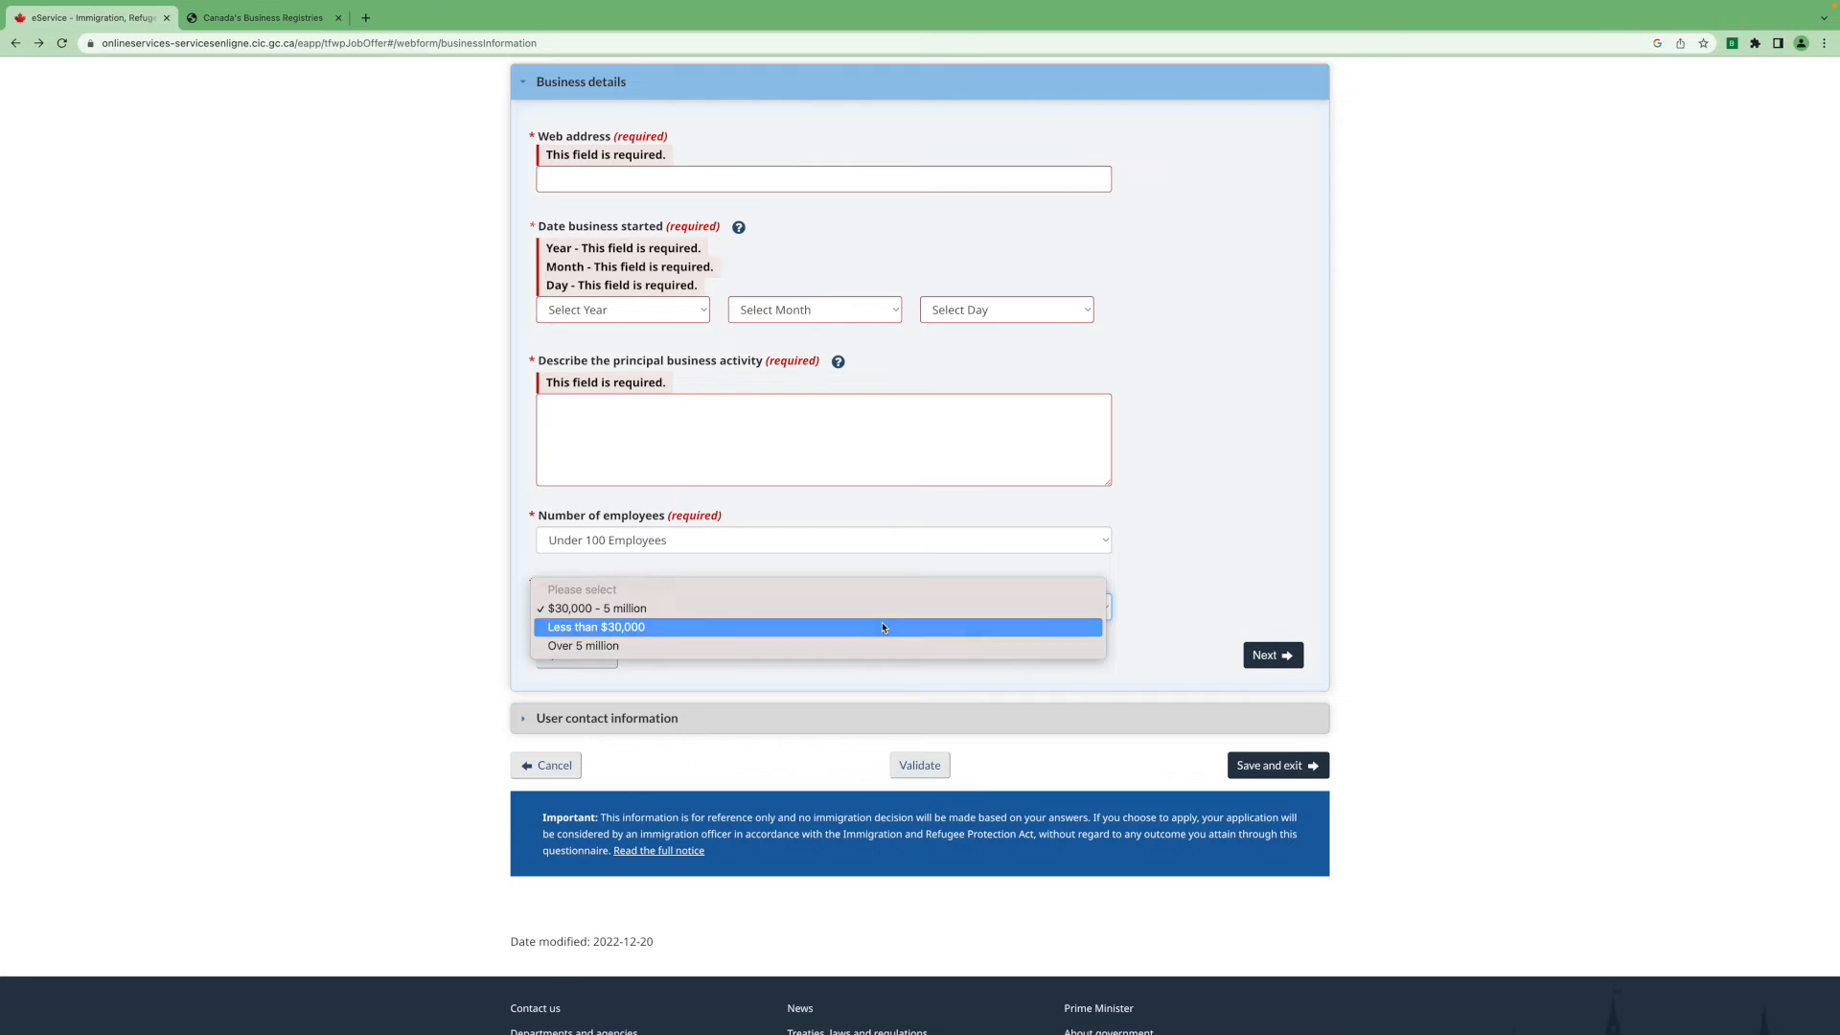
click(882, 627)
click(1301, 664)
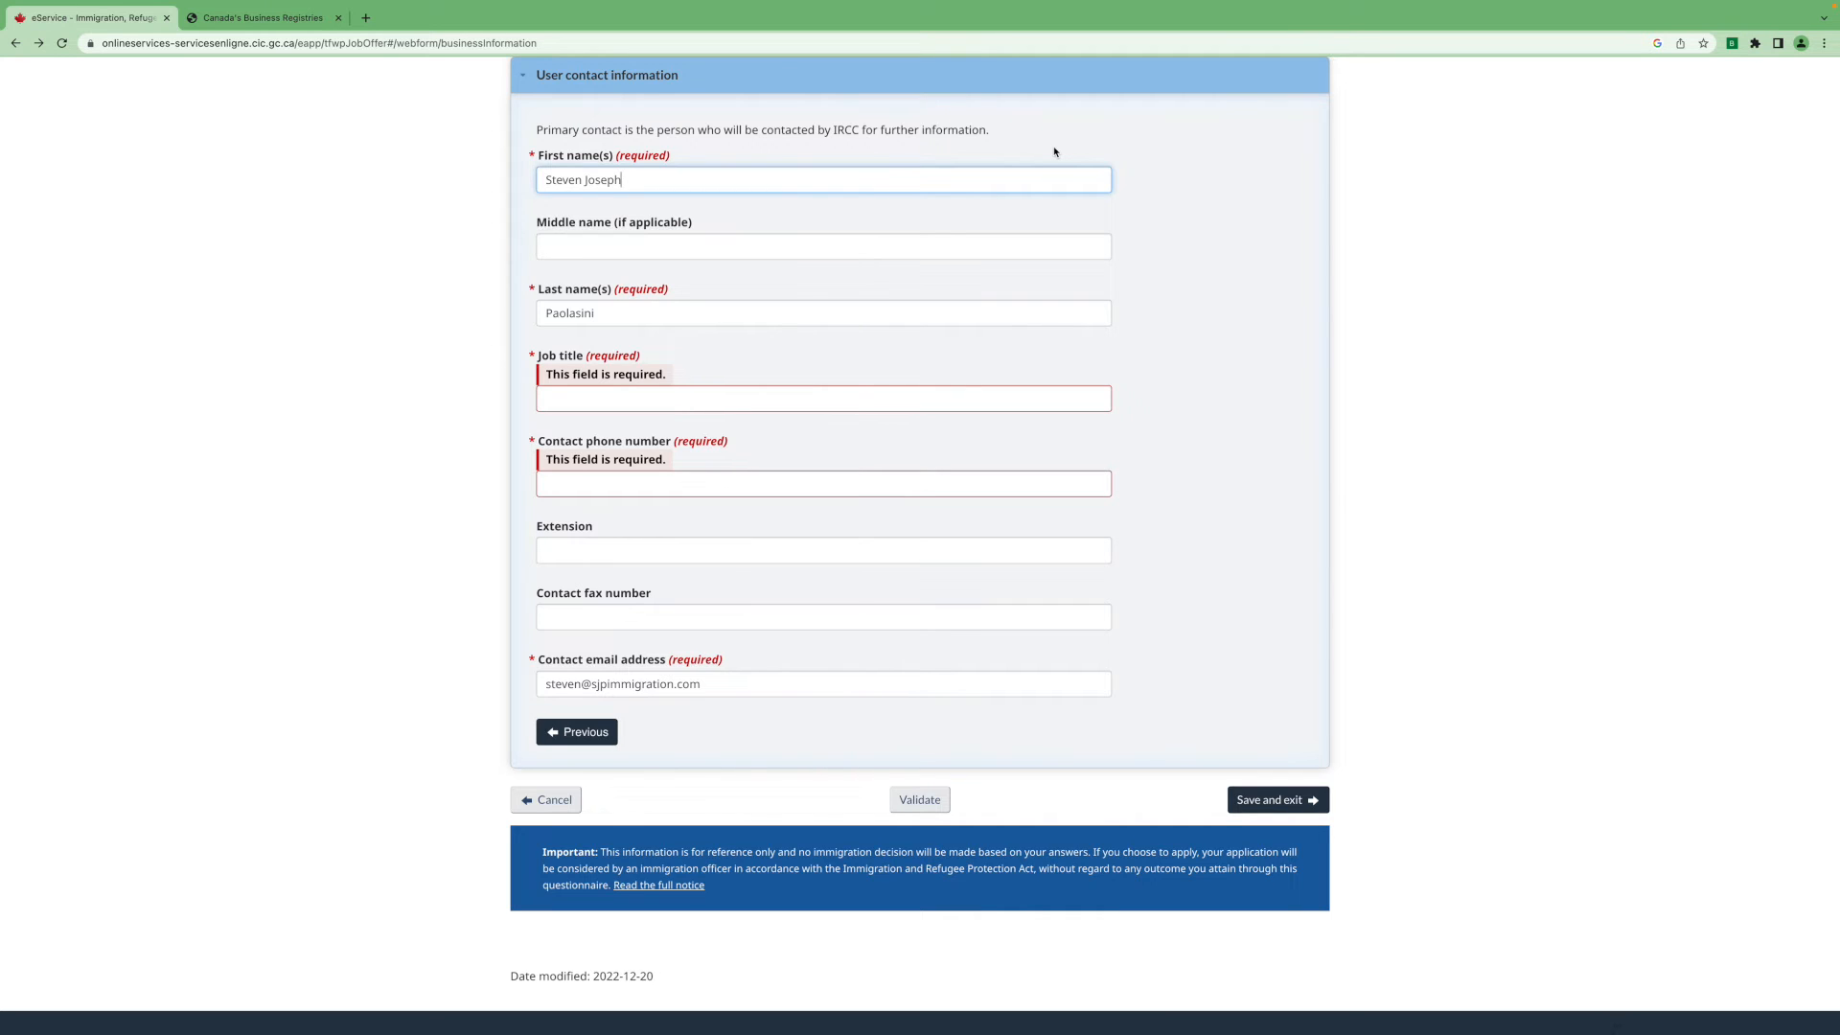
Autofill job title 'CEO & Founder' and the saved contact phone number, then save and exit
click(637, 404)
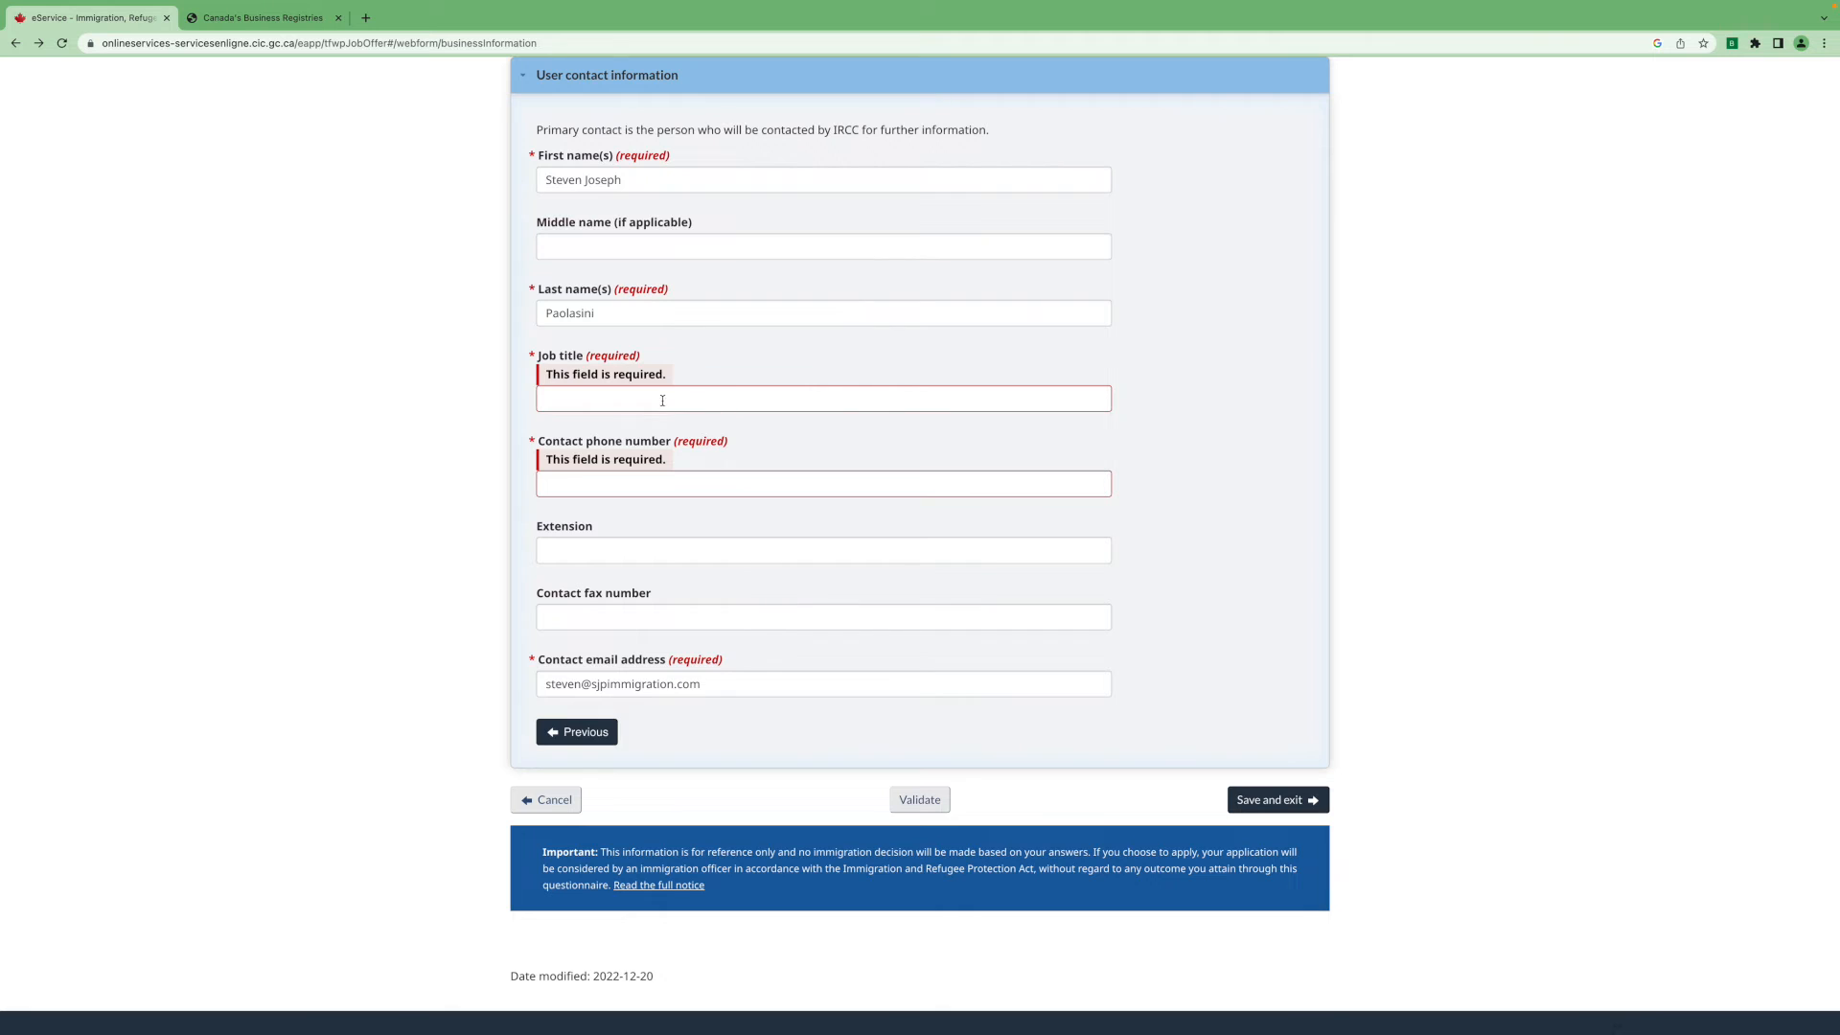
click(633, 395)
click(652, 438)
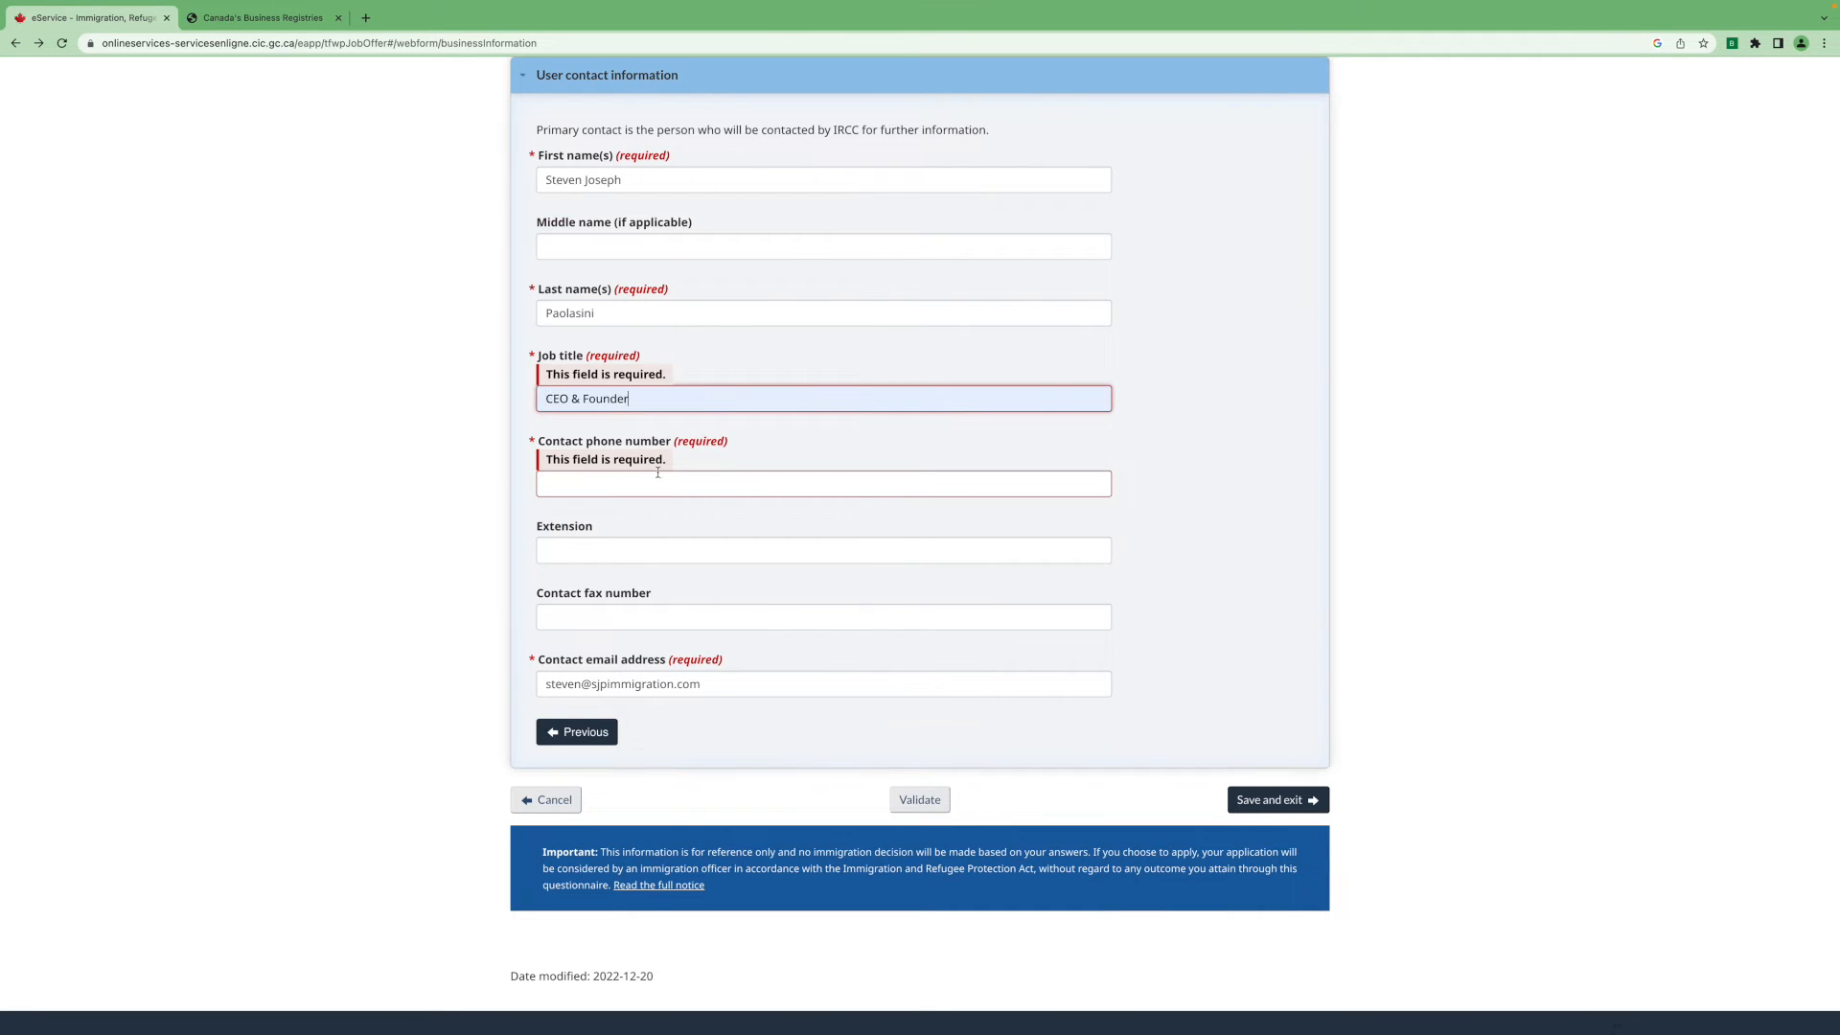
click(676, 475)
click(685, 499)
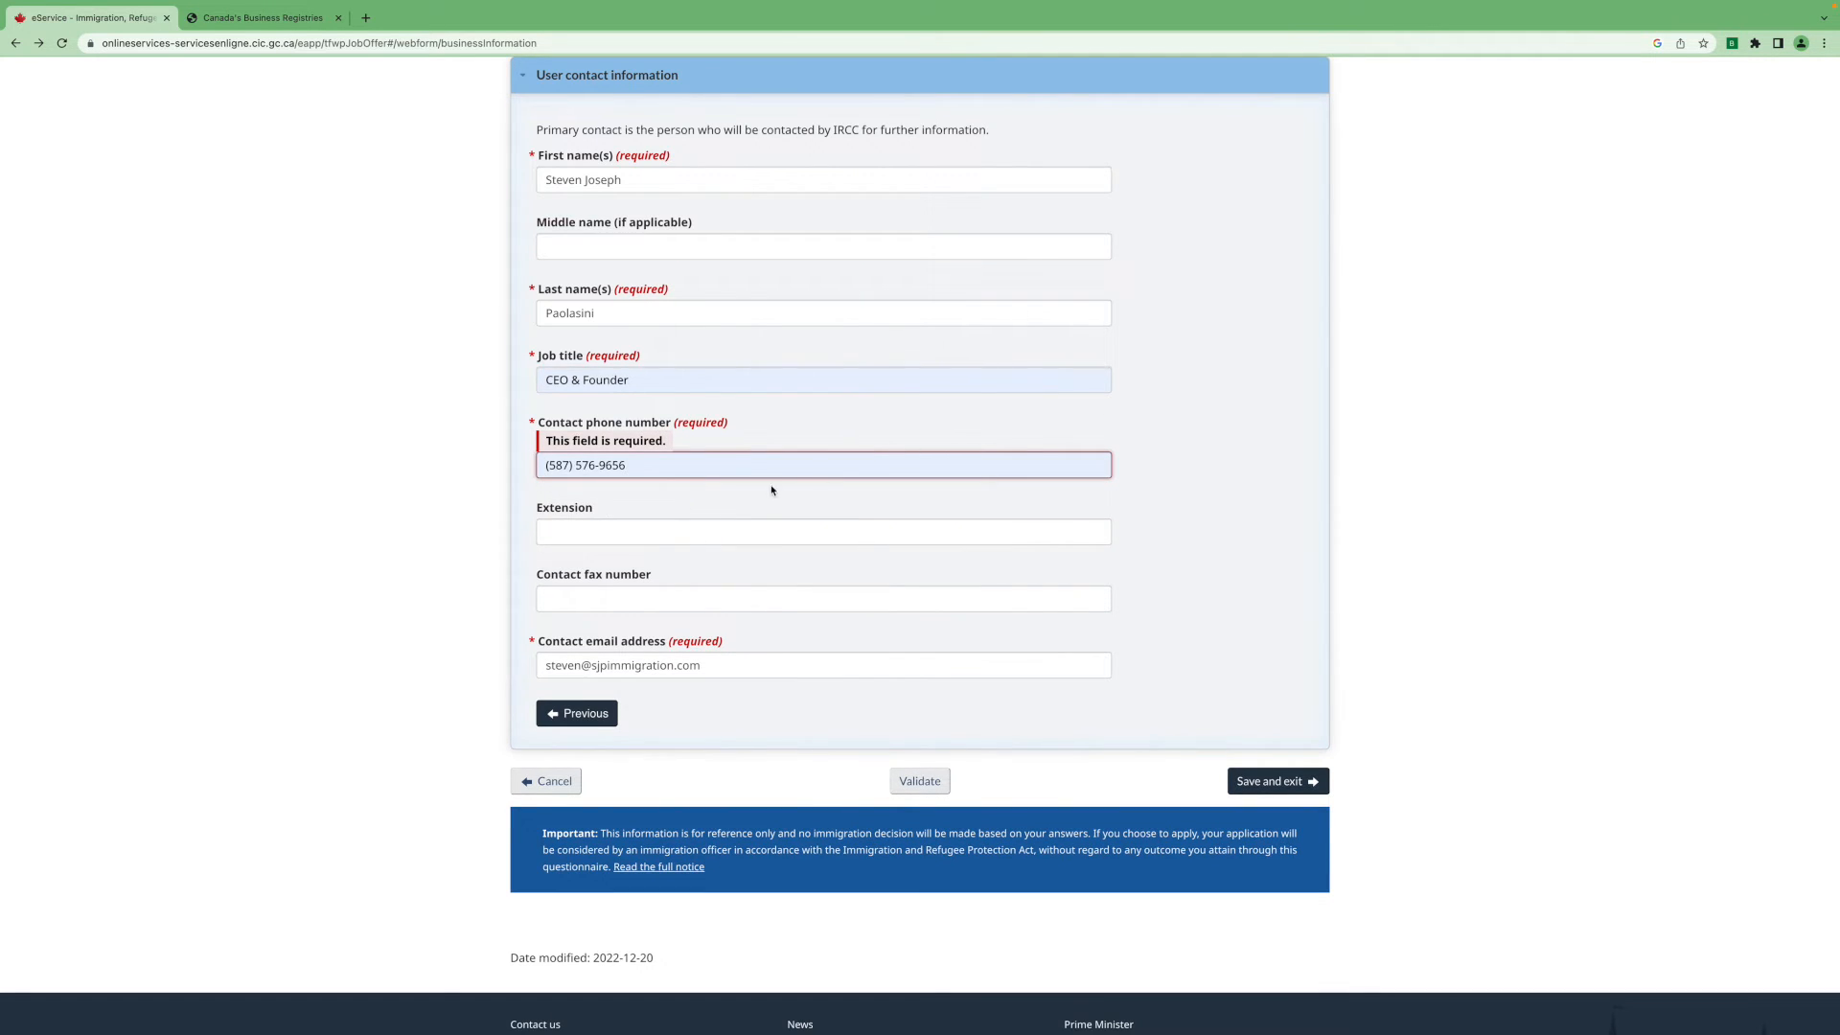
scroll(767, 461, down, 2)
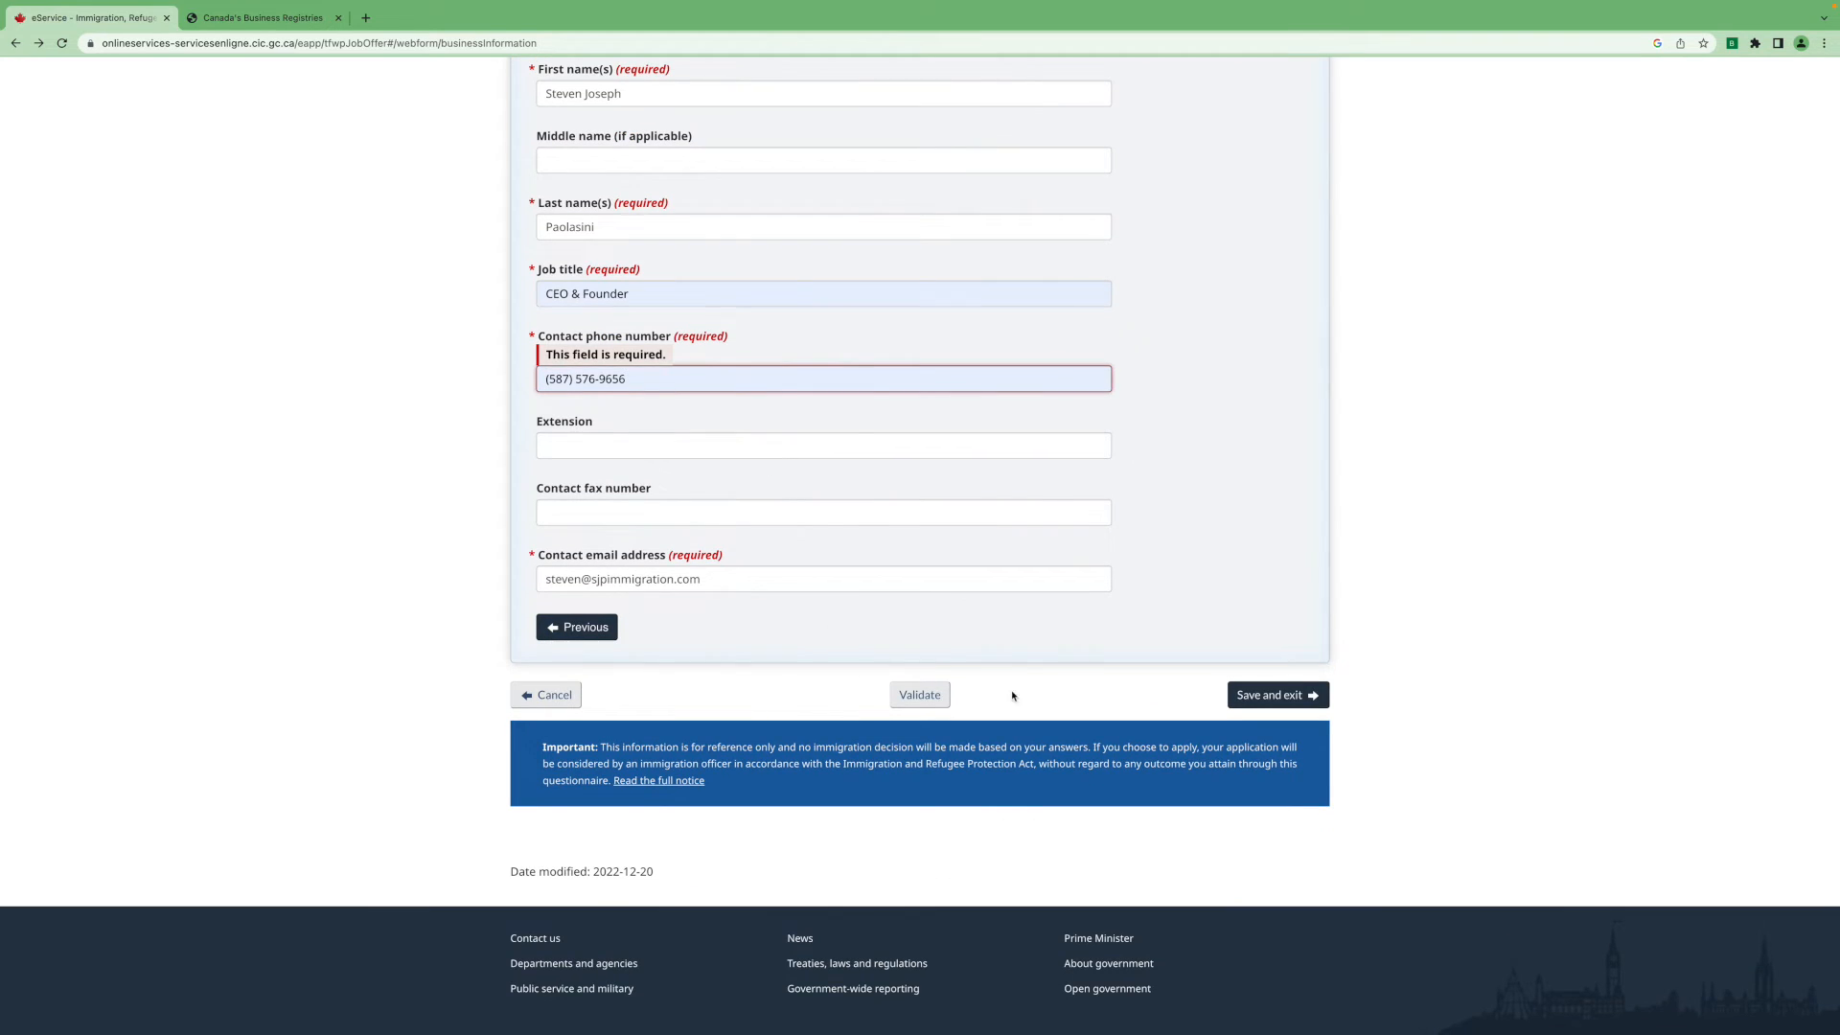
click(1280, 707)
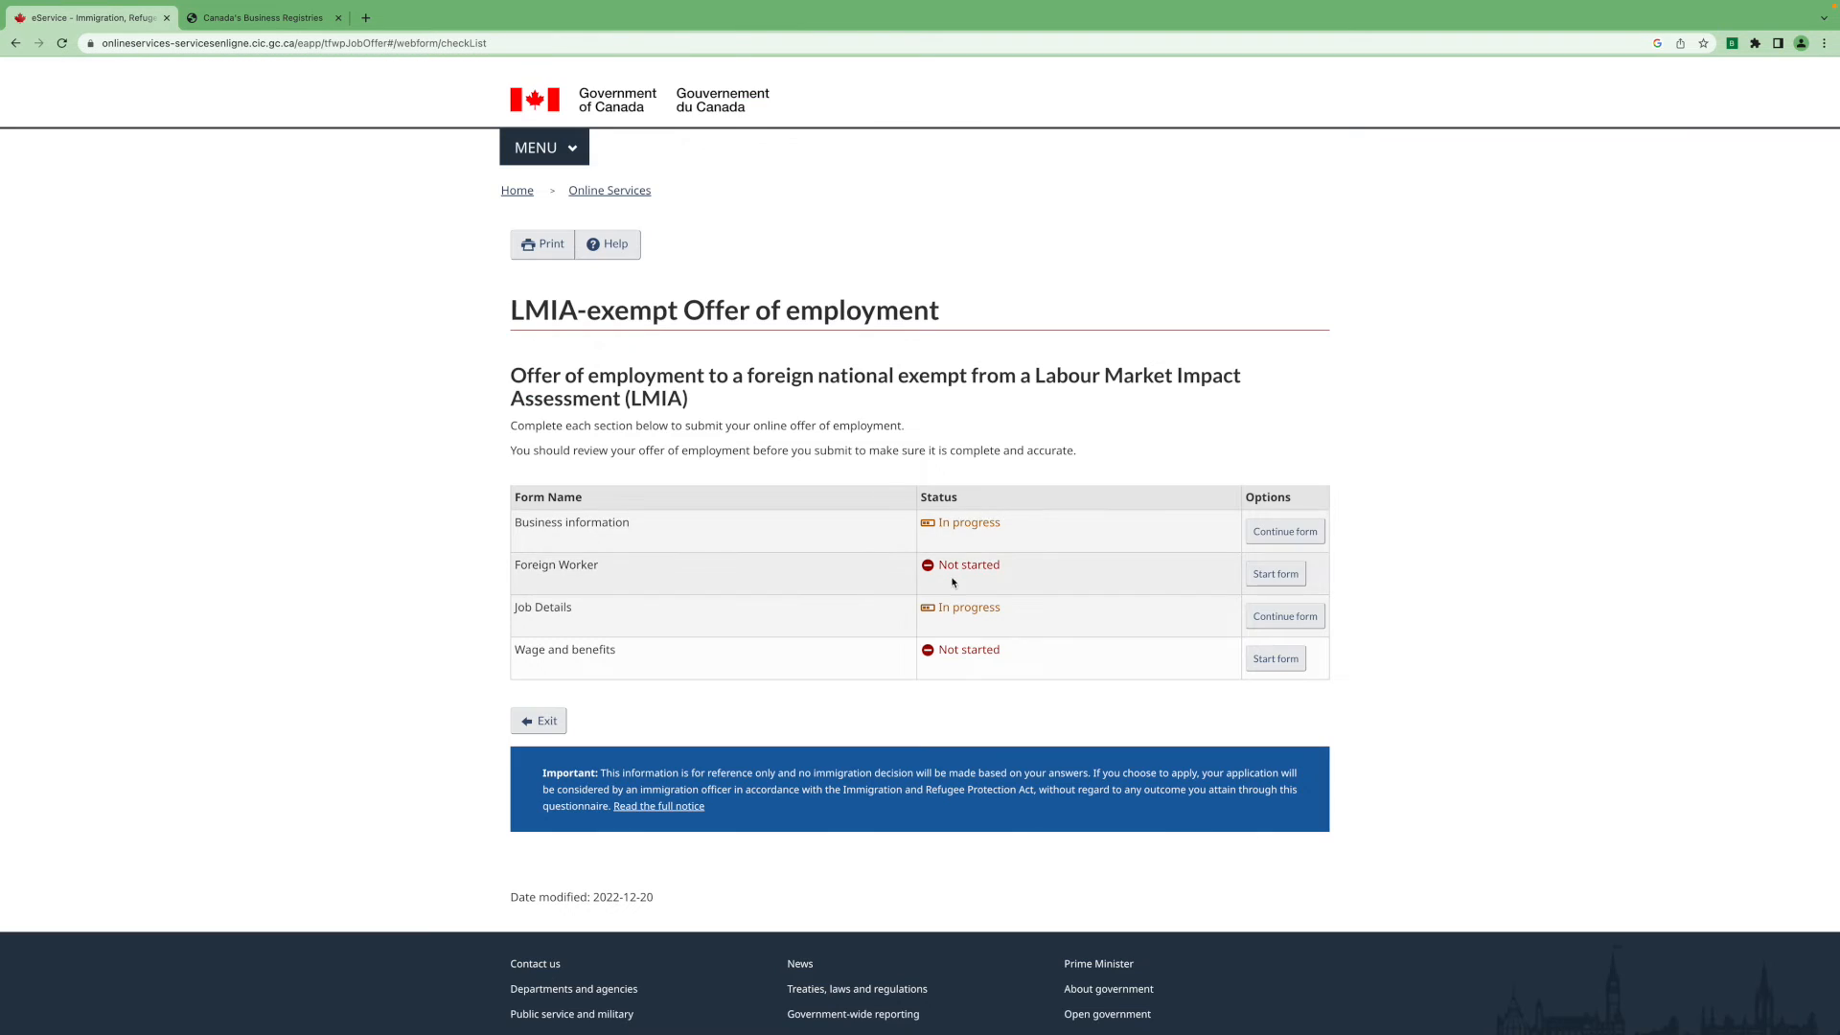
Note Business information is In progress and start the Foreign Worker form
drag(941, 524, 996, 521)
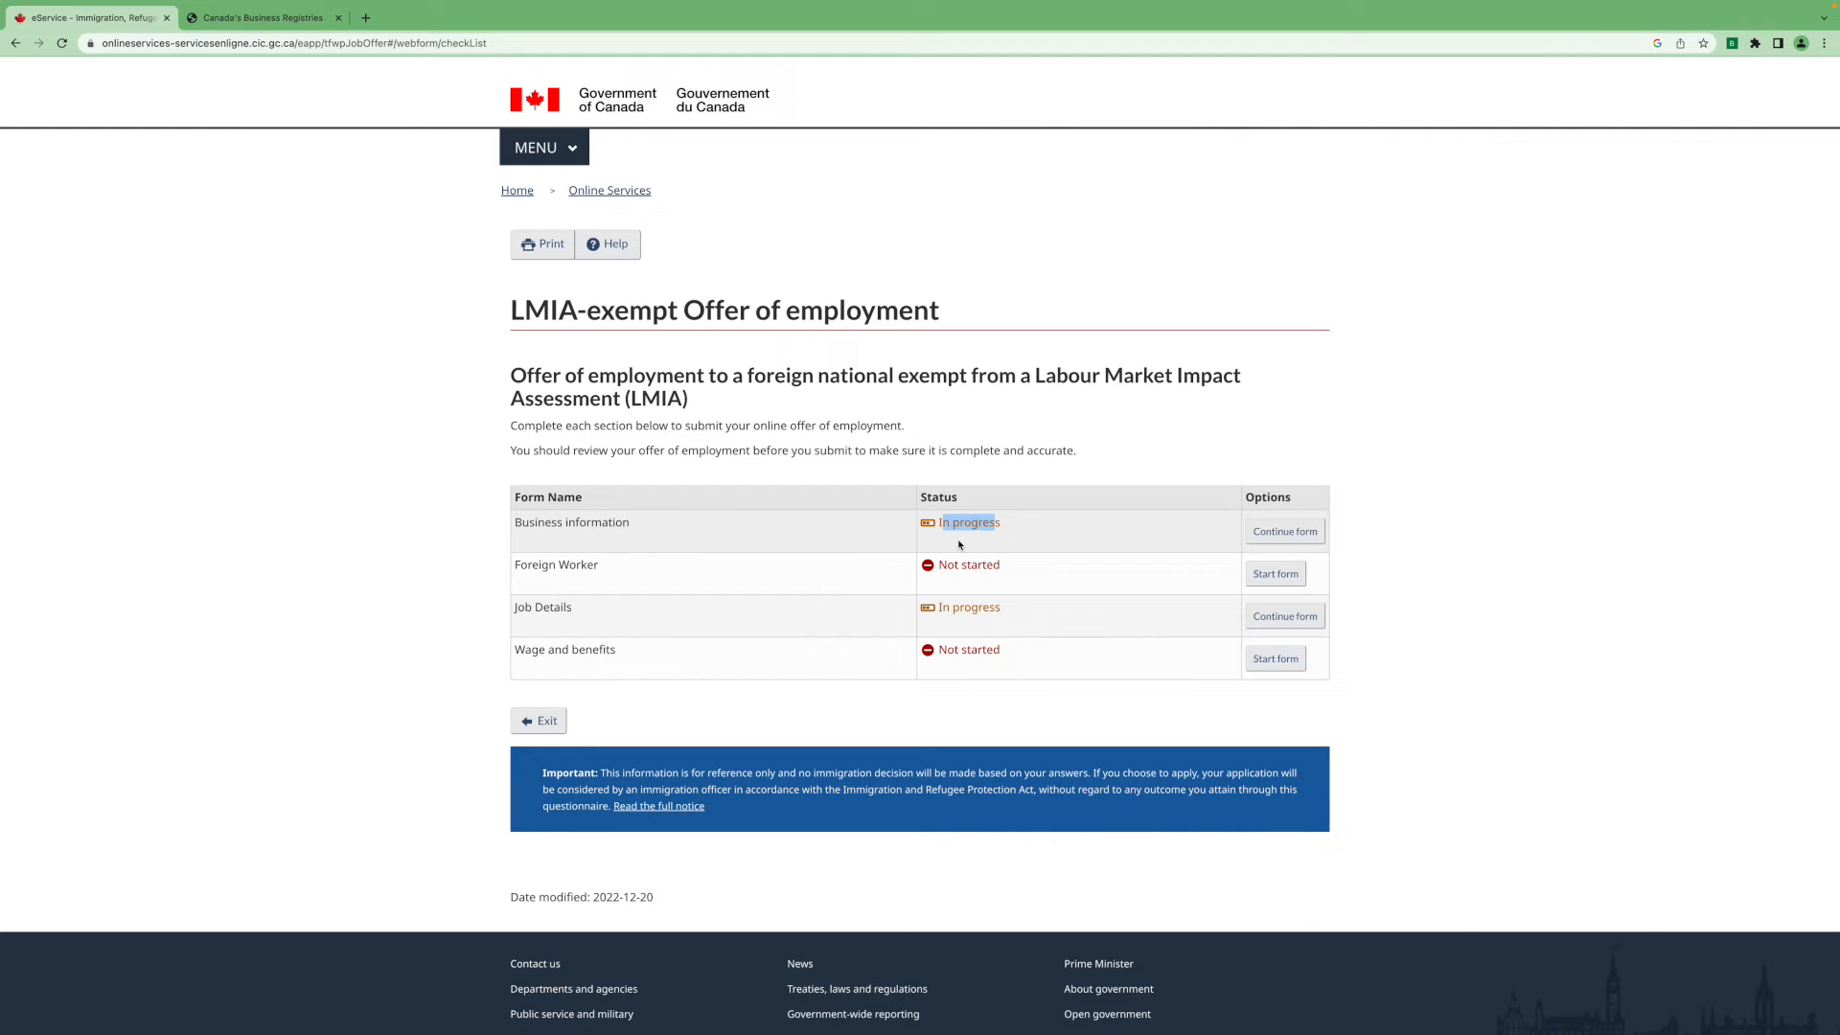
click(1276, 573)
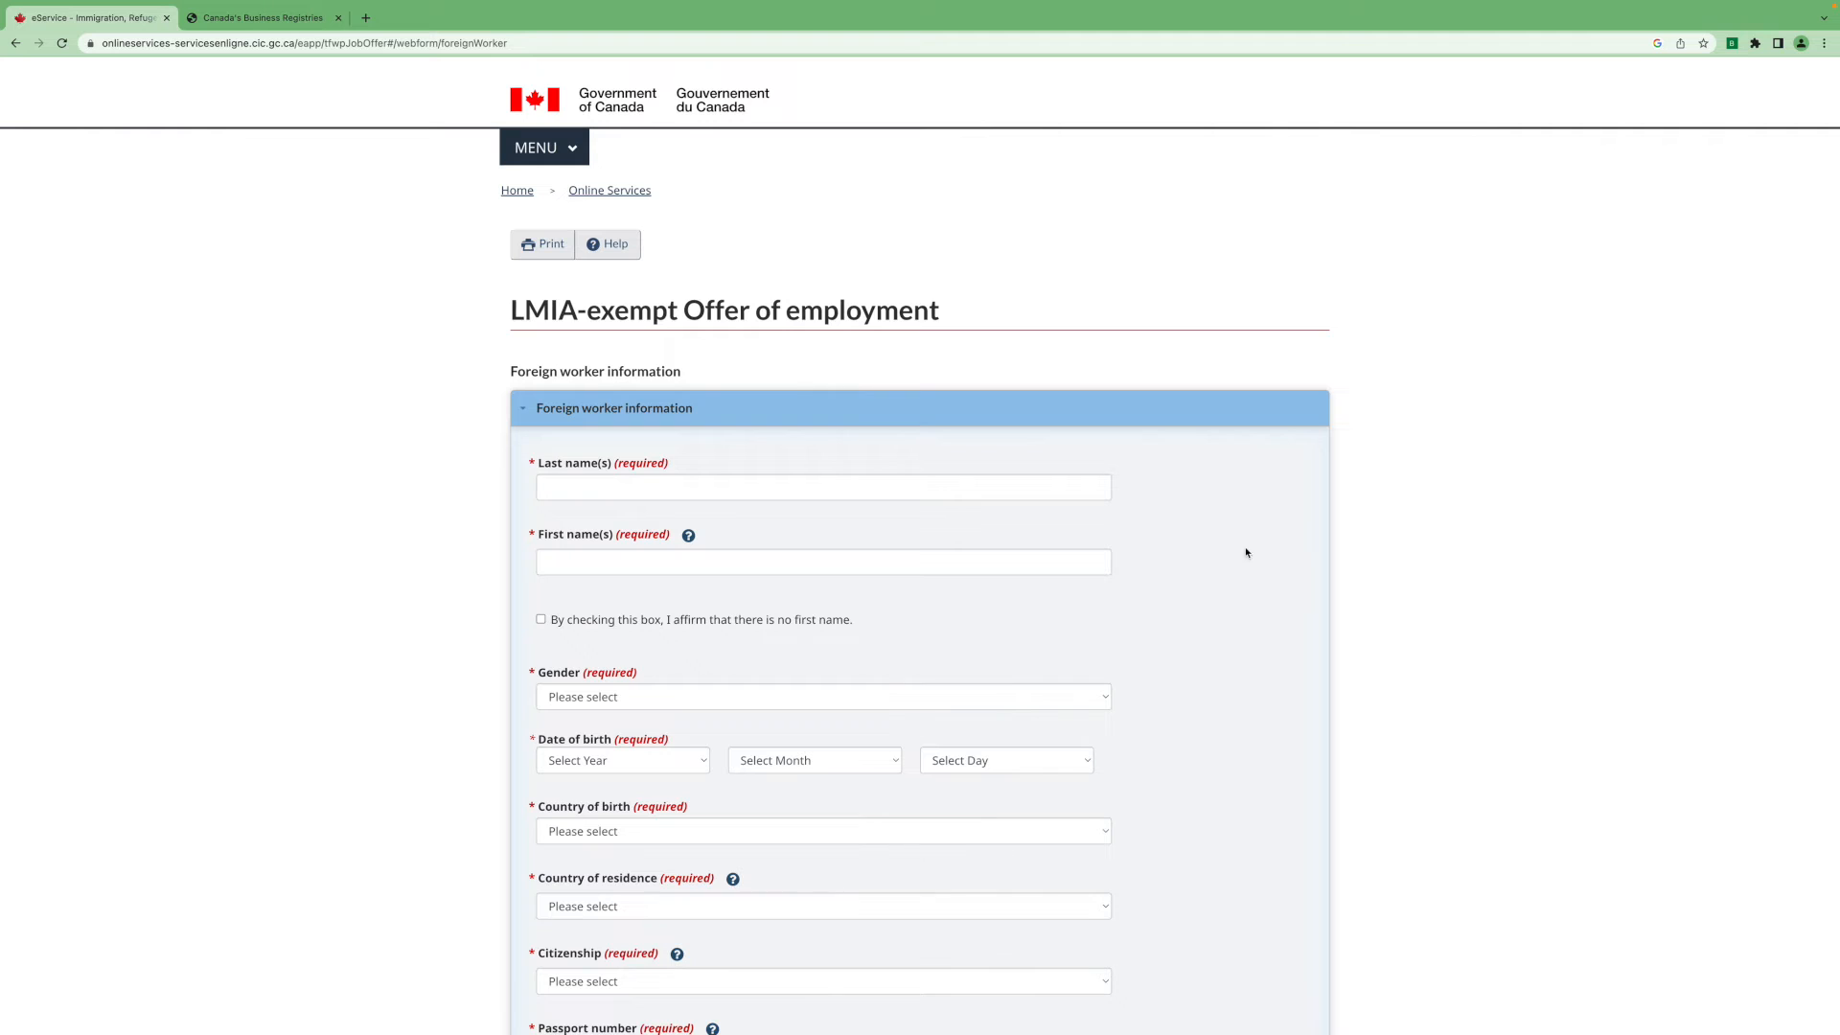
Browse the empty Foreign Worker fields, viewing first-name and country-of-residence help and the citizenship list
click(810, 486)
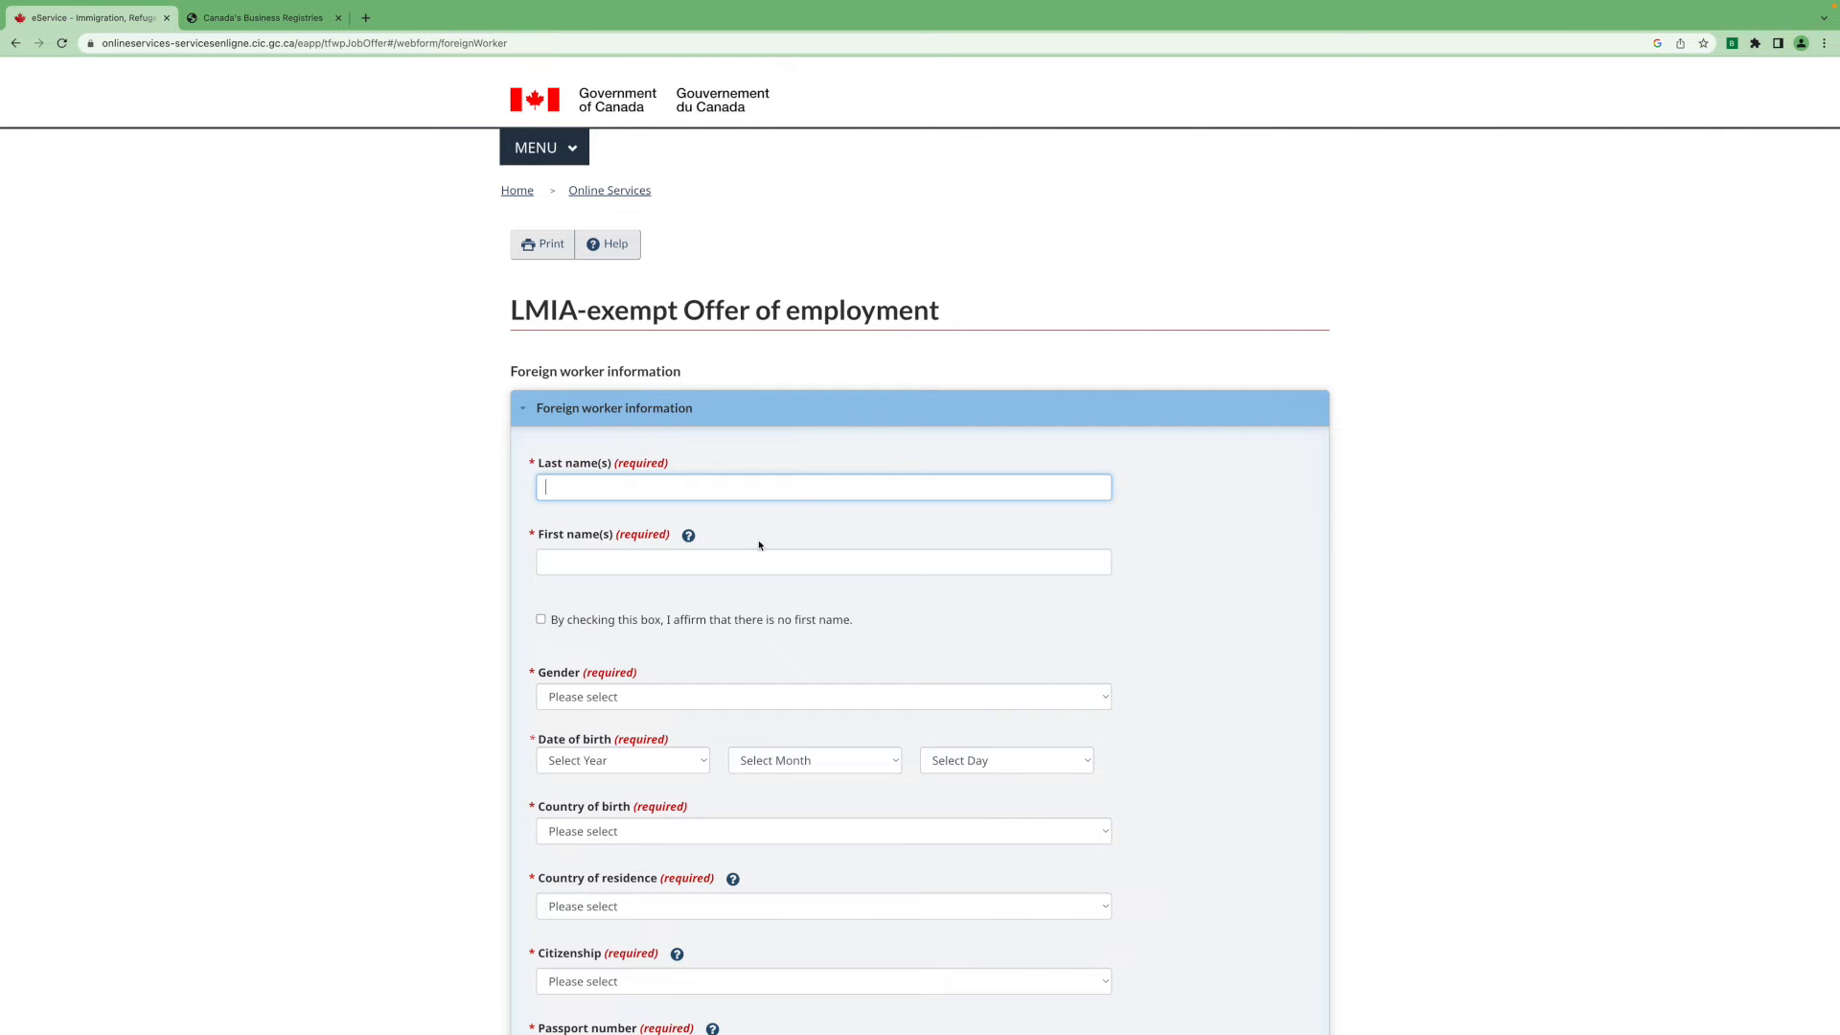
click(688, 535)
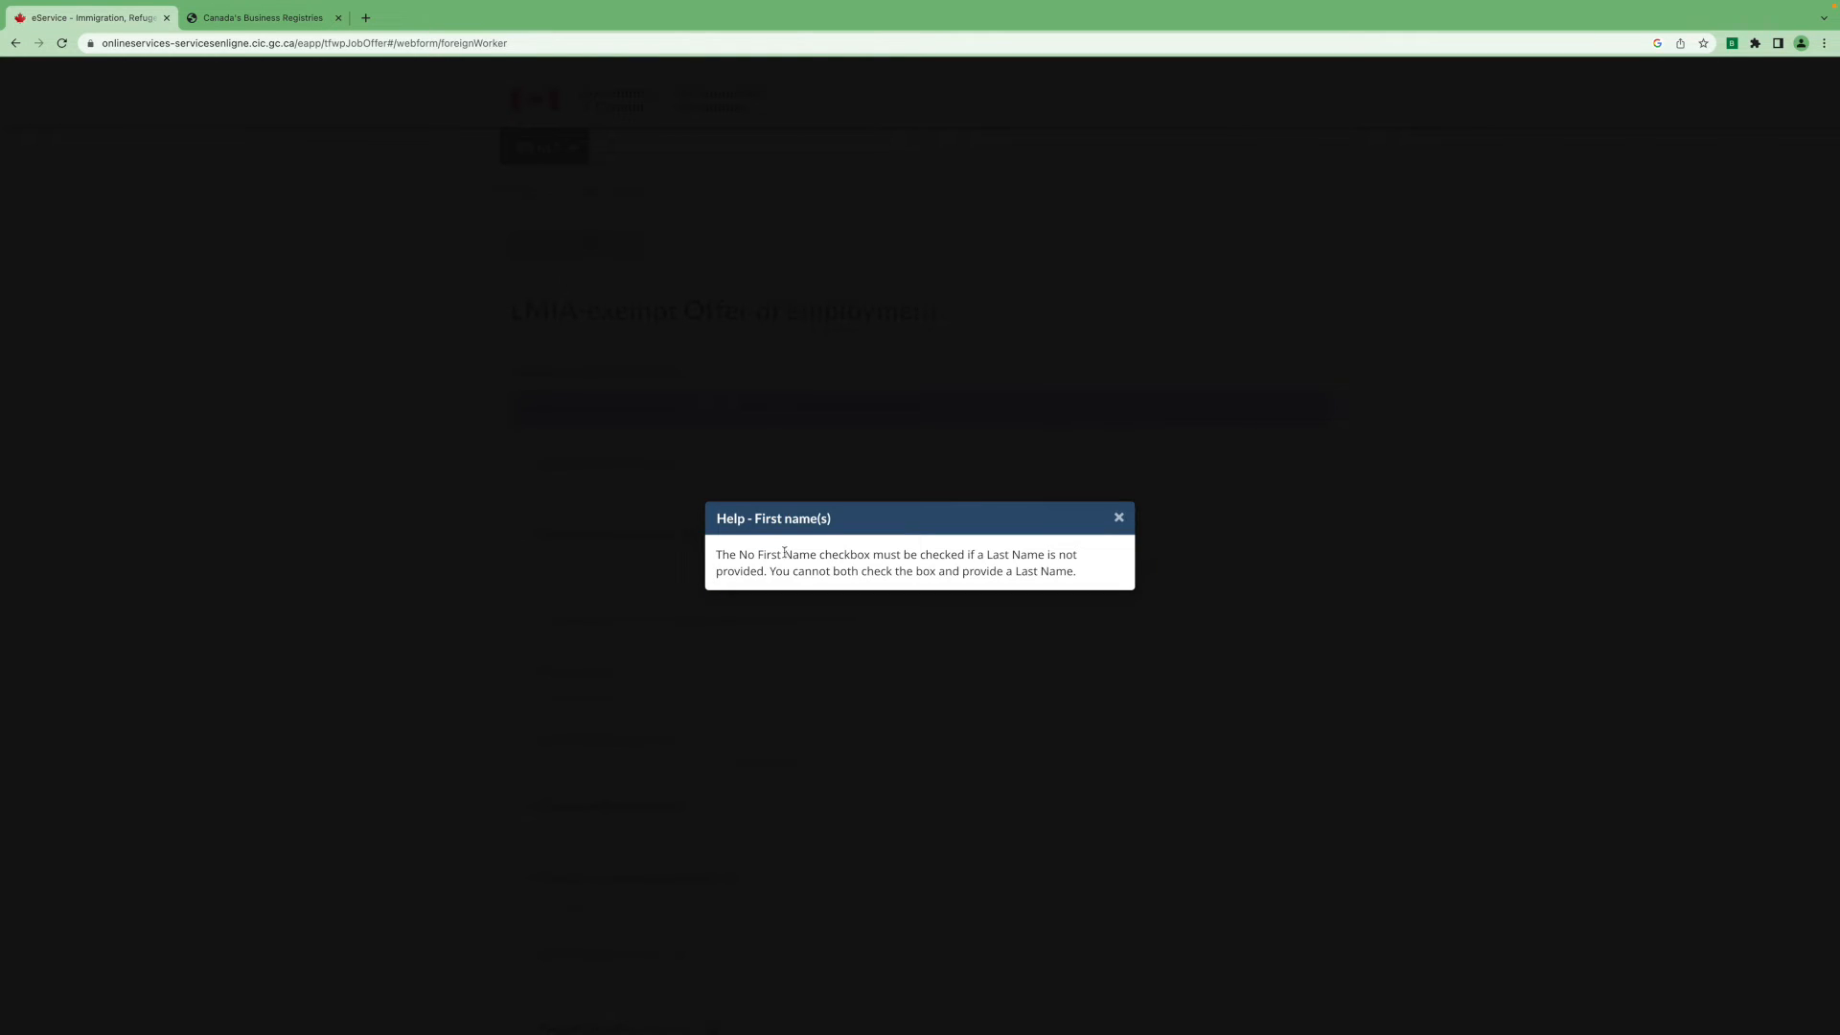
click(1118, 520)
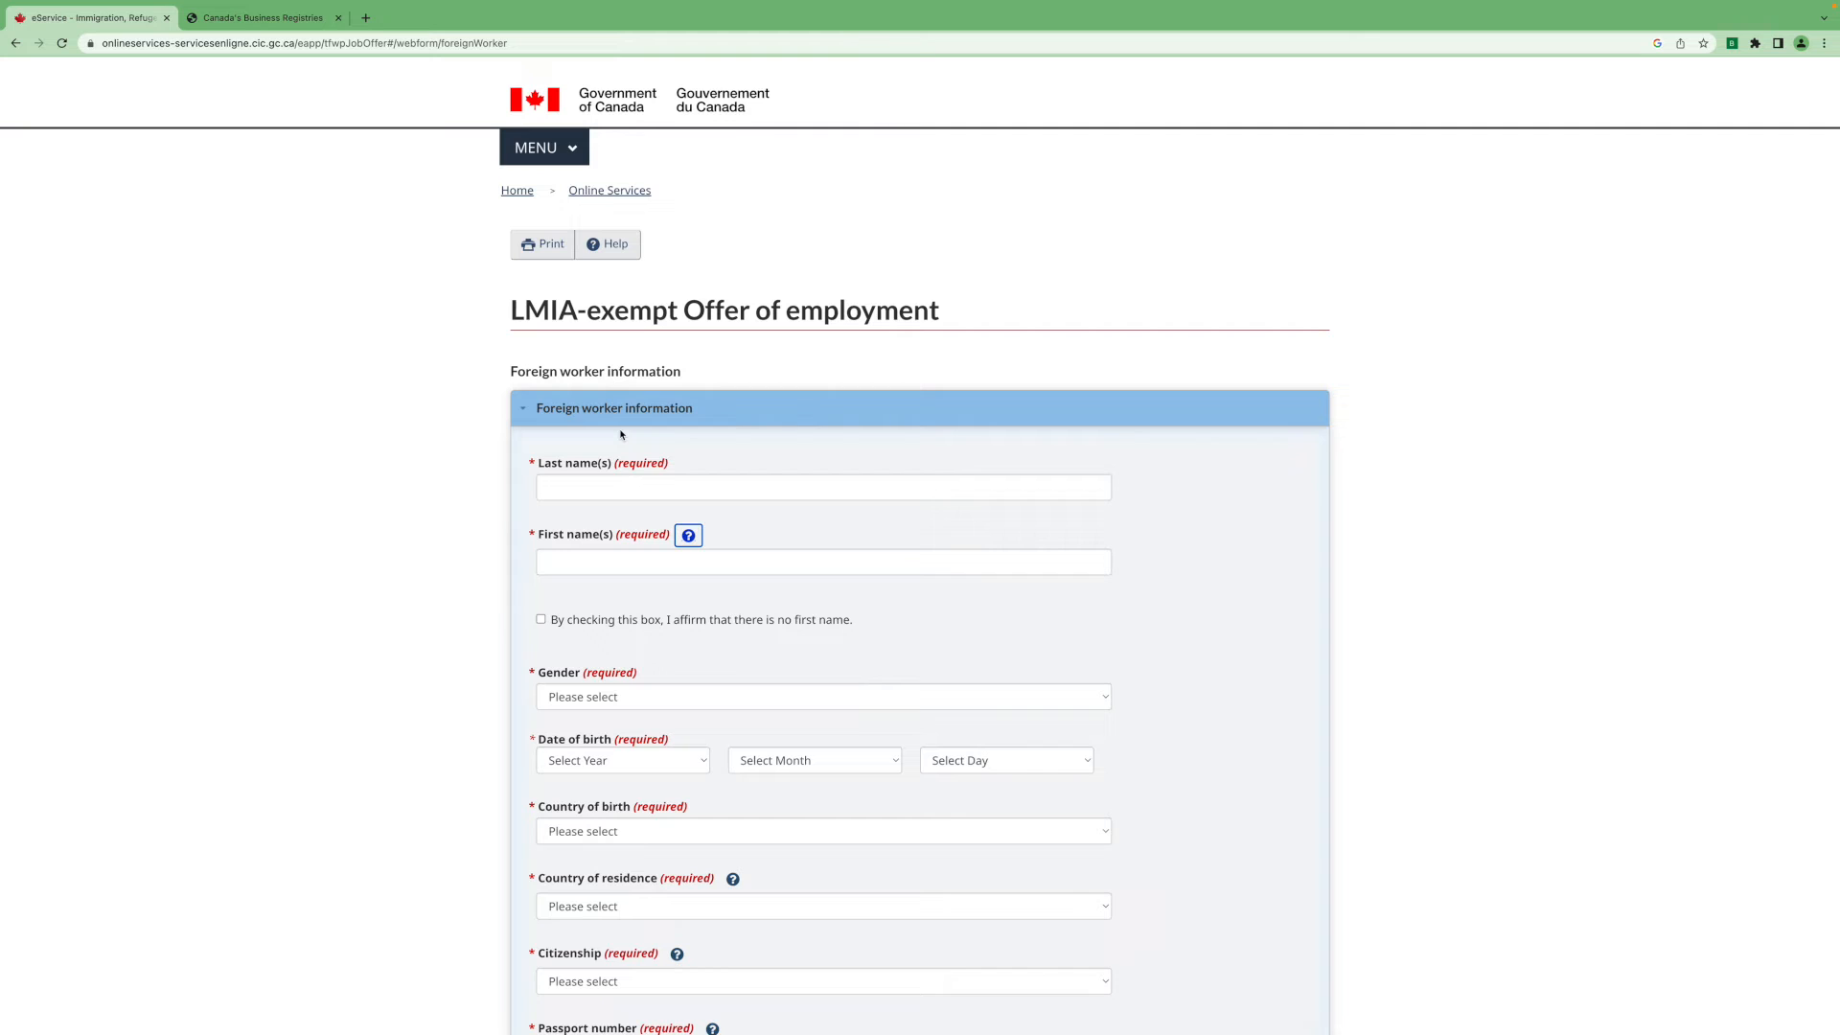
scroll(921, 349, down, 2)
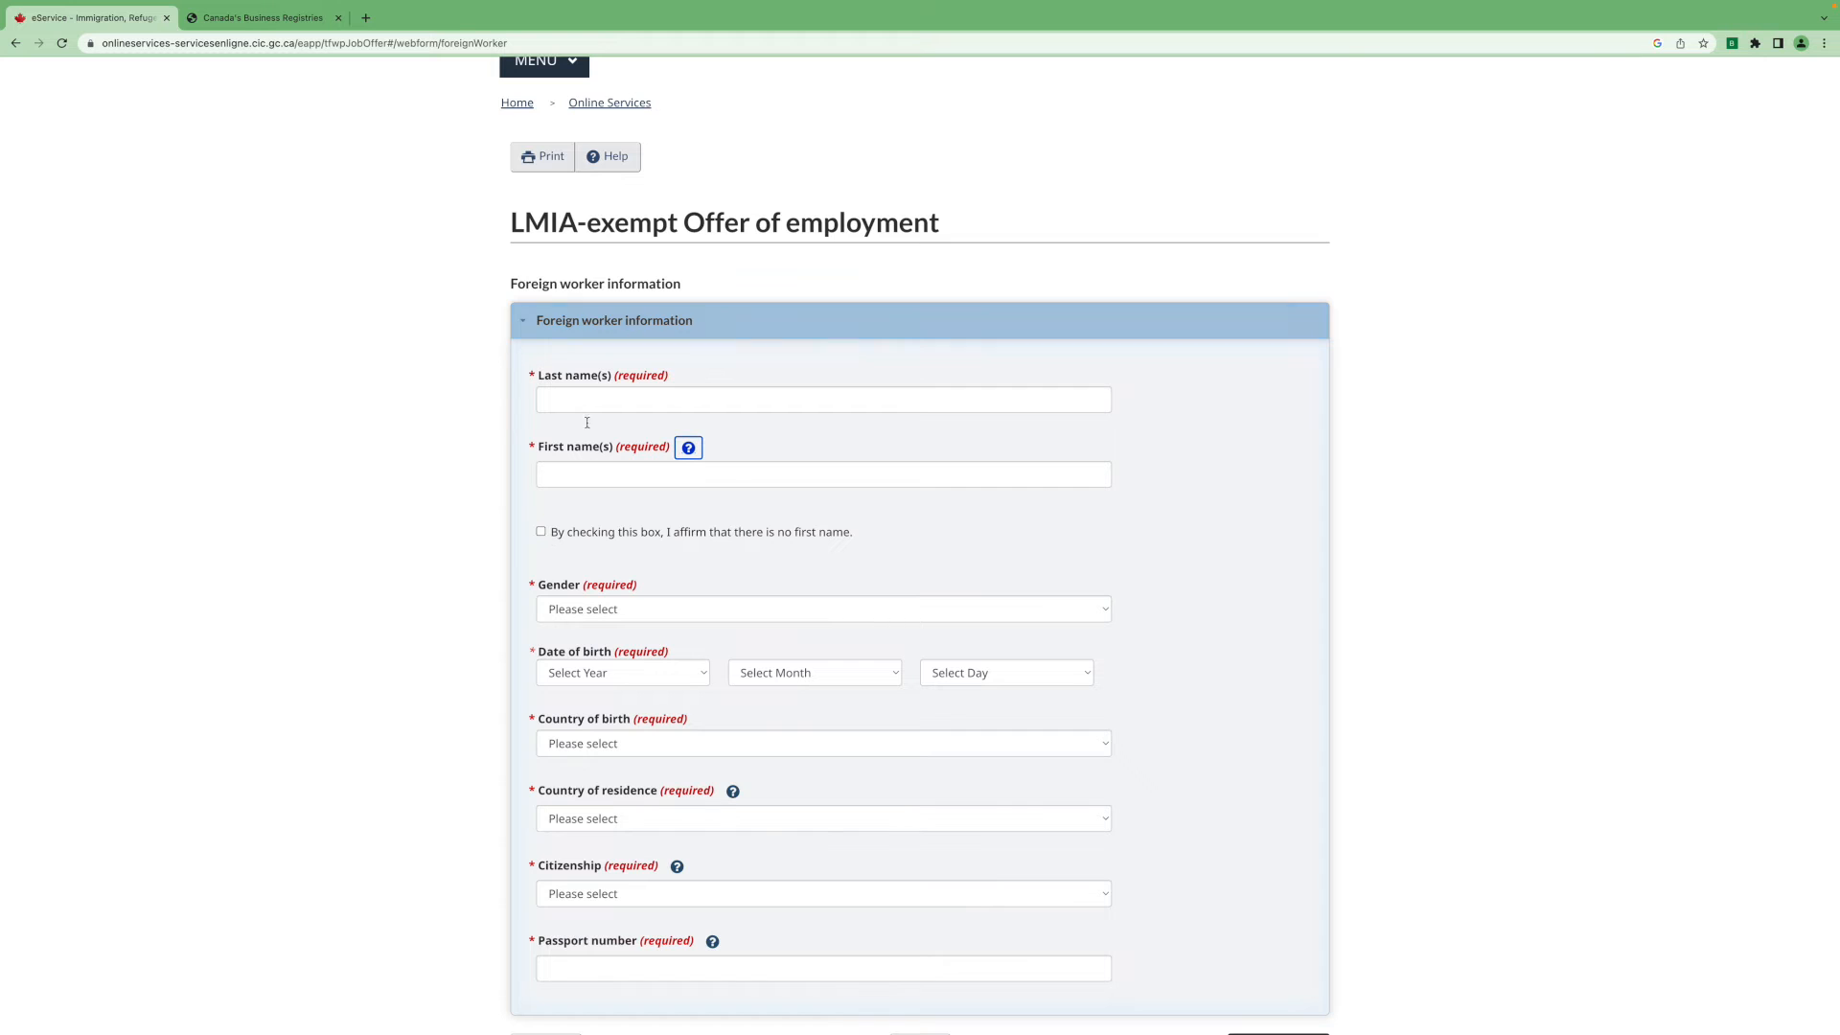
scroll(633, 395, down, 2)
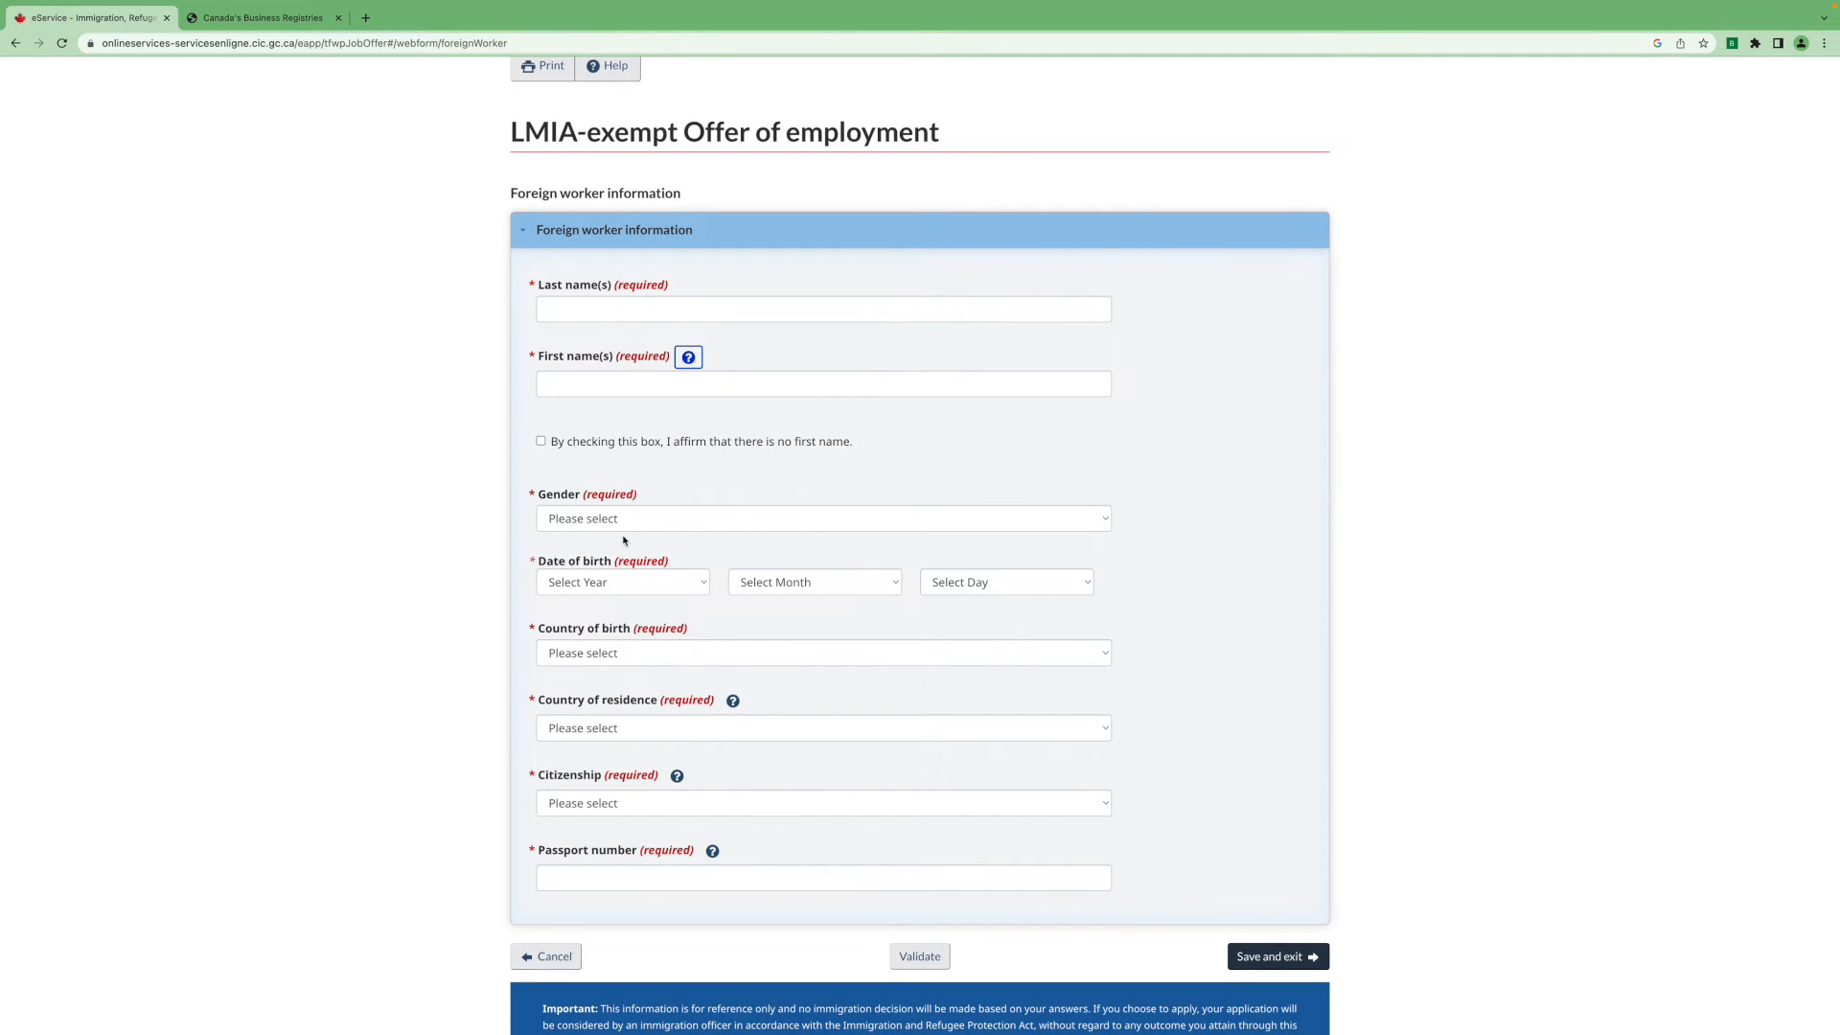
scroll(708, 564, down, 2)
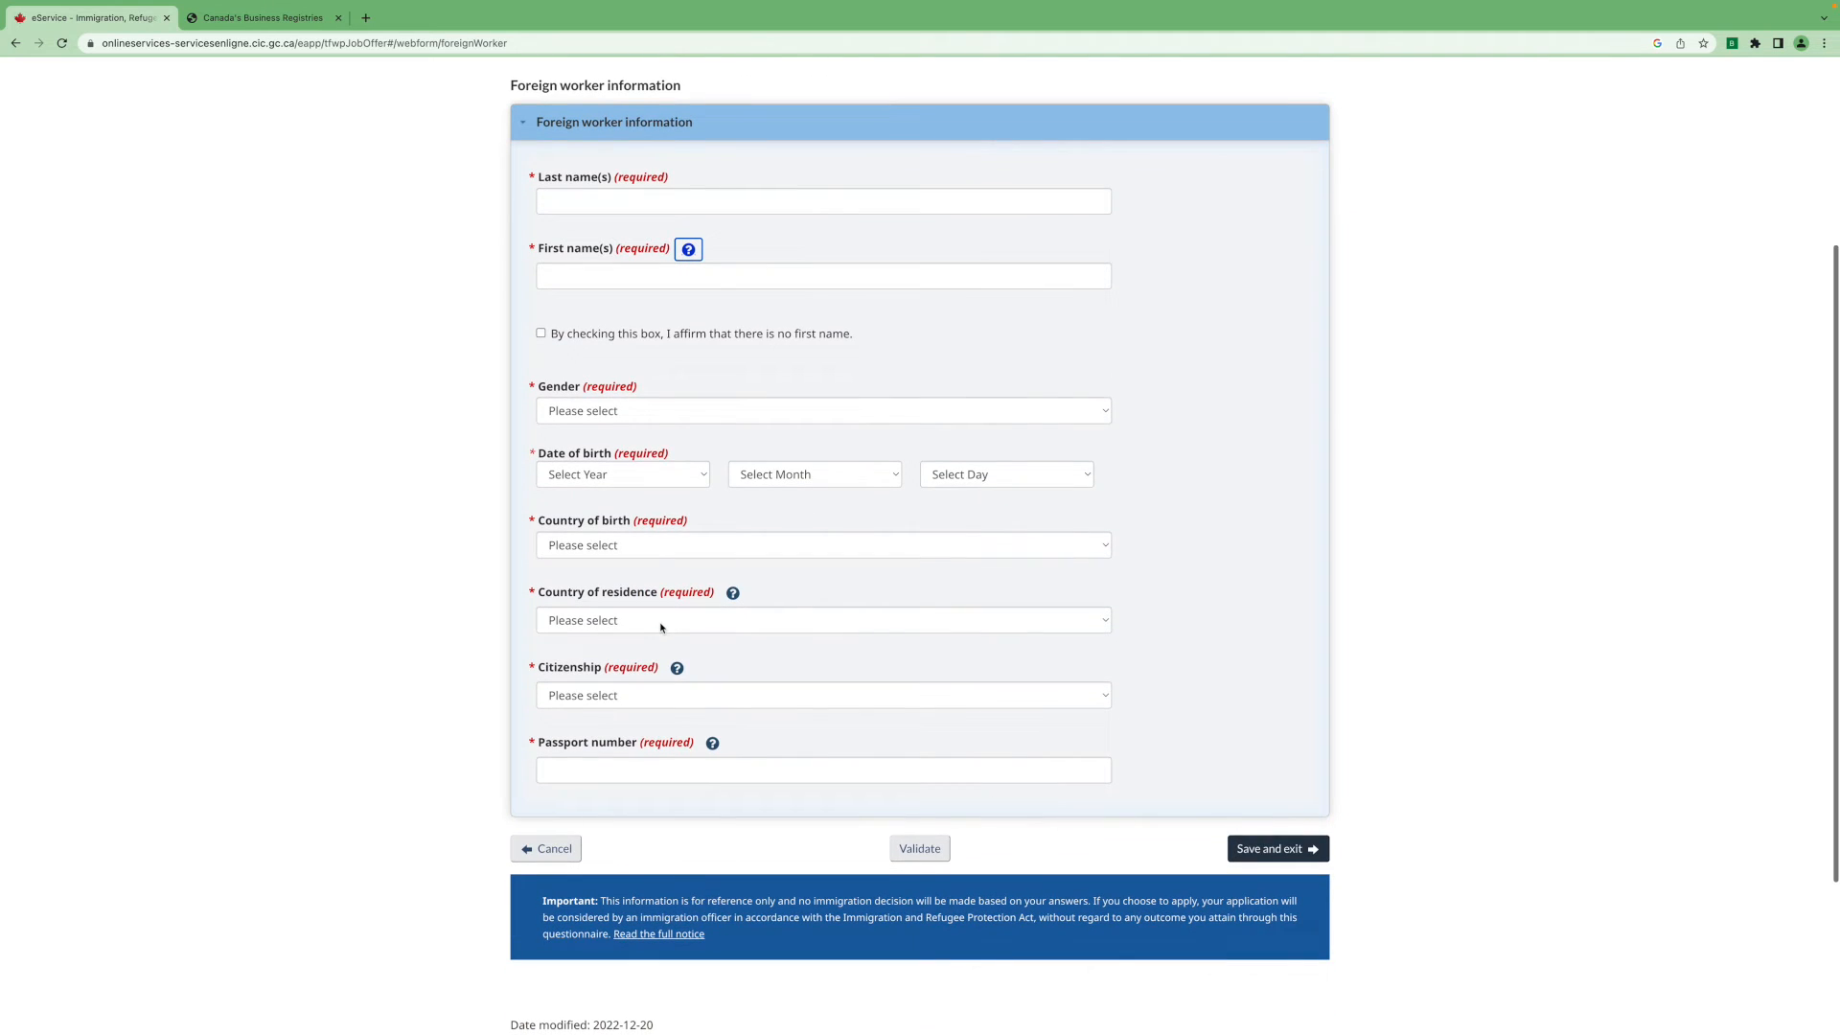
click(733, 593)
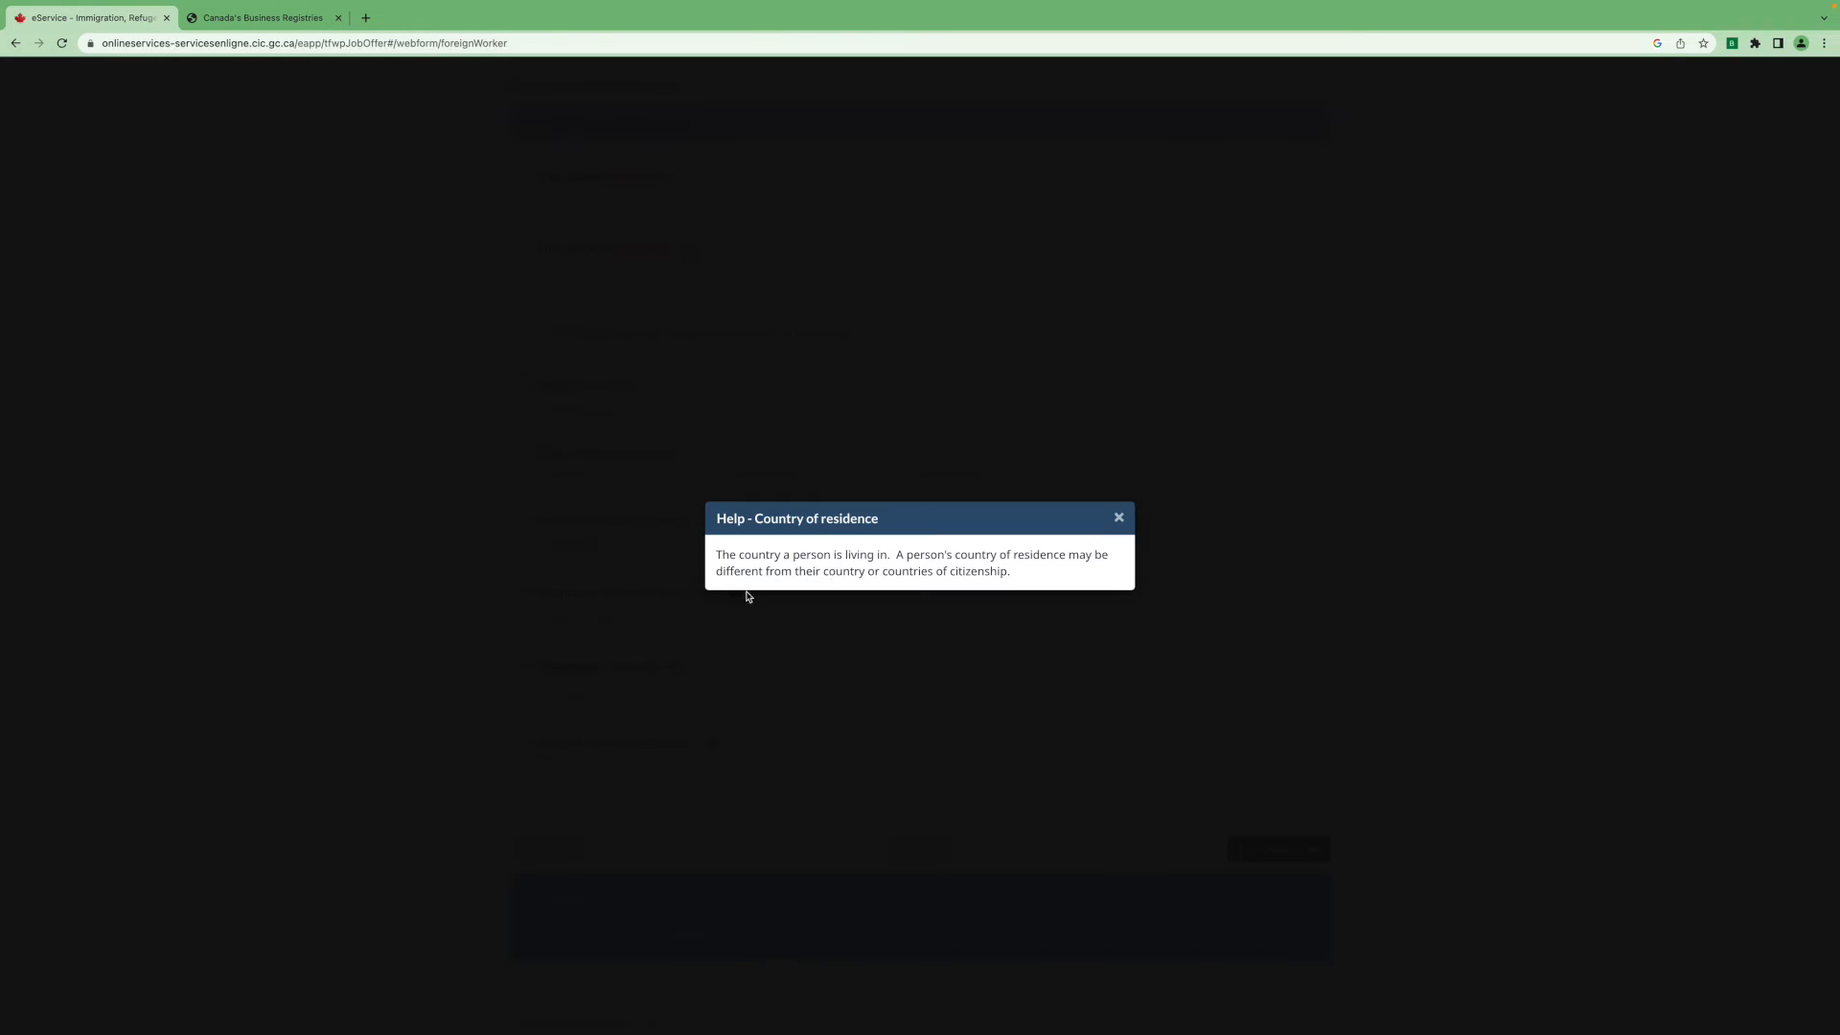
click(1119, 518)
scroll(849, 601, down, 2)
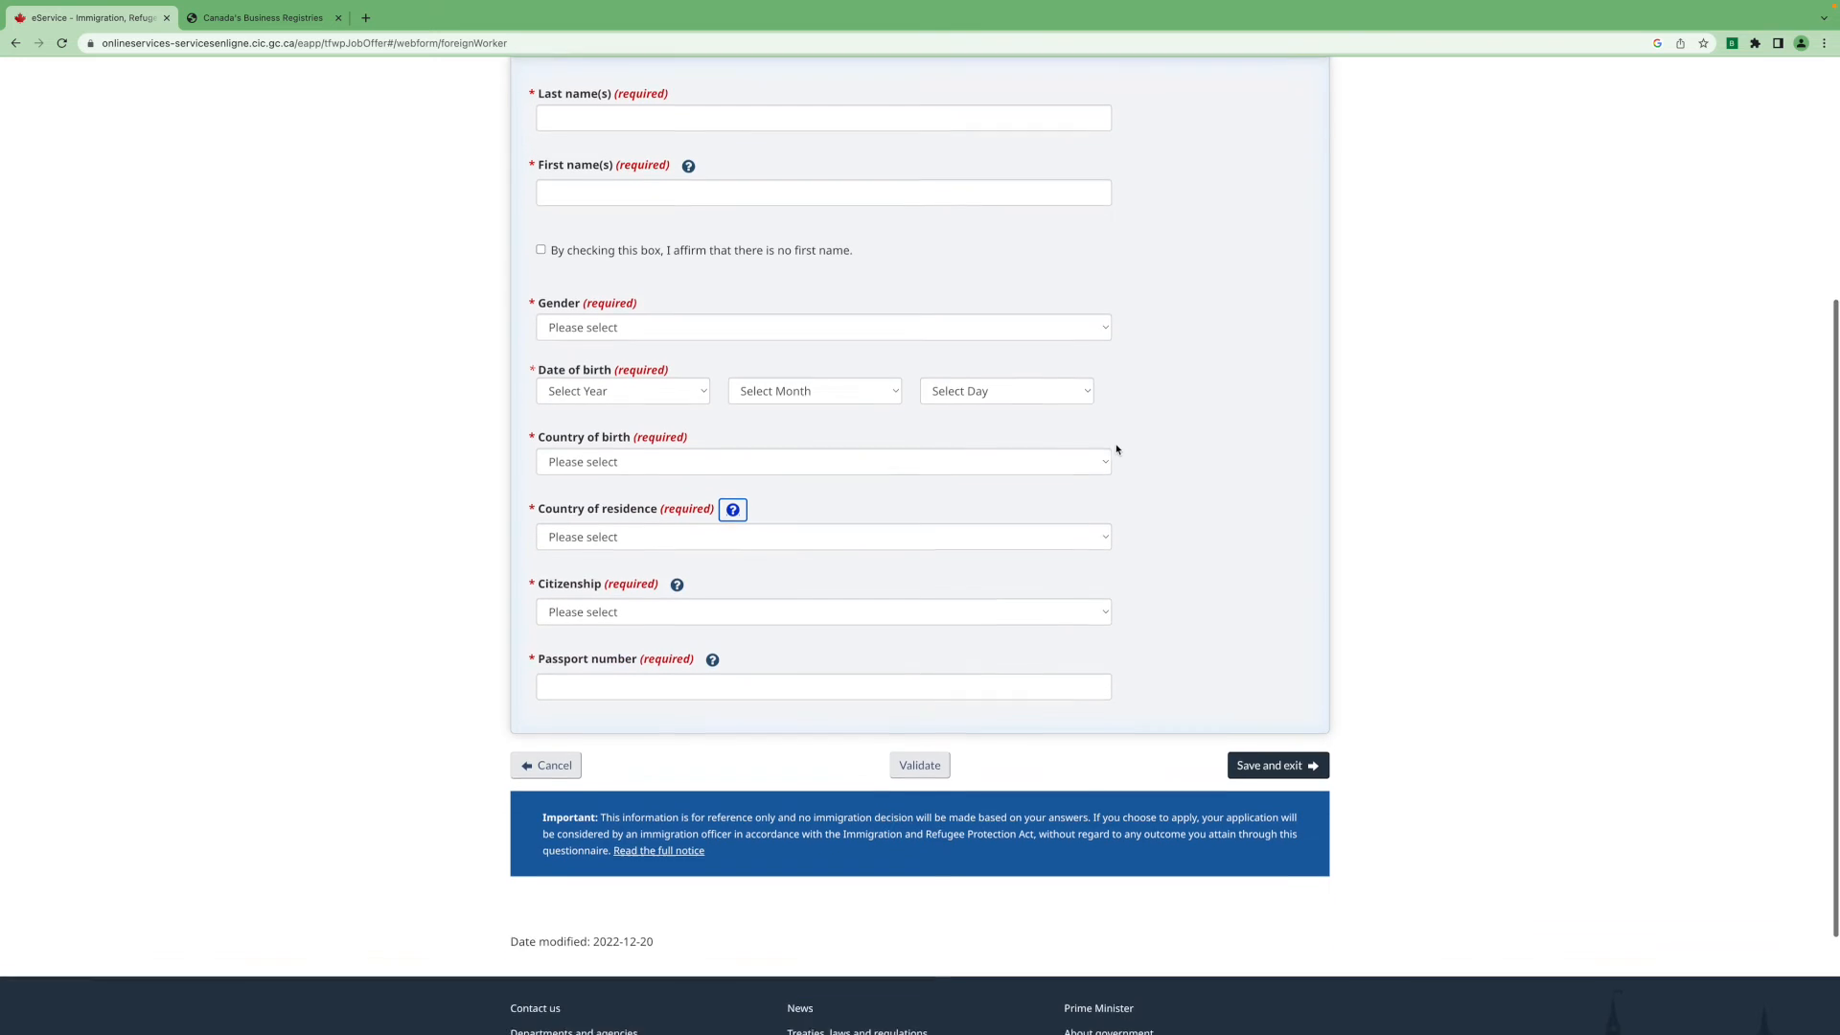
click(839, 603)
click(939, 562)
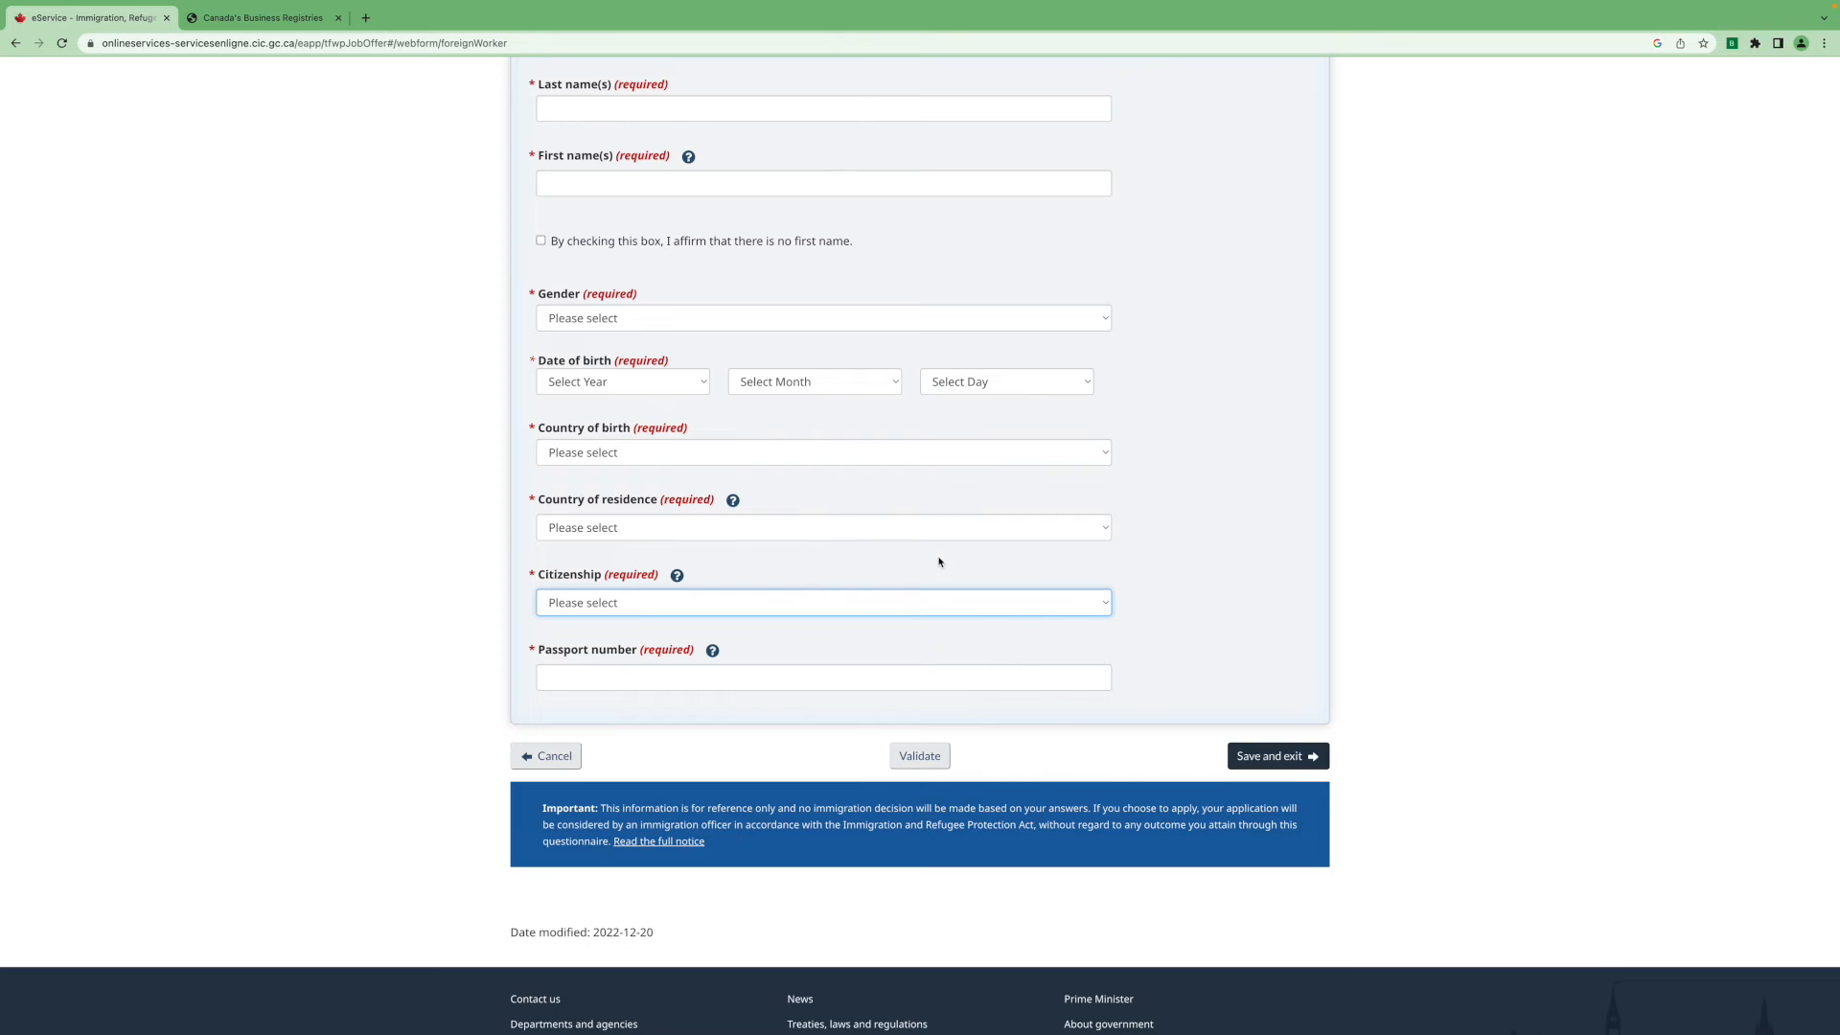
Try Save and exit and Validate on the empty form, then cancel back to the checklist
scroll(939, 563, down, 2)
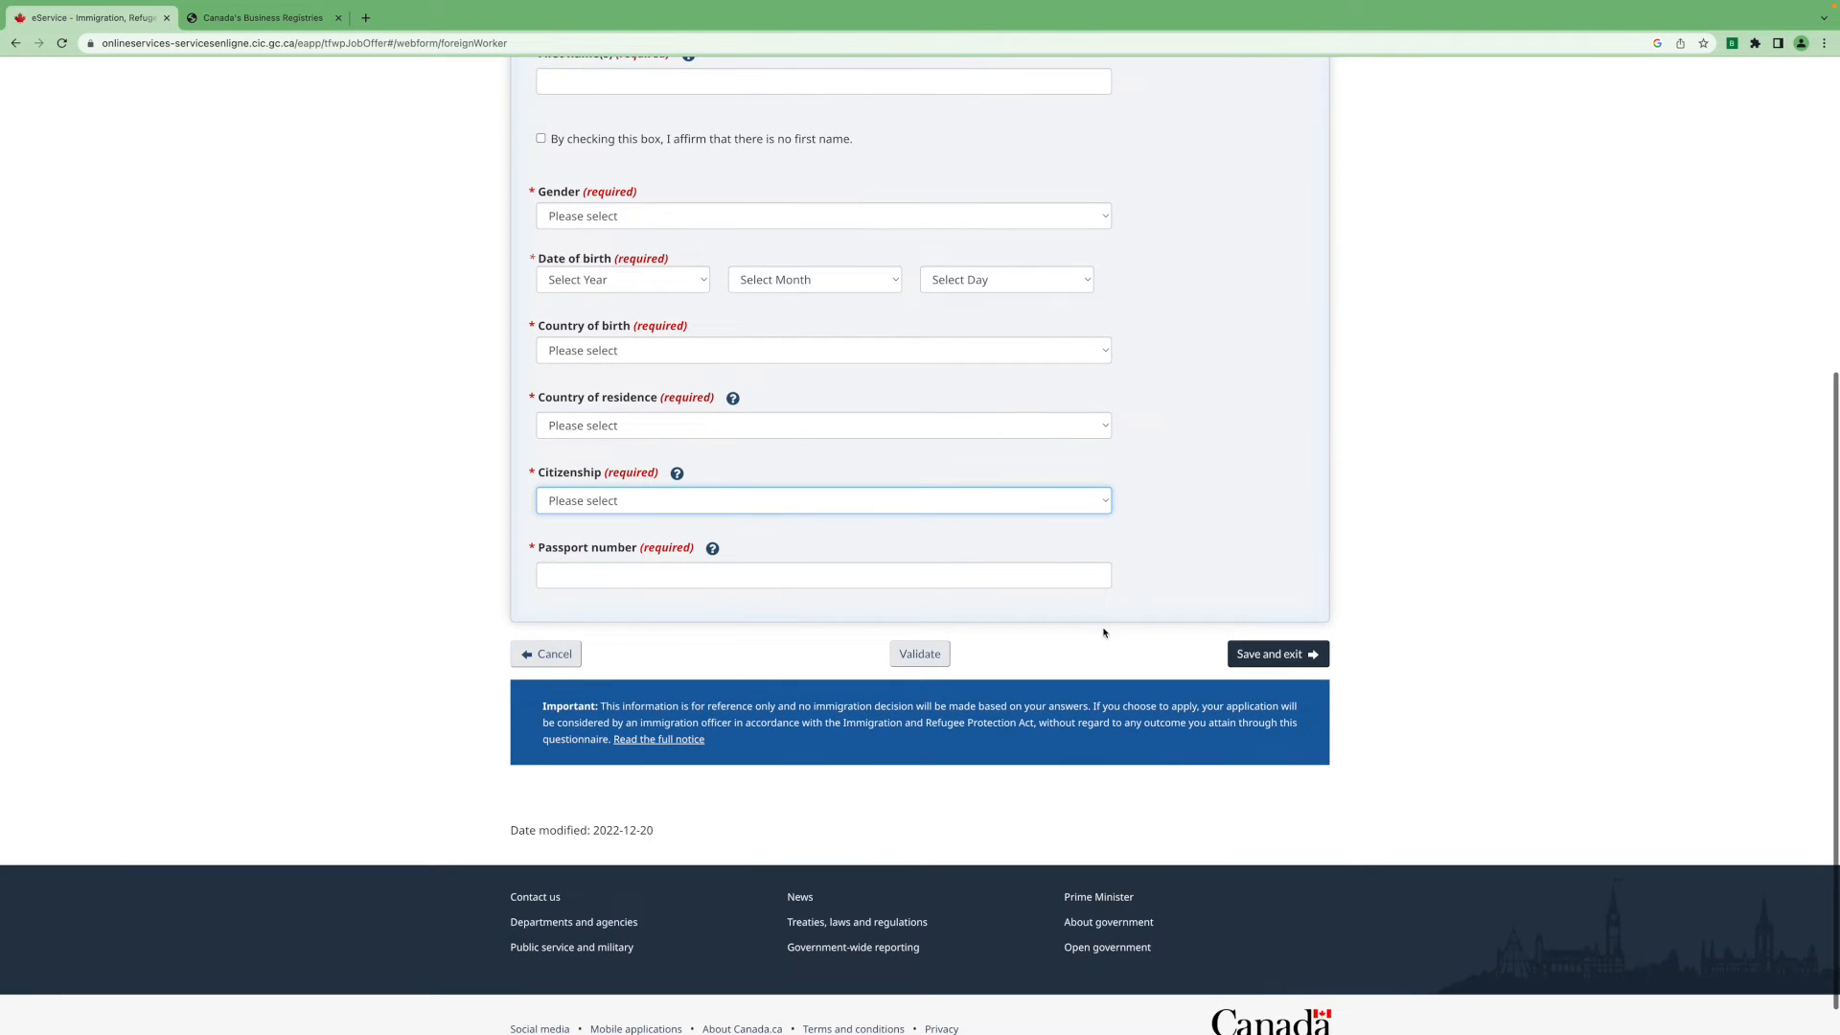
click(1251, 656)
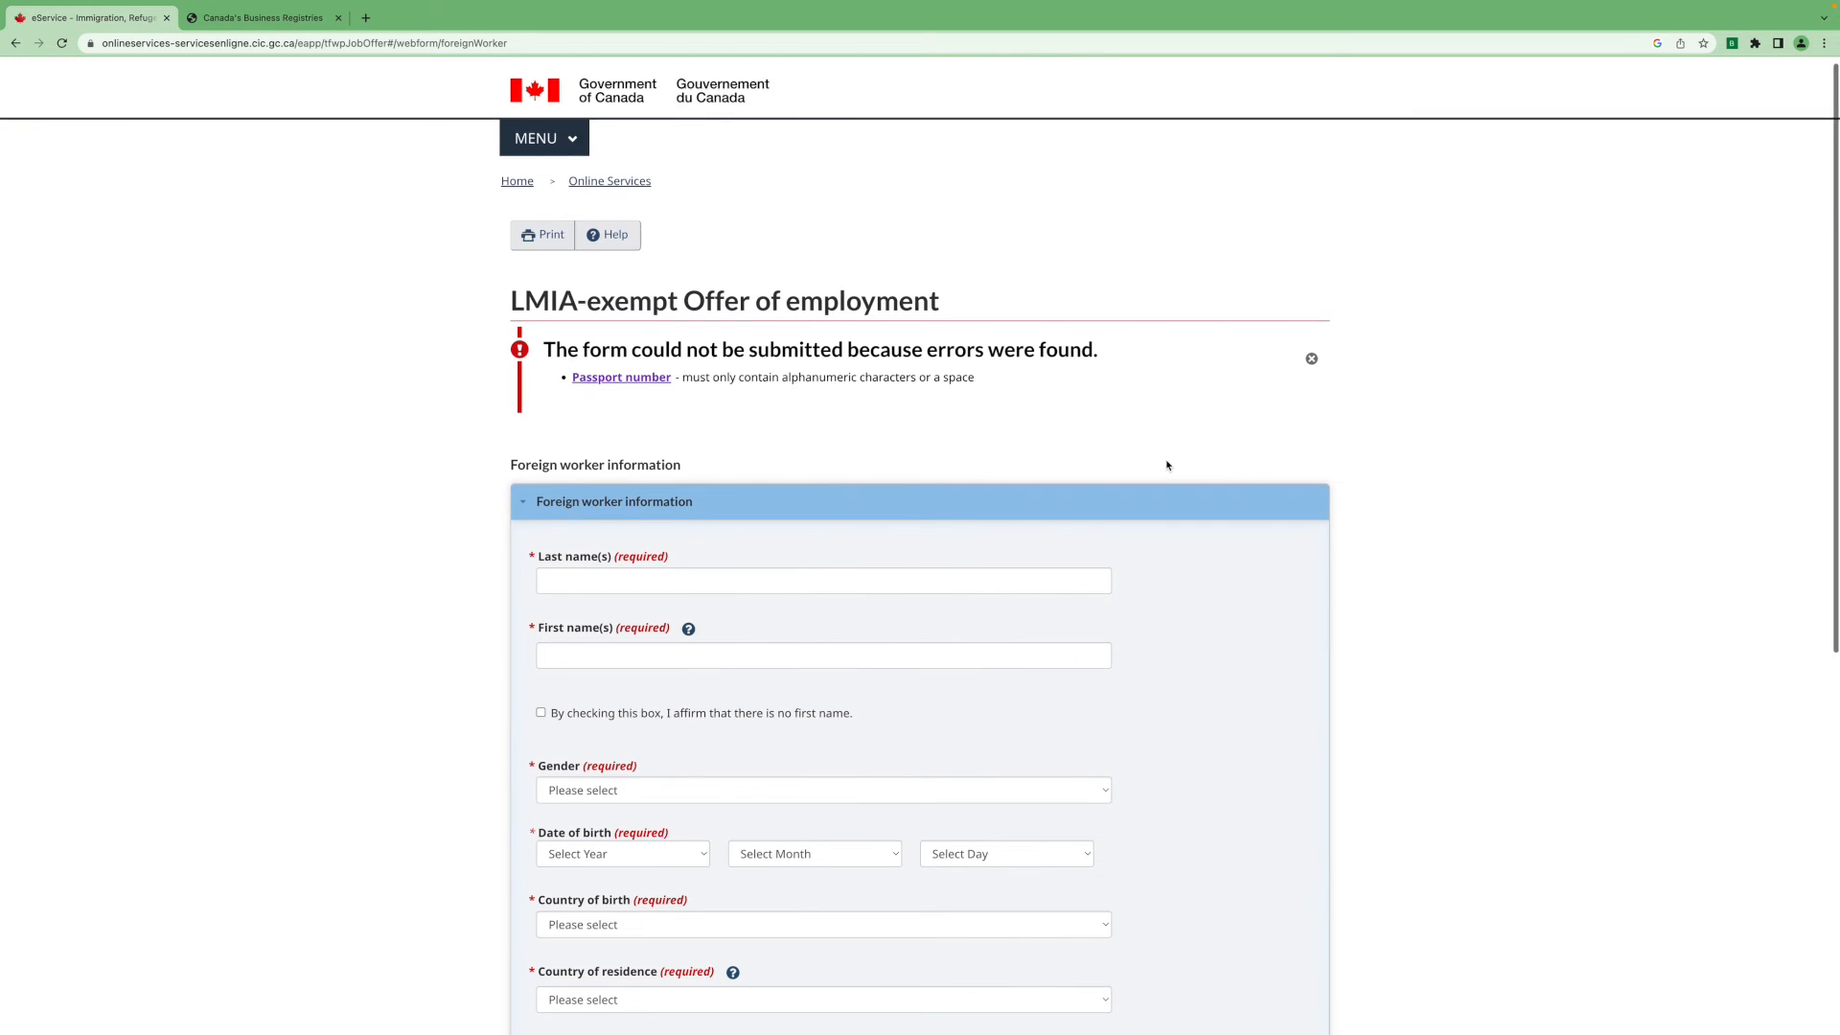
scroll(1166, 463, down, 10)
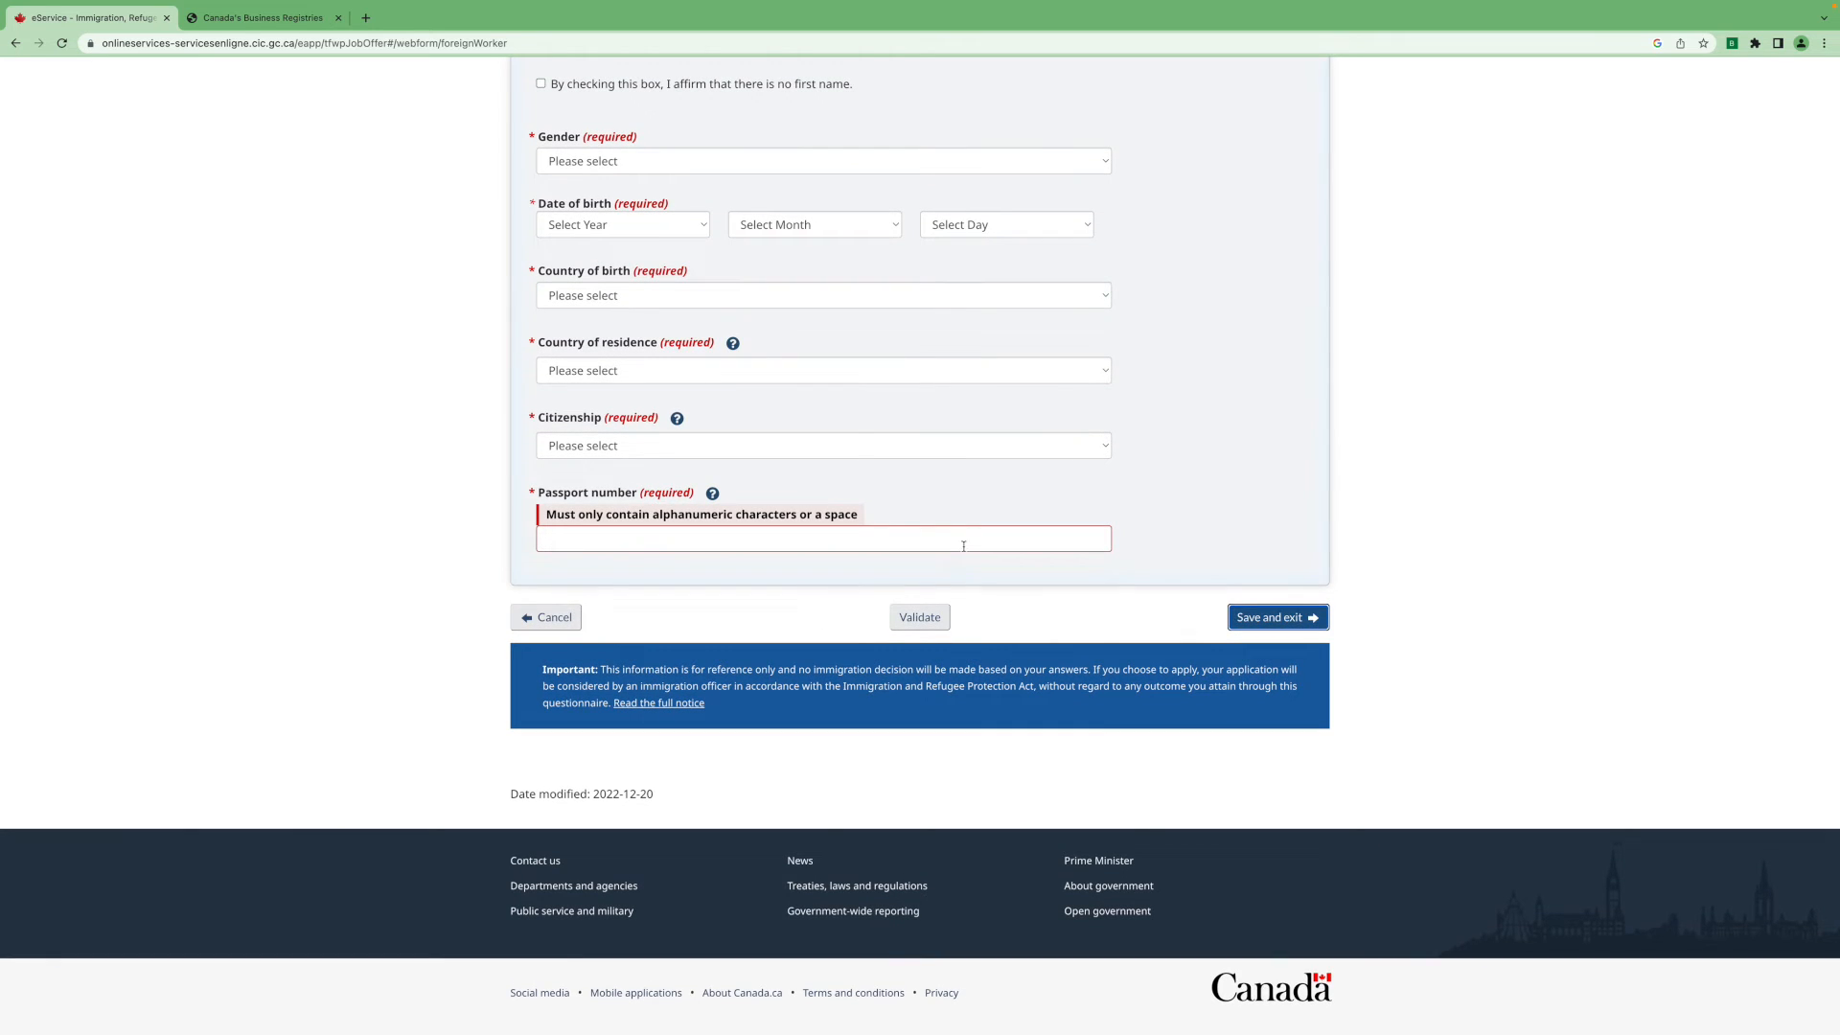
click(919, 617)
scroll(1220, 493, down, 15)
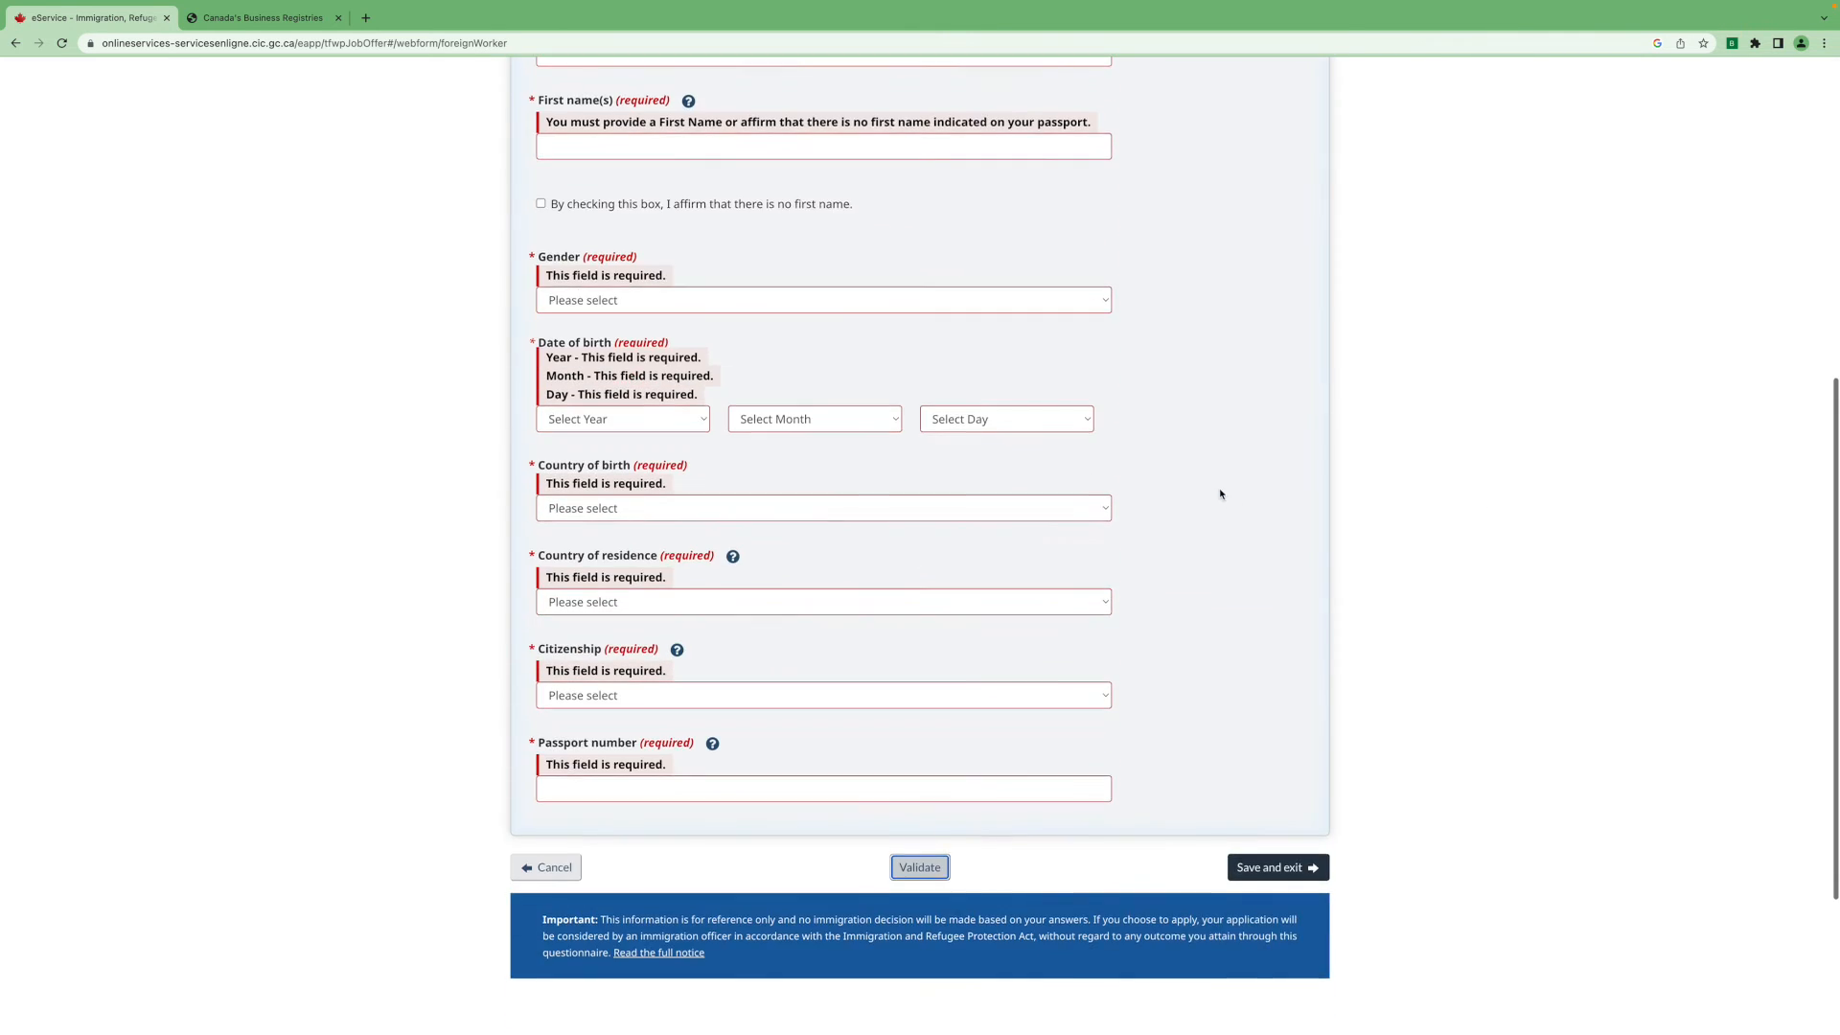
click(1277, 604)
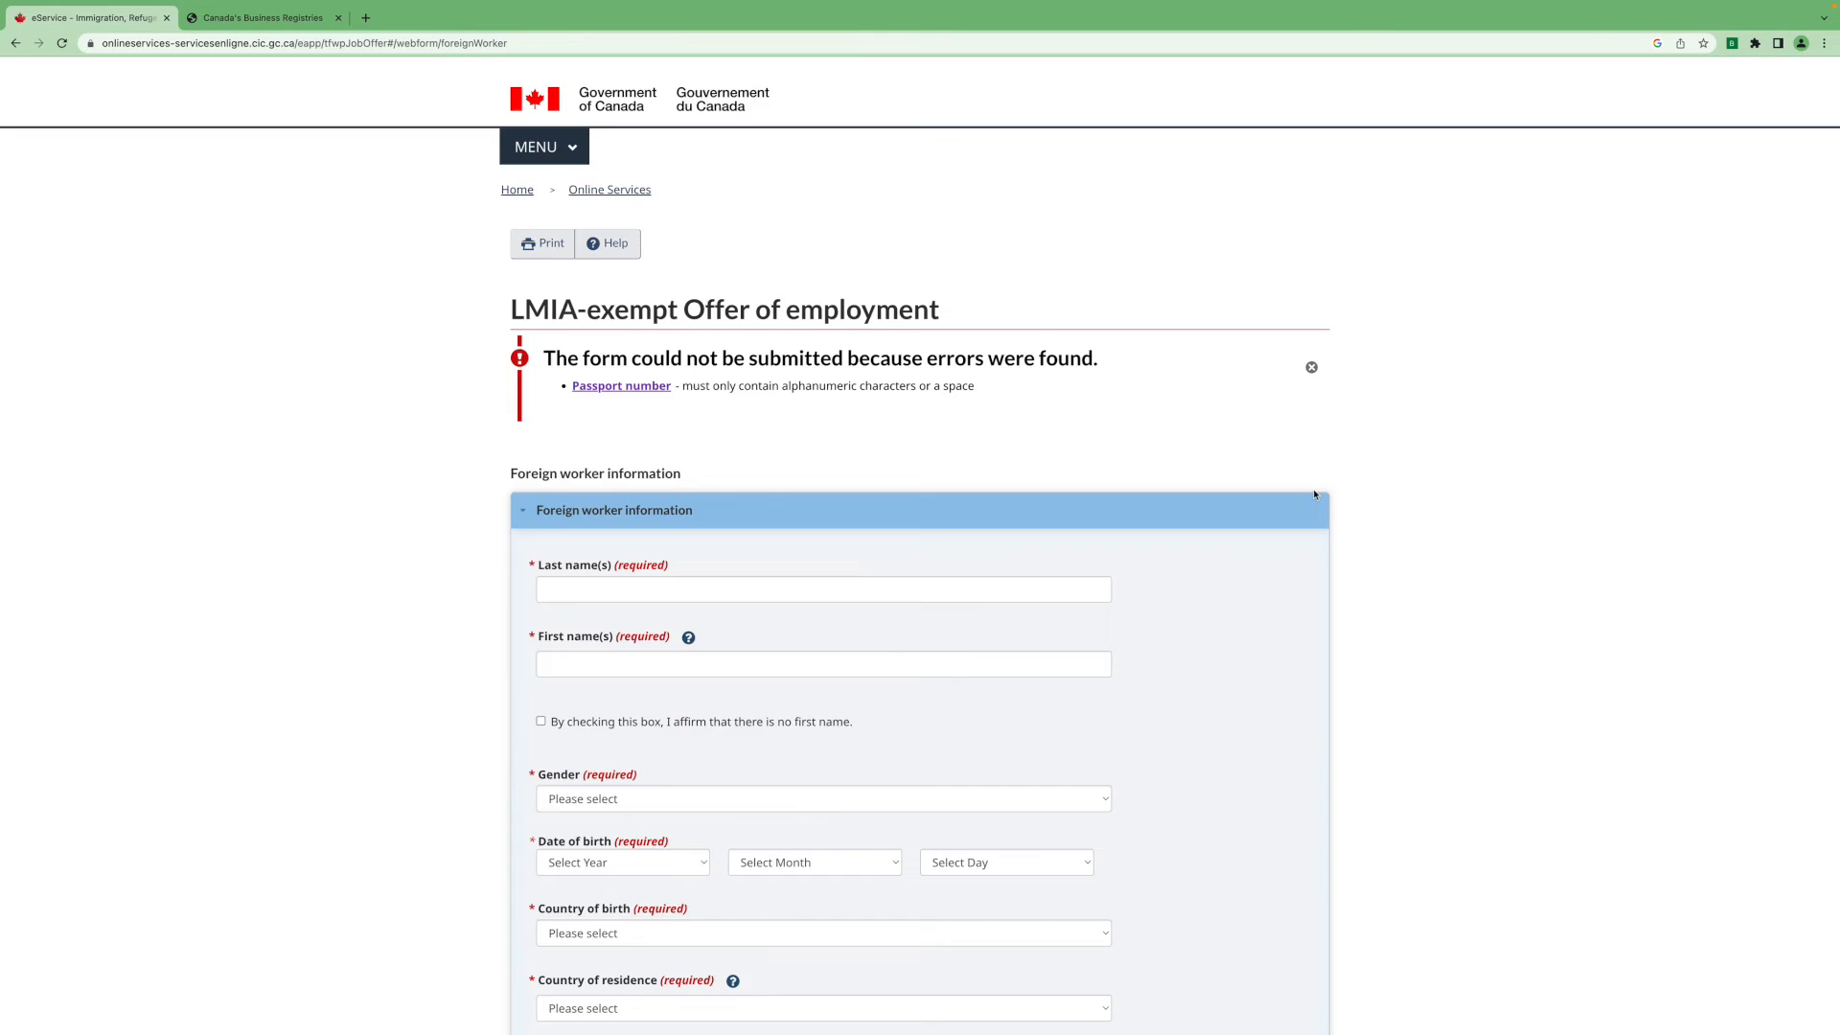
scroll(1312, 493, down, 6)
click(548, 709)
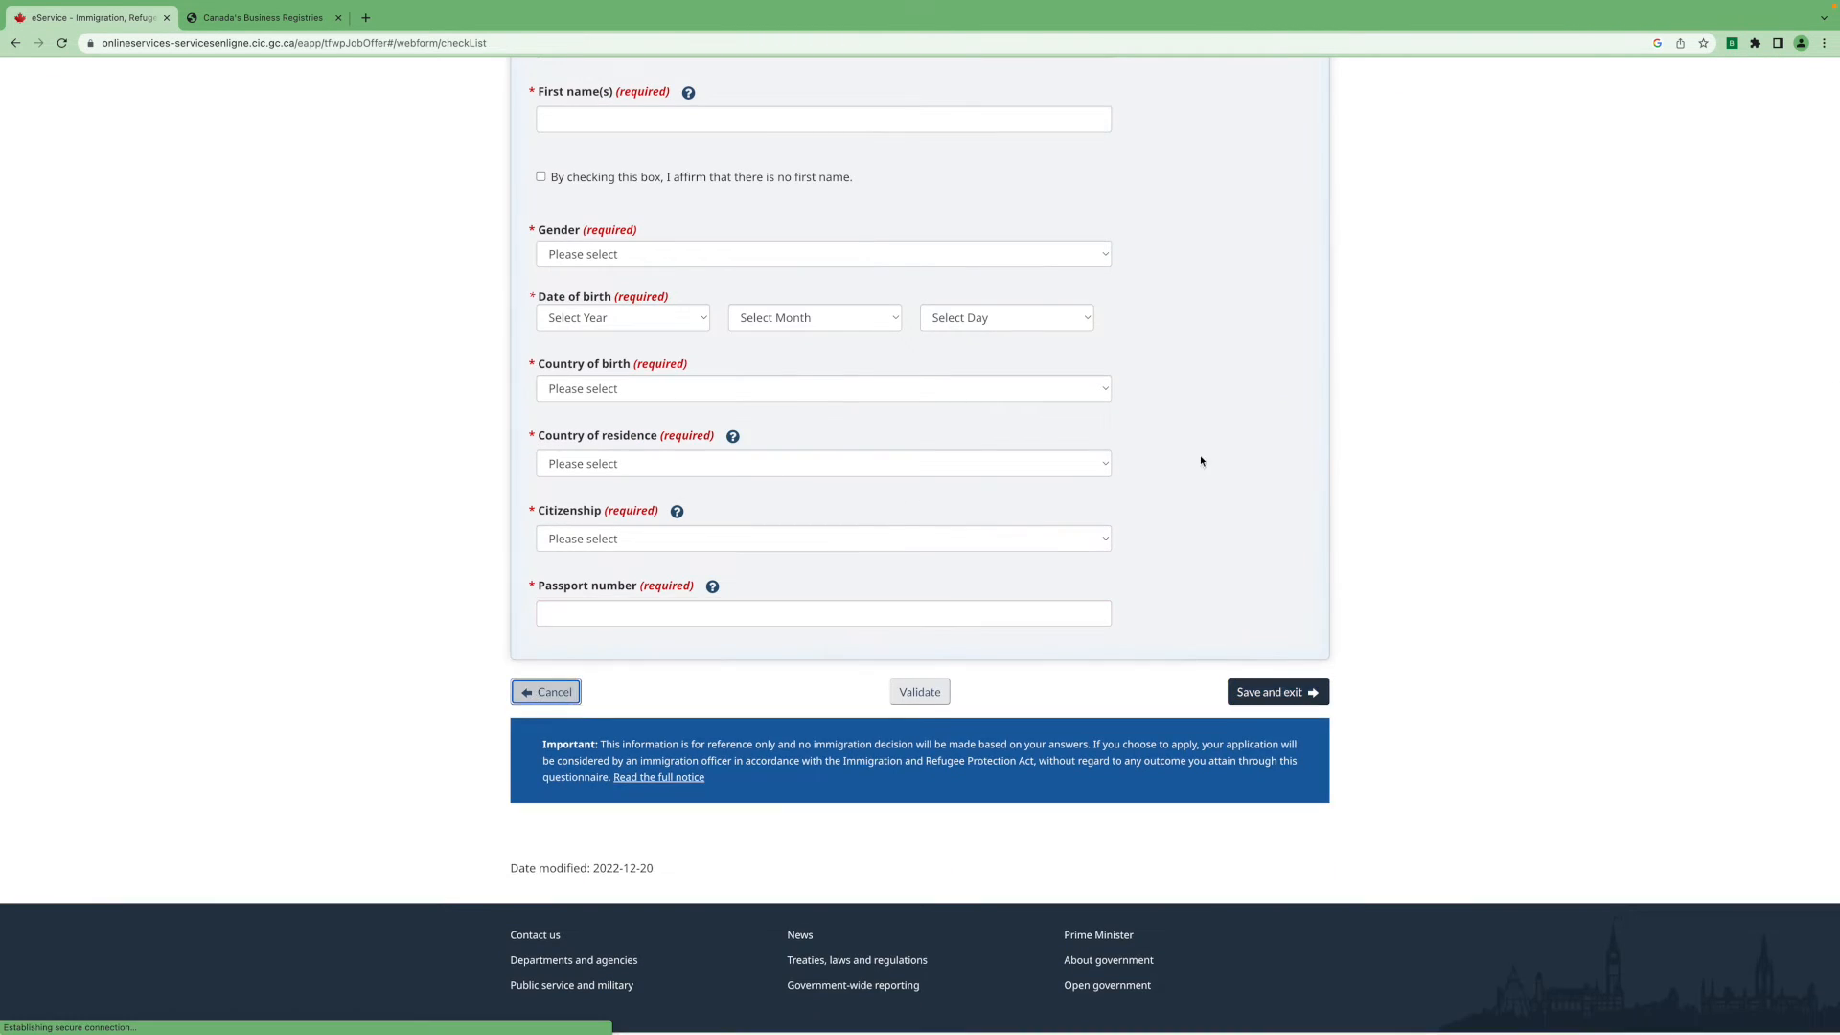
scroll(1154, 499, down, 2)
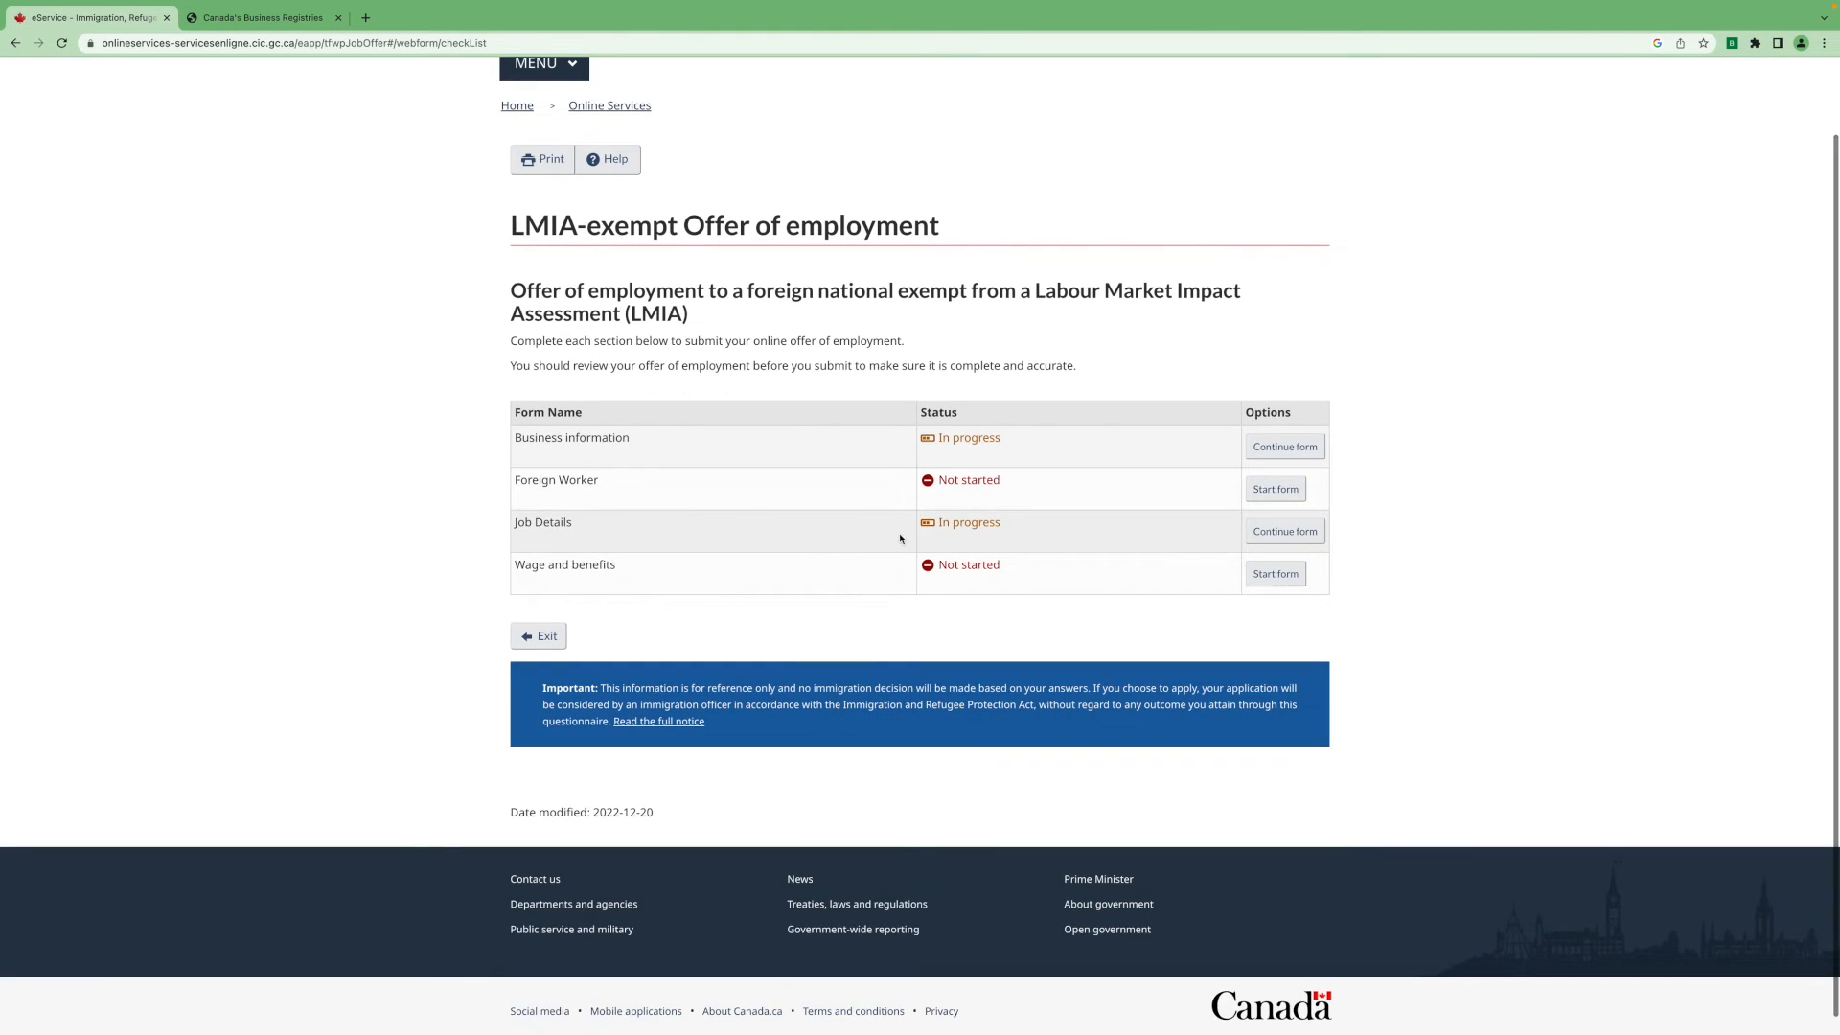
In Job Details, select LMIA exemption A77 - Start-up Business Class Work Permit - R205(a)
click(1262, 531)
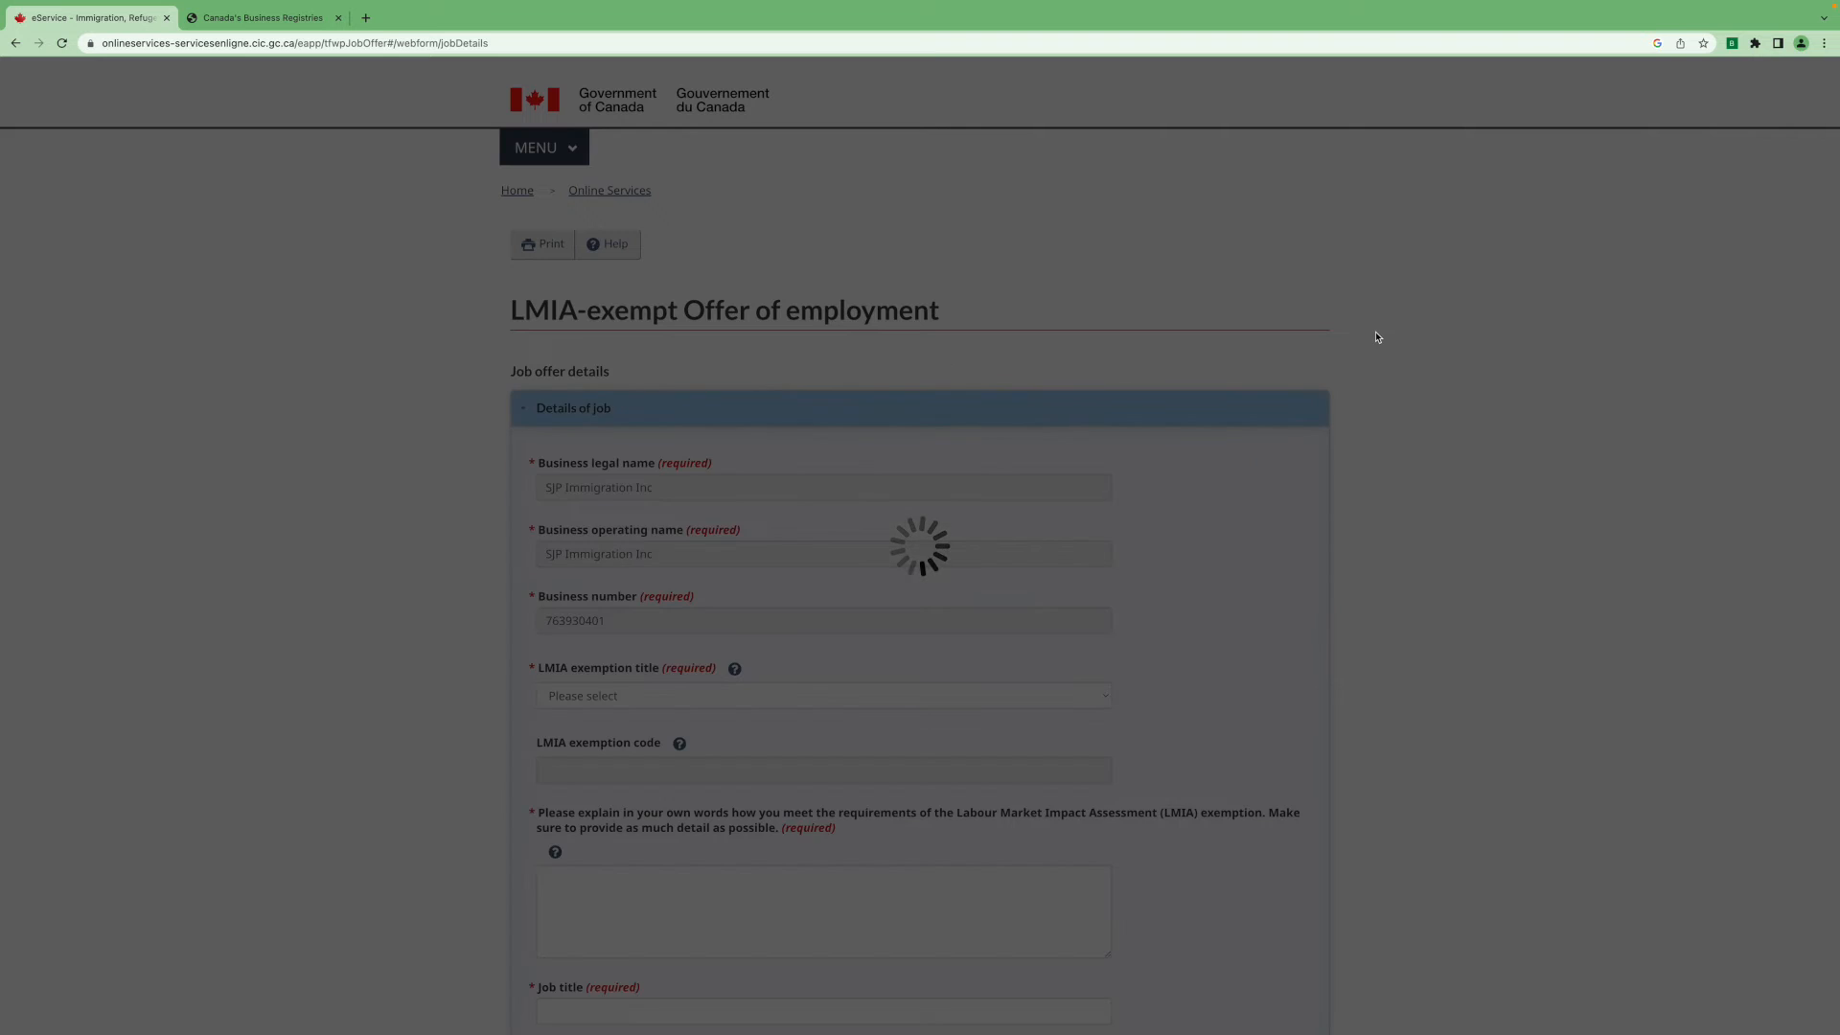
scroll(1306, 286, down, 2)
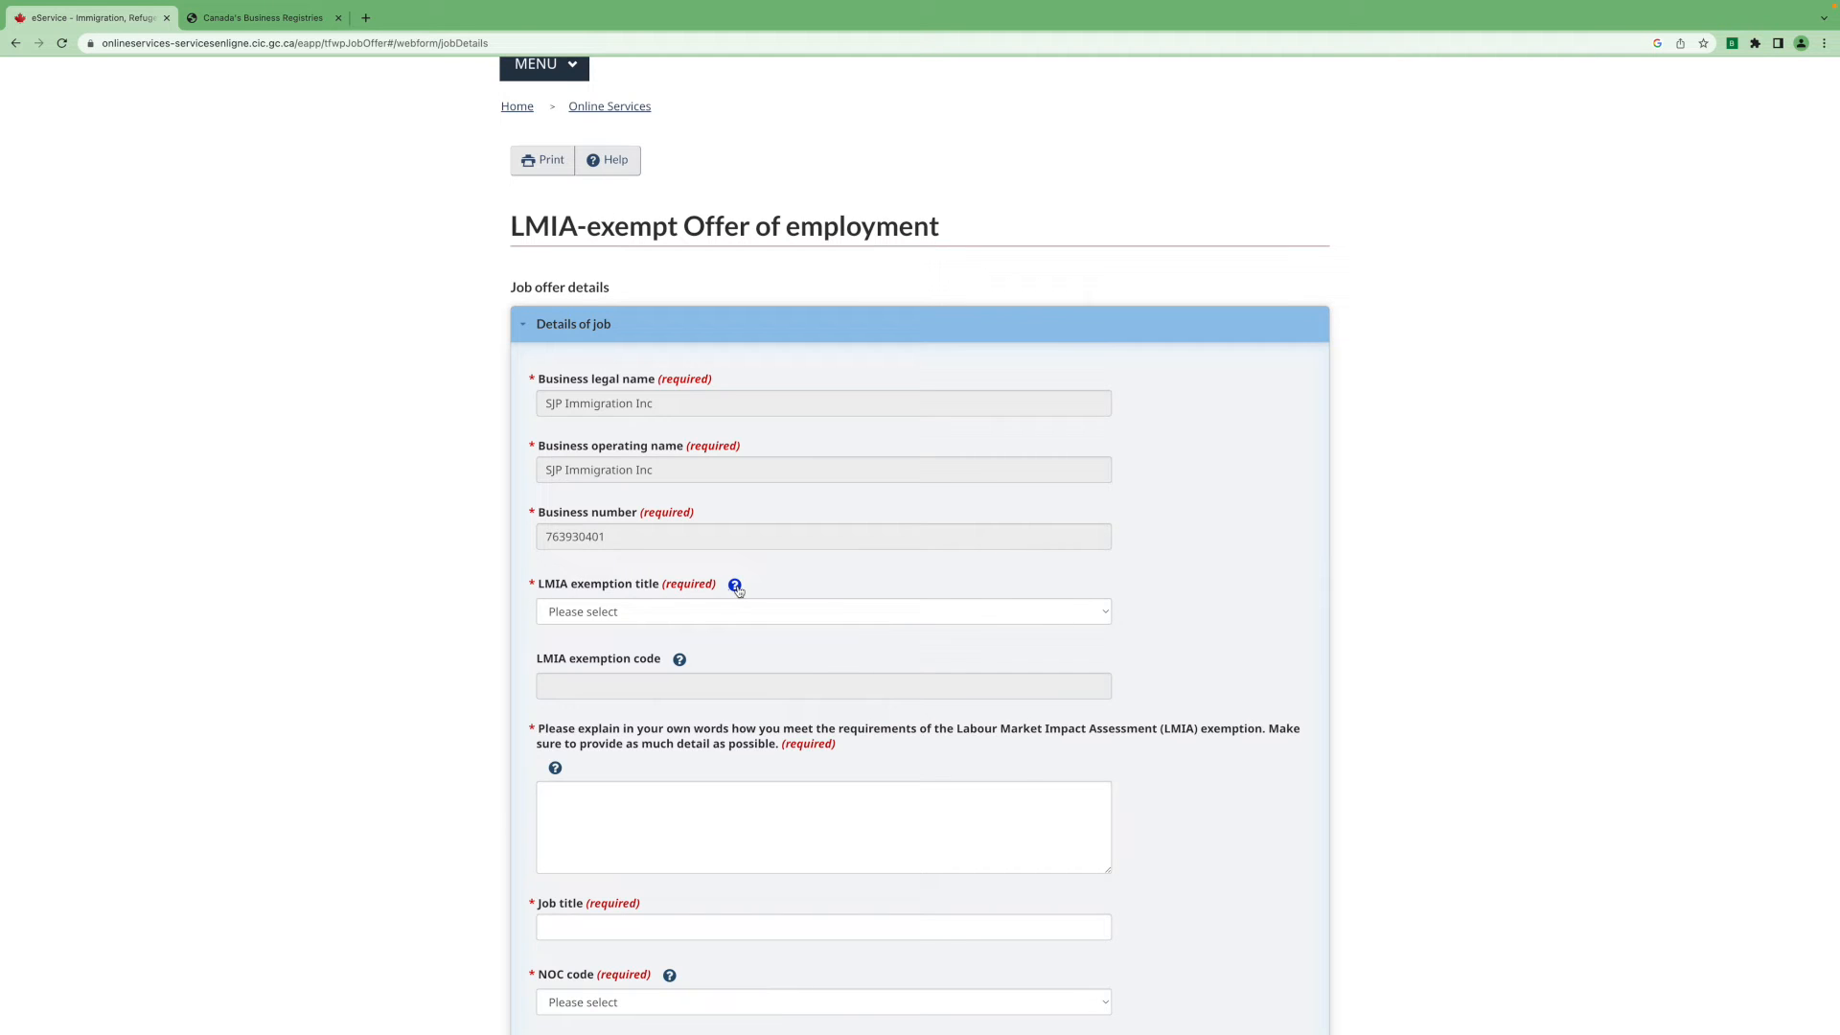
click(840, 609)
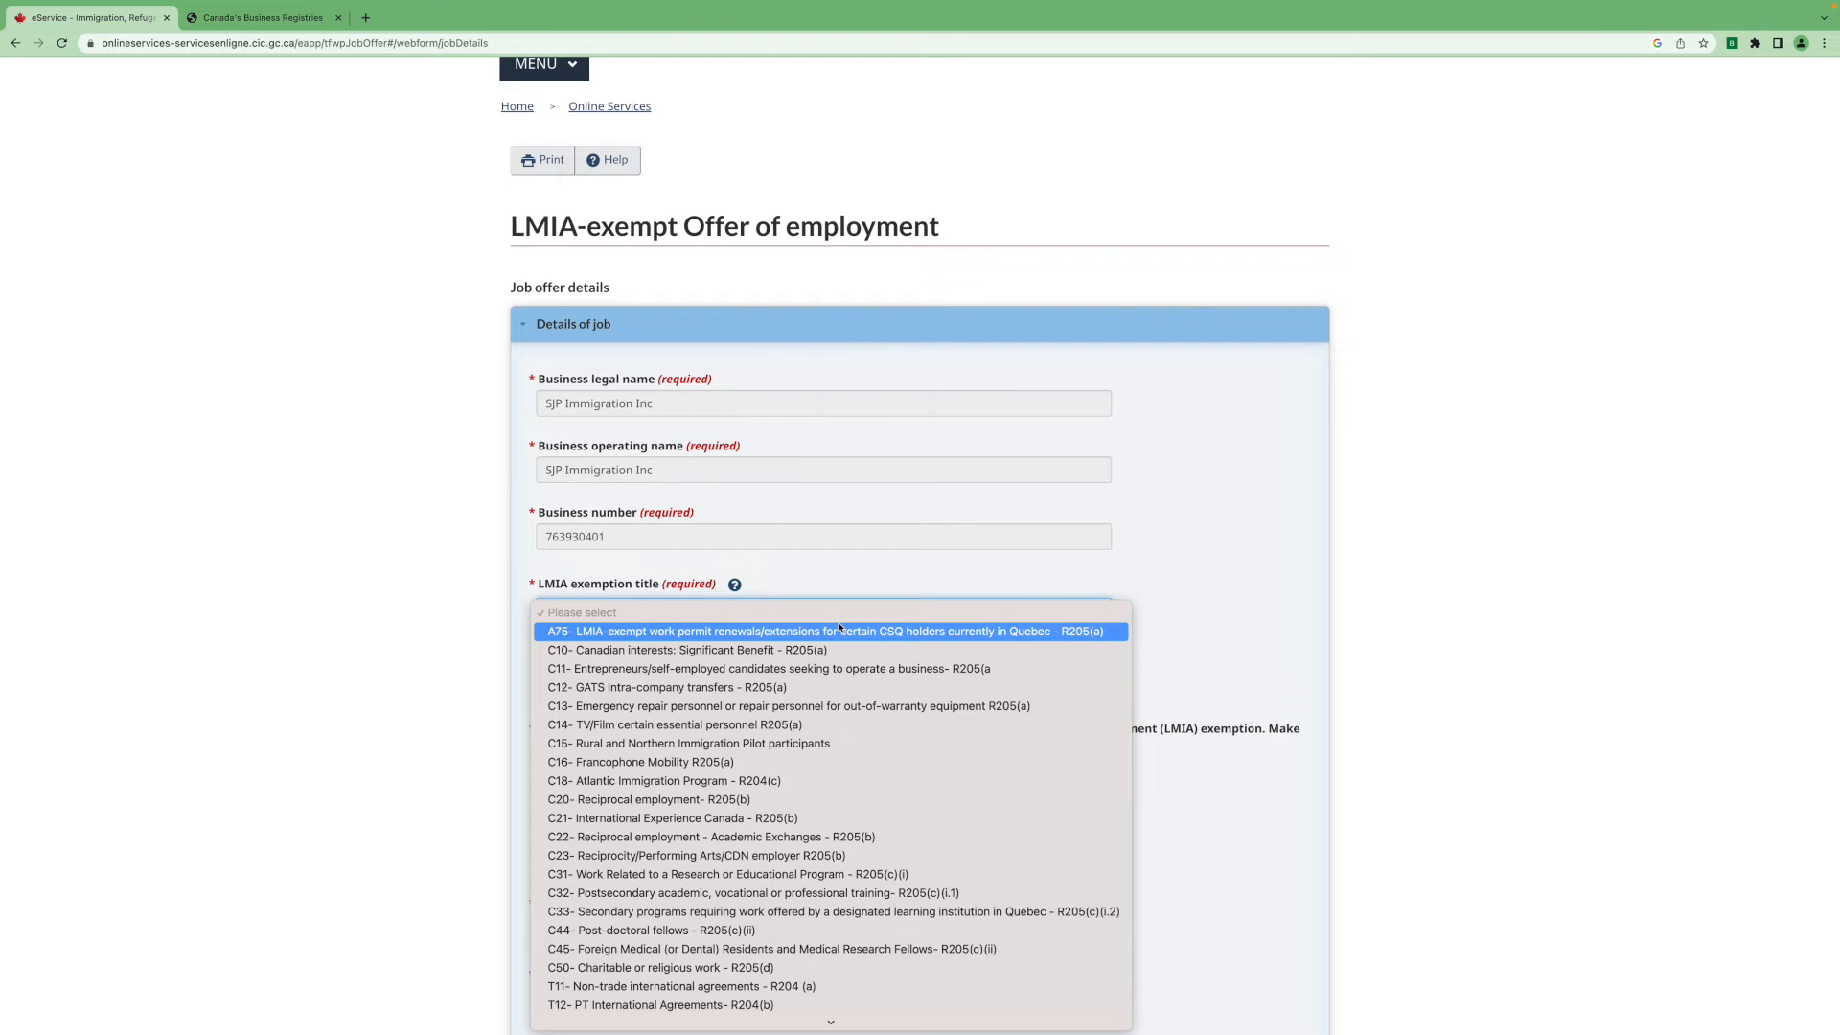
scroll(839, 628, down, 10)
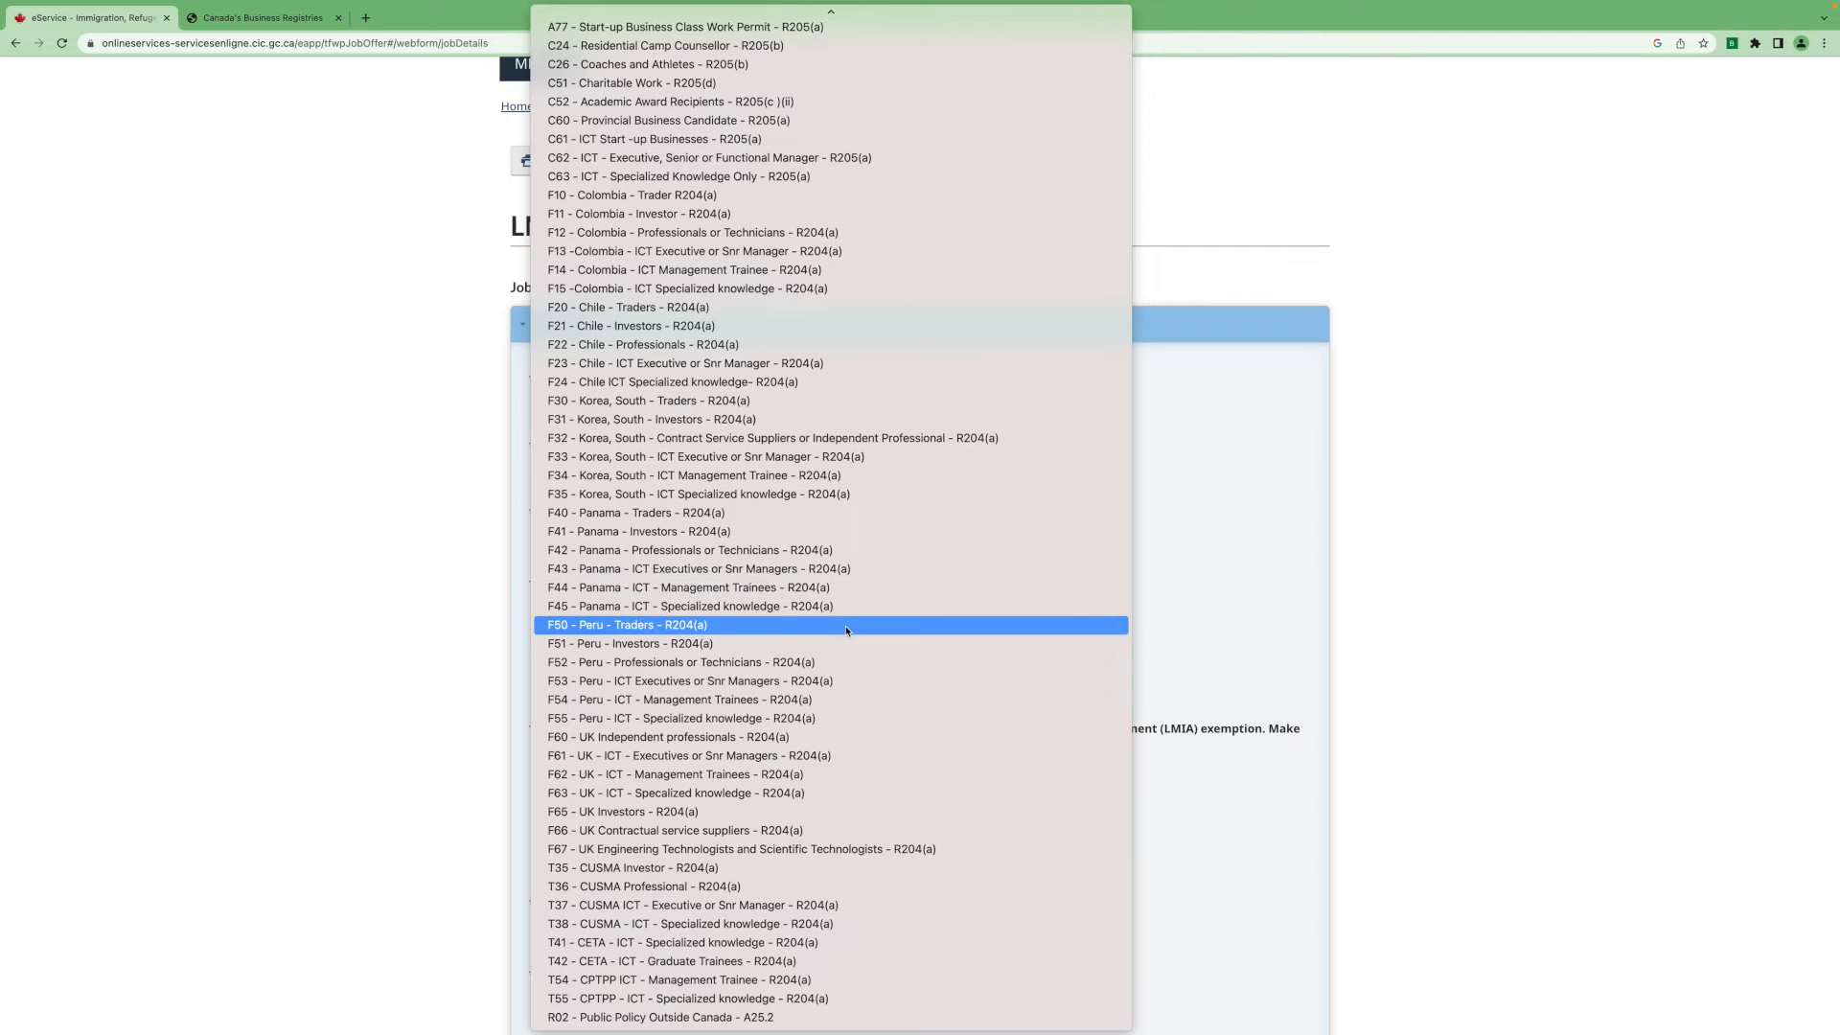
scroll(847, 623, up, 1)
scroll(847, 630, up, 5)
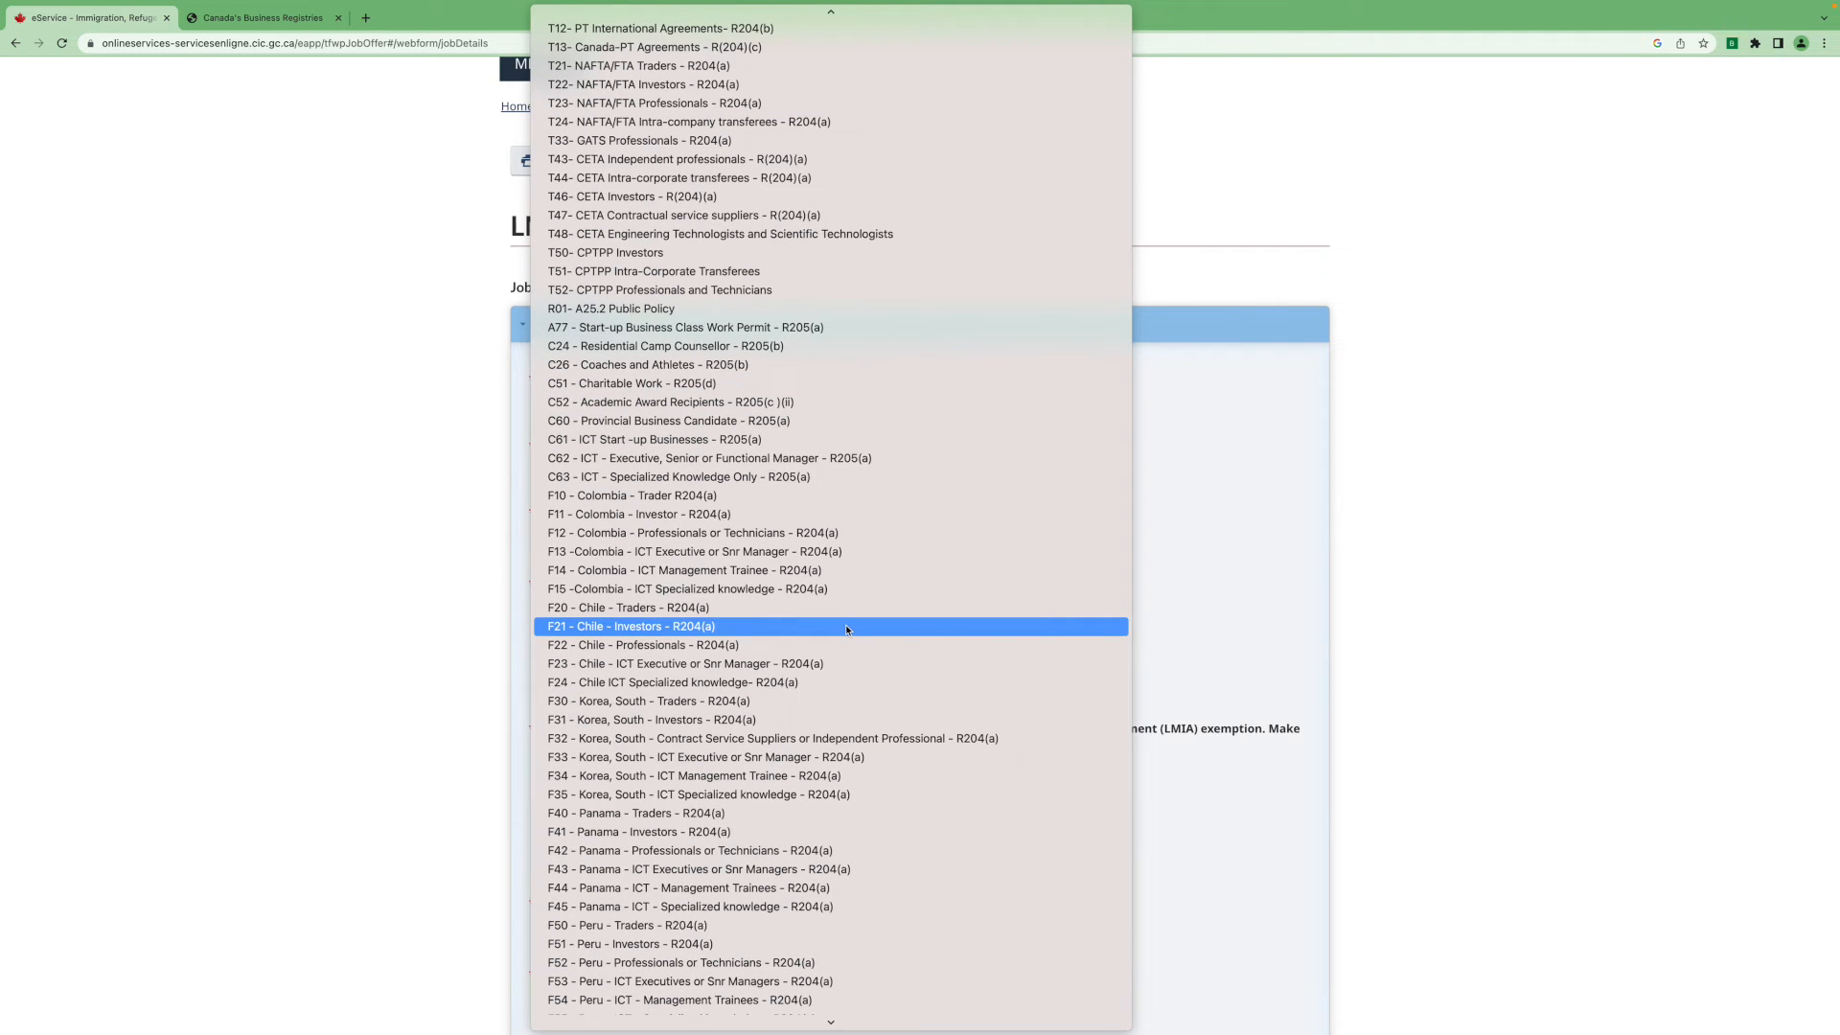
scroll(847, 630, up, 1)
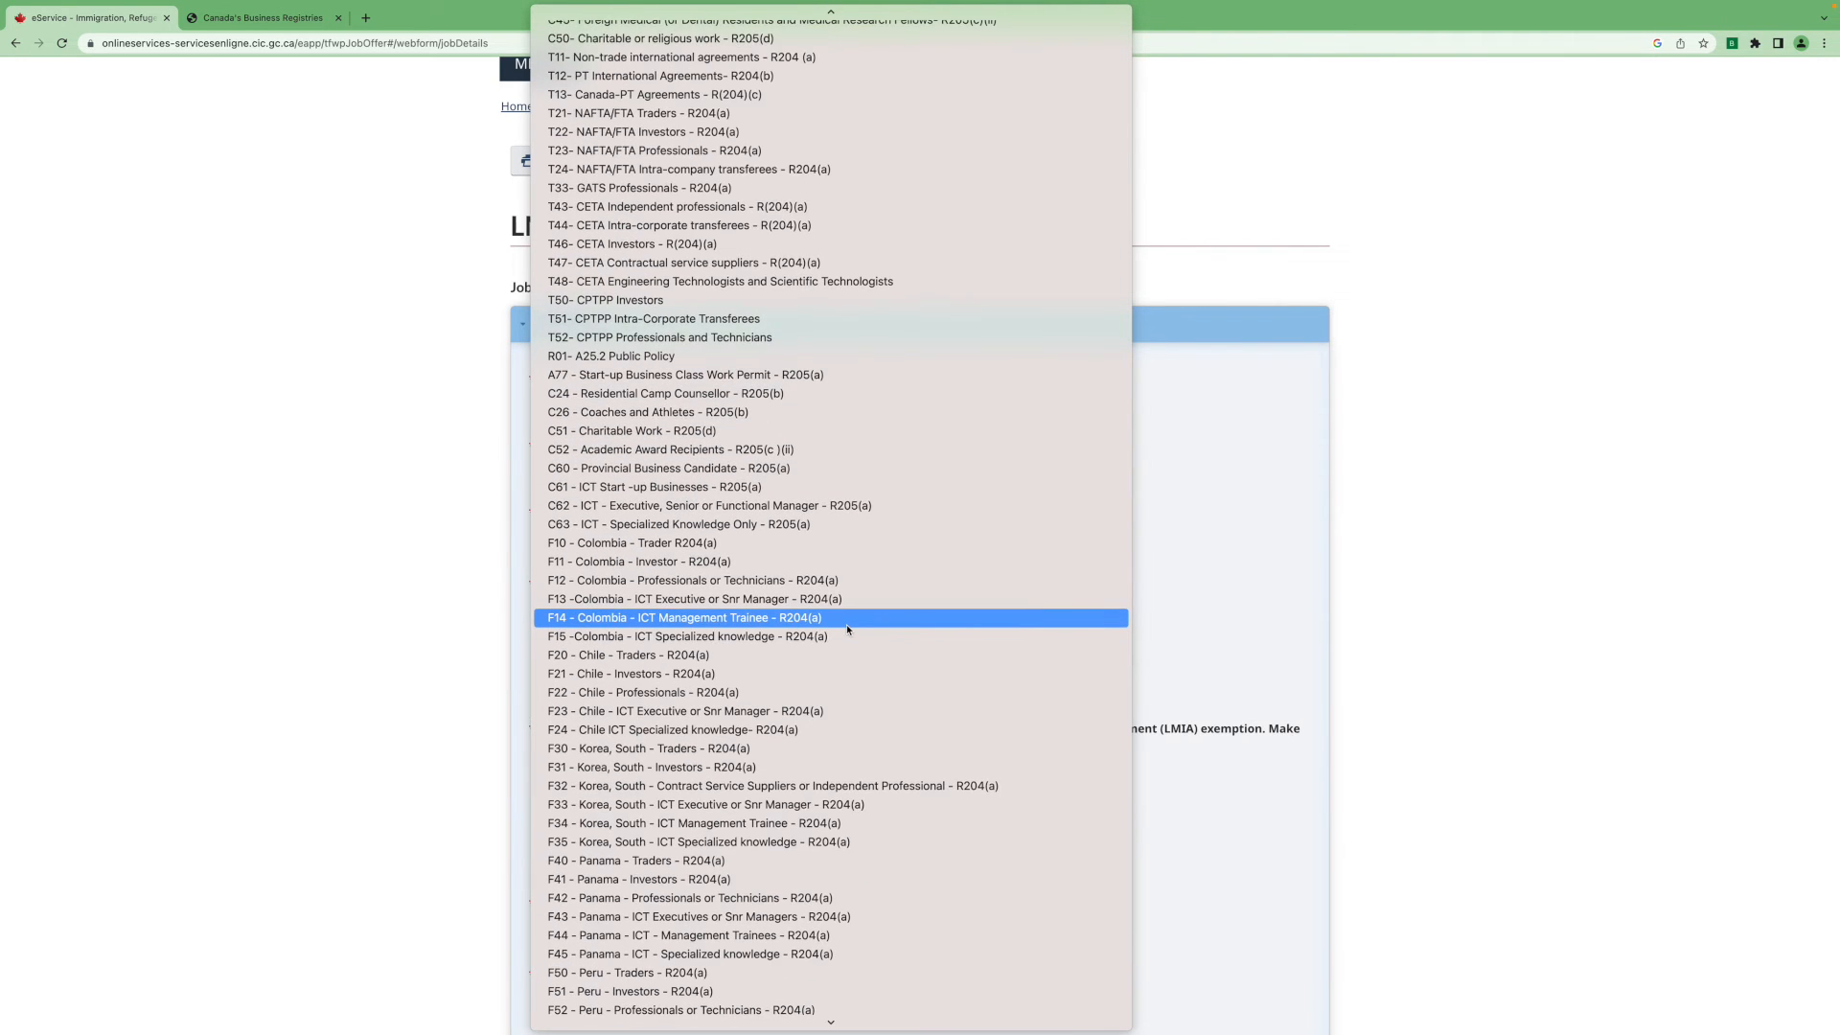
click(734, 378)
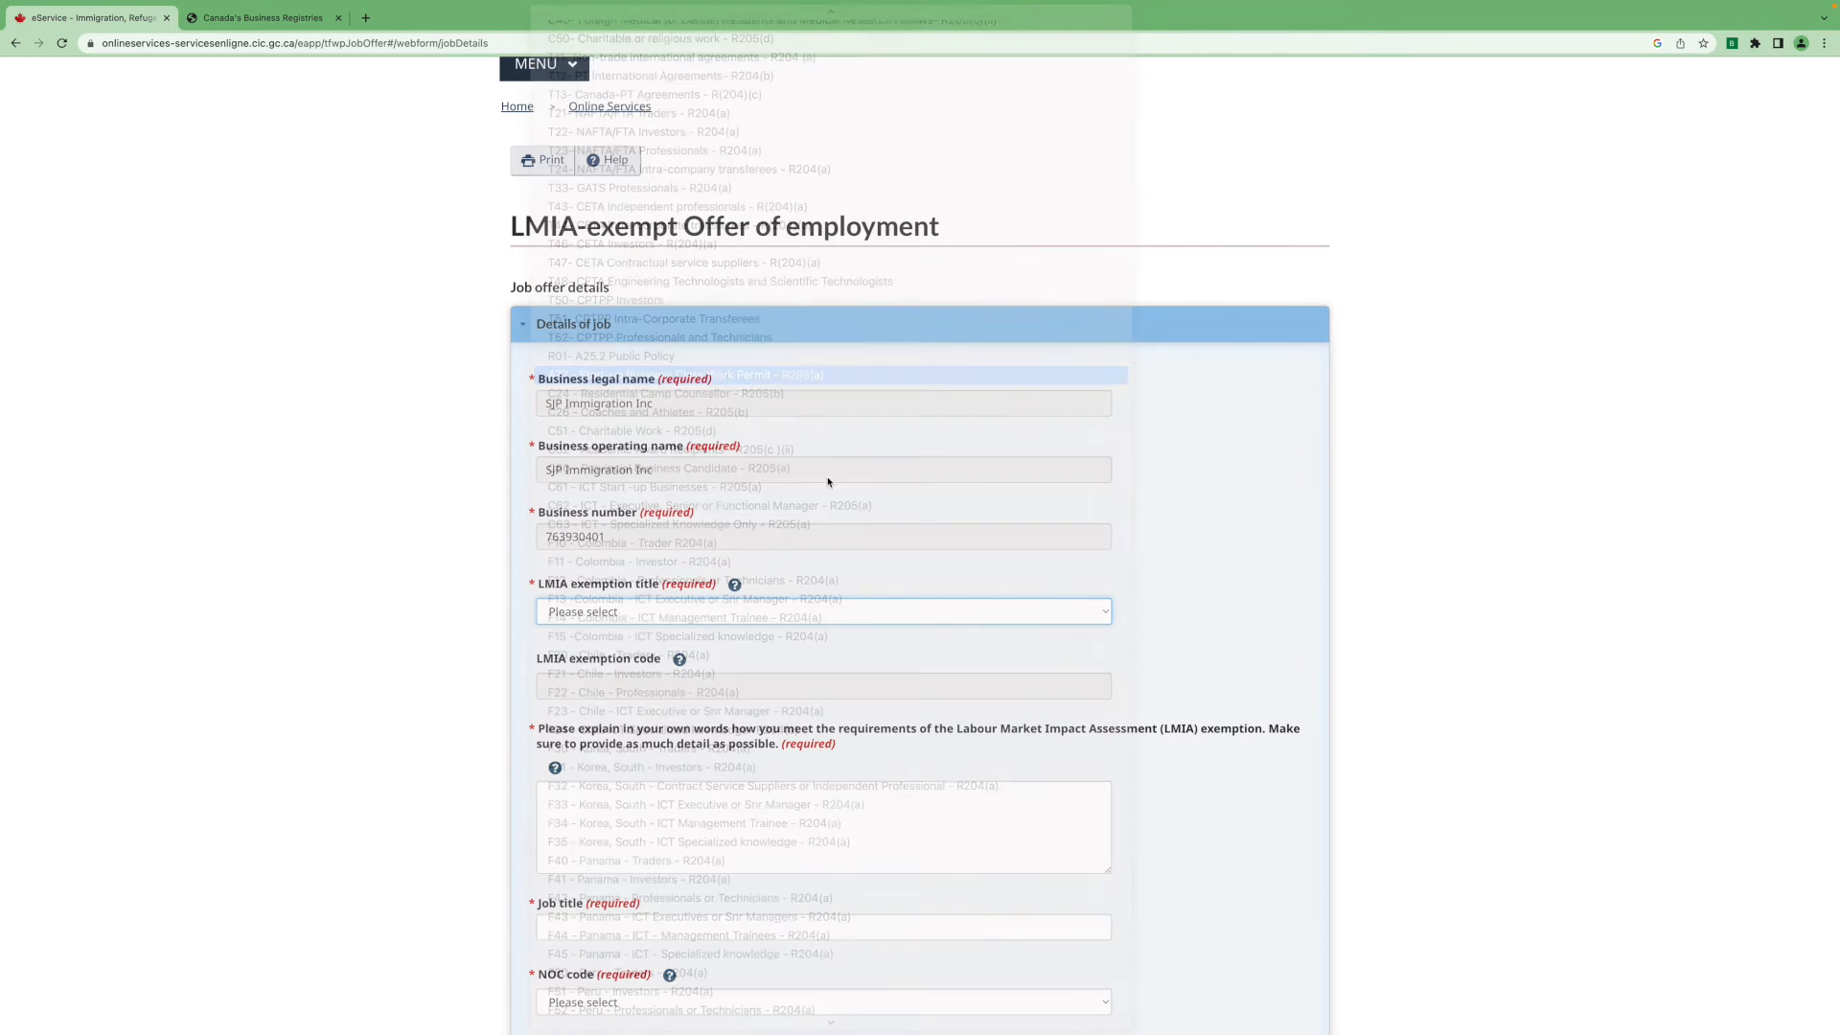
click(753, 621)
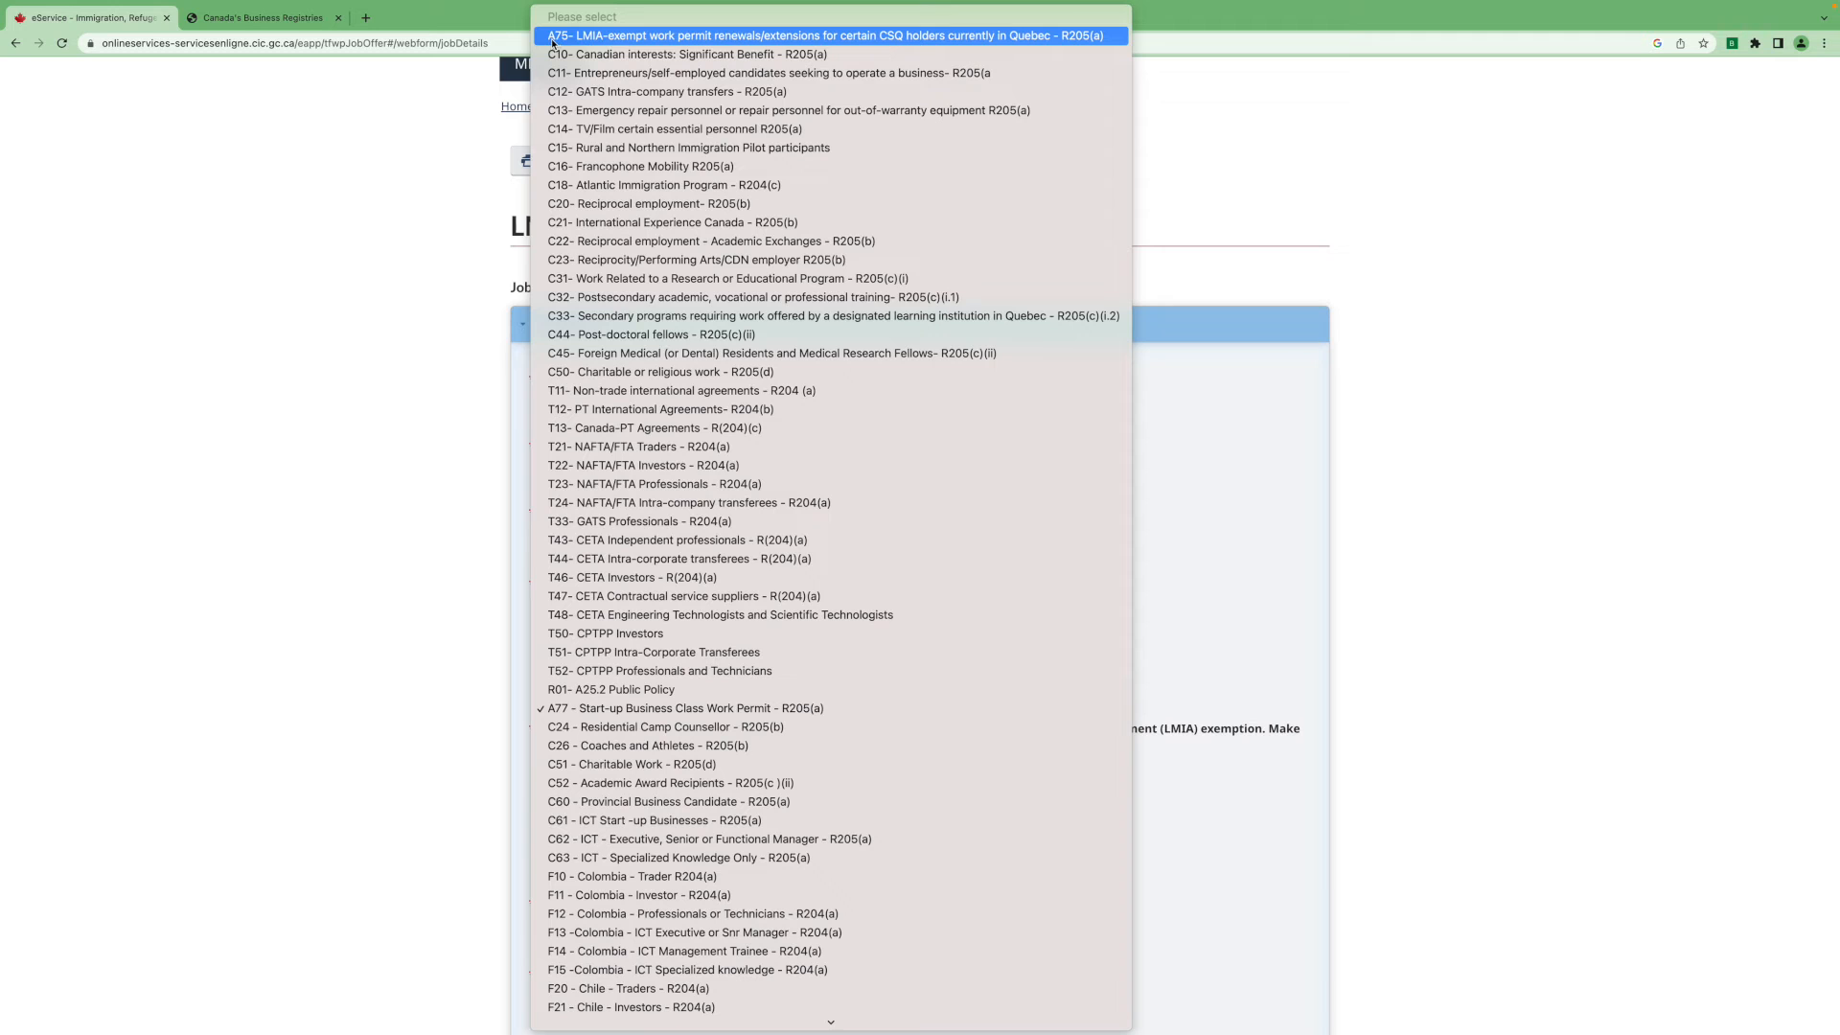
scroll(968, 67, down, 5)
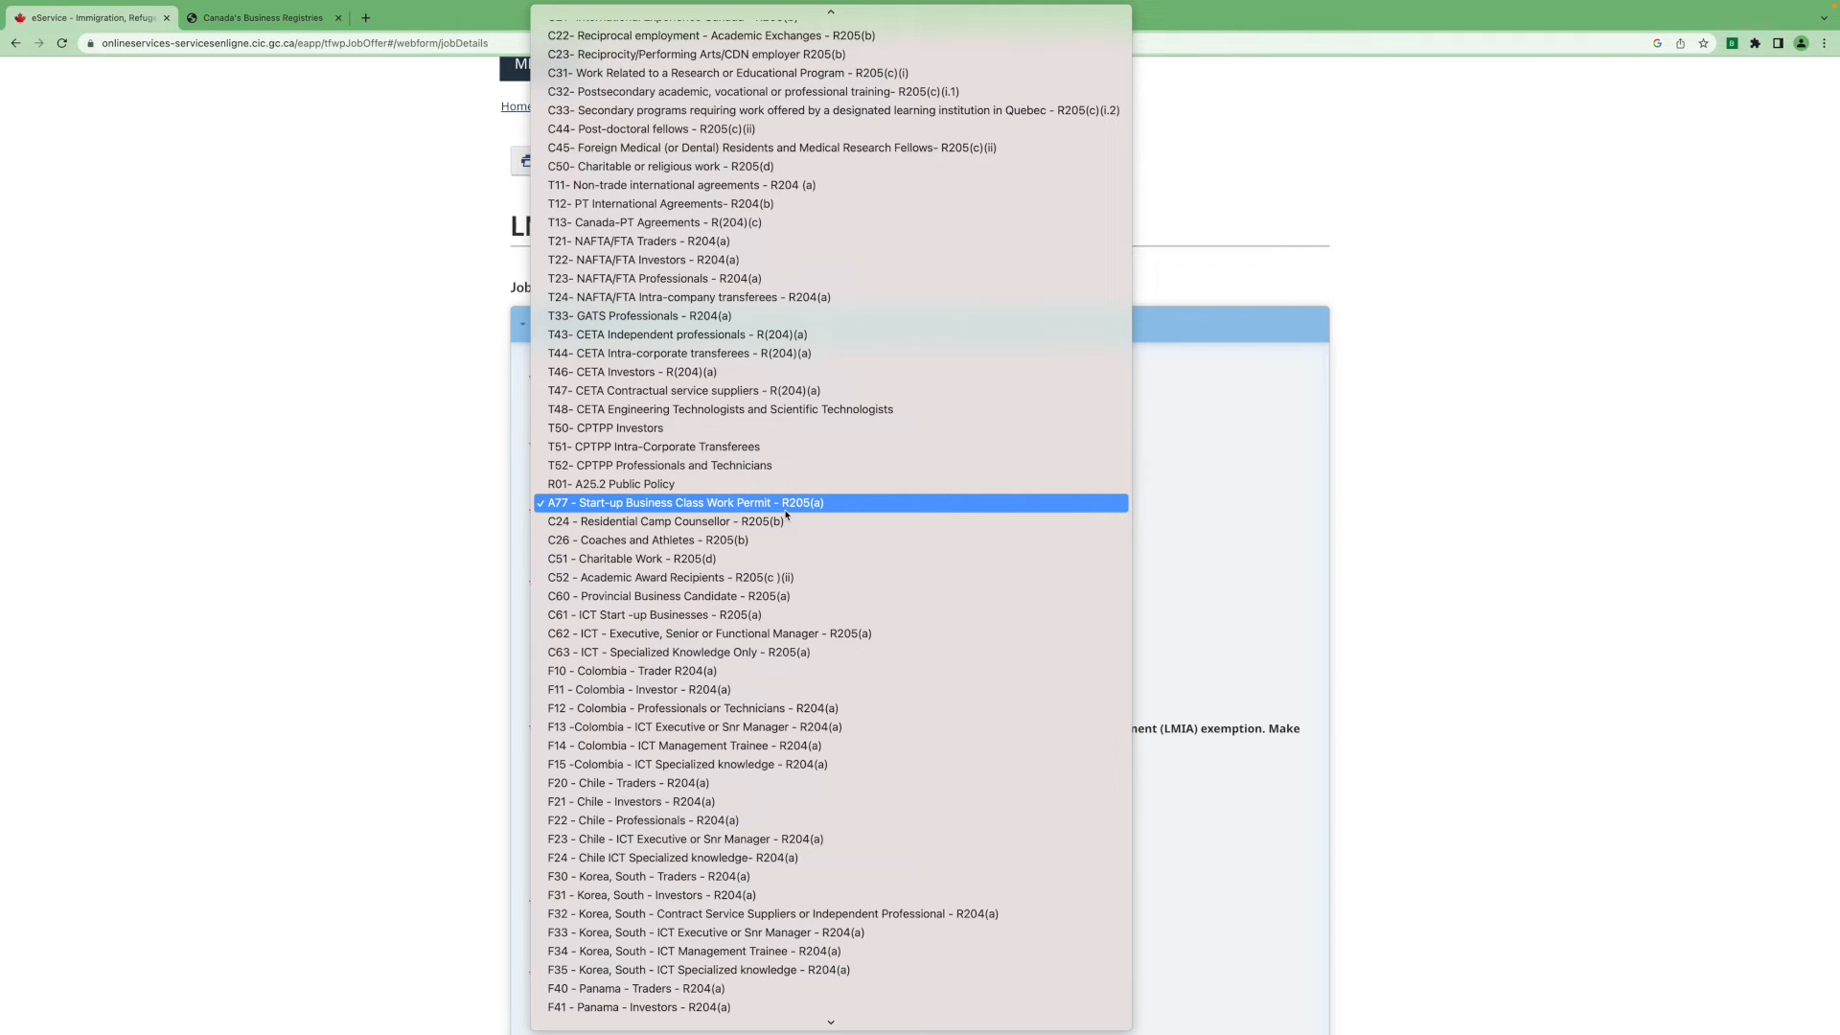
click(967, 503)
scroll(407, 487, down, 3)
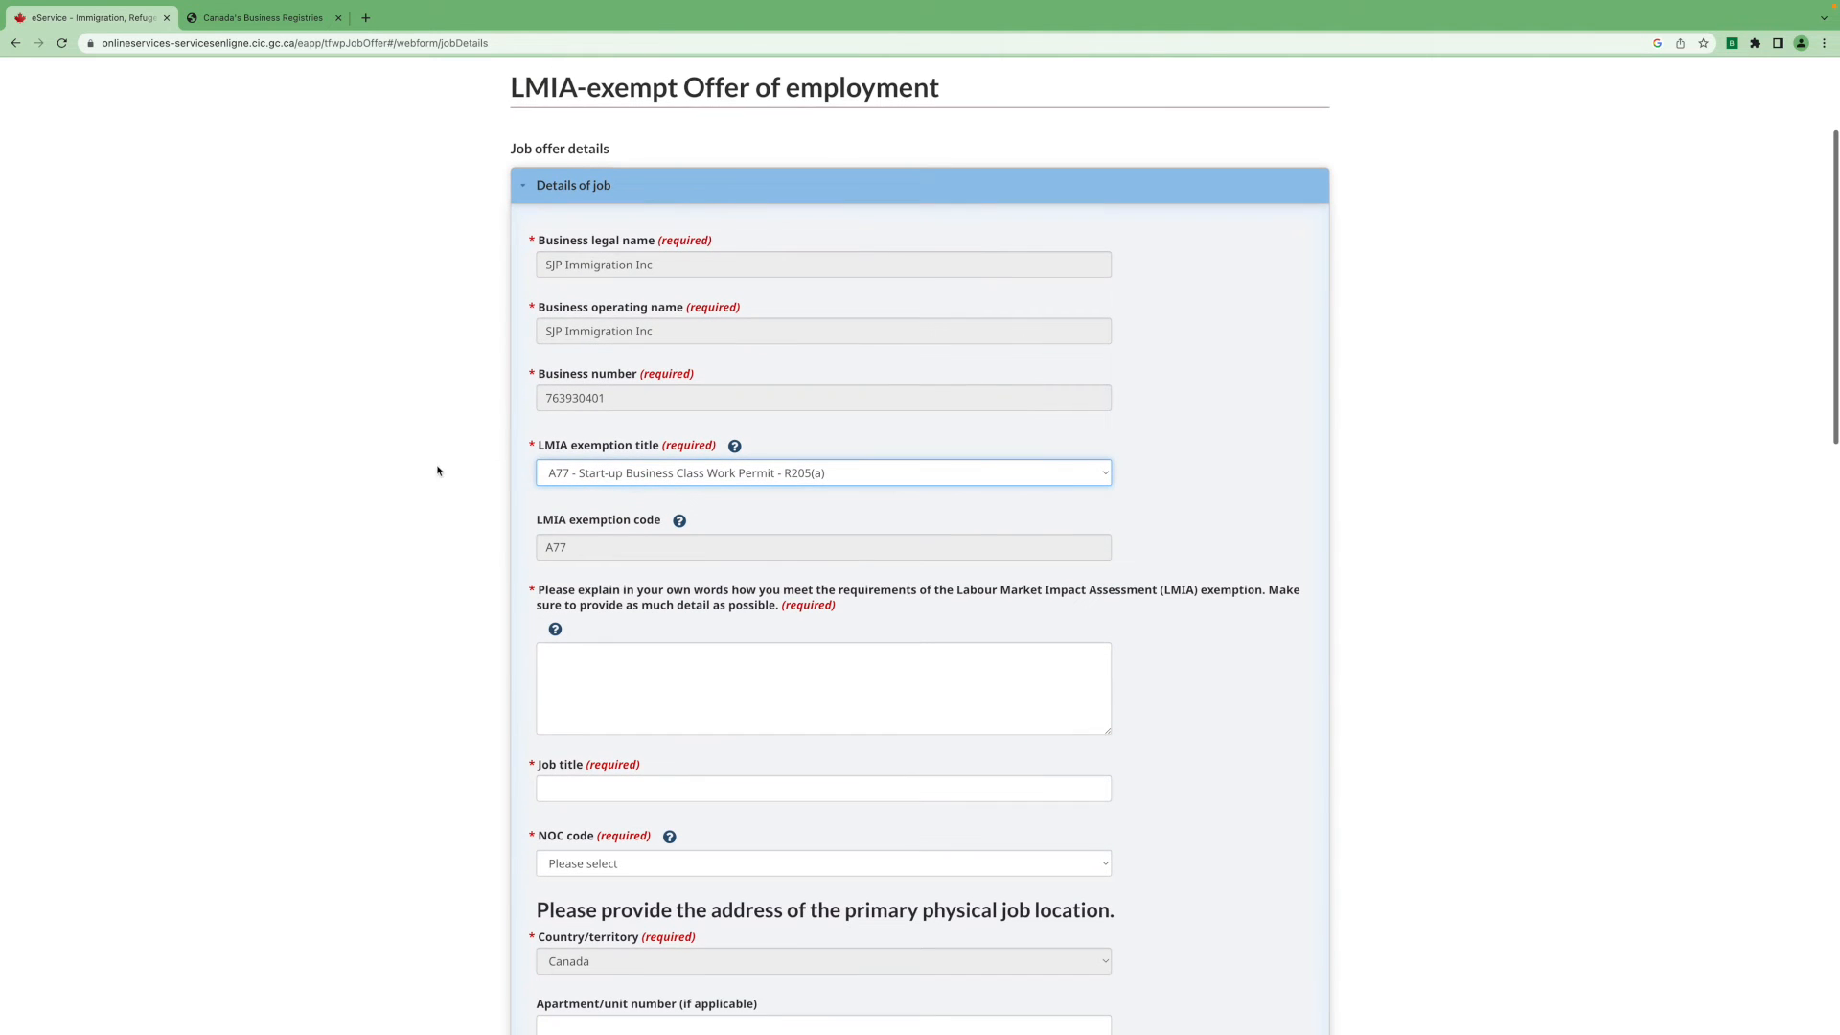
Search the web for 'LMIA Exemption' and open the canada.ca exemption codes page
click(287, 18)
click(343, 42)
text(LMIA Exm)
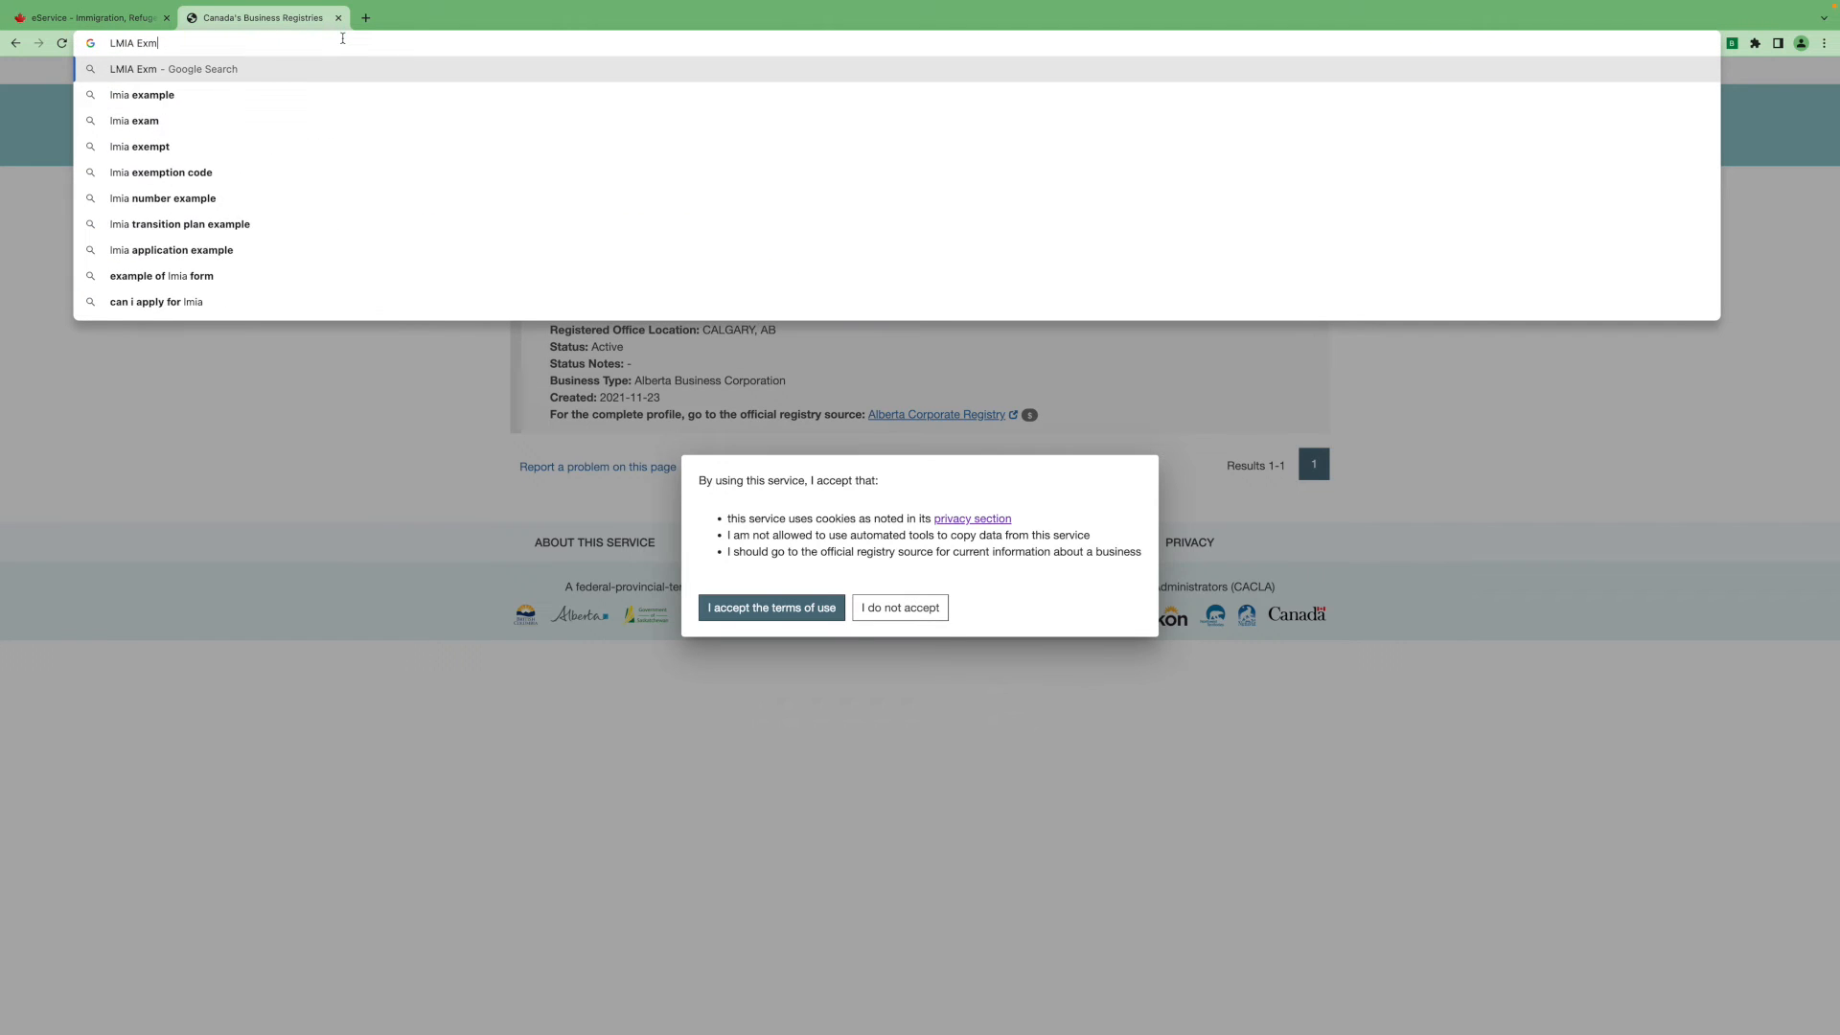
key(BackSpace)
text(e)
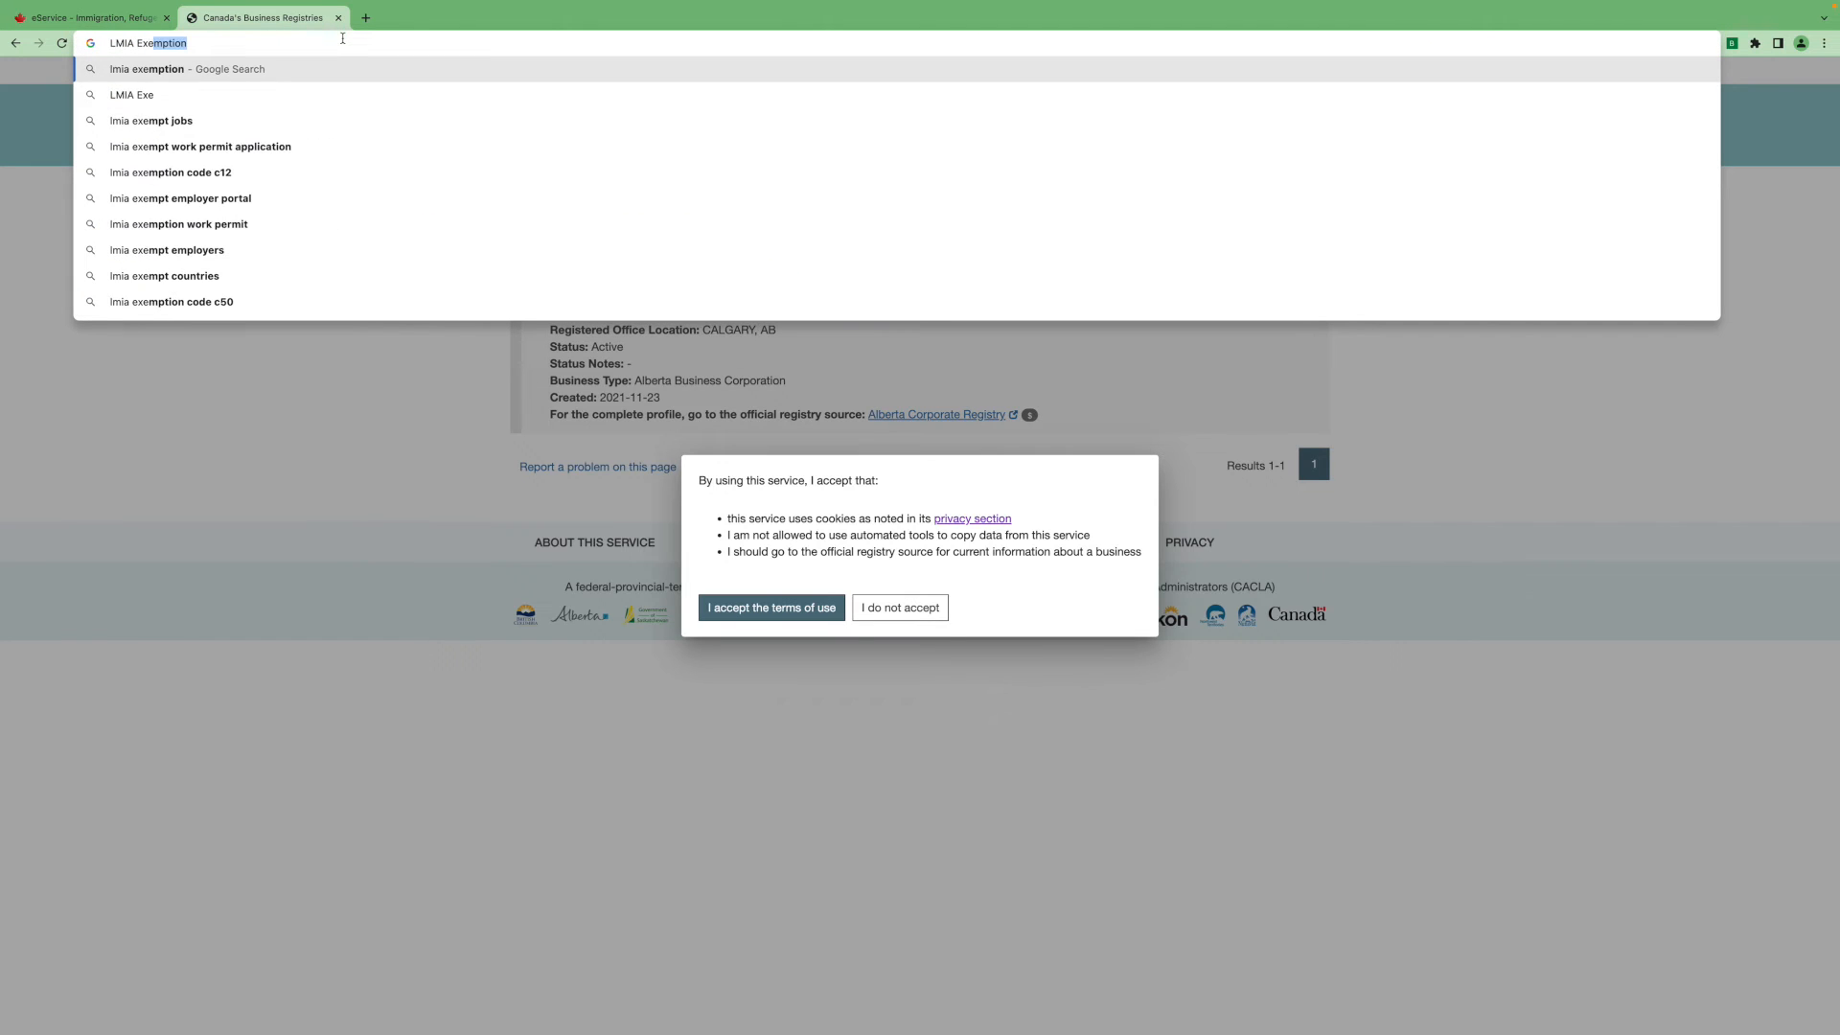
key(Return)
click(458, 220)
Scroll the codes page and highlight the newer exemption codes column heading
scroll(1208, 365, down, 10)
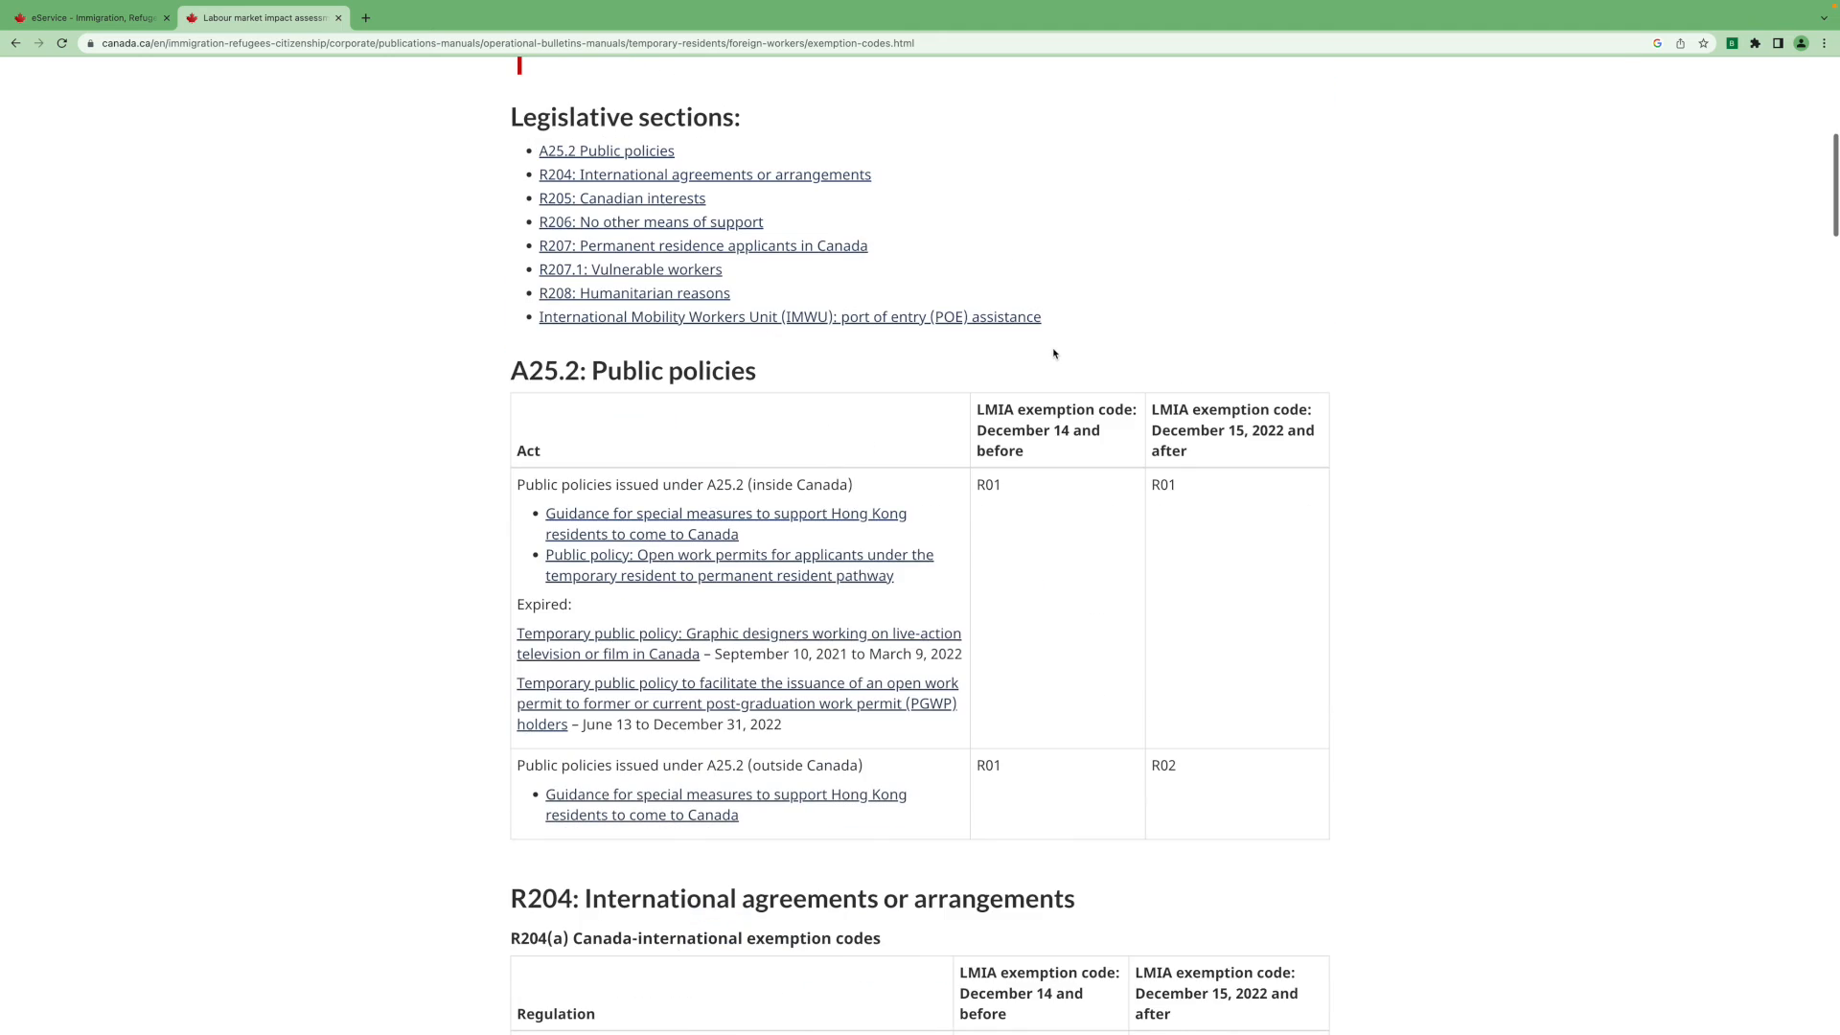
scroll(1475, 349, down, 10)
scroll(1400, 345, up, 5)
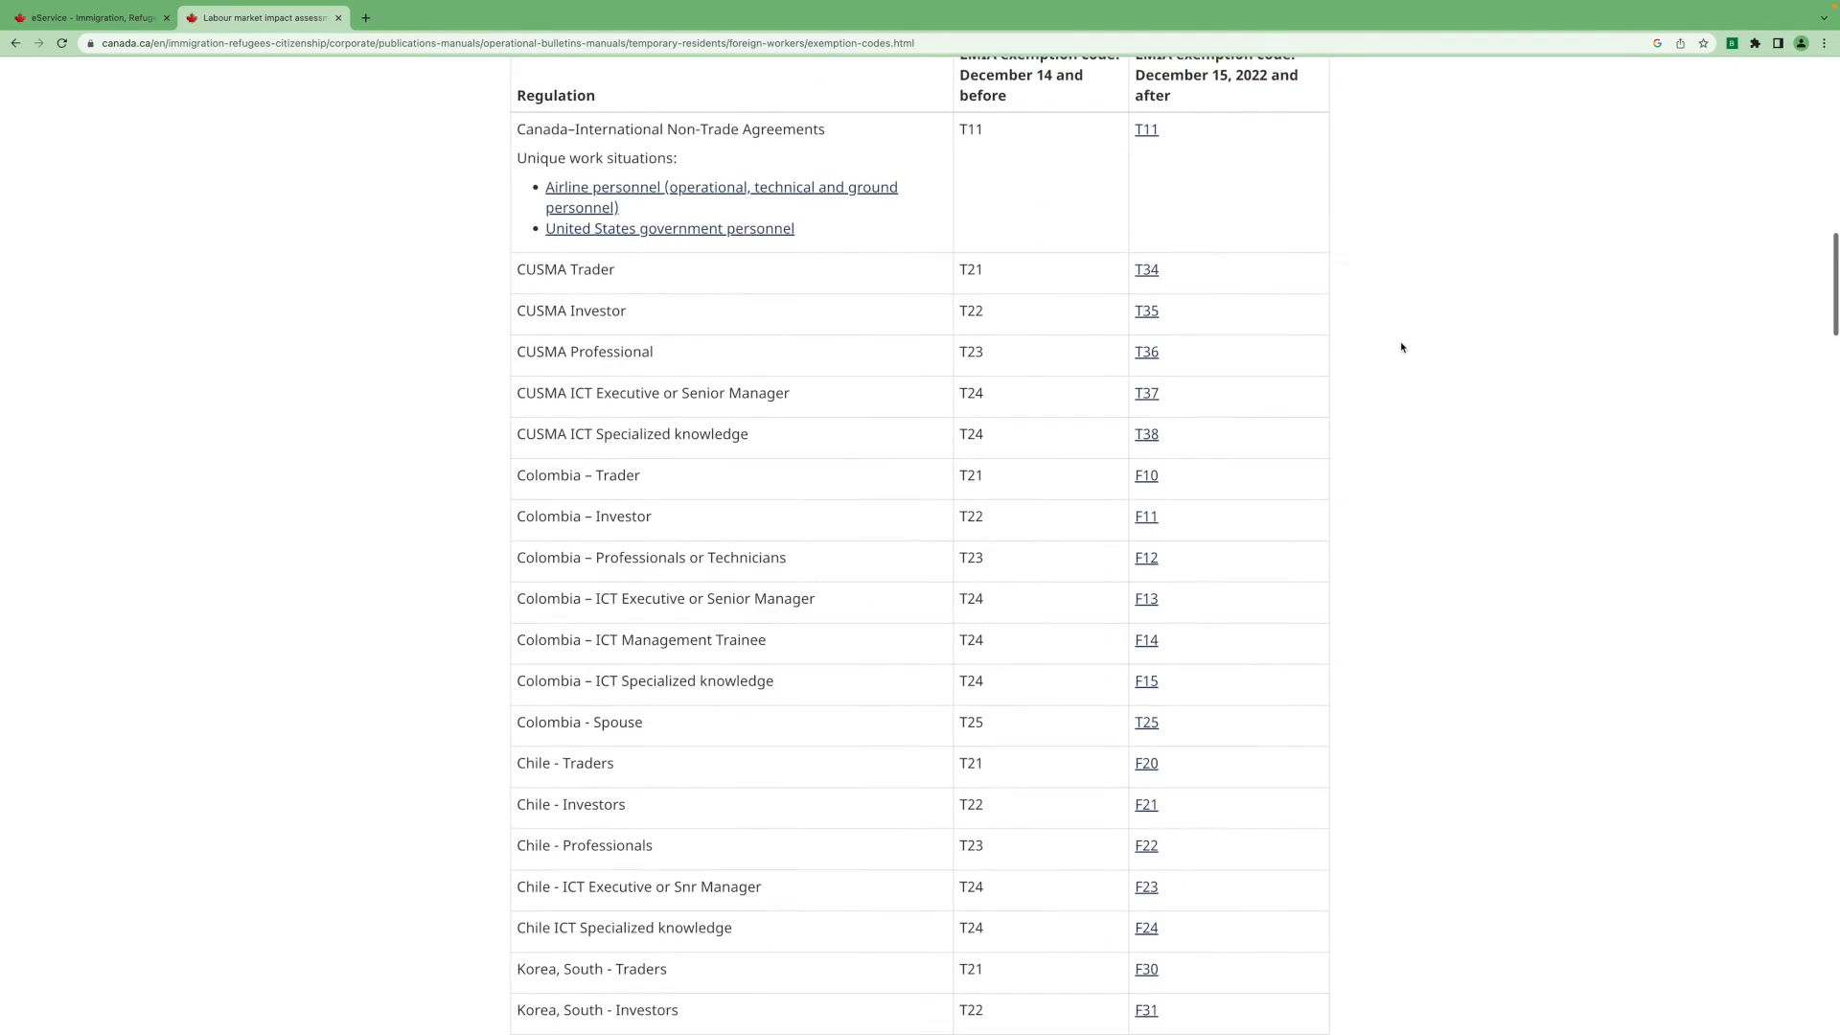
mouse_move(1326, 384)
mouse_down()
mouse_move(1150, 372)
mouse_move(1339, 397)
mouse_move(1295, 381)
mouse_up()
click(1296, 381)
Find the start-up business class row showing A75, then return to the offer form
scroll(1289, 388, down, 3)
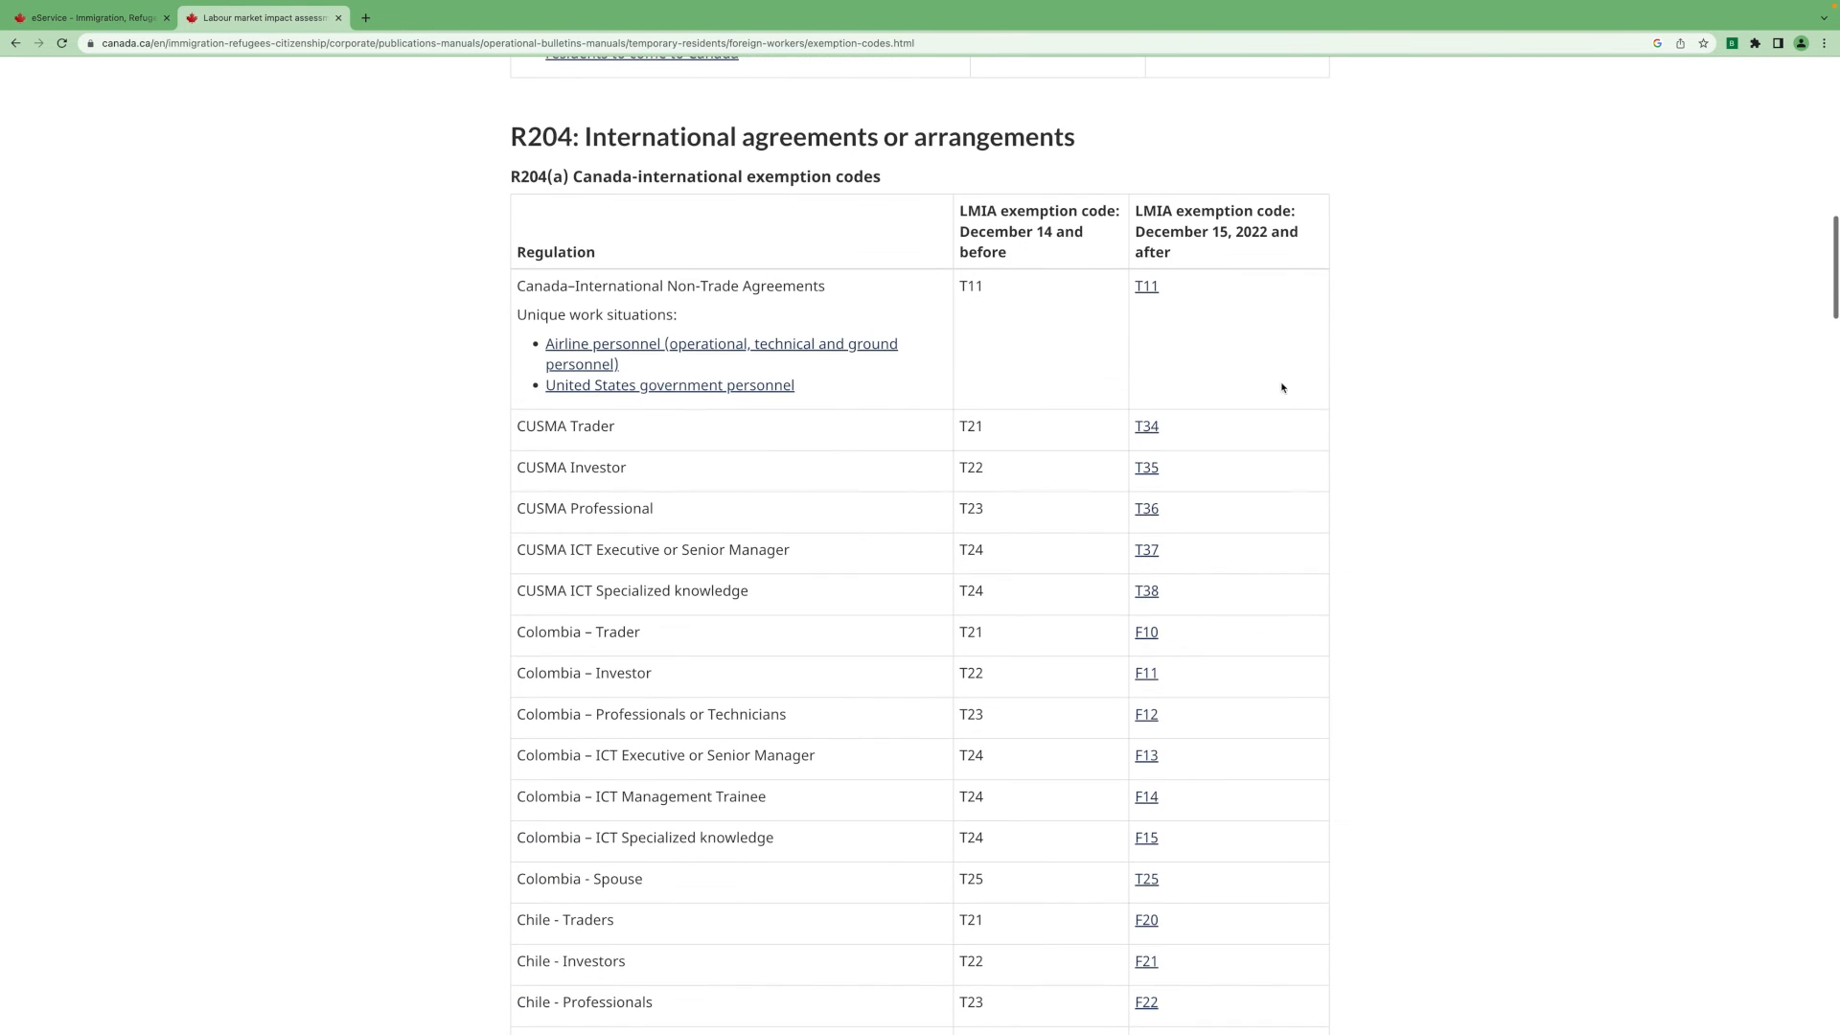
scroll(1254, 375, down, 20)
scroll(1253, 376, up, 6)
scroll(1254, 375, down, 1)
scroll(1253, 375, down, 3)
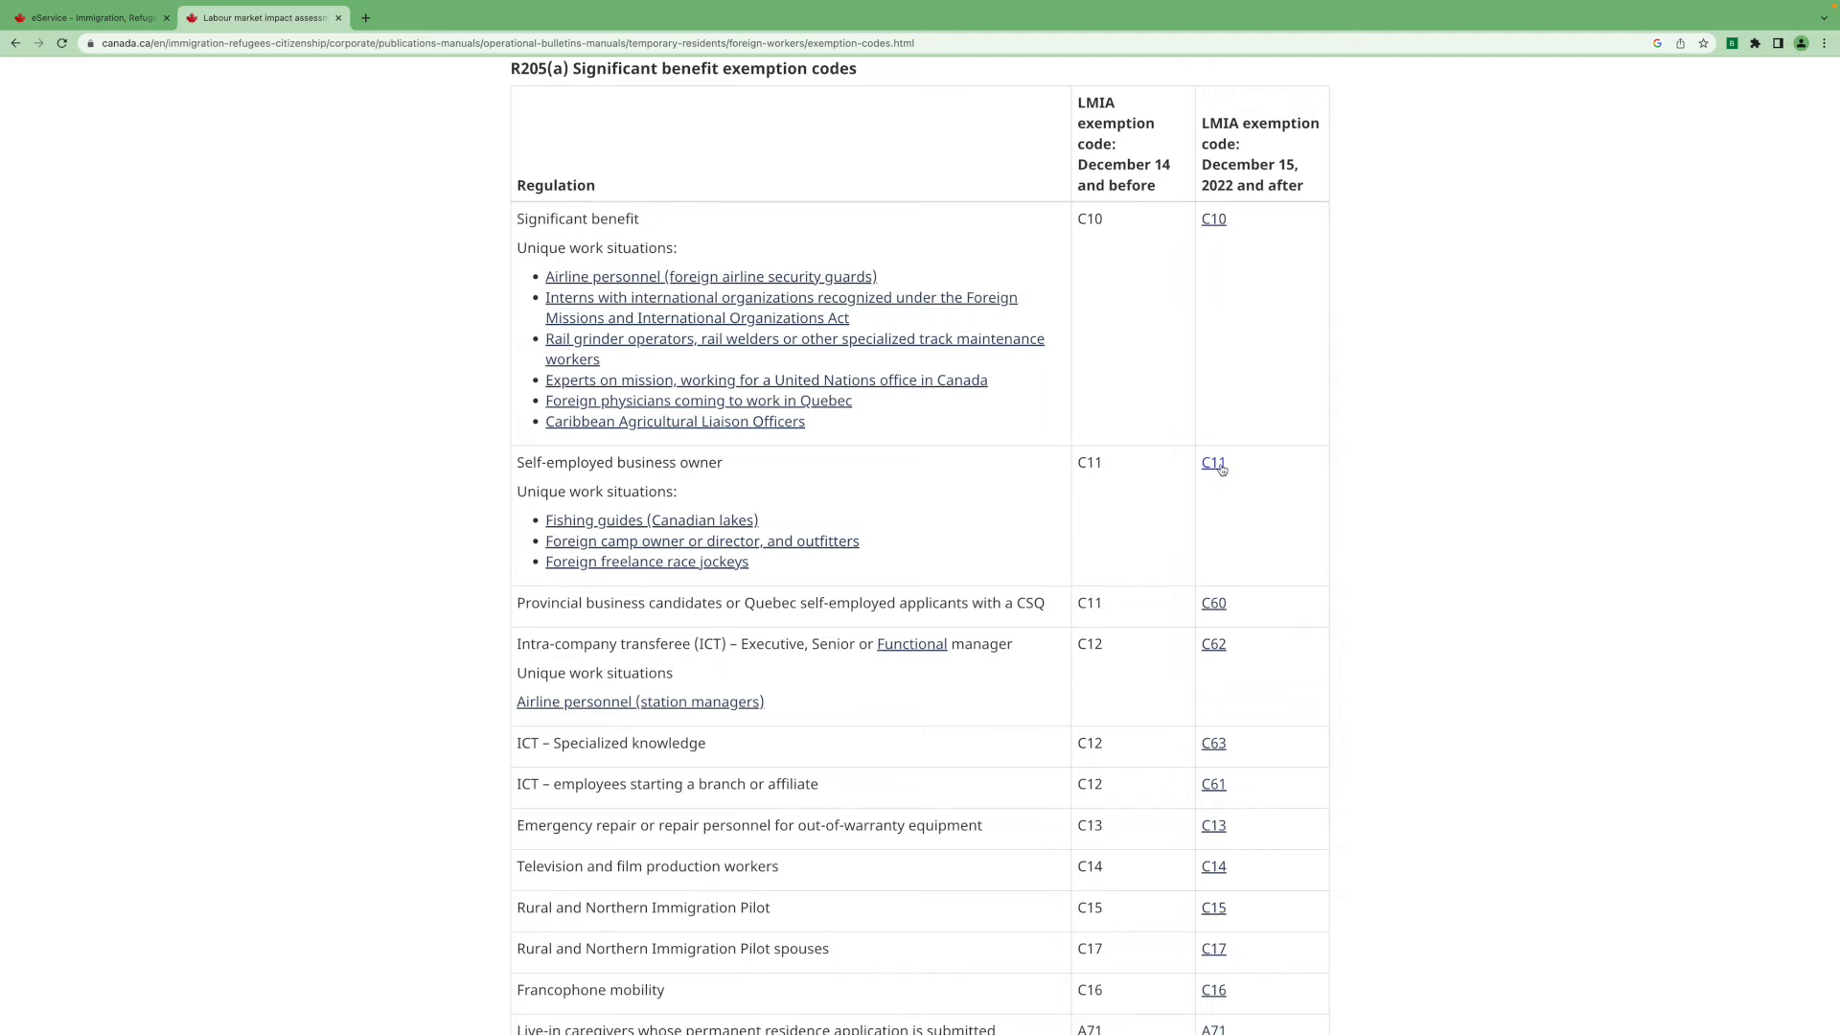
scroll(1258, 388, down, 1)
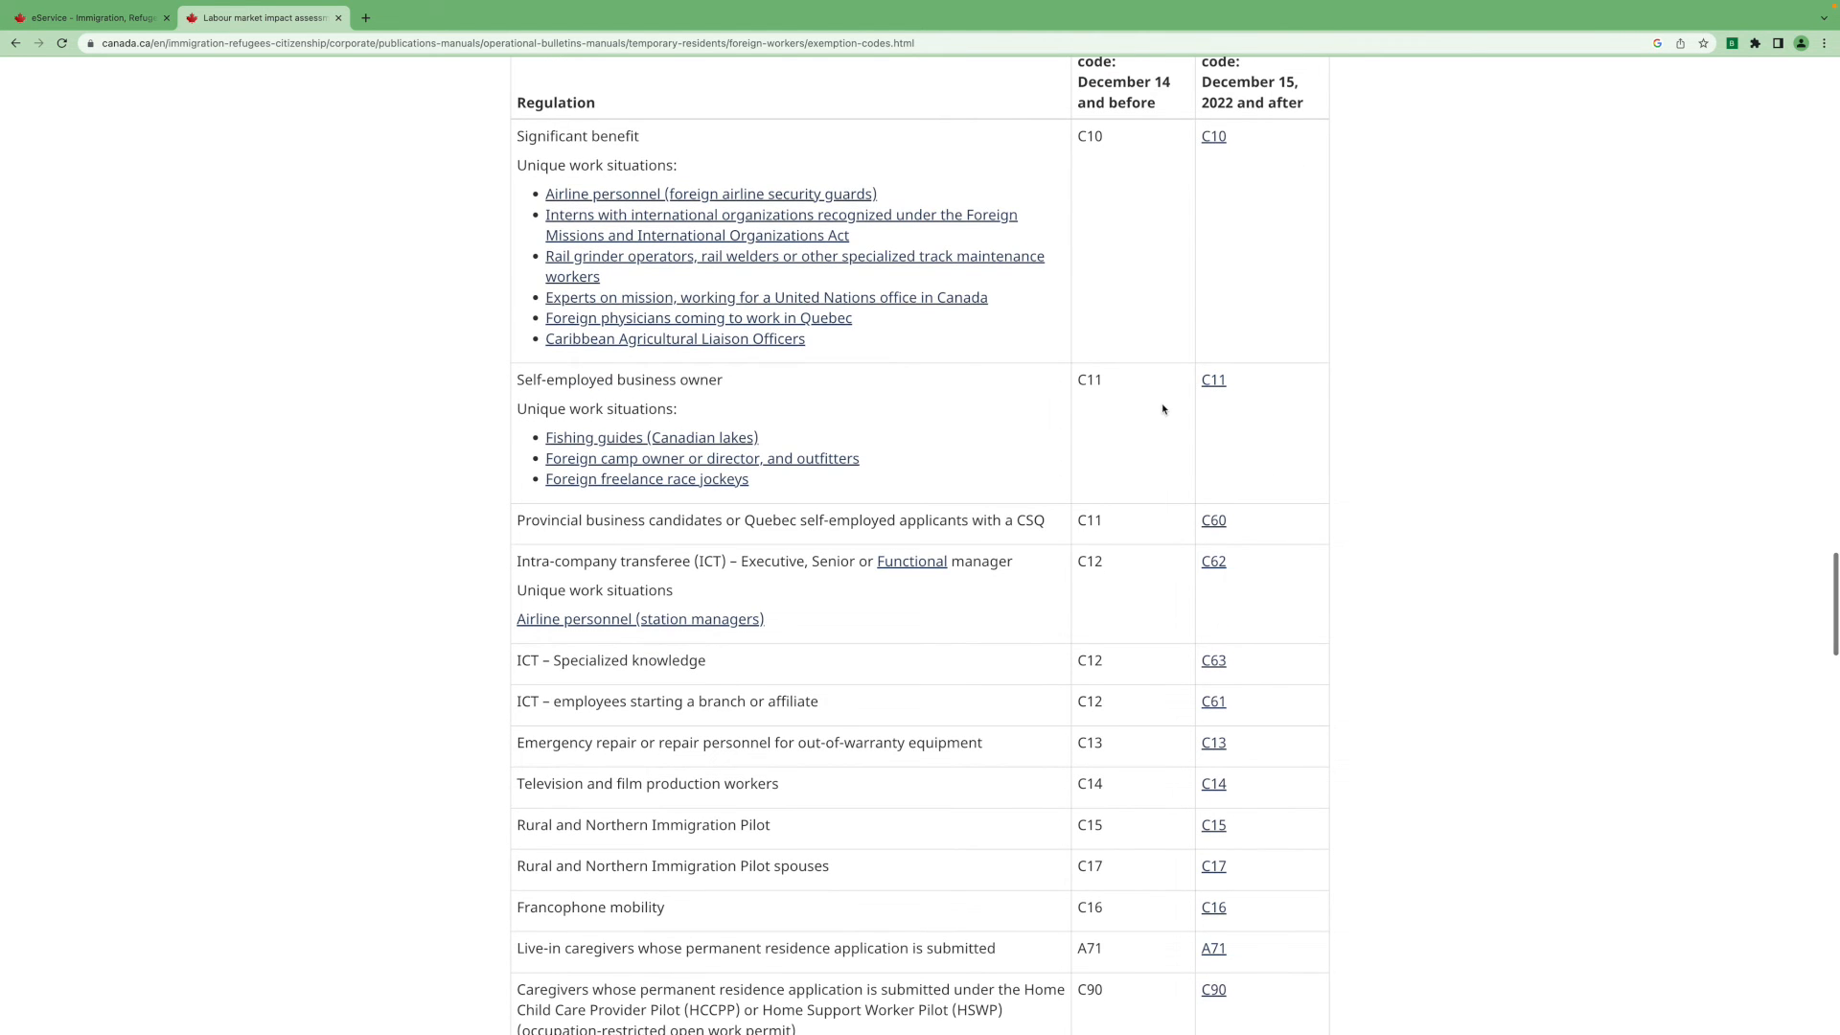
scroll(1159, 409, down, 10)
scroll(1149, 408, up, 2)
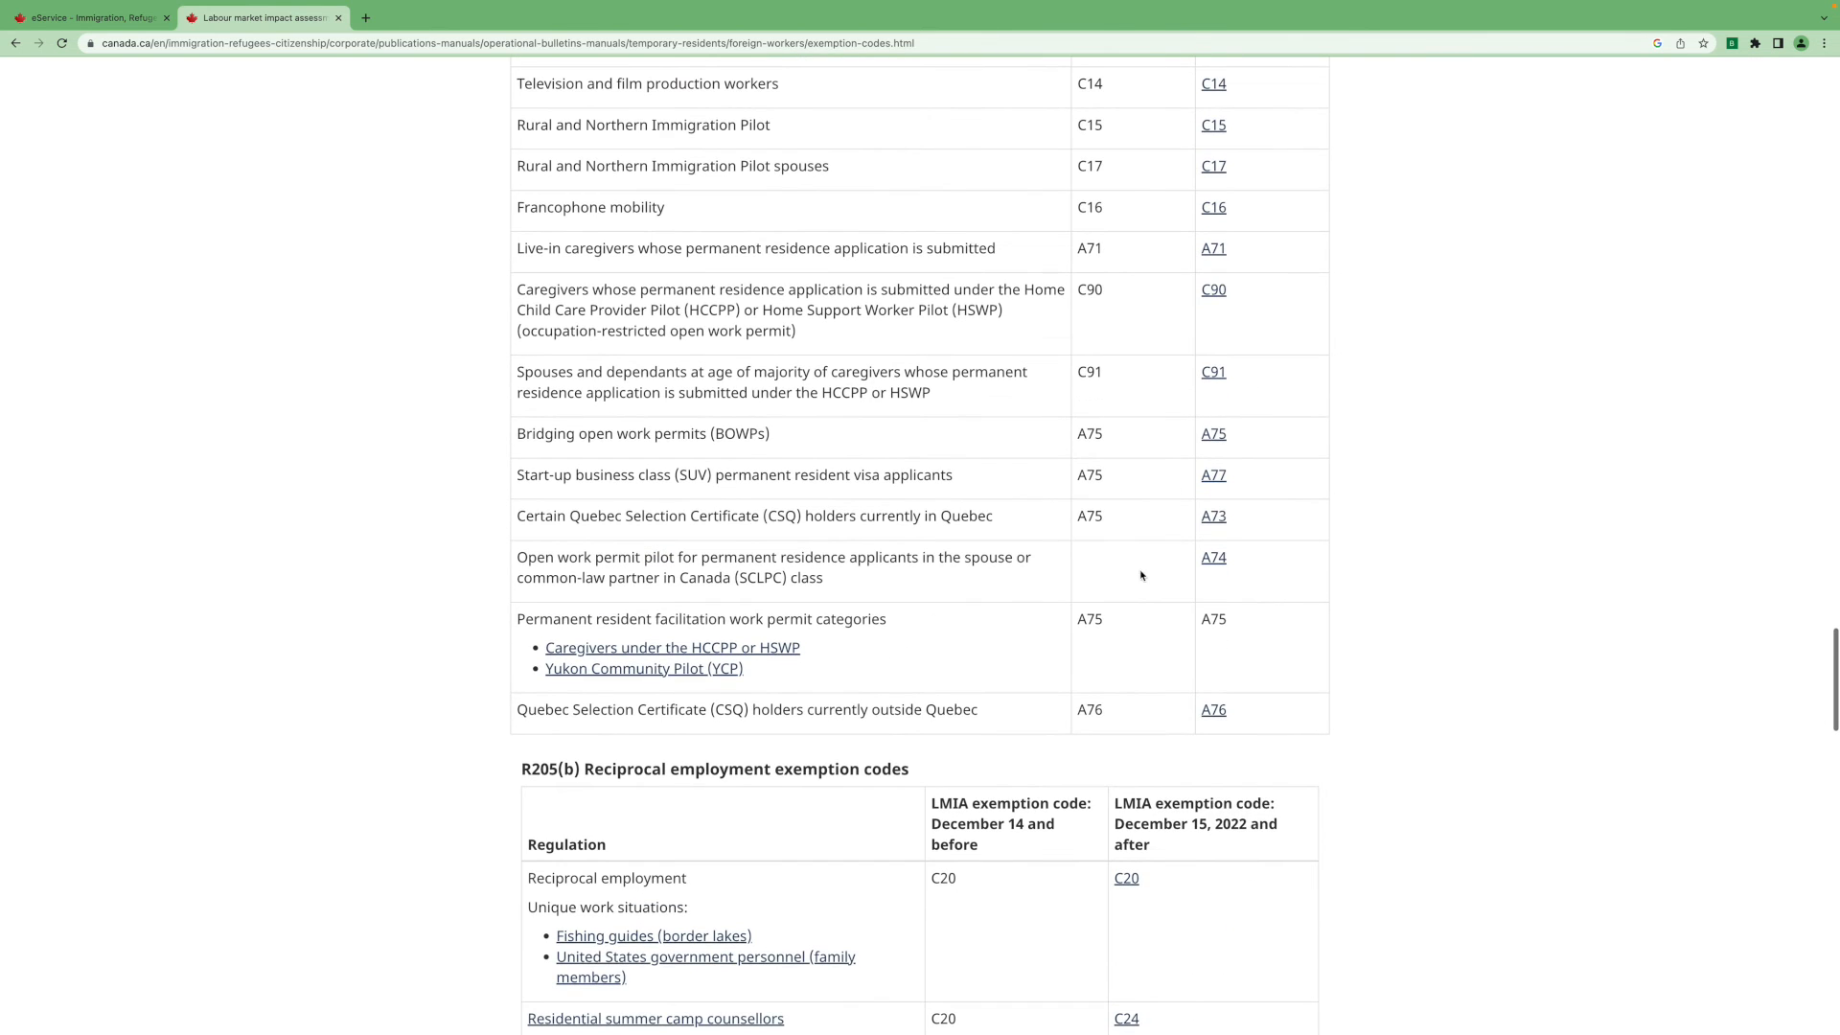
drag(1107, 481, 1063, 485)
click(1126, 487)
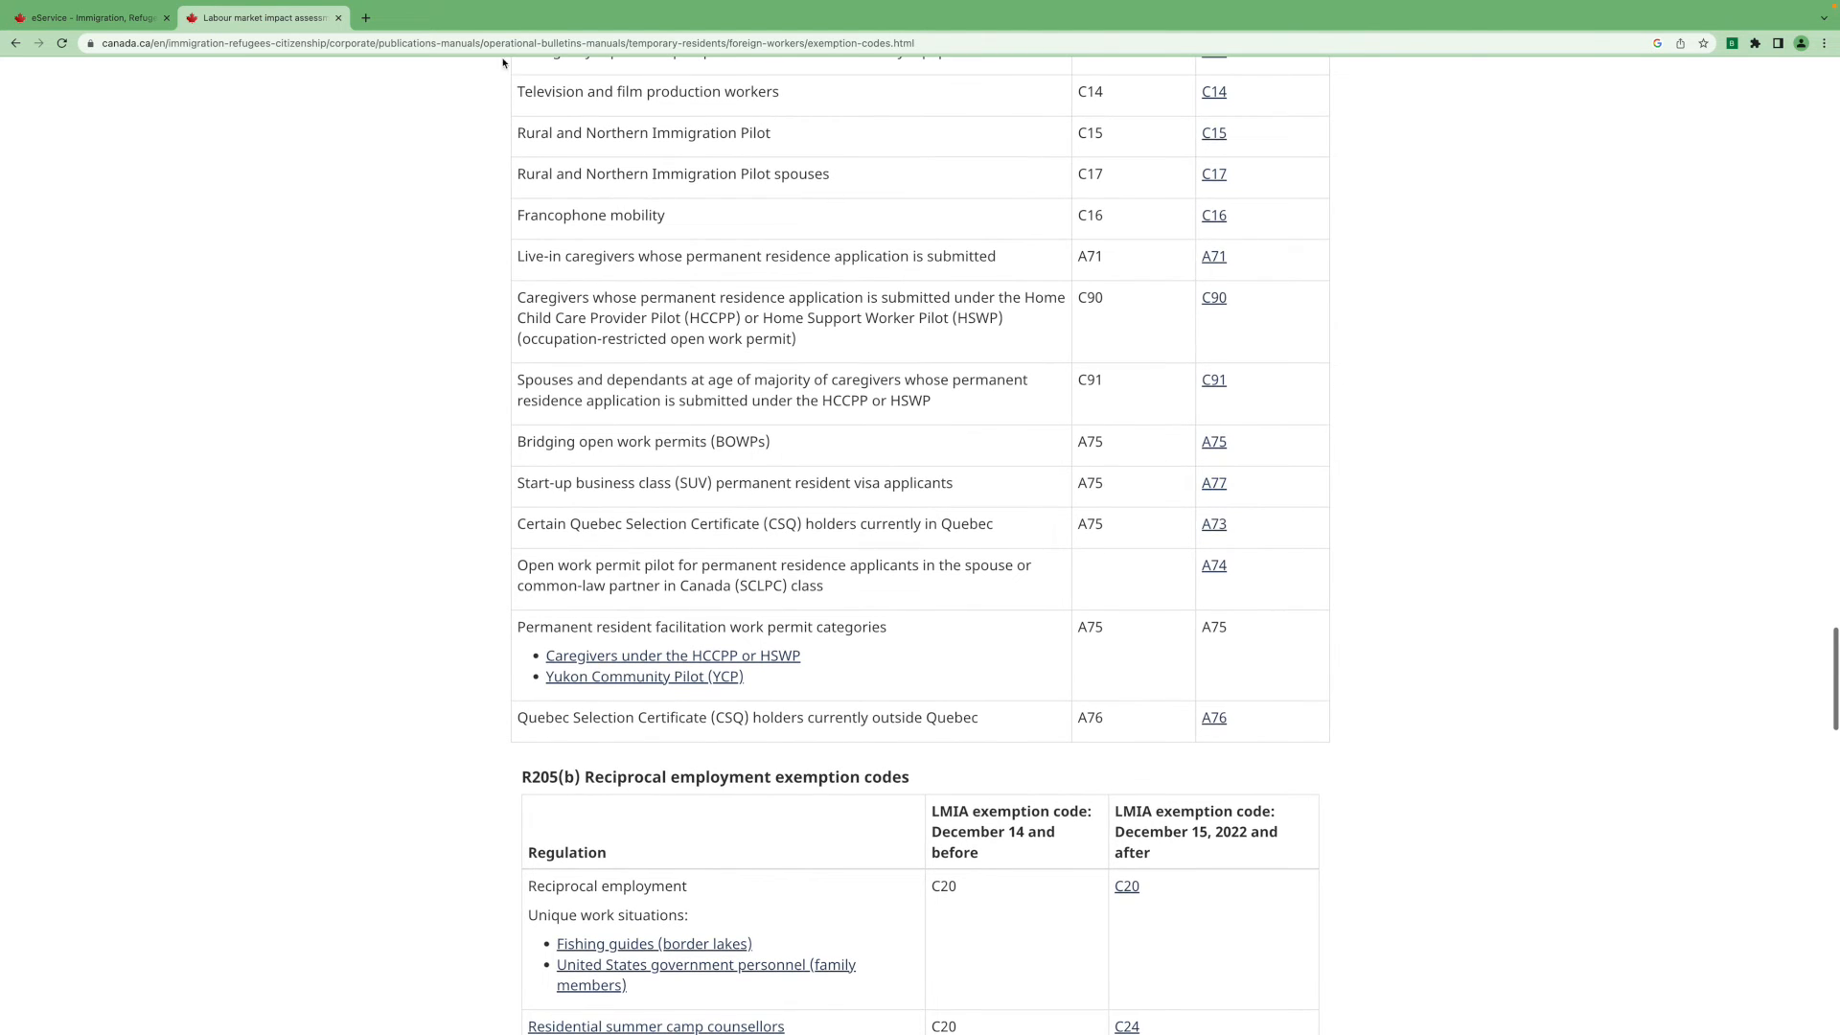
click(81, 23)
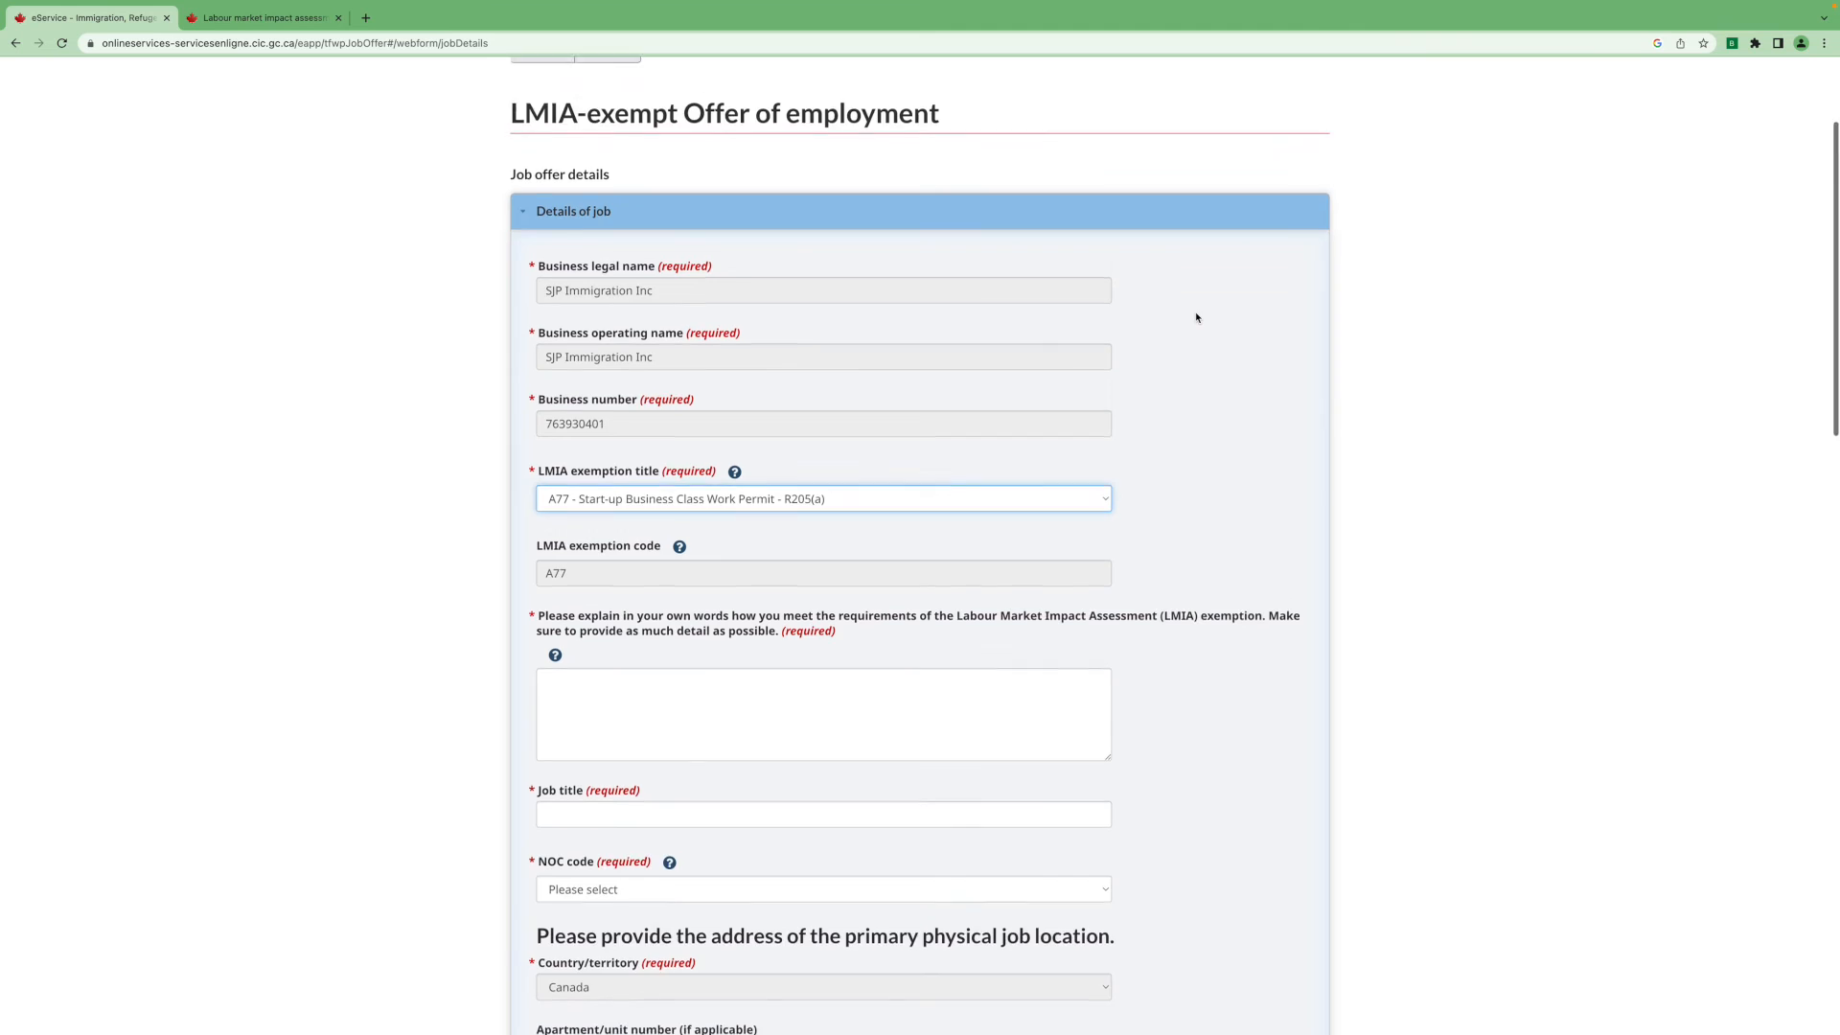
Place the cursor in the empty exemption explanation box, then switch back to the codes reference tab
scroll(1195, 312, down, 3)
click(964, 532)
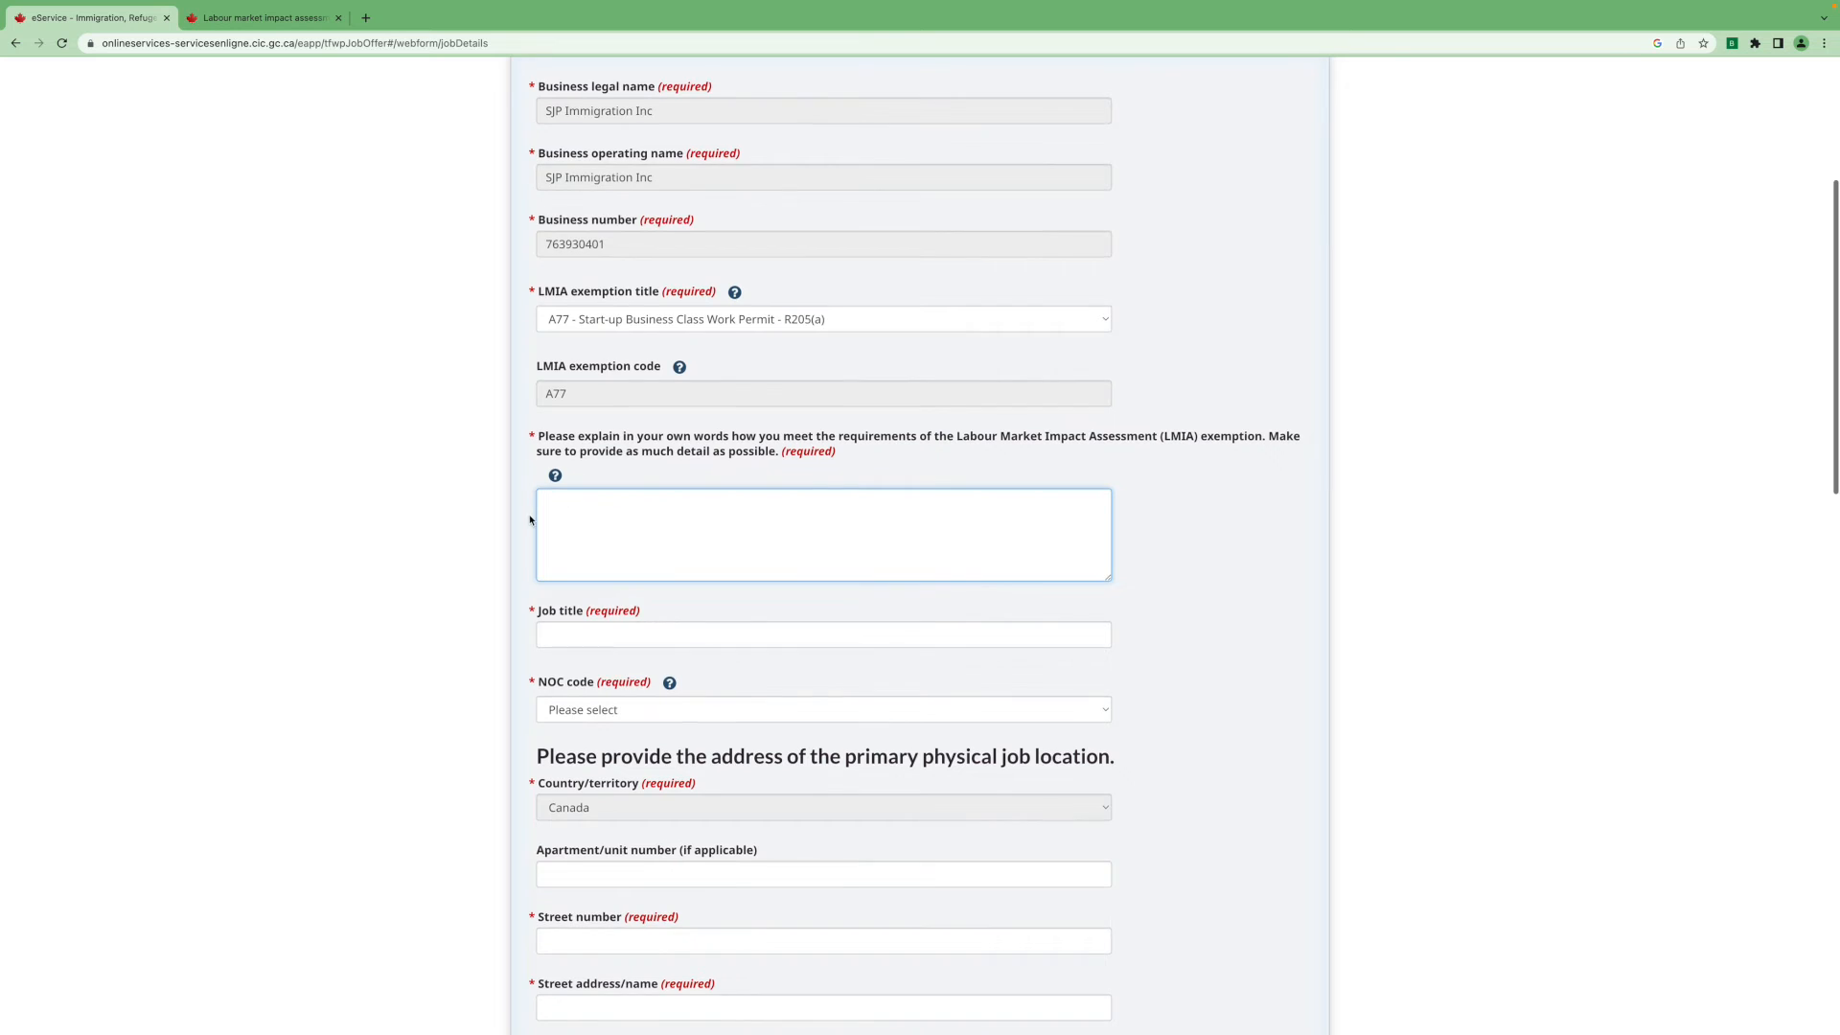
scroll(566, 516, down, 1)
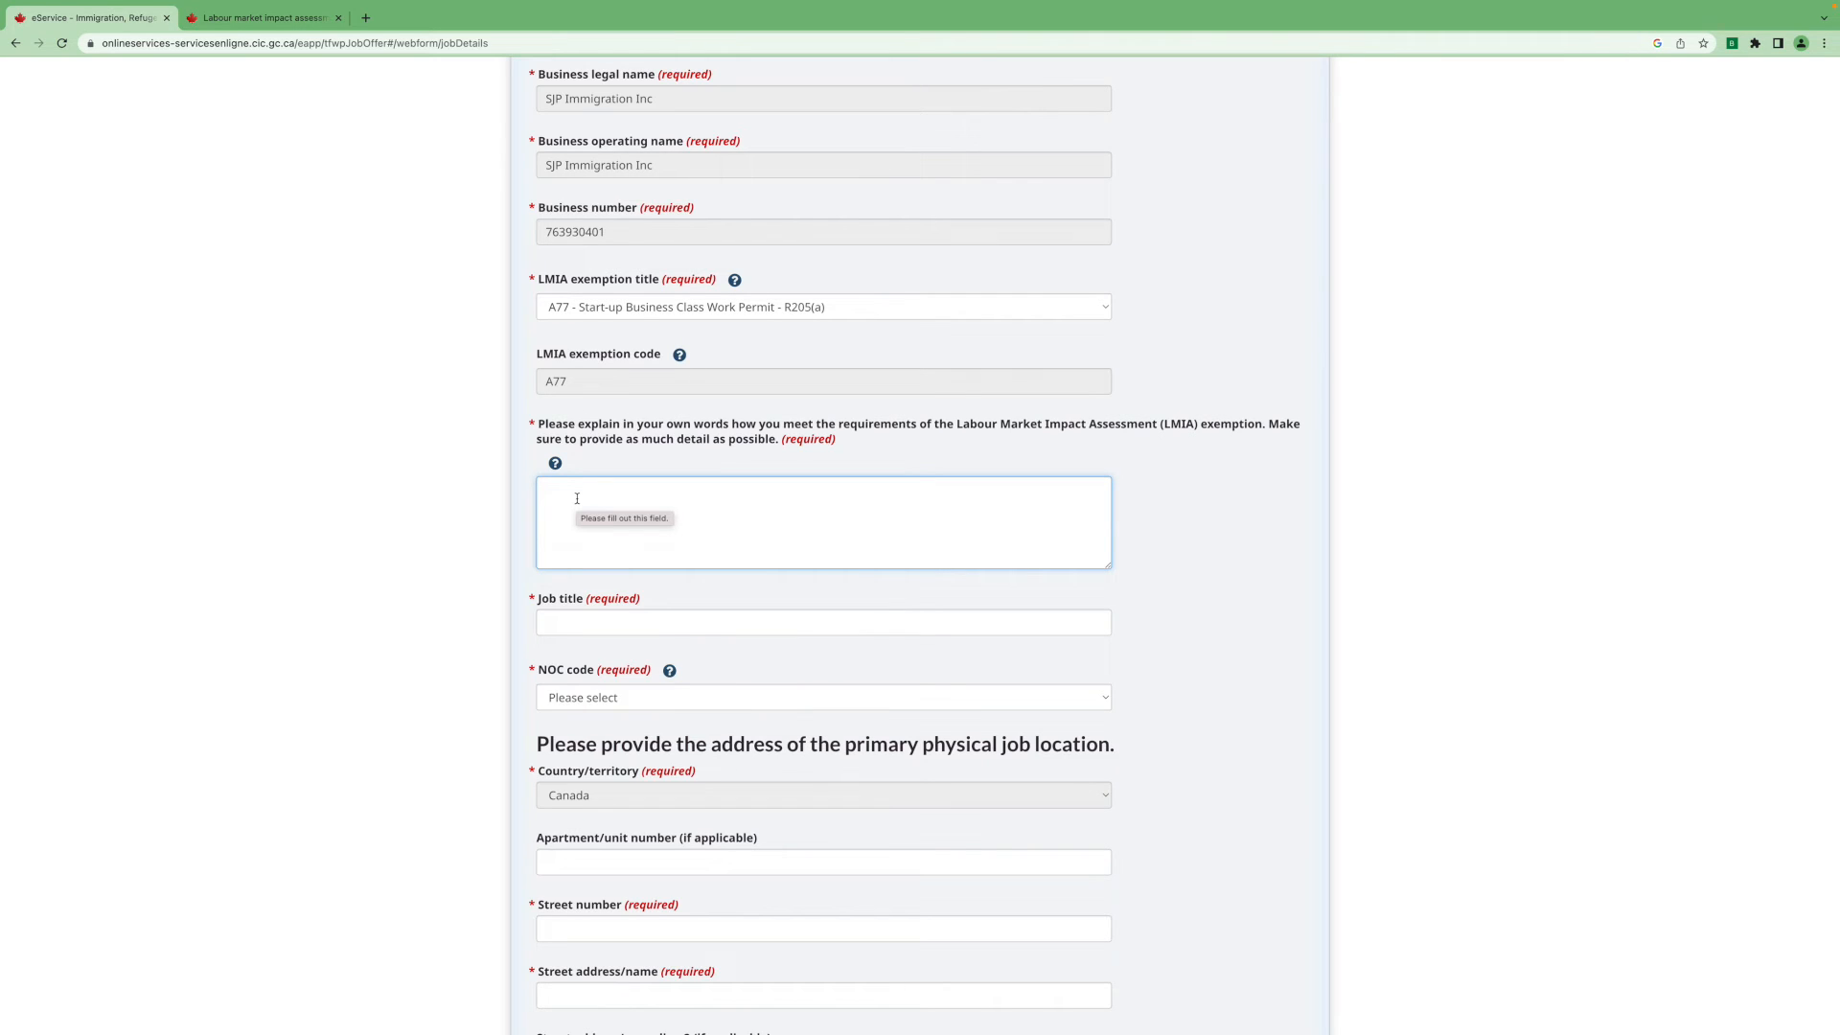
click(263, 17)
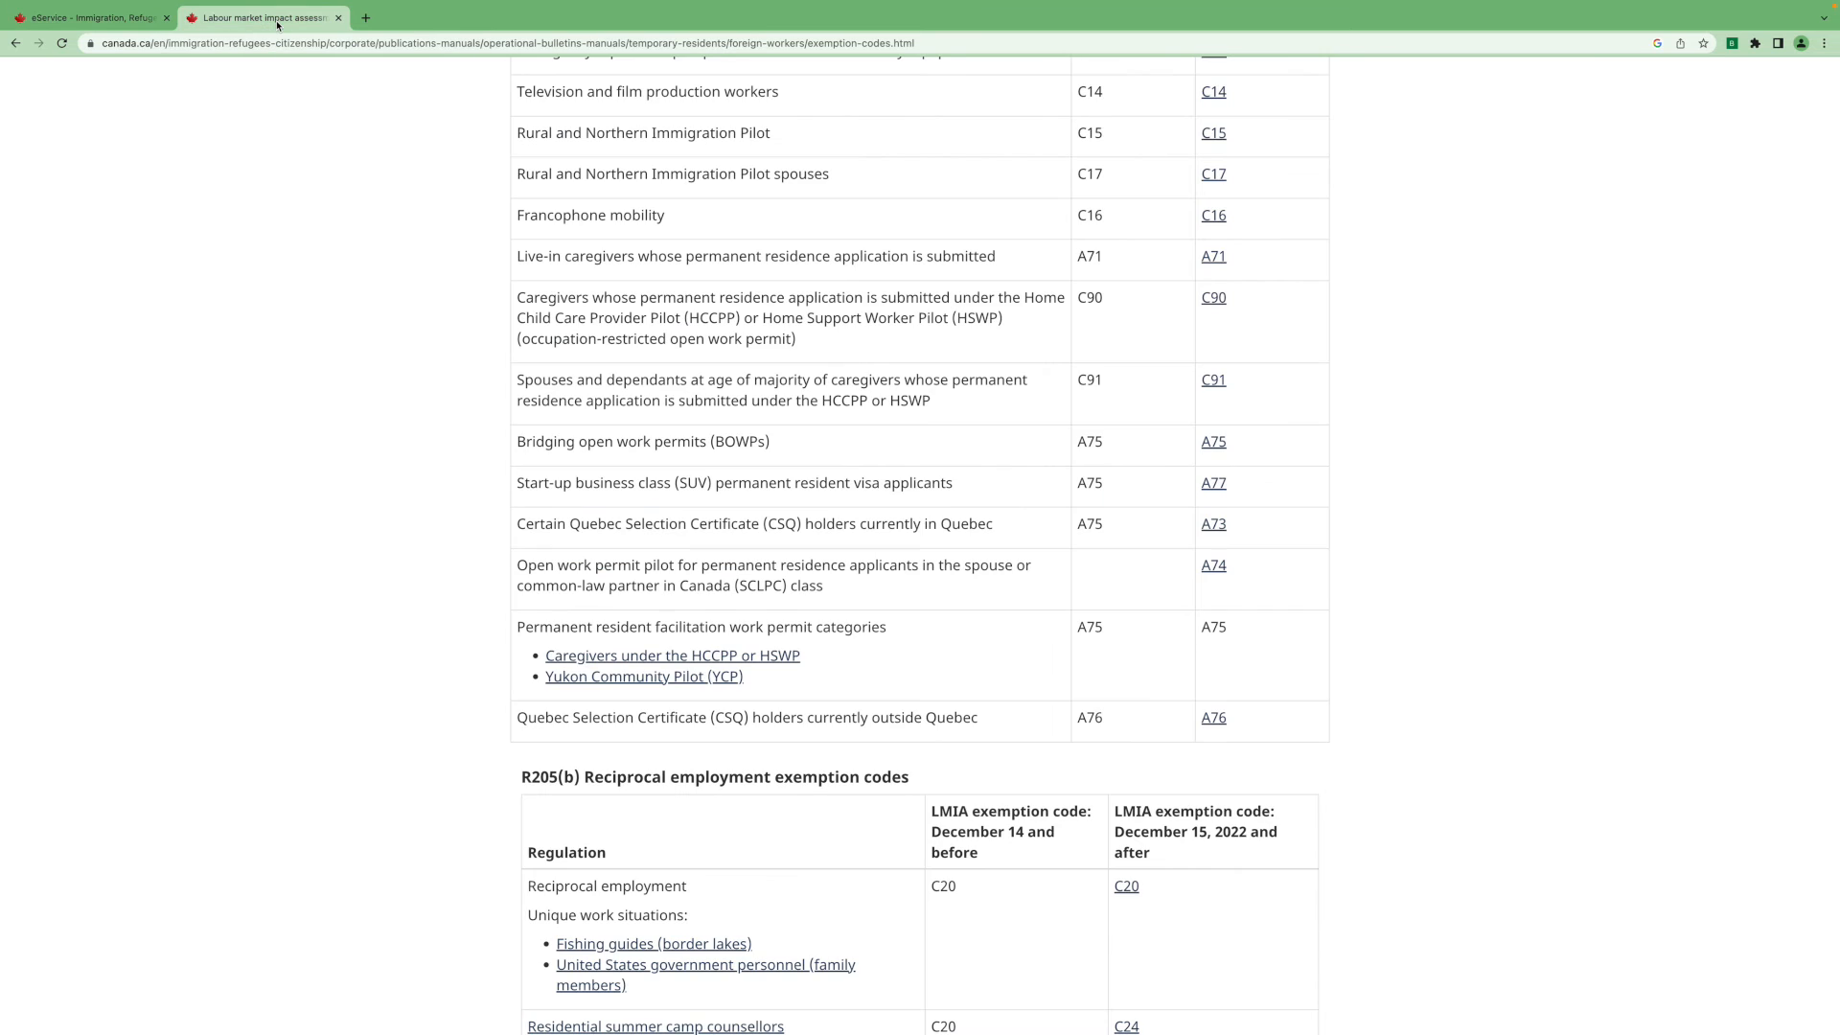
Read the C11 entrepreneurs and self-employed guidance page, then return to the exemption explanation box
scroll(1124, 707, up, 7)
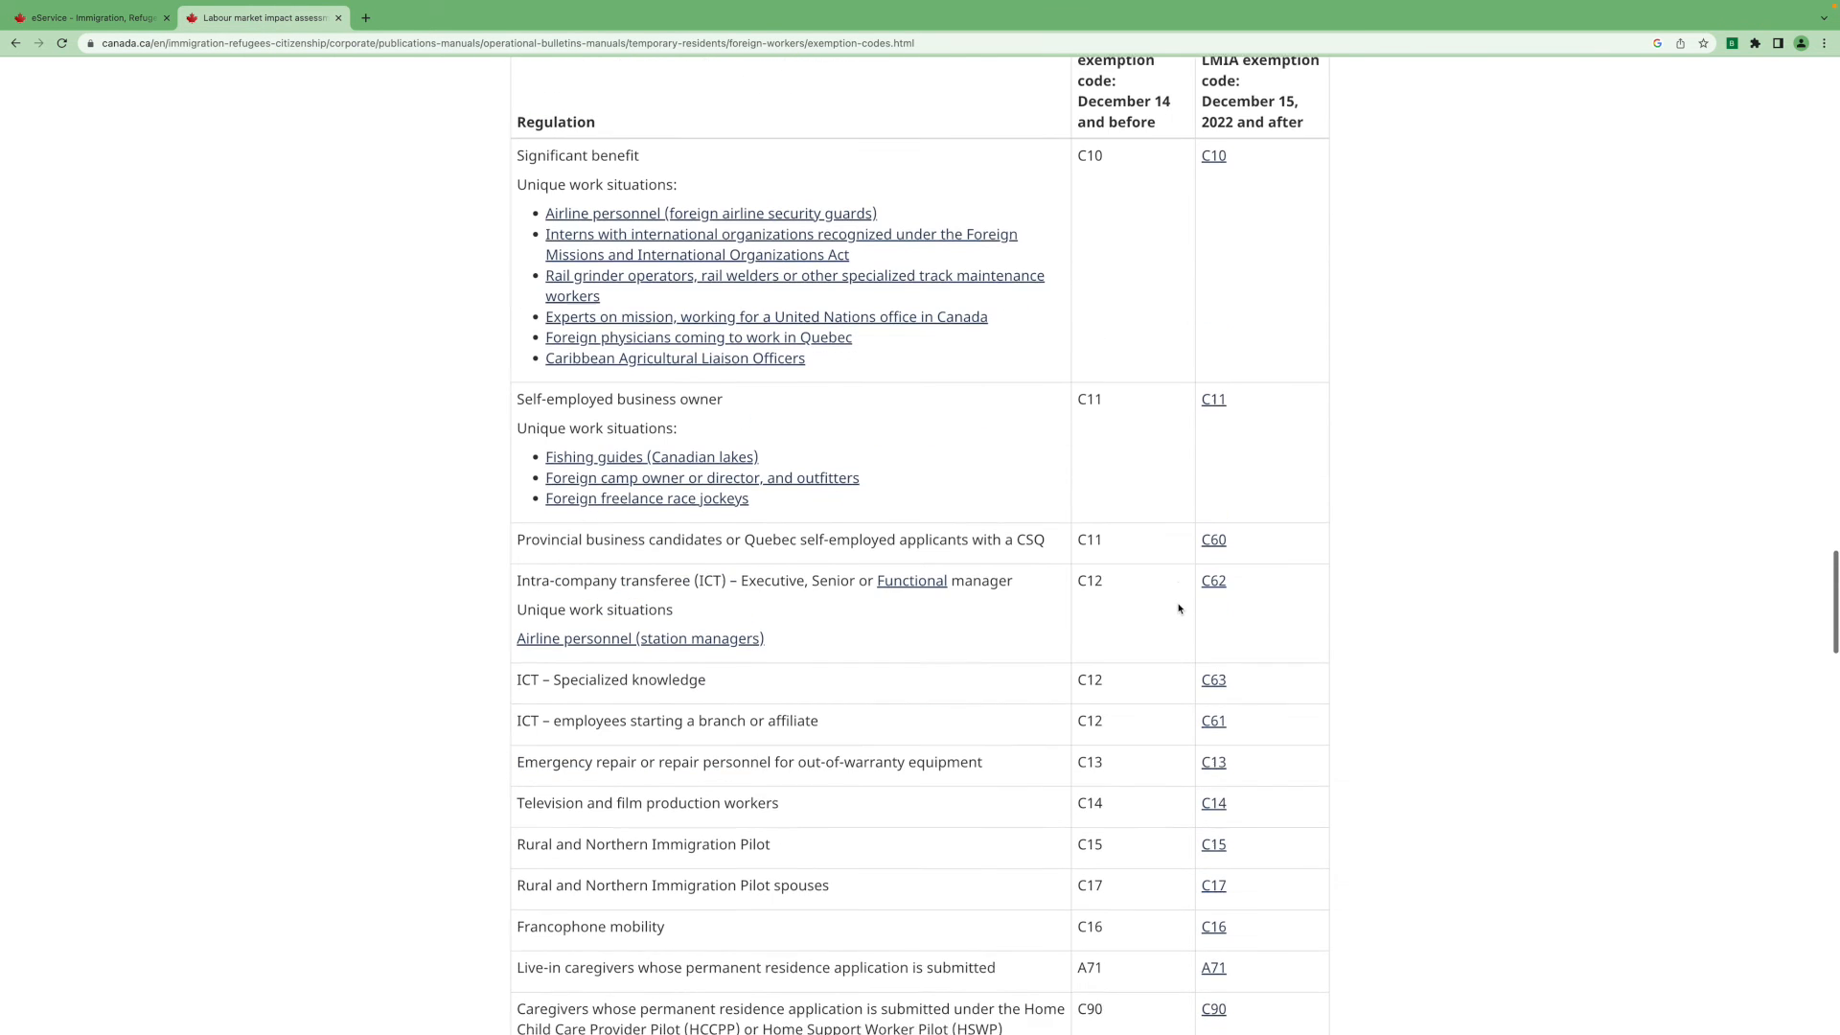
click(1214, 385)
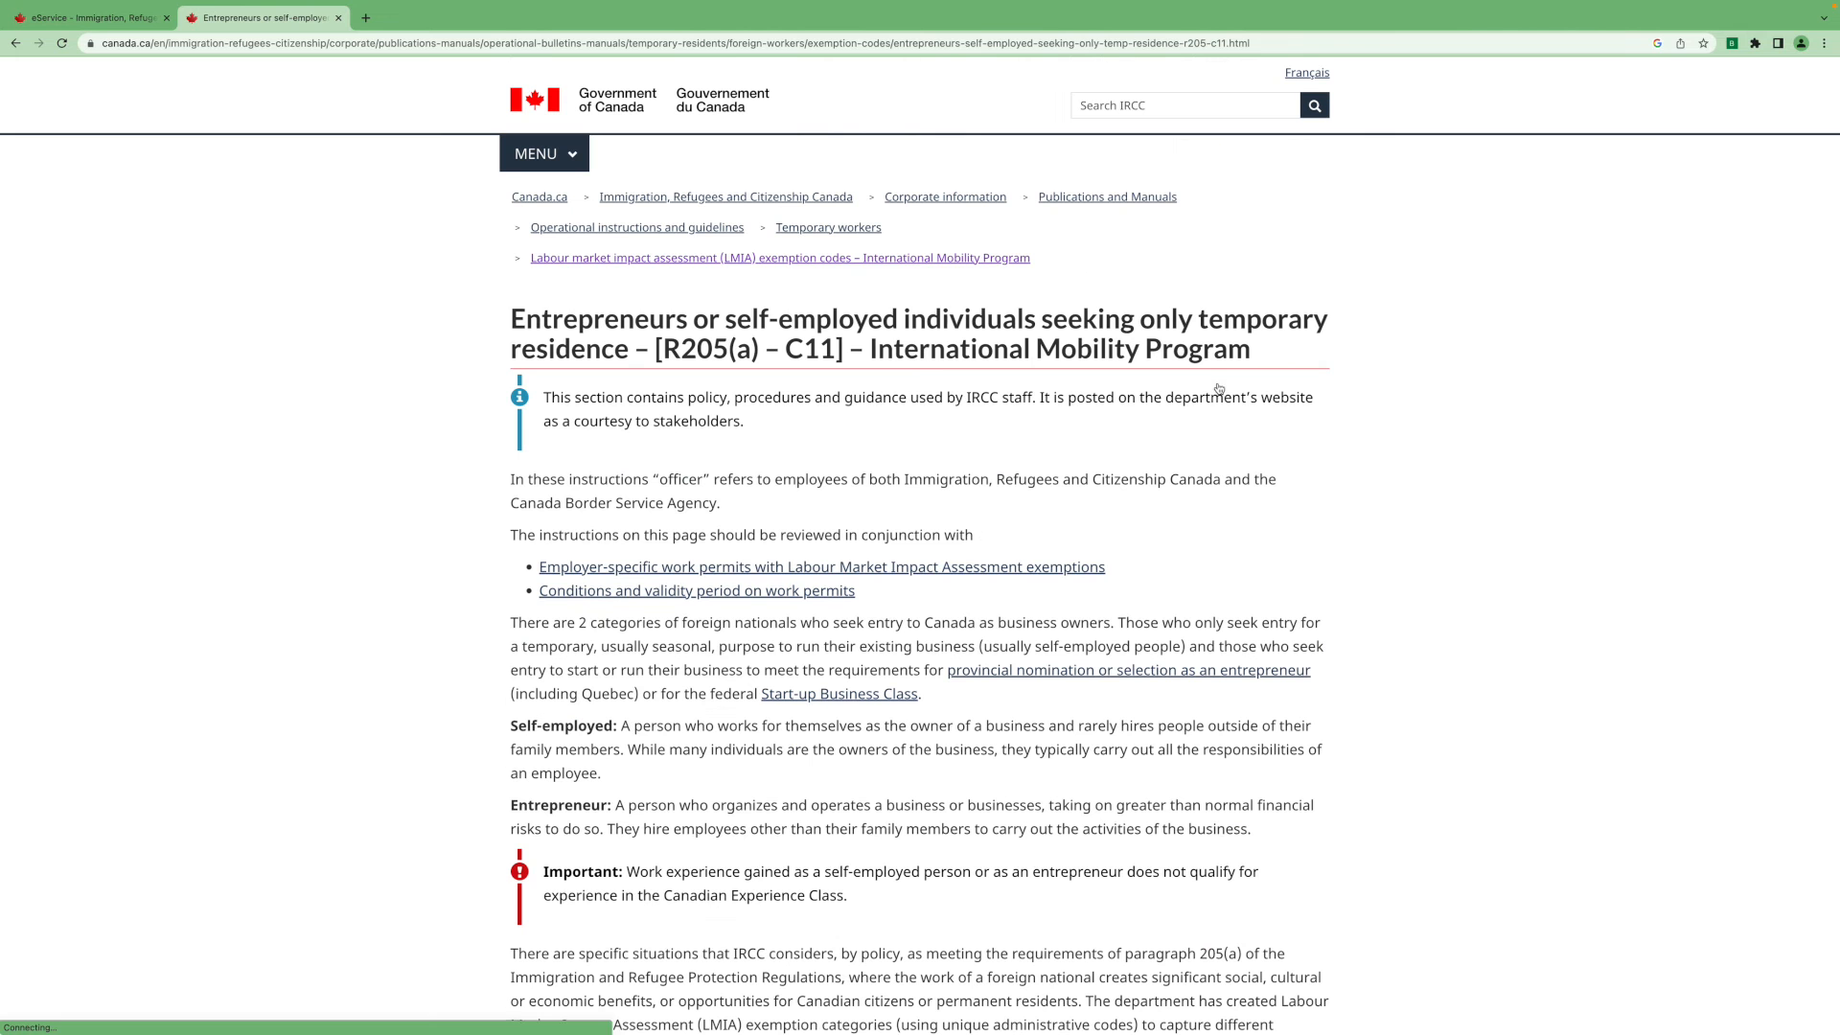
scroll(1281, 433, down, 20)
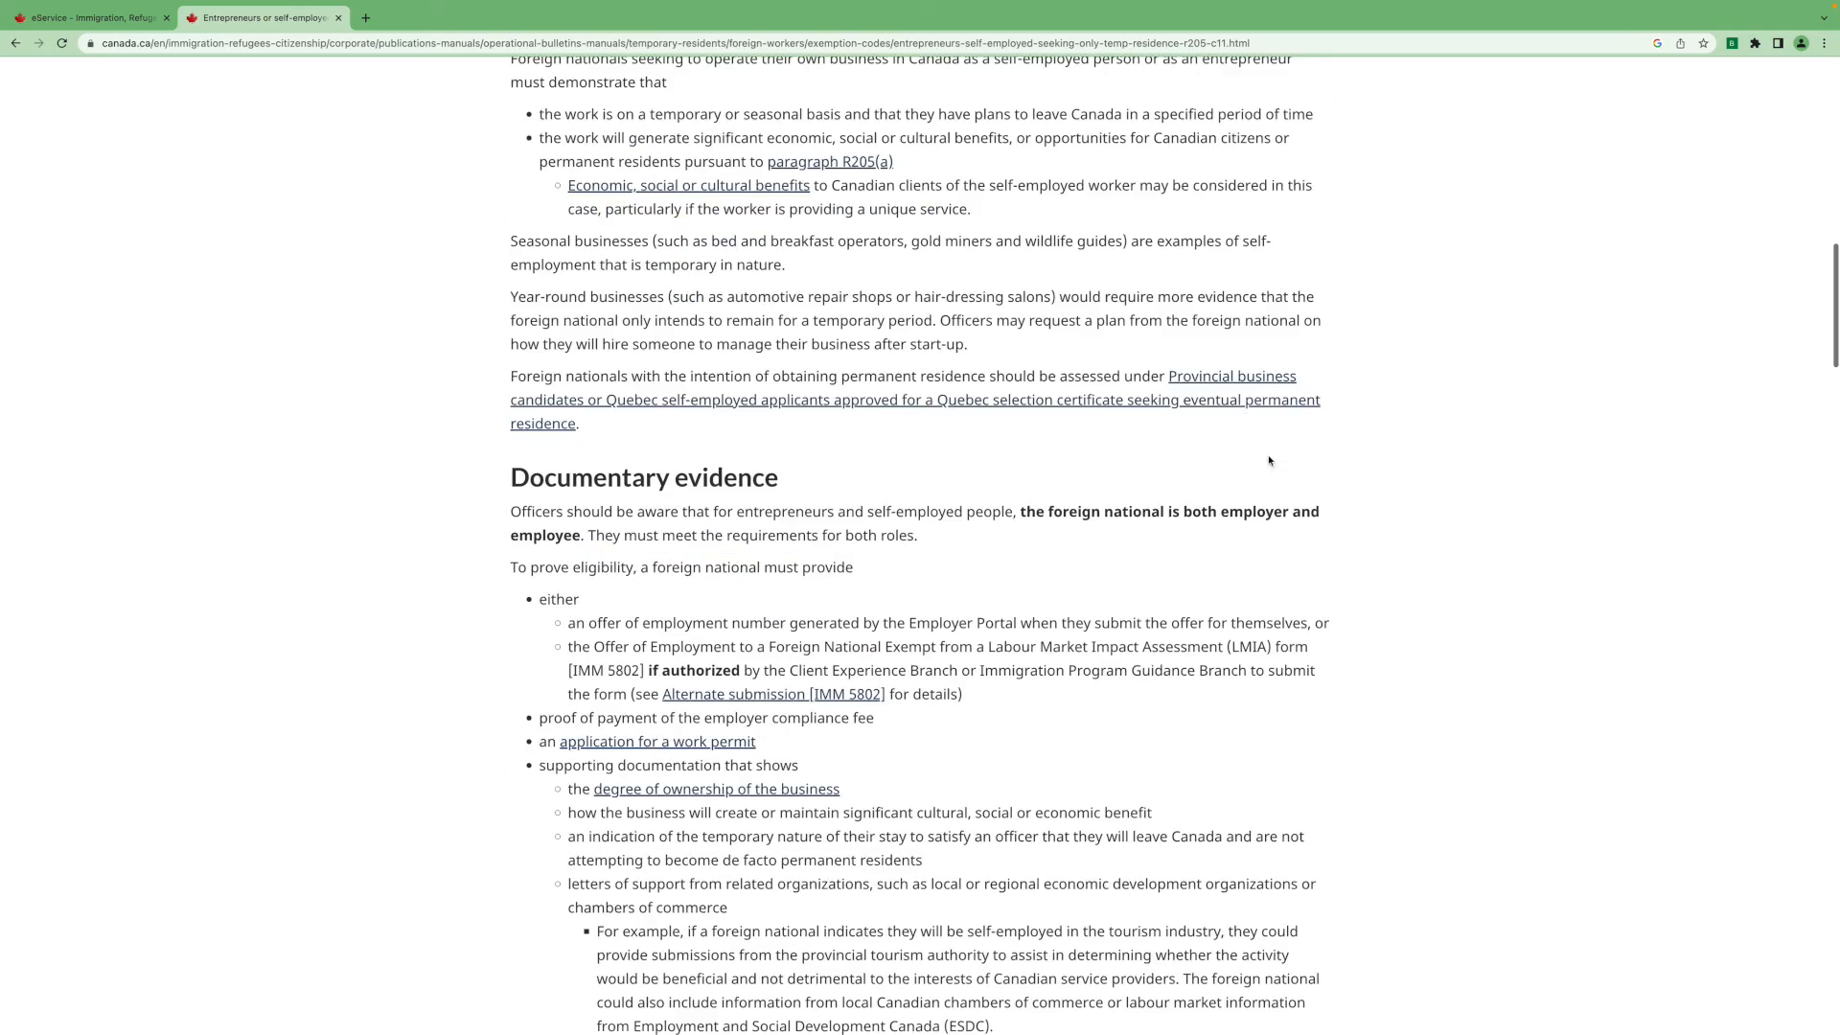
scroll(1236, 422, up, 5)
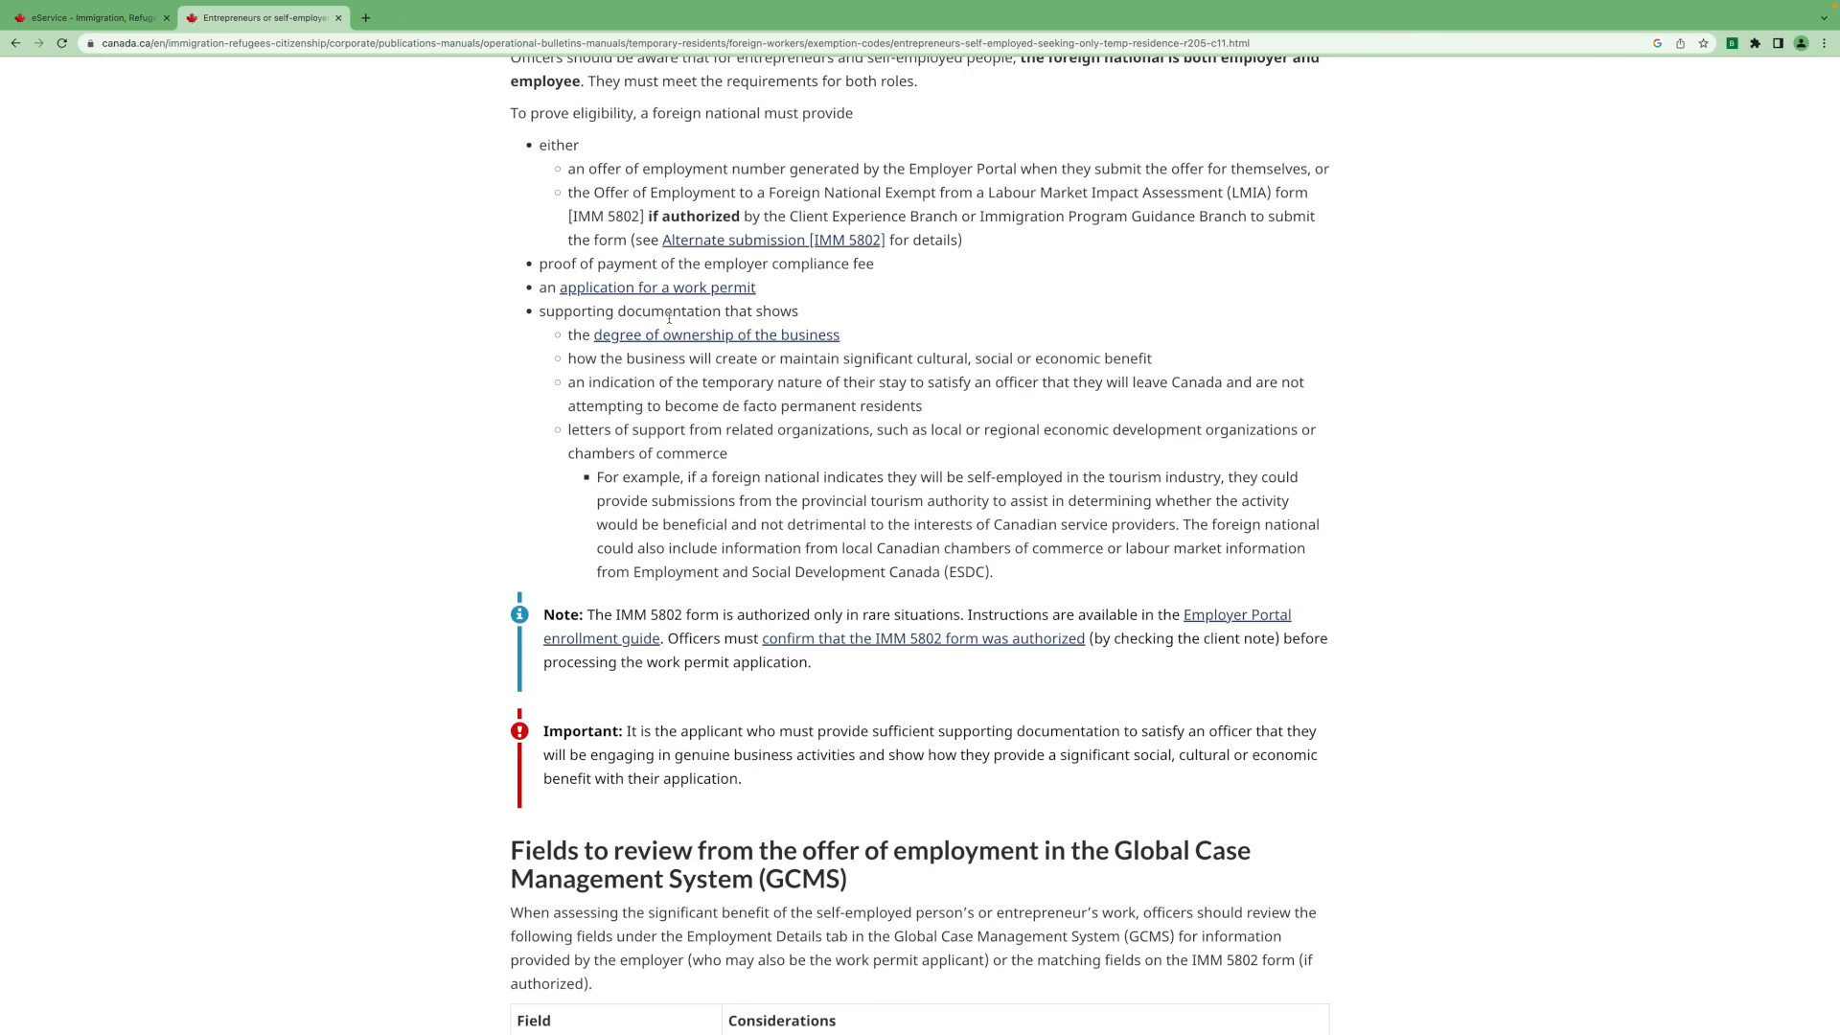
scroll(664, 312, down, 1)
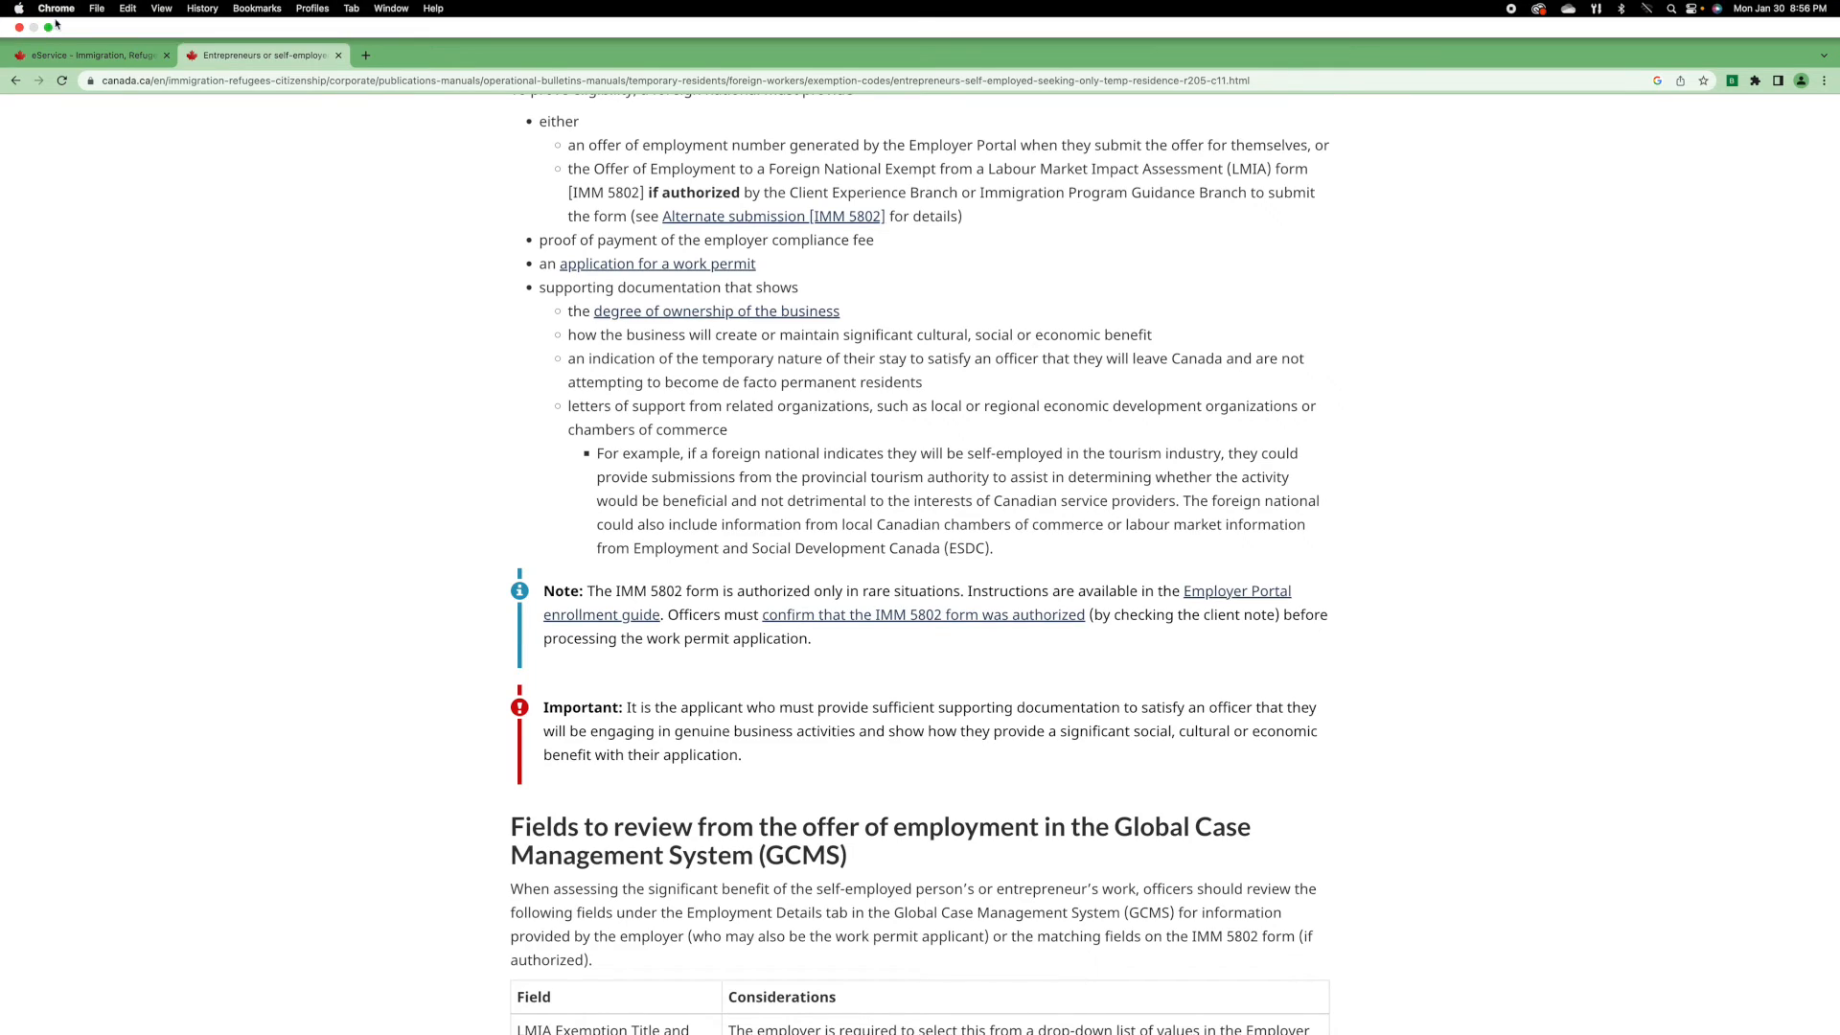
click(91, 55)
click(754, 515)
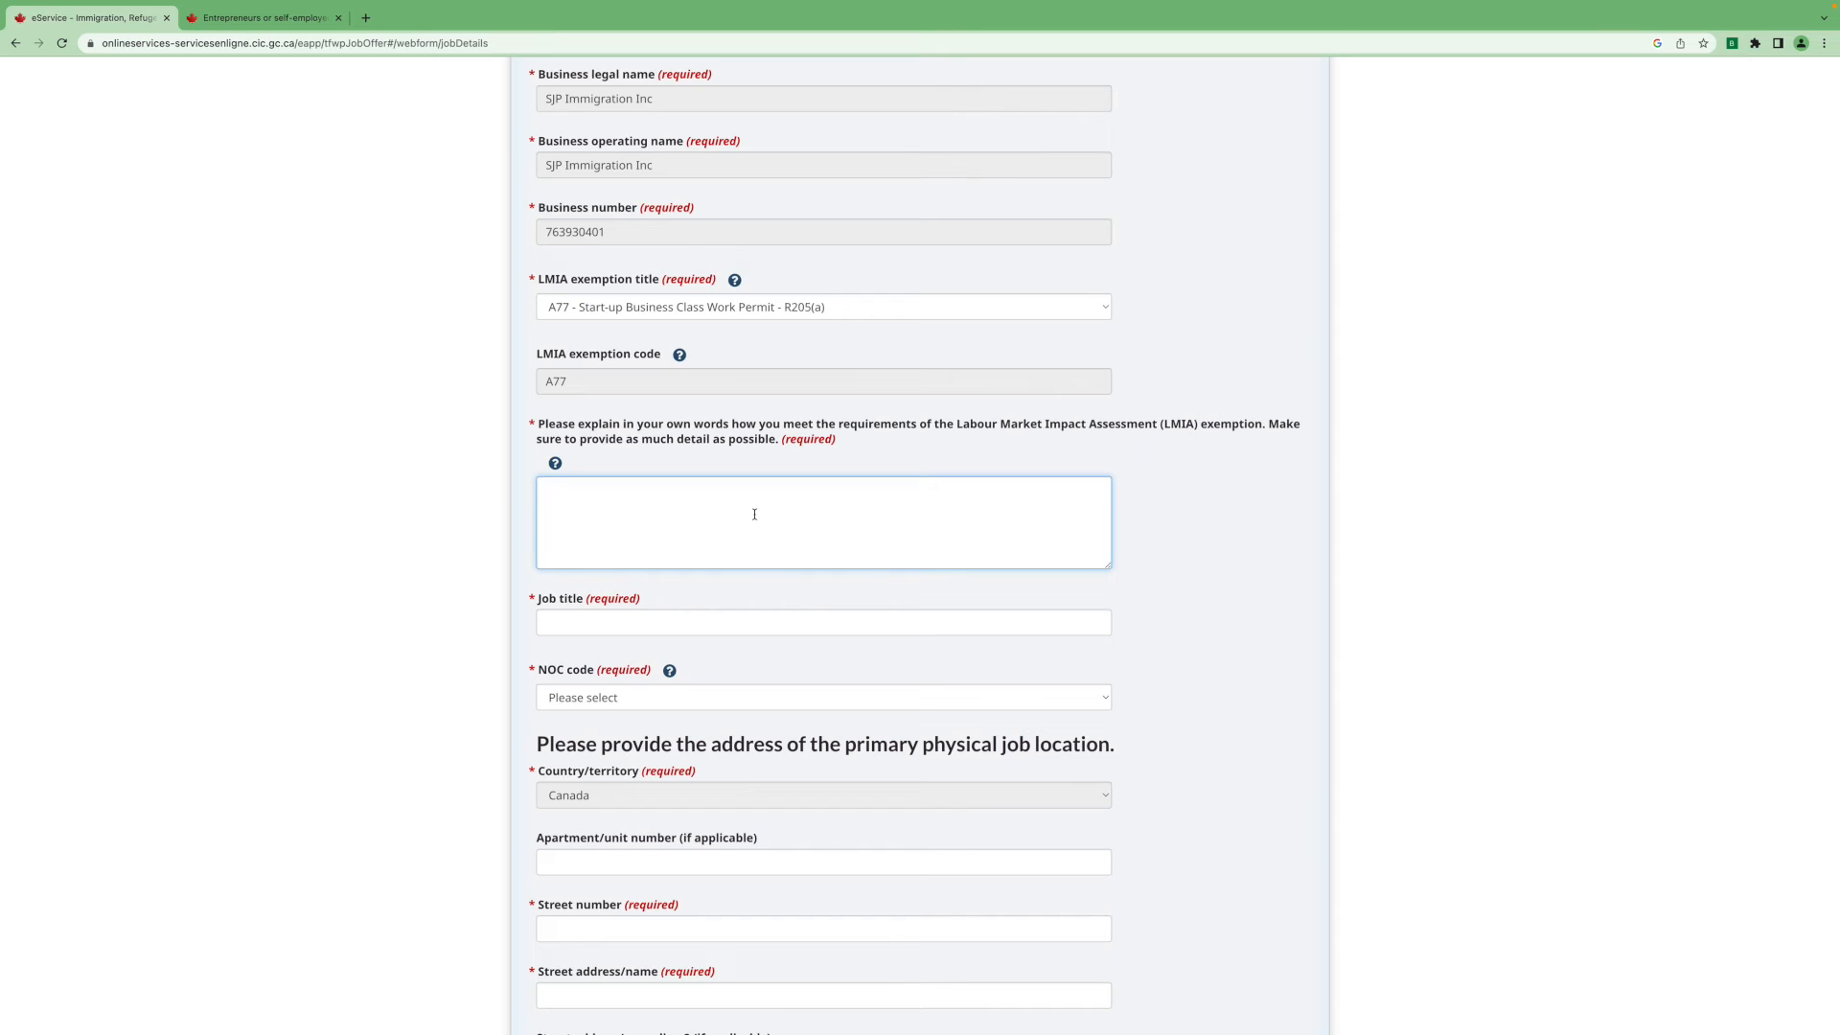
View the exemption explanation help, then select part of the explanation question text
click(555, 464)
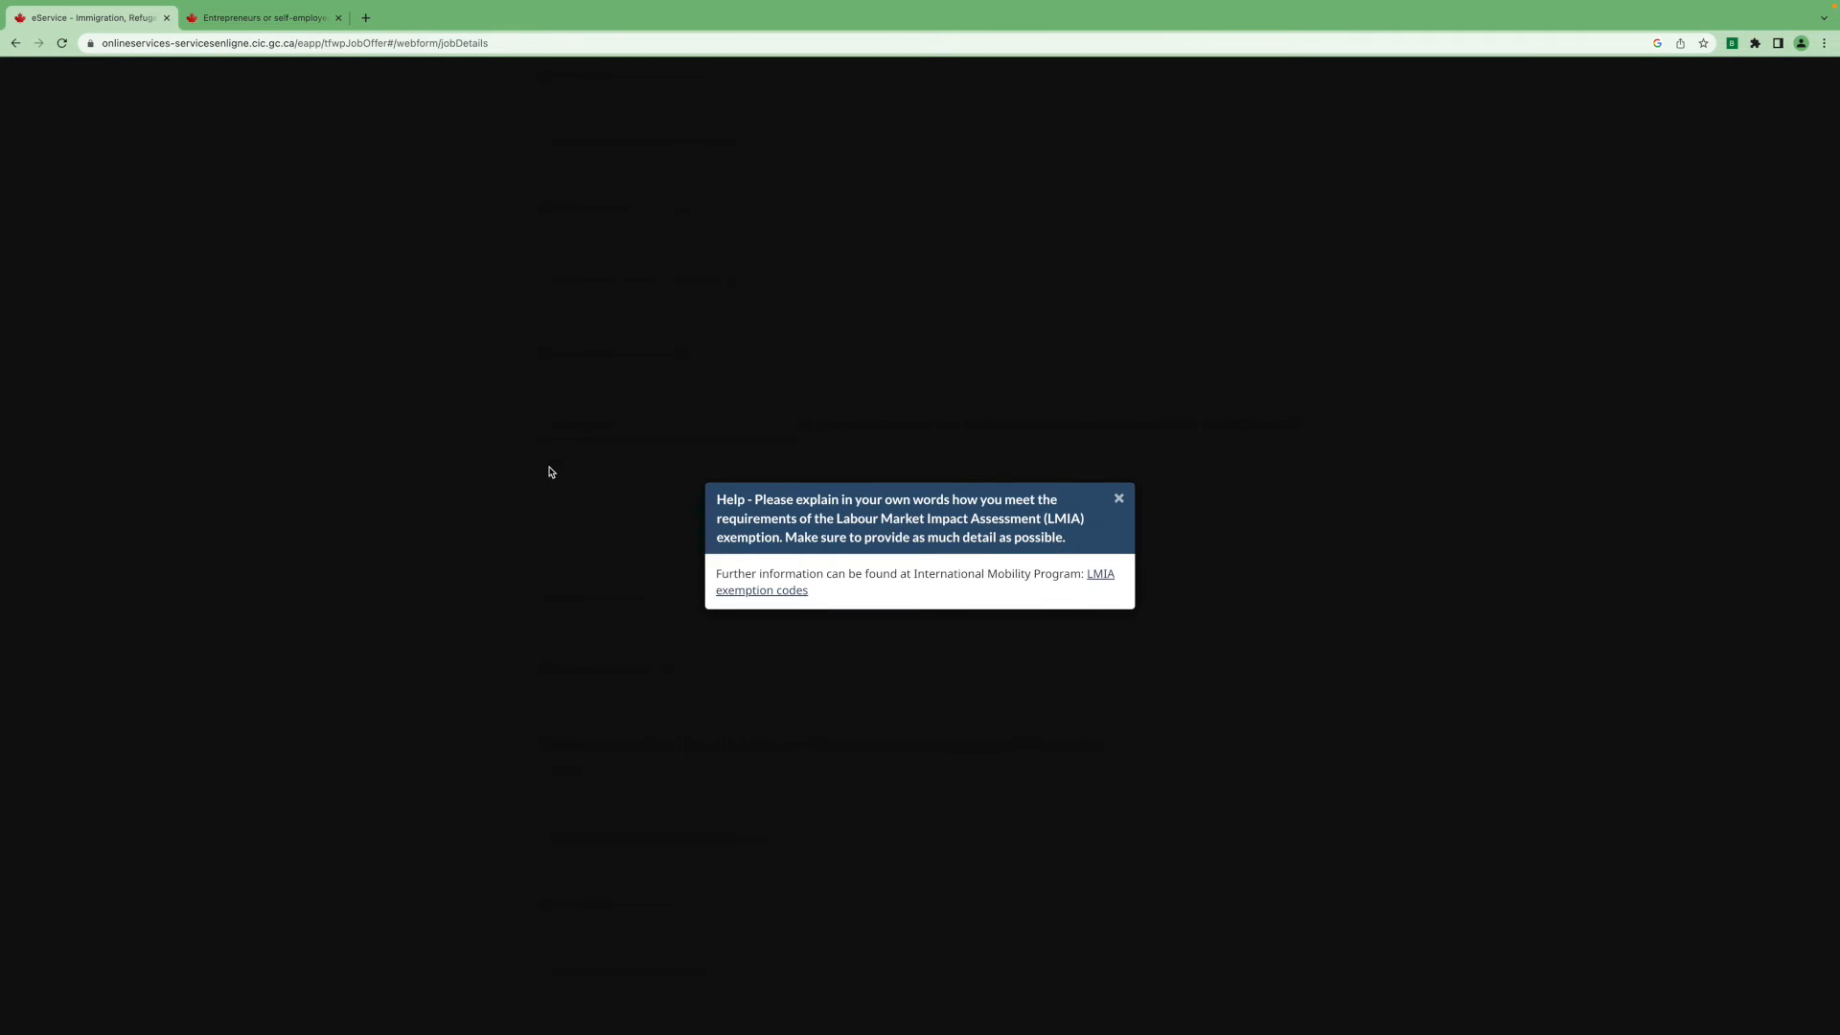
click(1118, 498)
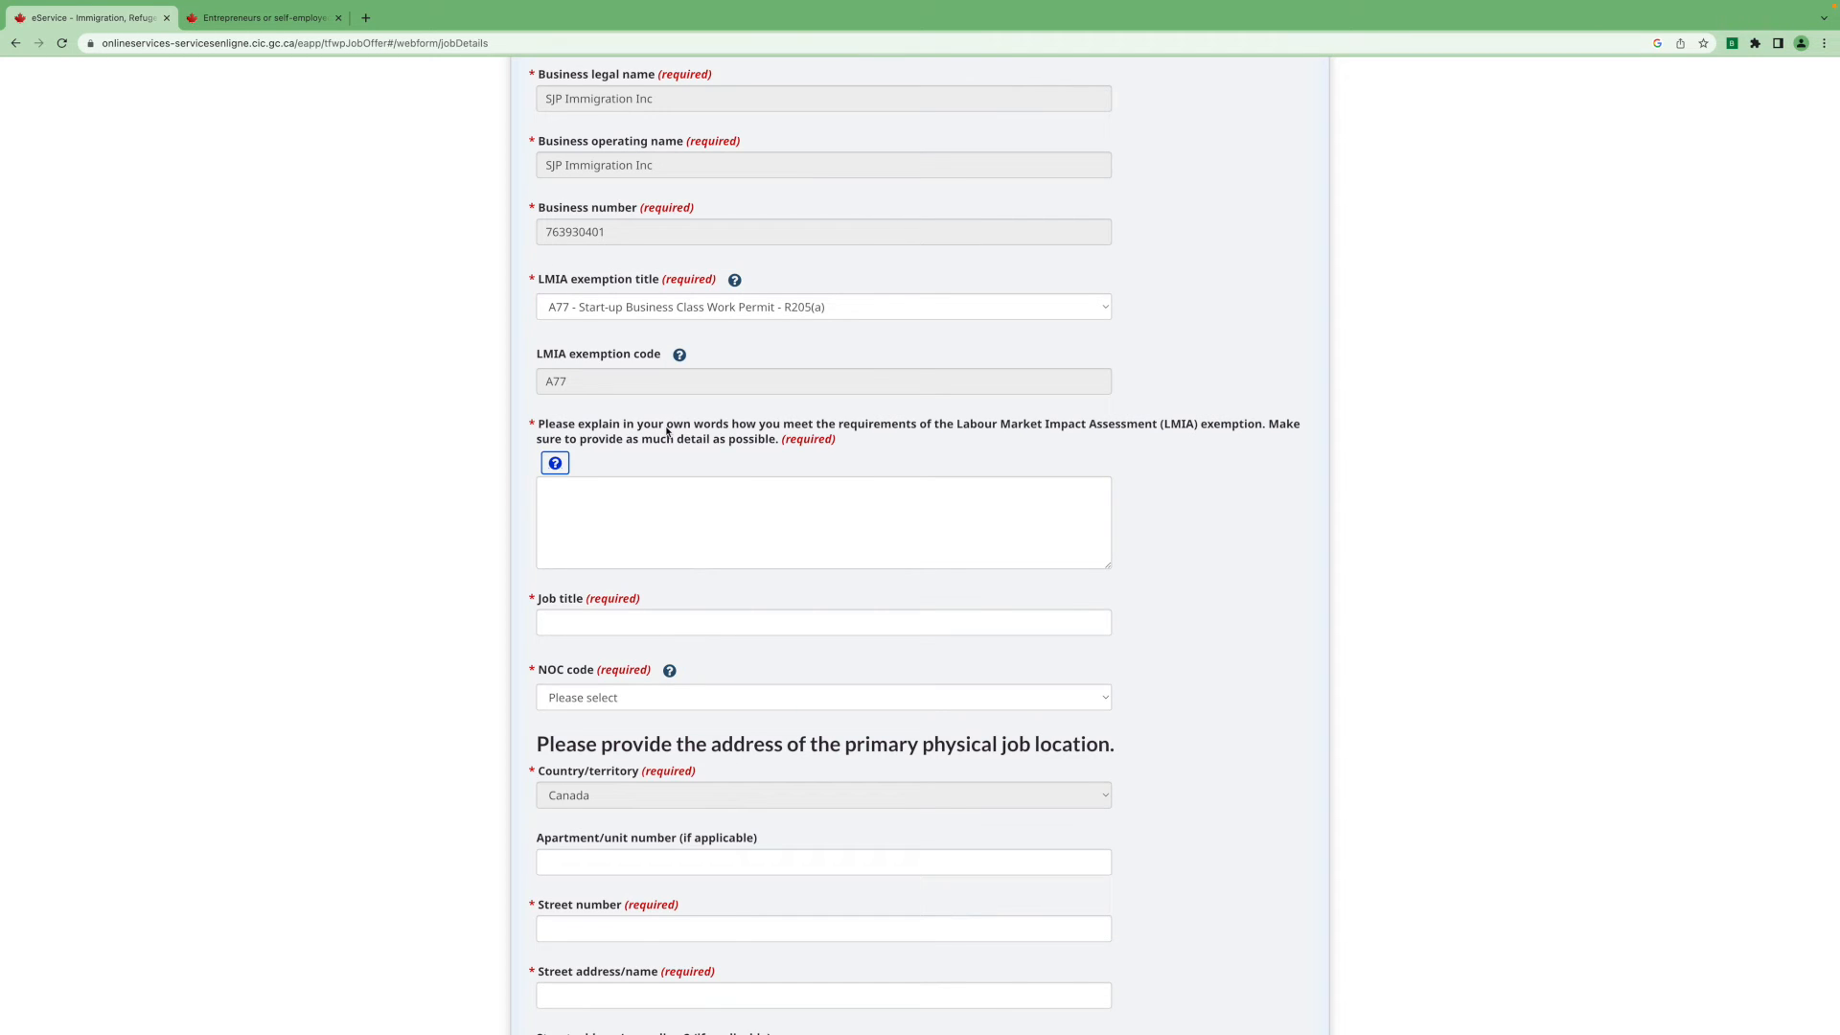
click(805, 485)
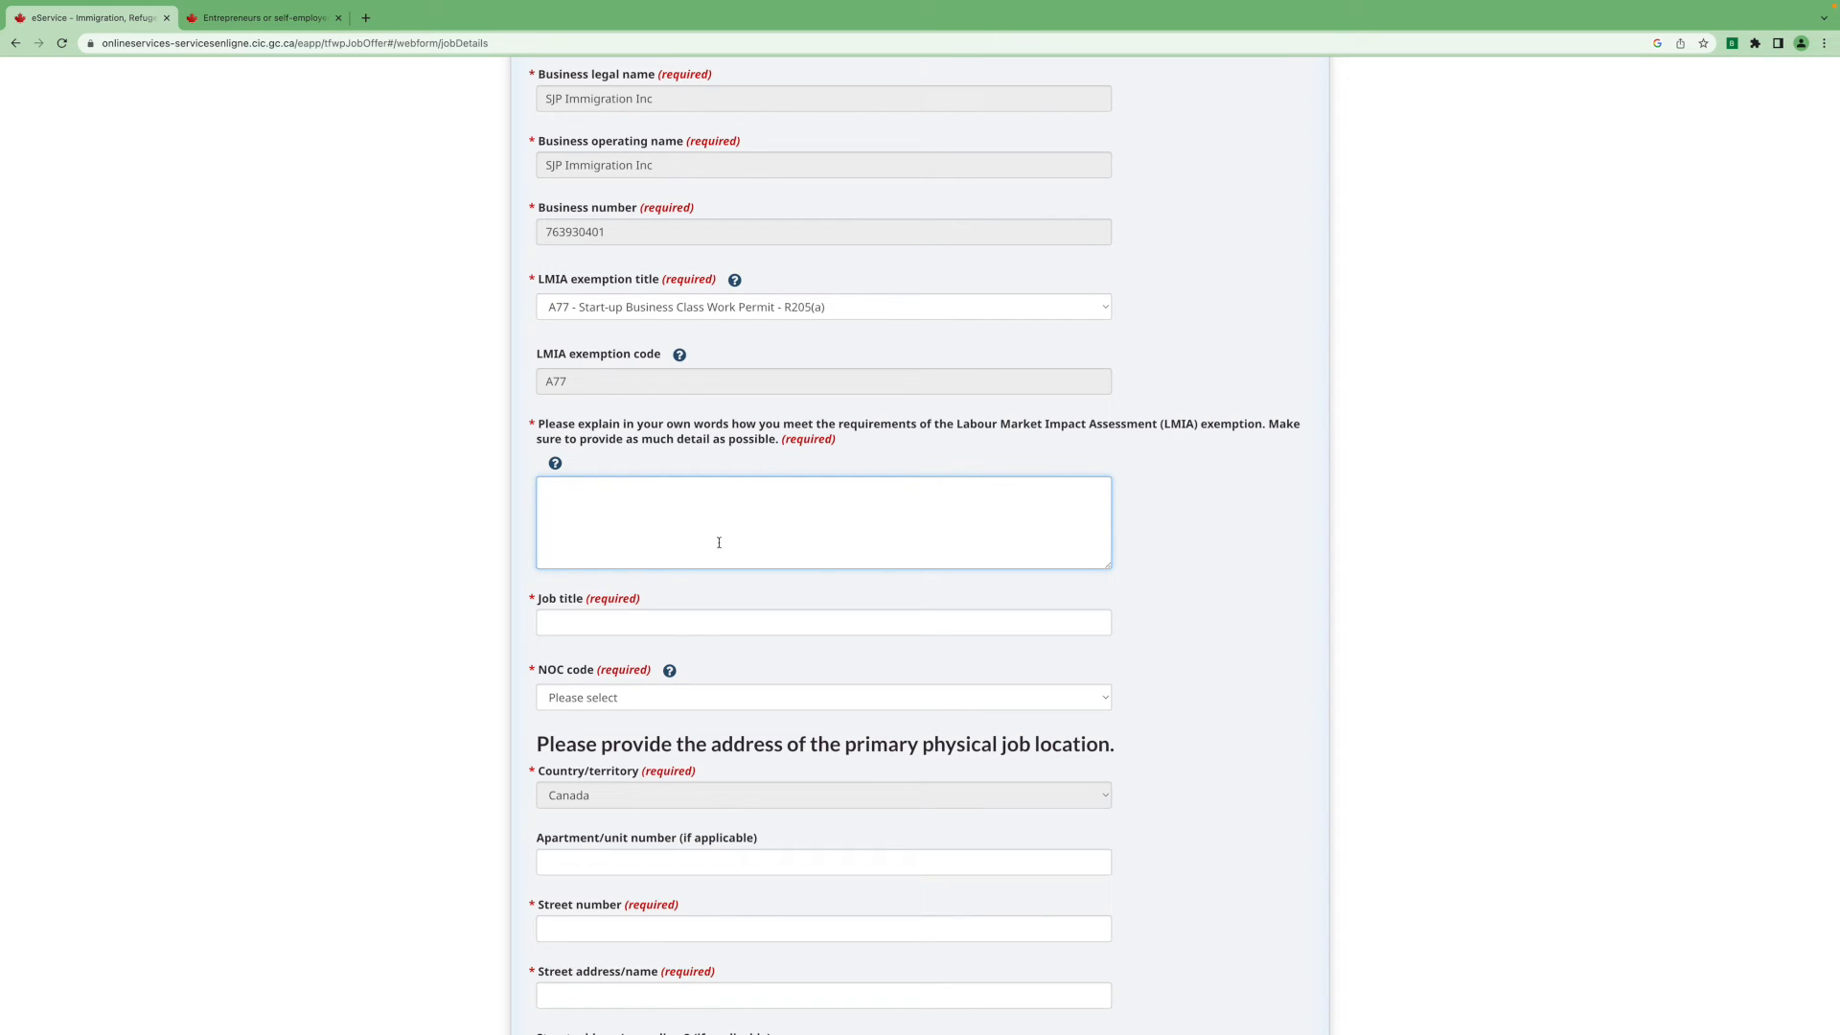
drag(541, 427, 704, 431)
click(714, 430)
scroll(749, 431, down, 3)
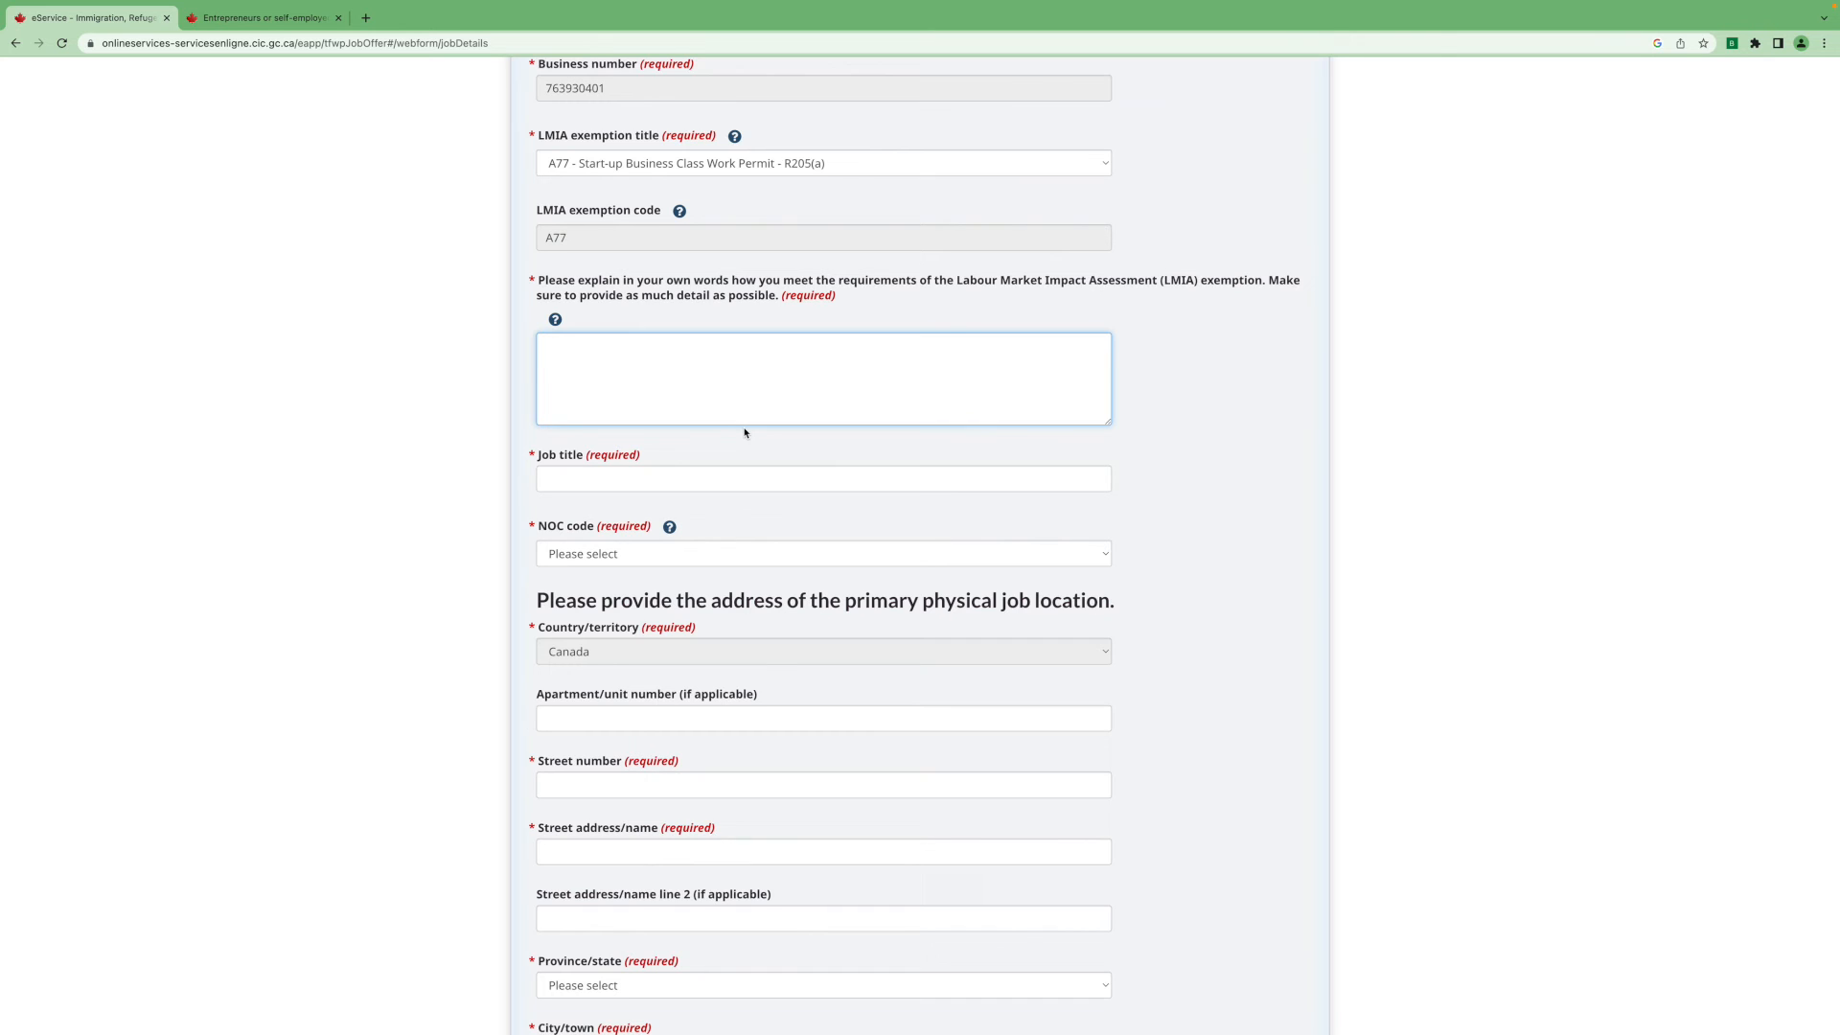
scroll(746, 433, down, 1)
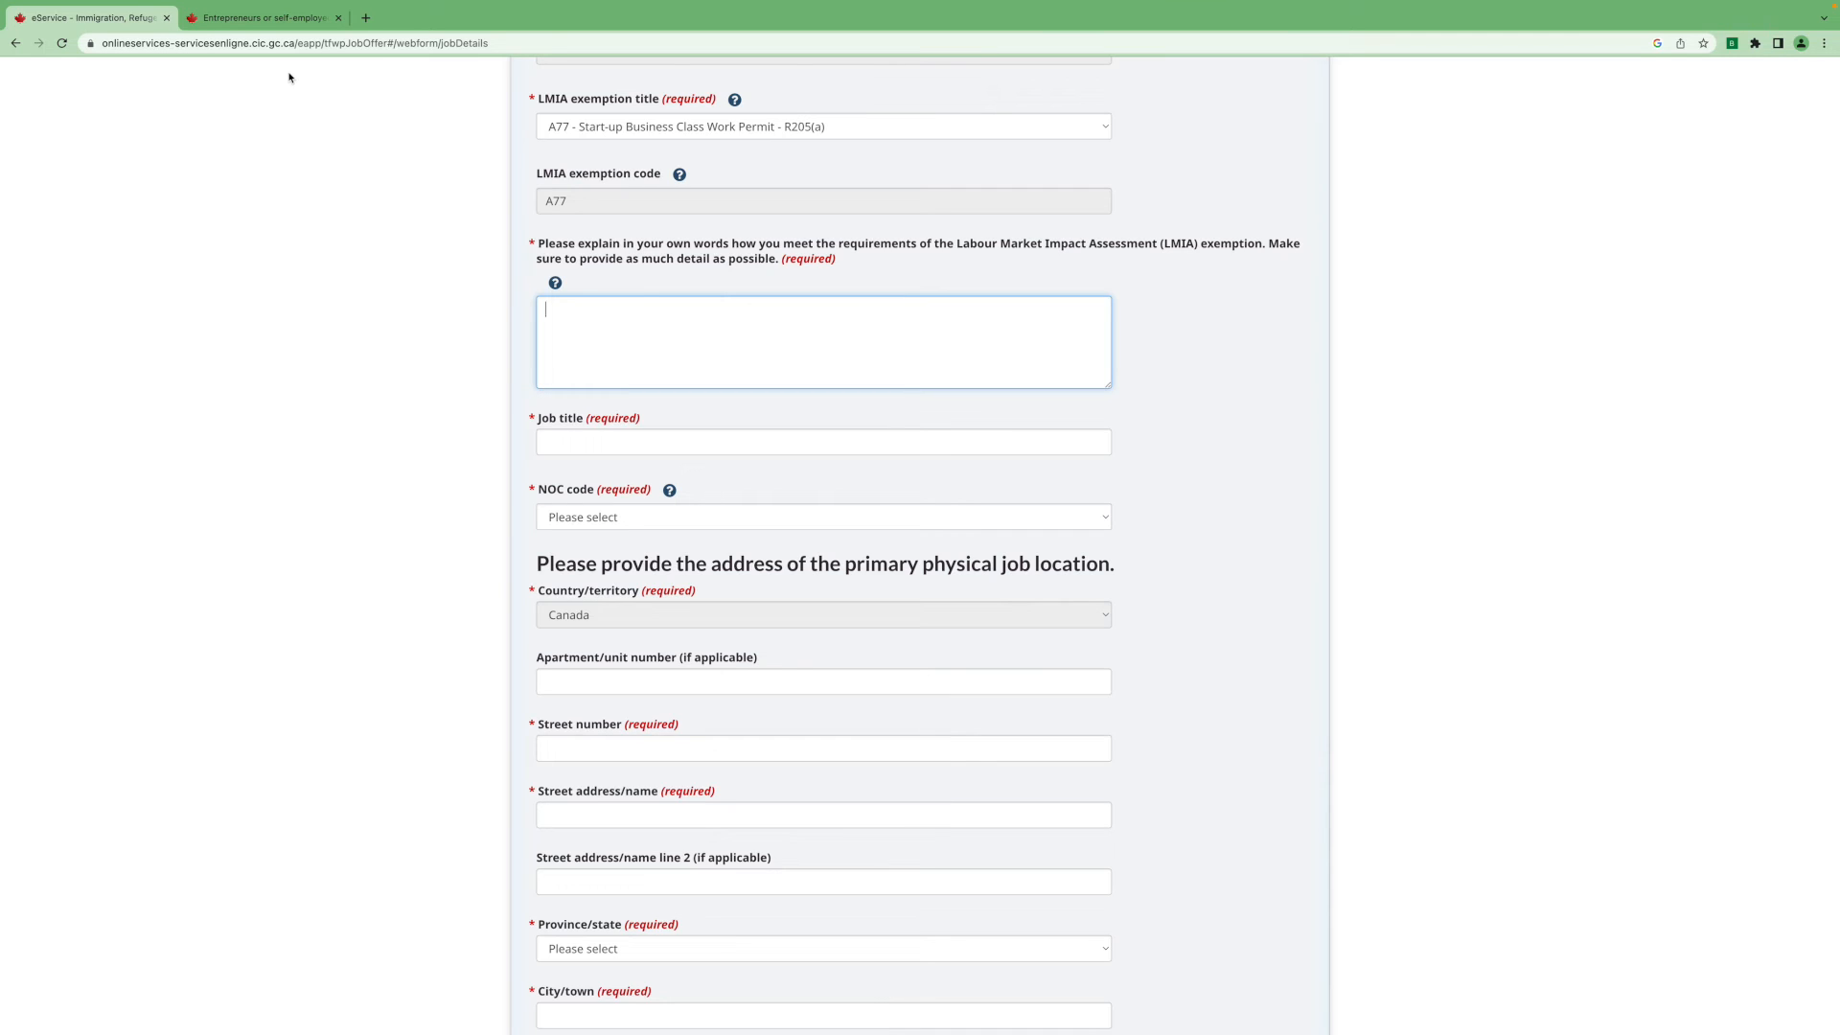
click(671, 441)
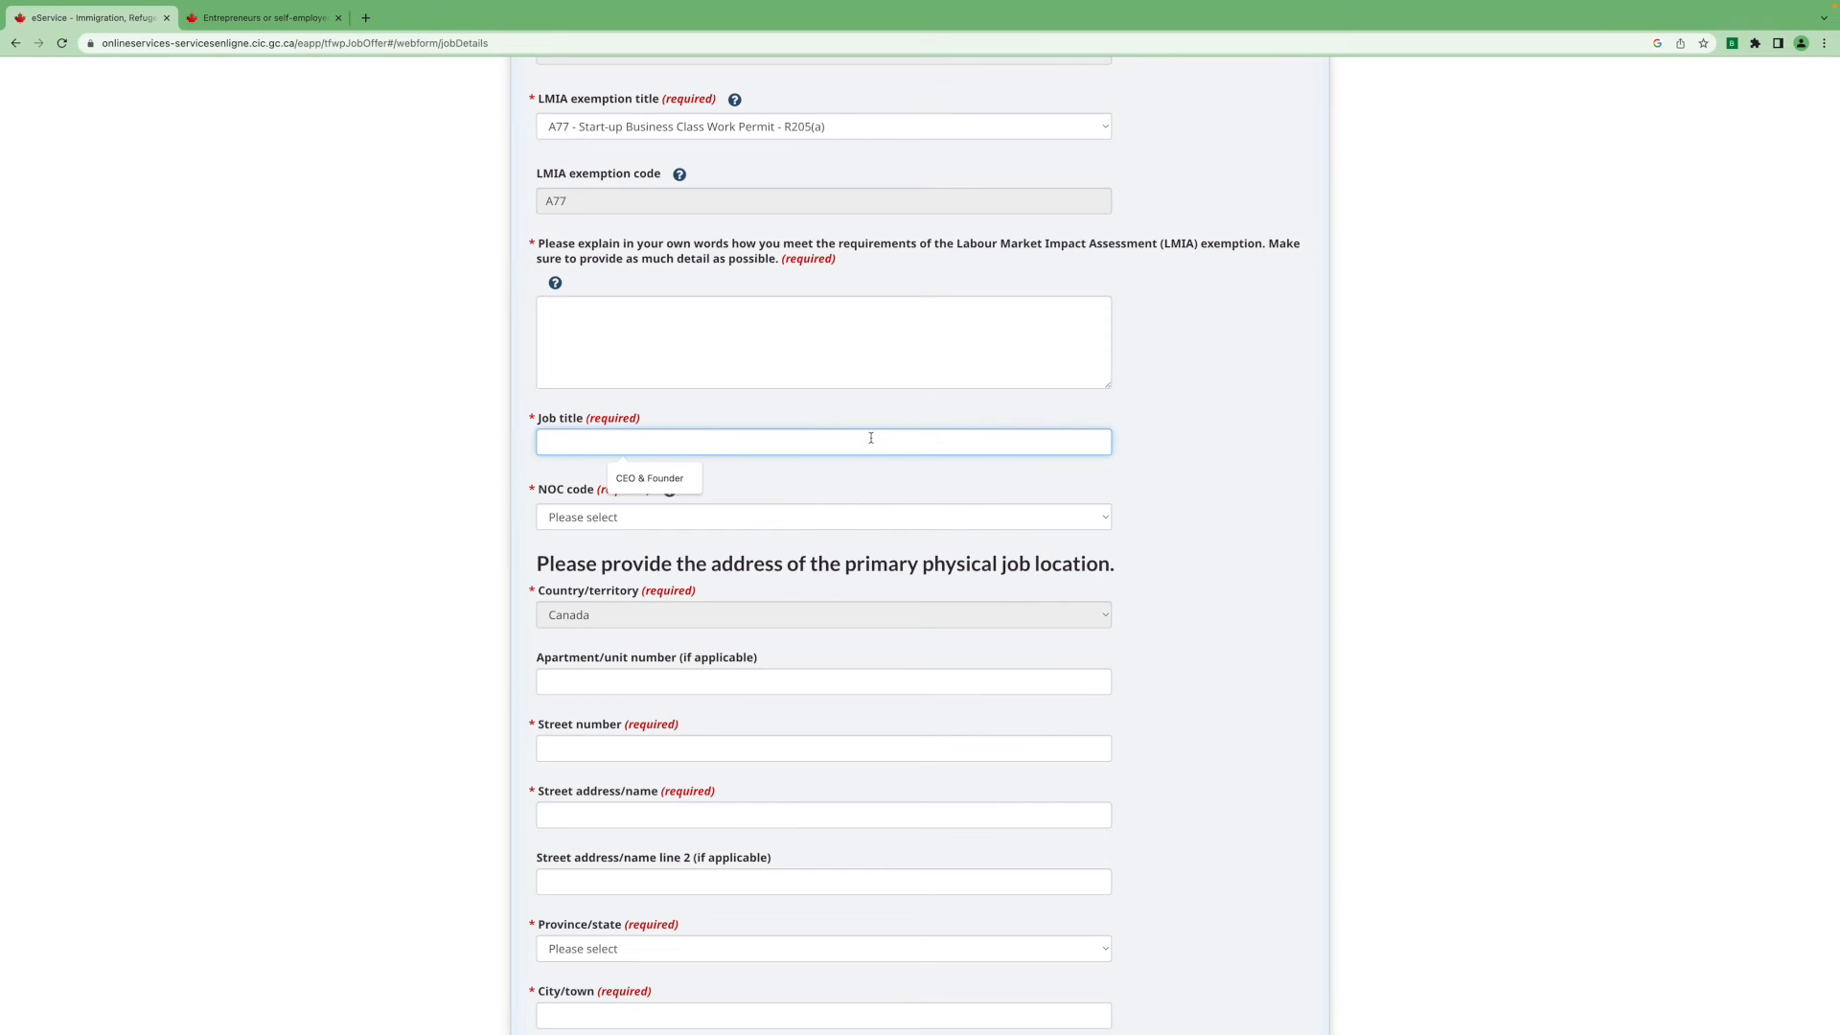
click(1045, 428)
click(912, 433)
click(878, 517)
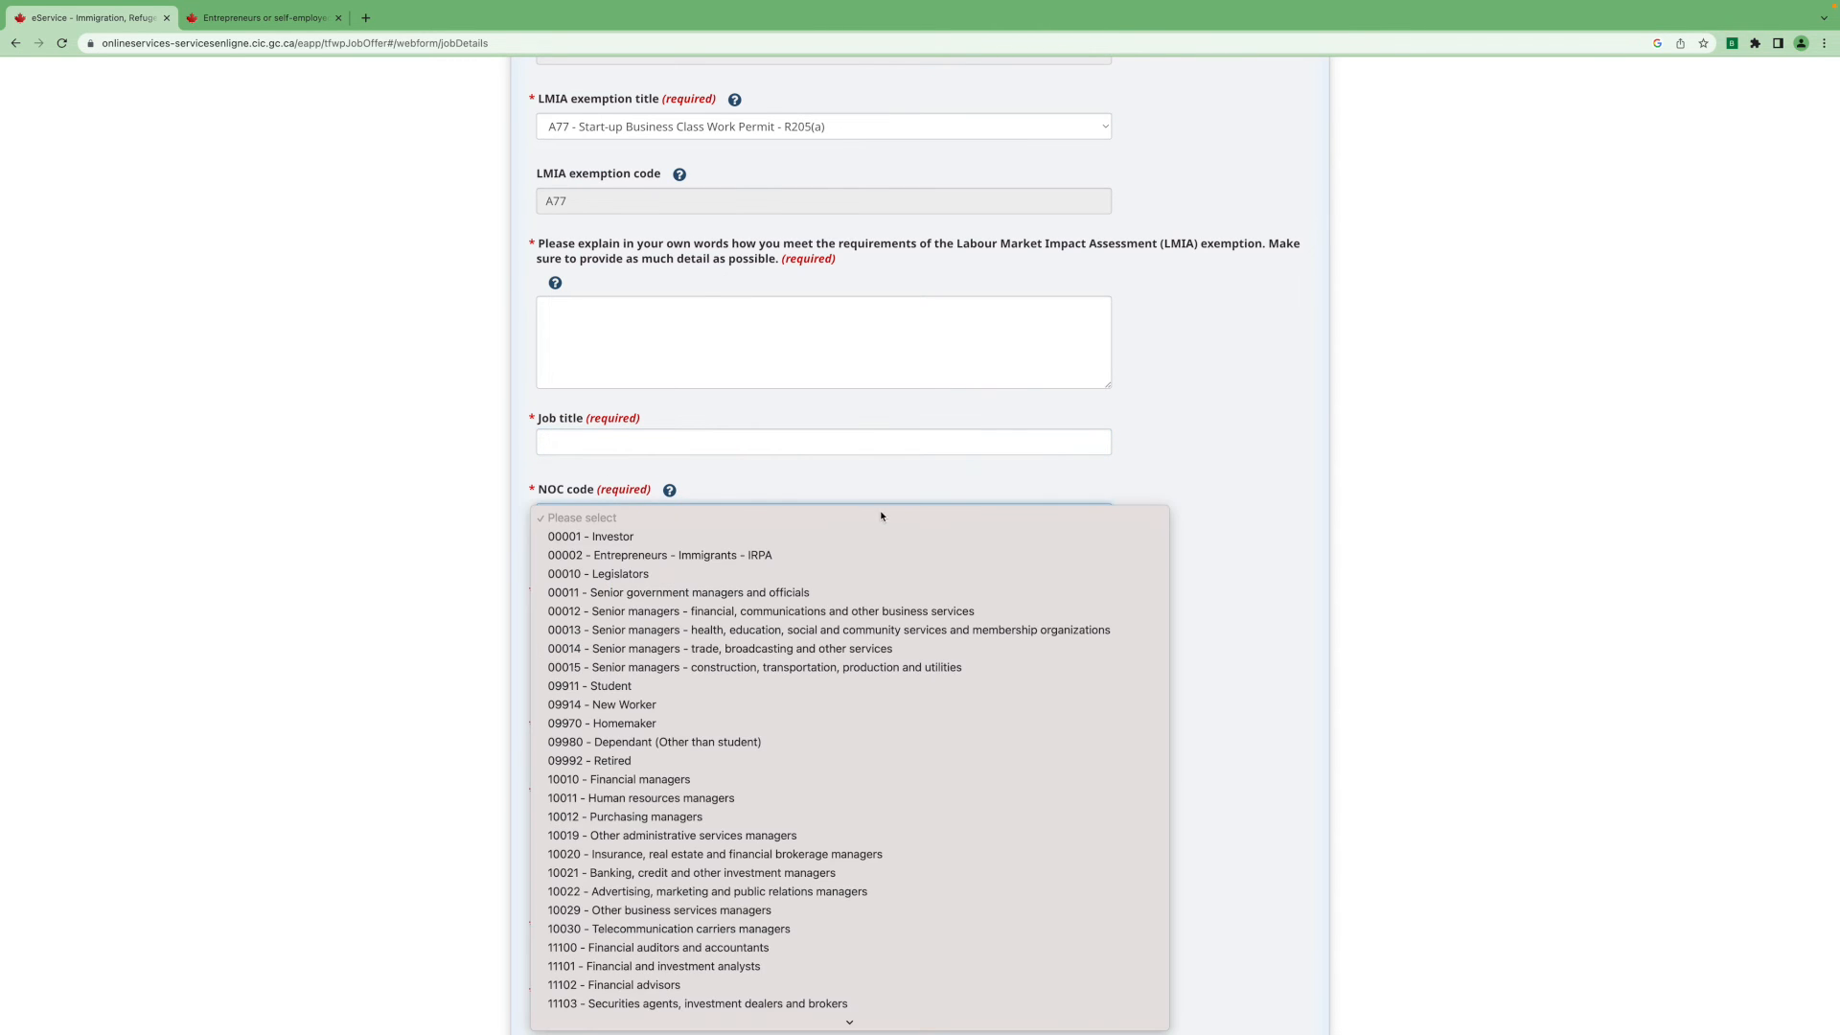
scroll(921, 599, down, 15)
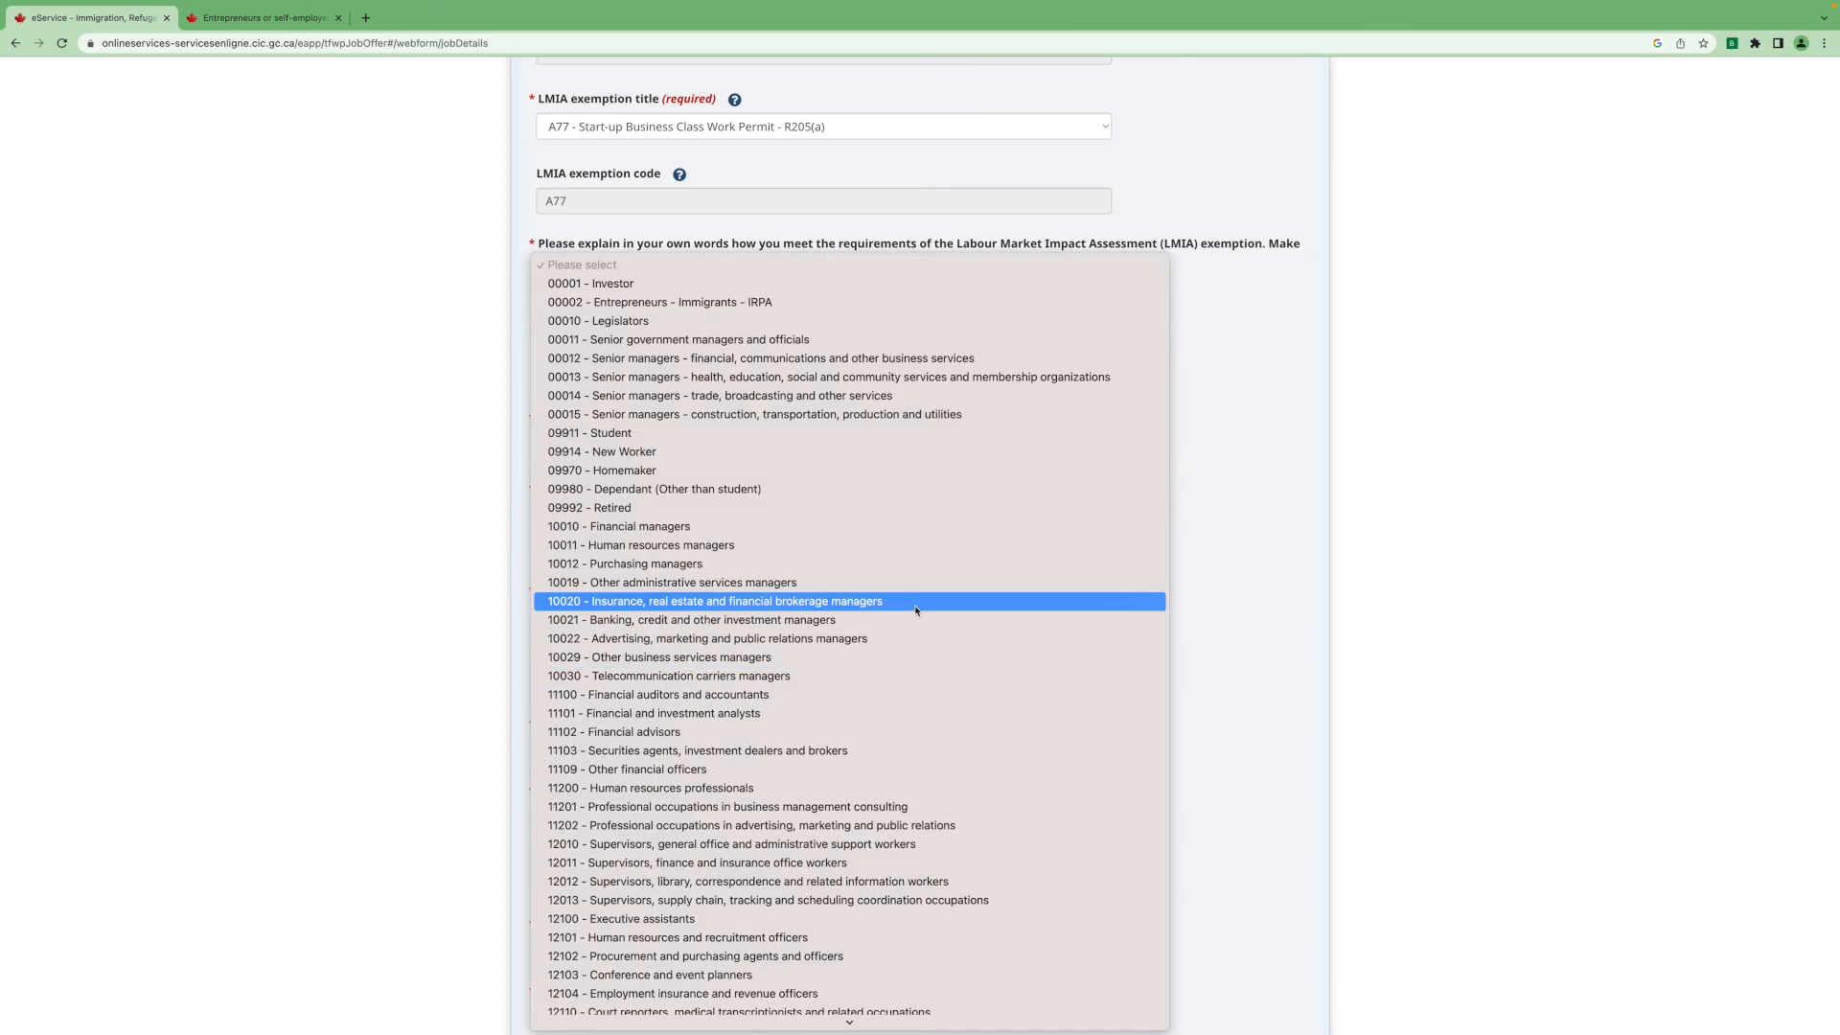
scroll(921, 599, down, 20)
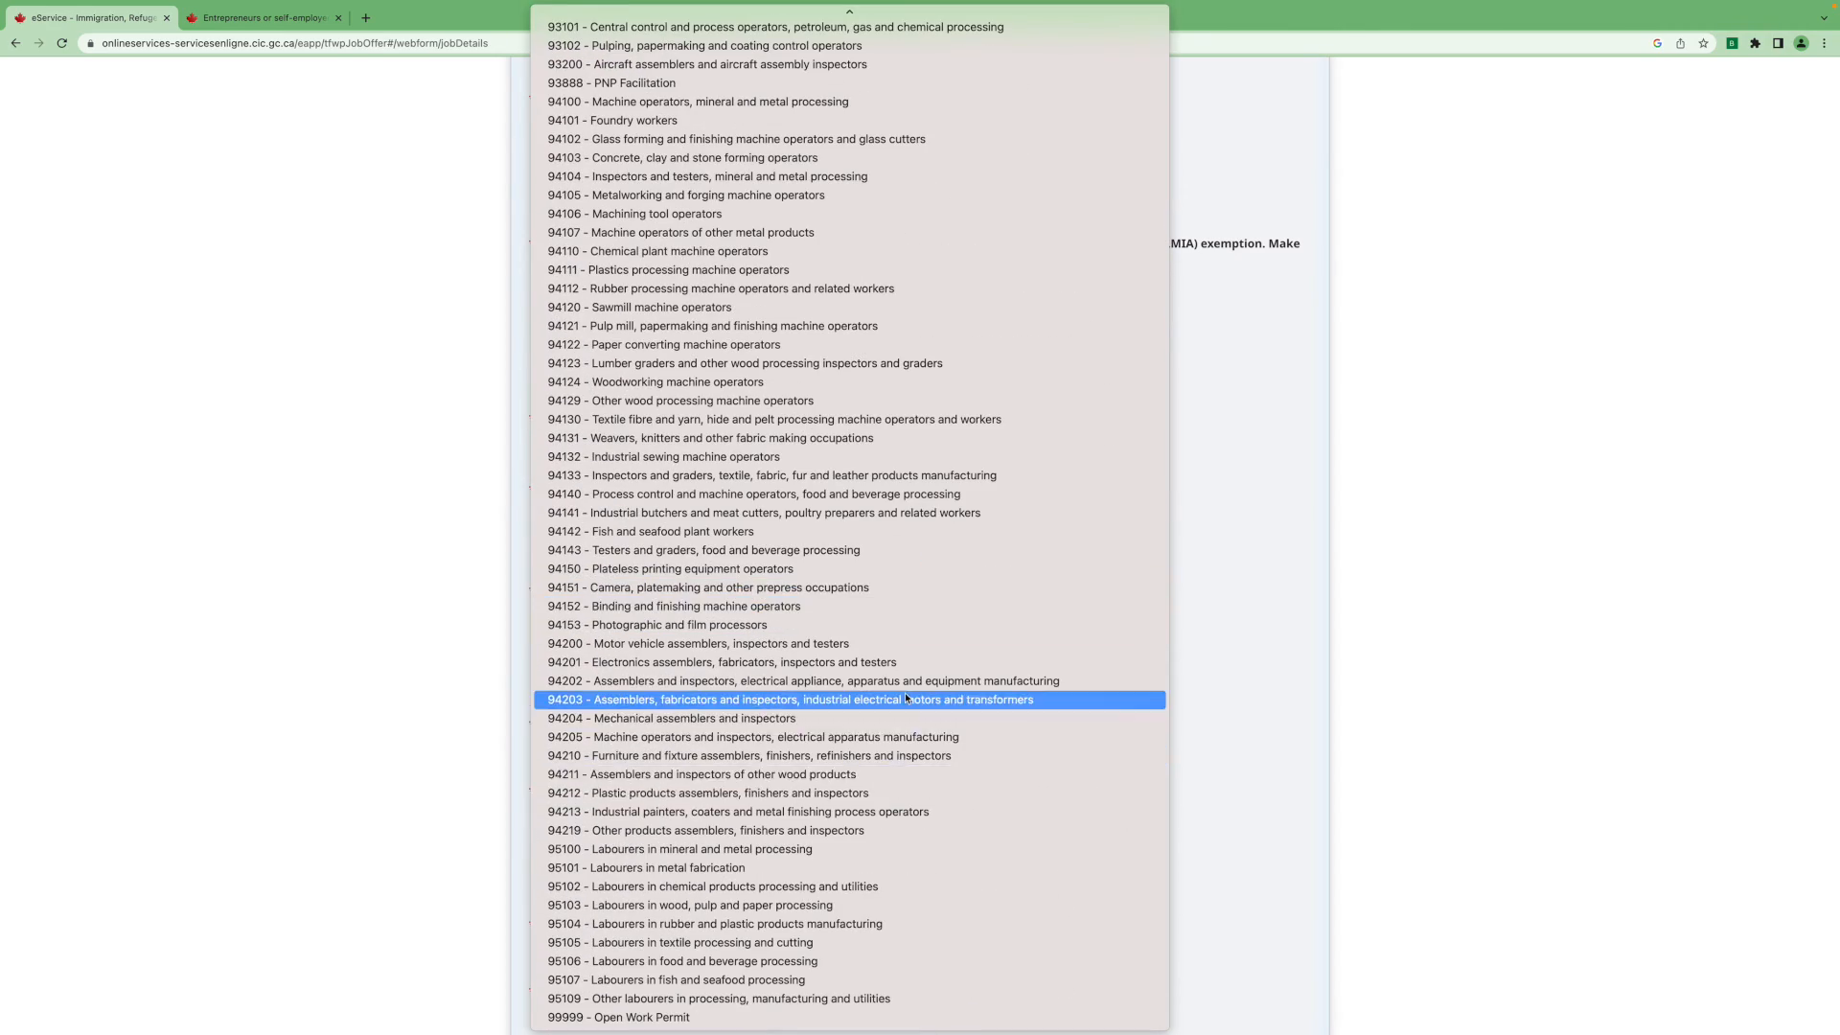
scroll(895, 687, up, 10)
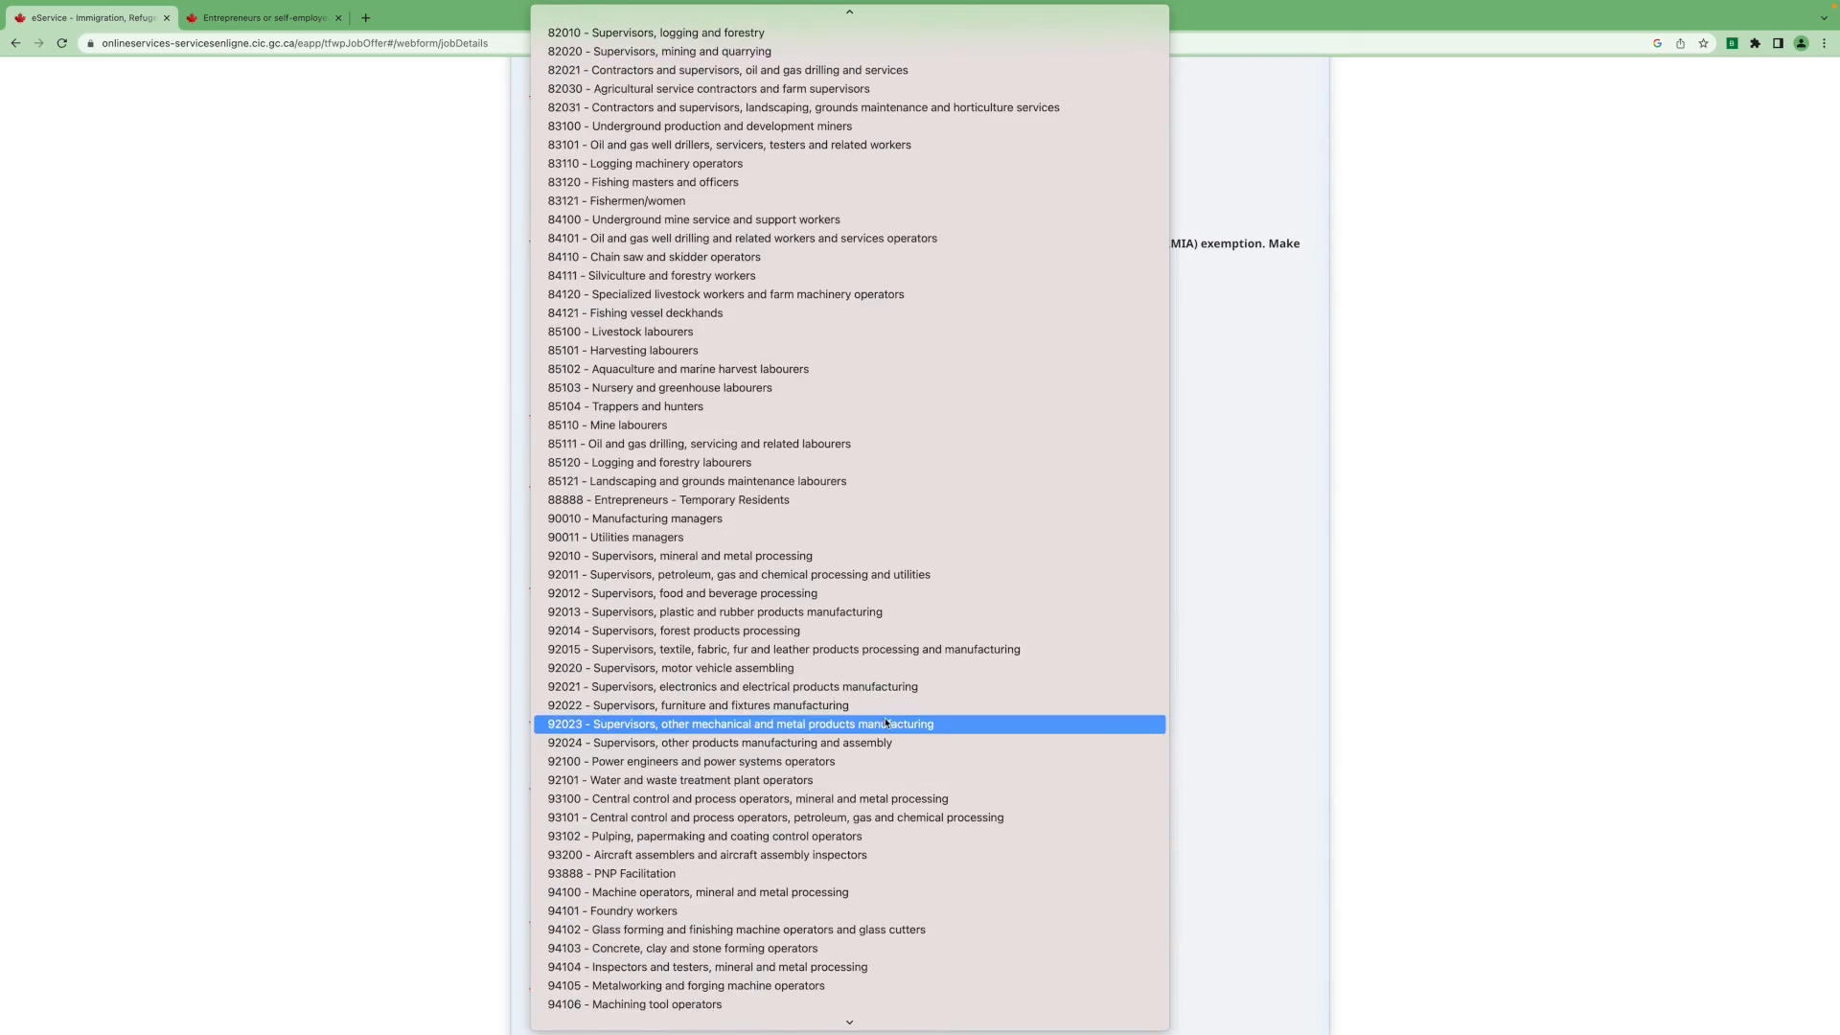
scroll(894, 661, up, 5)
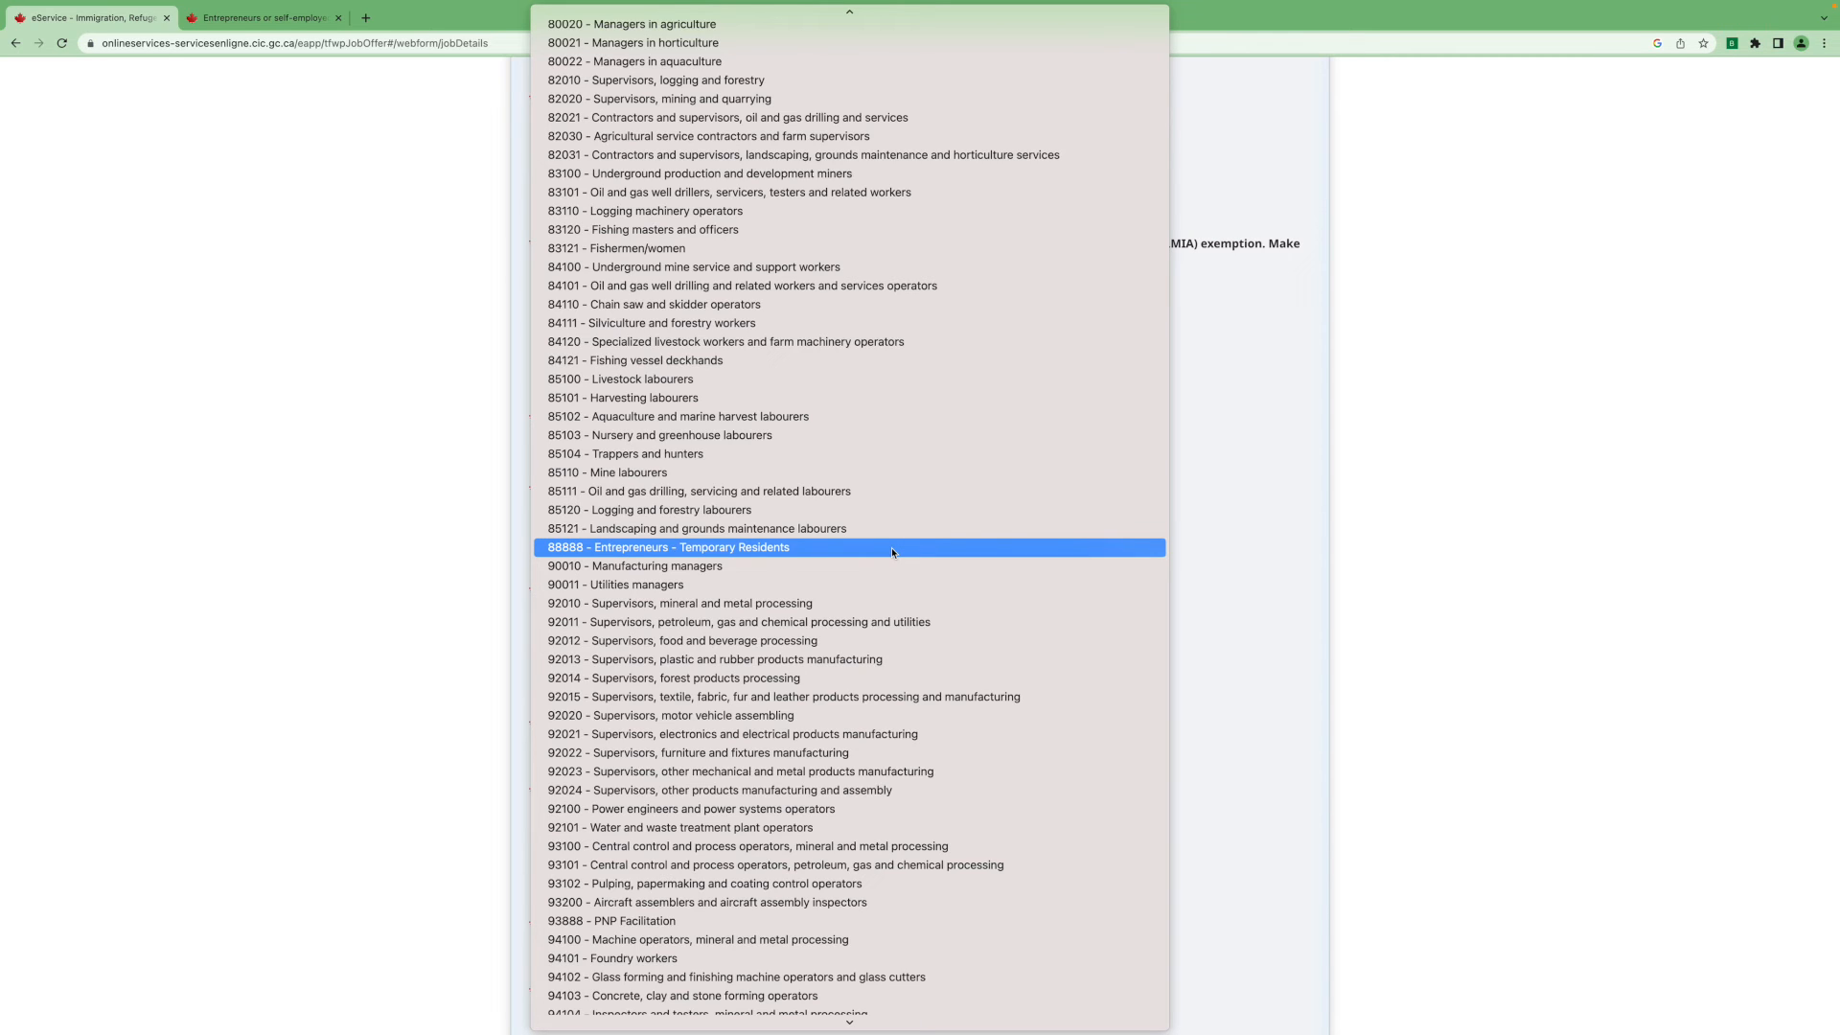
click(1457, 501)
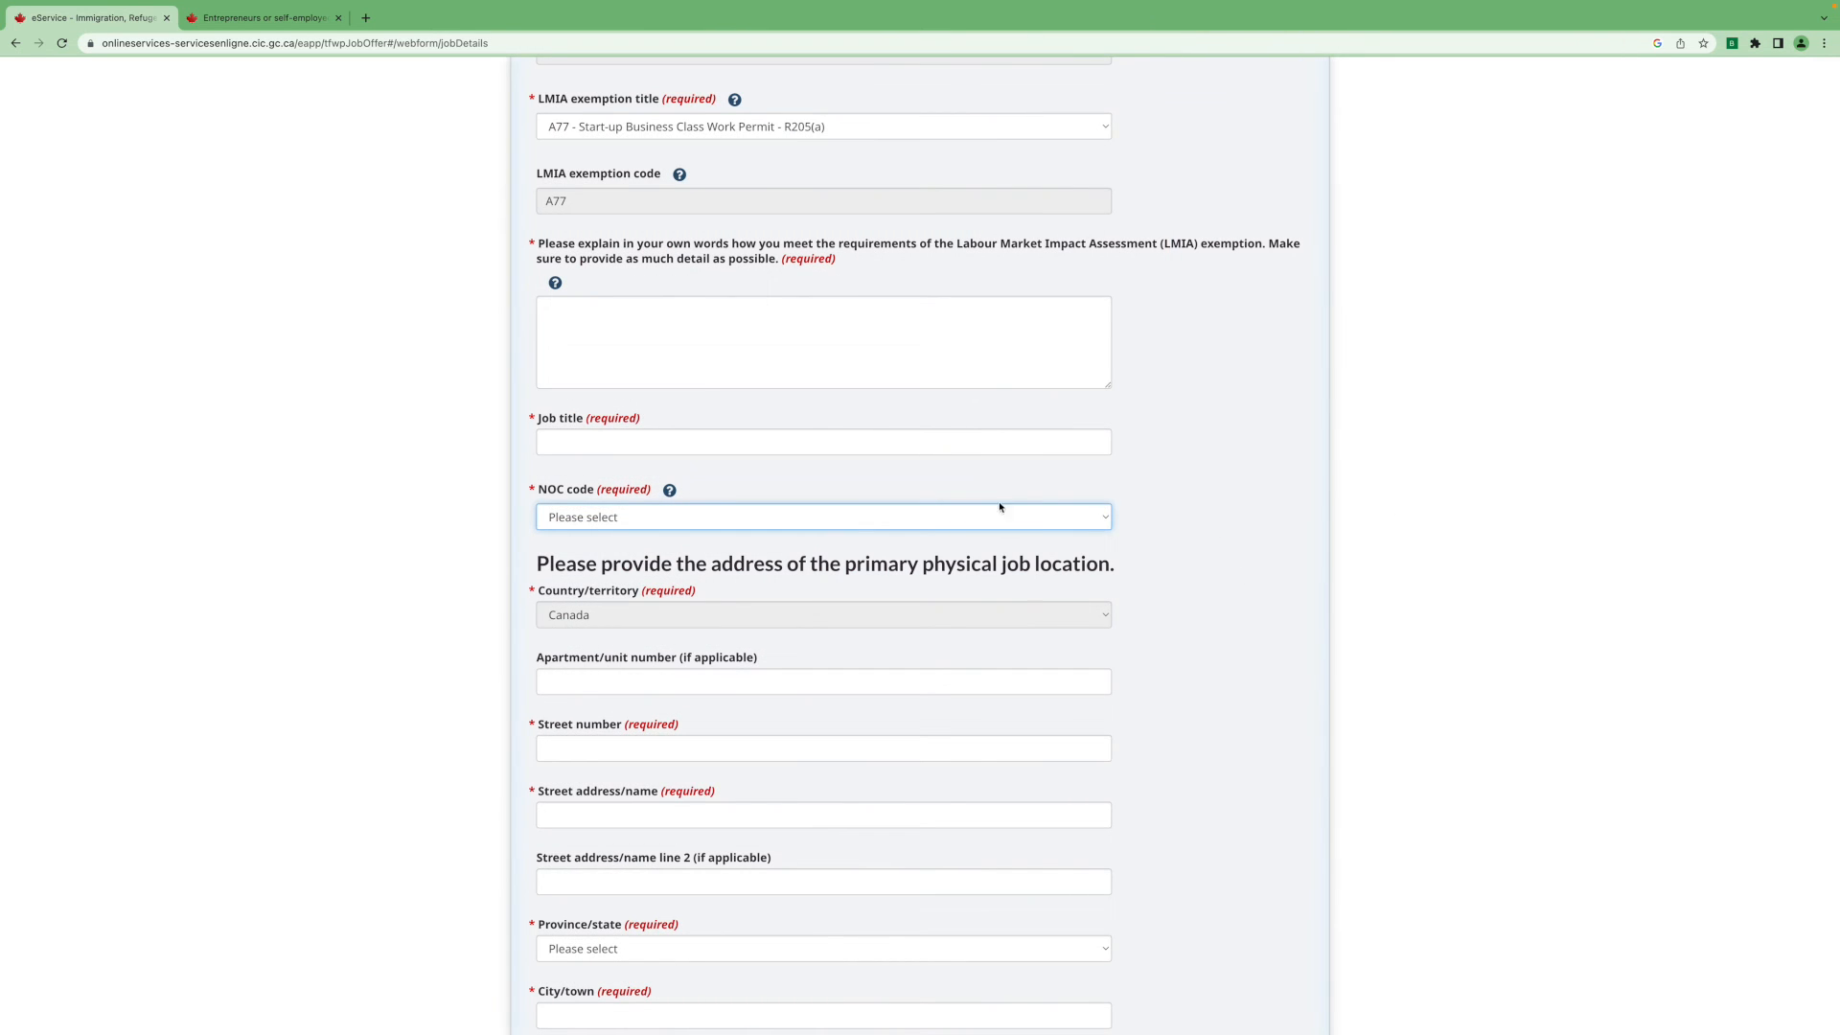
click(915, 523)
scroll(947, 594, down, 3)
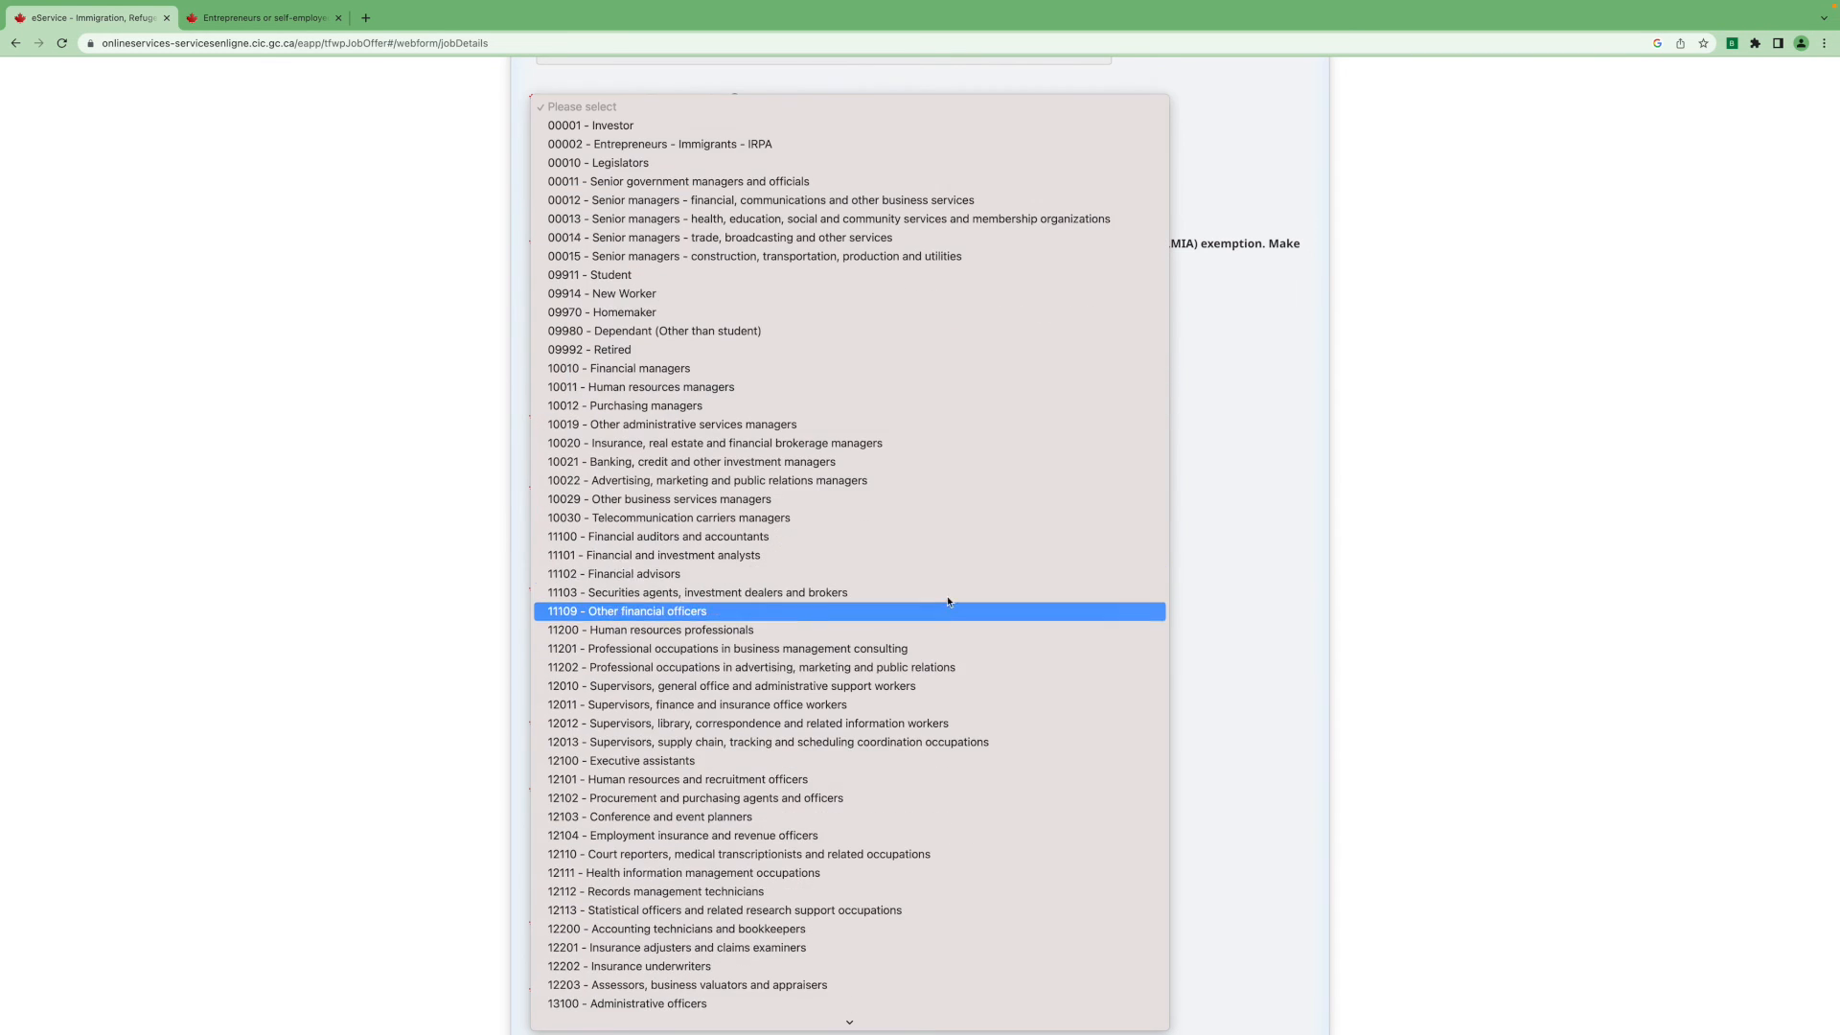
scroll(947, 584, down, 20)
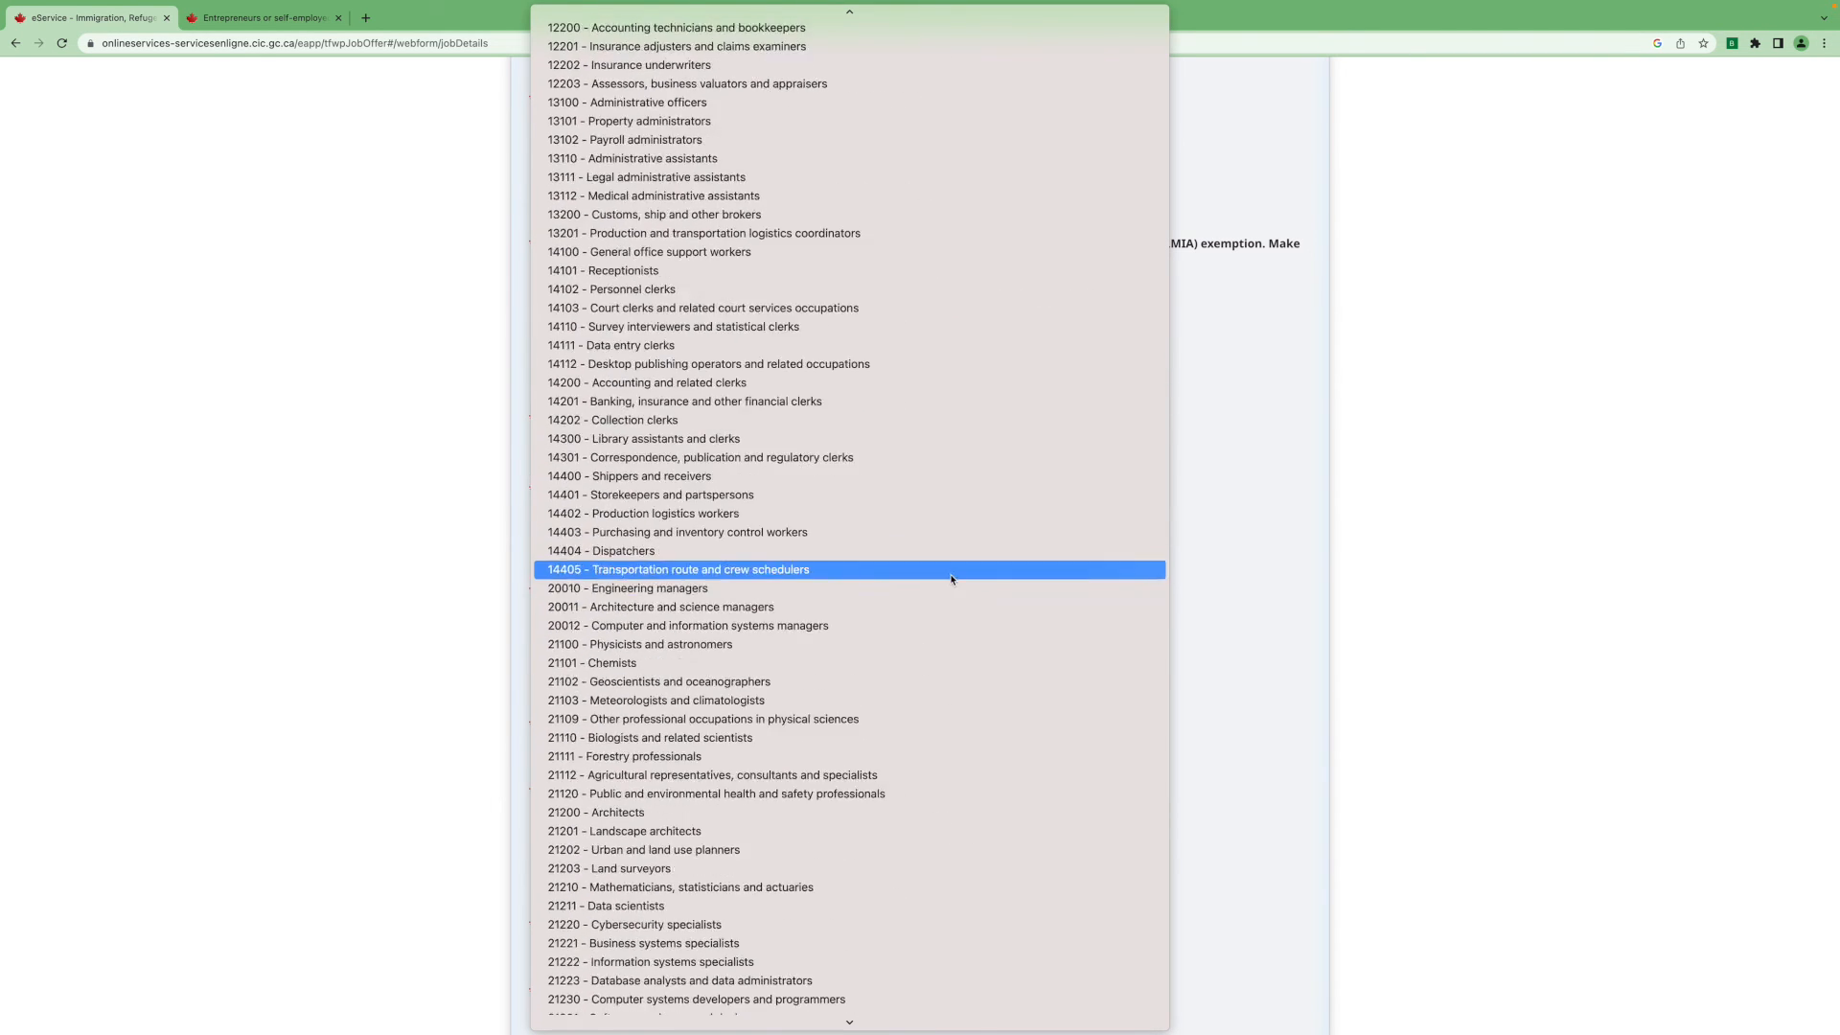
scroll(953, 578, up, 3)
scroll(958, 575, down, 10)
scroll(961, 569, down, 20)
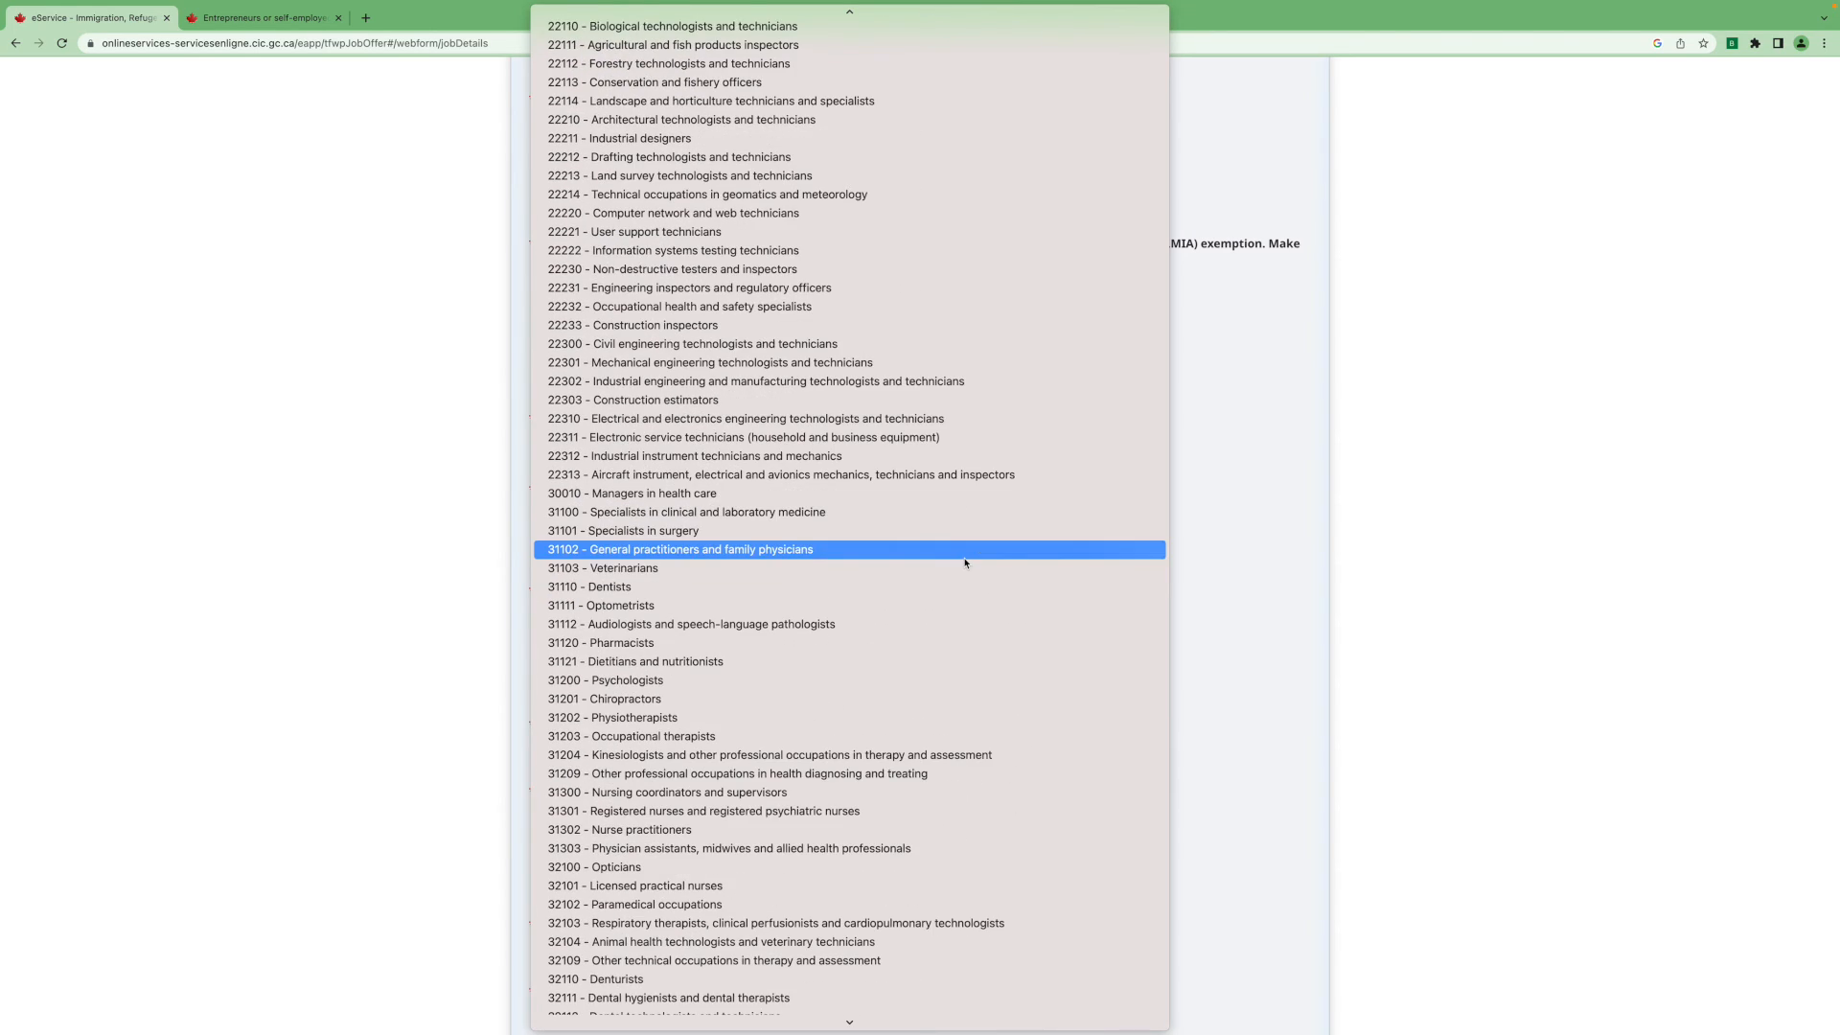
scroll(961, 564, down, 5)
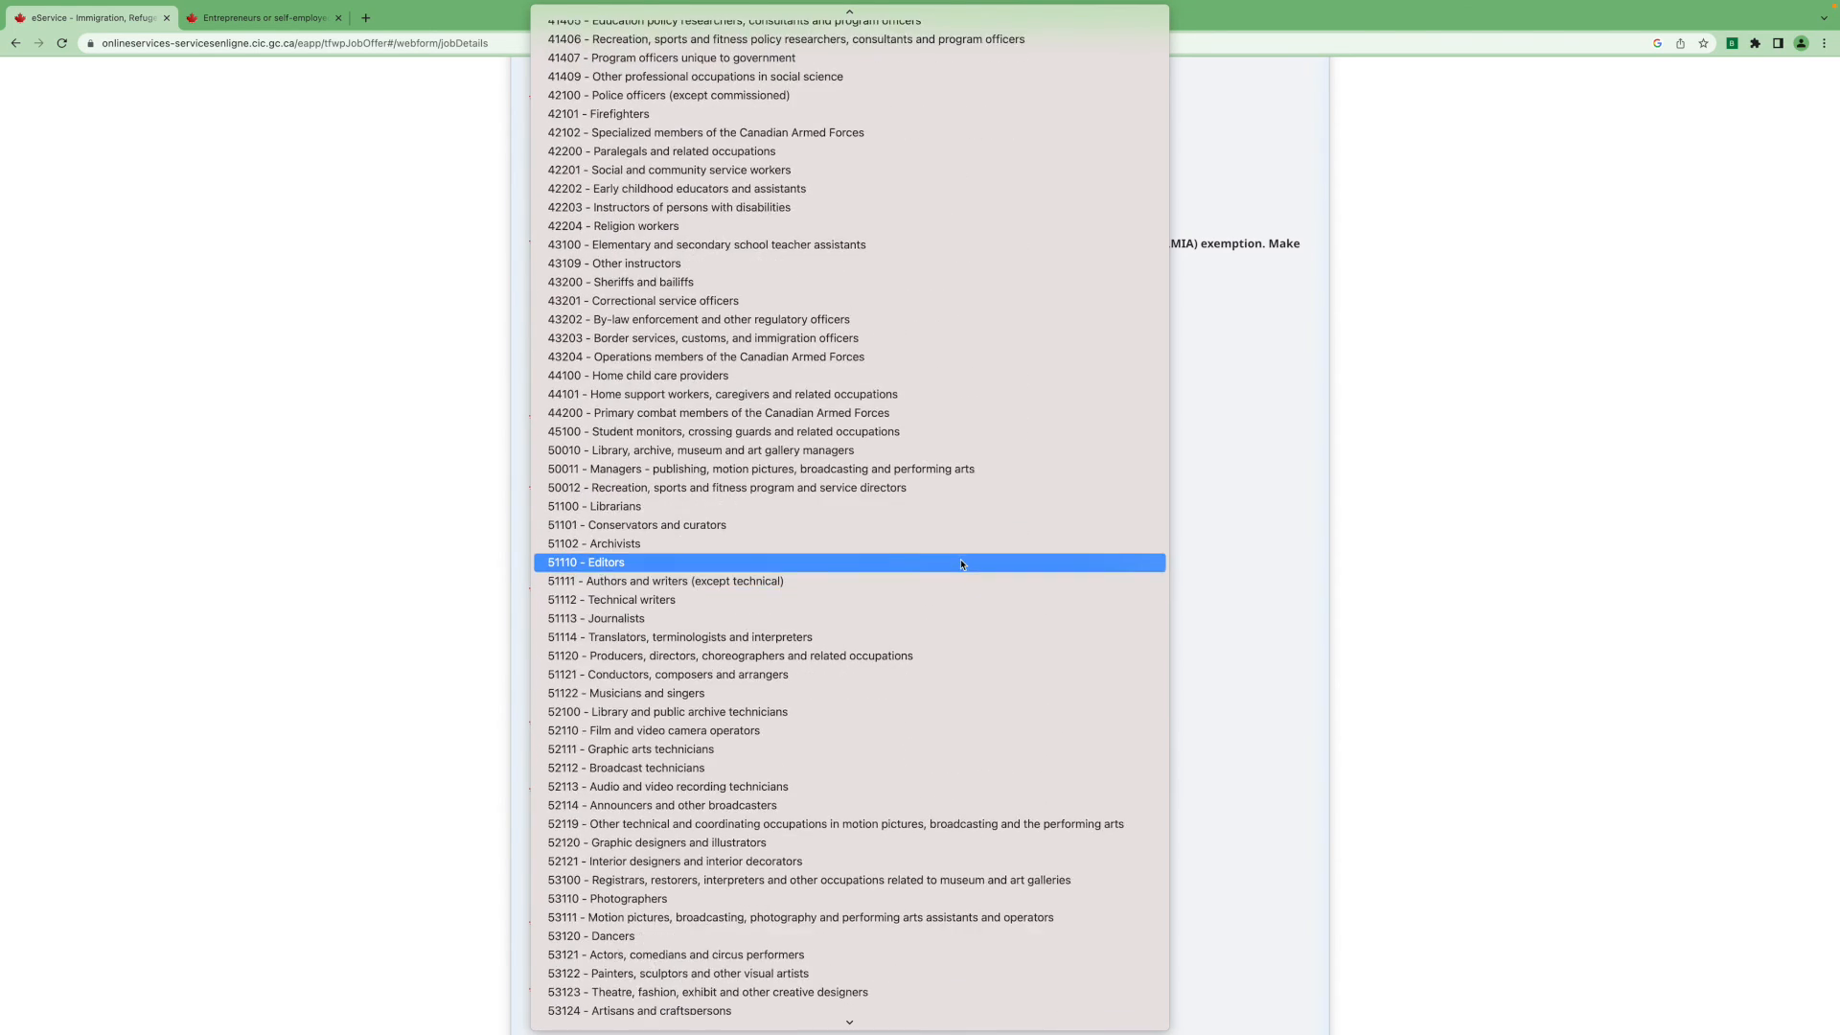
scroll(866, 598, up, 20)
scroll(873, 603, up, 5)
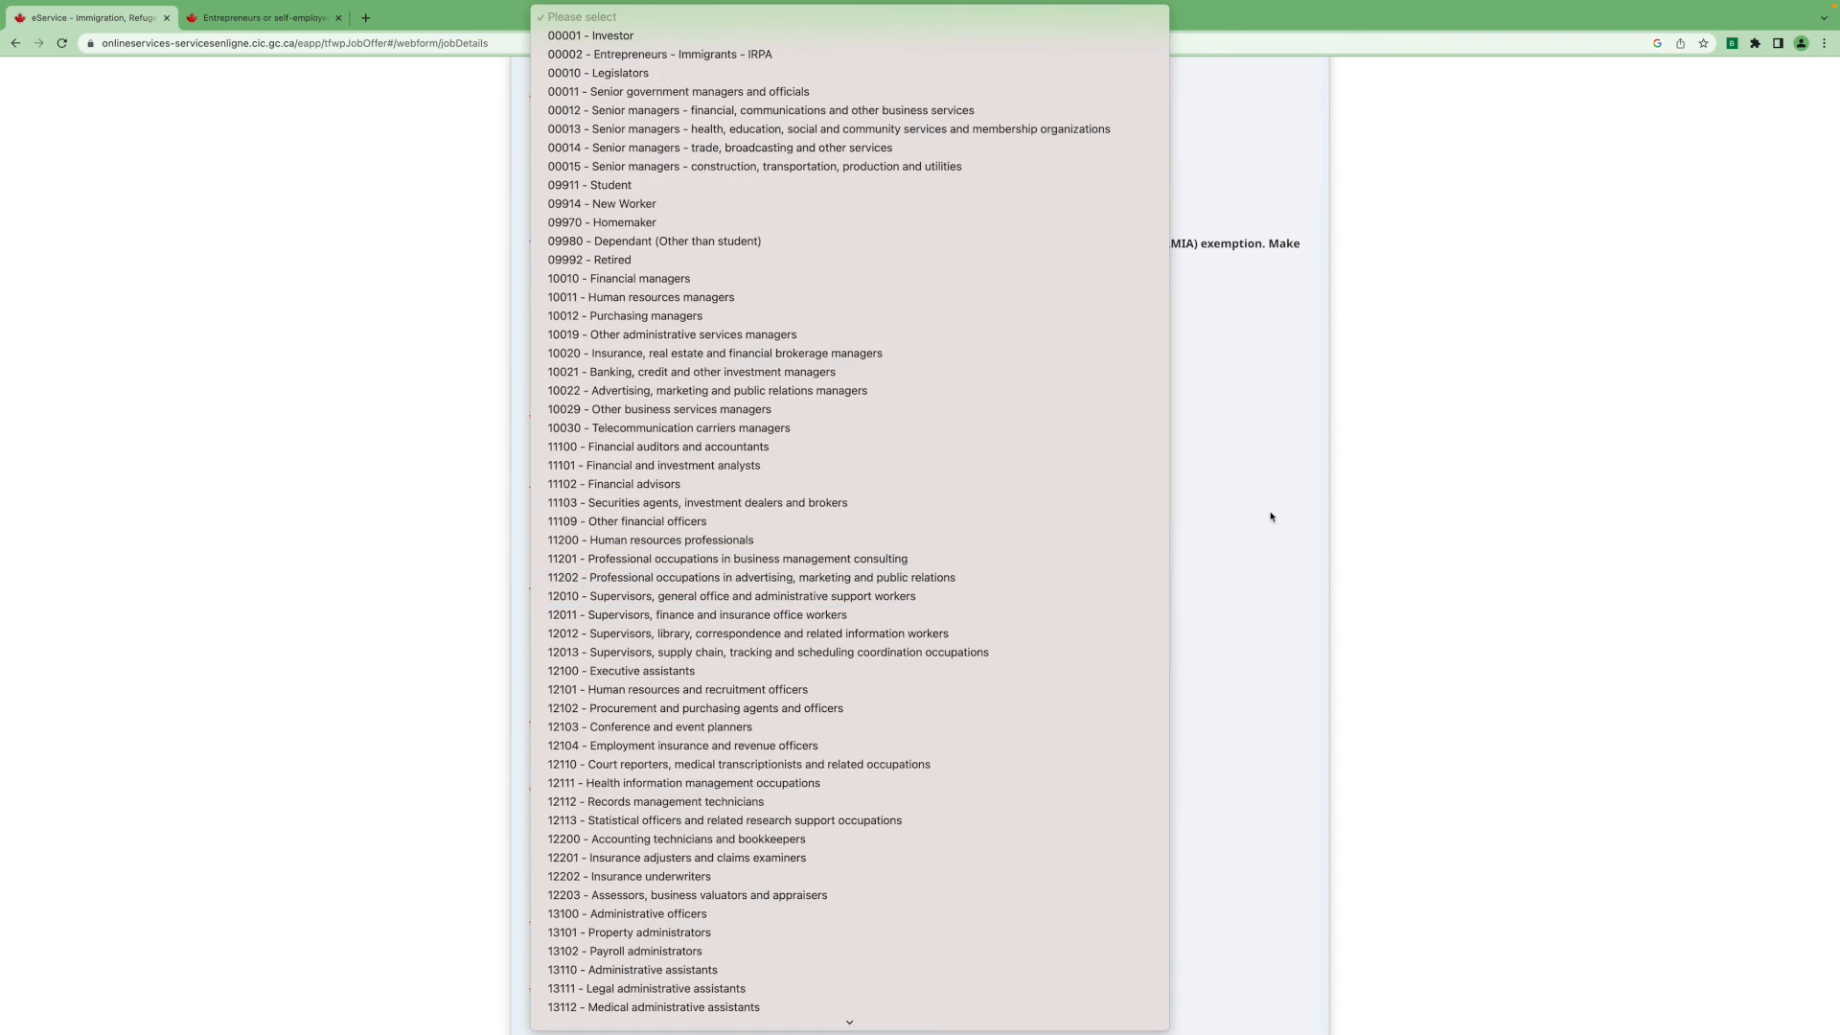
click(1270, 516)
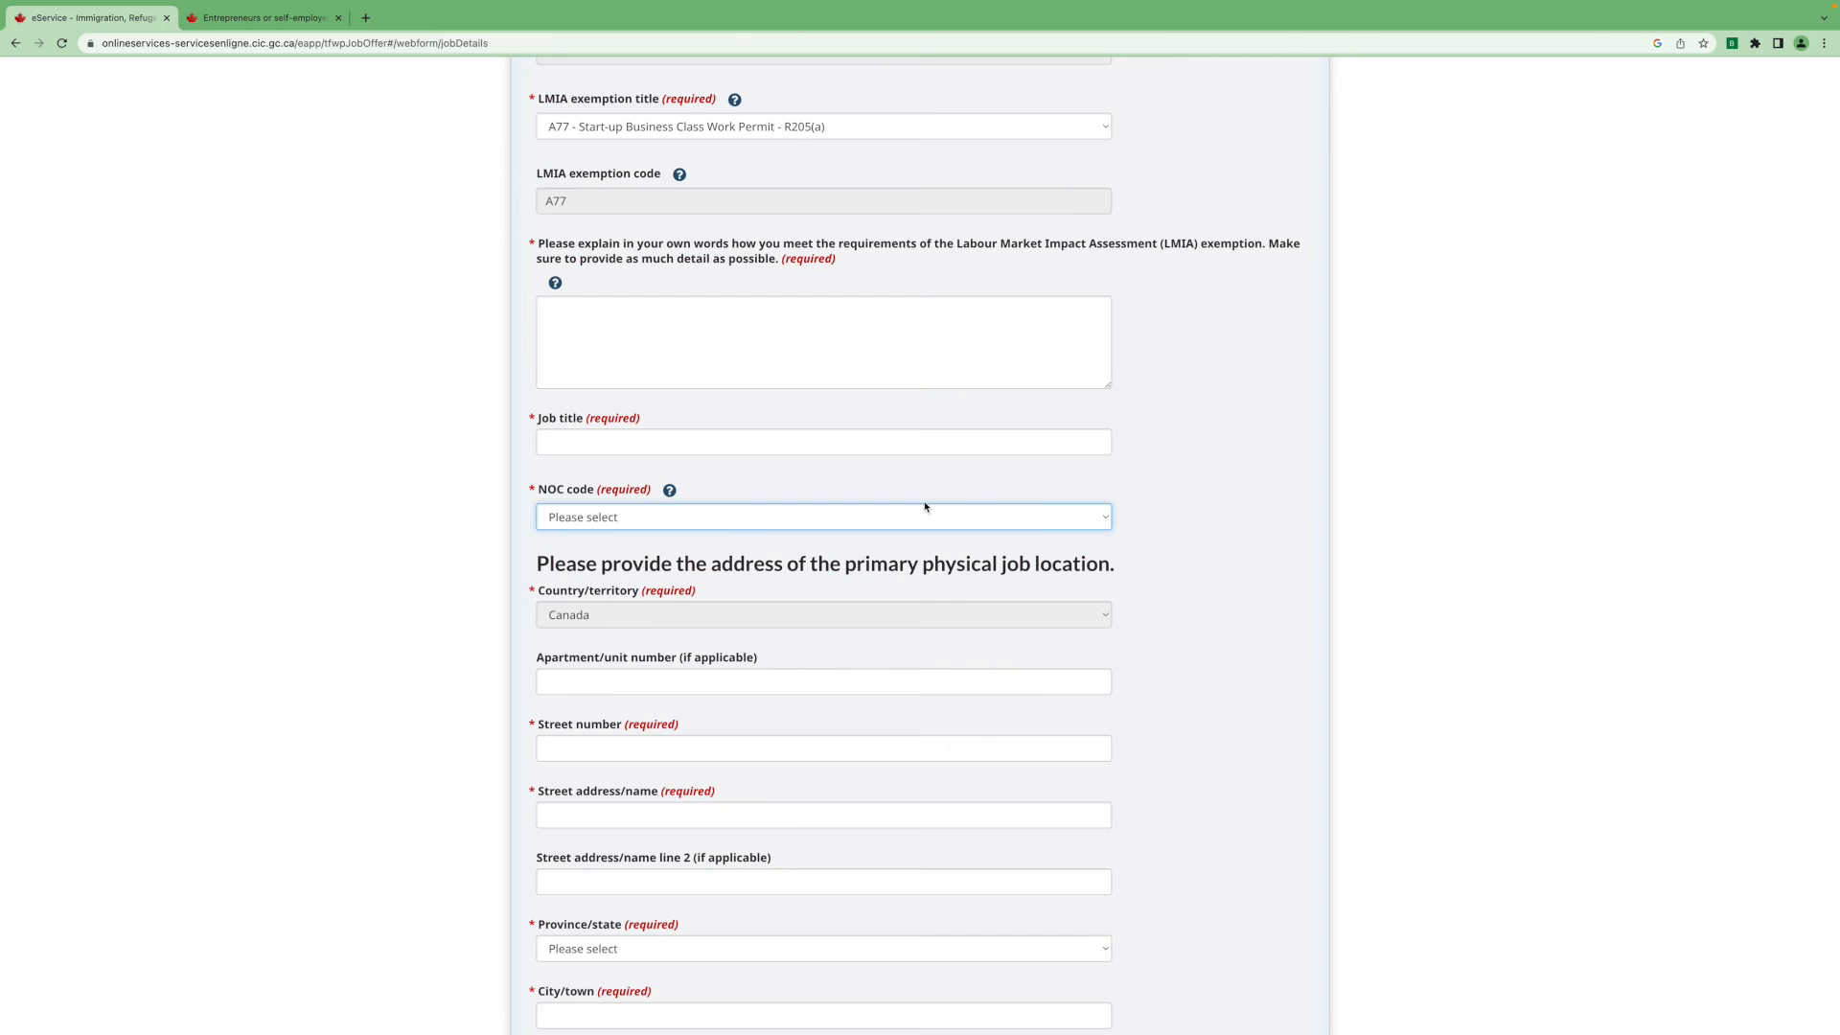
scroll(997, 476, down, 1)
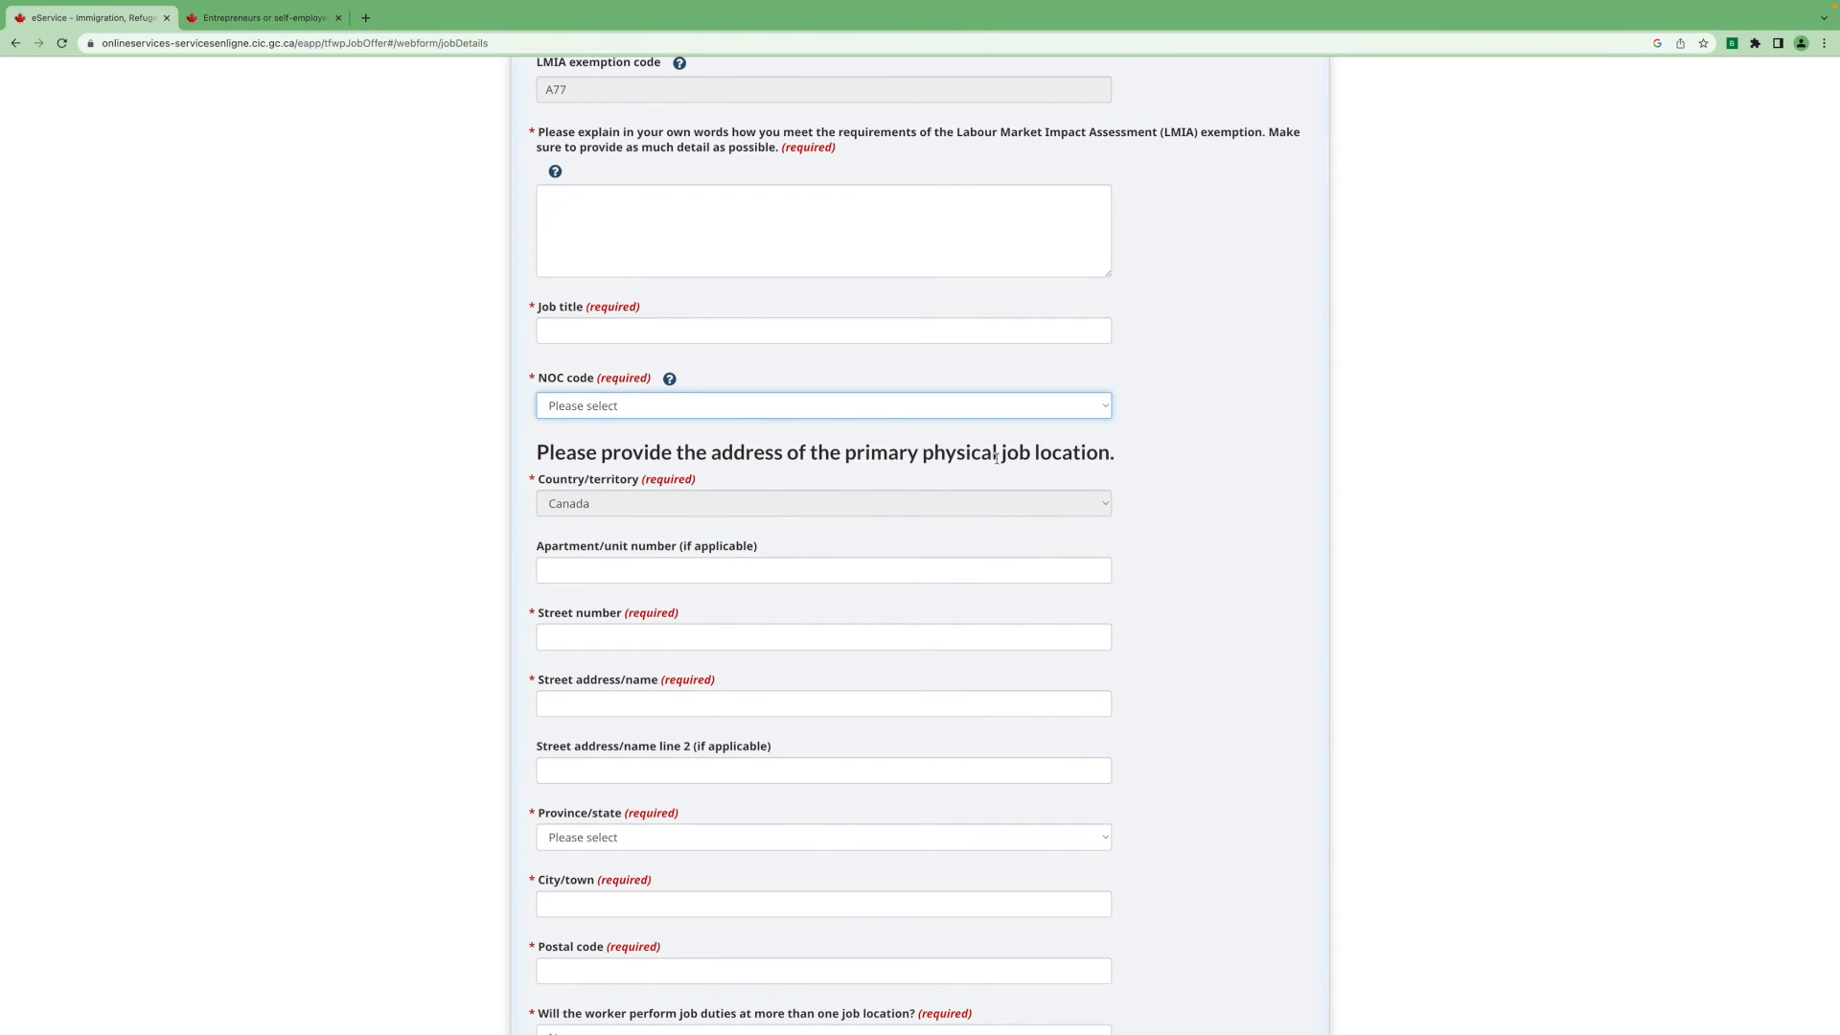
scroll(1023, 456, down, 2)
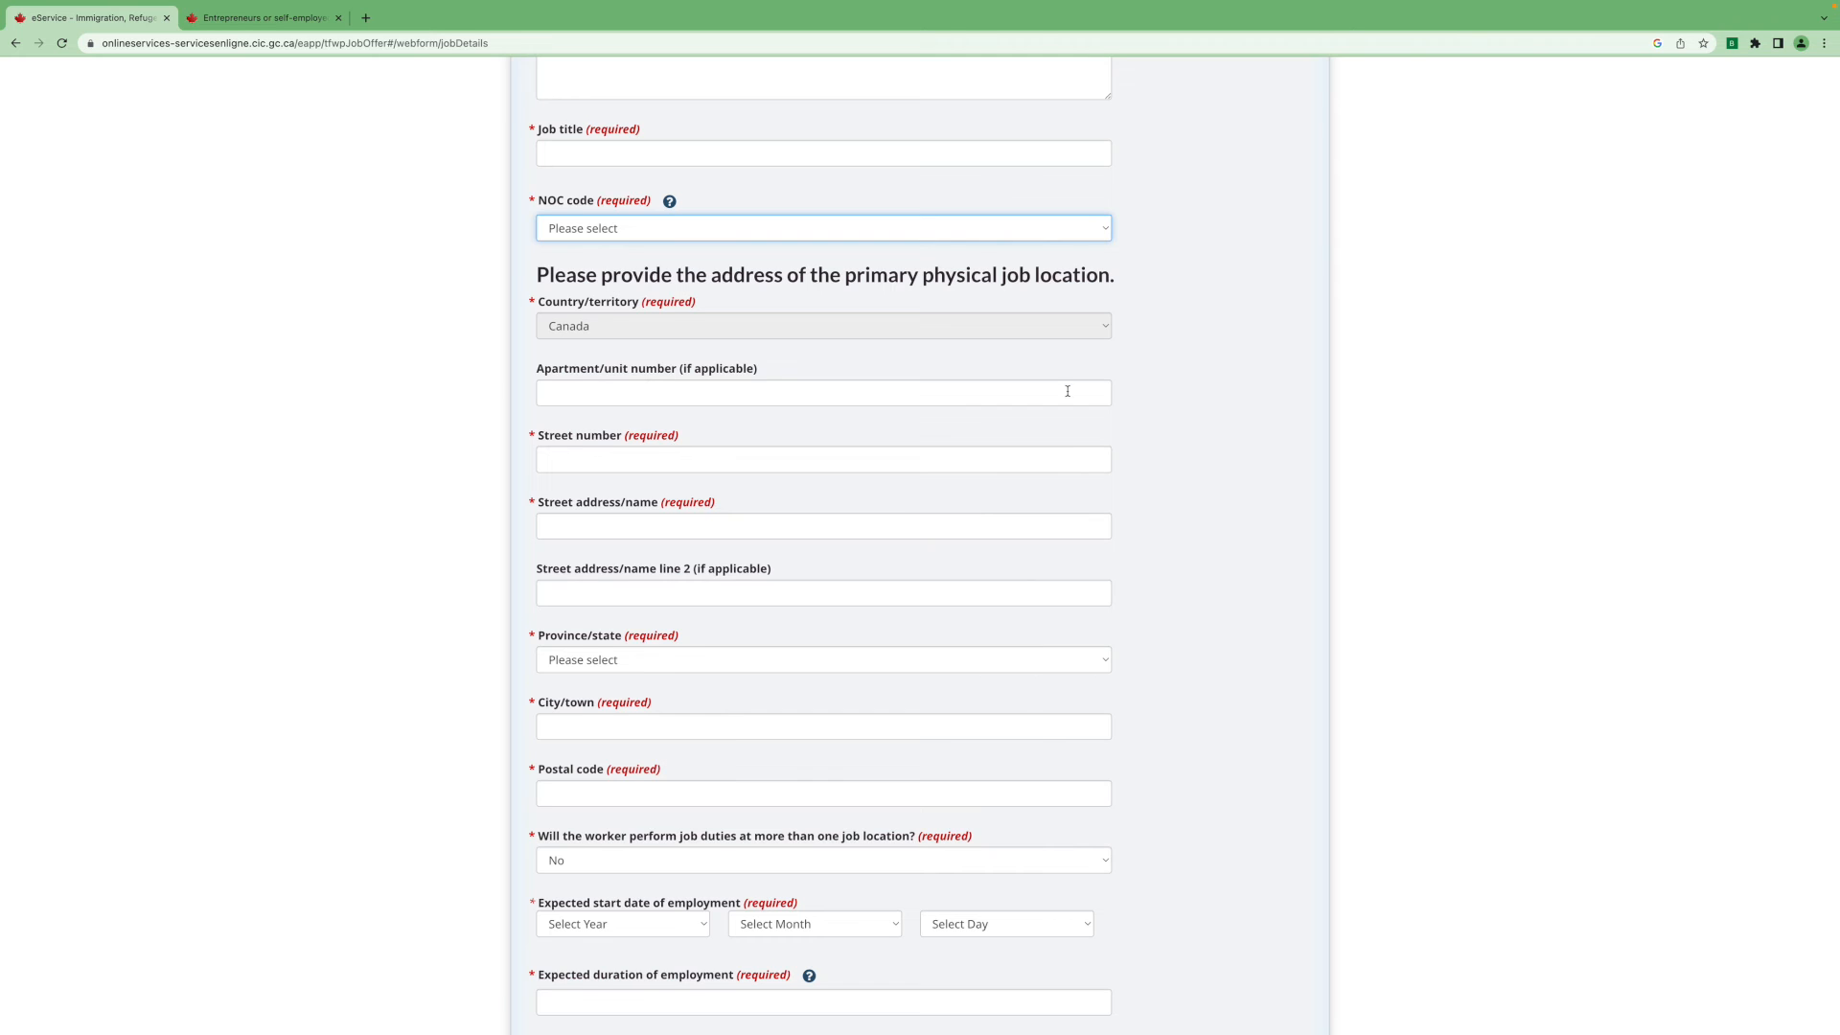
scroll(1068, 391, down, 5)
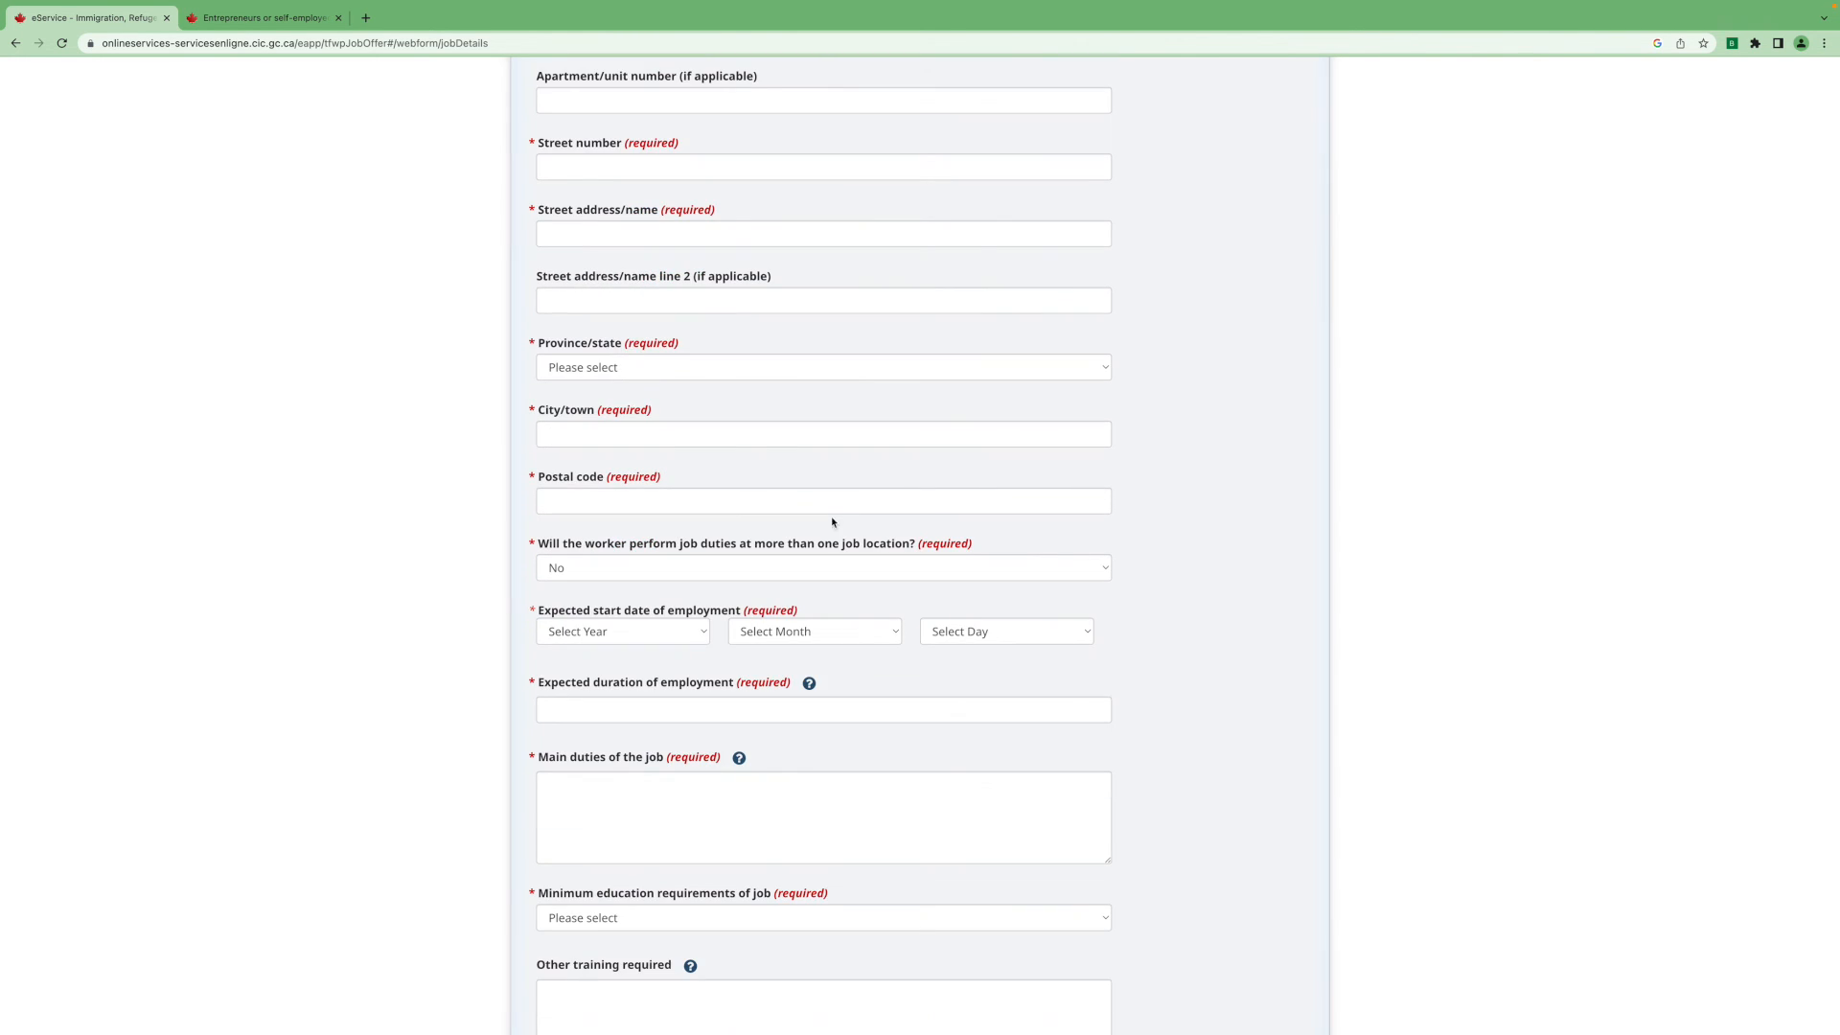
click(743, 568)
click(741, 566)
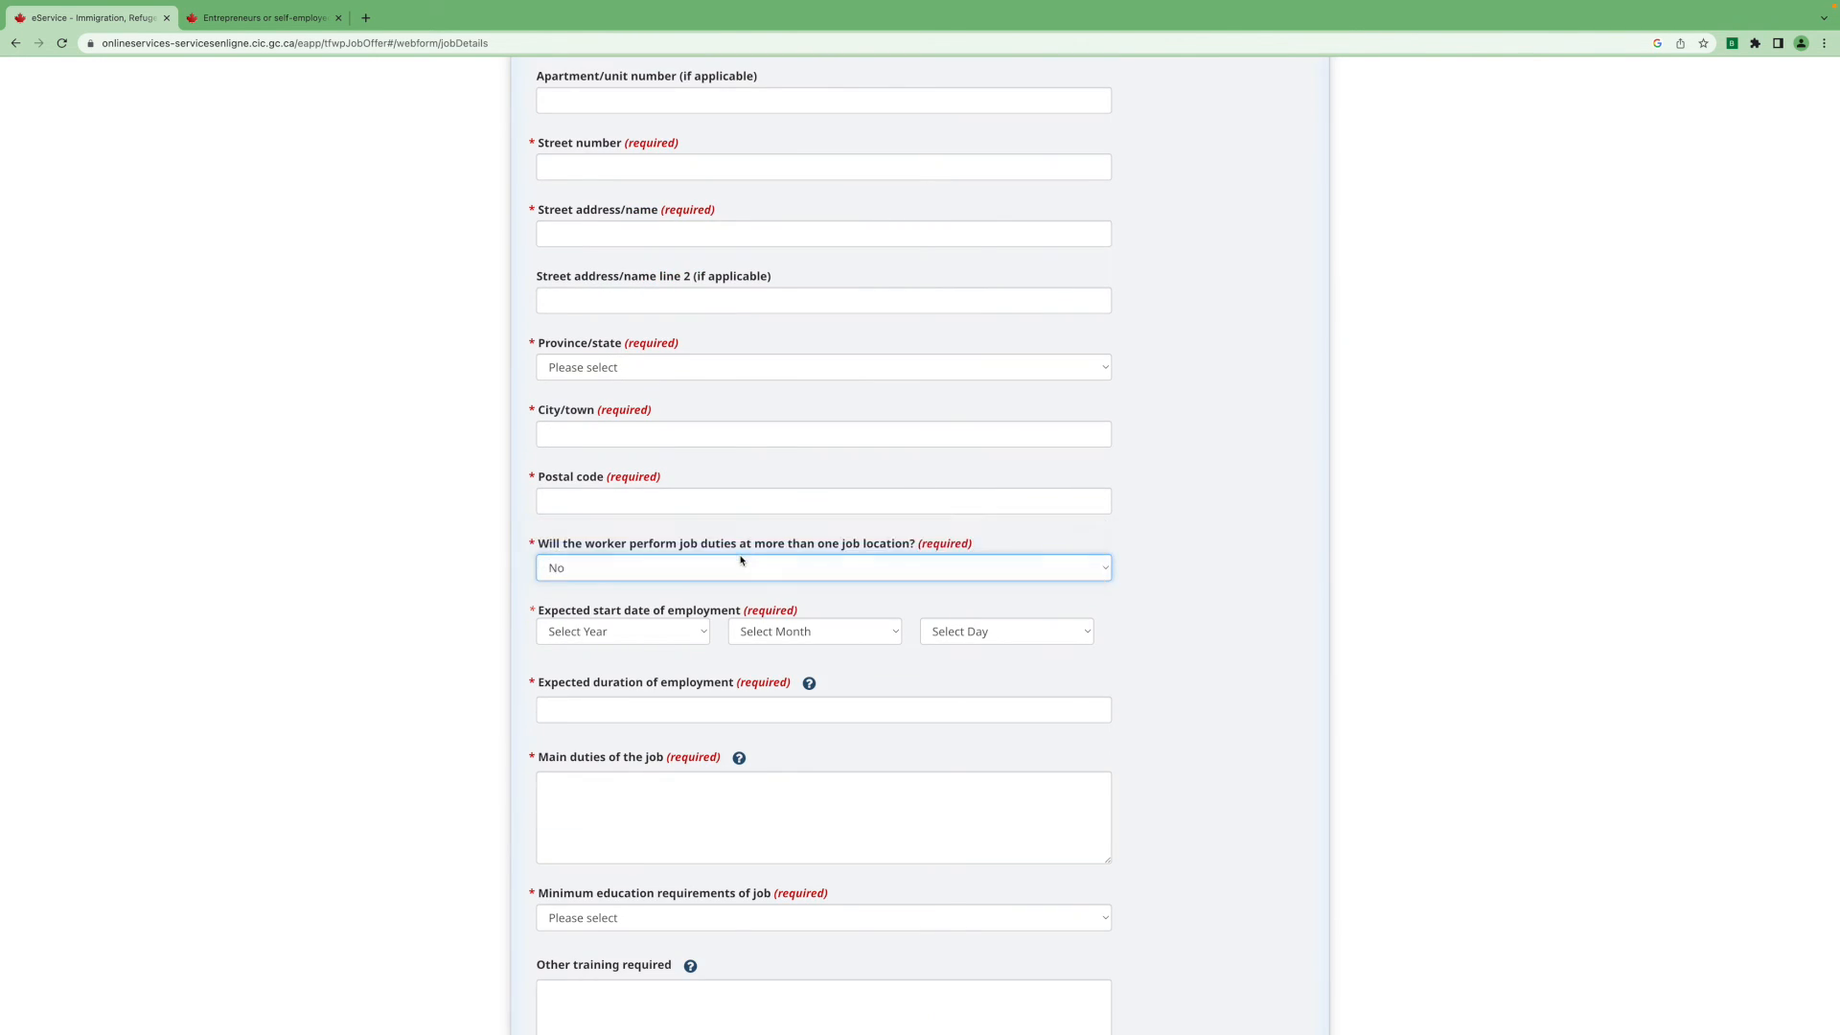
scroll(767, 427, down, 4)
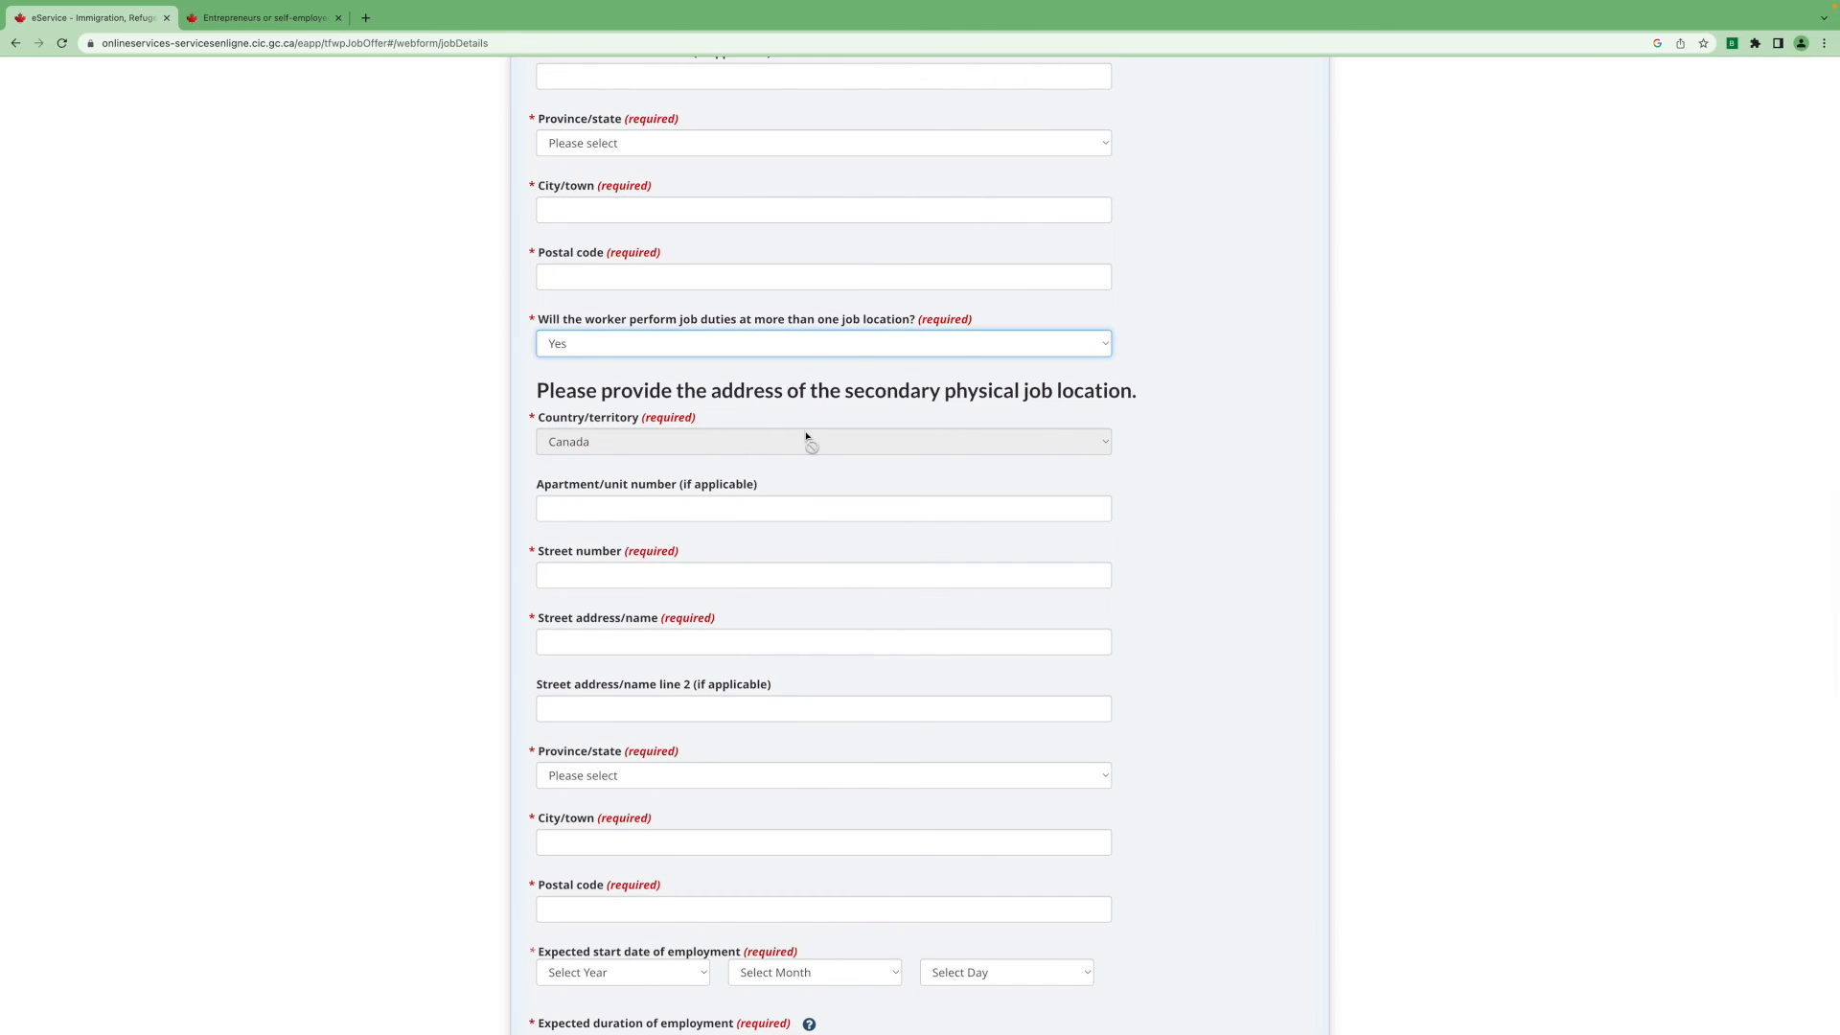
scroll(813, 446, down, 4)
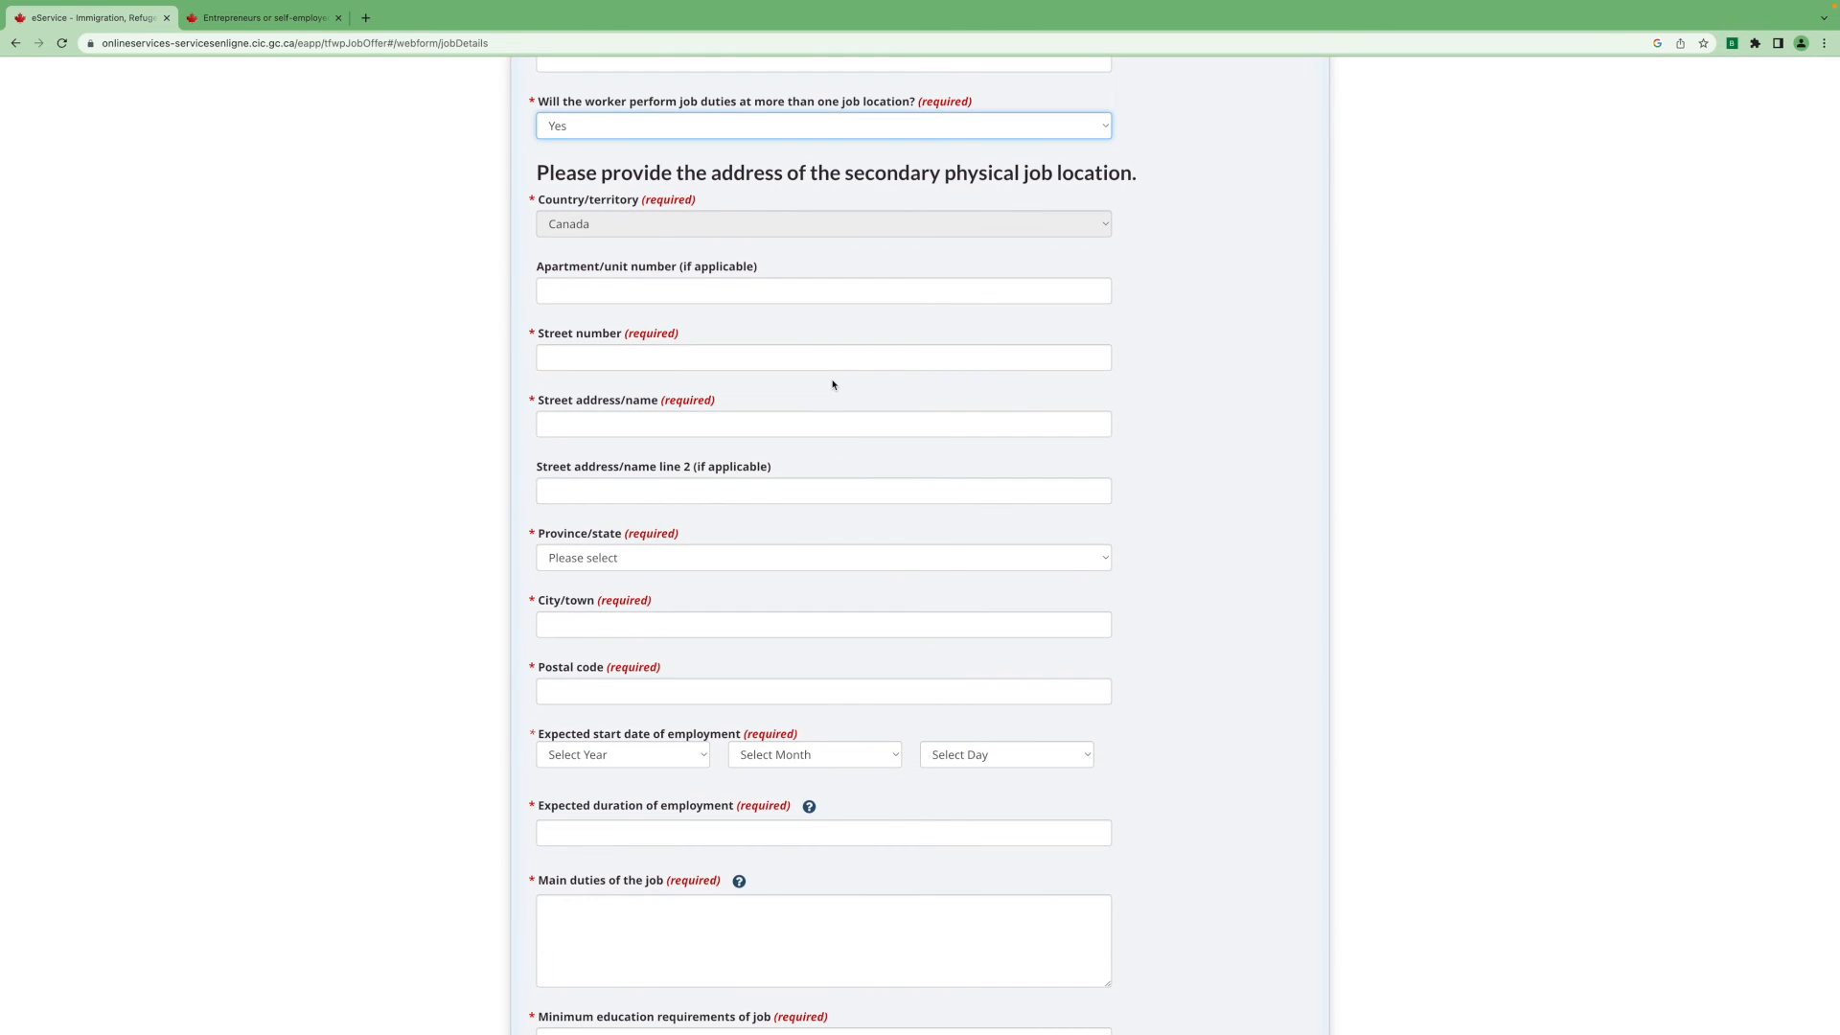
scroll(815, 374, up, 2)
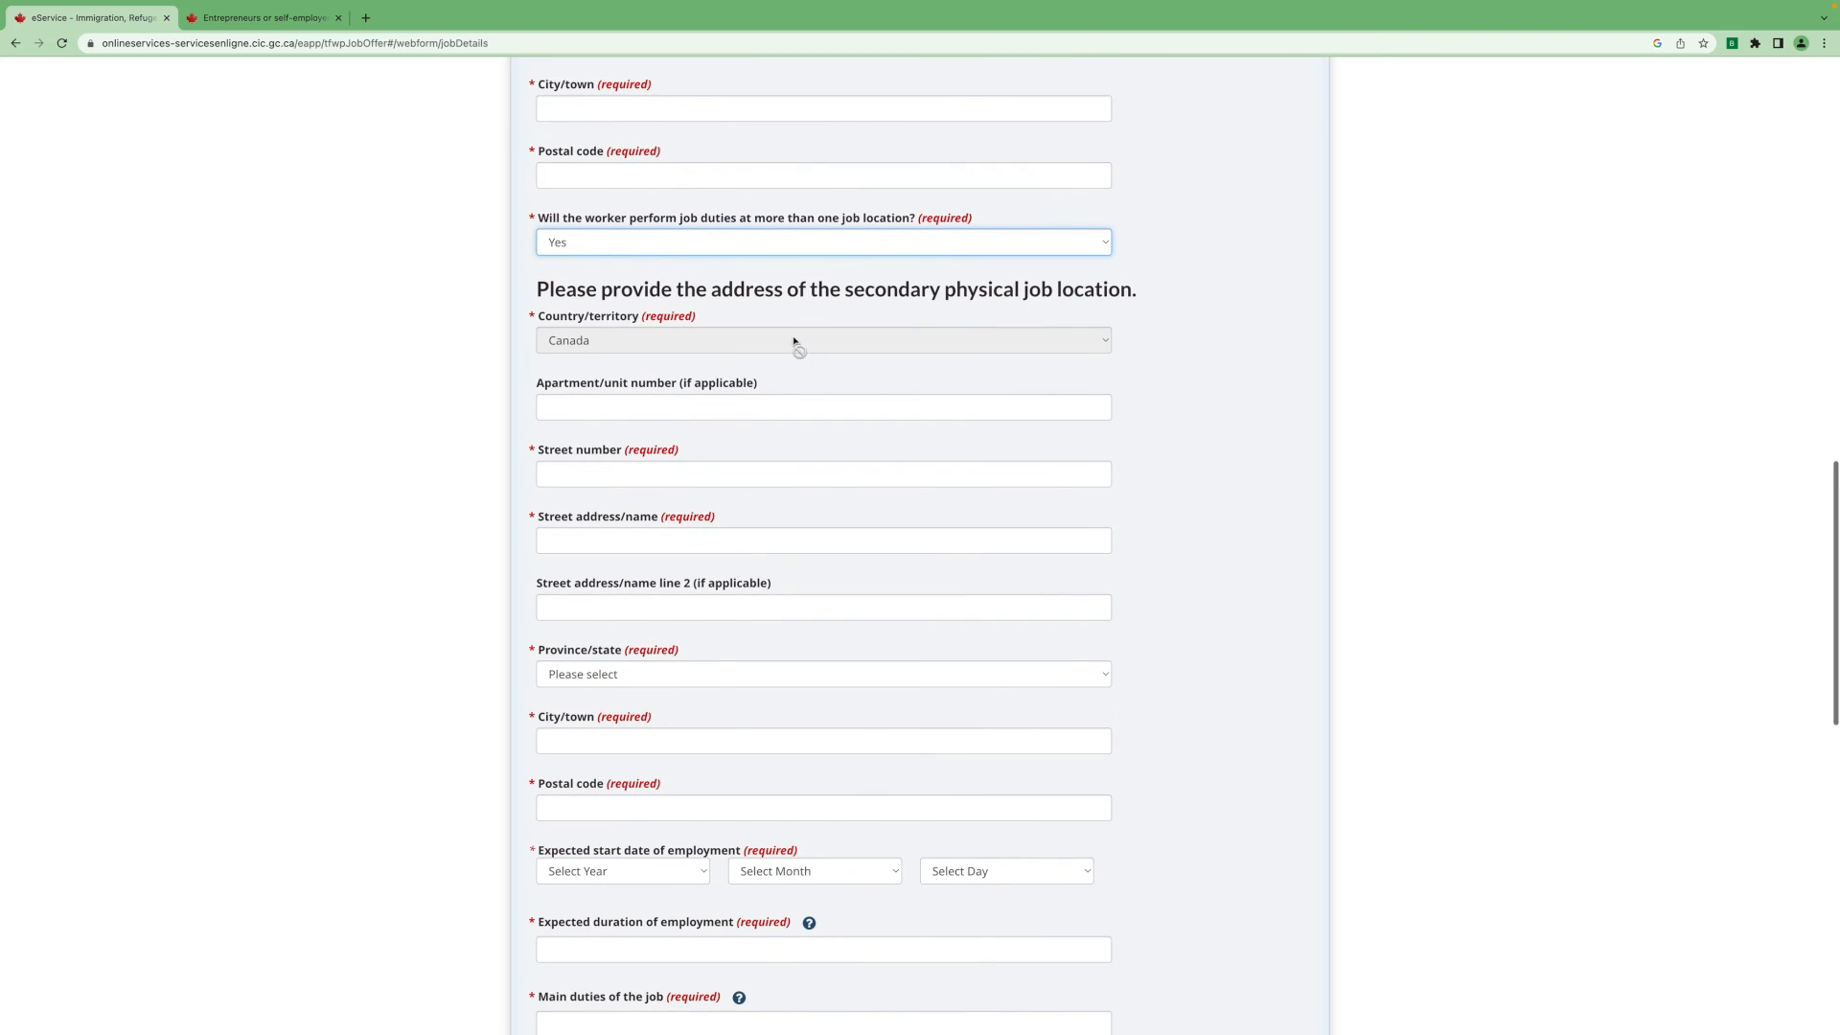
click(921, 257)
click(926, 255)
click(893, 260)
scroll(932, 312, down, 2)
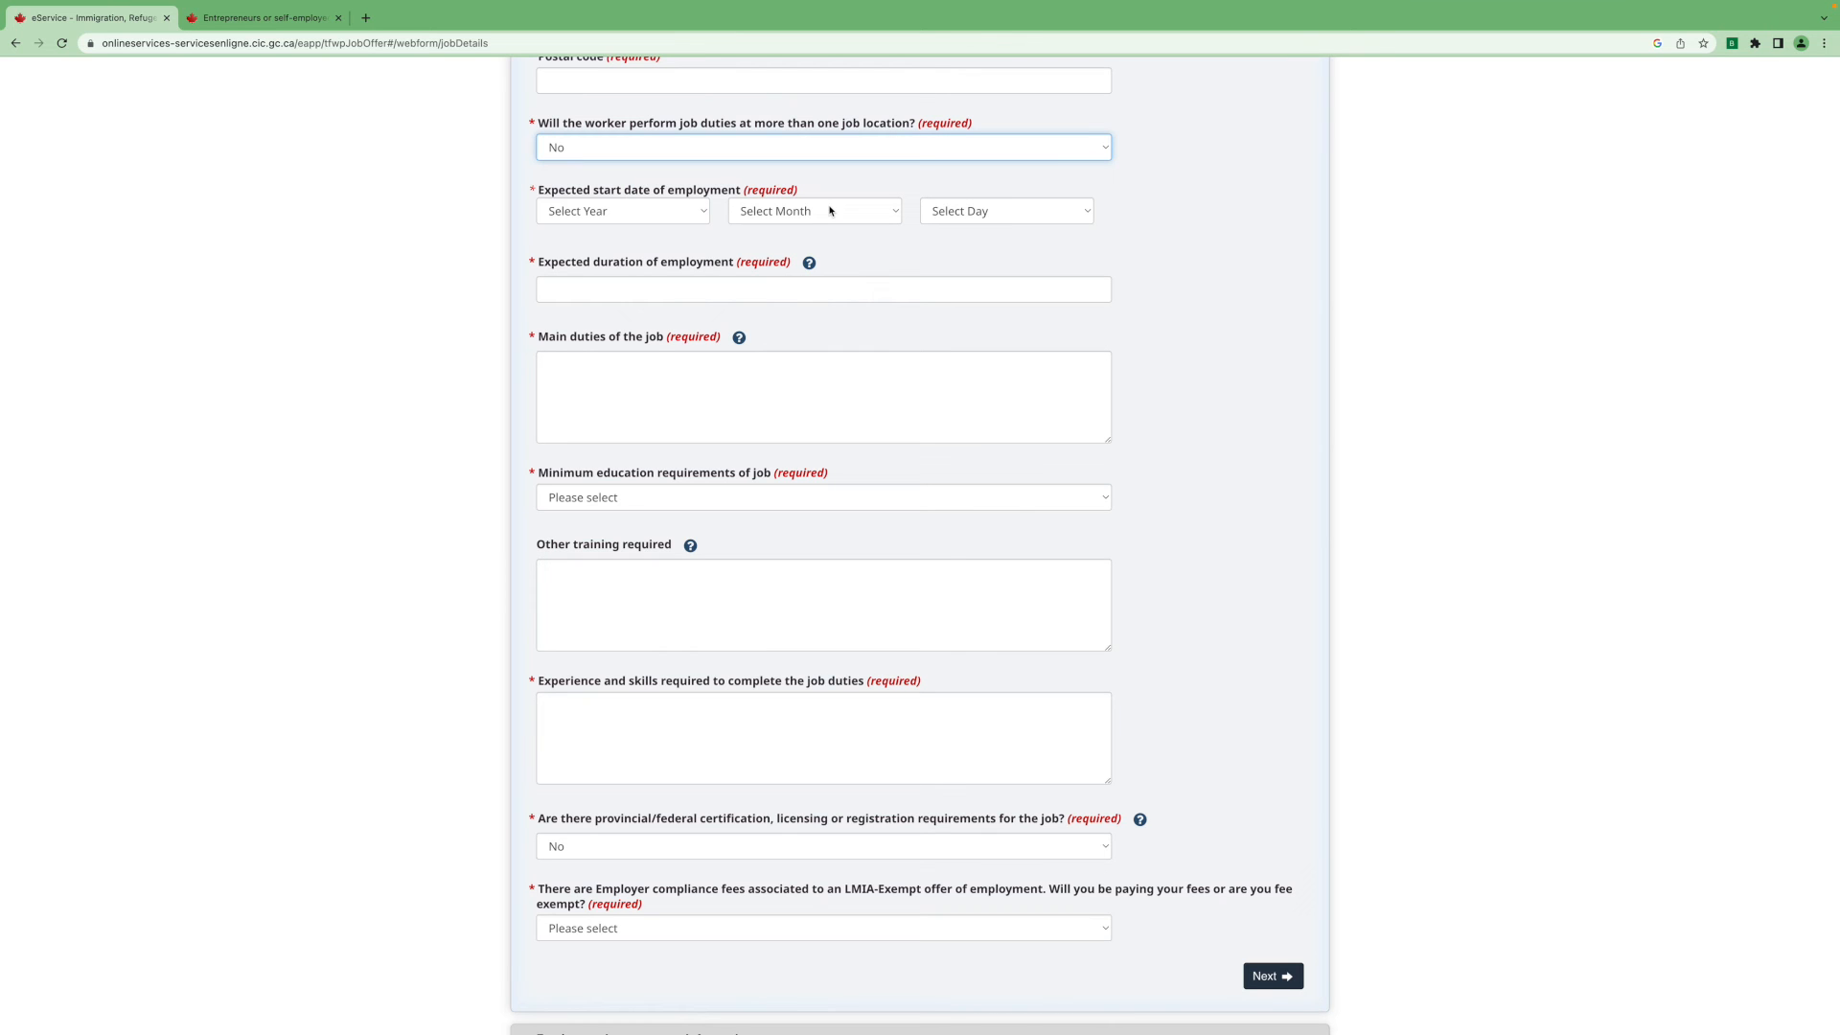
scroll(834, 275, down, 2)
Enter 'At least one year' as expected duration, read its help, then delete it
click(696, 207)
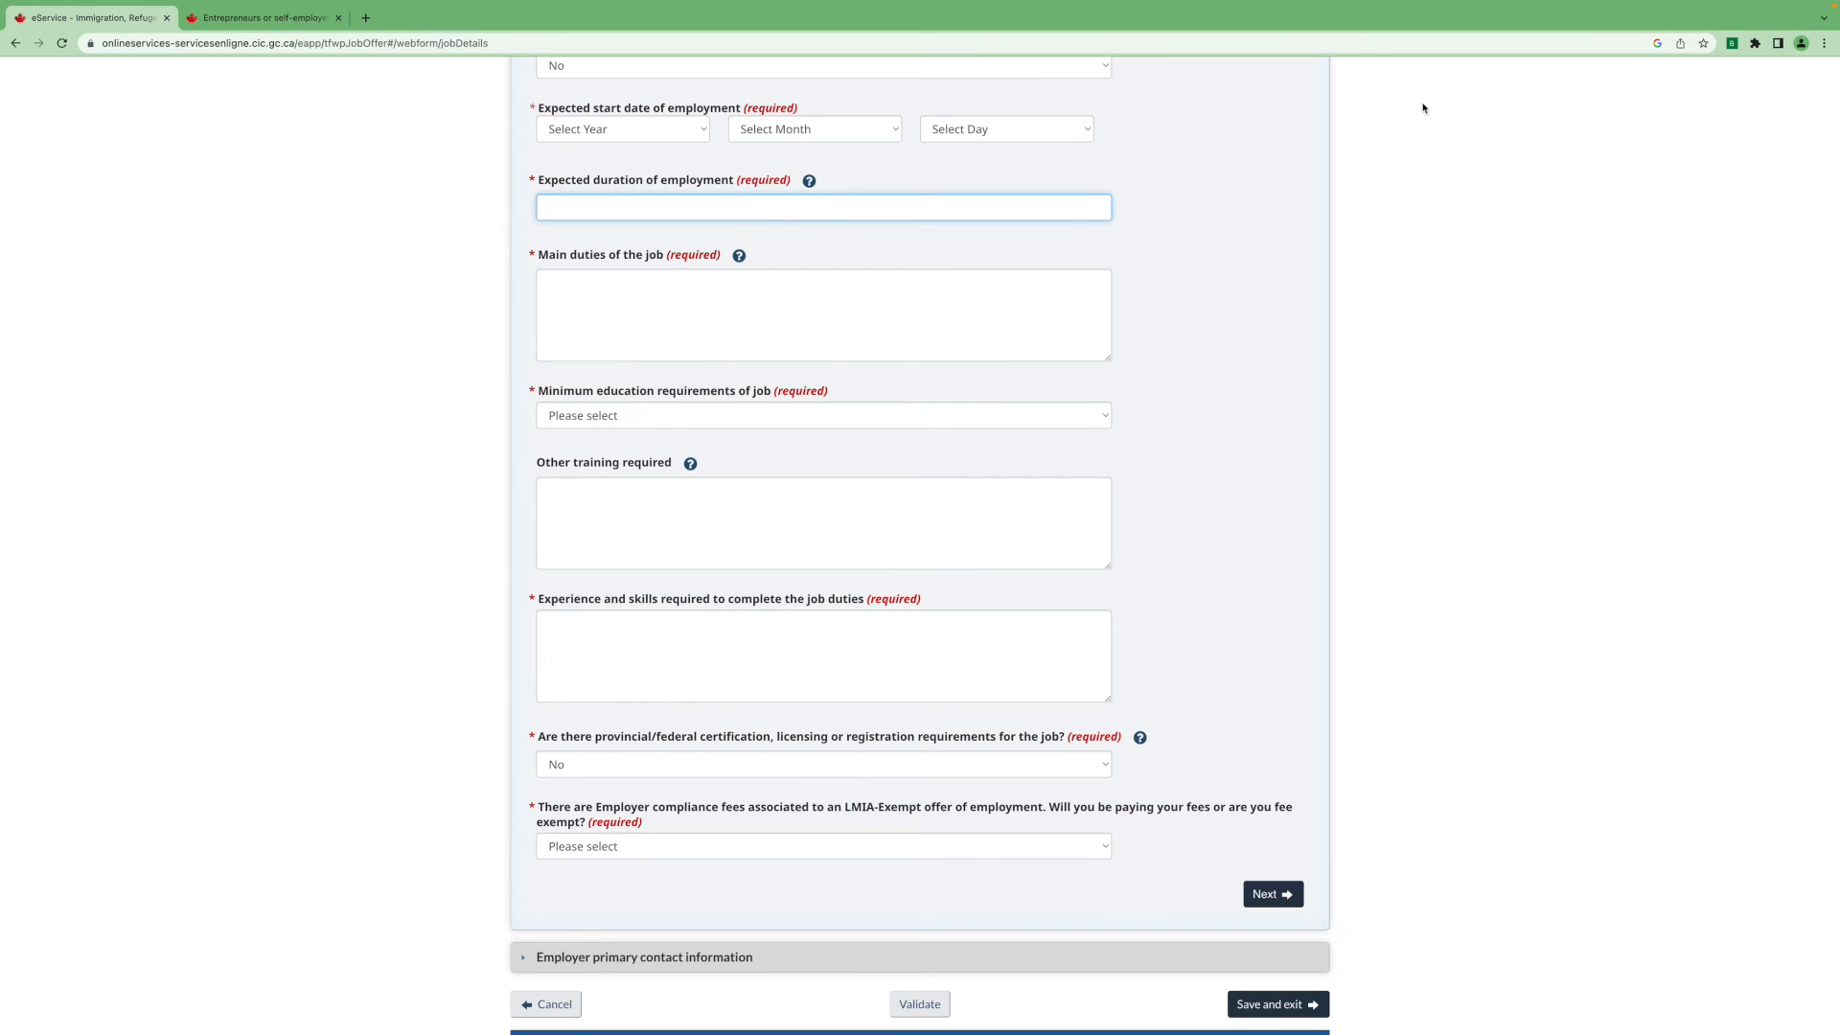
text(At least one year)
triple_click(648, 205)
click(811, 183)
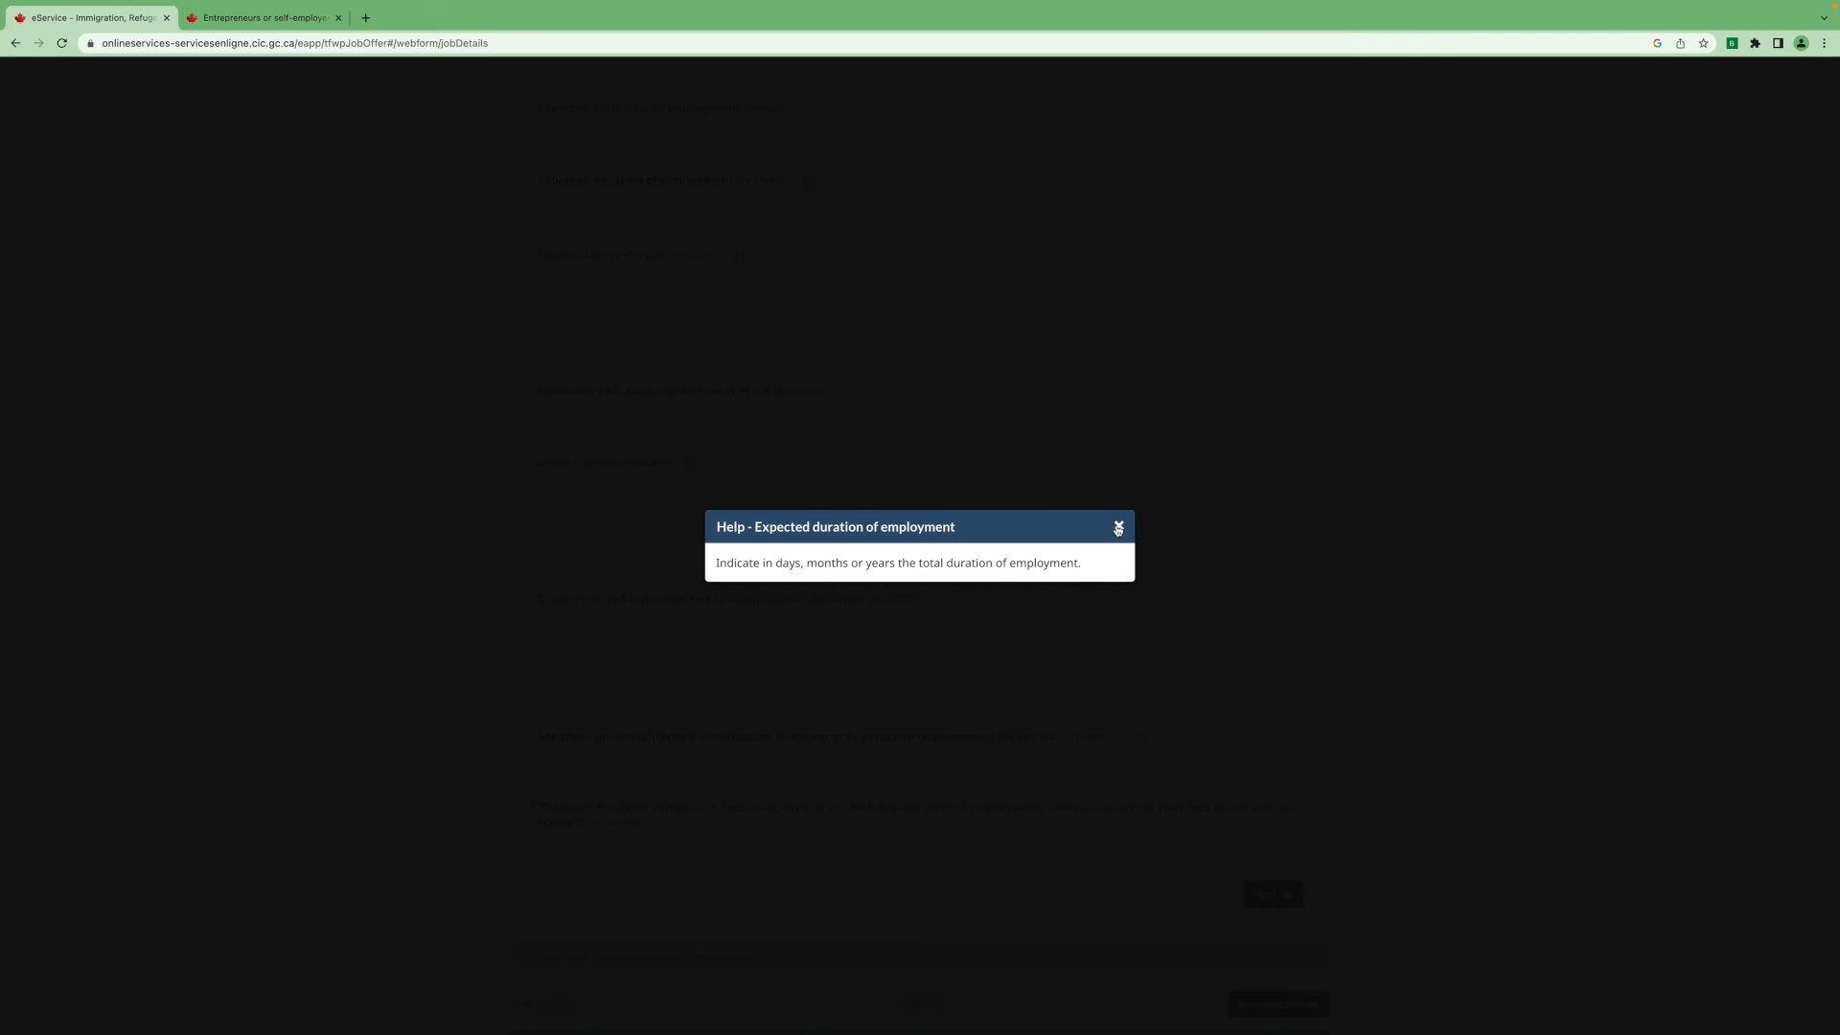
click(1118, 528)
triple_click(622, 199)
key(BackSpace)
Visit Main duties and open, then close, the Minimum education choices without selecting
click(614, 347)
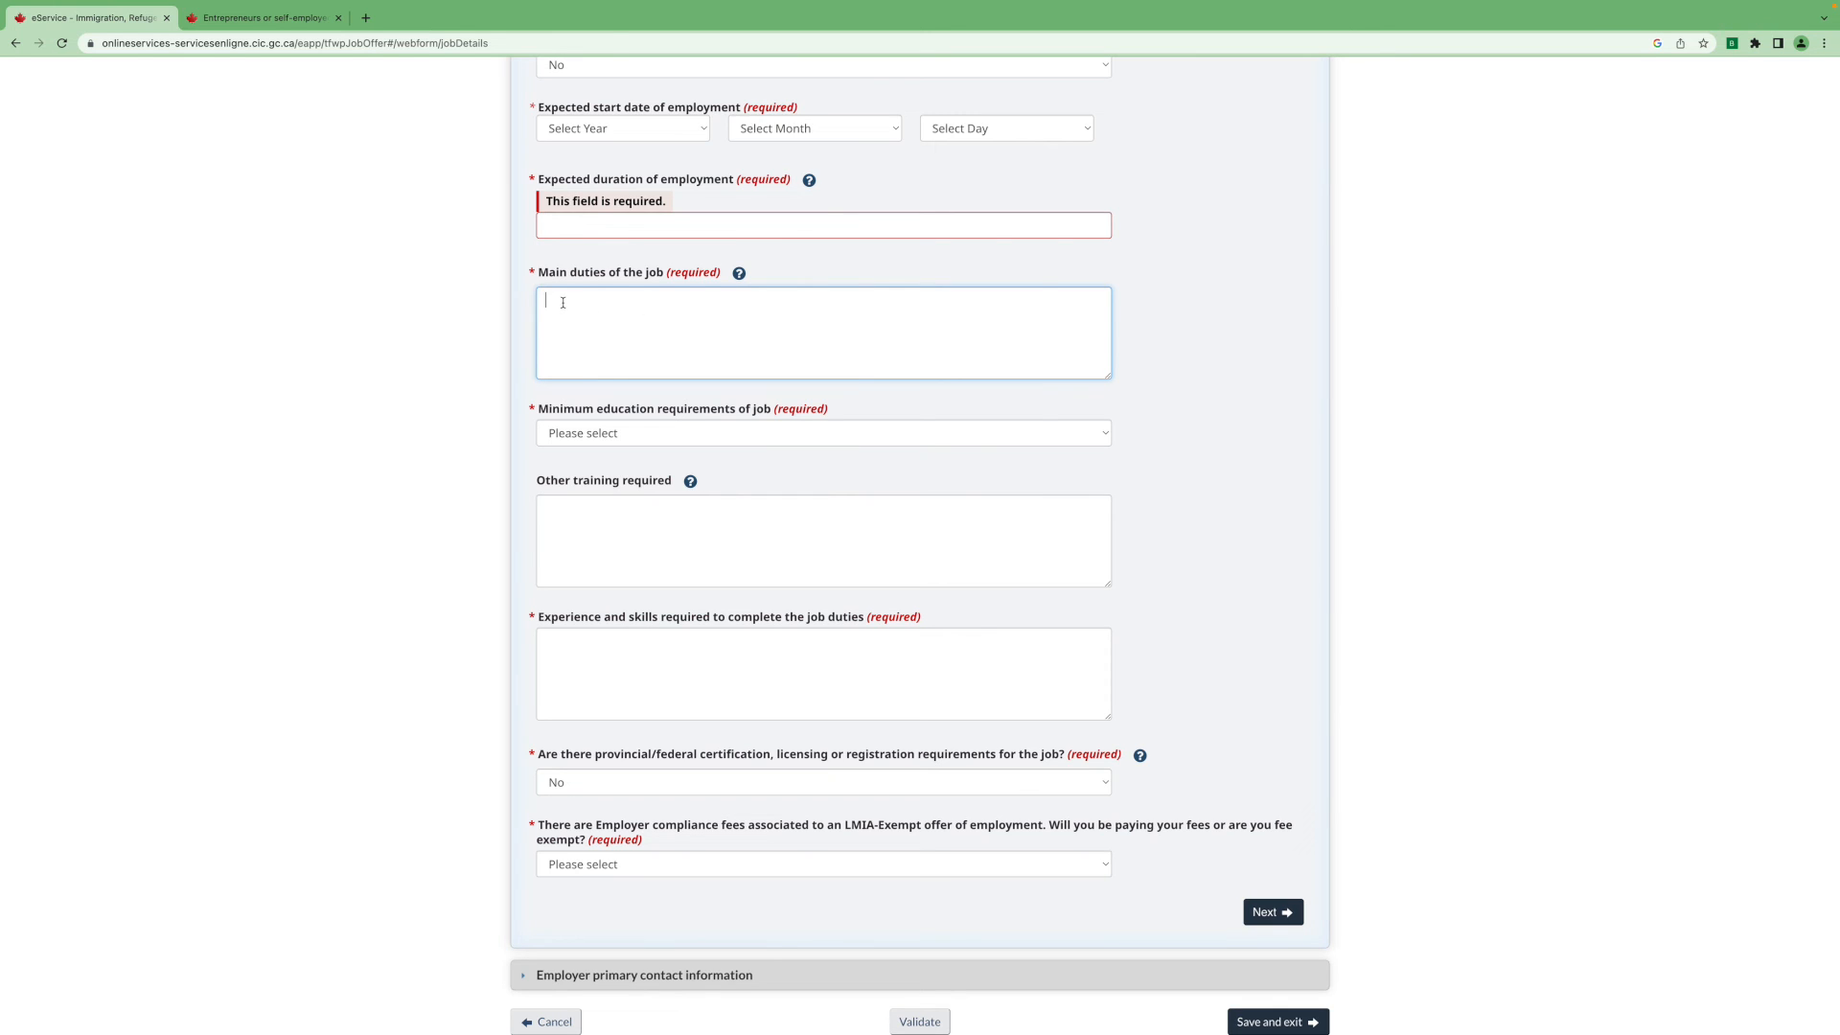
click(724, 436)
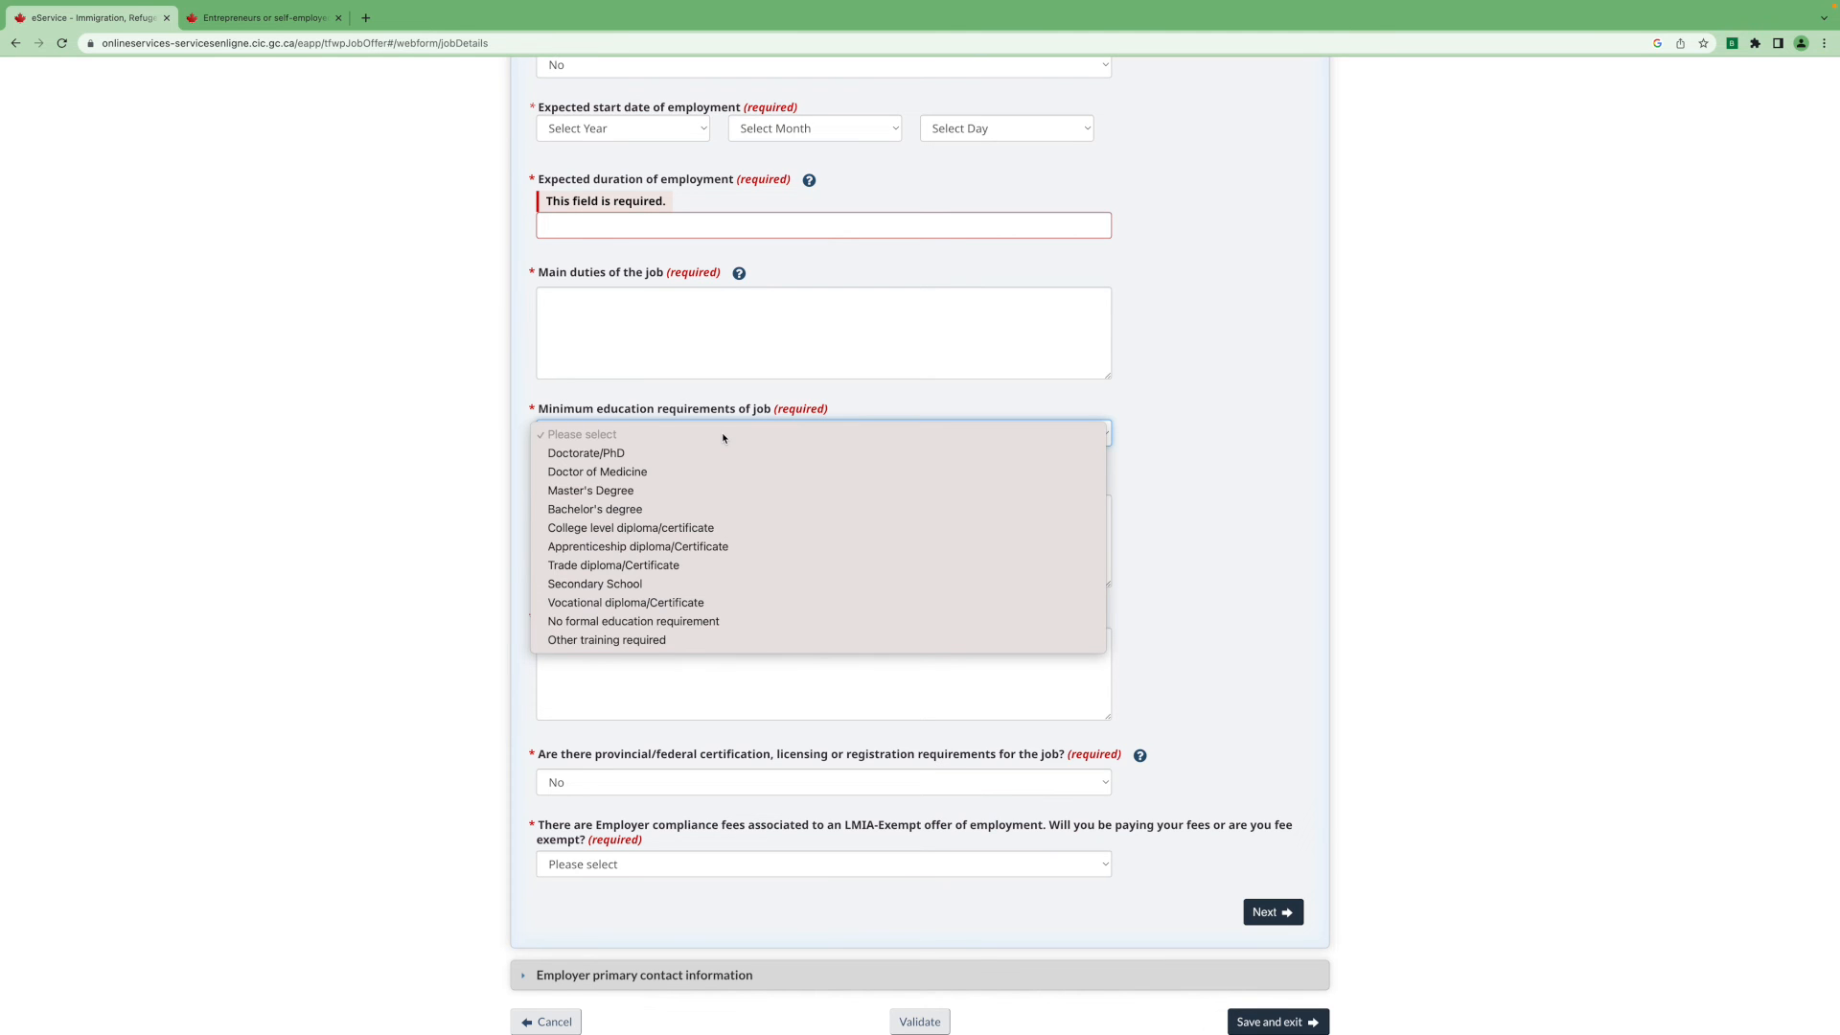
click(1215, 440)
Select NOC code 00012 – Senior managers – financial, communications and other business services
scroll(973, 460, up, 5)
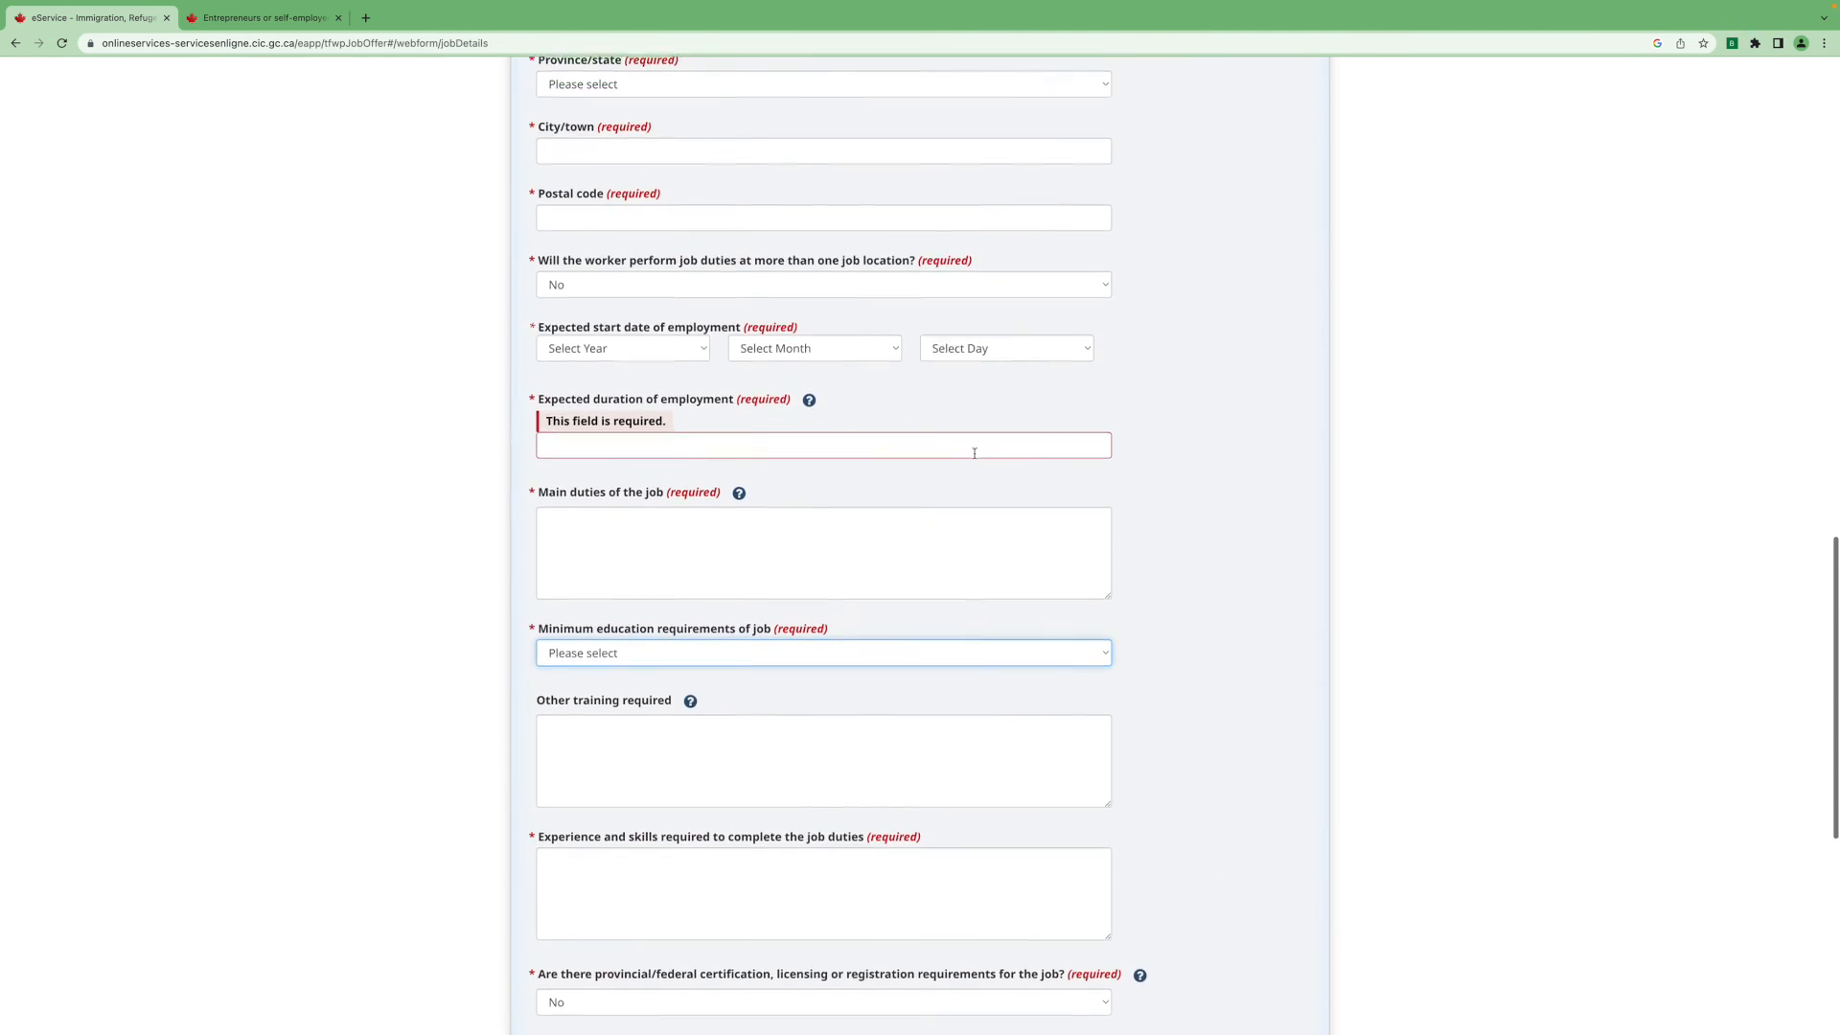
scroll(966, 402, up, 5)
scroll(969, 411, down, 5)
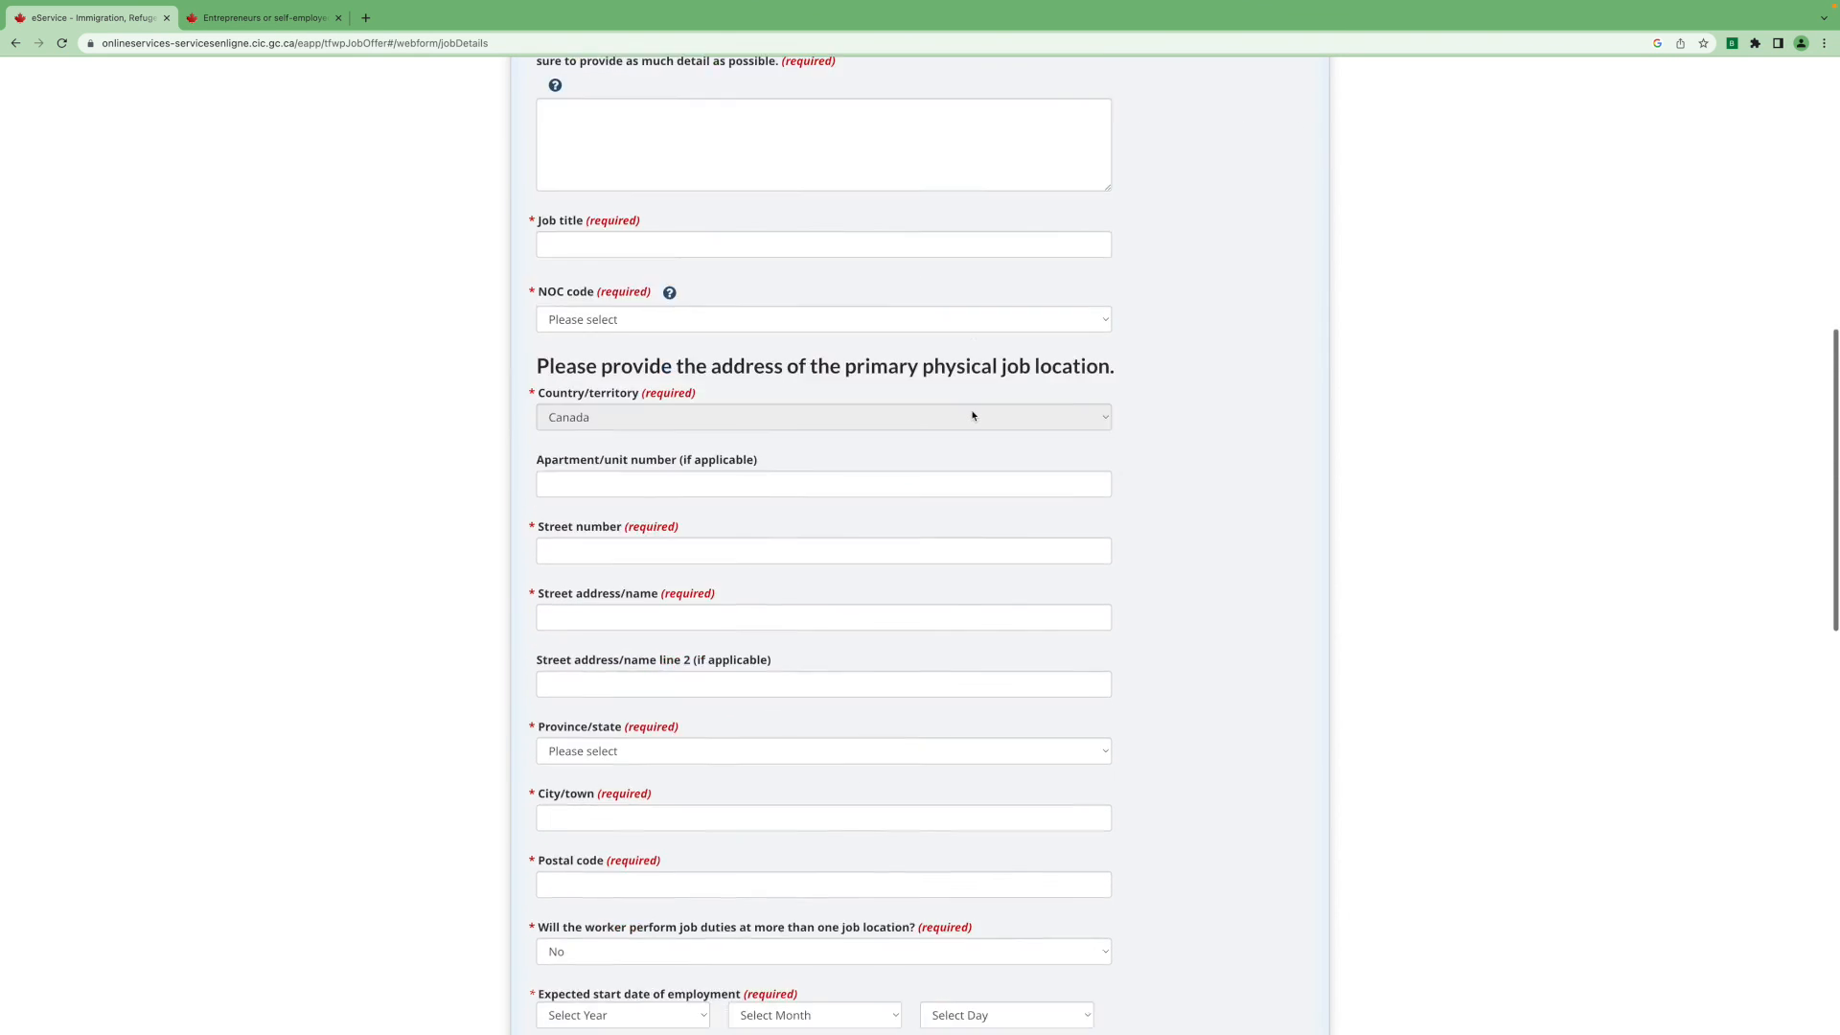
scroll(971, 415, up, 5)
scroll(973, 413, down, 8)
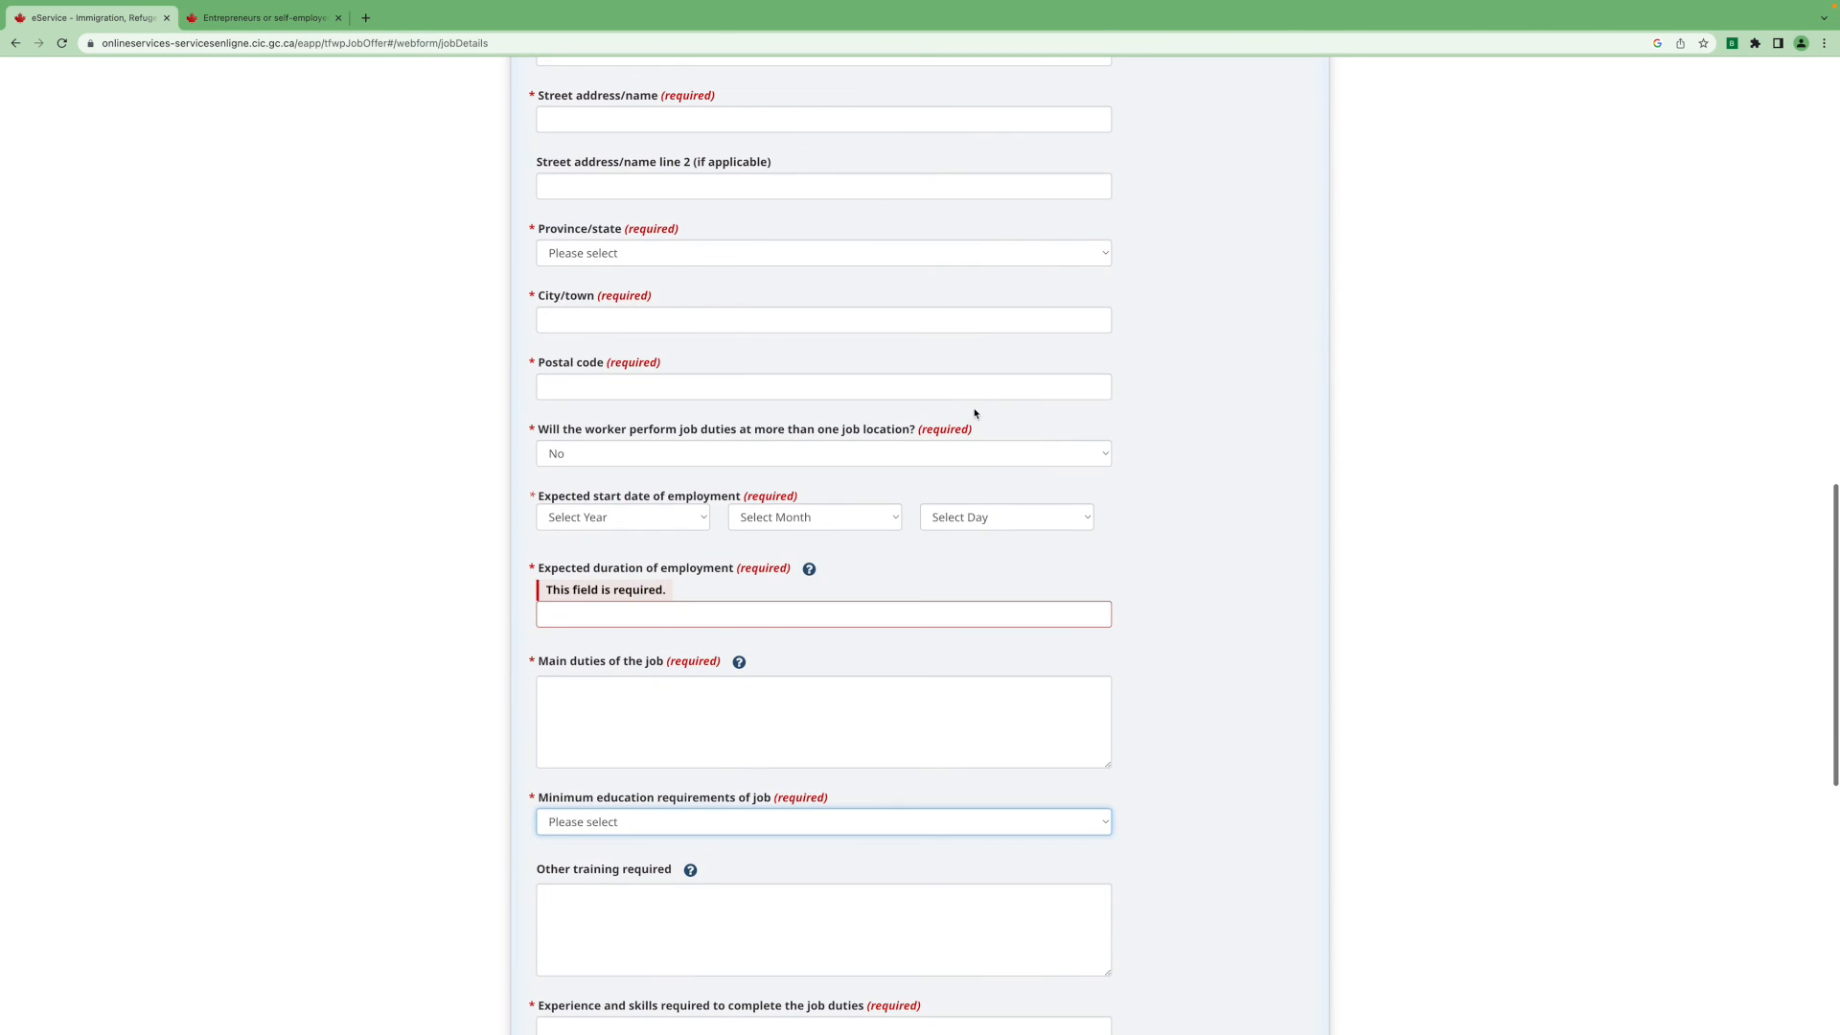
scroll(974, 414, up, 12)
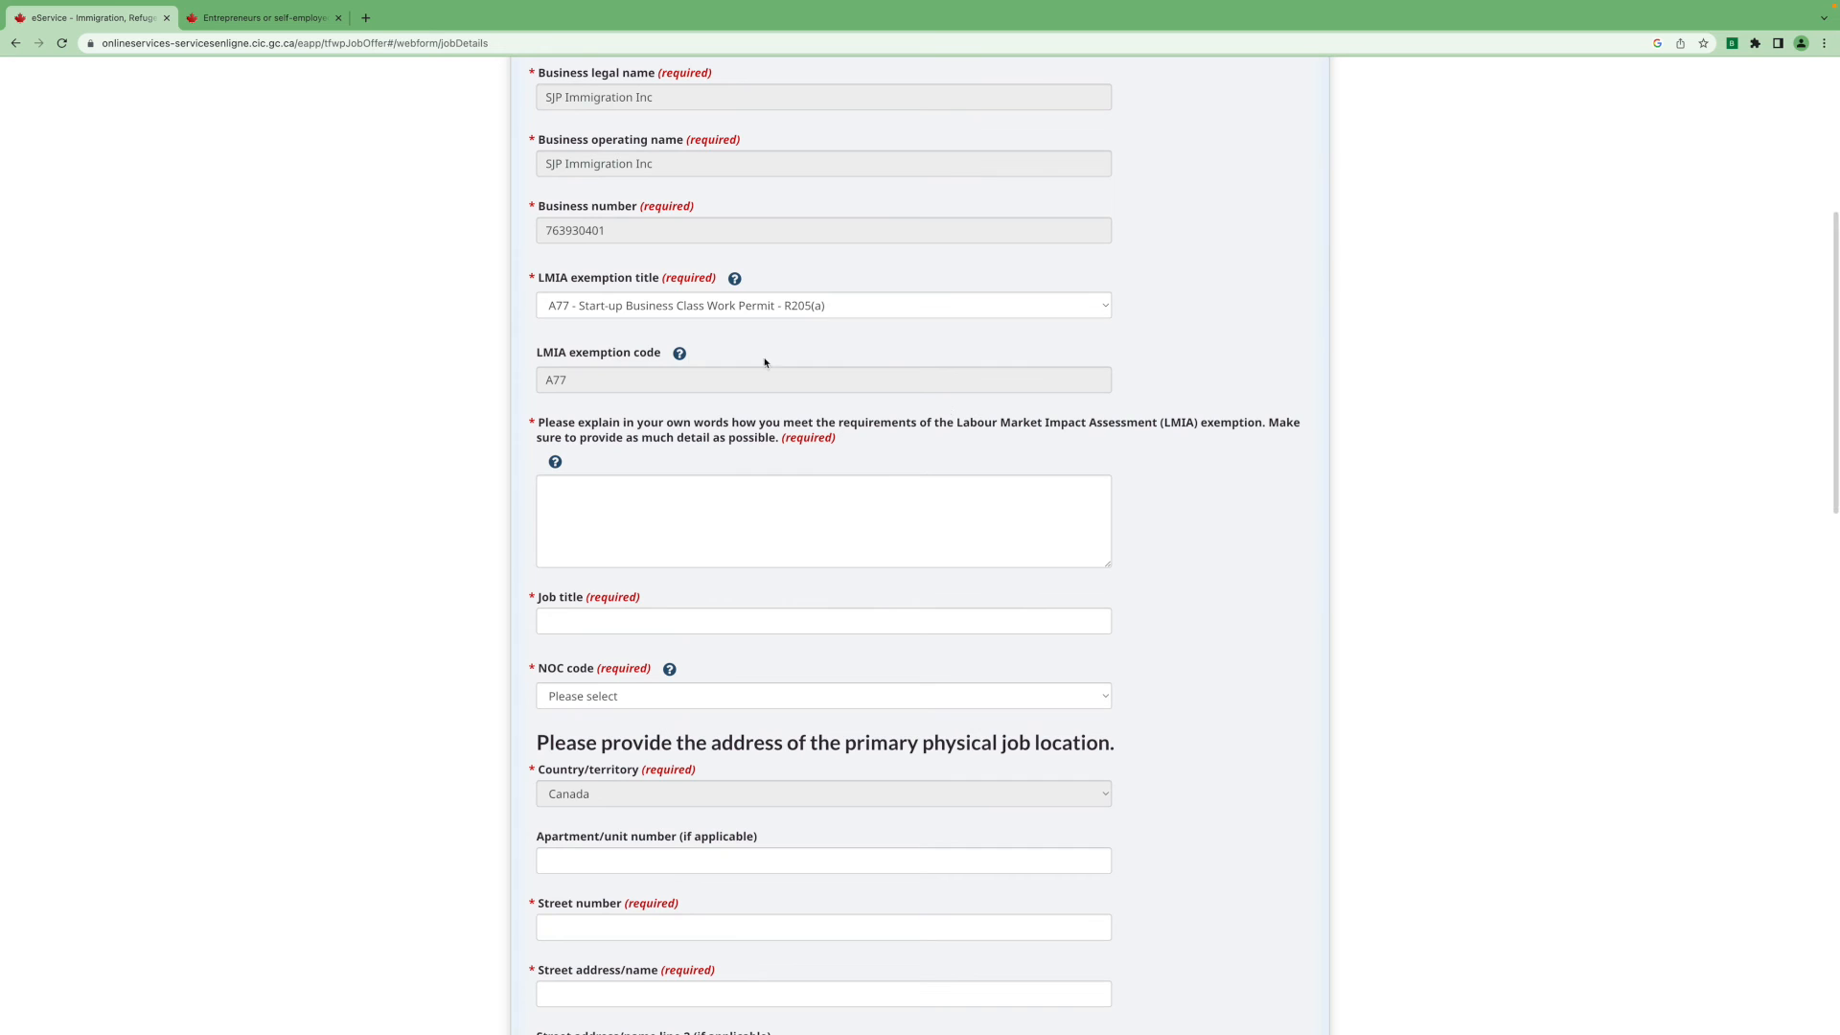
scroll(866, 308, down, 4)
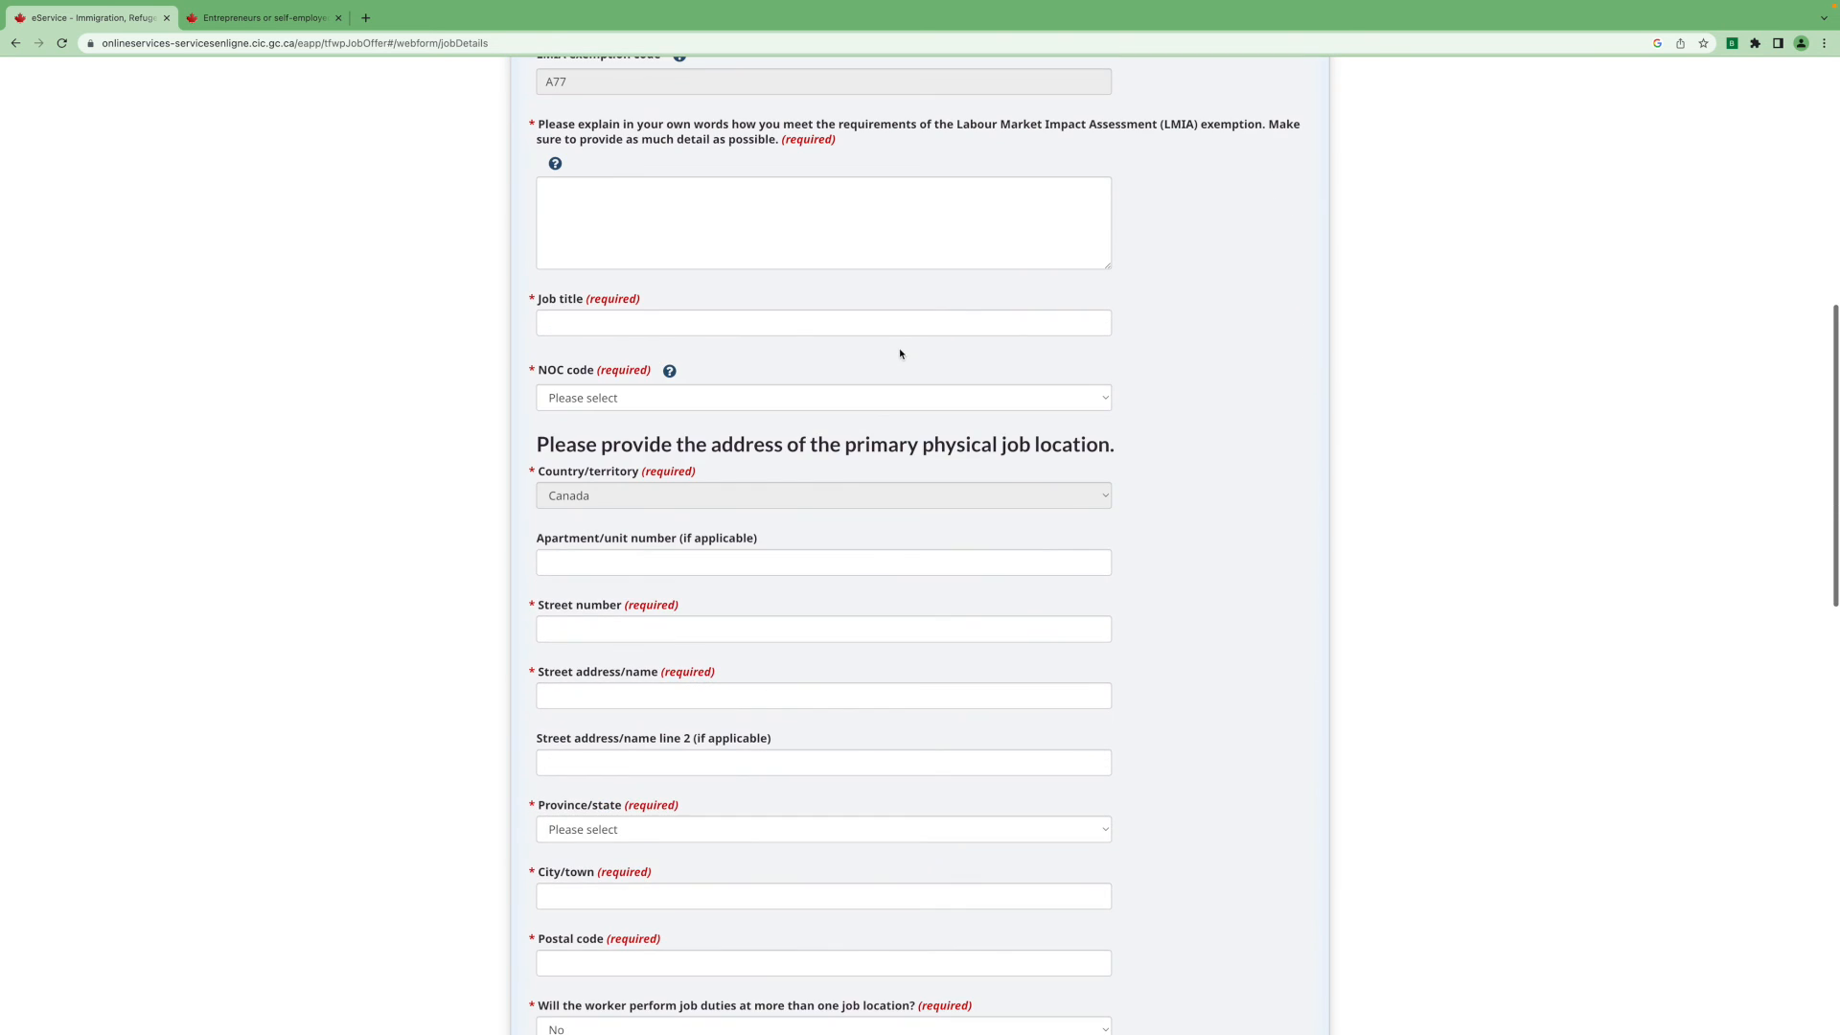
click(831, 394)
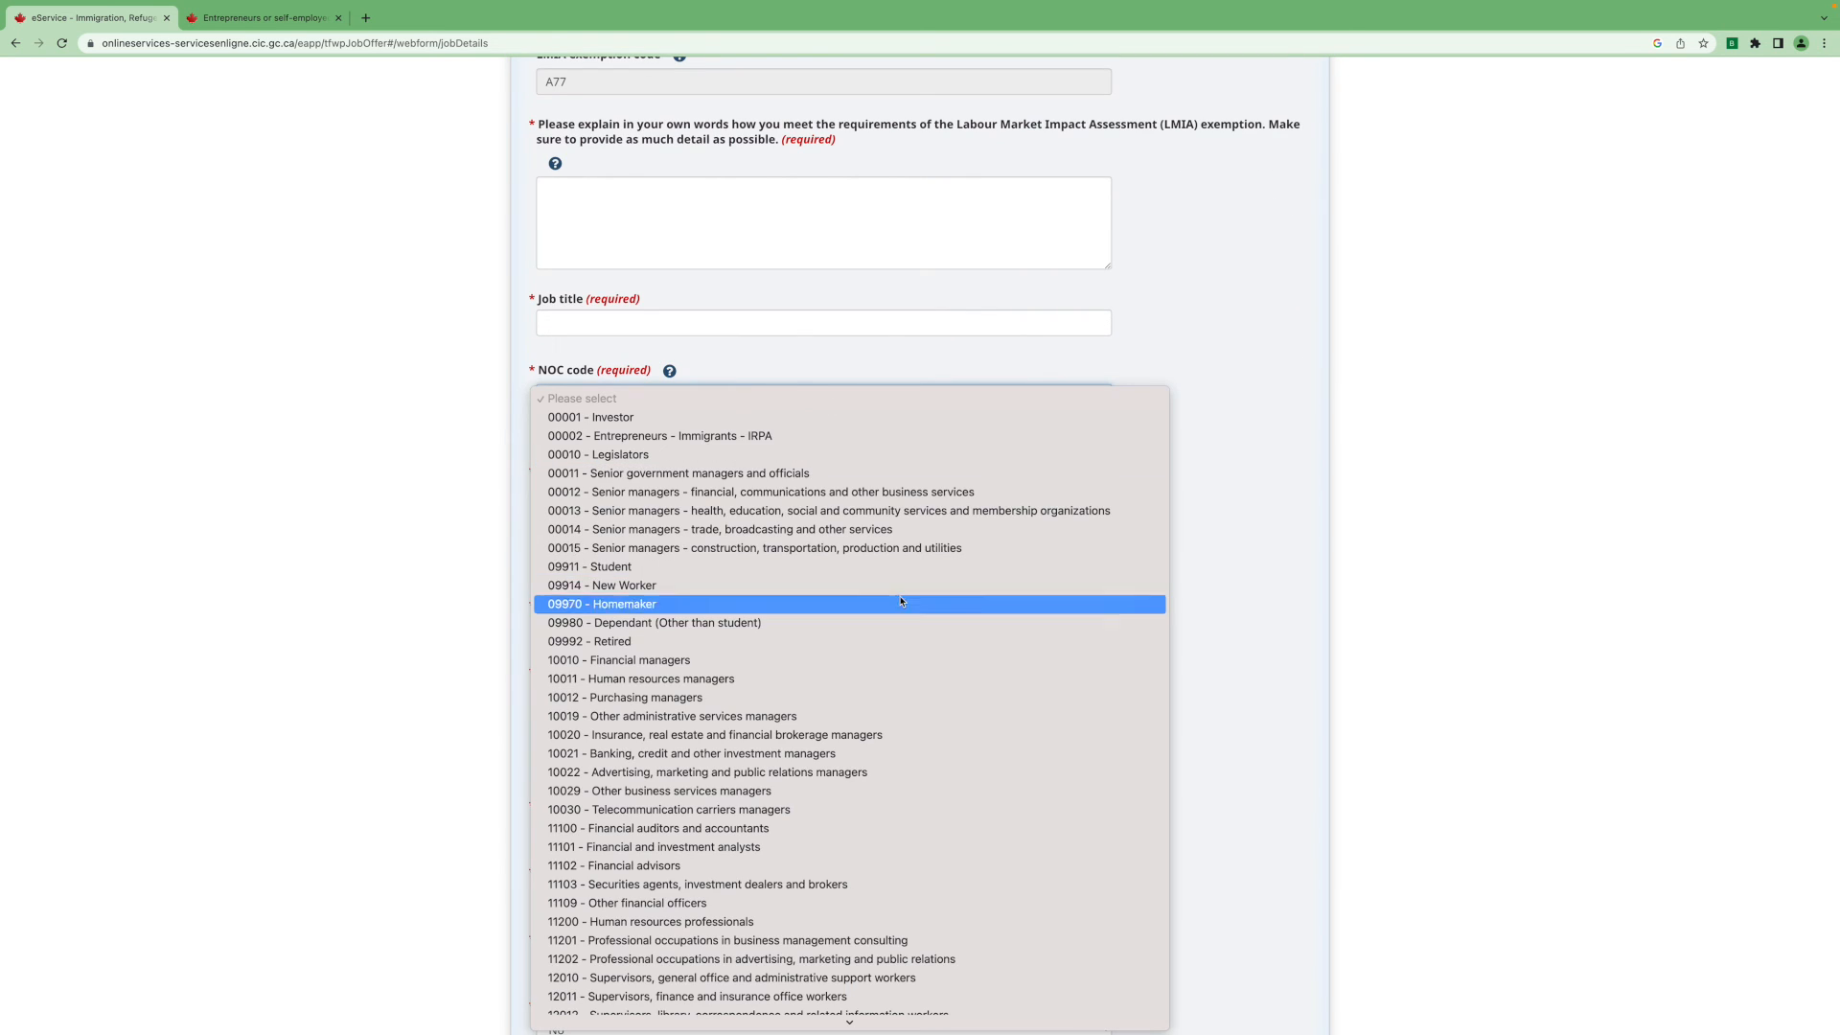
click(901, 494)
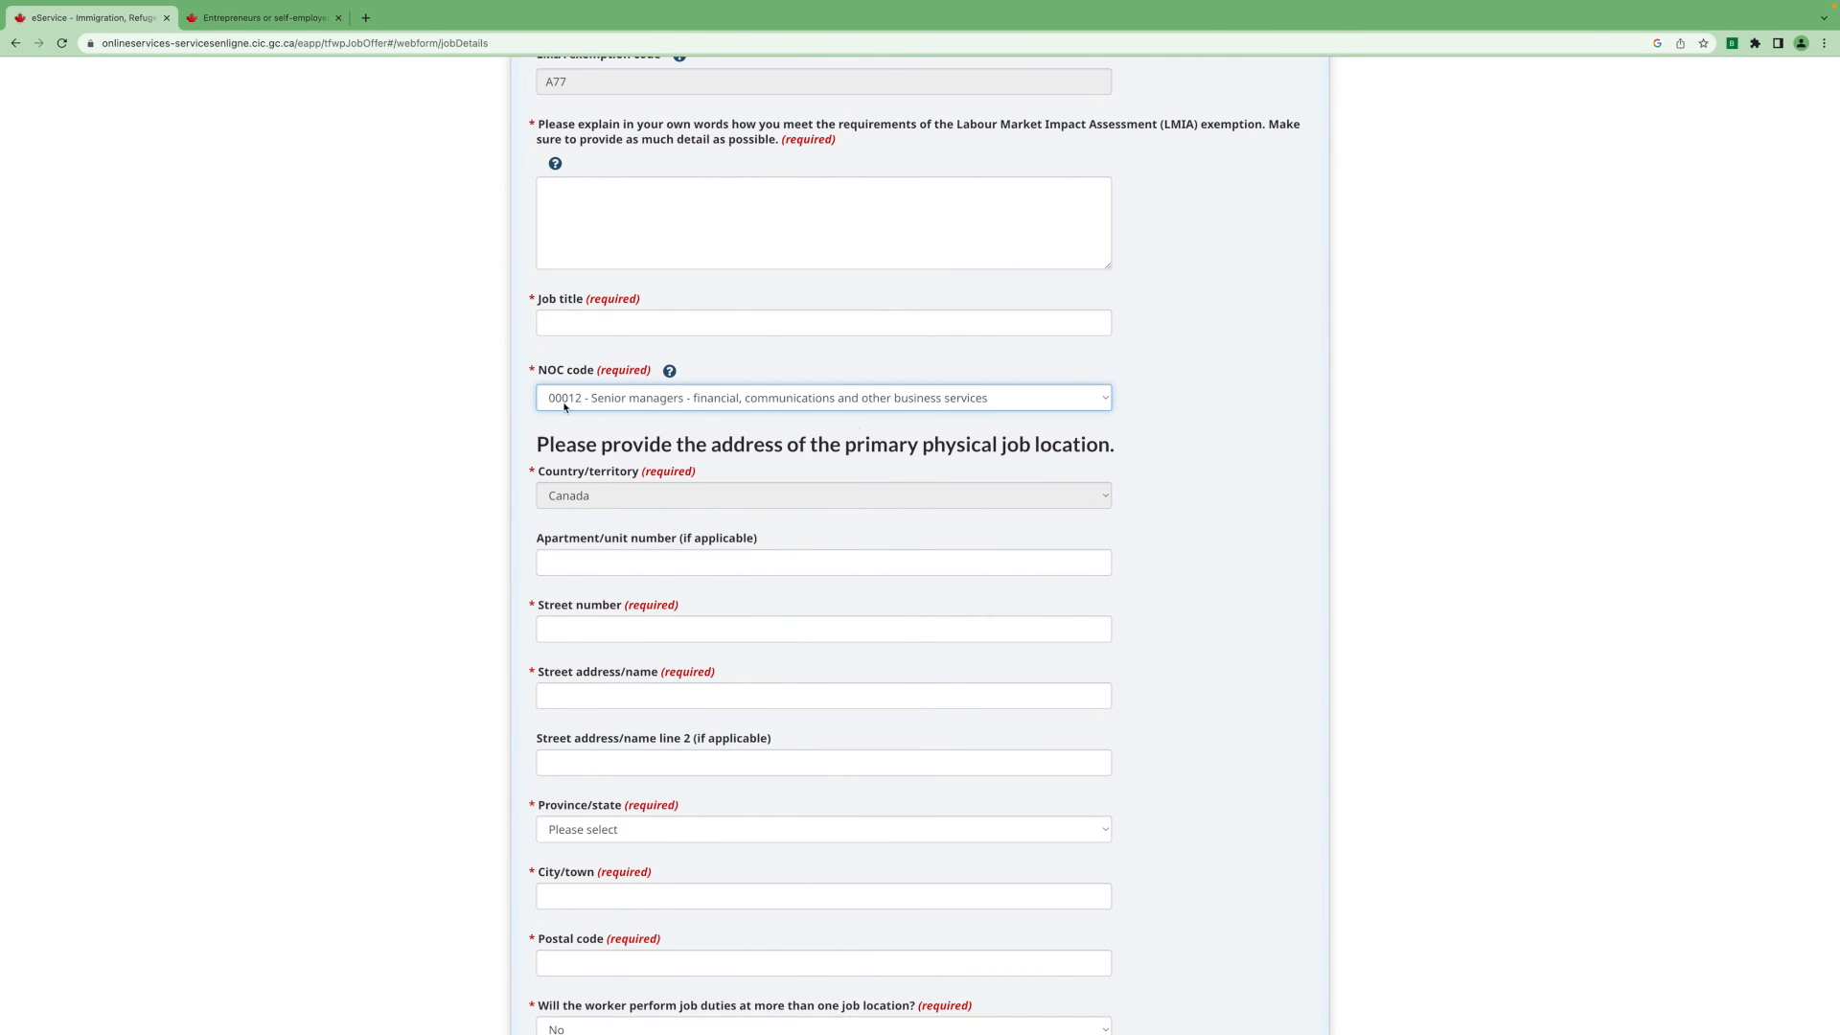
click(1020, 403)
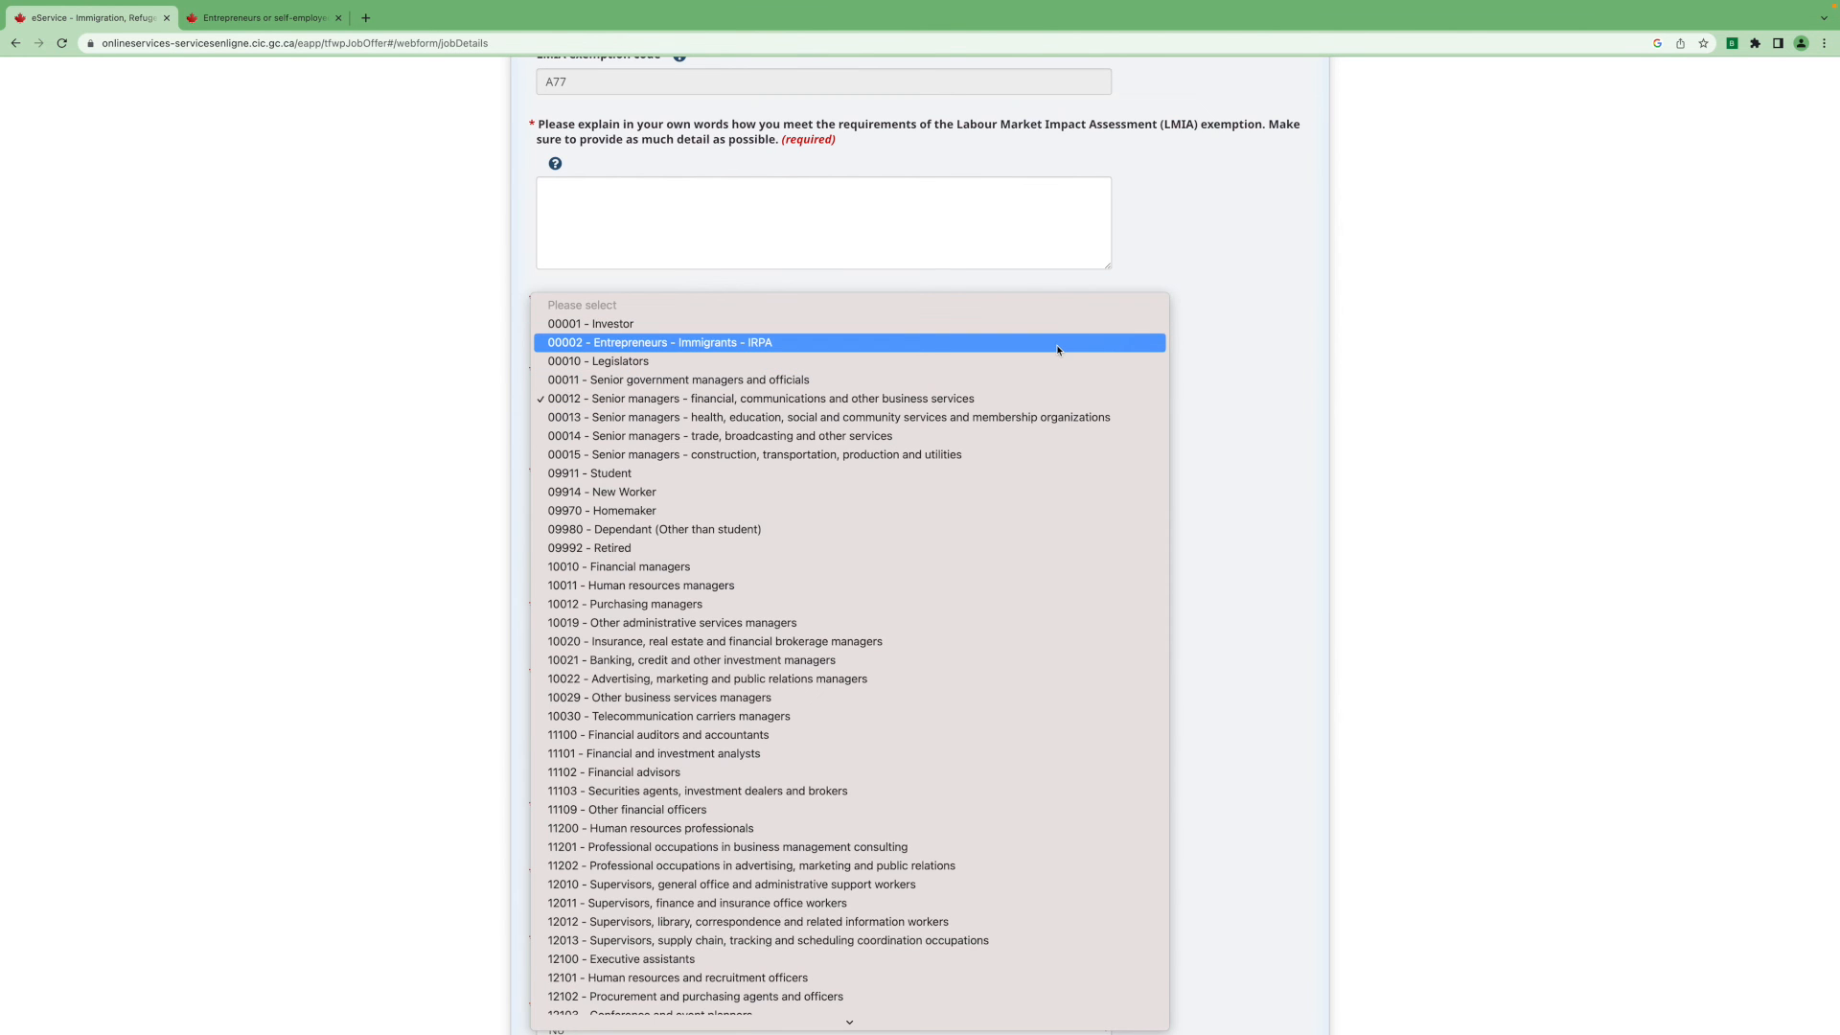
click(1217, 324)
Move through the Other training required and Experience and skills fields without filling them
scroll(793, 445, down, 10)
click(666, 450)
scroll(666, 450, down, 2)
click(698, 446)
Answer the certification requirements question No, after briefly trying Yes
scroll(906, 405, down, 2)
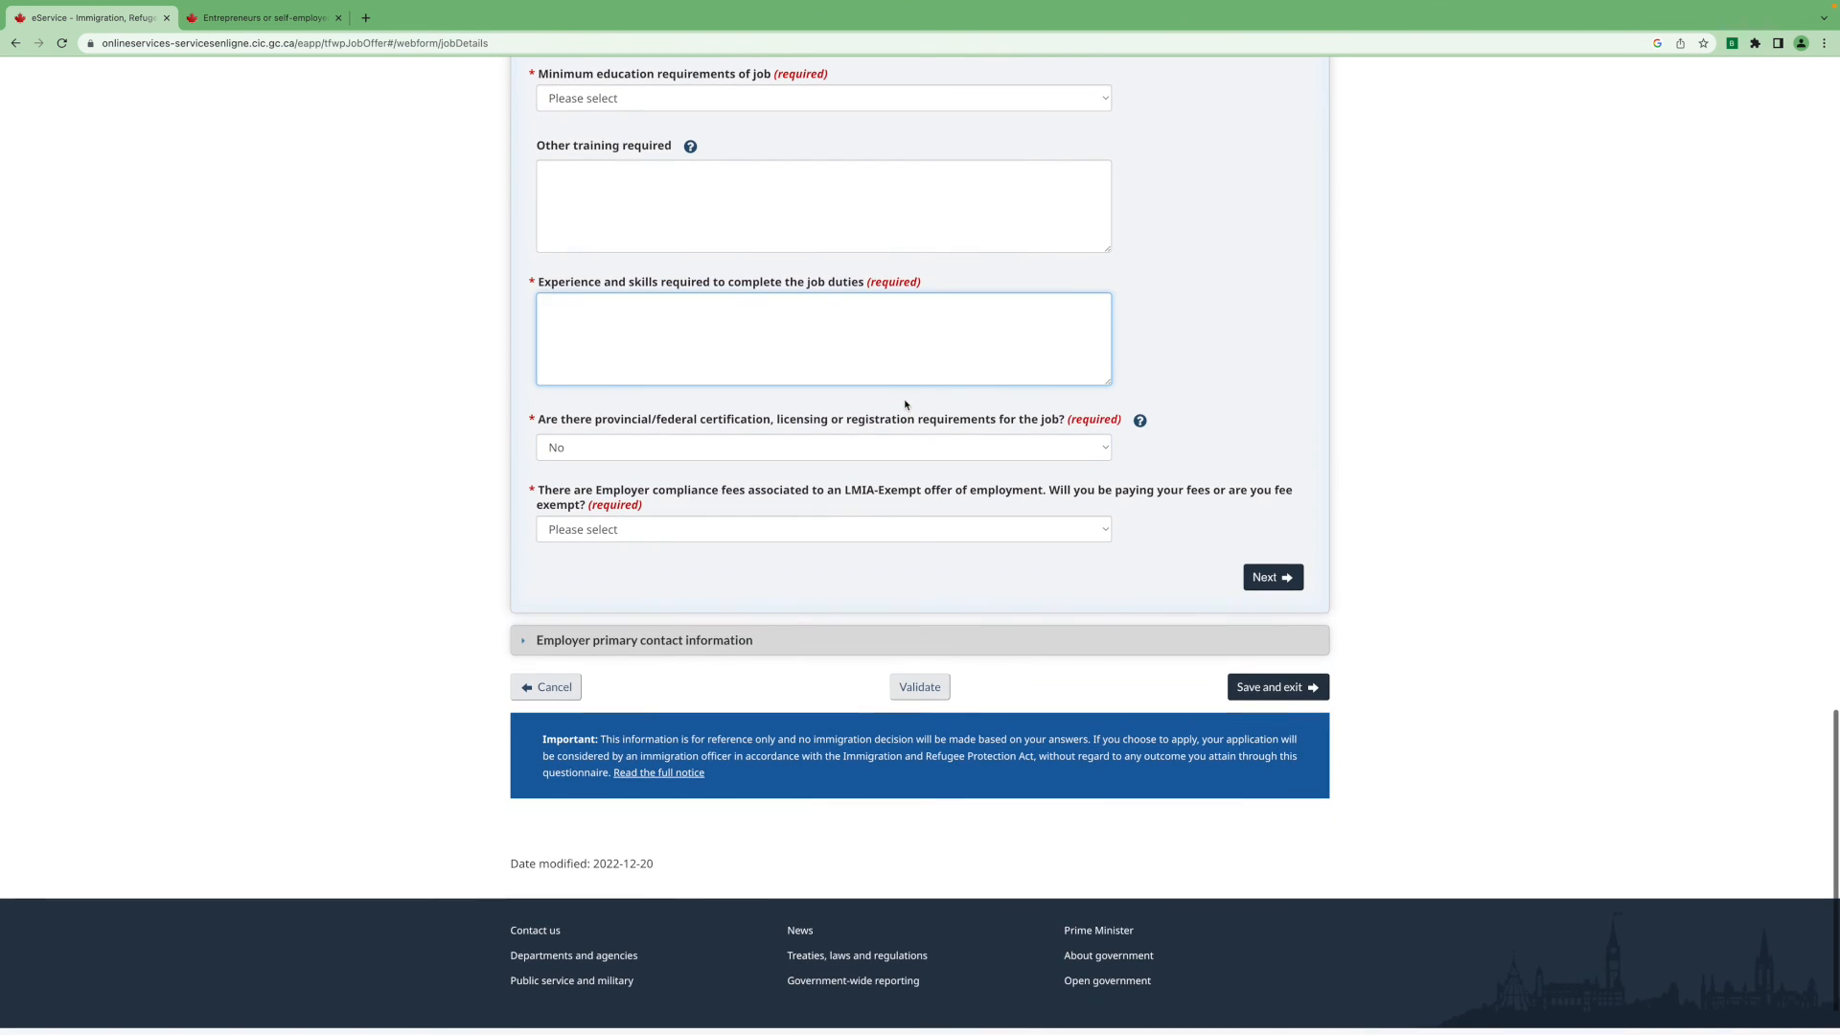
click(901, 447)
click(1318, 374)
click(1035, 448)
click(1033, 447)
click(1033, 447)
click(1073, 429)
click(957, 537)
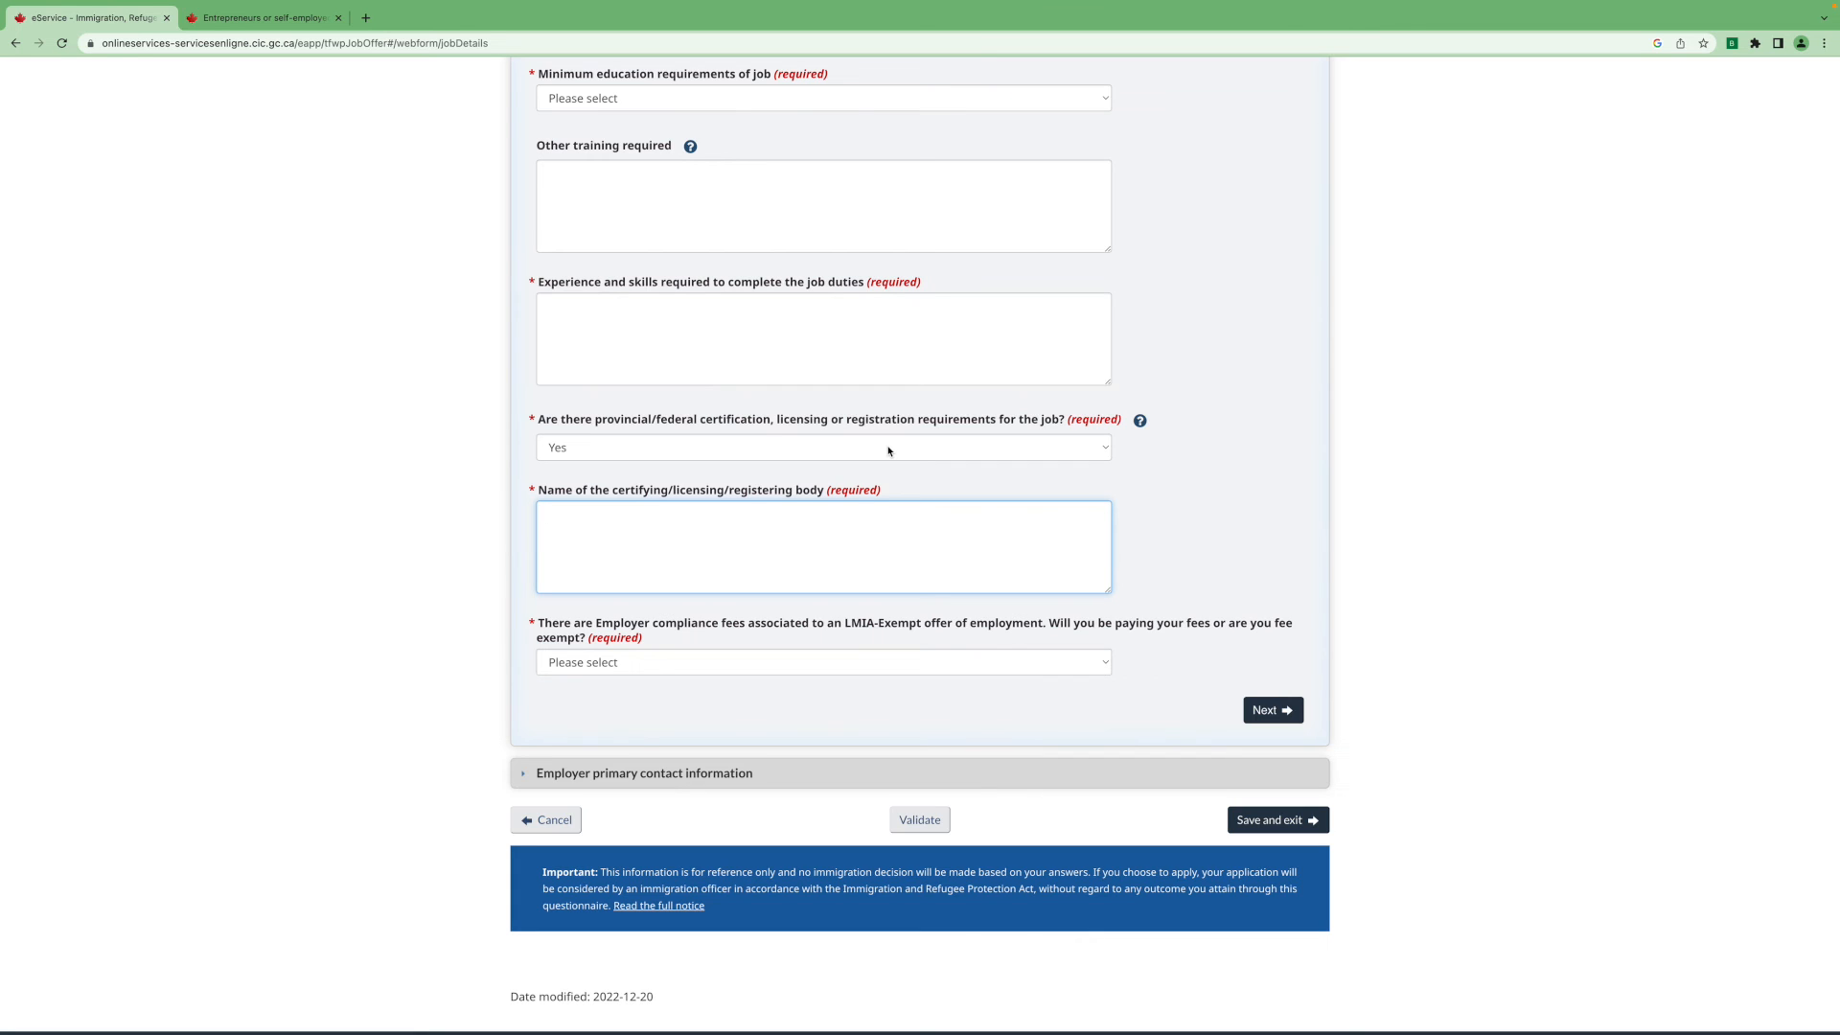
click(996, 448)
click(1063, 465)
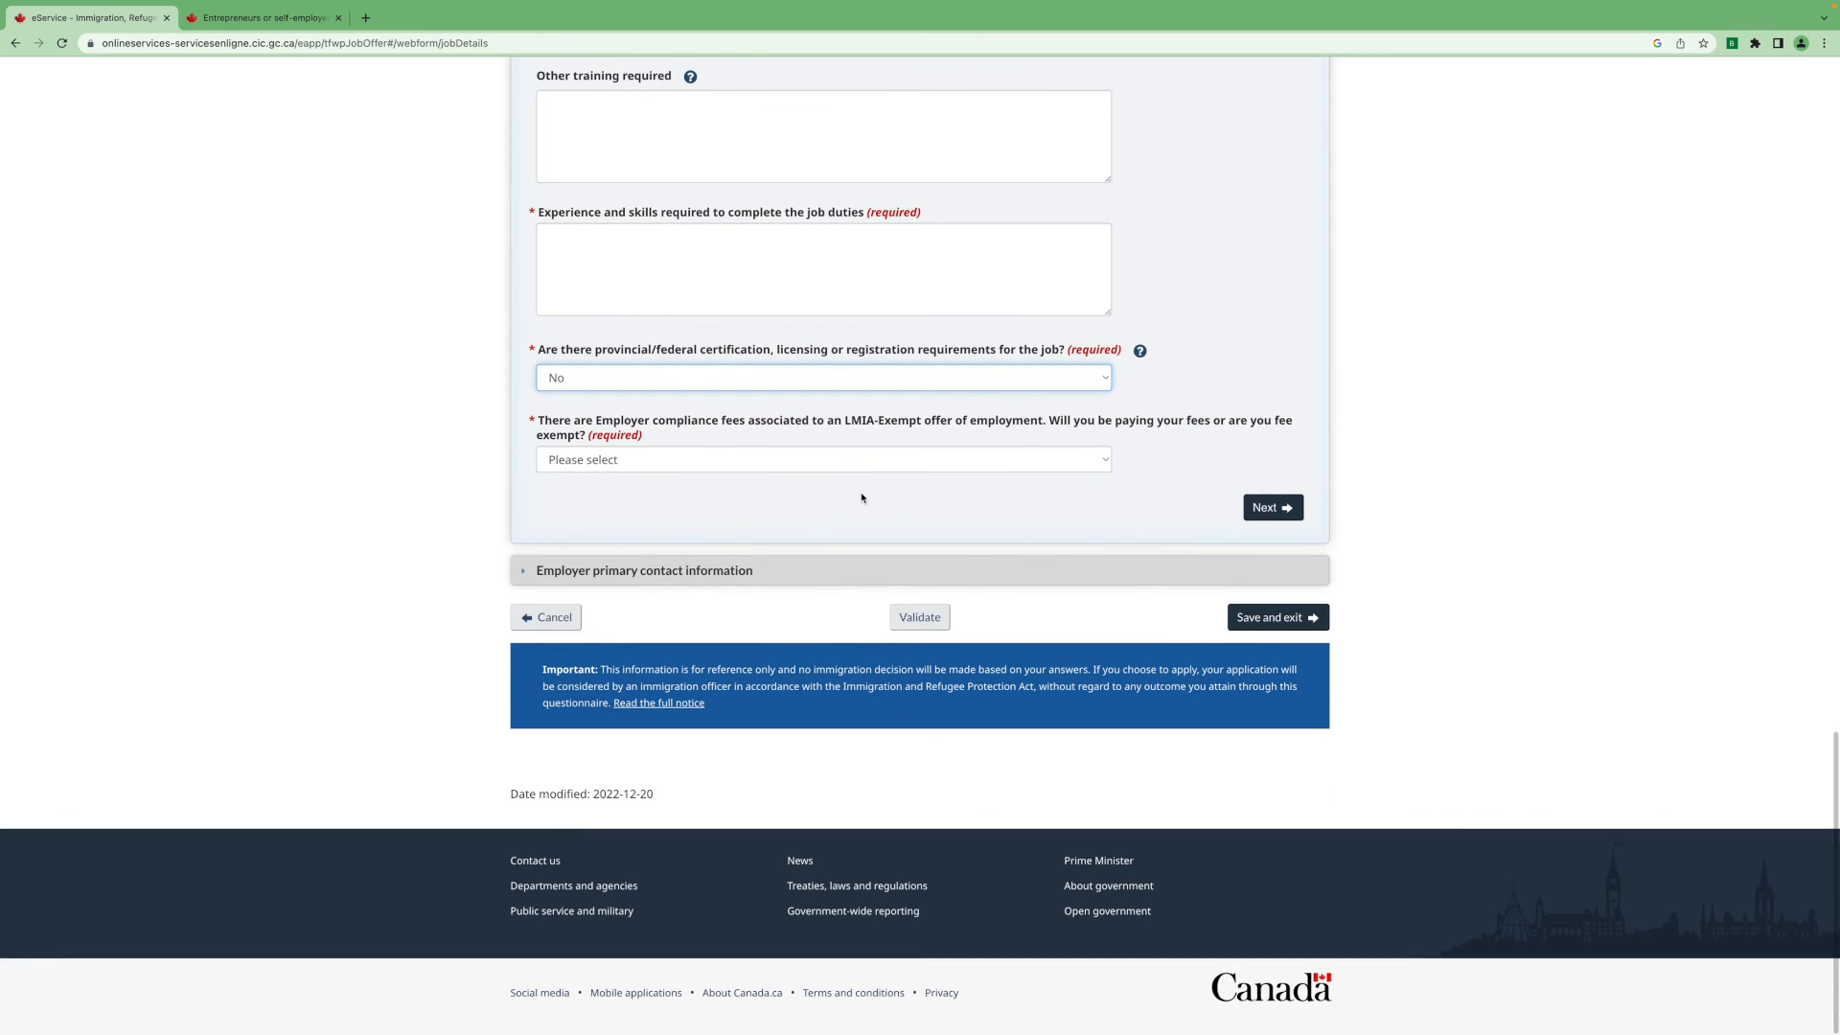
State the employer will pay the compliance fee and advance to Employer primary contact information
click(865, 468)
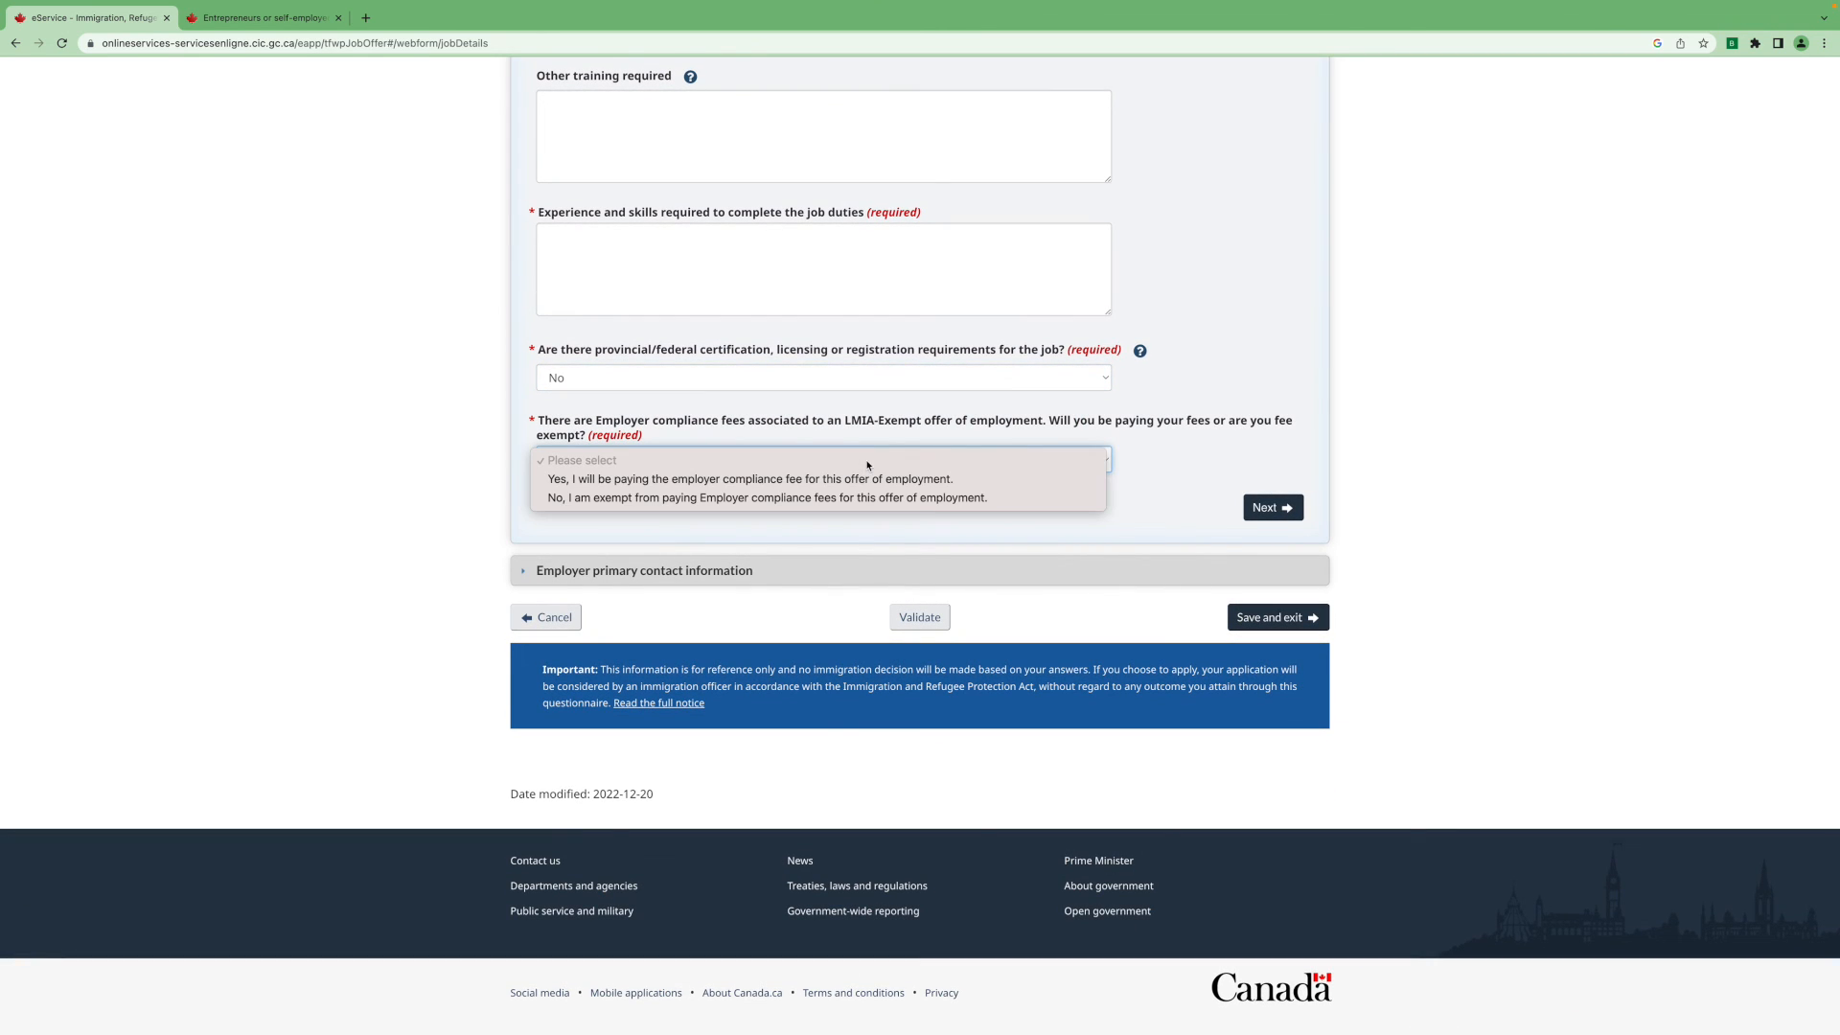
click(861, 479)
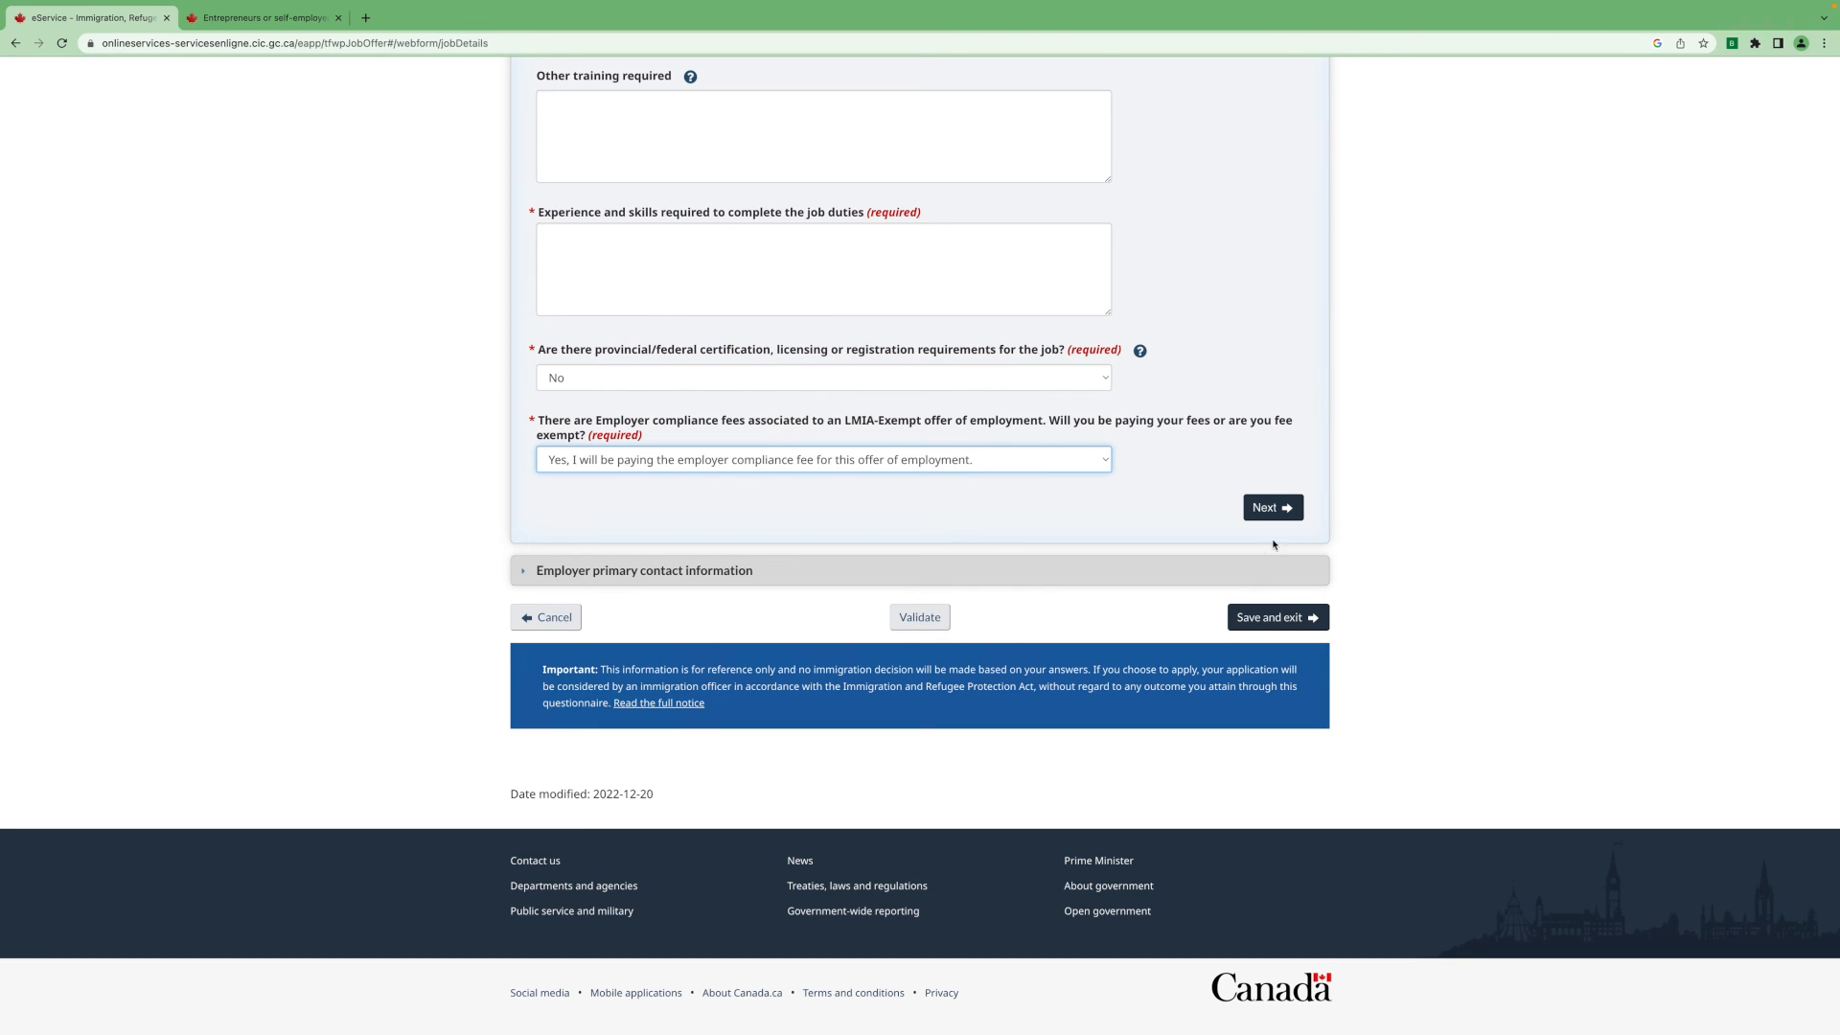
click(1267, 507)
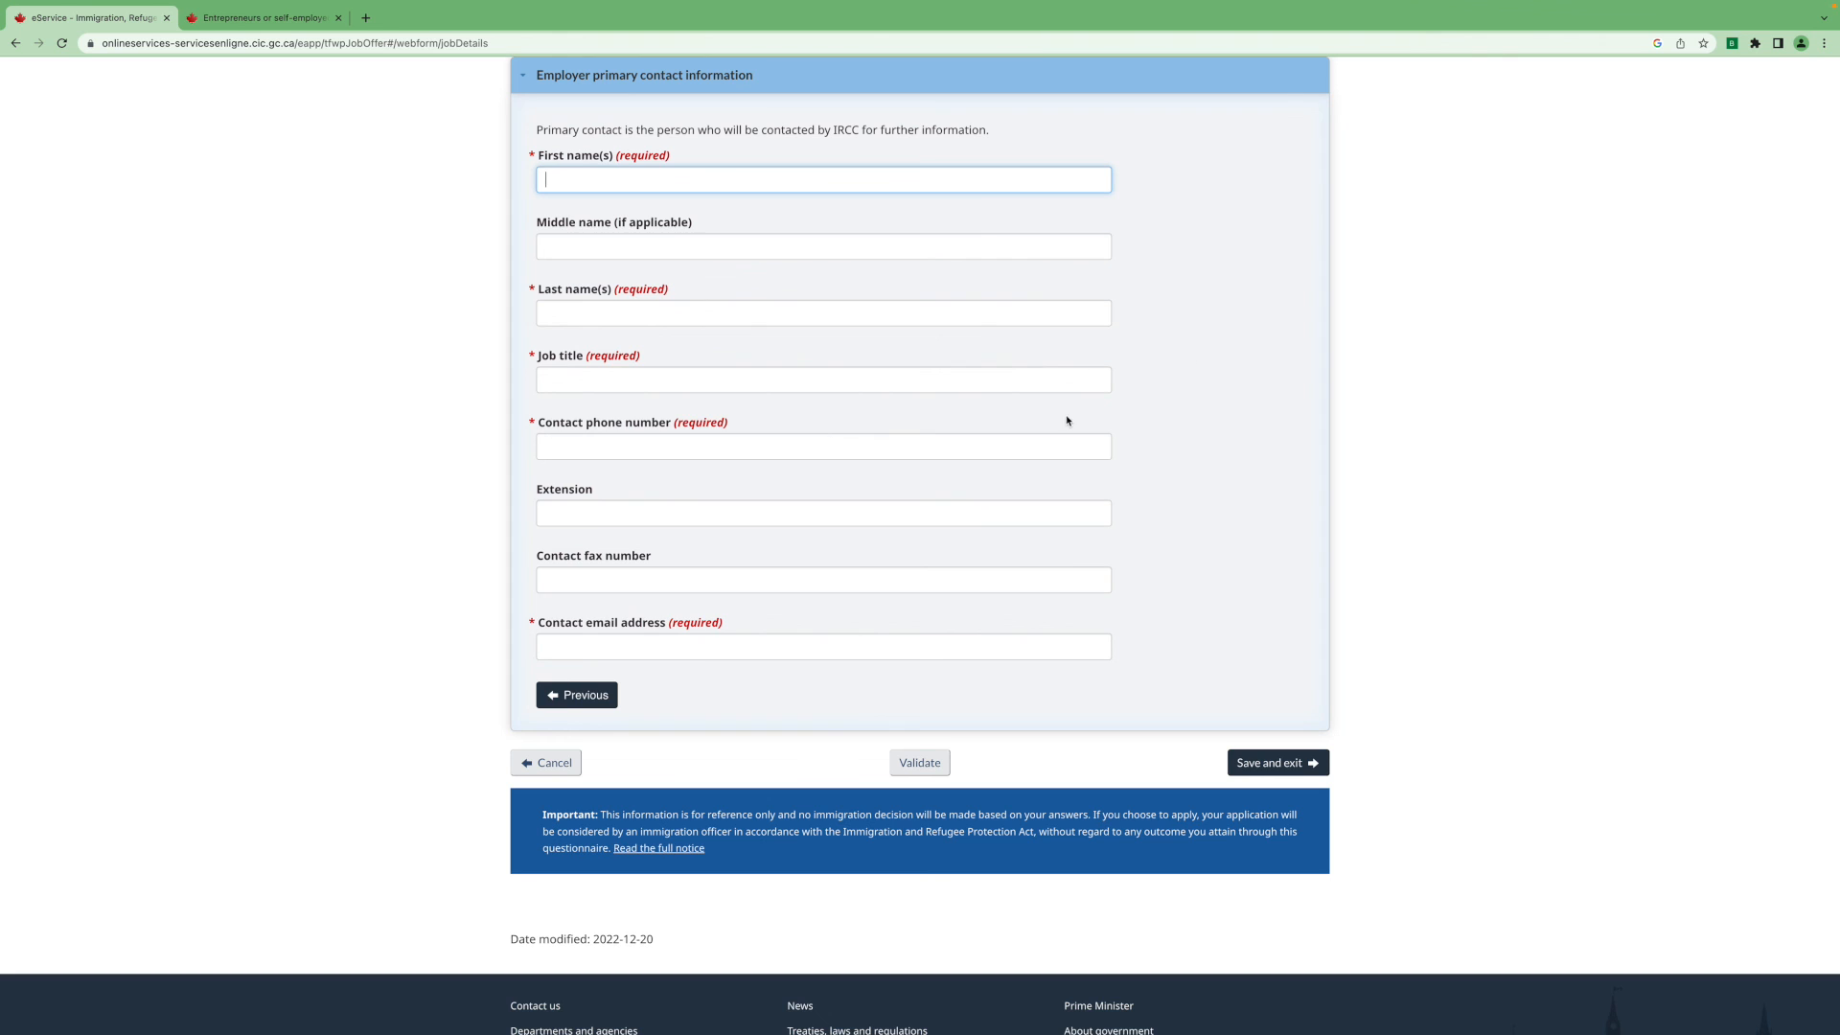
Save and exit the job details, then start the Wage and benefits form
scroll(1101, 225, up, 1)
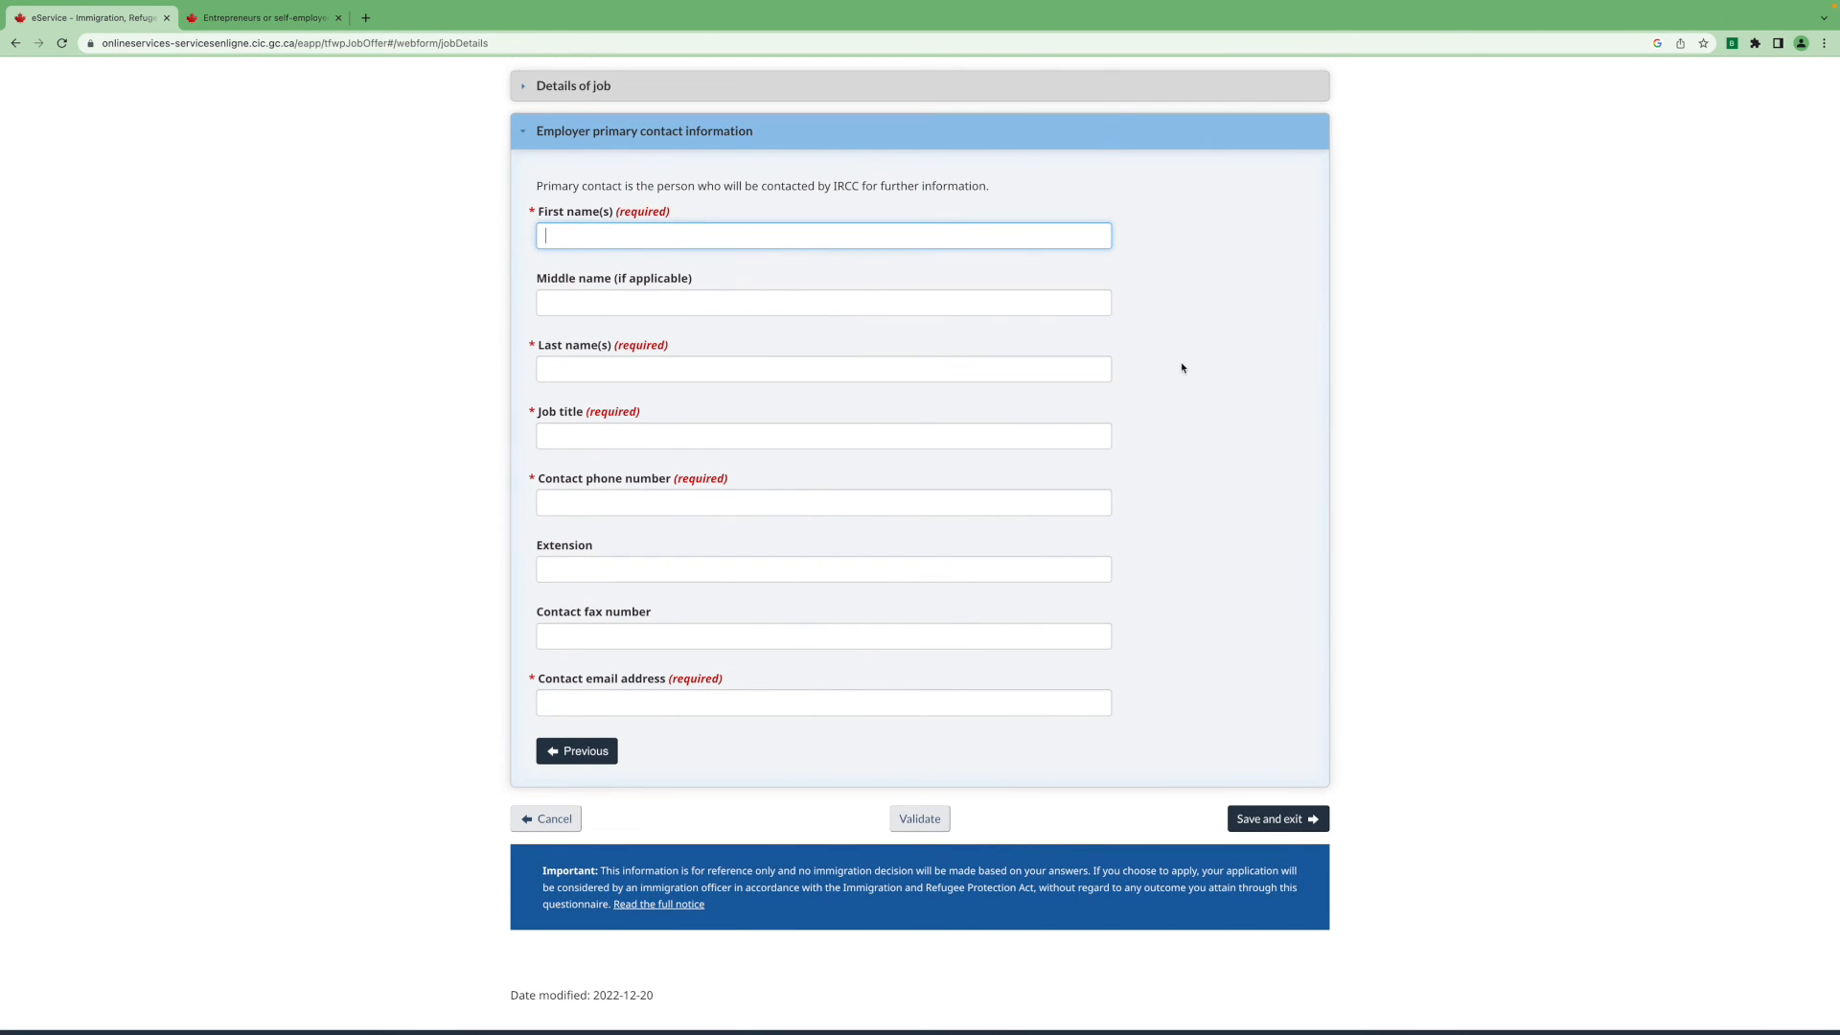
click(1253, 814)
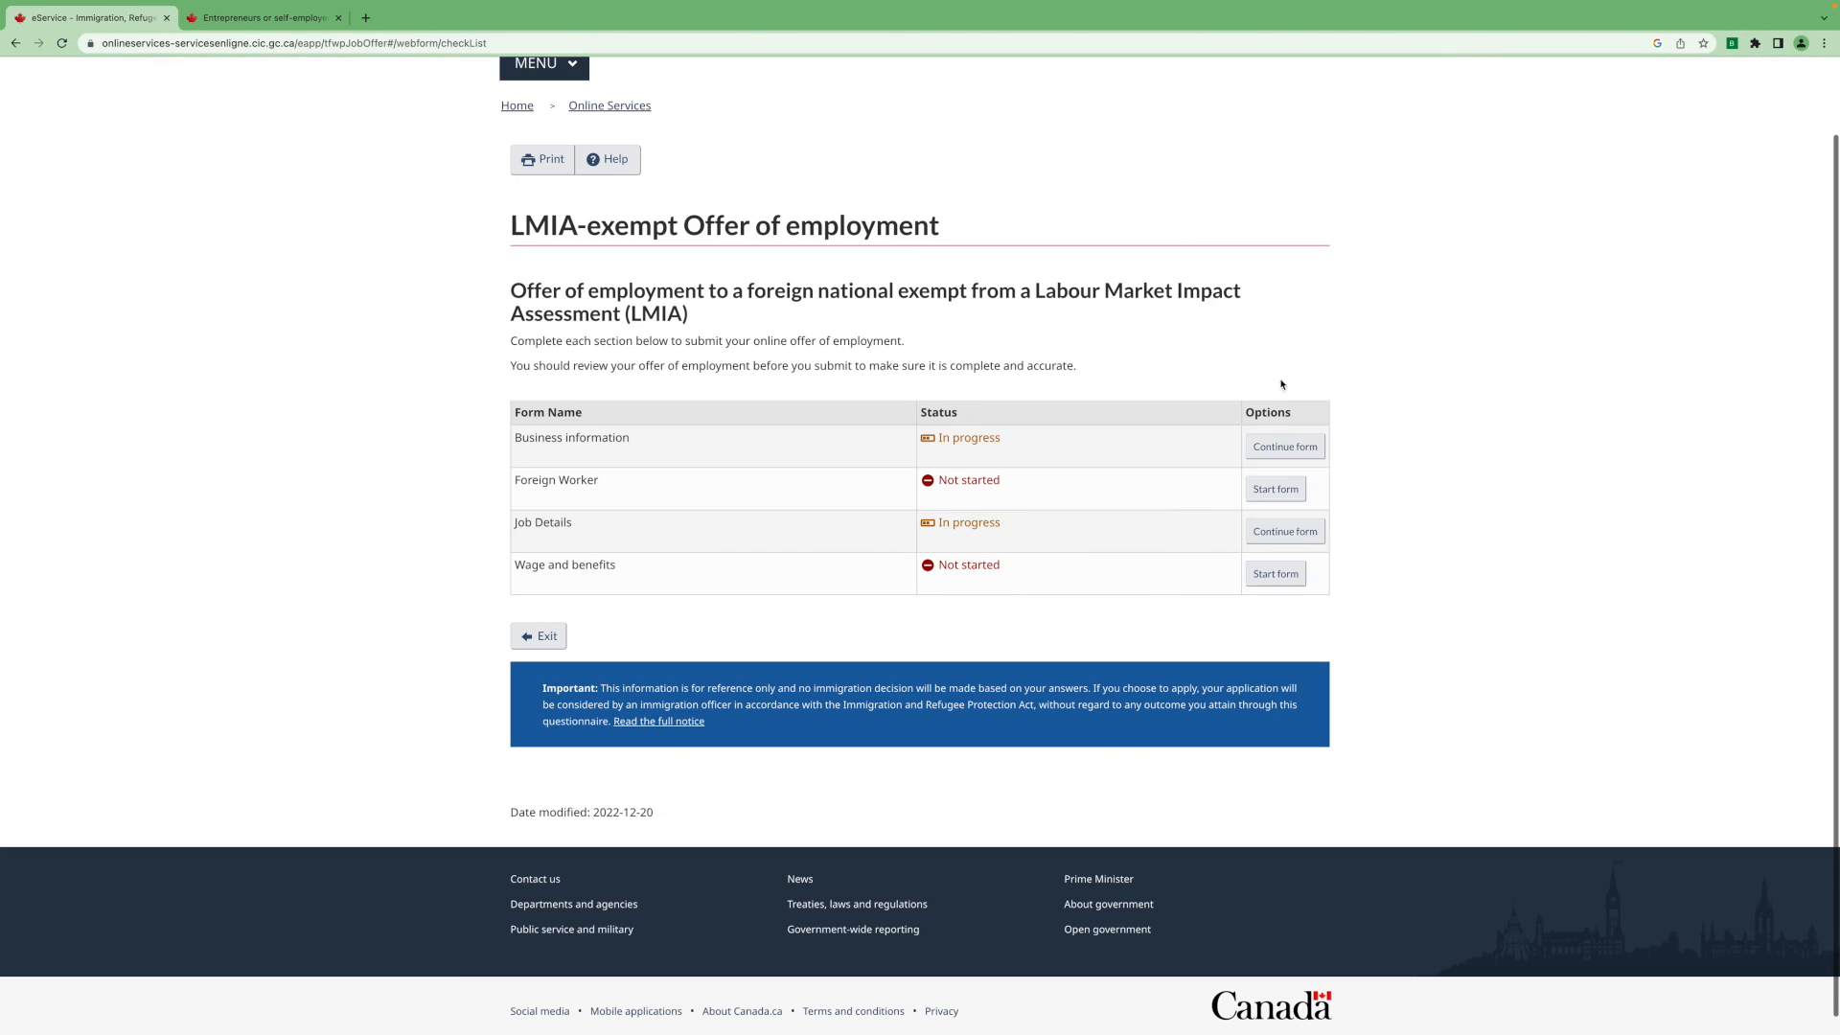
click(1275, 573)
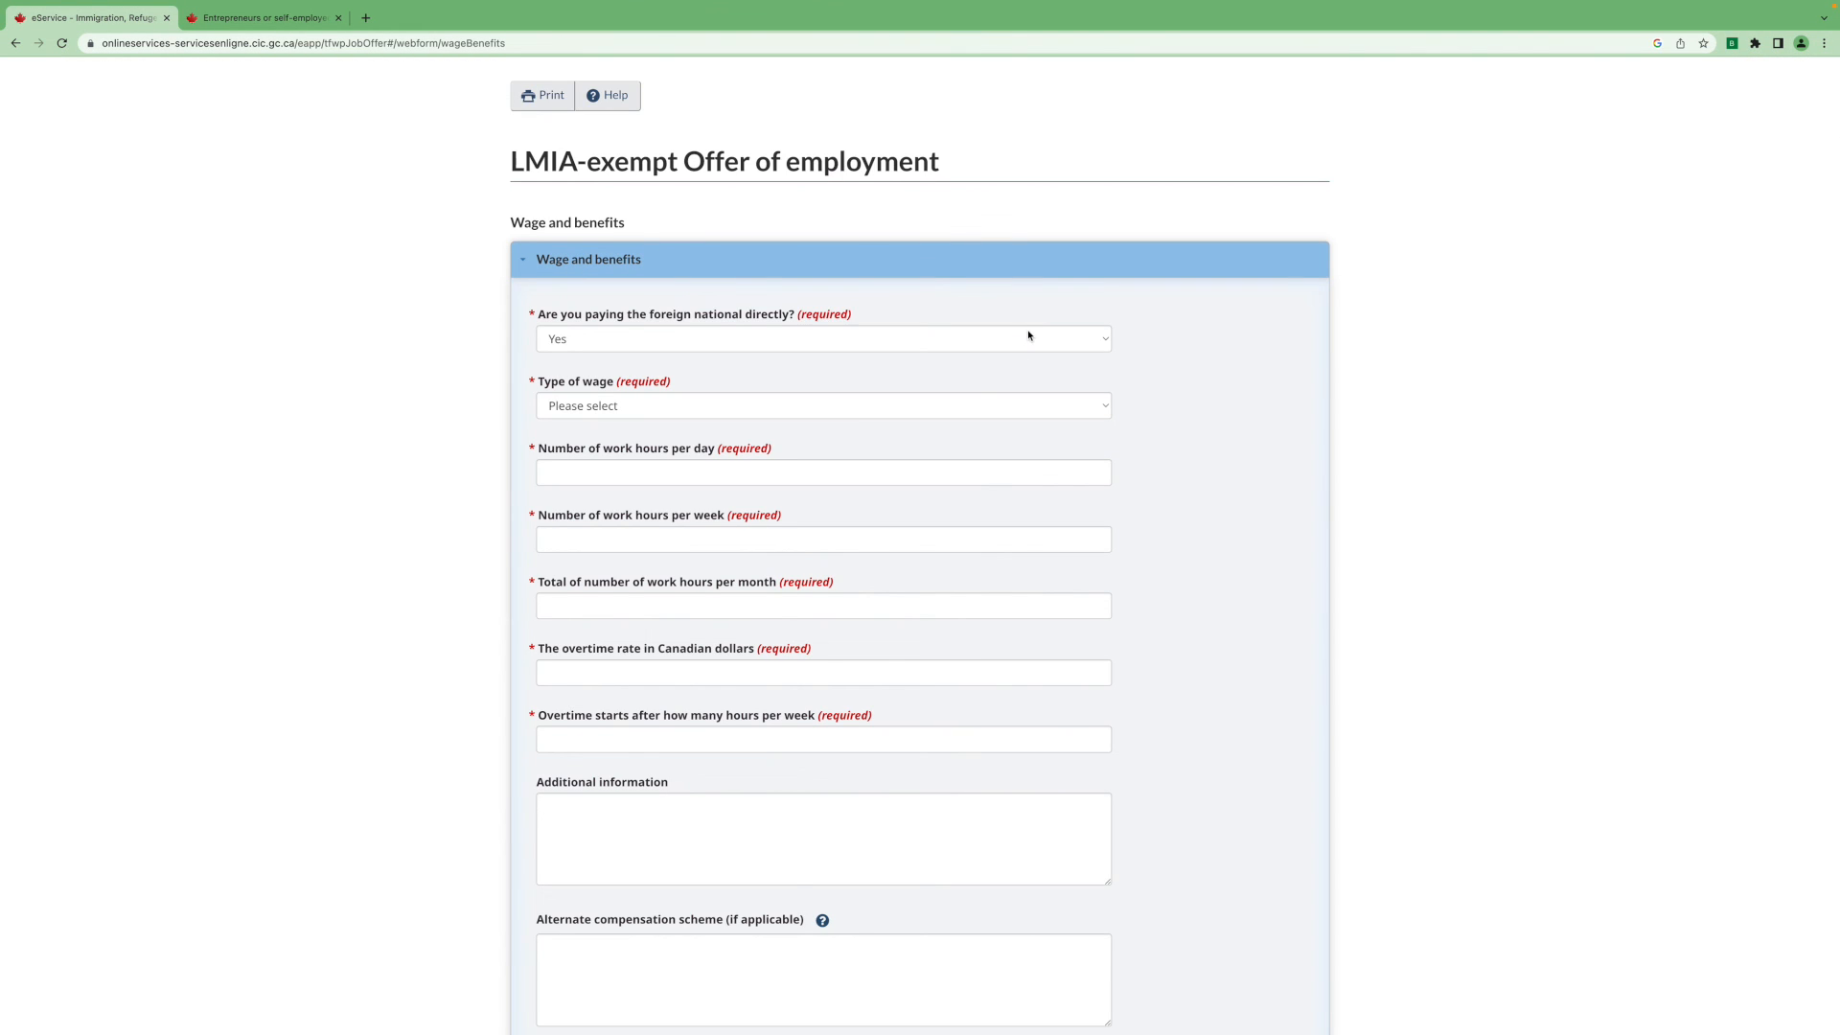
Leave Type of wage unselected and expand the Benefits section of the wage form
scroll(1030, 337, down, 1)
click(872, 342)
click(1196, 322)
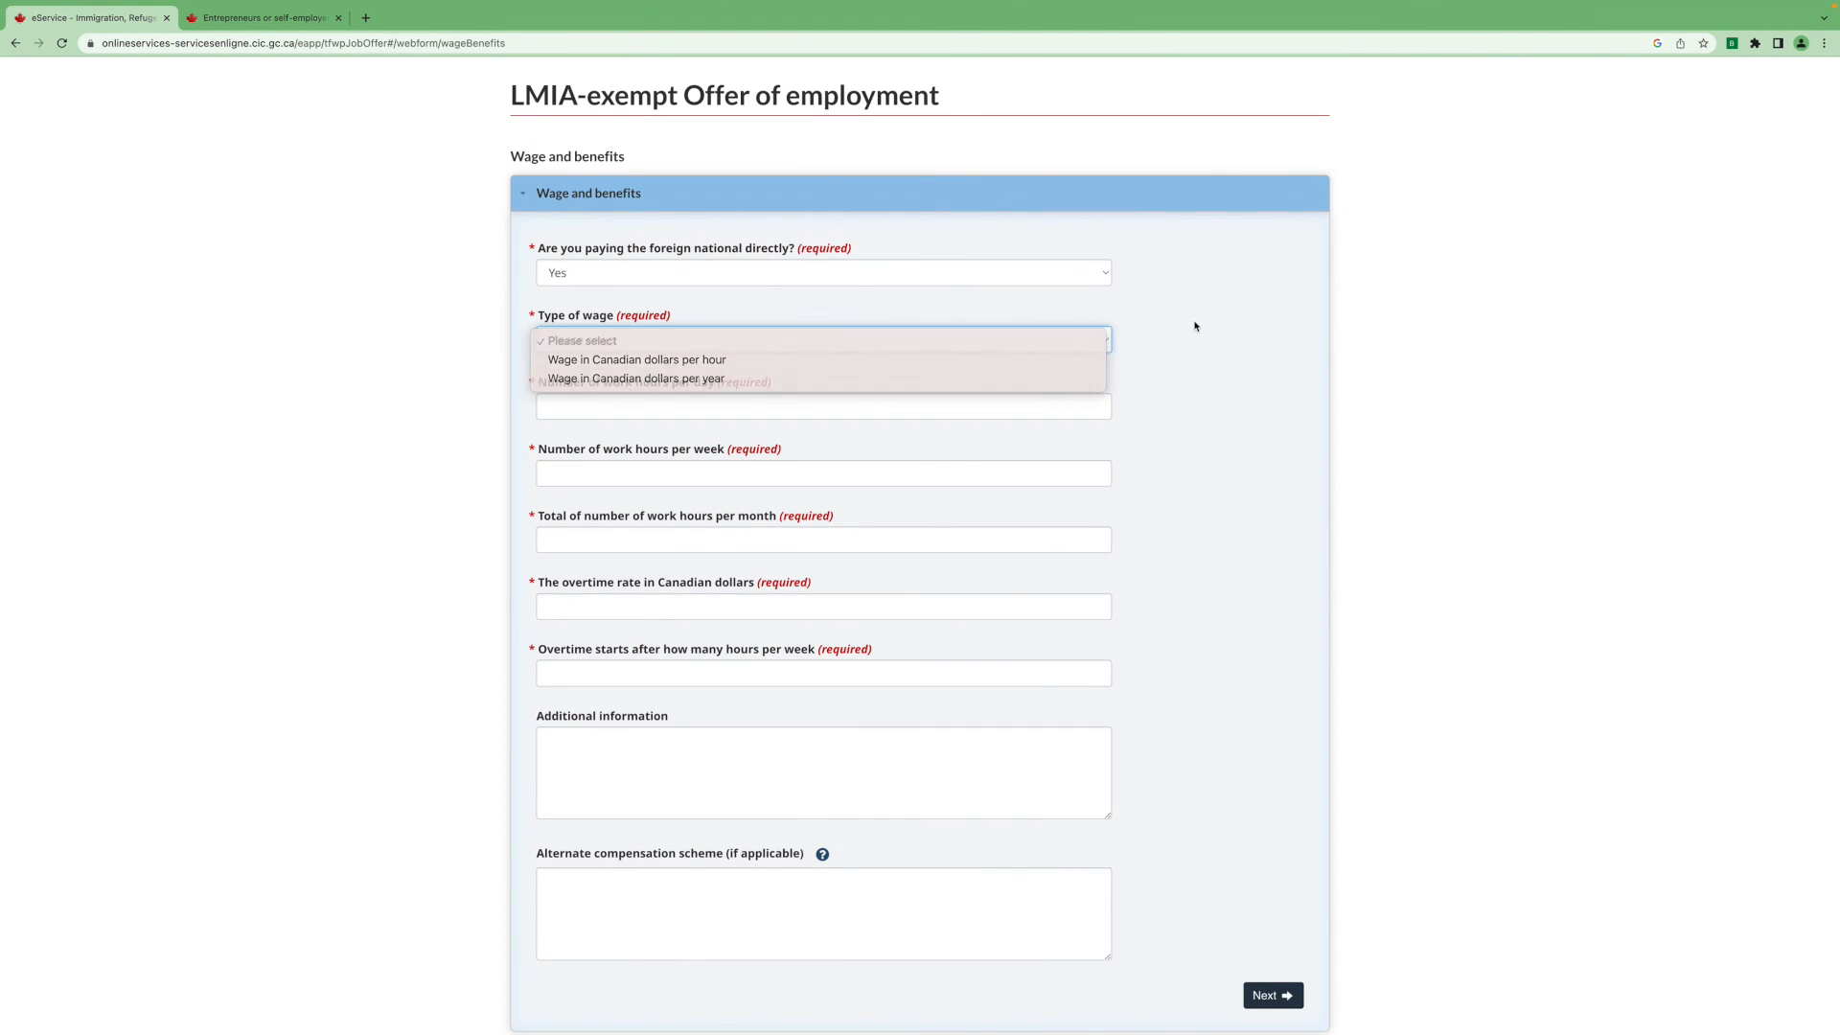
click(846, 342)
click(1295, 307)
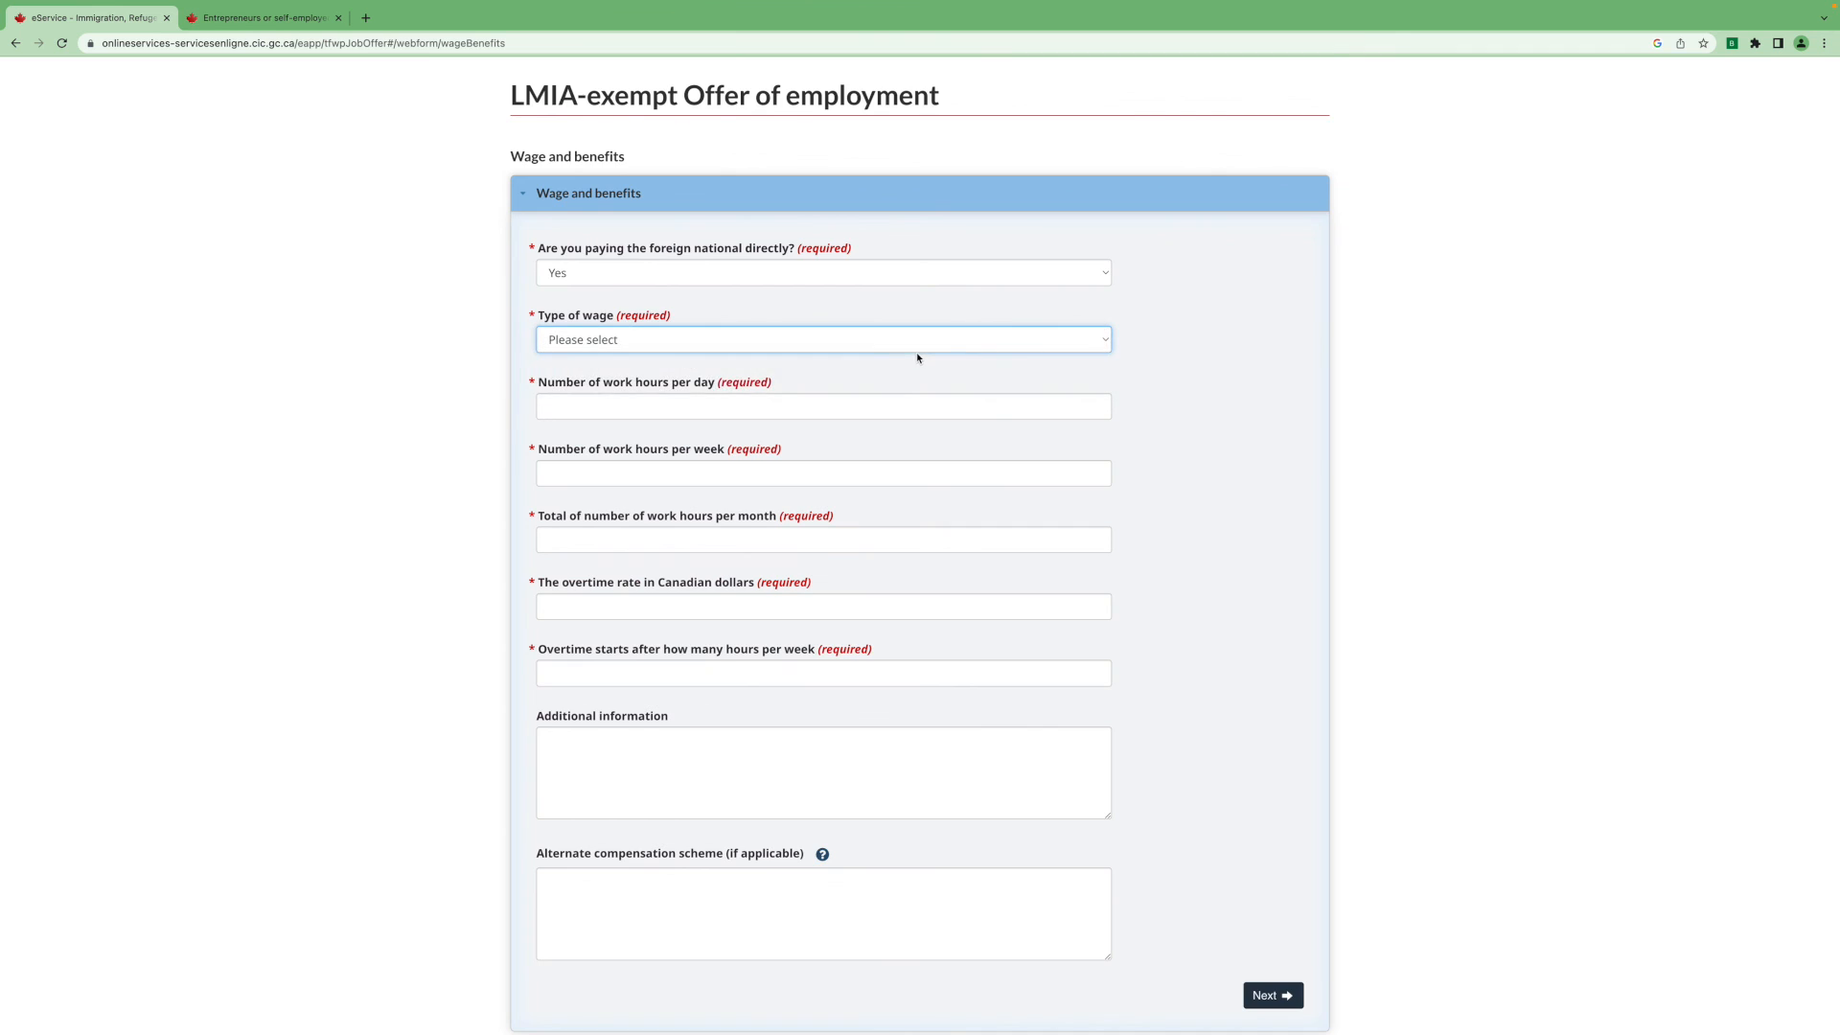
scroll(772, 739, down, 3)
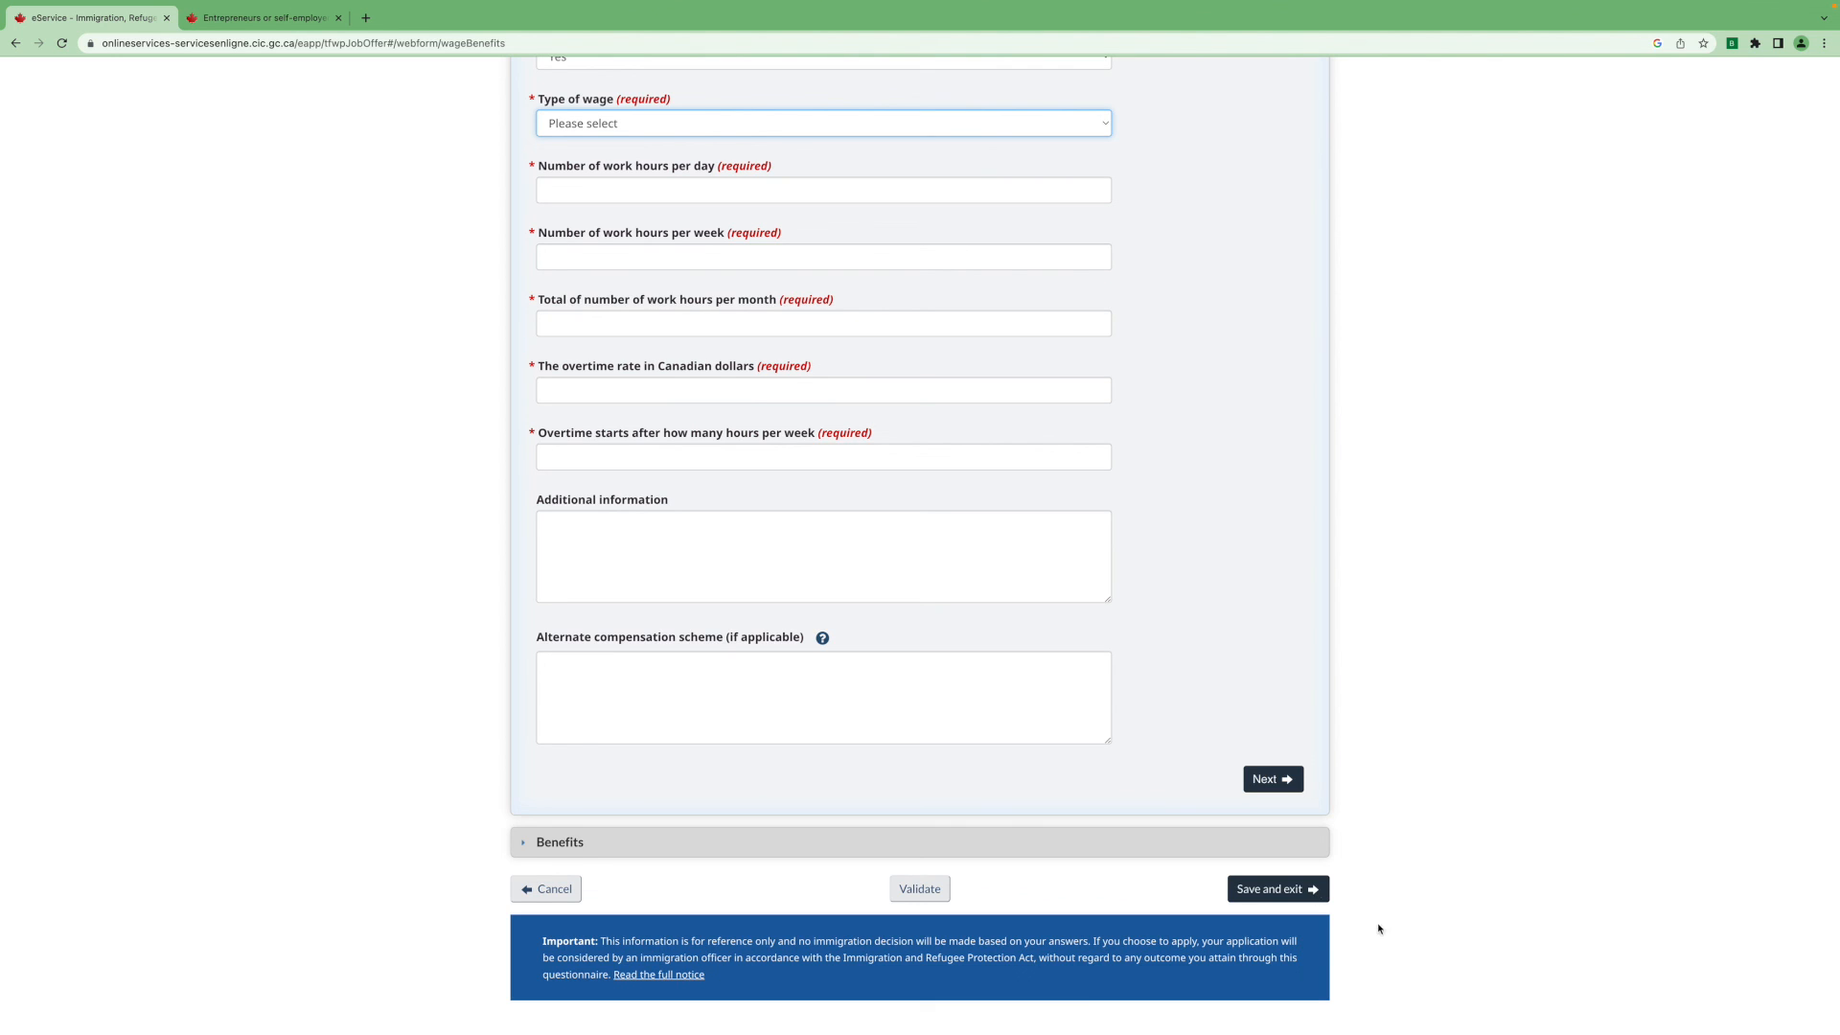
click(1260, 778)
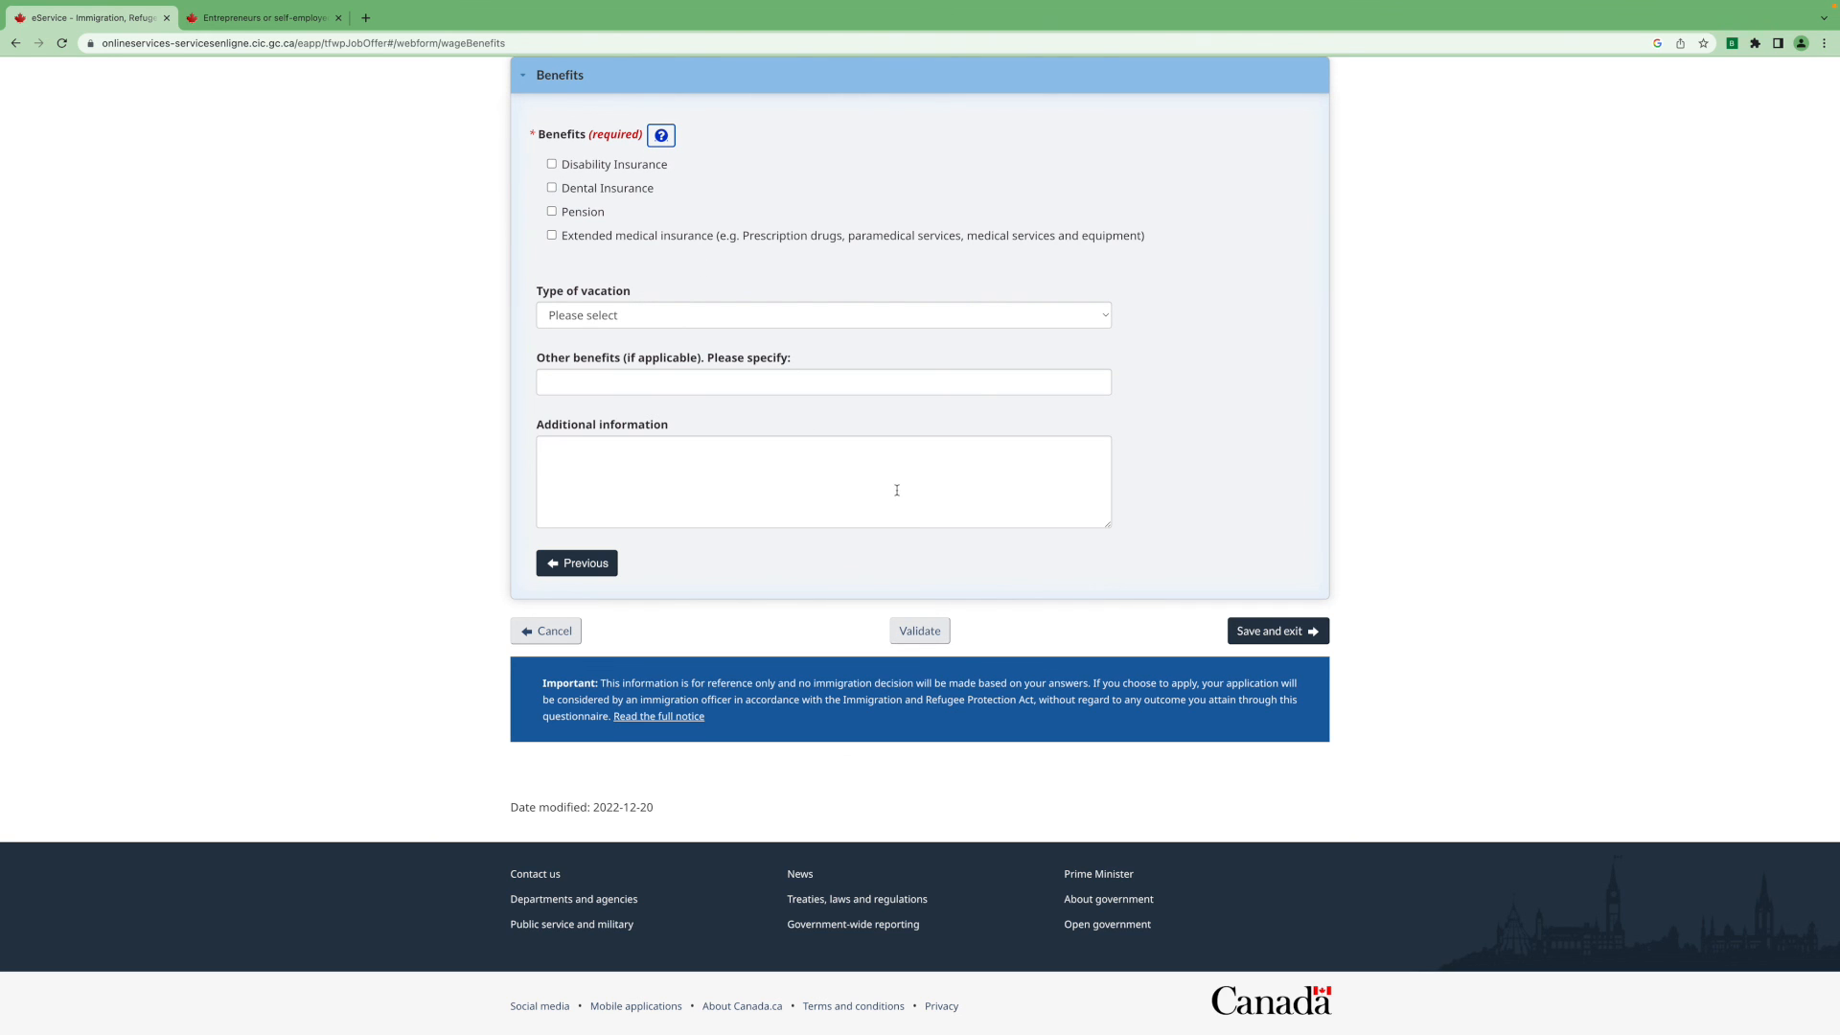
Validate the wage form and enter N/A under Additional information
click(920, 631)
scroll(1026, 489, down, 1)
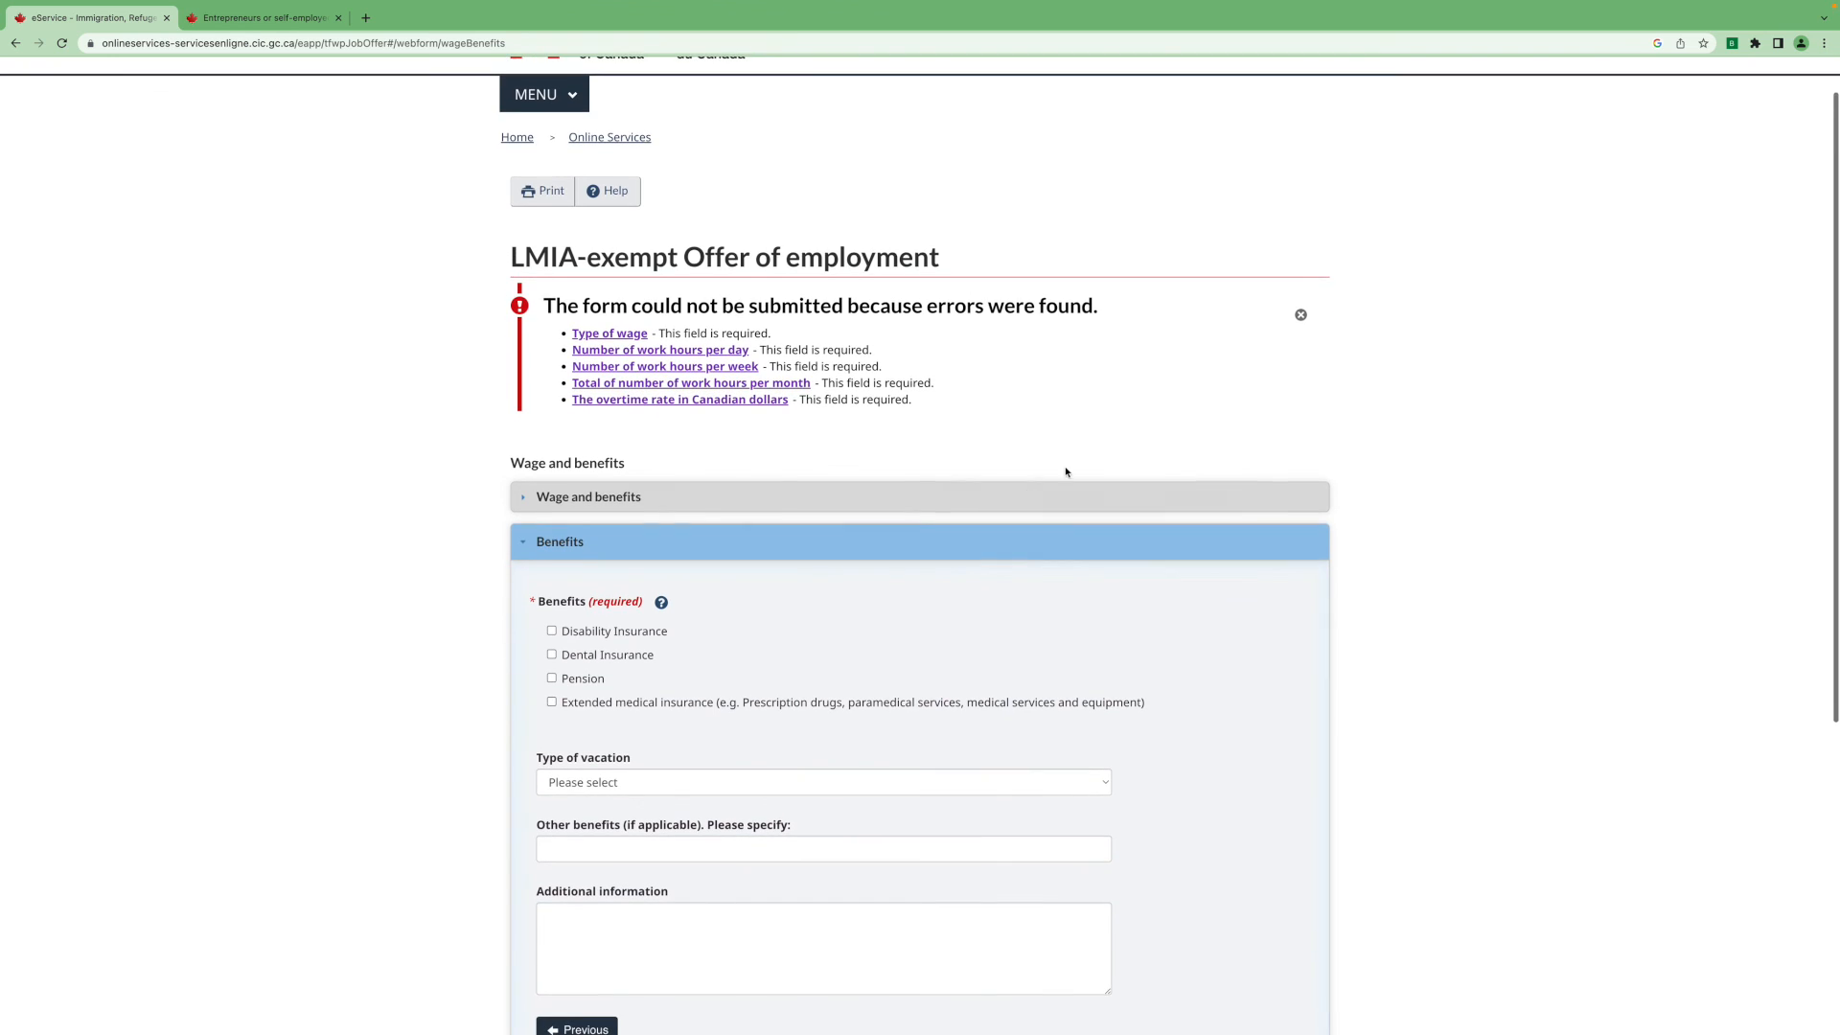
scroll(1131, 438, down, 1)
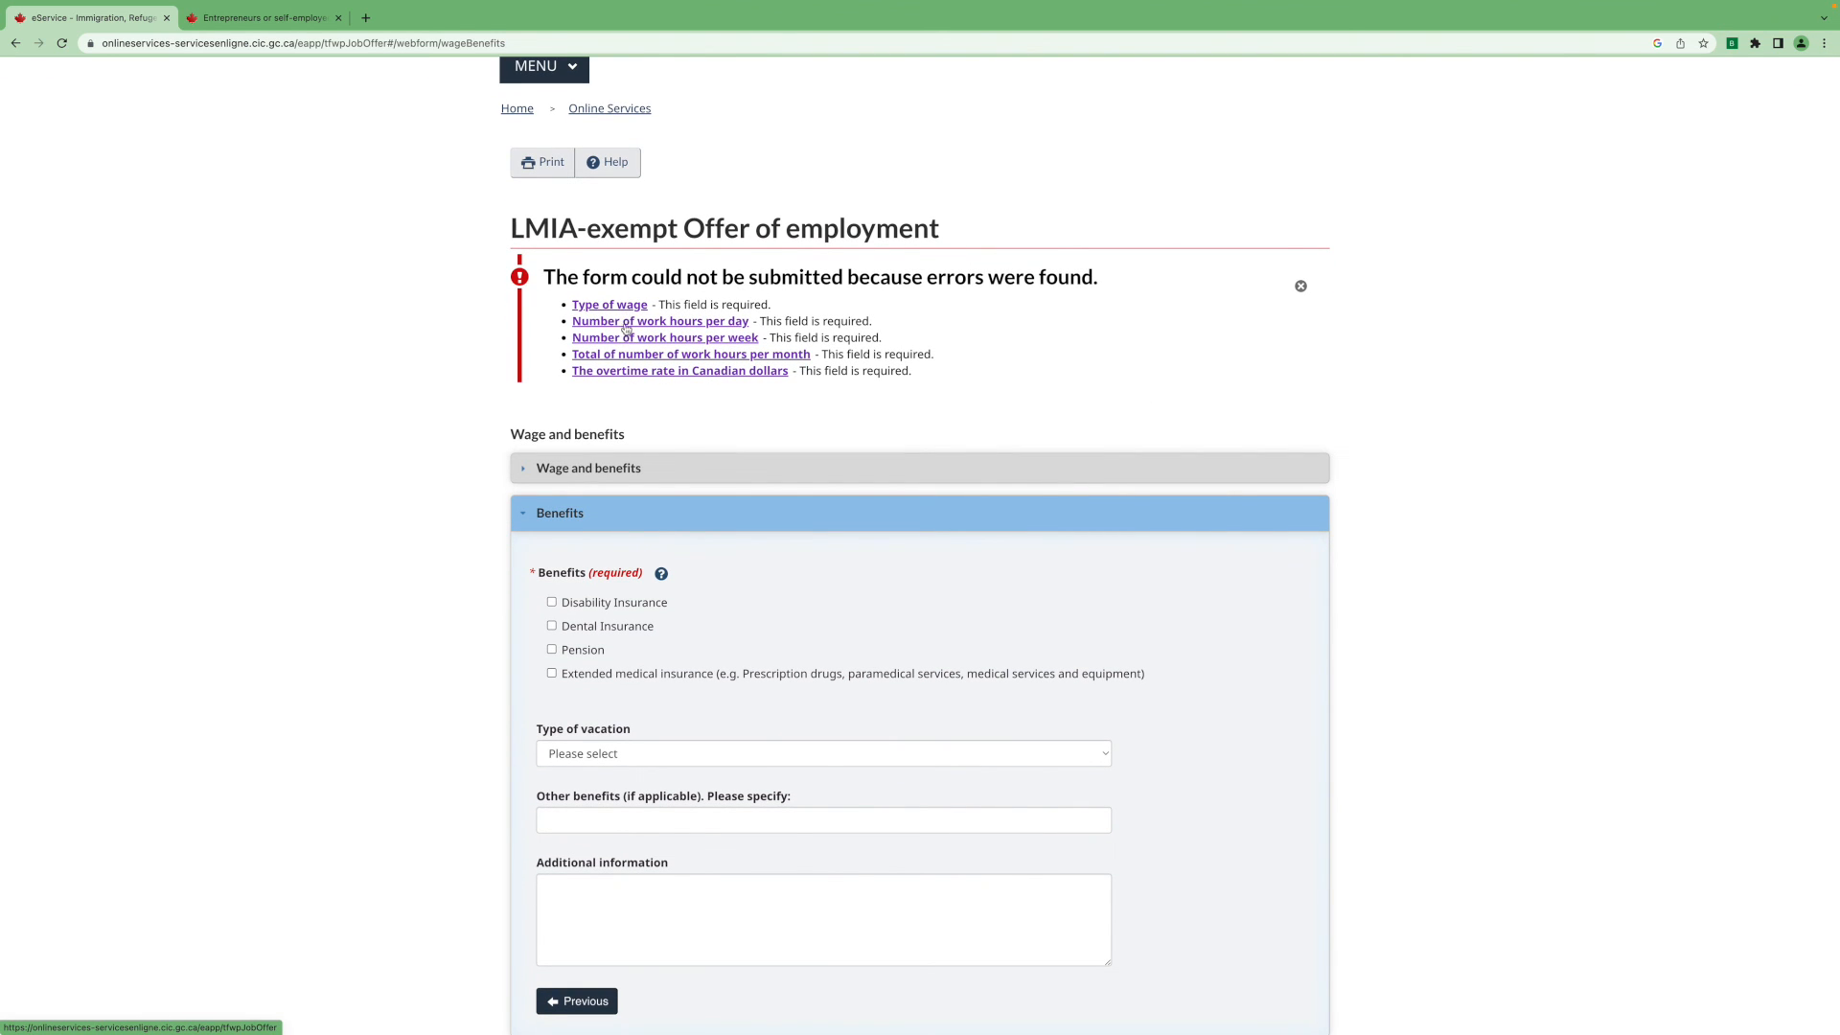
scroll(644, 386, down, 3)
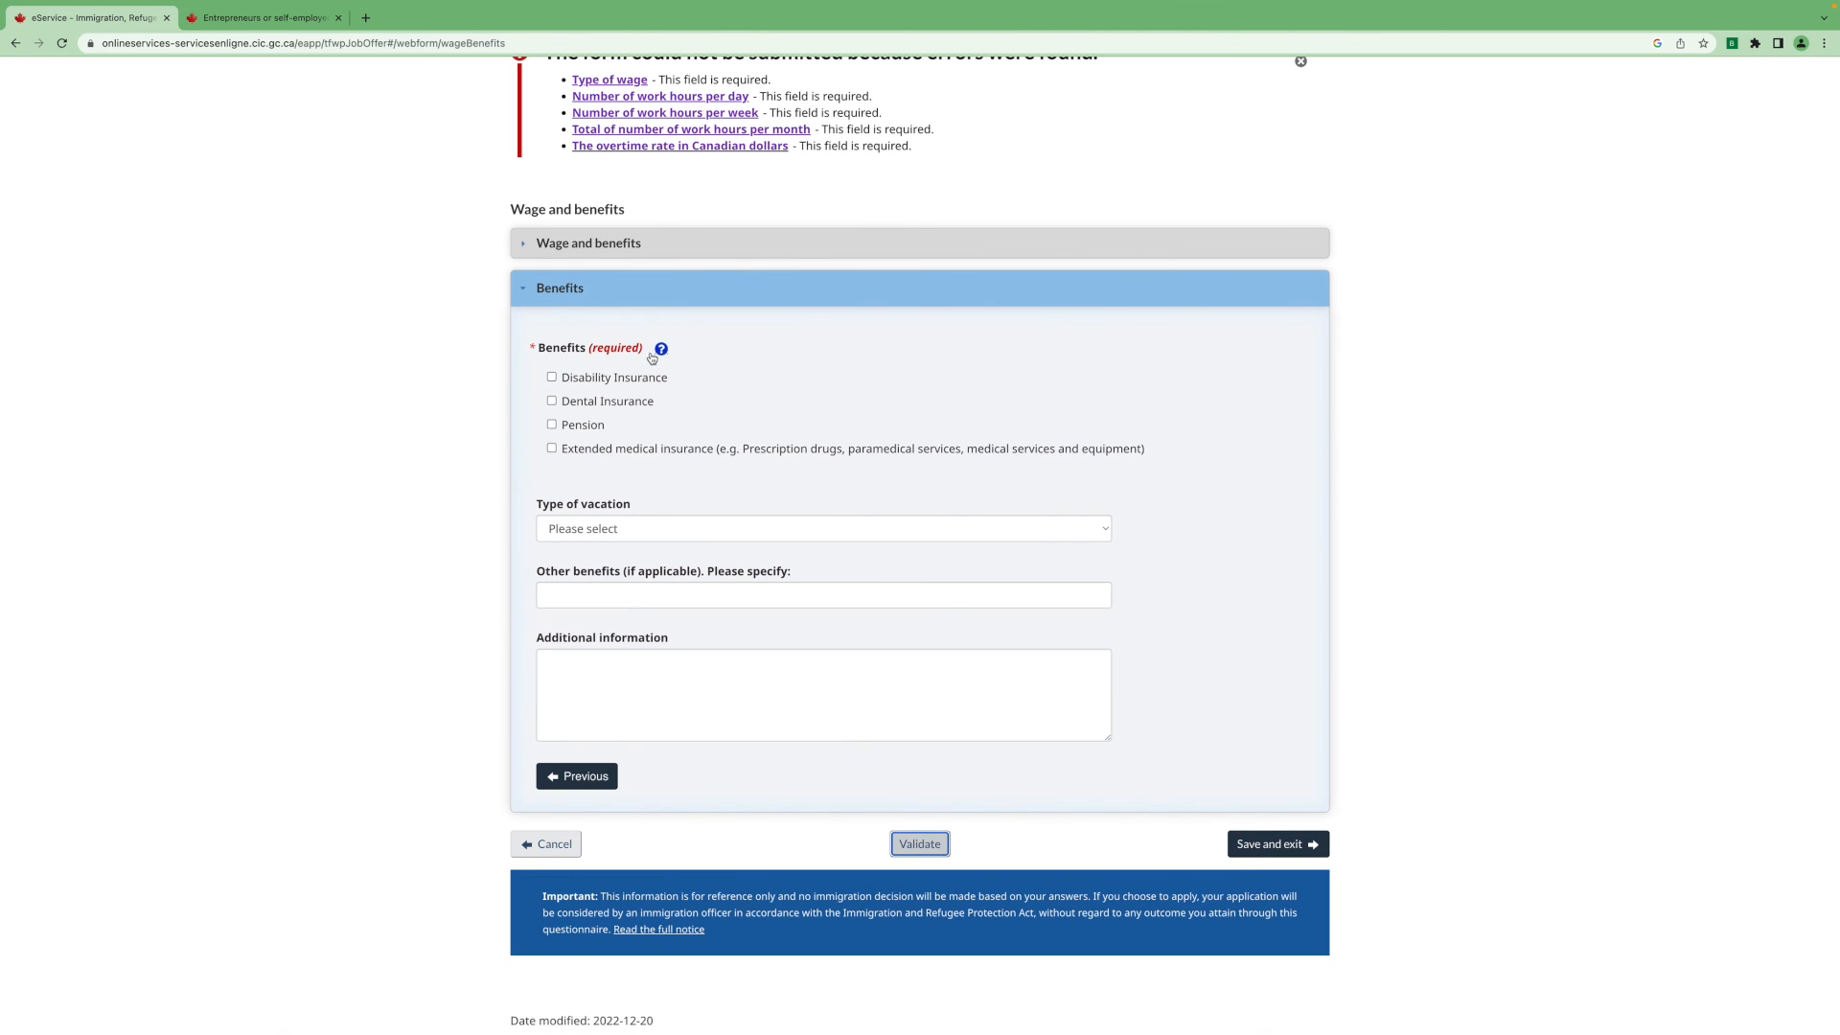
click(679, 675)
text(N/)
Revalidate the Wage and benefits form, then save and exit to the checklist
click(920, 843)
scroll(1102, 645, down, 6)
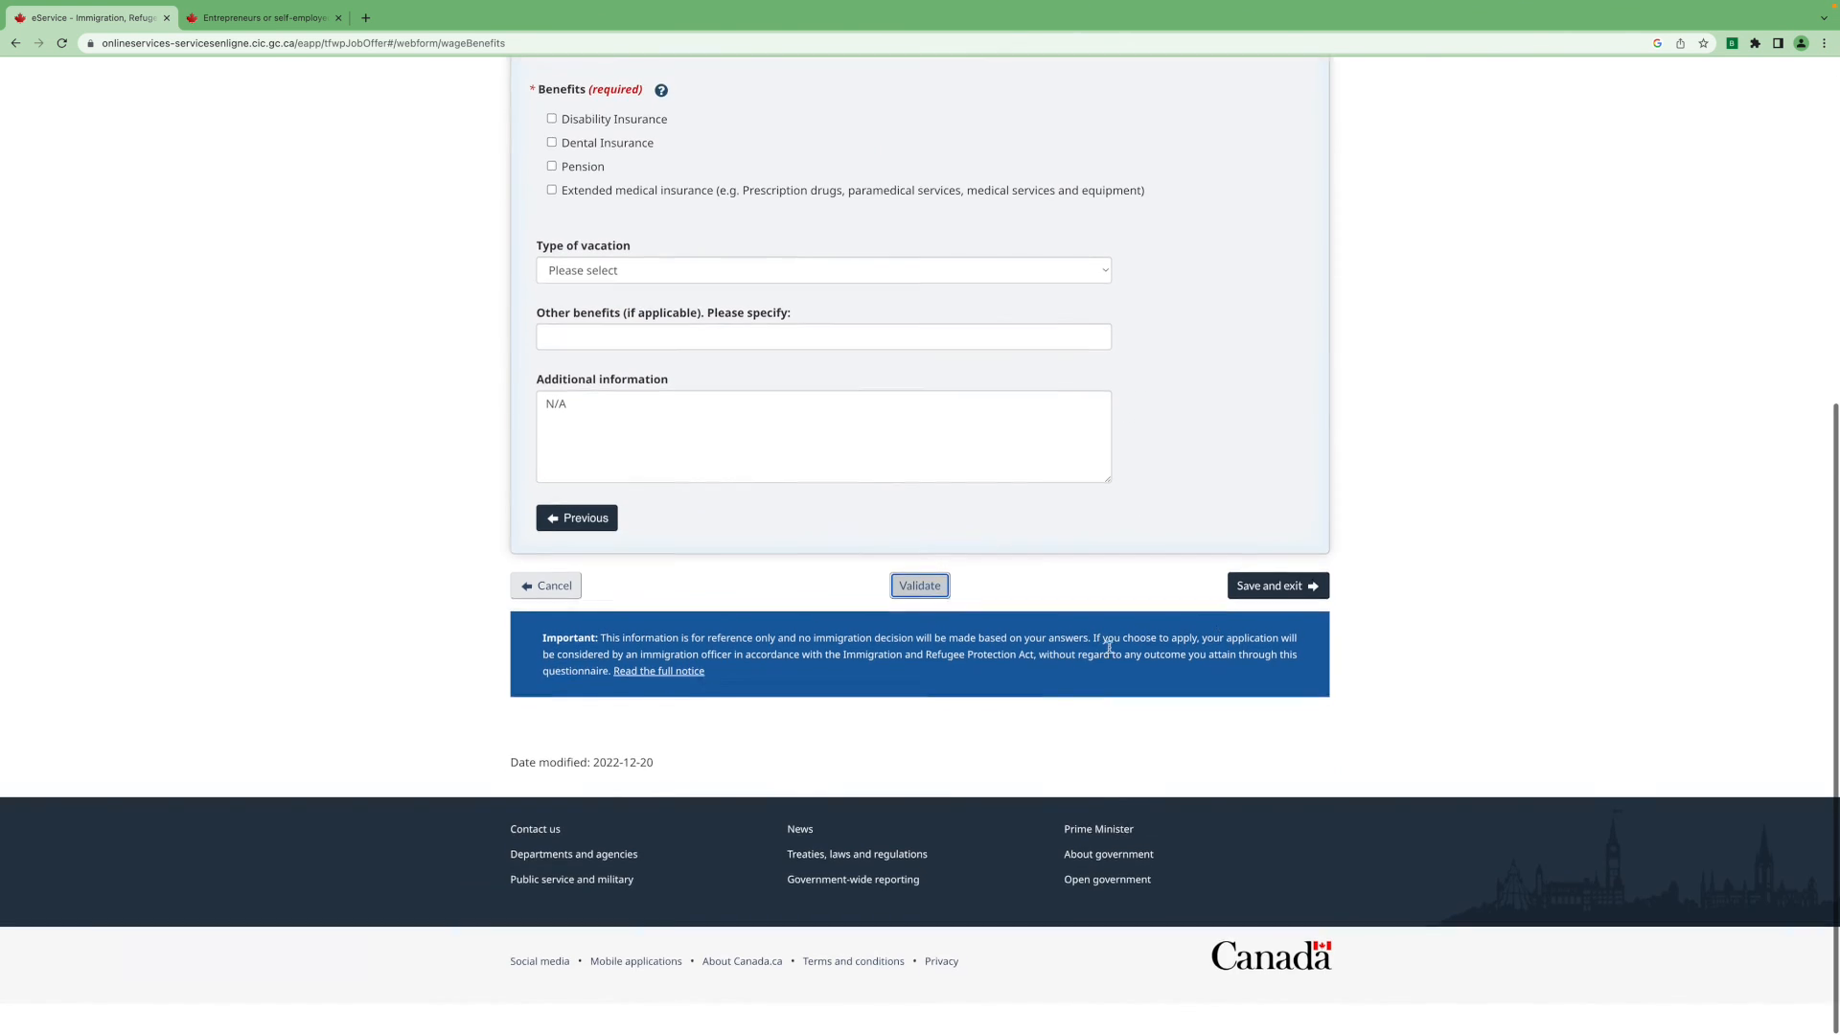
click(1270, 614)
scroll(1326, 307, down, 2)
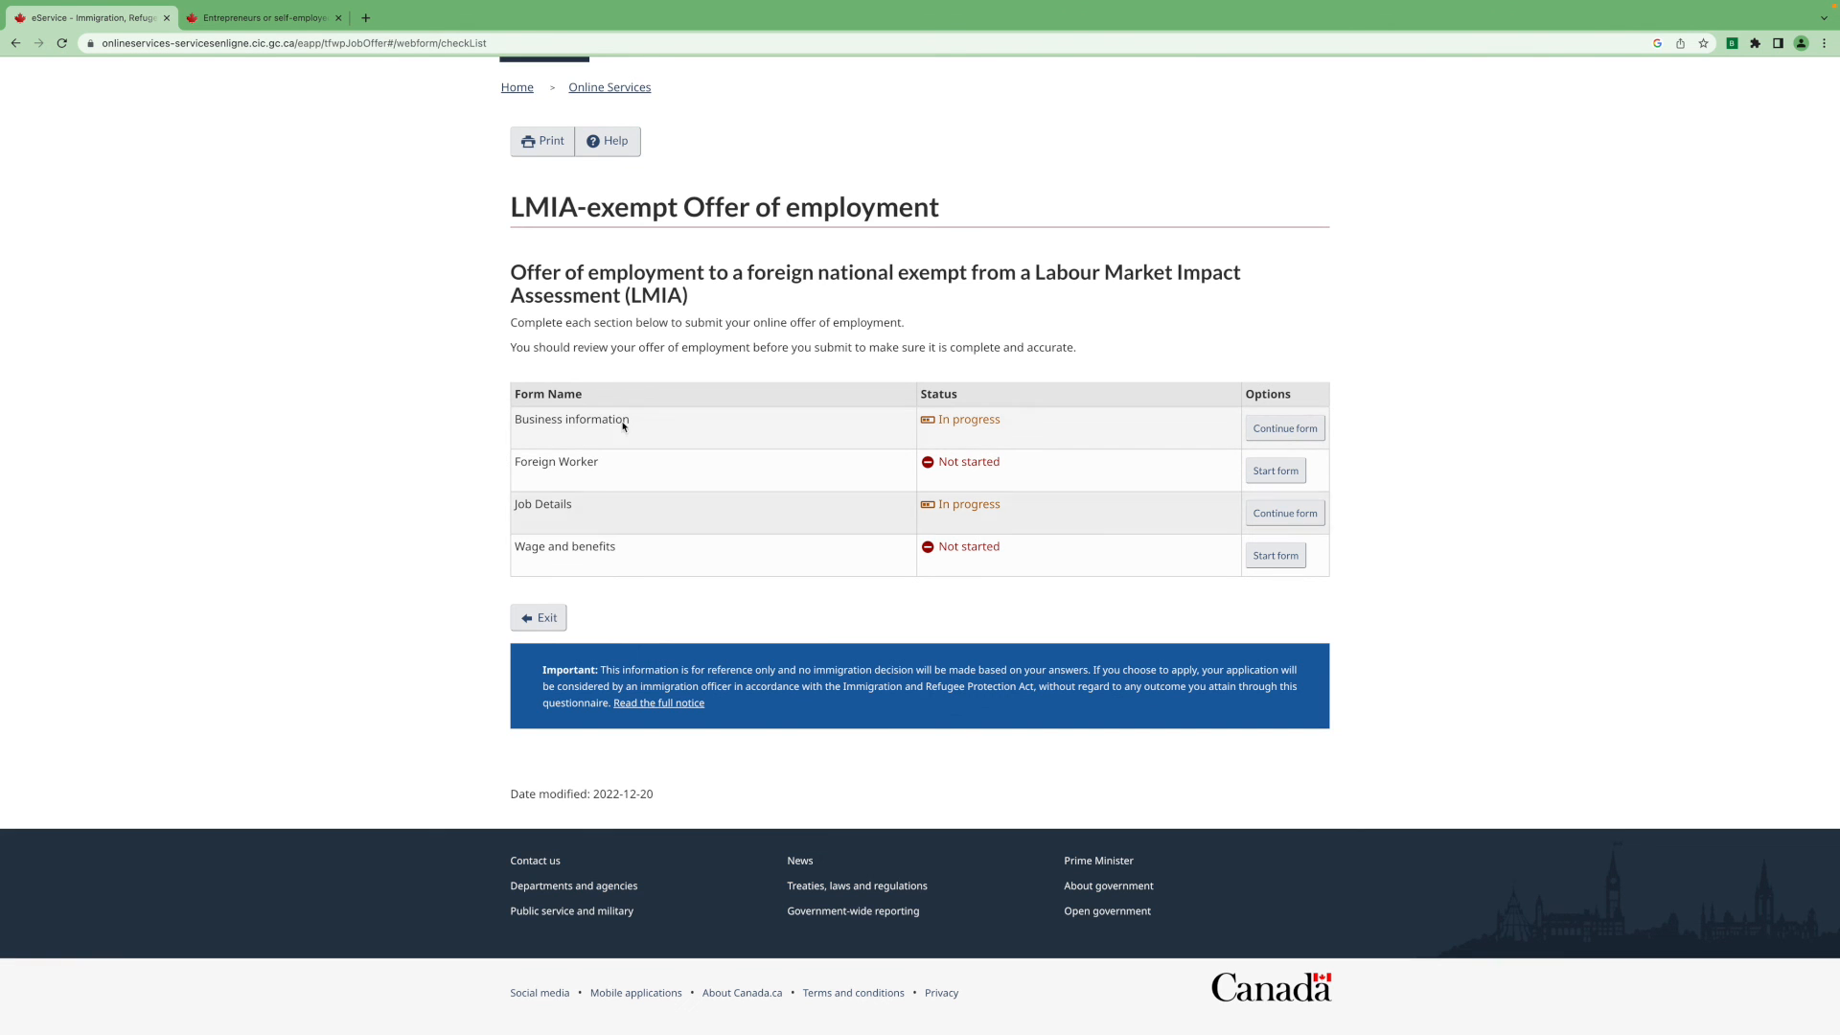
Exit the LMIA-exempt offer checklist and confirm, returning to the employer account home
click(542, 618)
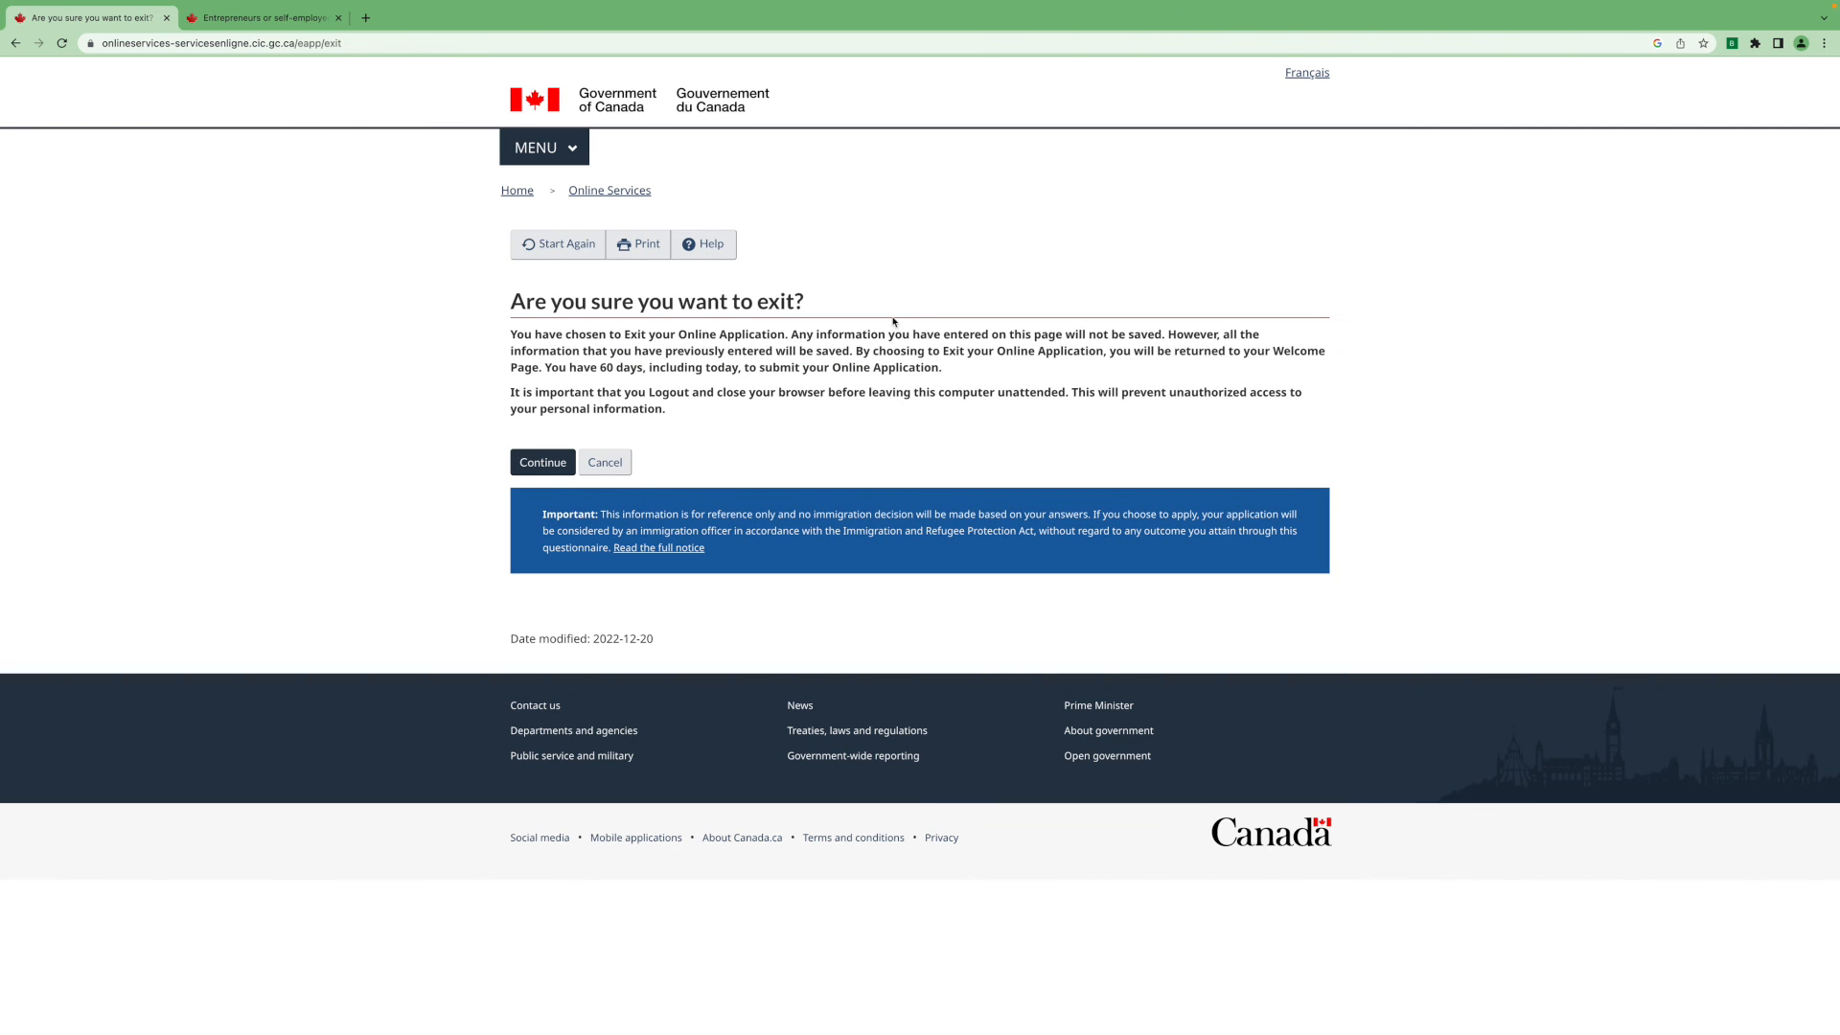
click(534, 467)
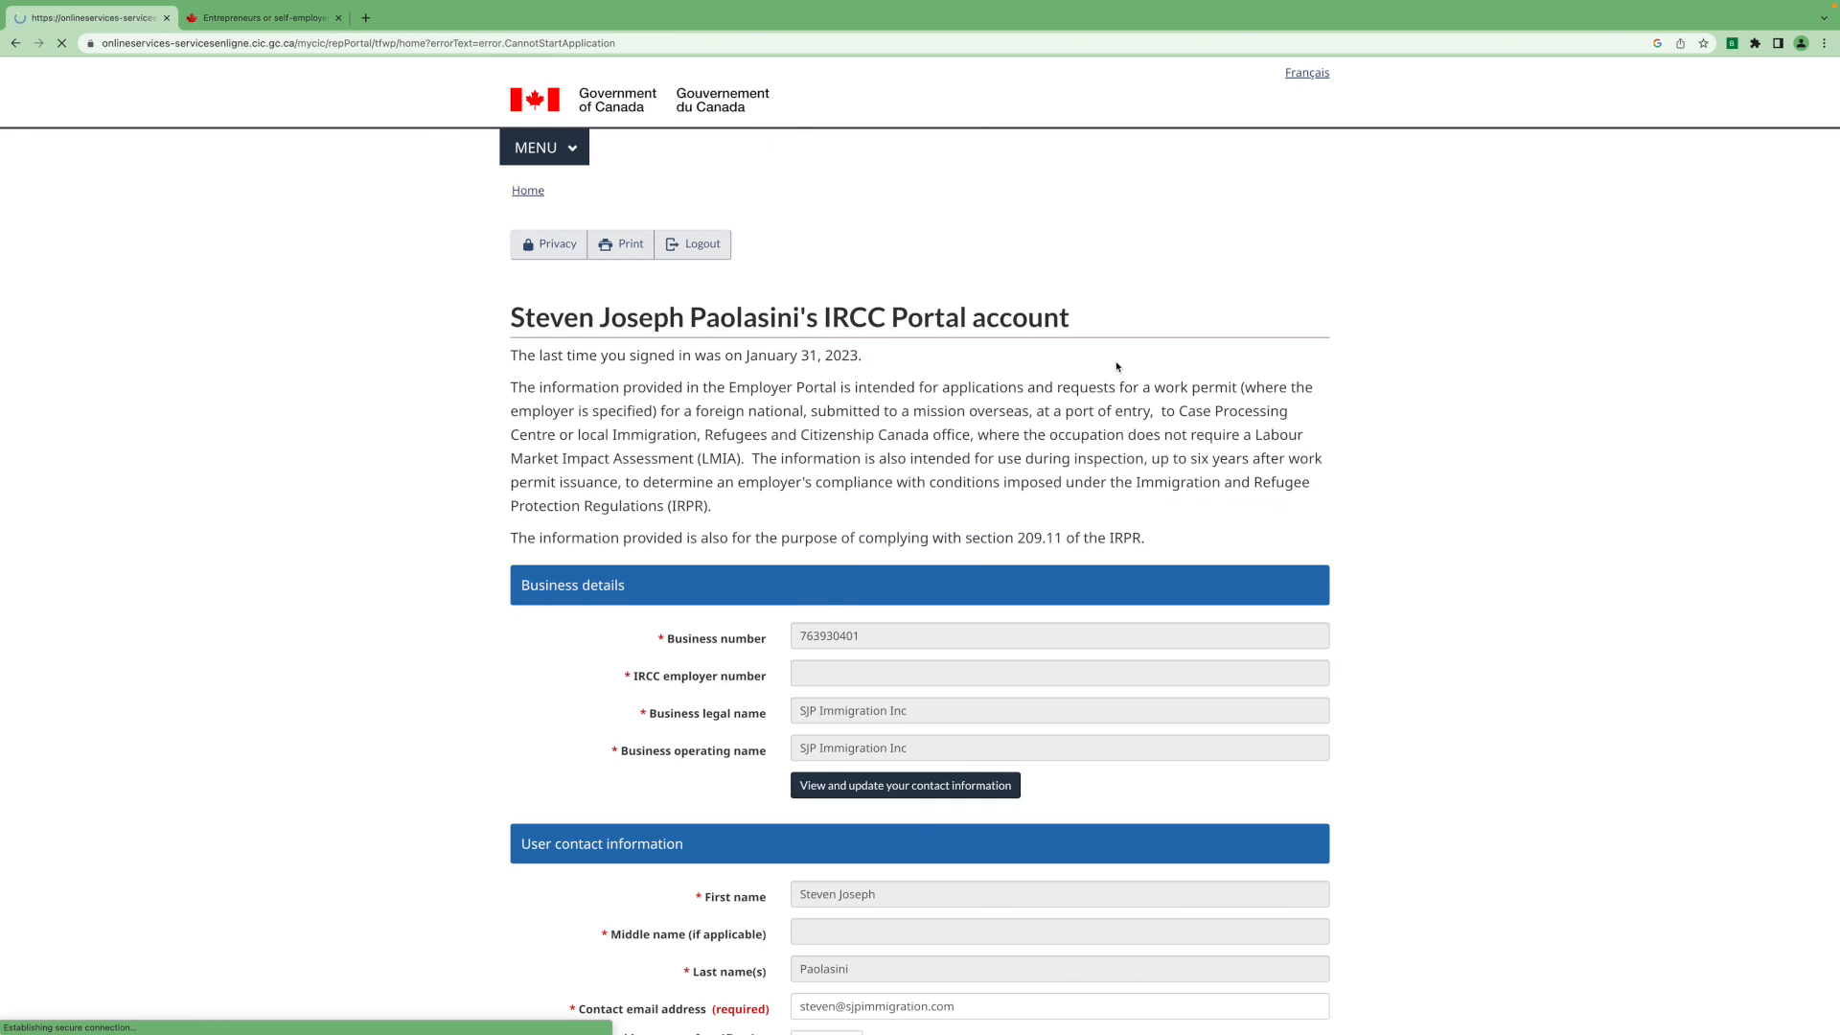
scroll(1117, 373, down, 9)
scroll(1134, 276, up, 2)
scroll(1133, 276, up, 4)
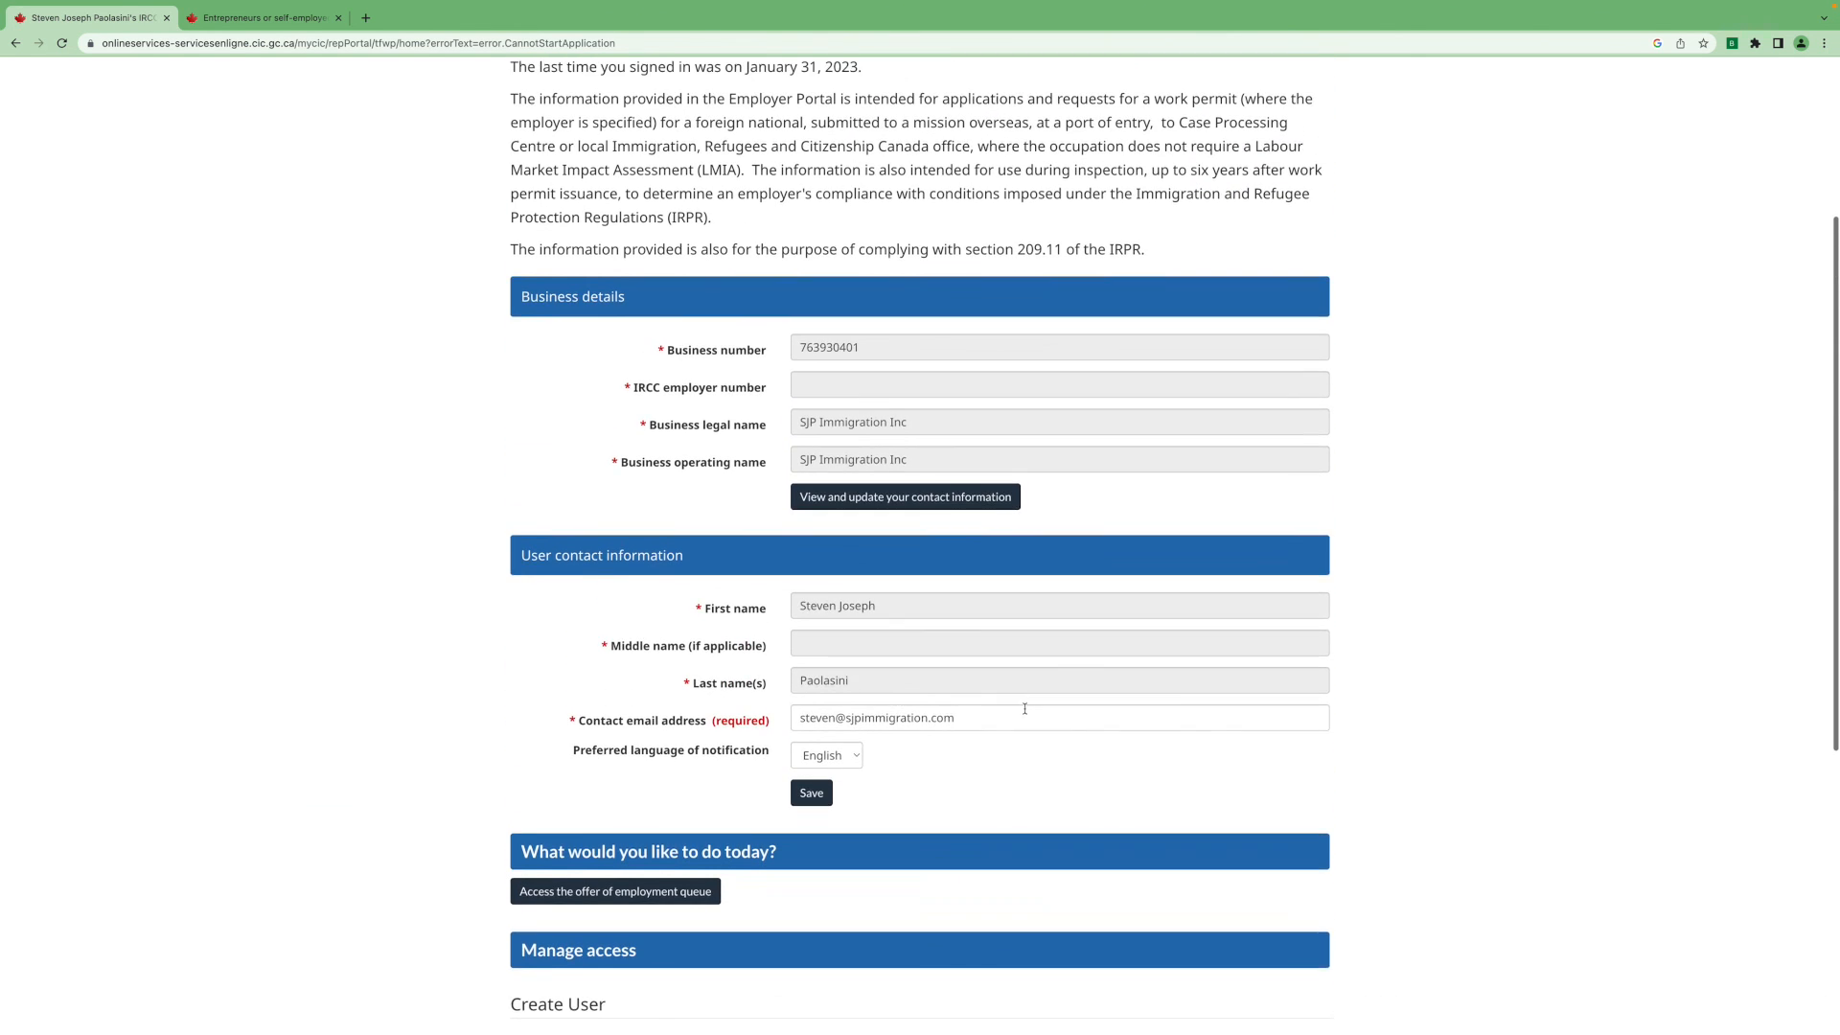
scroll(850, 677, down, 3)
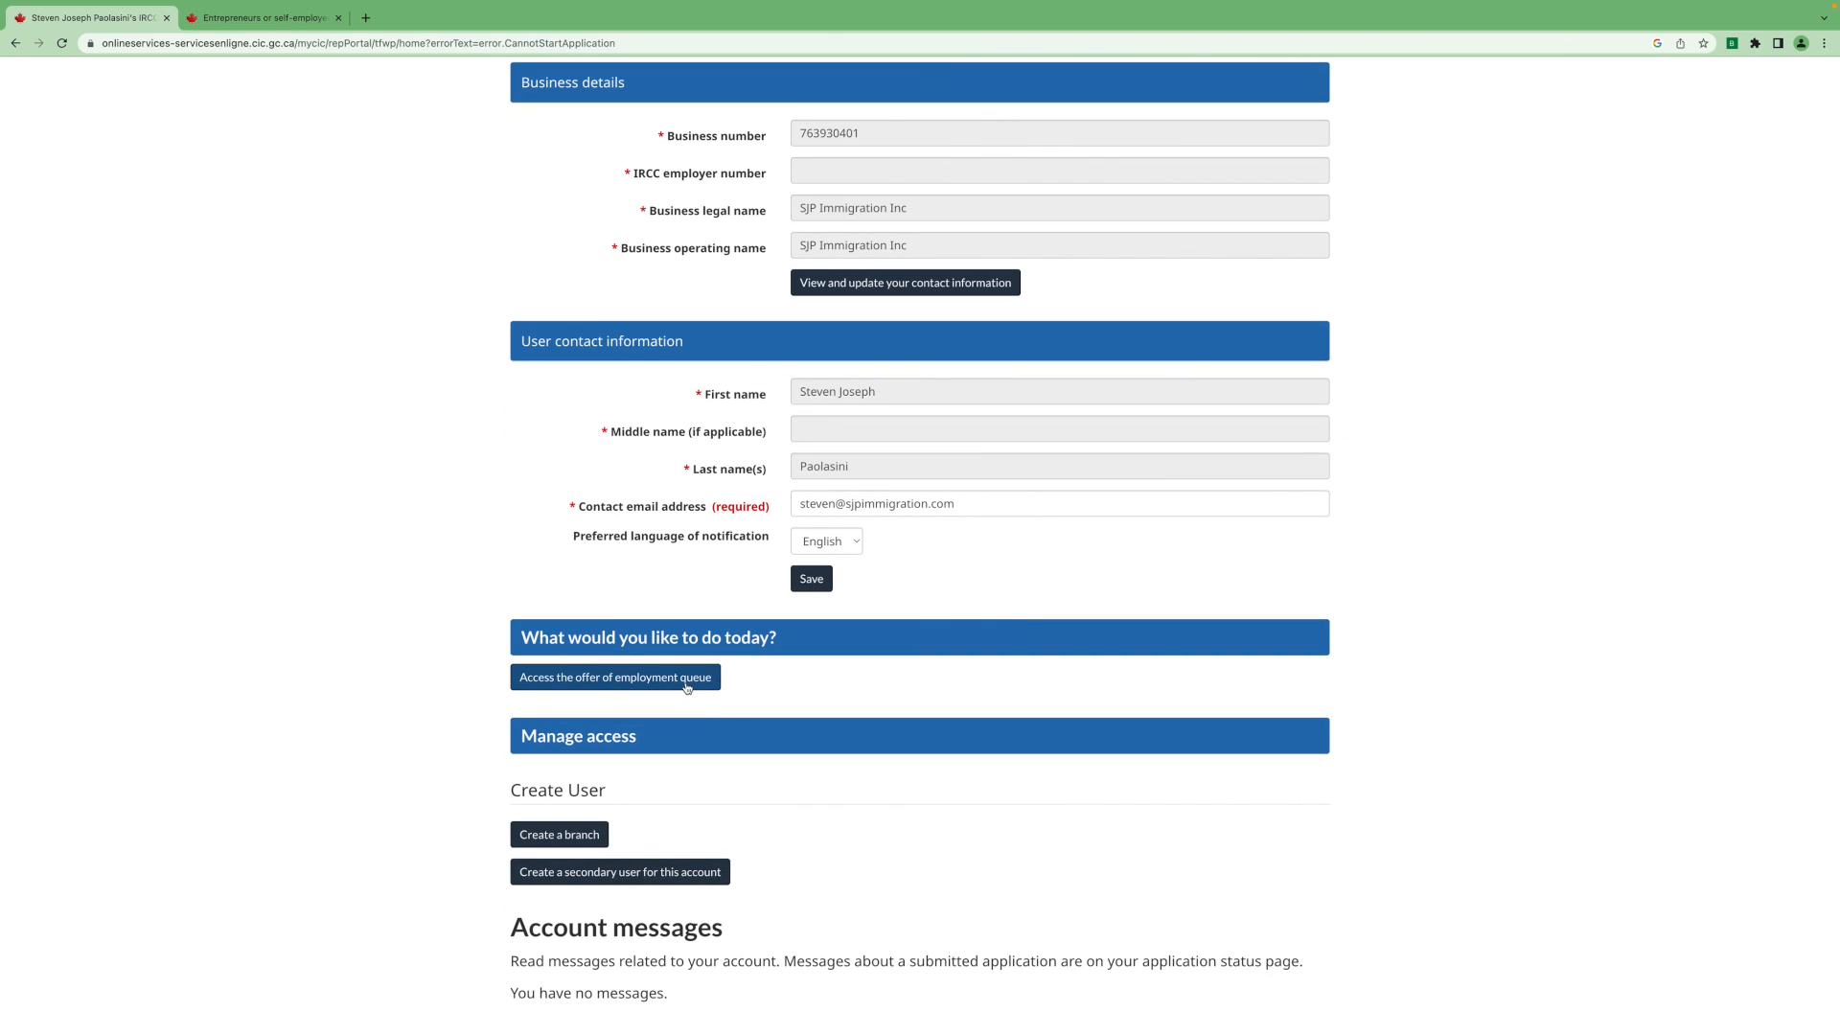